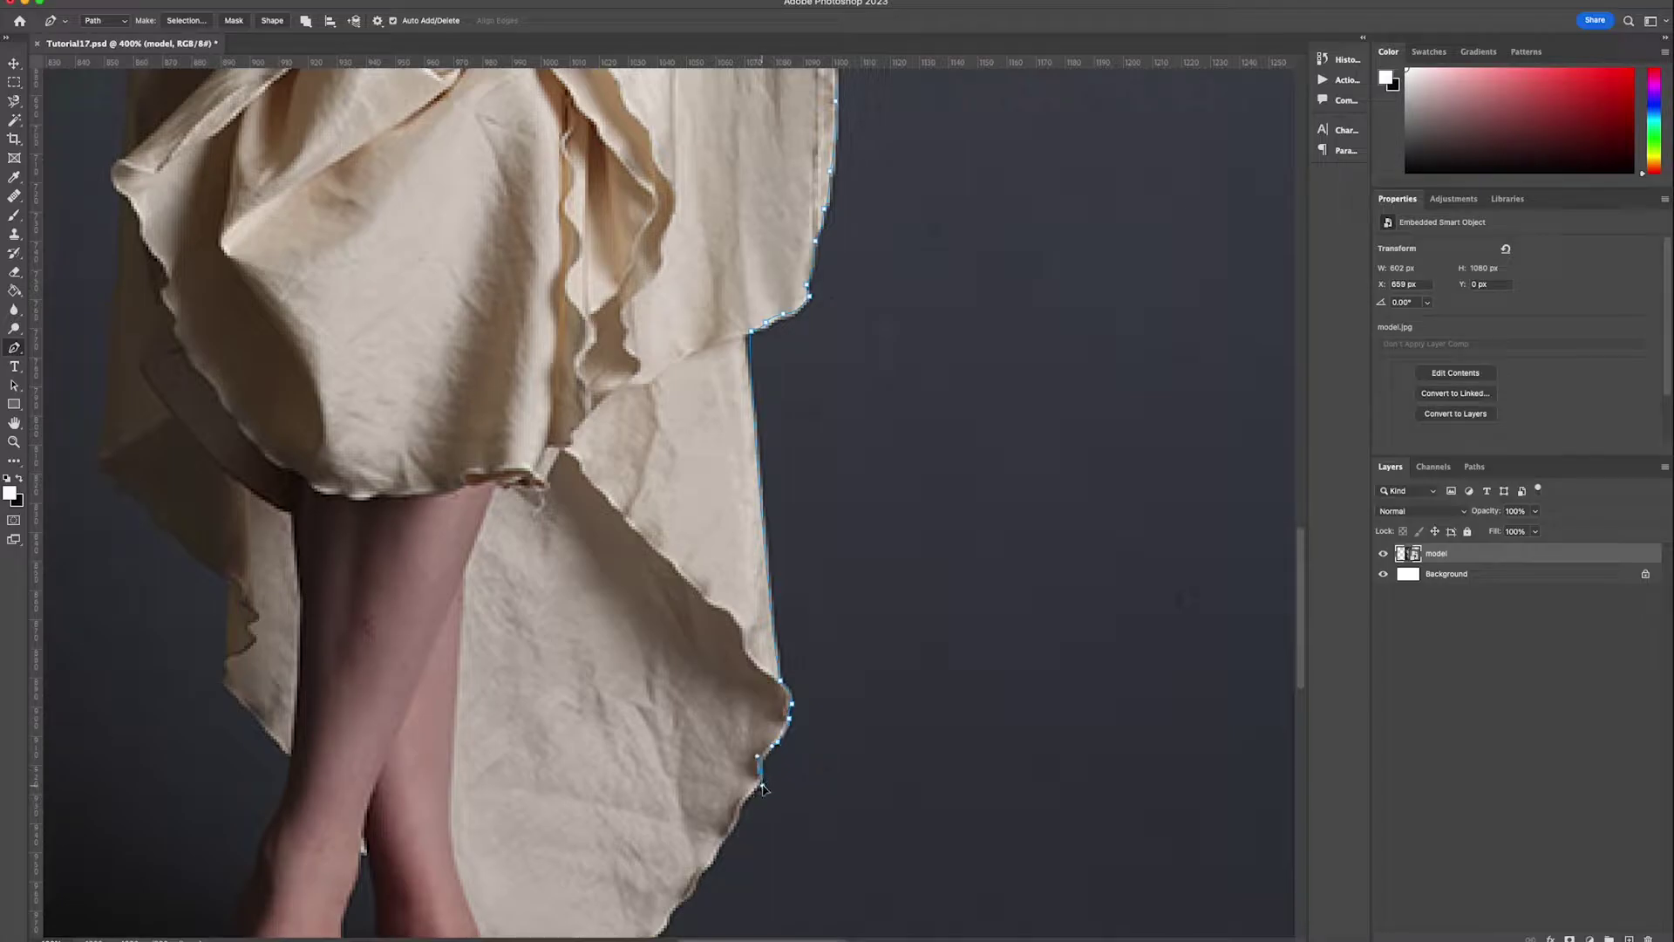
- Continue the pen path along the trailing lower hem of the model's dress, from its outer edge to the feet
{"action": "left_click", "coordinate": [757, 788]}
{"action": "left_click", "coordinate": [748, 793]}
{"action": "left_click_drag", "start_coordinate": [785, 771], "coordinate": [838, 569]}
{"action": "left_click", "coordinate": [794, 603]}
{"action": "left_click", "coordinate": [791, 619]}
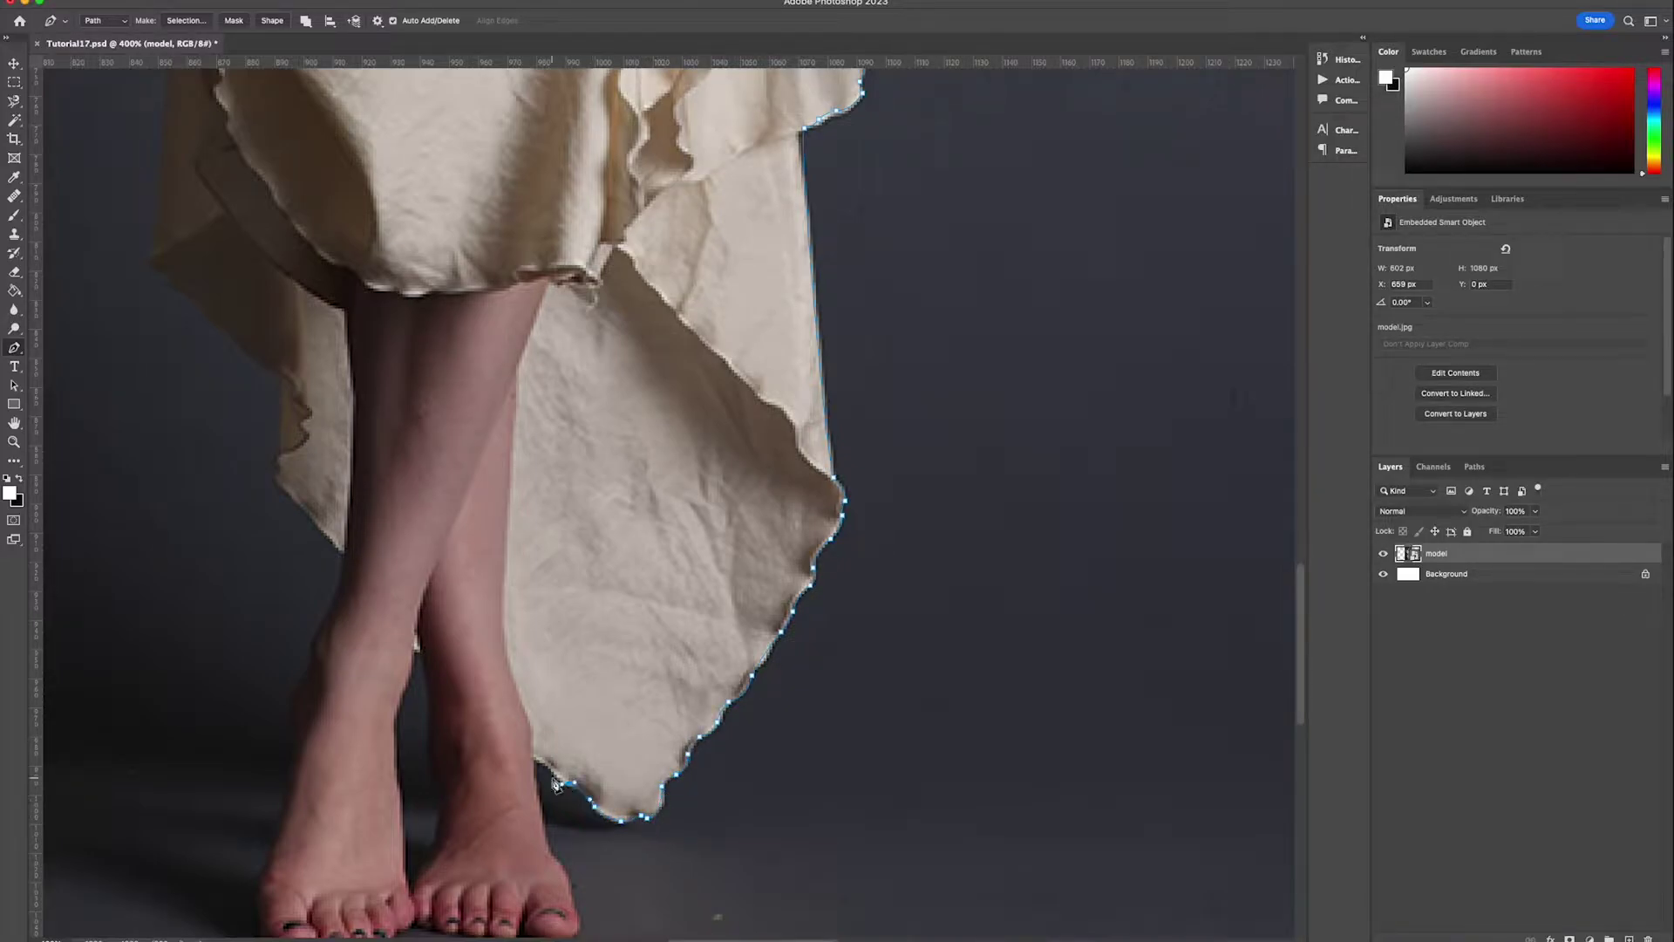
{"action": "left_click_drag", "start_coordinate": [571, 891], "coordinate": [592, 689]}
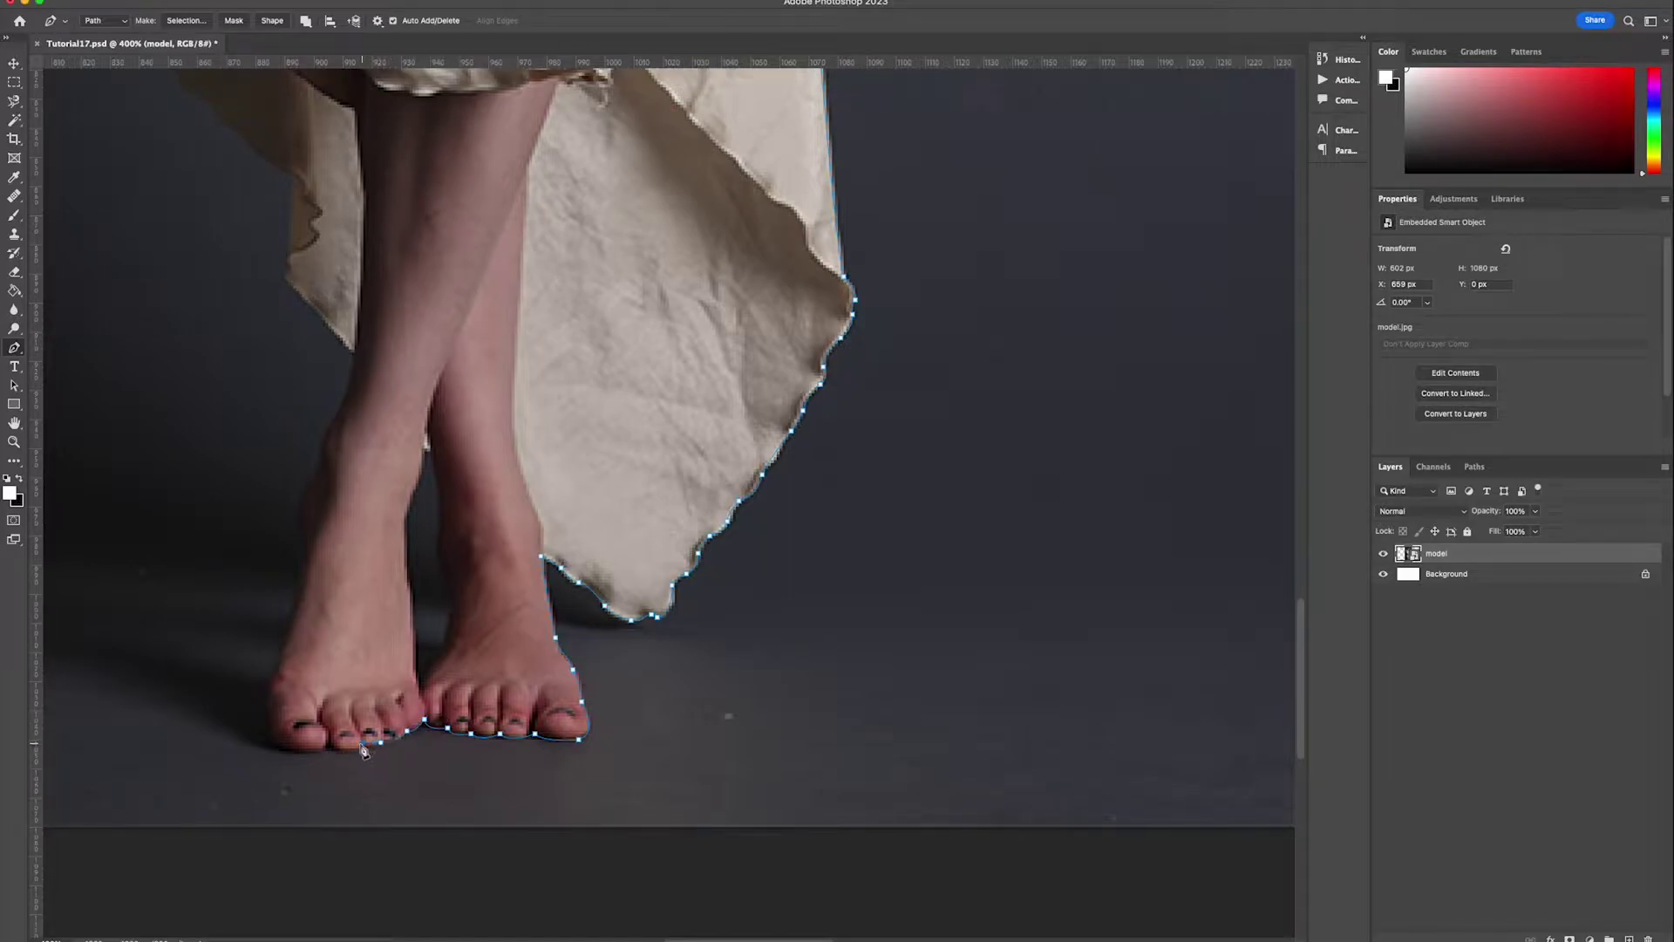
- Trace the pen path around the toes and up the outer edge of the left-hand foot and ankle to the dress
{"action": "left_click_drag", "start_coordinate": [325, 748], "coordinate": [310, 755]}
{"action": "left_click_drag", "start_coordinate": [302, 570], "coordinate": [305, 548]}
{"action": "left_click_drag", "start_coordinate": [329, 451], "coordinate": [321, 746]}
{"action": "left_click_drag", "start_coordinate": [319, 731], "coordinate": [326, 722]}
{"action": "left_click_drag", "start_coordinate": [347, 653], "coordinate": [346, 629]}
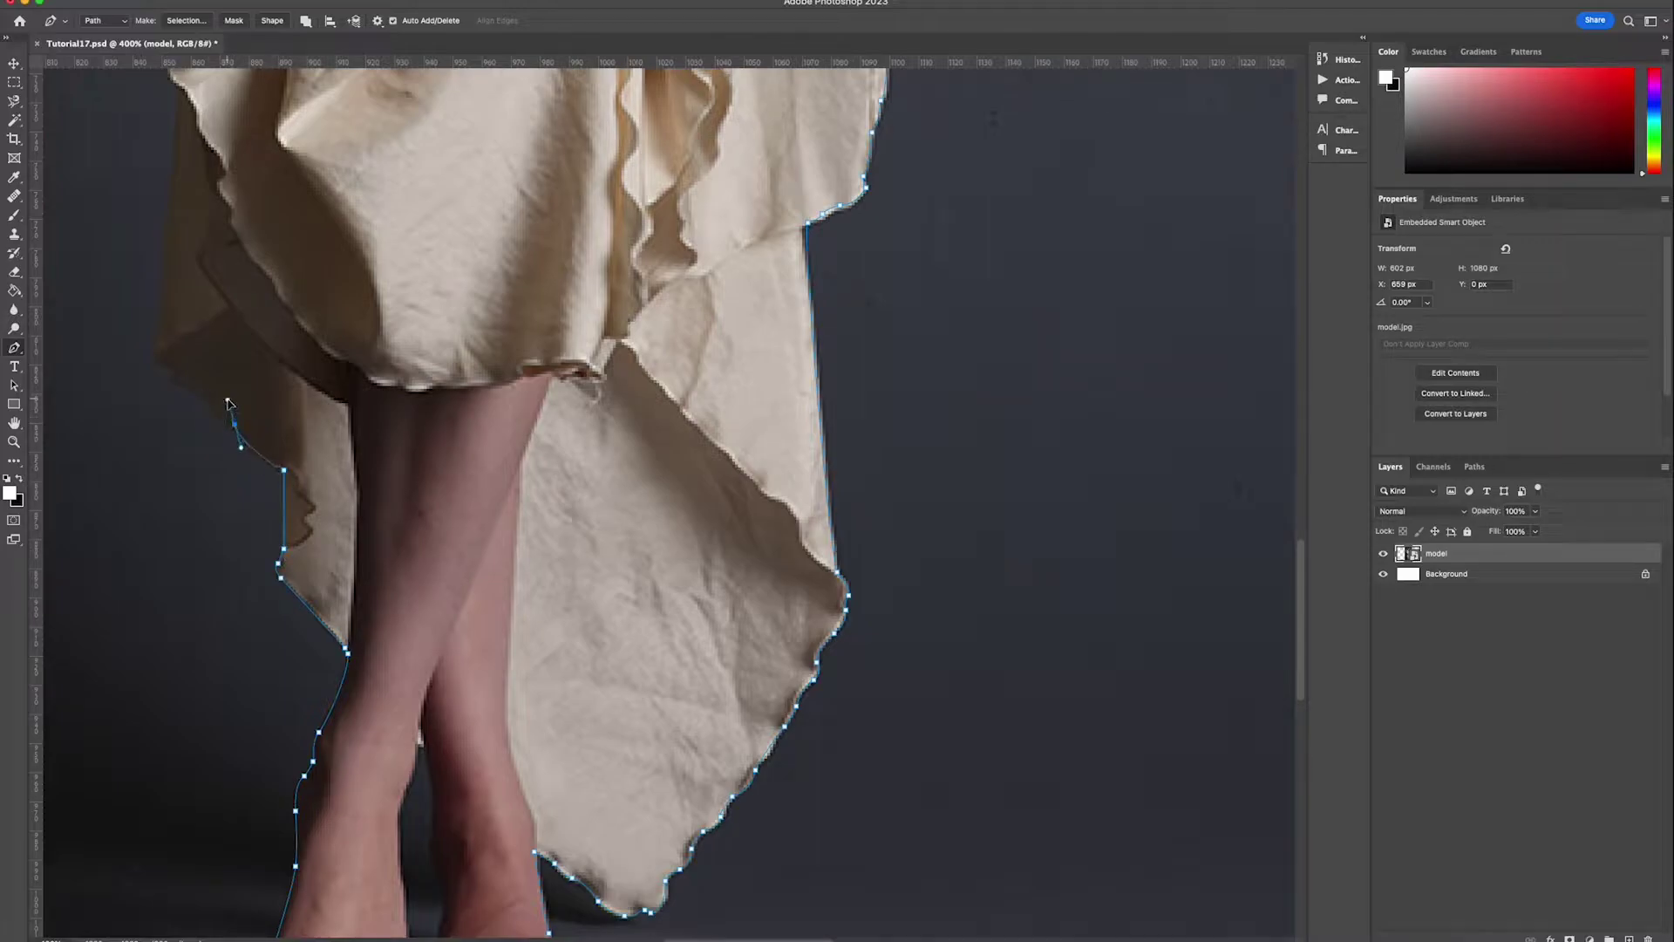
- Extend the pen path around the left-hand hem folds and up the side of the skirt toward the hip
{"action": "left_click", "coordinate": [173, 383], "text": "alt"}
{"action": "left_click", "coordinate": [170, 372]}
{"action": "left_click_drag", "start_coordinate": [171, 363], "coordinate": [201, 479]}
{"action": "left_click_drag", "start_coordinate": [212, 247], "coordinate": [230, 608]}
{"action": "left_click_drag", "start_coordinate": [257, 377], "coordinate": [261, 347]}
{"action": "left_click_drag", "start_coordinate": [268, 337], "coordinate": [215, 608]}
{"action": "left_click_drag", "start_coordinate": [214, 540], "coordinate": [215, 530]}
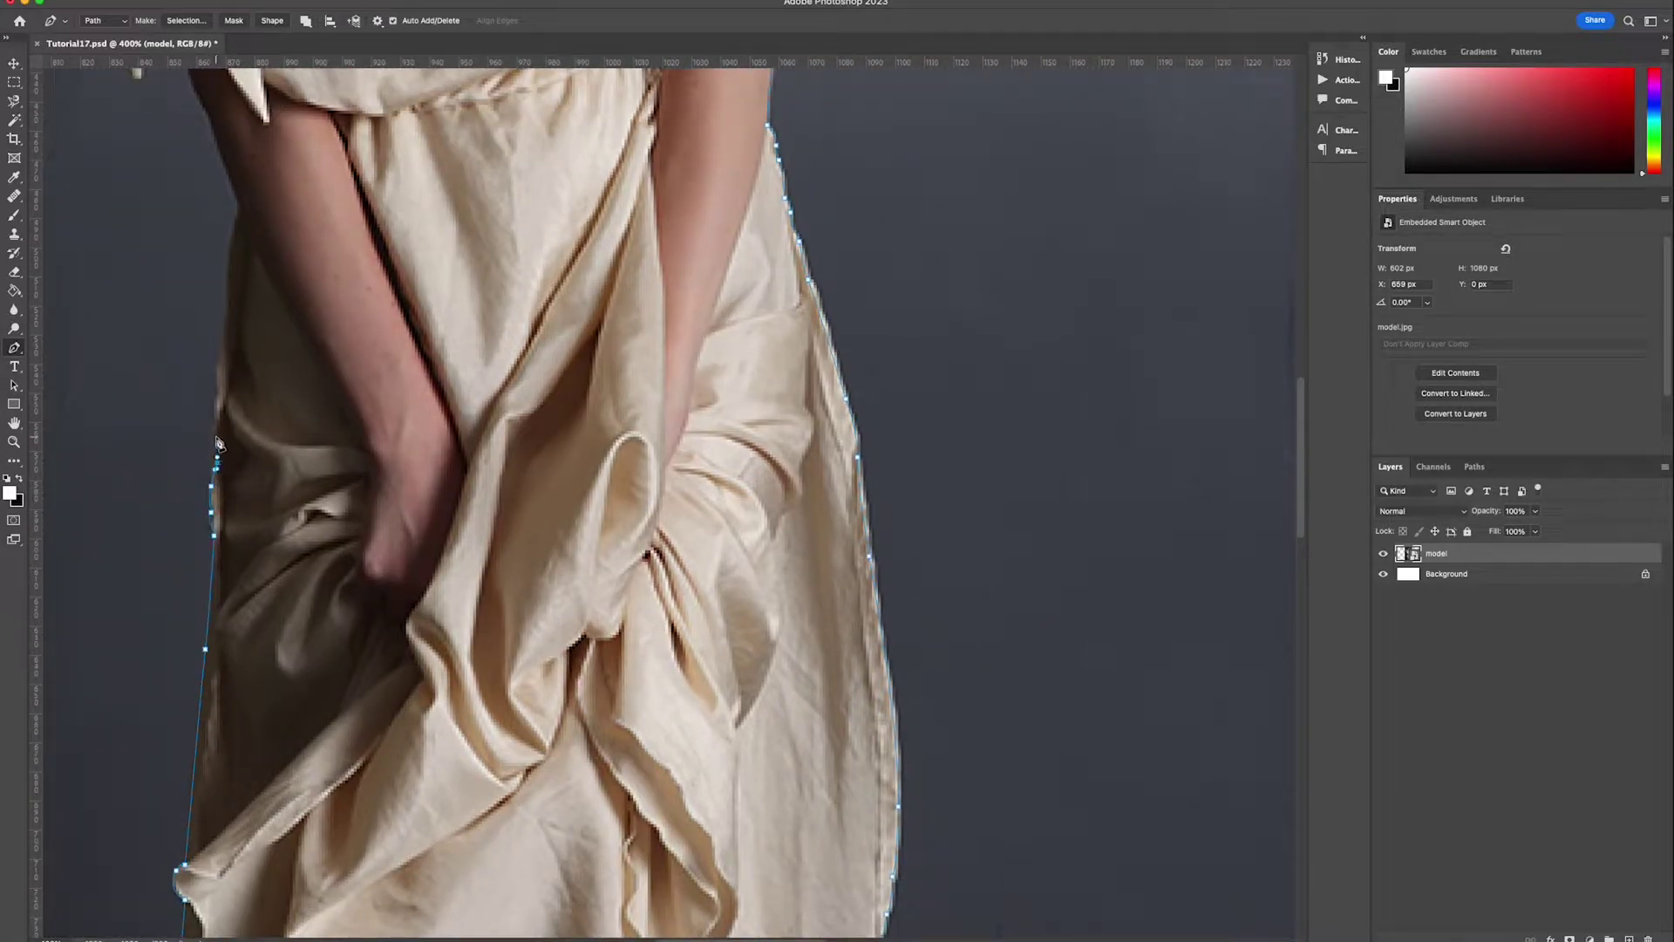
- Trace the pen path up the hip and waist and along the outer edge of the left-hand arm
{"action": "left_click_drag", "start_coordinate": [219, 445], "coordinate": [224, 629]}
{"action": "left_click", "coordinate": [227, 542]}
{"action": "left_click_drag", "start_coordinate": [238, 508], "coordinate": [280, 800]}
{"action": "left_click", "coordinate": [215, 576]}
{"action": "left_click", "coordinate": [251, 715]}
{"action": "left_click", "coordinate": [231, 674], "text": "alt"}
{"action": "left_click", "coordinate": [228, 648]}
- Trace the pen path around the hanging sleeve tie, its knot and the bare shoulder
{"action": "left_click", "coordinate": [193, 507]}
{"action": "left_click_drag", "start_coordinate": [181, 473], "coordinate": [171, 480]}
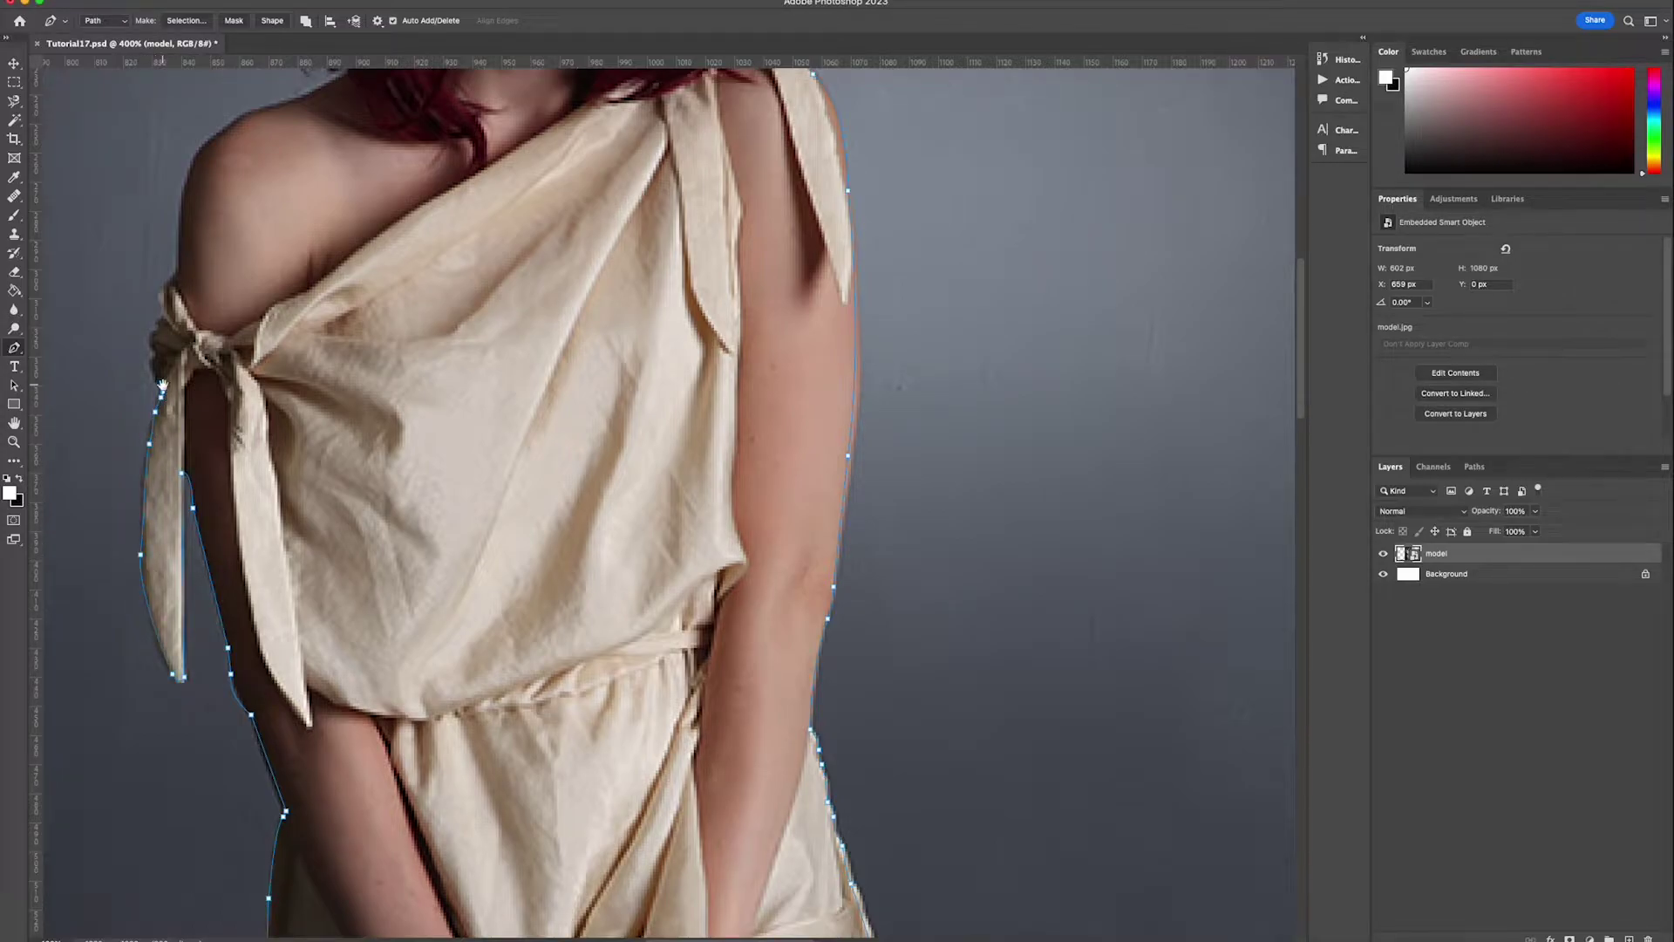
{"action": "left_click_drag", "start_coordinate": [162, 393], "coordinate": [215, 621]}
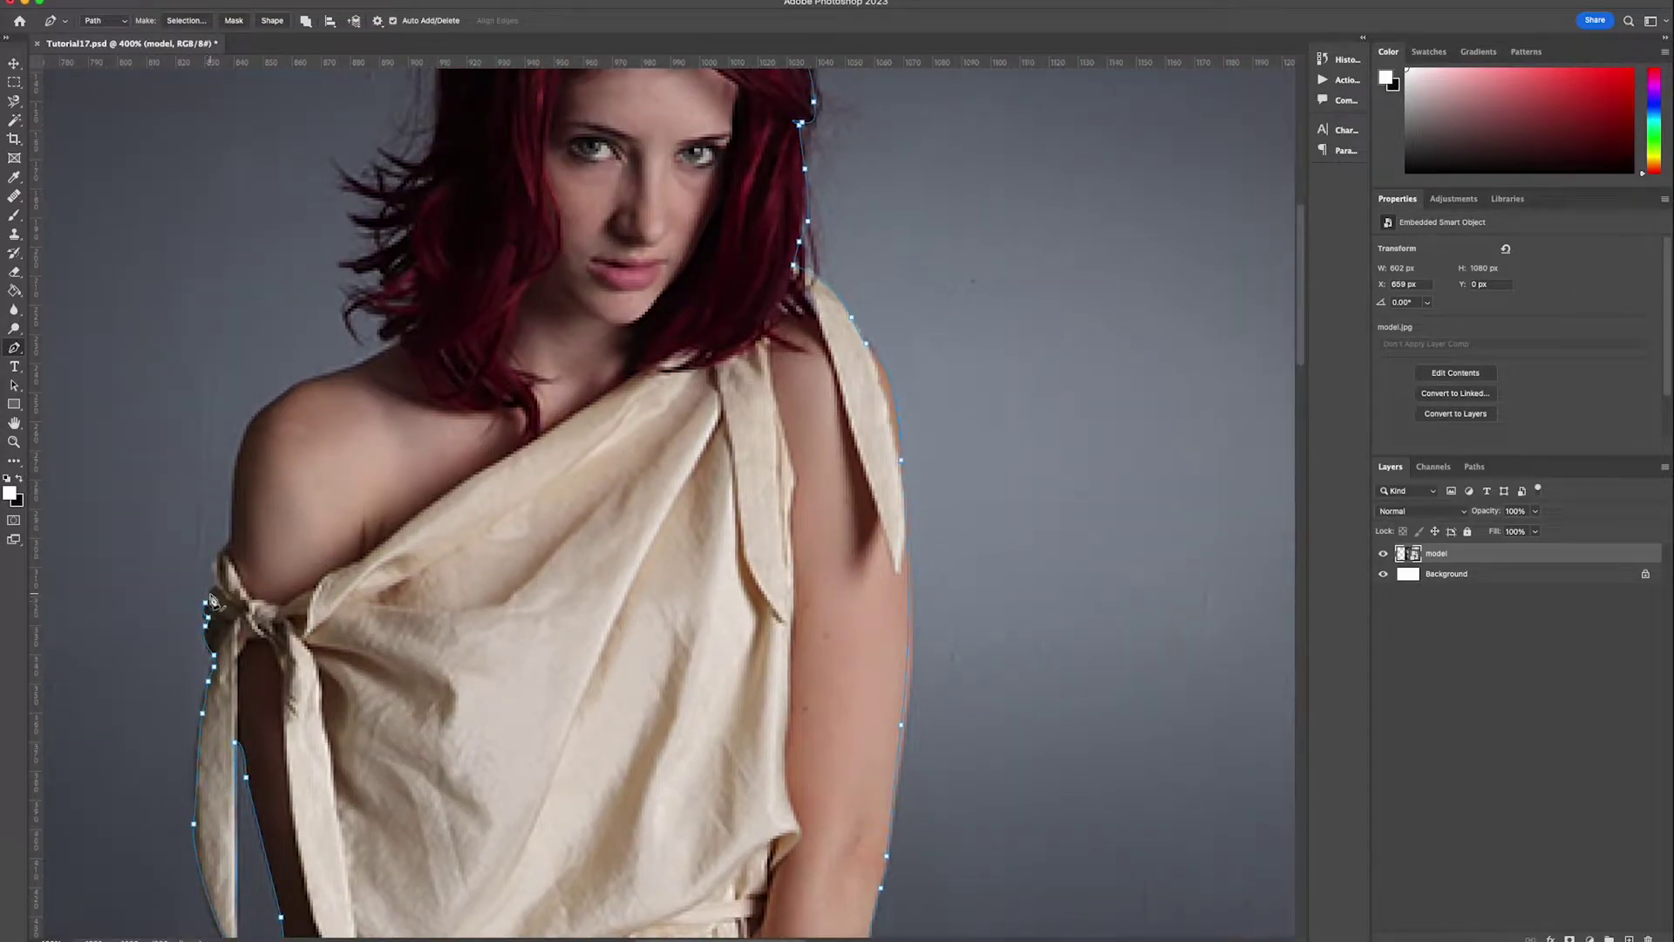
{"action": "left_click", "coordinate": [231, 539]}
{"action": "left_click_drag", "start_coordinate": [236, 542], "coordinate": [211, 790]}
{"action": "left_click_drag", "start_coordinate": [220, 675], "coordinate": [237, 663]}
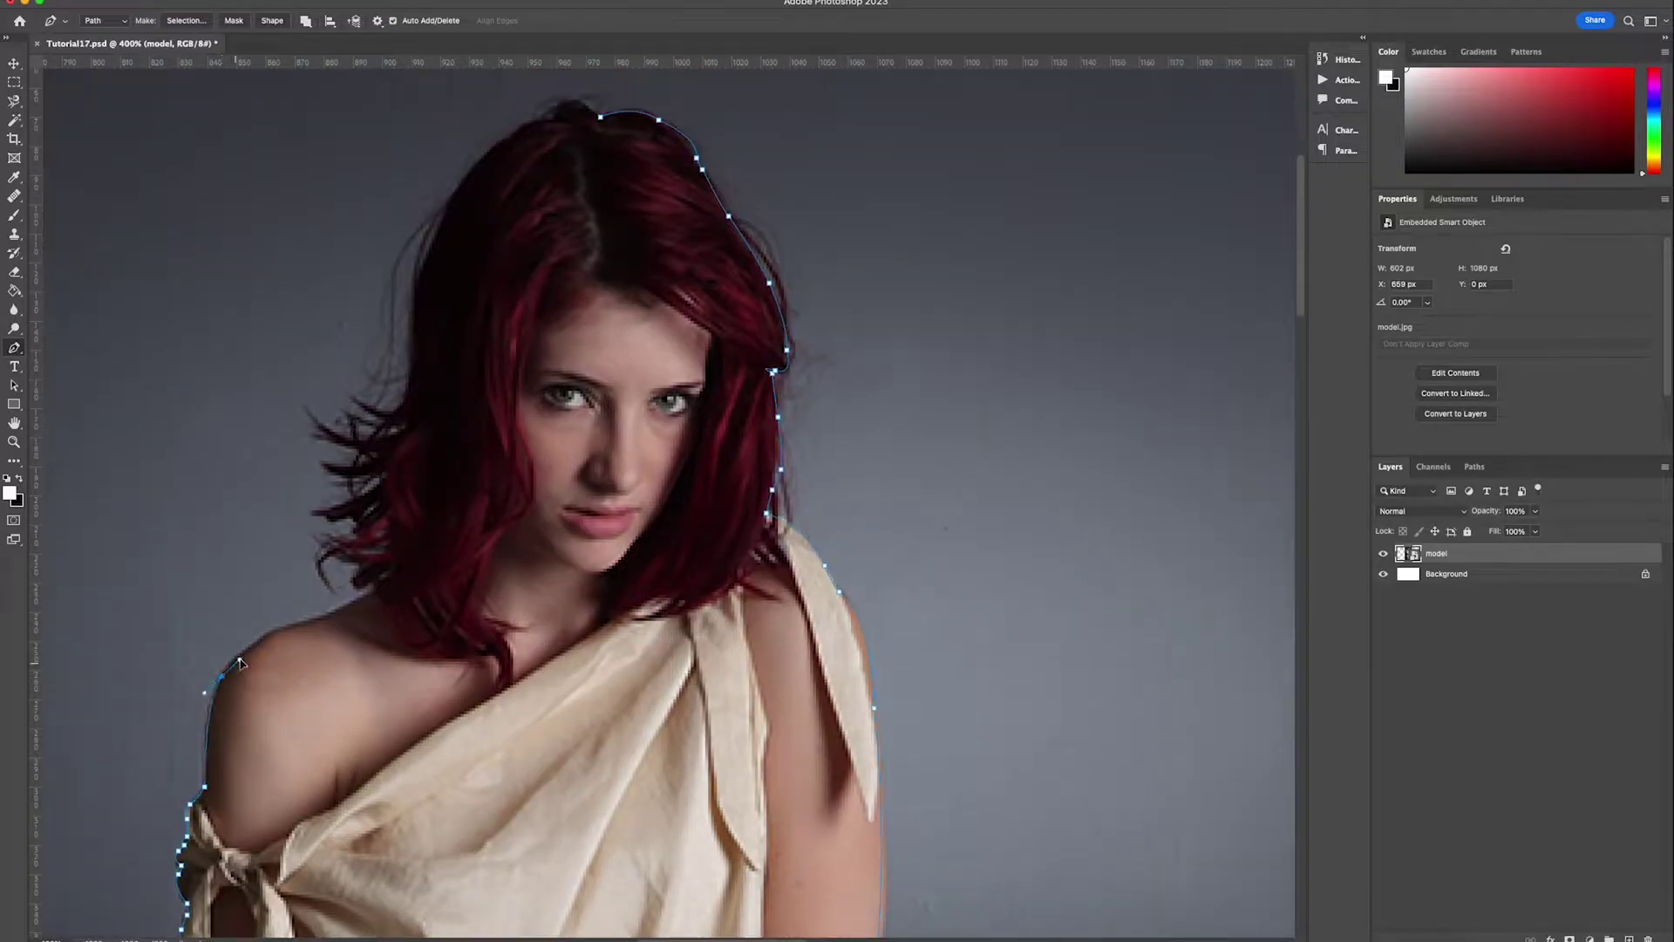
- Trace the left-hand edge of the hair up over the head and close the path around the model
{"action": "left_click", "coordinate": [382, 586]}
{"action": "left_click_drag", "start_coordinate": [382, 586], "coordinate": [354, 754]}
{"action": "left_click", "coordinate": [353, 704]}
{"action": "left_click_drag", "start_coordinate": [358, 637], "coordinate": [366, 616]}
{"action": "left_click_drag", "start_coordinate": [377, 574], "coordinate": [377, 521]}
{"action": "left_click_drag", "start_coordinate": [391, 448], "coordinate": [401, 420]}
{"action": "left_click_drag", "start_coordinate": [446, 338], "coordinate": [588, 306]}
- Convert the closed path into a selection and add a layer mask that isolates the model
{"action": "right_click", "coordinate": [597, 479]}
{"action": "left_click", "coordinate": [651, 556]}
{"action": "left_click", "coordinate": [993, 407]}
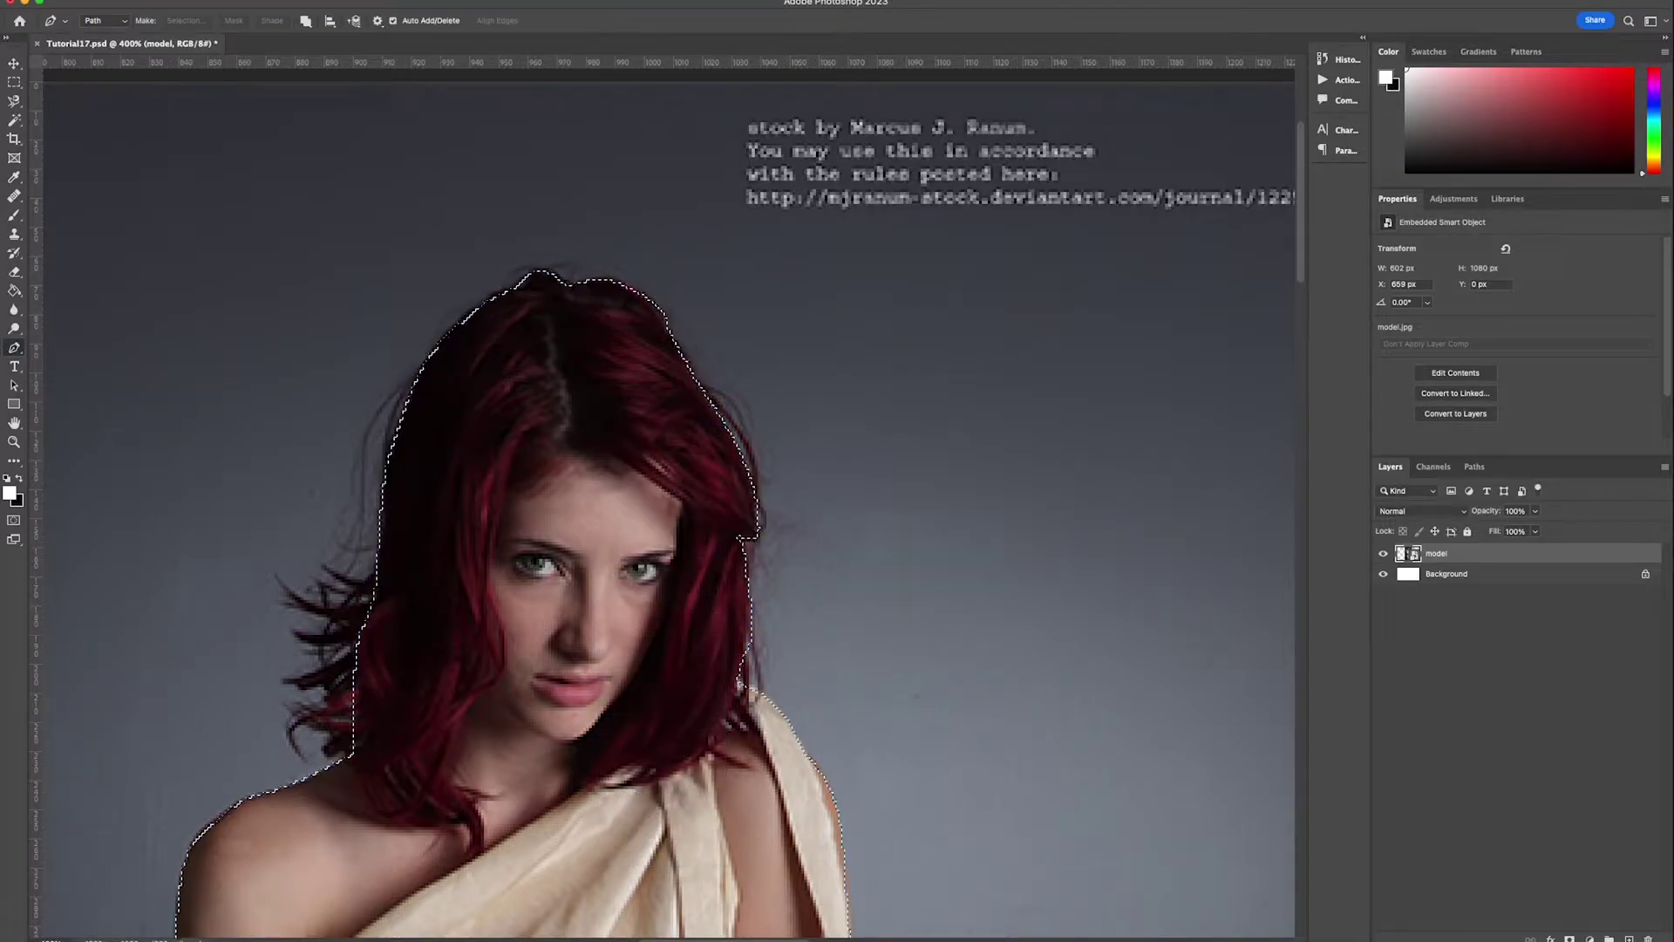
{"action": "left_click", "coordinate": [1569, 939]}
- Scale the model to 84.39% and keep her centred on the canvas
{"action": "key", "text": "z"}
{"action": "left_click", "coordinate": [771, 692], "text": "alt"}
{"action": "left_click_drag", "start_coordinate": [806, 813], "coordinate": [783, 584]}
{"action": "key", "text": "super+t"}
{"action": "left_click_drag", "start_coordinate": [717, 621], "coordinate": [714, 623]}
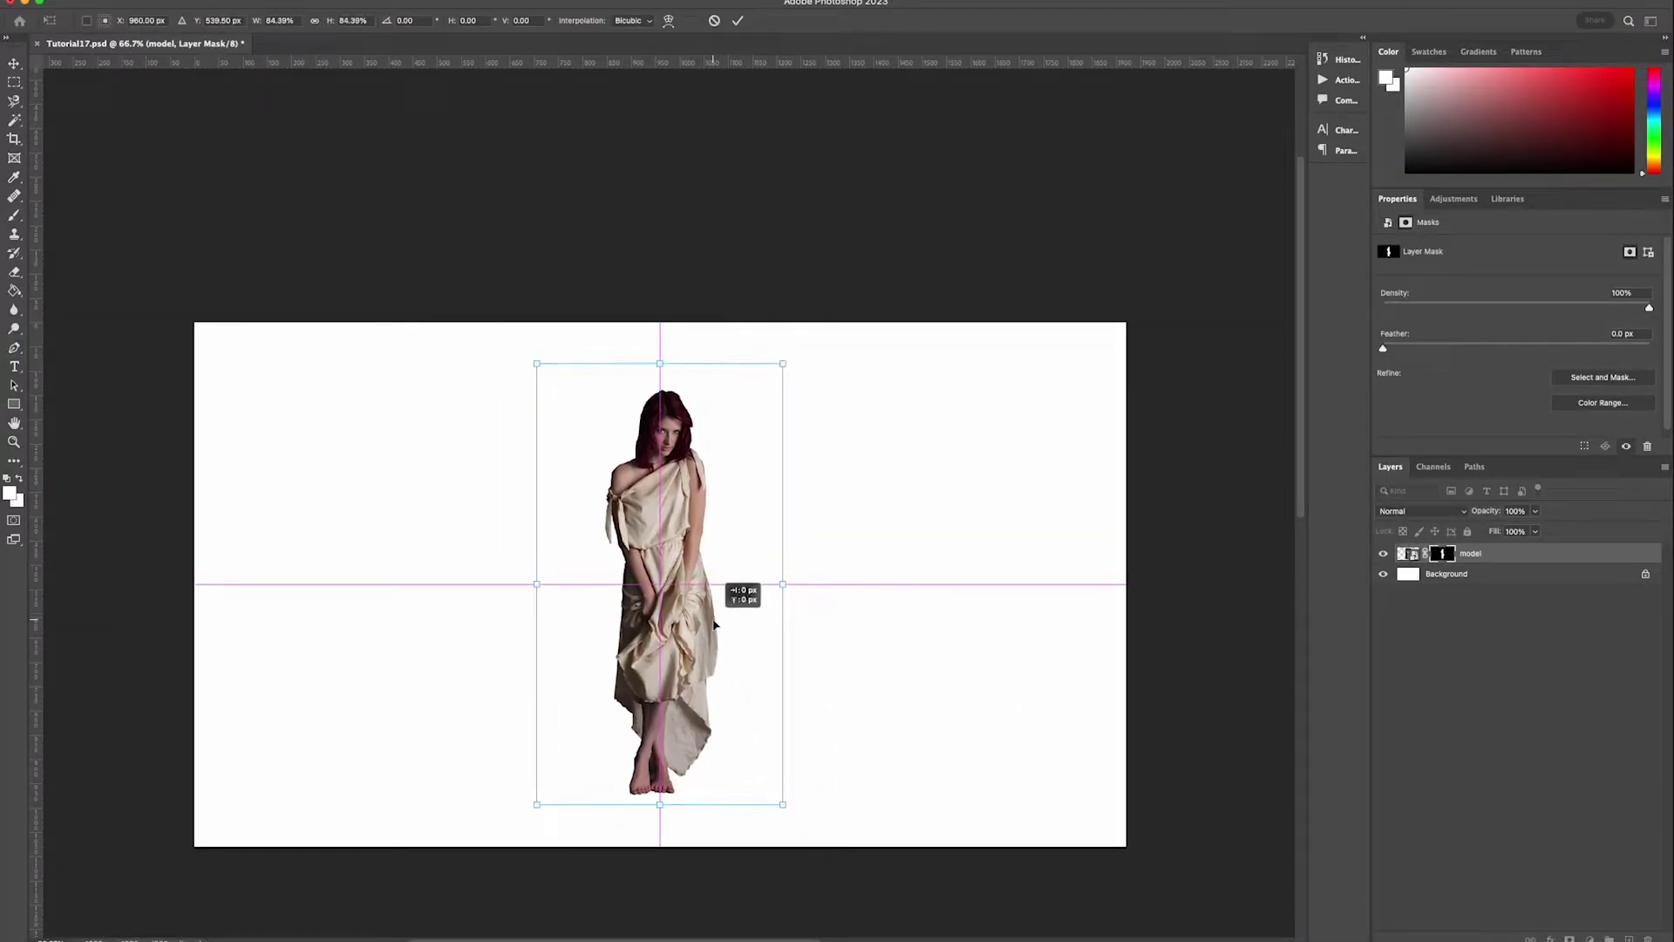
{"action": "key", "text": "Return"}
- Trace a closed pen path around the background gap between the model's ankles and feet
{"action": "key", "text": "p"}
{"action": "scroll", "coordinate": [667, 745], "scroll_direction": "up", "scroll_amount": 10}
{"action": "left_click", "coordinate": [668, 744]}
{"action": "left_click", "coordinate": [672, 799]}
{"action": "left_click", "coordinate": [672, 863]}
{"action": "left_click", "coordinate": [644, 911]}
{"action": "left_click", "coordinate": [635, 883]}
{"action": "left_click", "coordinate": [640, 820]}
{"action": "left_click", "coordinate": [628, 734]}
{"action": "left_click", "coordinate": [658, 634]}
- Convert the gap path into a selection, paint it black on the model's layer mask, and deselect
{"action": "right_click", "coordinate": [653, 786]}
{"action": "left_click", "coordinate": [708, 863]}
{"action": "key", "text": "Return"}
{"action": "key", "text": "b"}
{"action": "left_click", "coordinate": [7, 479]}
{"action": "mouse_move", "coordinate": [658, 715]}
{"action": "left_mouse_down"}
{"action": "mouse_move", "coordinate": [678, 842]}
{"action": "mouse_move", "coordinate": [610, 846]}
{"action": "left_mouse_up"}
{"action": "key", "text": "super+d"}
- Save Tutorial17.psd with the masked model
{"action": "key", "text": "z"}
{"action": "left_click", "coordinate": [535, 592], "text": "alt"}
{"action": "left_click", "coordinate": [536, 592], "text": "alt"}
{"action": "left_click", "coordinate": [535, 592], "text": "alt"}
{"action": "left_click", "coordinate": [536, 593], "text": "alt"}
{"action": "key", "text": "v"}
{"action": "key", "text": "ctrl+s"}
{"action": "key", "text": "Return"}
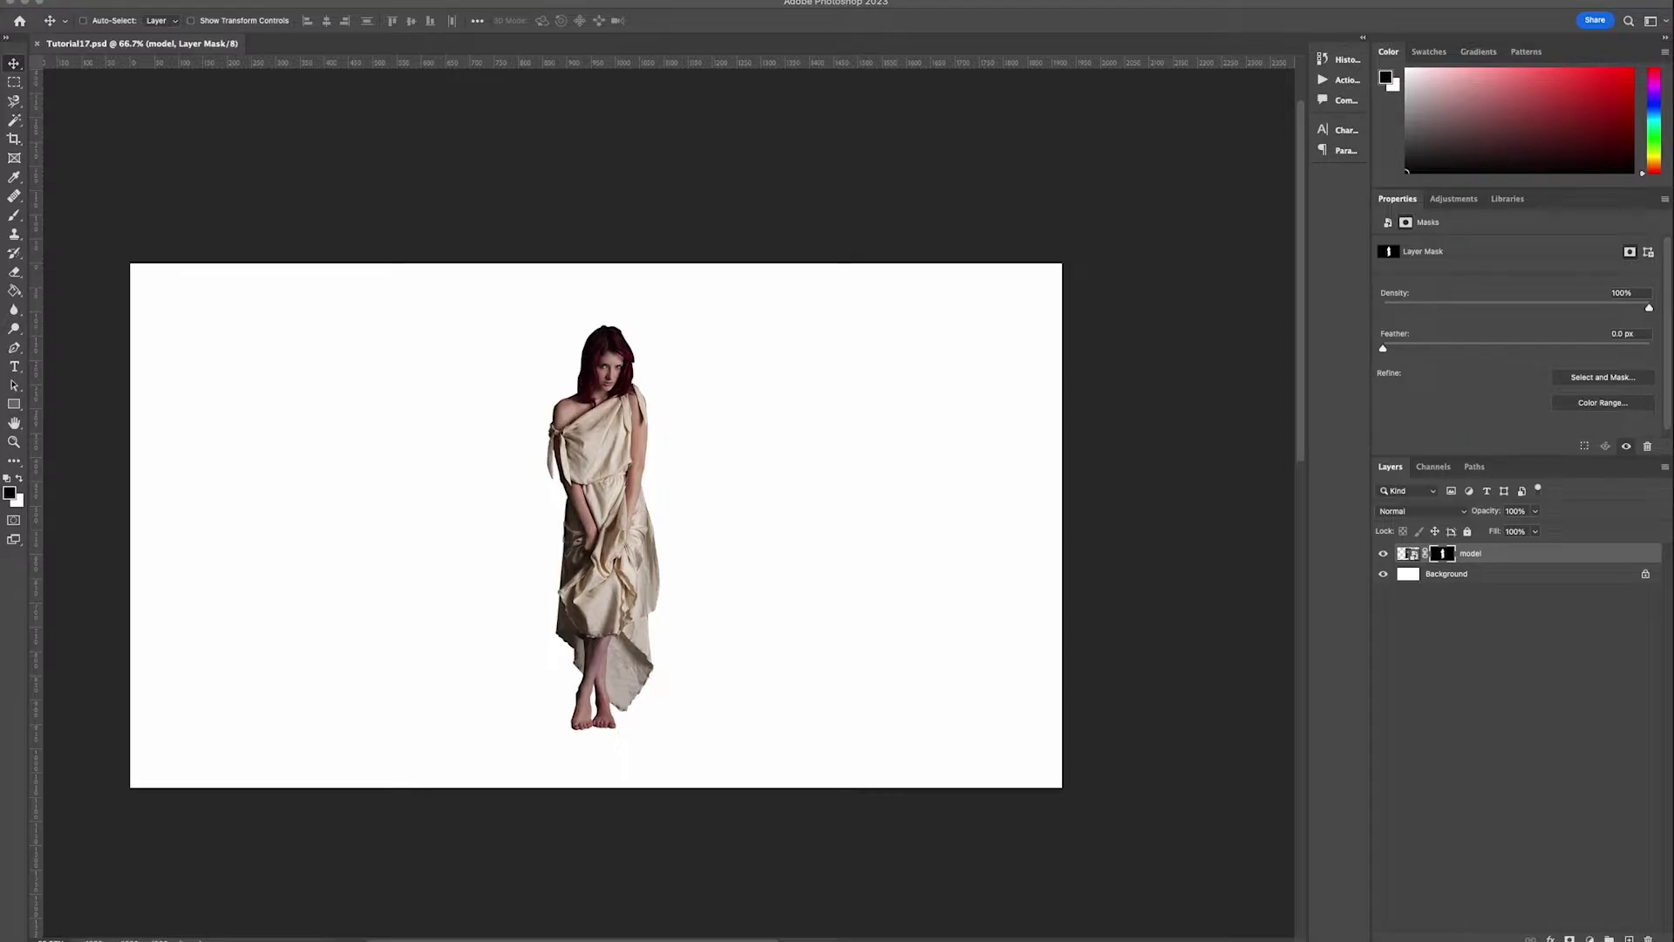
- Place the rocky seaside background image, enlarge it over the canvas, and move its layer beneath the model
{"action": "left_click_drag", "start_coordinate": [708, 508], "coordinate": [711, 510]}
{"action": "left_click_drag", "start_coordinate": [948, 525], "coordinate": [978, 547]}
{"action": "key", "text": "Return"}
{"action": "key", "text": "ctrl+bracketleft"}
{"action": "left_click", "coordinate": [1497, 556]}
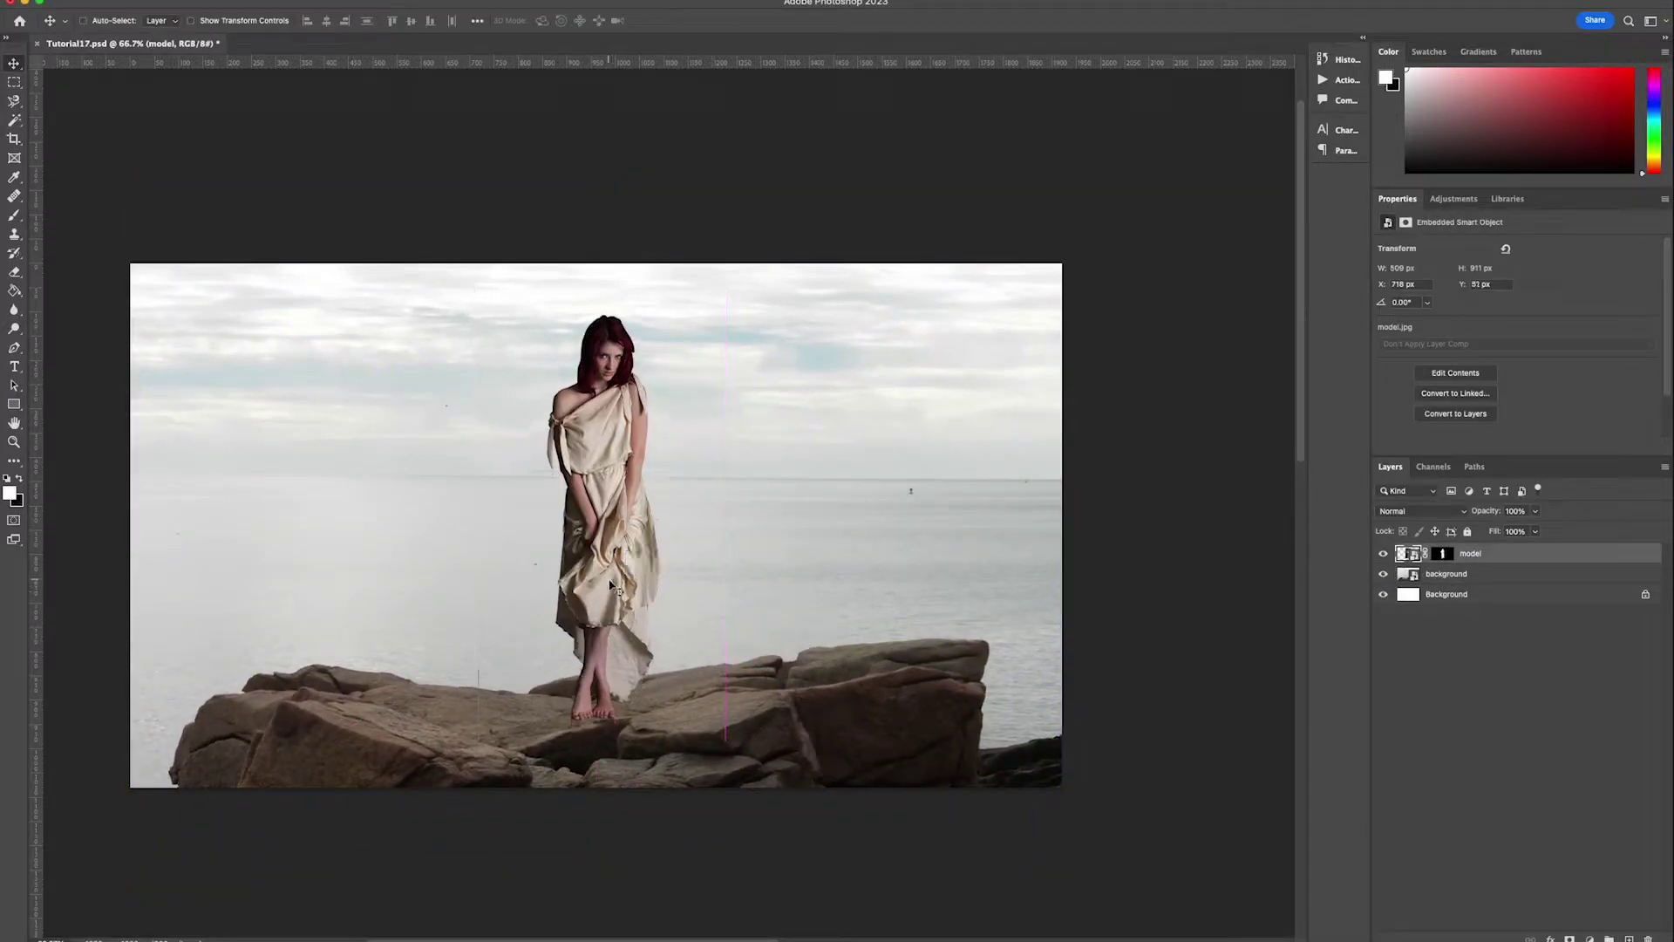
- Scale the seaside background to 84.50% and shift it left so the rocks sit beneath the model's feet
{"action": "key", "text": "ctrl+t"}
{"action": "key", "text": "Escape"}
{"action": "left_click", "coordinate": [1447, 573]}
{"action": "key", "text": "ctrl+t"}
{"action": "left_click_drag", "start_coordinate": [1062, 542], "coordinate": [863, 589]}
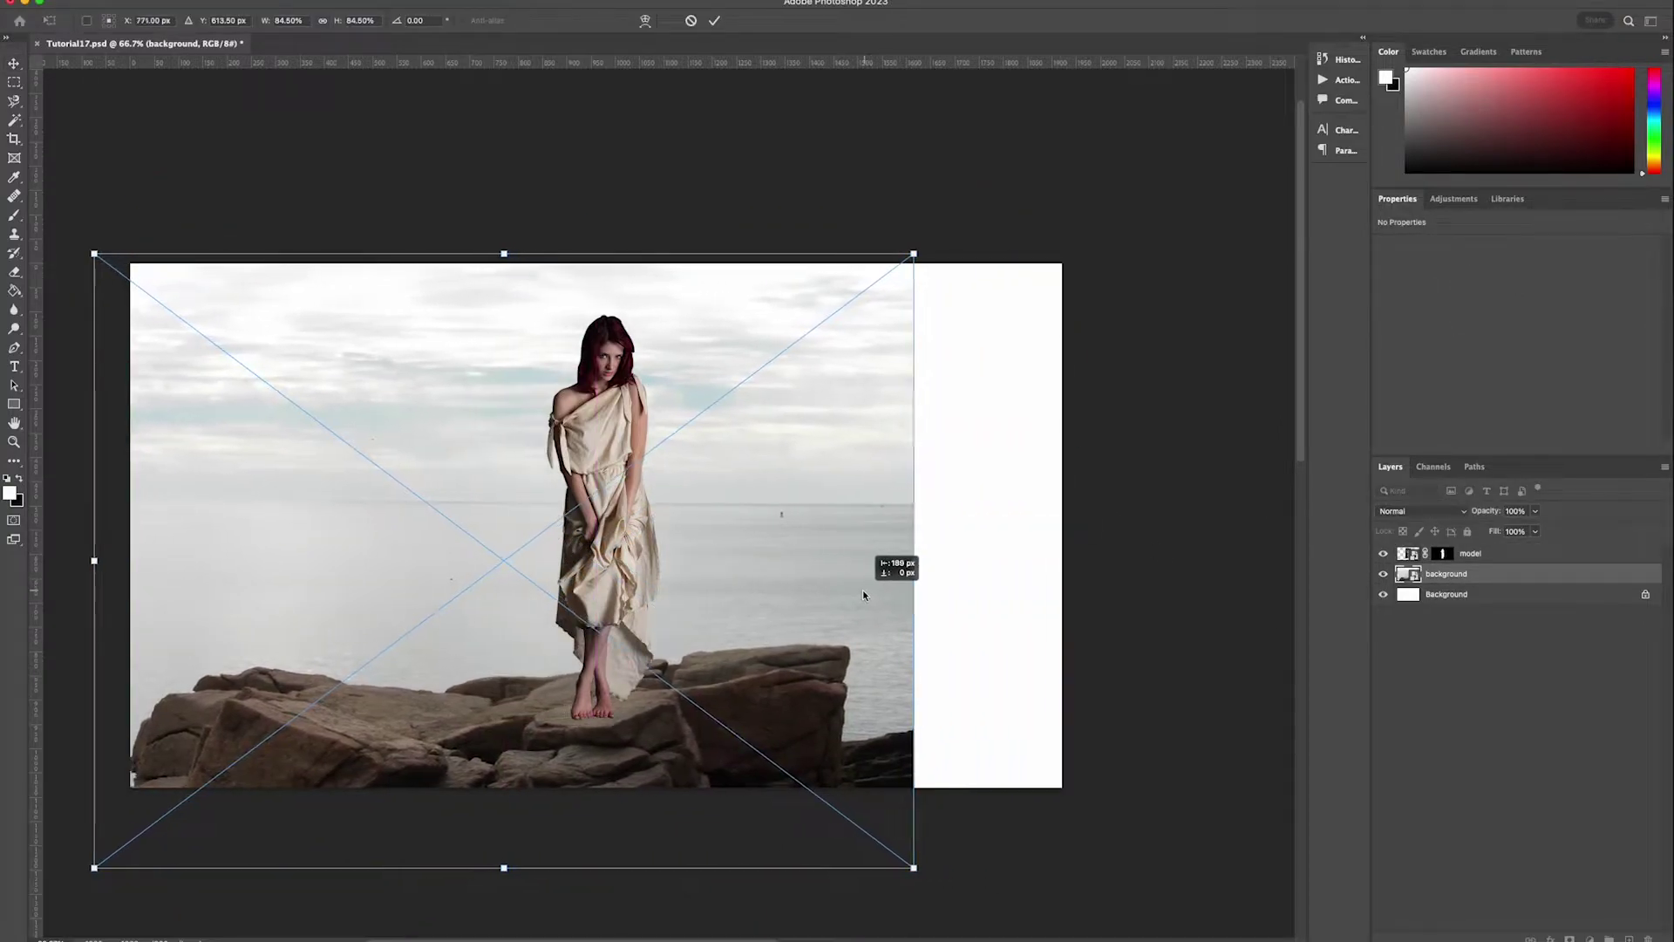
{"action": "key", "text": "Return"}
- Select the sky and sea with the Magic Wand at tolerance 50 and mask them out, keeping the rocks
{"action": "left_click", "coordinate": [14, 120]}
{"action": "left_click", "coordinate": [652, 21]}
{"action": "left_click", "coordinate": [453, 602]}
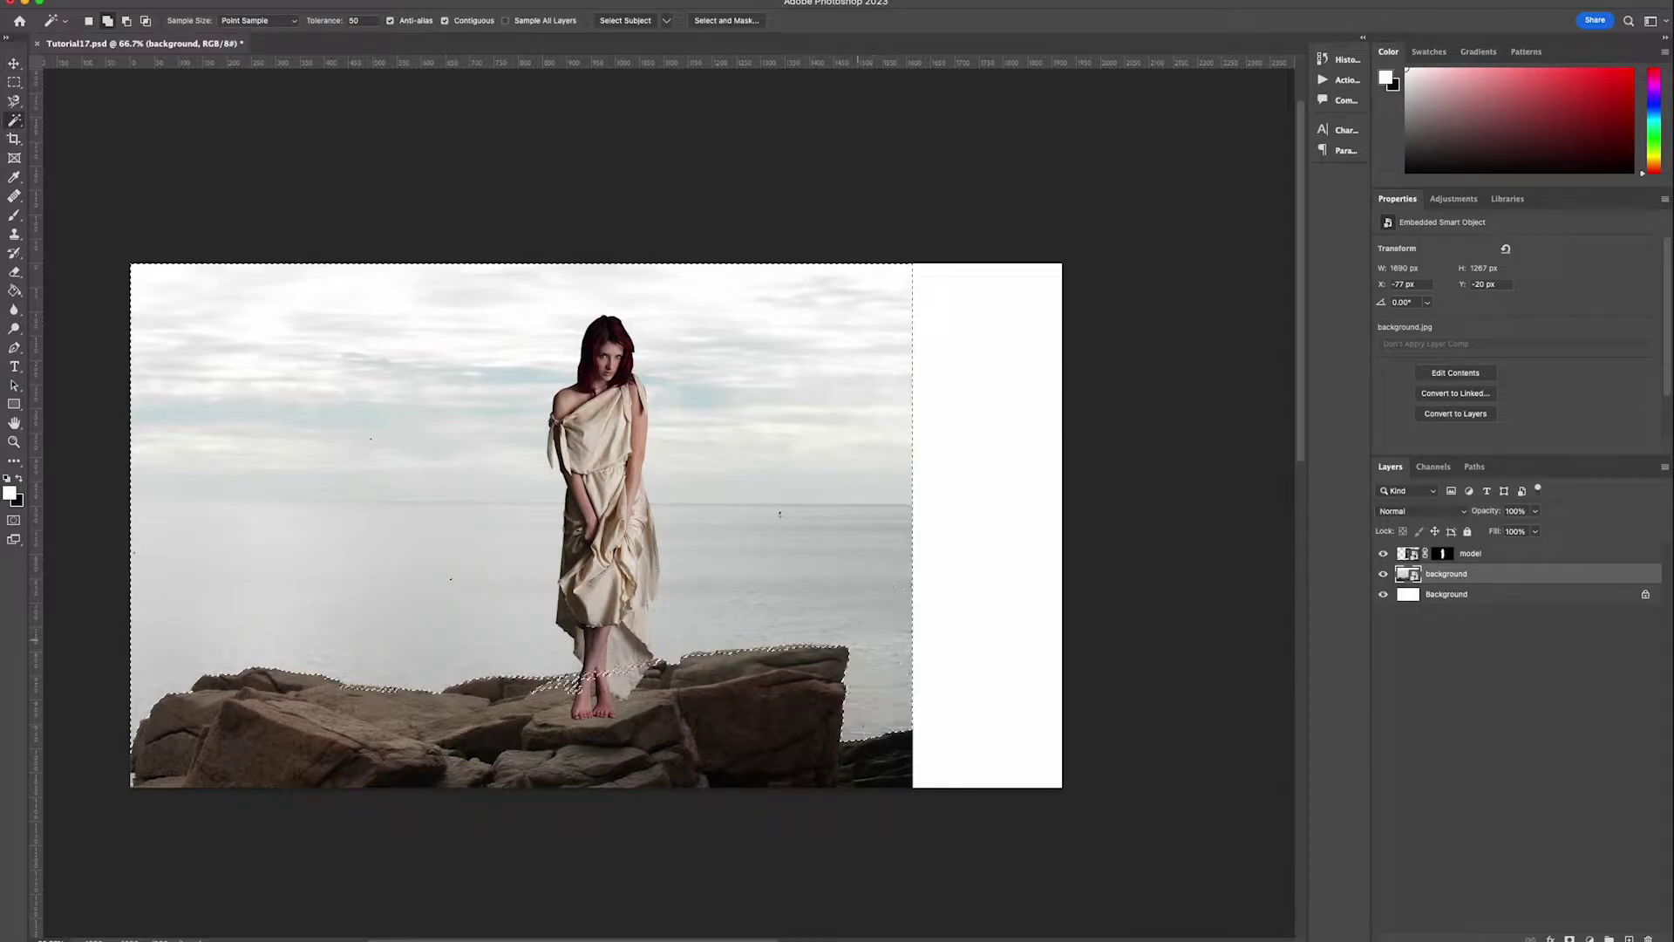
{"action": "right_click", "coordinate": [842, 563]}
{"action": "left_click", "coordinate": [894, 795]}
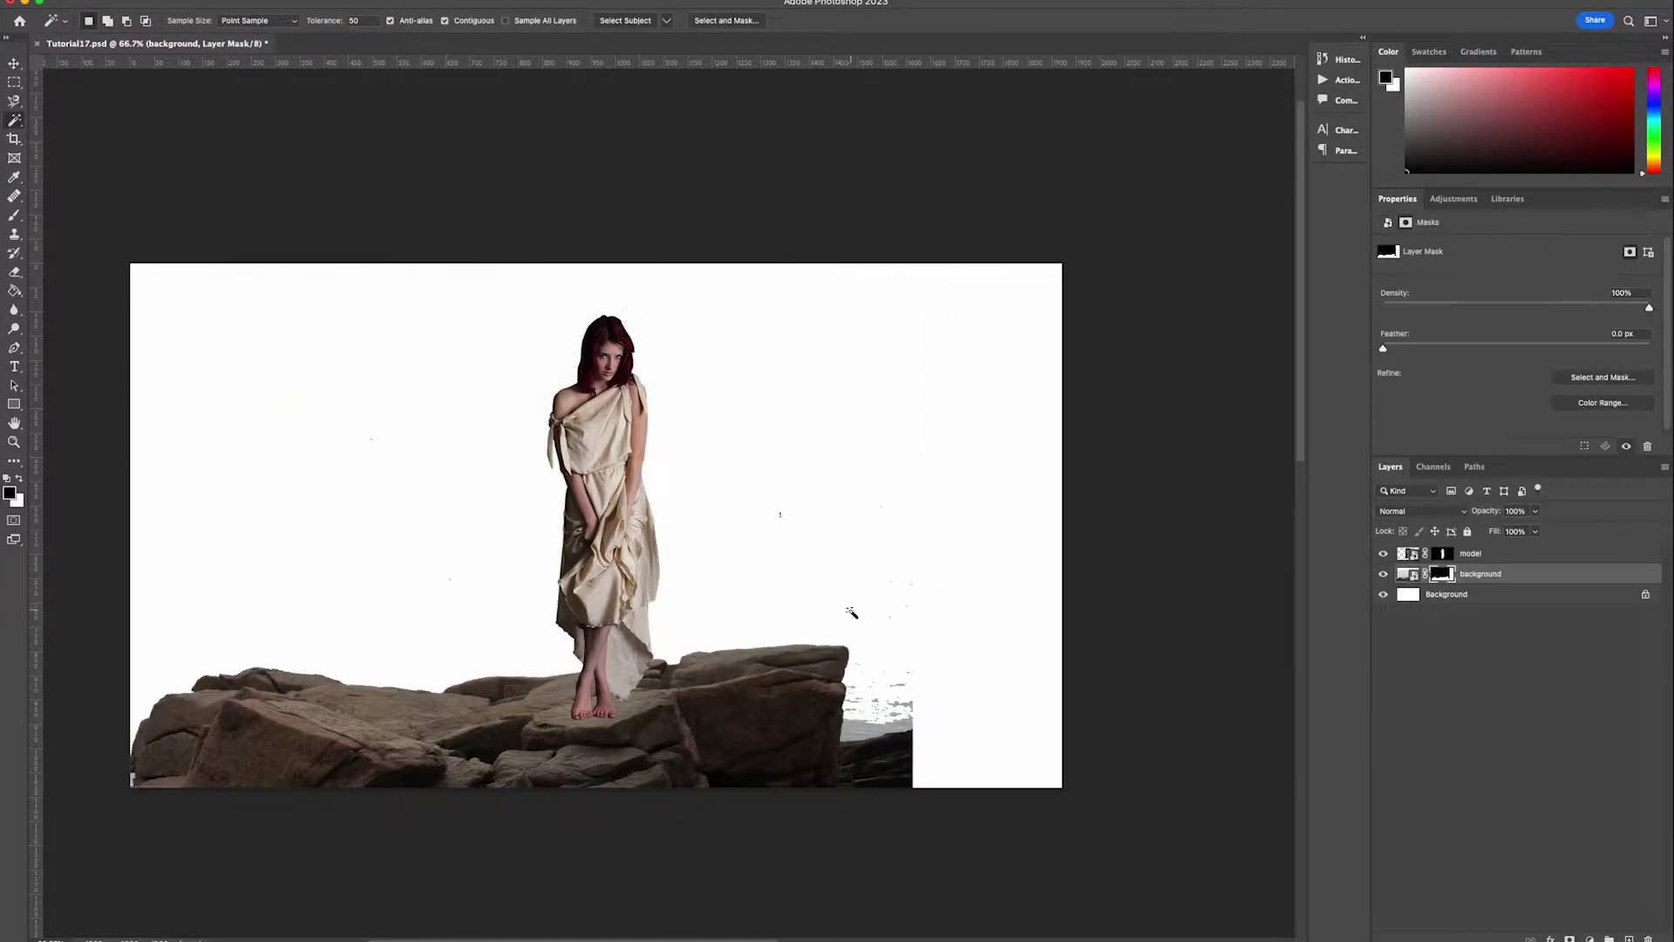
- Paint out part of the leftover water beside the rocks on the mask with a 33 px Hard Round brush
{"action": "left_click", "coordinate": [15, 215]}
{"action": "left_click", "coordinate": [104, 21]}
{"action": "left_click", "coordinate": [105, 227]}
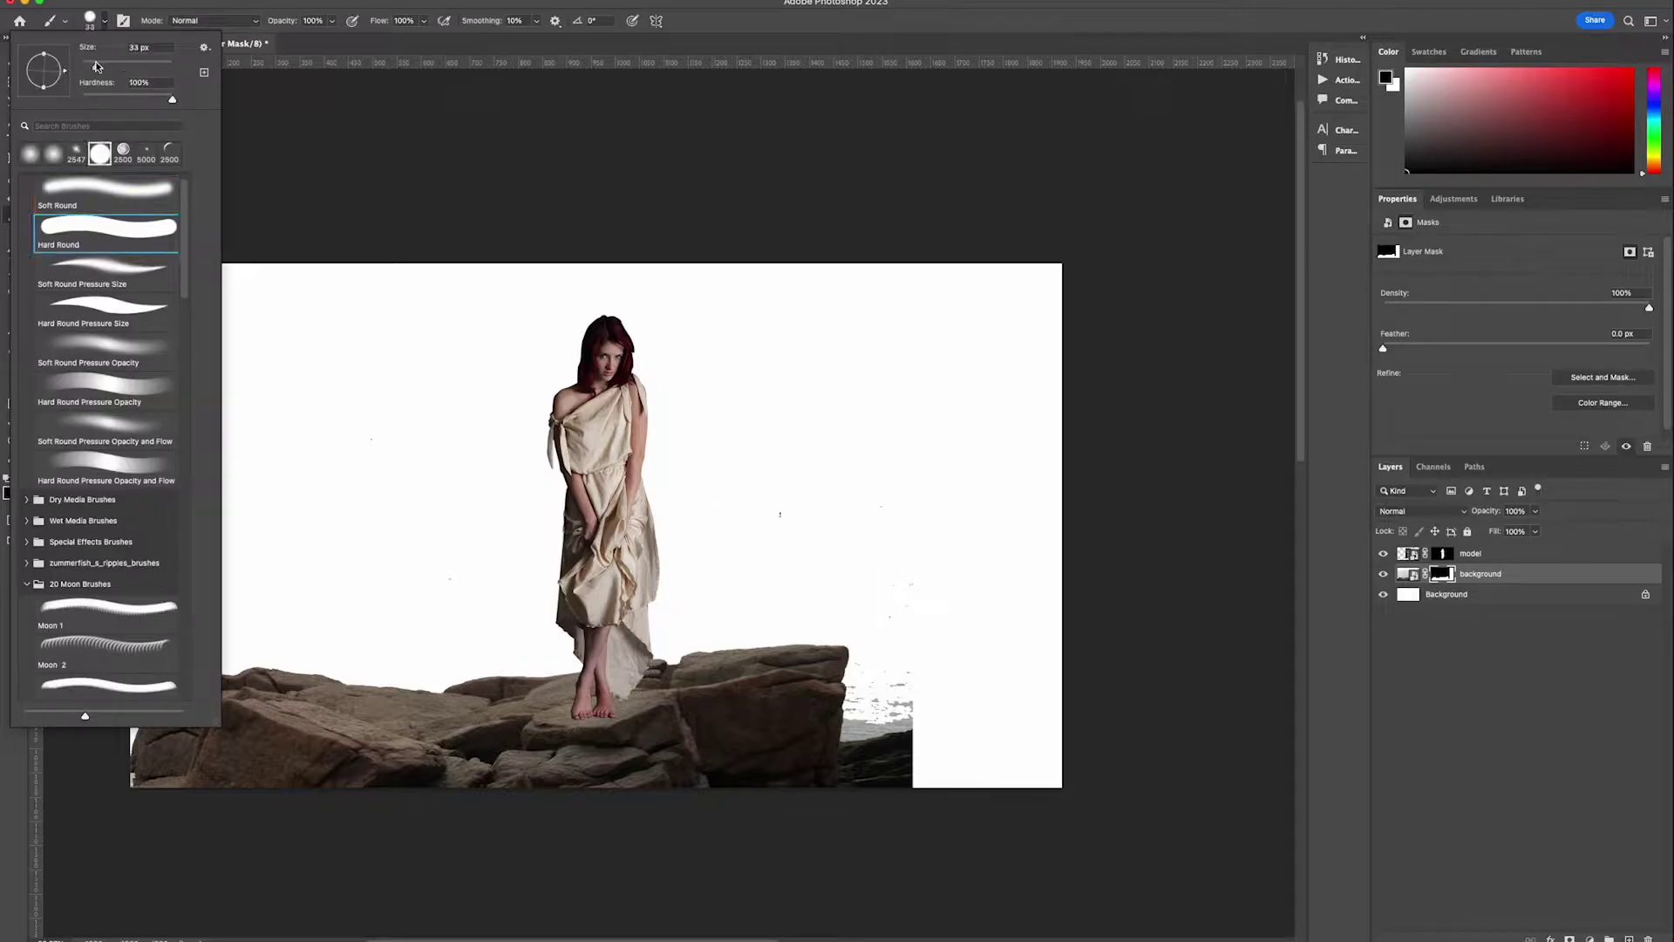
{"action": "left_click", "coordinate": [859, 677]}
{"action": "left_click_drag", "start_coordinate": [853, 725], "coordinate": [910, 721]}
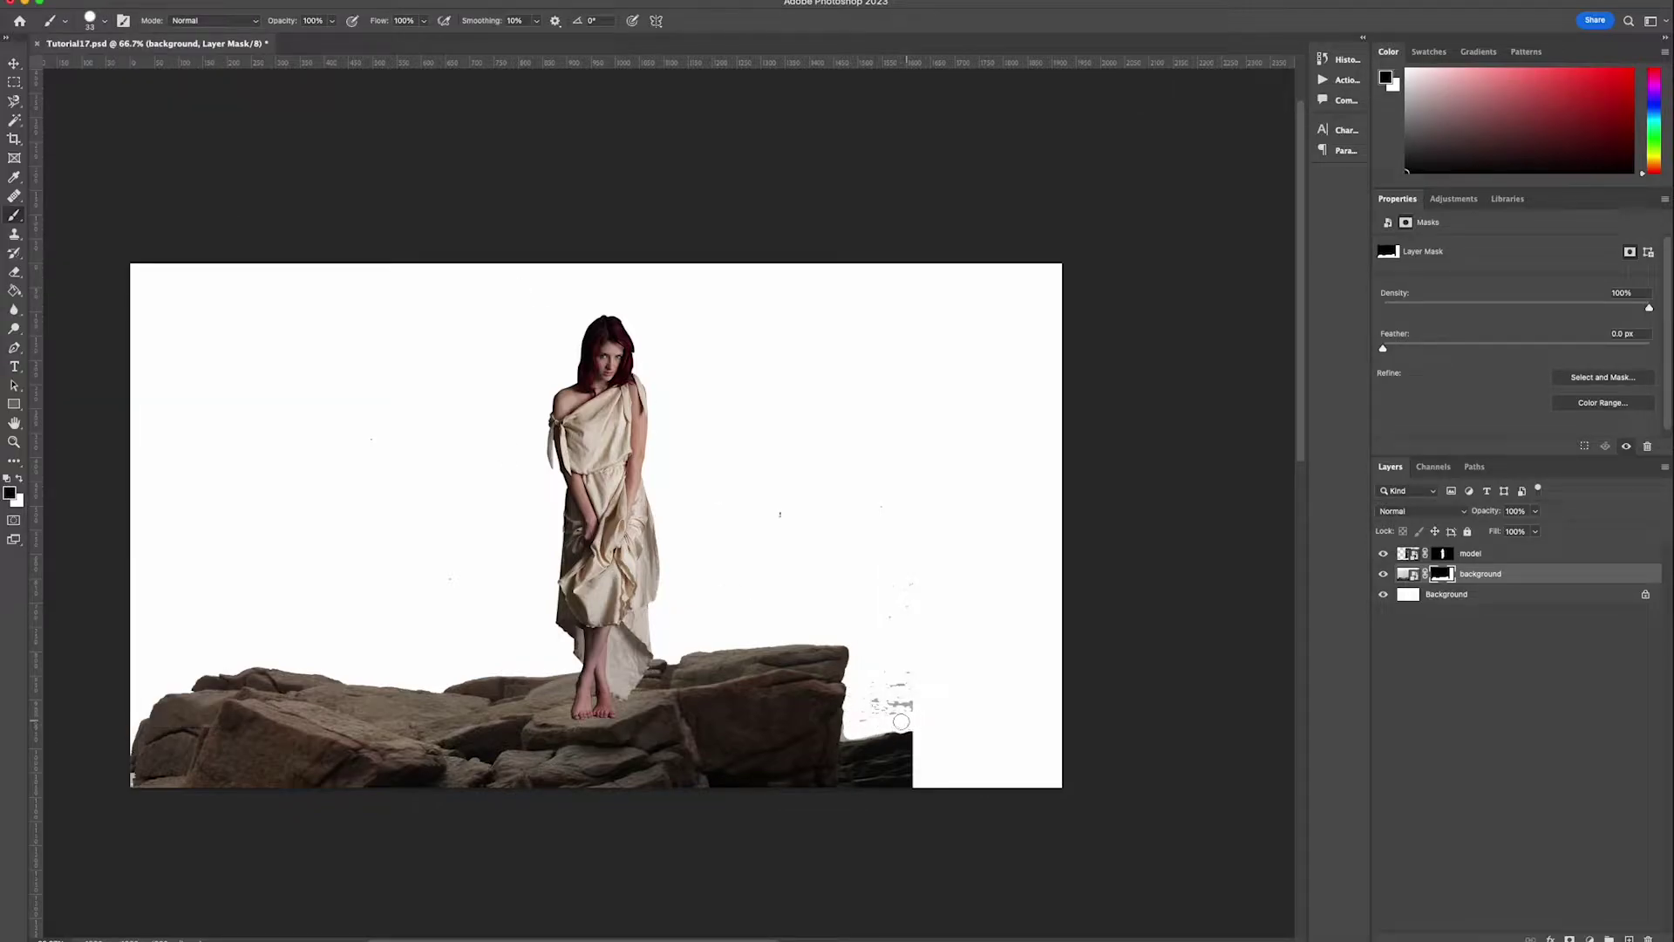
- Trace a closed pen path along the right-hand rock edge and around the leftover water and dark rock
{"action": "key", "text": "p"}
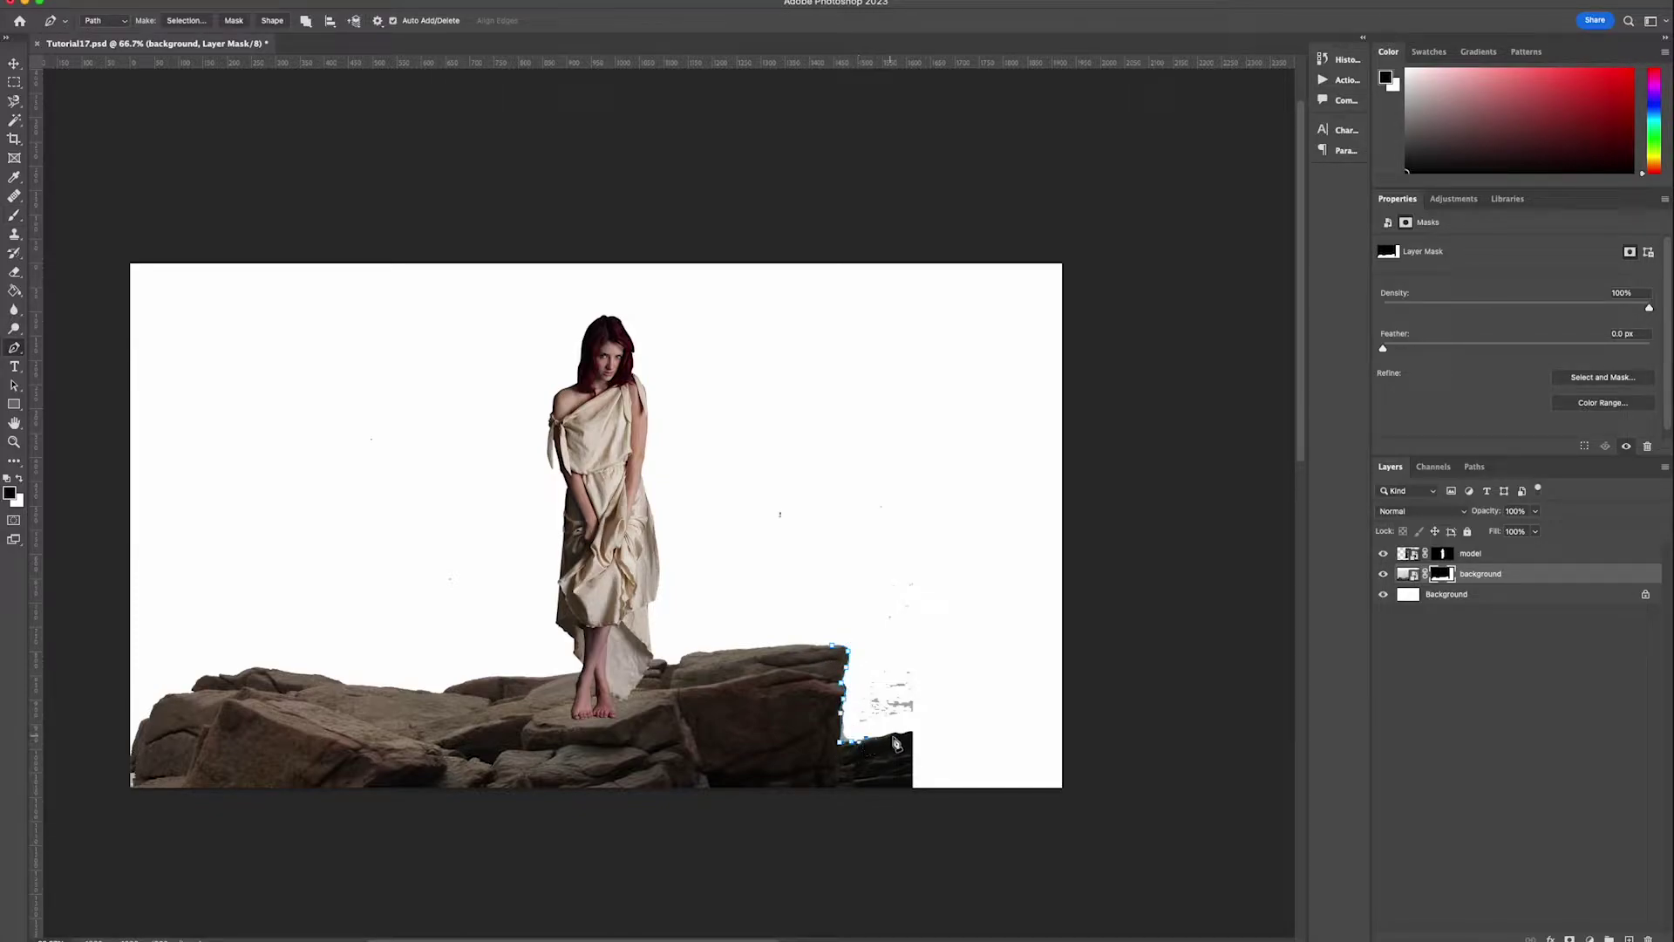
{"action": "left_click", "coordinate": [838, 797]}
{"action": "left_click", "coordinate": [951, 809]}
{"action": "left_click", "coordinate": [988, 638]}
{"action": "left_click_drag", "start_coordinate": [1019, 433], "coordinate": [1010, 377]}
{"action": "left_click_drag", "start_coordinate": [906, 341], "coordinate": [835, 369]}
{"action": "left_click", "coordinate": [832, 646]}
- Convert the path into a selection, hide that area on the rock layer's mask, and nudge the rocks slightly
{"action": "right_click", "coordinate": [852, 594]}
{"action": "left_click", "coordinate": [906, 667]}
{"action": "key", "text": "b"}
{"action": "key", "text": "super+d"}
{"action": "key", "text": "v"}
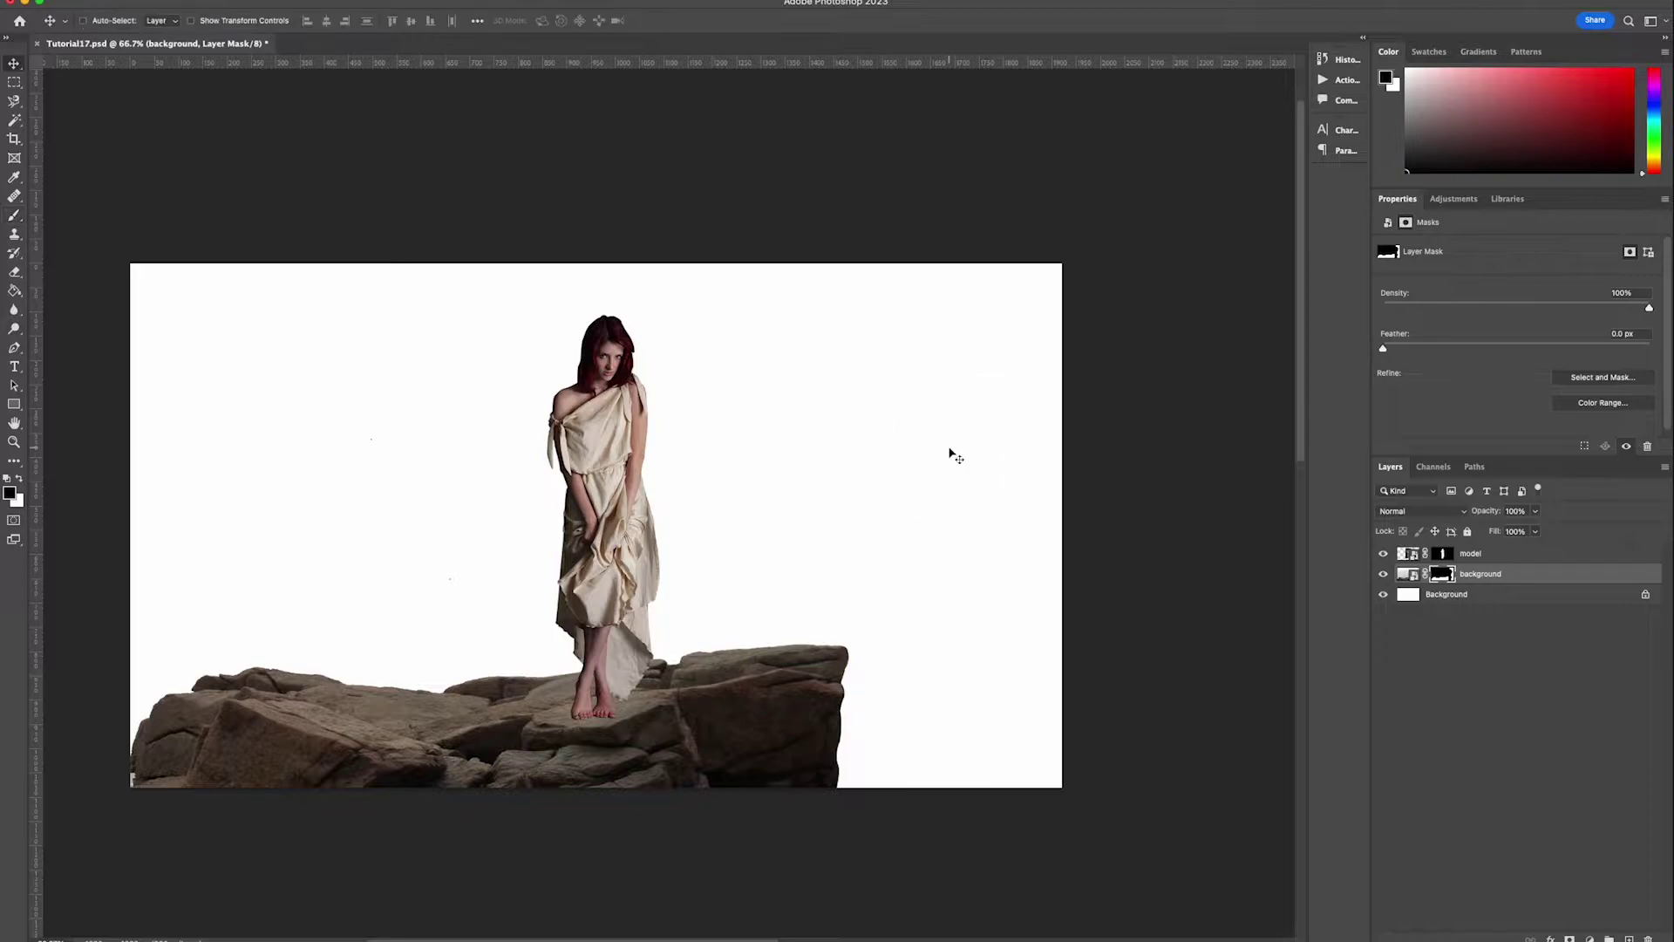
{"action": "left_click", "coordinate": [1408, 574]}
{"action": "left_click_drag", "start_coordinate": [897, 577], "coordinate": [899, 583]}
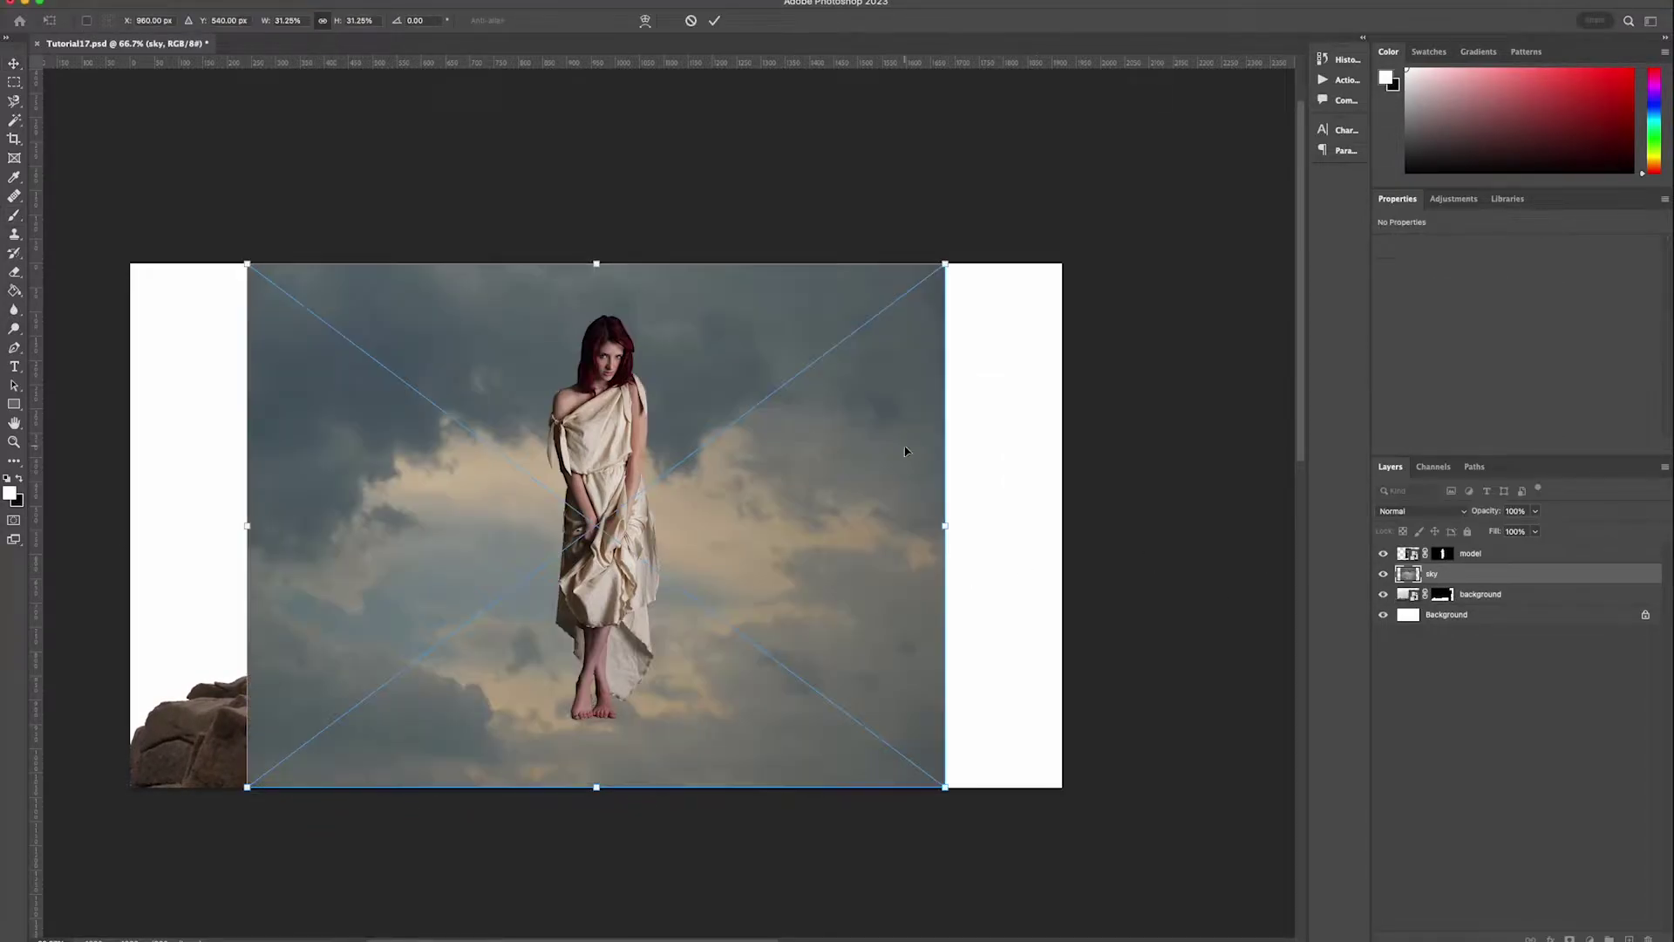
- Enlarge the placed sky image to fill the canvas width and move its layer beneath the rock layer
{"action": "left_click_drag", "start_coordinate": [945, 523], "coordinate": [1061, 526]}
{"action": "key", "text": "Return"}
{"action": "left_click_drag", "start_coordinate": [1498, 579], "coordinate": [1498, 603]}
{"action": "left_click", "coordinate": [1498, 575]}
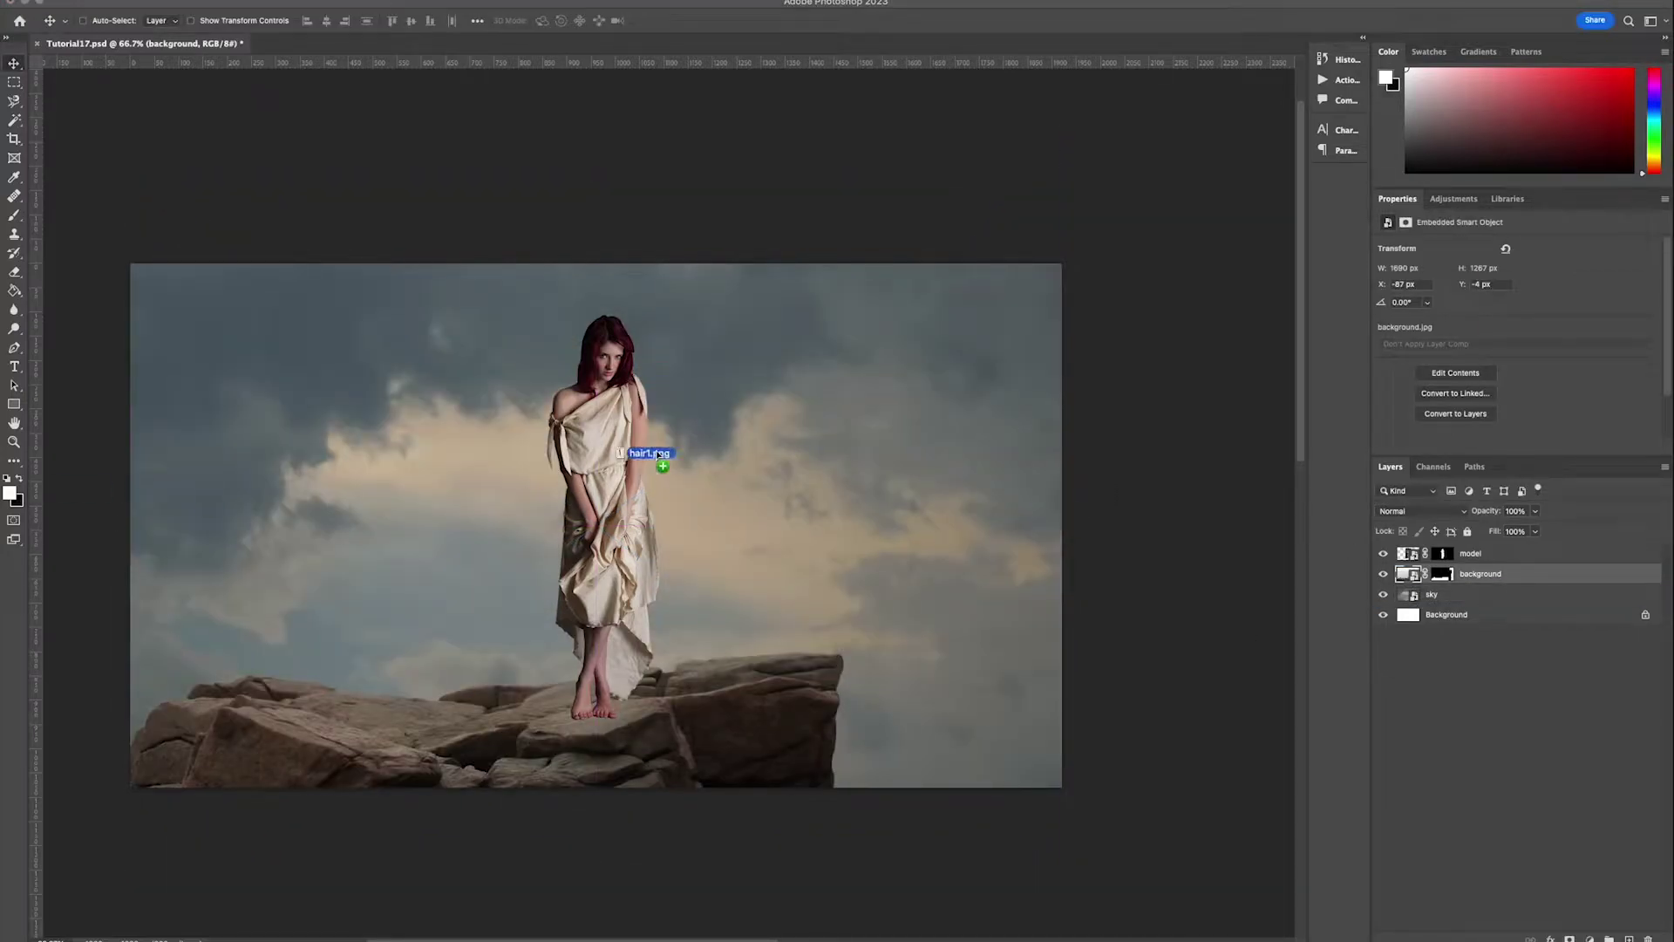
- Place hair1.png between the model and background layers and flip it
{"action": "left_click_drag", "start_coordinate": [657, 455], "coordinate": [644, 454]}
{"action": "right_click", "coordinate": [641, 454]}
{"action": "left_click", "coordinate": [681, 774]}
- Shrink the placed hair to 12.38%, rotate it, and set it behind the model's head
{"action": "left_click_drag", "start_coordinate": [770, 525], "coordinate": [509, 525]}
{"action": "left_click_drag", "start_coordinate": [451, 538], "coordinate": [567, 394]}
{"action": "left_click_drag", "start_coordinate": [653, 362], "coordinate": [606, 344]}
{"action": "left_click_drag", "start_coordinate": [654, 403], "coordinate": [586, 381]}
{"action": "left_click_drag", "start_coordinate": [684, 368], "coordinate": [682, 377]}
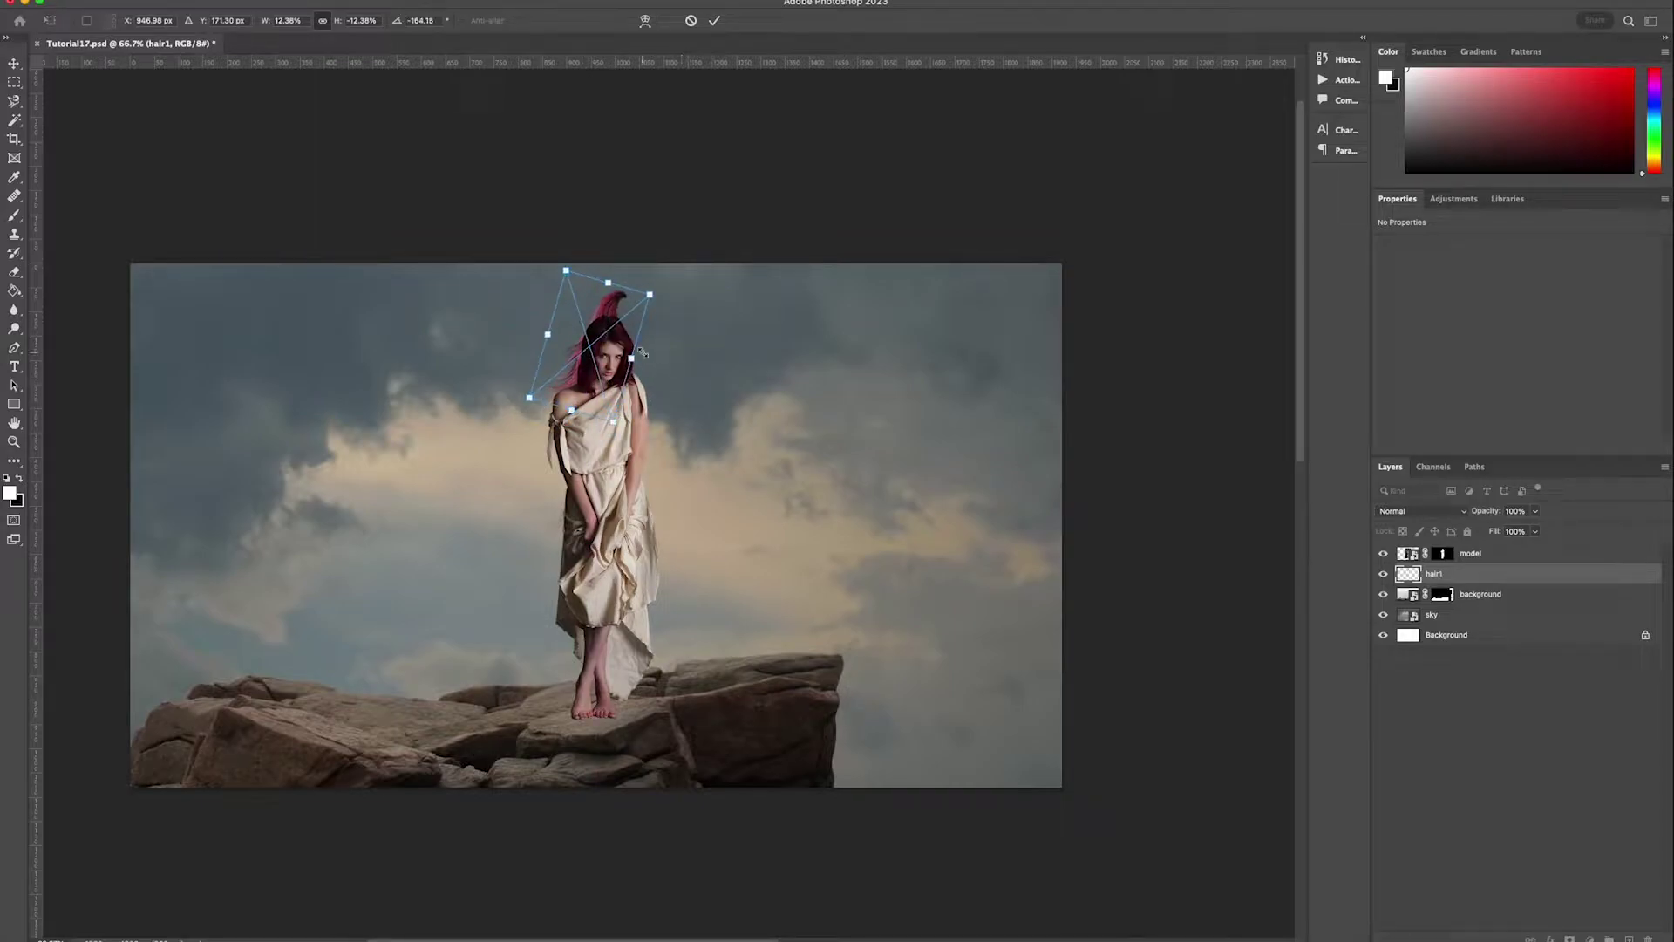
{"action": "key", "text": "Return"}
- Resize and rotate the hair to about -179° and fit it closely behind the left-hand side of the head
{"action": "key", "text": "z"}
{"action": "left_click", "coordinate": [616, 365]}
{"action": "left_click", "coordinate": [616, 365]}
{"action": "left_click", "coordinate": [616, 365], "text": "alt"}
{"action": "key", "text": "super+t"}
{"action": "left_click_drag", "start_coordinate": [605, 236], "coordinate": [593, 276]}
{"action": "left_click_drag", "start_coordinate": [593, 296], "coordinate": [595, 288]}
{"action": "left_click_drag", "start_coordinate": [721, 311], "coordinate": [713, 285]}
{"action": "left_click_drag", "start_coordinate": [578, 316], "coordinate": [580, 307]}
{"action": "left_click_drag", "start_coordinate": [655, 349], "coordinate": [655, 337]}
{"action": "left_click_drag", "start_coordinate": [611, 340], "coordinate": [604, 372]}
{"action": "left_click_drag", "start_coordinate": [577, 447], "coordinate": [577, 417]}
{"action": "key", "text": "Return"}
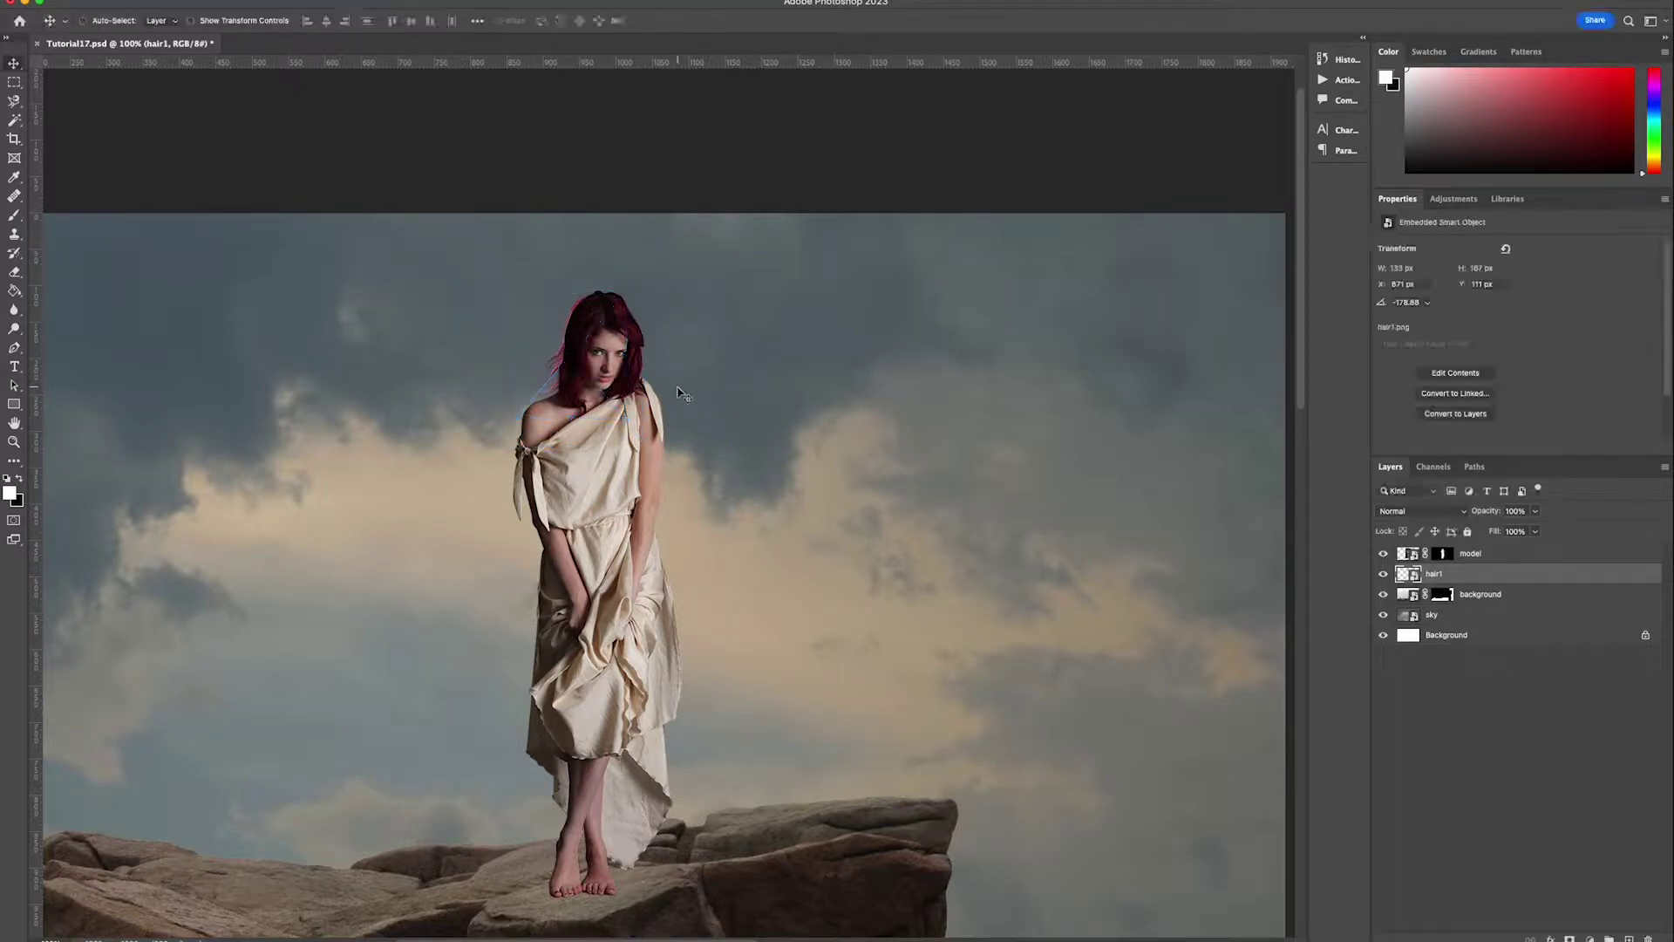
- Duplicate the hair1 layer
{"action": "right_click", "coordinate": [1493, 575]}
{"action": "left_click", "coordinate": [1532, 203]}
{"action": "key", "text": "Return"}
- Move and rotate the hair copy so its strands extend above and to the right of the model's head
{"action": "left_click_drag", "start_coordinate": [631, 400], "coordinate": [680, 461]}
{"action": "key", "text": "super+t"}
{"action": "left_click_drag", "start_coordinate": [679, 300], "coordinate": [655, 256]}
{"action": "left_click_drag", "start_coordinate": [738, 272], "coordinate": [707, 234]}
{"action": "key", "text": "Return"}
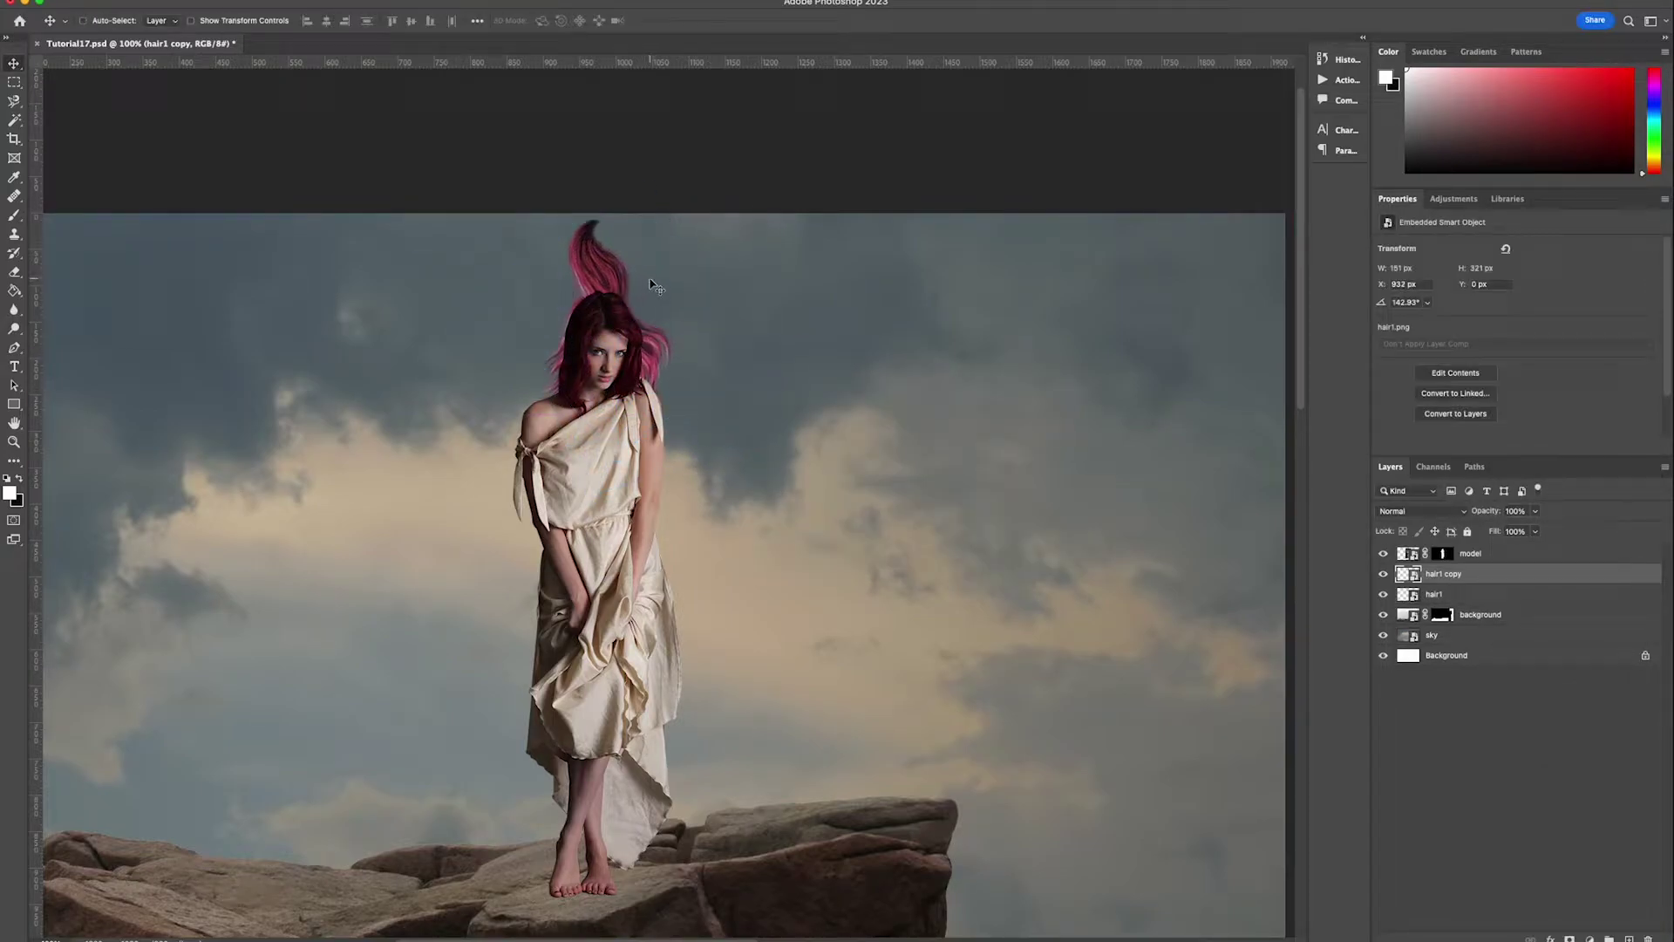
- Nudge the hair1 copy up and to the left behind the model's head
{"action": "key", "text": "Up"}
{"action": "key", "text": "Up"}
{"action": "key", "text": "Up"}
{"action": "key", "text": "Up"}
{"action": "key", "text": "Up"}
{"action": "key", "text": "Up"}
{"action": "key", "text": "Left"}
{"action": "key", "text": "Left"}
{"action": "key", "text": "Left"}
{"action": "key", "text": "Left"}
{"action": "key", "text": "Left"}
{"action": "key", "text": "Up"}
{"action": "key", "text": "Up"}
{"action": "key", "text": "Up"}
{"action": "key", "text": "Up"}
{"action": "key", "text": "Up"}
- Add a mask to the hair1 copy and paint out the strands rising above the model's head
{"action": "left_click", "coordinate": [1569, 939]}
{"action": "left_click", "coordinate": [14, 215]}
{"action": "left_click", "coordinate": [598, 218]}
{"action": "key", "text": "super+z"}
{"action": "left_click_drag", "start_coordinate": [540, 216], "coordinate": [561, 209]}
{"action": "key", "text": "x"}
- Group the hair1 and hair1 copy layers together
{"action": "key", "text": "v"}
{"action": "left_click", "coordinate": [1482, 594], "text": "shift"}
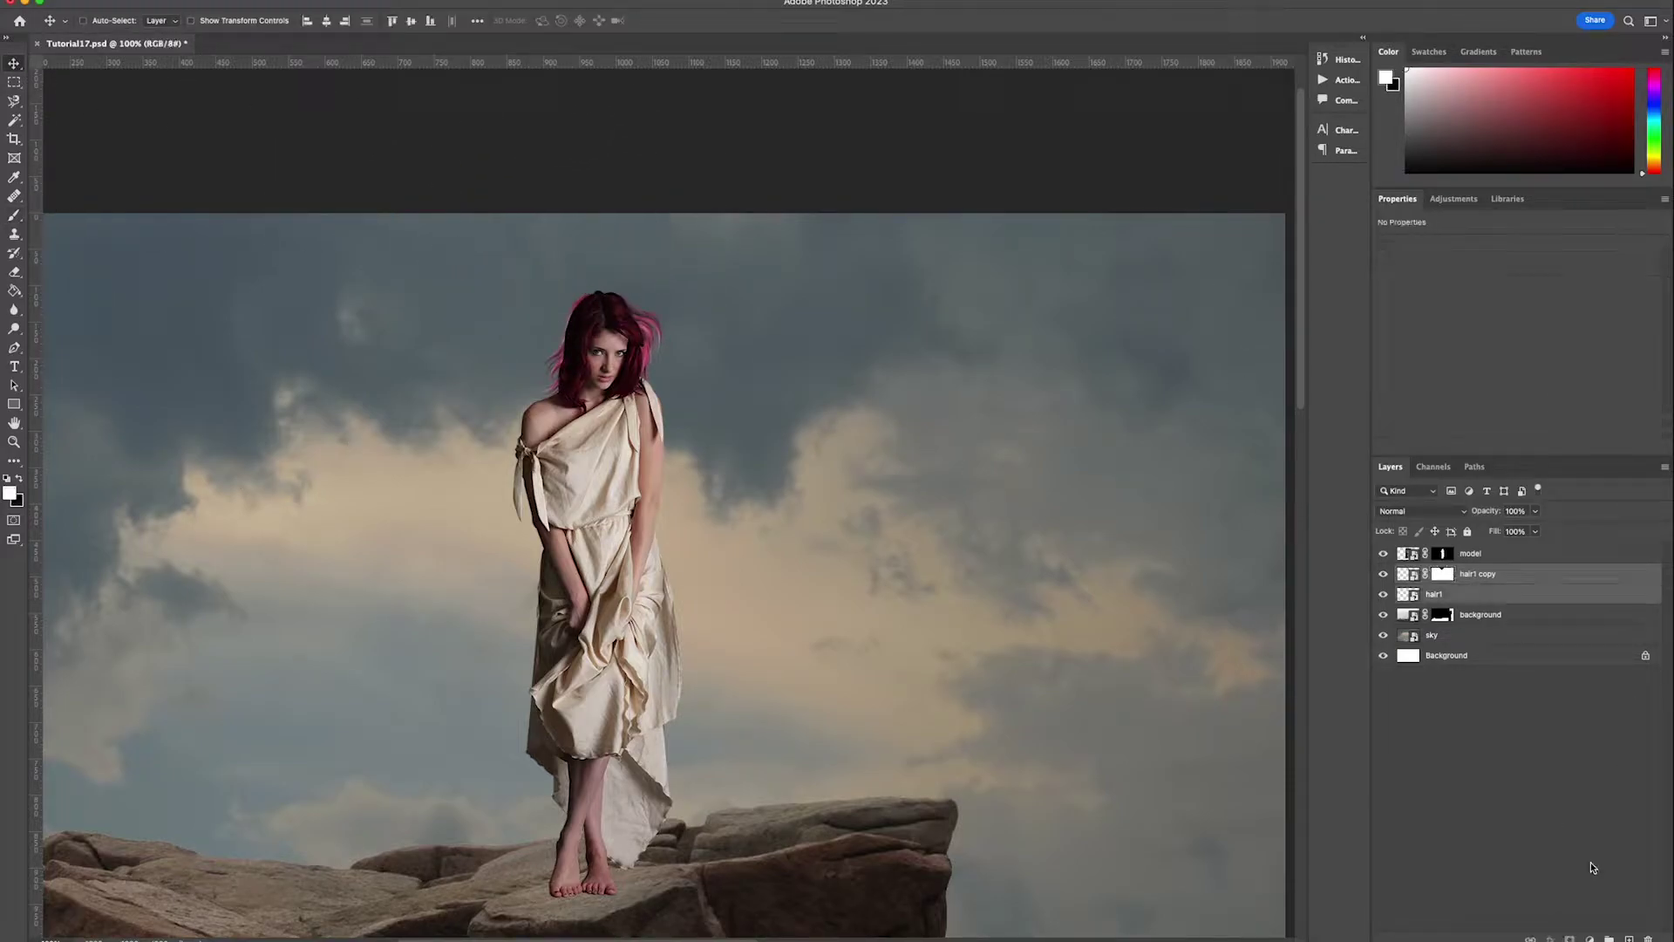
{"action": "key", "text": "ctrl+g"}
- Add a Curves adjustment clipped to the hair group and pull the curve down to darken the hair
{"action": "left_click", "coordinate": [1590, 939]}
{"action": "left_click", "coordinate": [1600, 660]}
{"action": "left_click", "coordinate": [1563, 446]}
{"action": "left_click_drag", "start_coordinate": [1555, 353], "coordinate": [1556, 402]}
- Add a Hue/Saturation adjustment above the Curves and reduce the hair group's saturation
{"action": "left_click", "coordinate": [1590, 939]}
{"action": "left_click", "coordinate": [1604, 552]}
{"action": "left_click_drag", "start_coordinate": [1517, 329], "coordinate": [1465, 360]}
- Add a clipped Color Balance adjustment with midtones at -23 cyan-red, -12 magenta-green and -10 yellow-blue
{"action": "left_click", "coordinate": [1590, 939]}
{"action": "left_click", "coordinate": [1578, 571]}
{"action": "left_click_drag", "start_coordinate": [1498, 277], "coordinate": [1483, 279]}
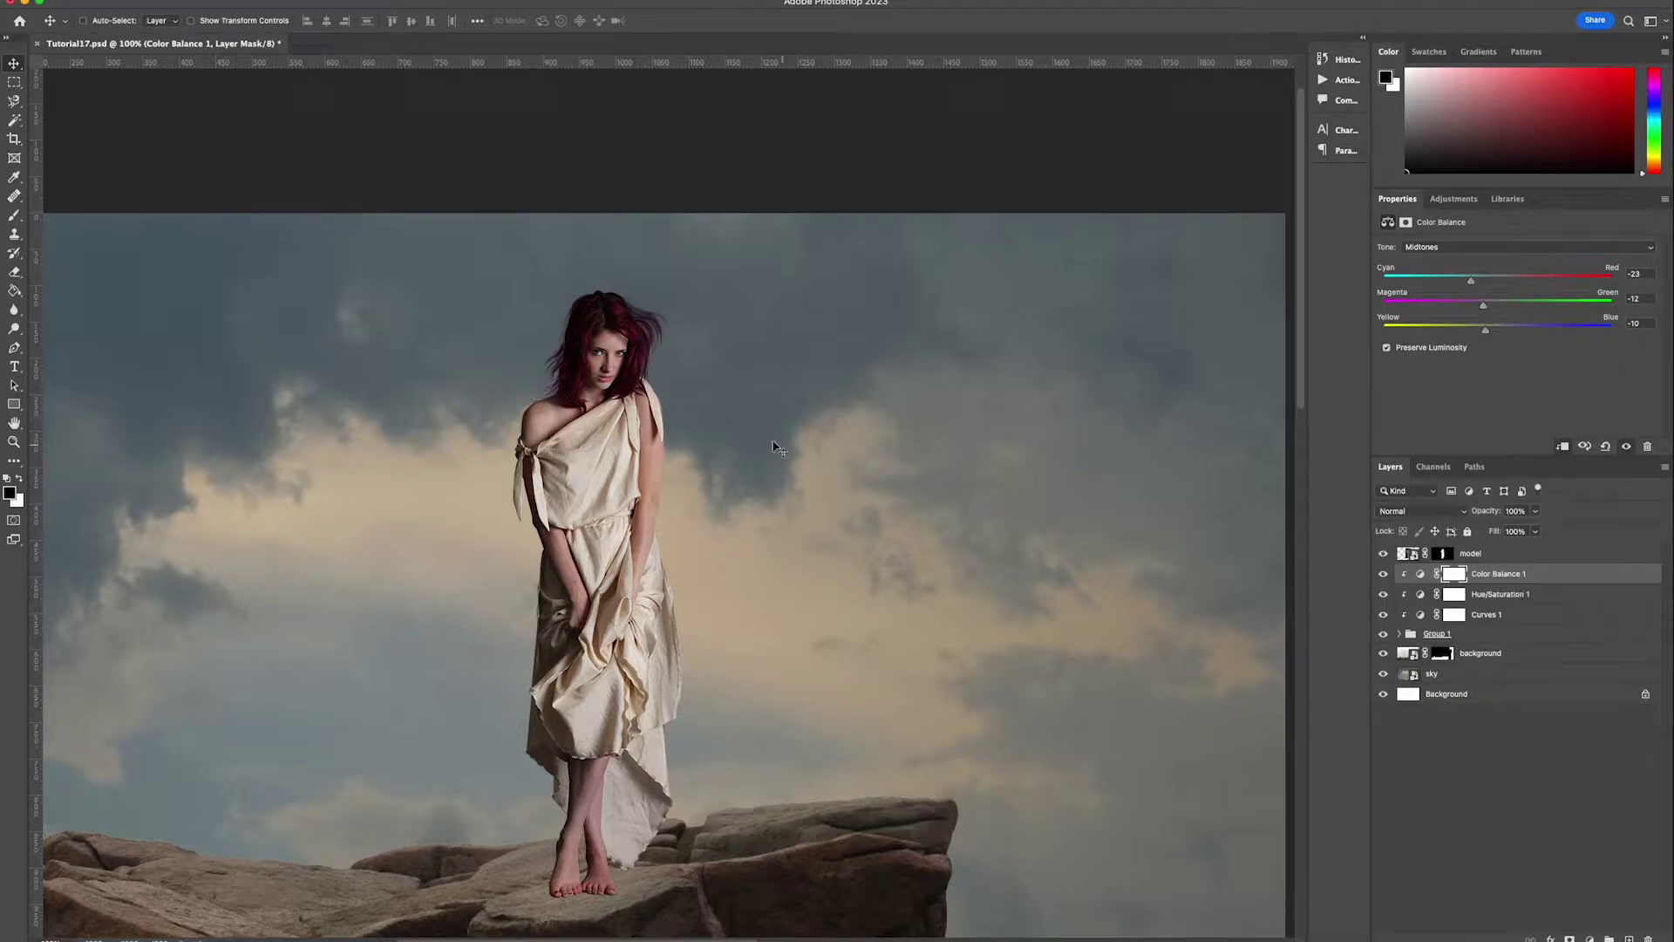
- Transform the hair1 layer inside its group, shifting it slightly behind the model's head
{"action": "left_click", "coordinate": [1400, 634]}
{"action": "left_click", "coordinate": [1445, 673]}
{"action": "key", "text": "ctrl+t"}
{"action": "left_click_drag", "start_coordinate": [592, 351], "coordinate": [597, 350]}
{"action": "key", "text": "Return"}
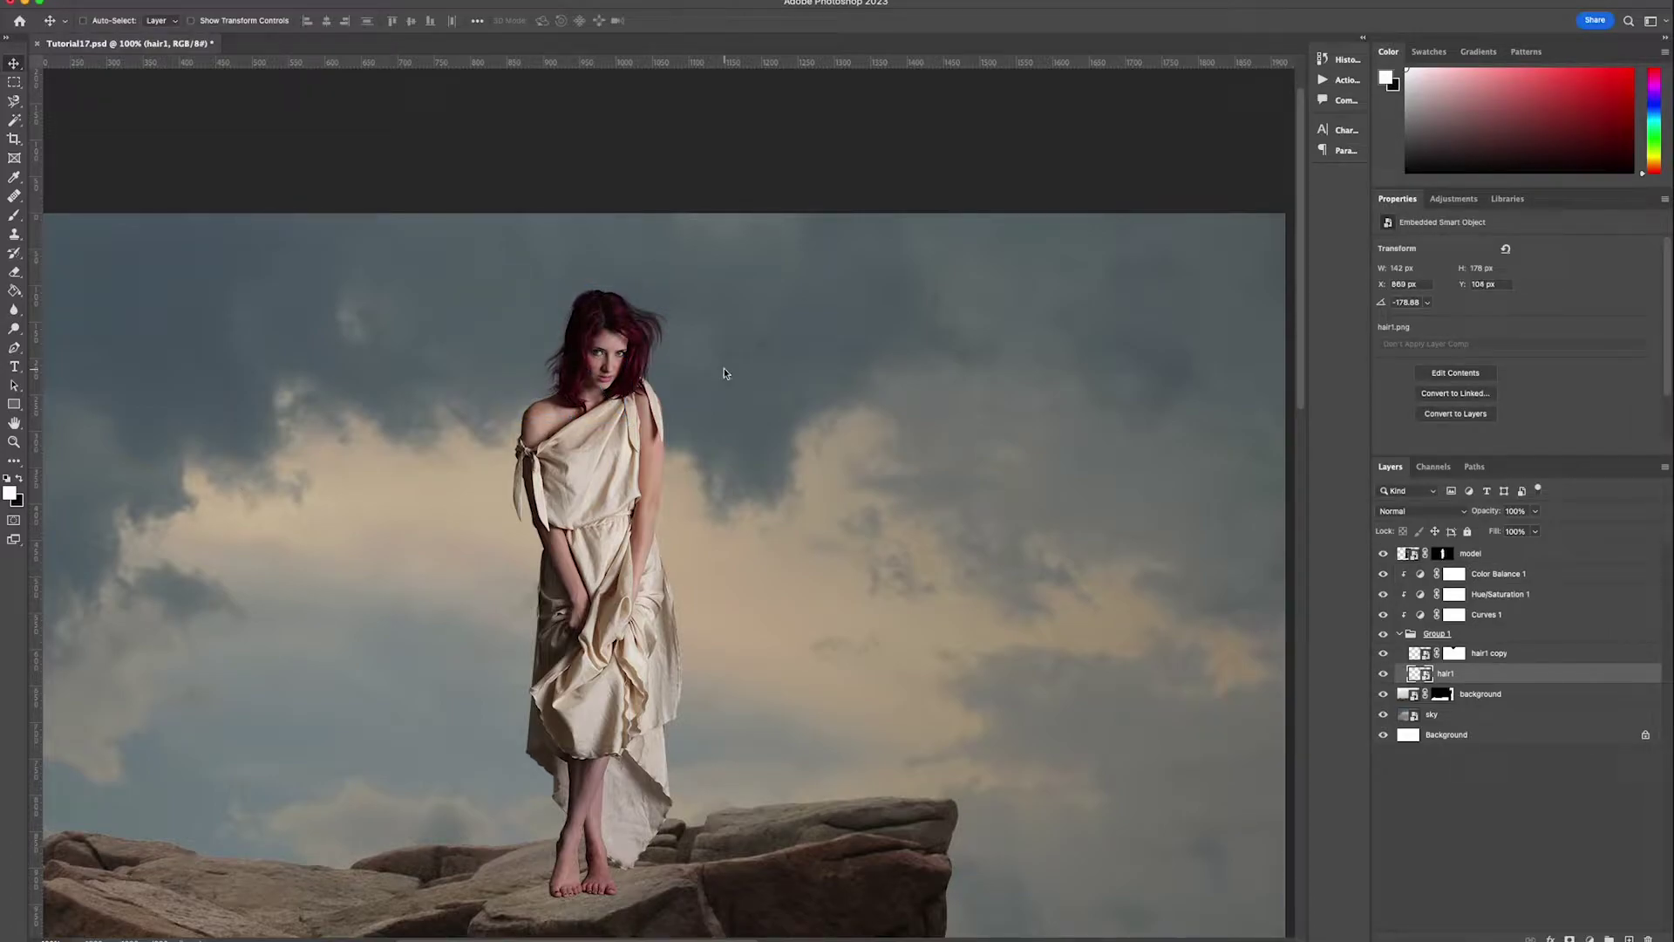
- Put the model layer into a new group and add a layer mask to that group
{"action": "left_click", "coordinate": [1473, 559]}
{"action": "left_click", "coordinate": [1609, 939]}
{"action": "left_click_drag", "start_coordinate": [1492, 577], "coordinate": [1482, 556]}
{"action": "left_click", "coordinate": [1399, 554]}
{"action": "left_click", "coordinate": [1569, 938]}
- Paint black on the model group's mask with a small soft brush to blend the hair edges on both sides
{"action": "left_click", "coordinate": [14, 216]}
{"action": "left_click", "coordinate": [104, 21]}
{"action": "left_click", "coordinate": [78, 154]}
{"action": "left_click_drag", "start_coordinate": [153, 69], "coordinate": [112, 69]}
{"action": "left_click", "coordinate": [559, 302]}
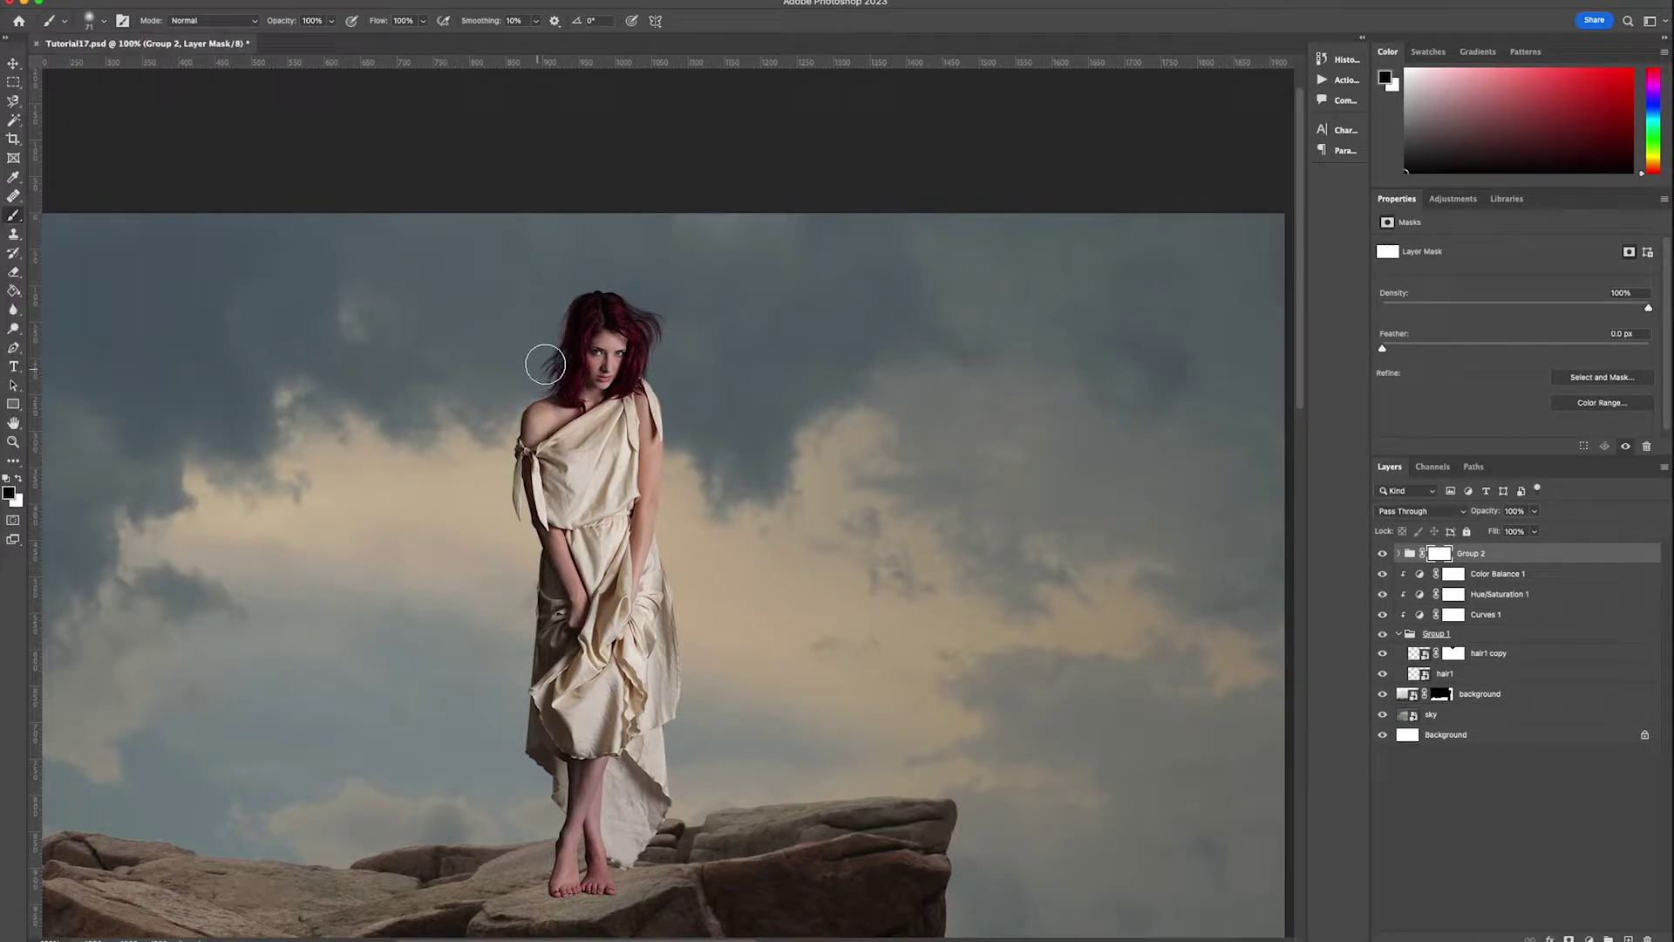
{"action": "left_click_drag", "start_coordinate": [650, 298], "coordinate": [661, 355]}
{"action": "key", "text": "v"}
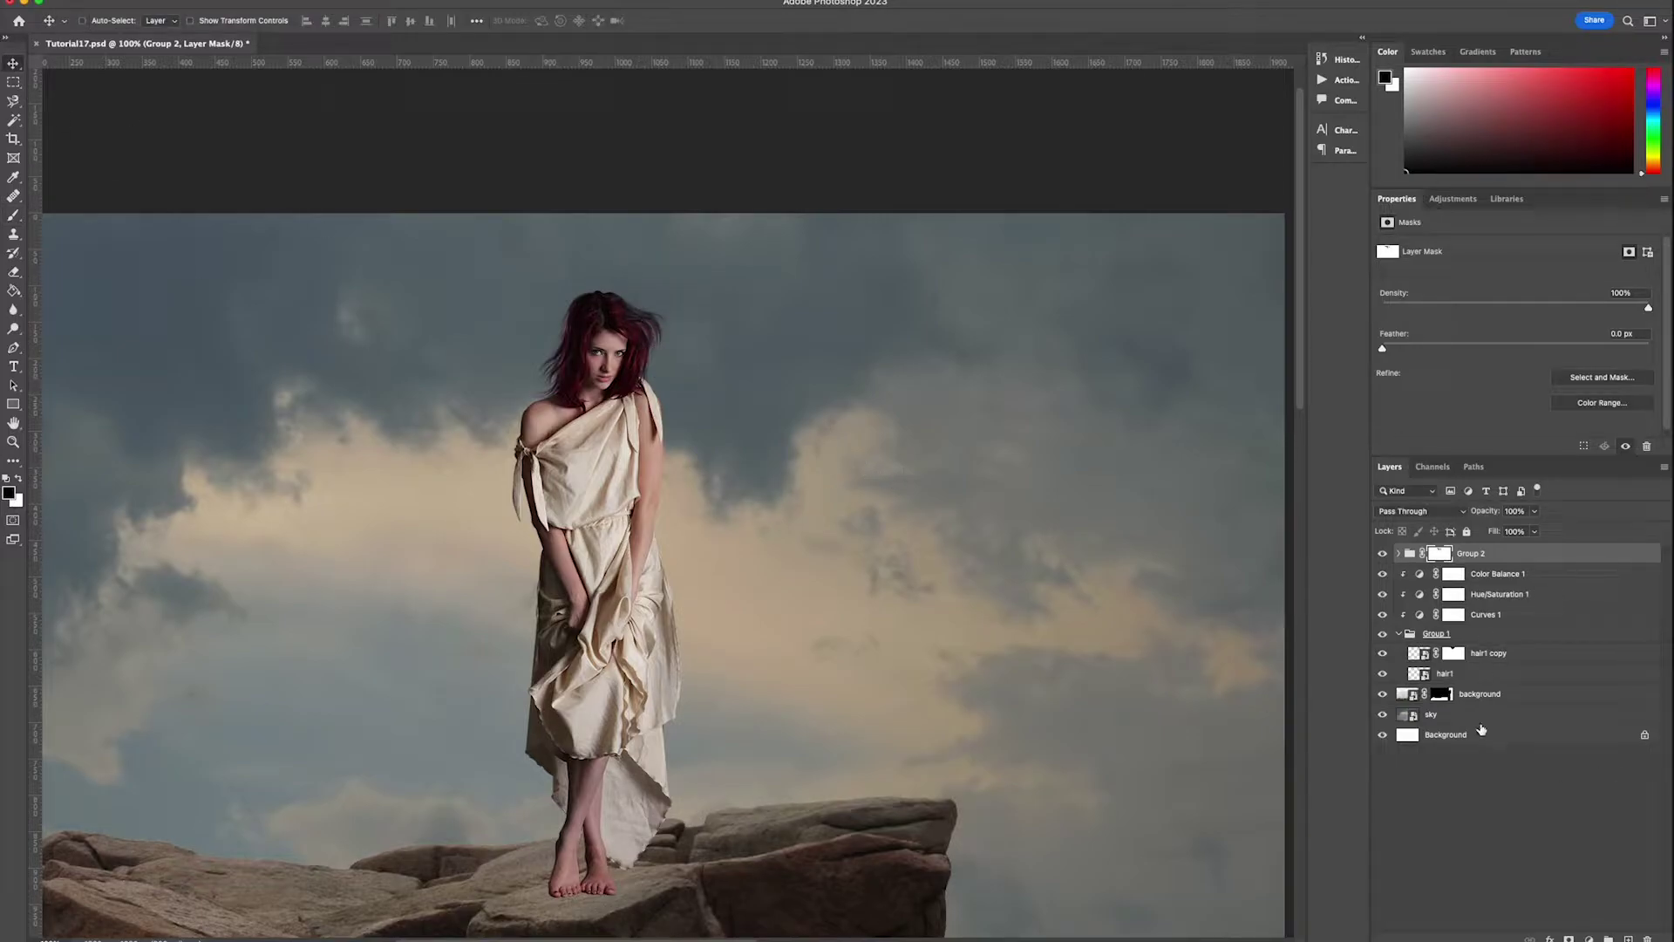
- Shrink the placed hair2 image and position it behind the model's head, below the hair group
{"action": "left_click", "coordinate": [1399, 634]}
{"action": "left_click", "coordinate": [1413, 653]}
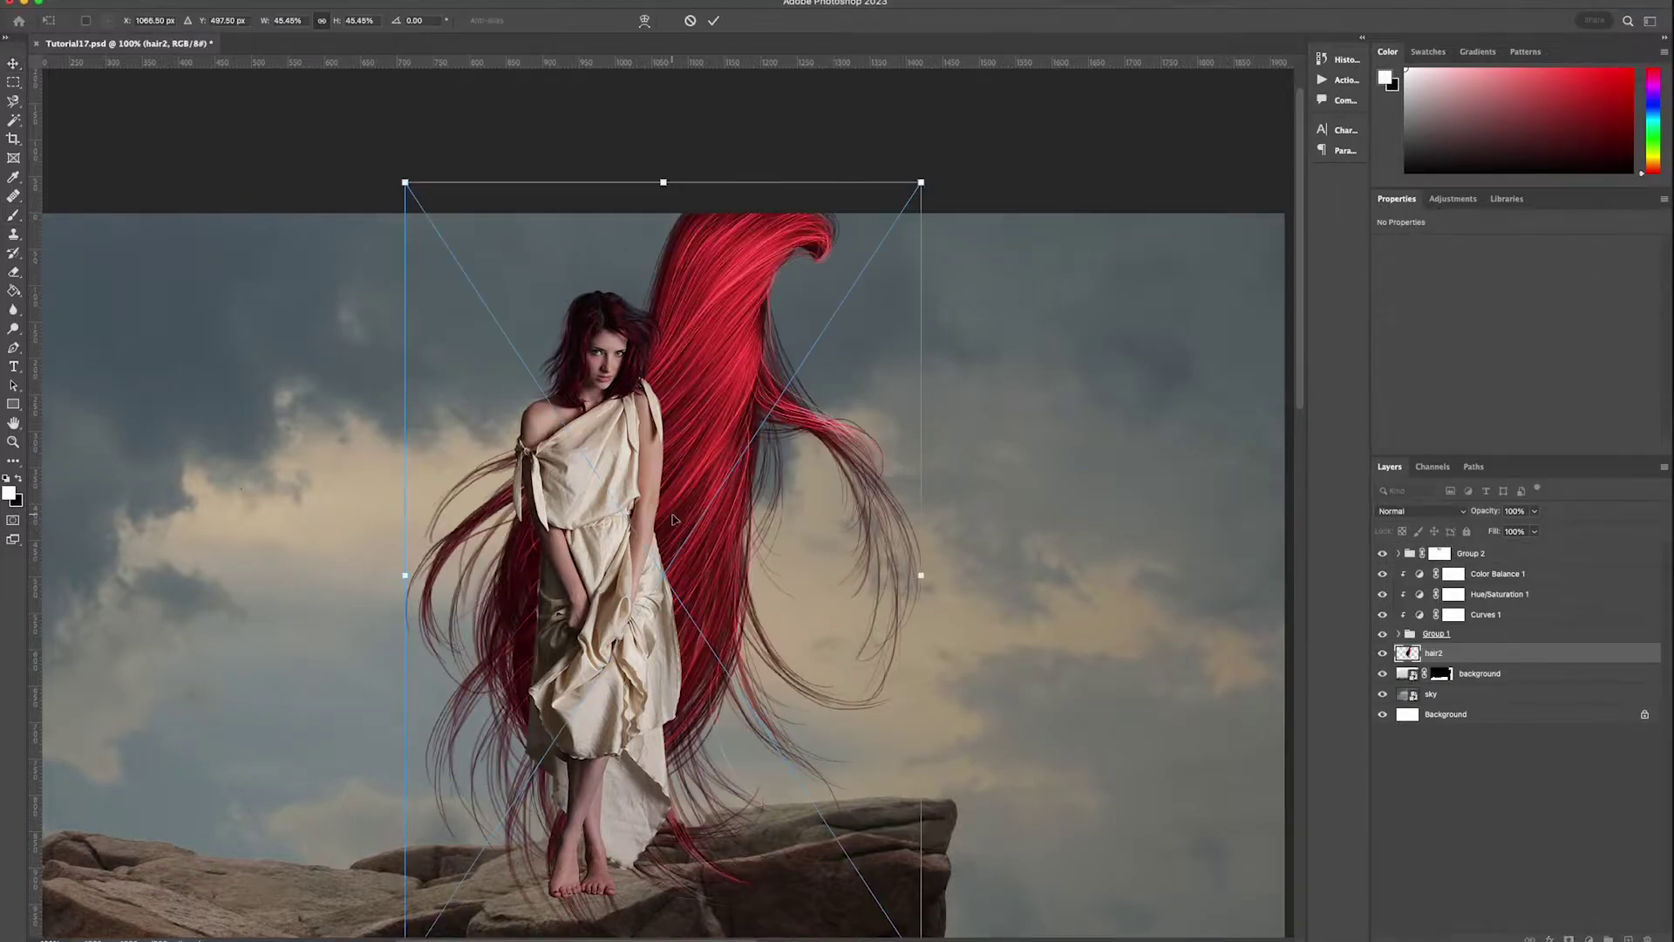
{"action": "left_click_drag", "start_coordinate": [917, 179], "coordinate": [664, 370]}
{"action": "left_click_drag", "start_coordinate": [688, 454], "coordinate": [650, 398]}
{"action": "left_click_drag", "start_coordinate": [617, 323], "coordinate": [636, 336]}
{"action": "key", "text": "Return"}
- Mask hair2 to a rectangular selection around the upper left part of the model's head
{"action": "left_click", "coordinate": [13, 85]}
{"action": "left_click_drag", "start_coordinate": [525, 266], "coordinate": [594, 347]}
{"action": "left_click", "coordinate": [1569, 938]}
- Duplicate the hair2 layer and delete the copy's layer mask
{"action": "right_click", "coordinate": [1524, 653]}
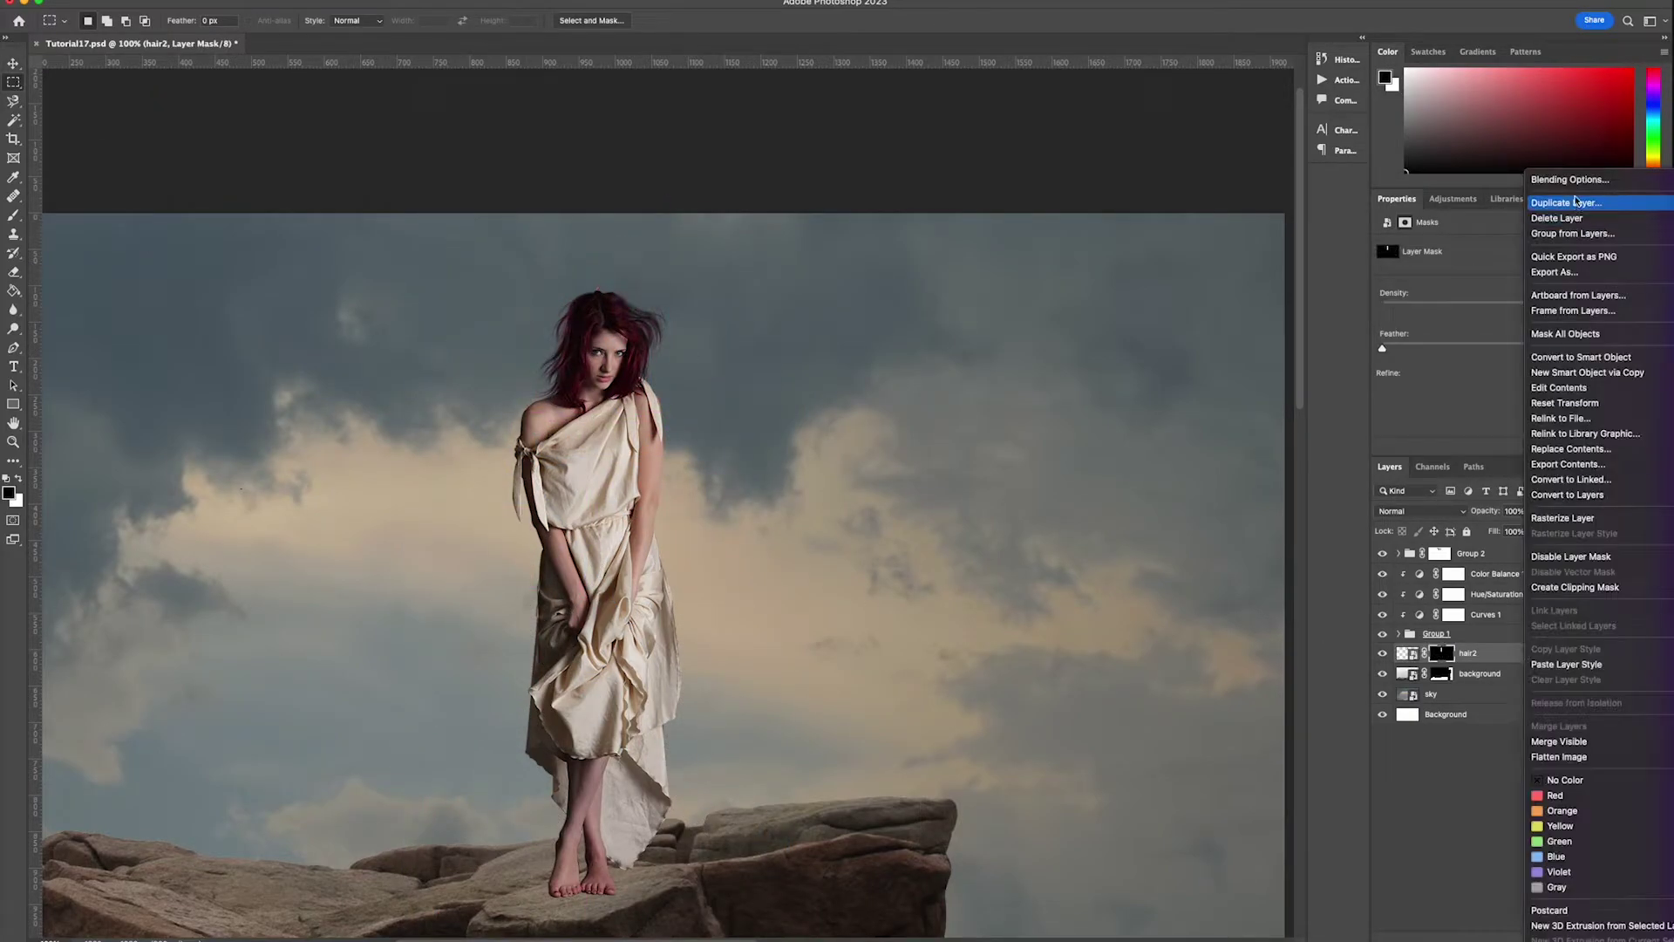
{"action": "left_click", "coordinate": [1556, 203]}
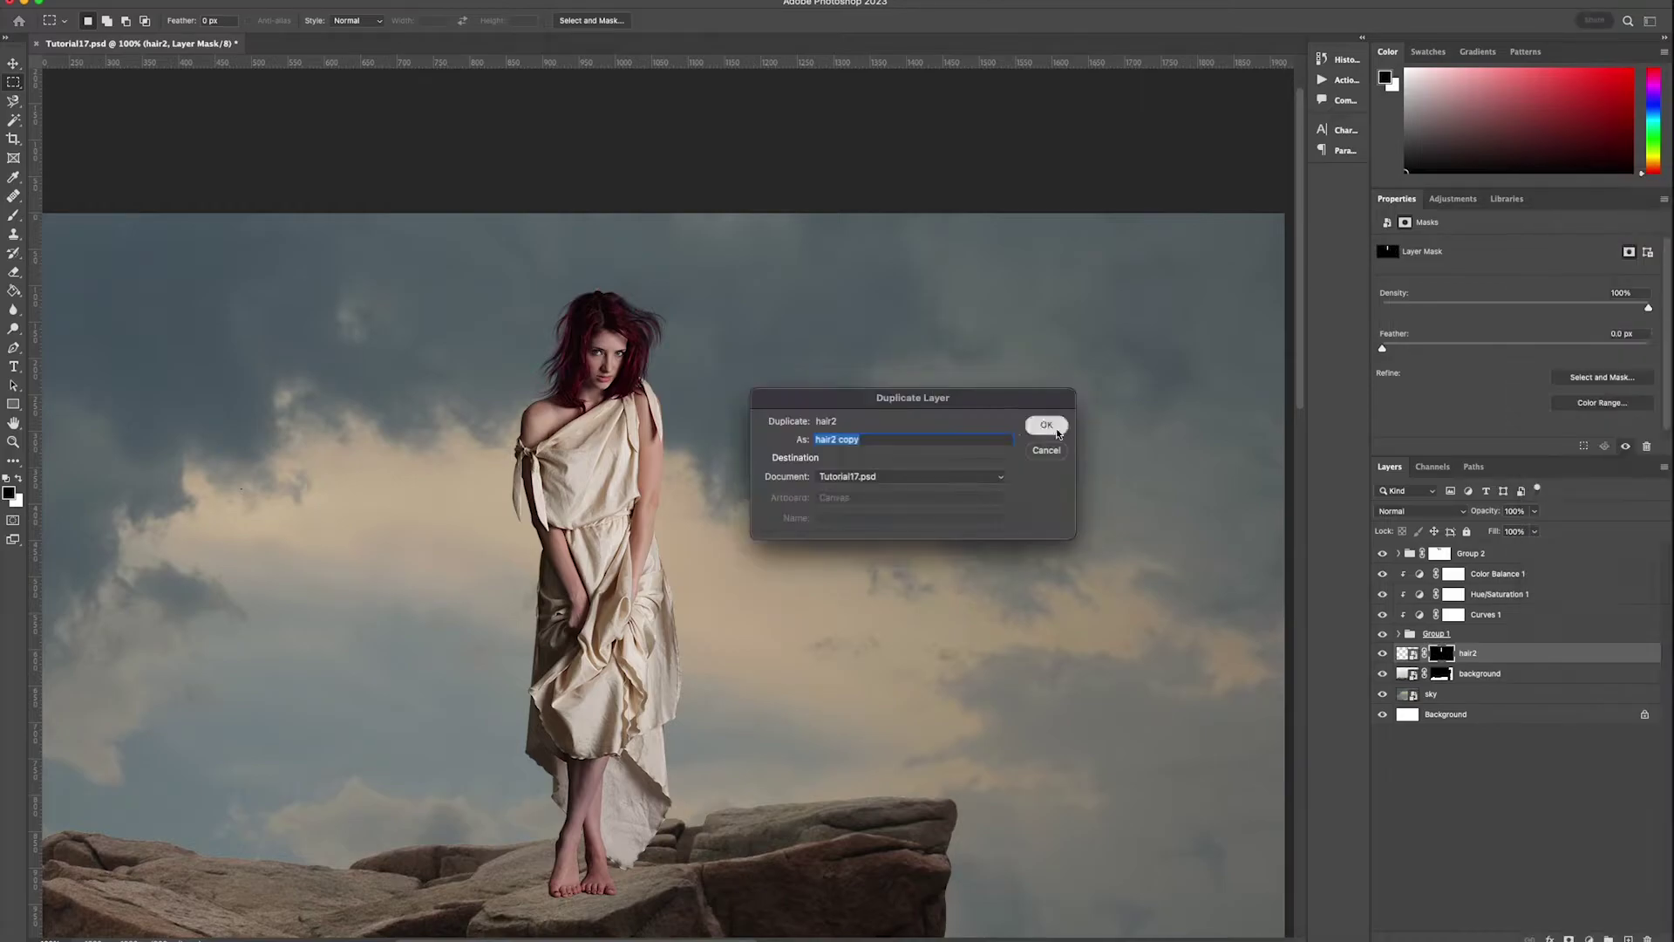
{"action": "left_click", "coordinate": [1056, 433]}
{"action": "right_click", "coordinate": [1440, 653]}
{"action": "left_click", "coordinate": [1483, 685]}
- Move the hair2 copy toward the right side of the head and rotate it 22°
{"action": "key", "text": "v"}
{"action": "mouse_move", "coordinate": [676, 438]}
{"action": "left_mouse_down"}
{"action": "mouse_move", "coordinate": [699, 403]}
{"action": "mouse_move", "coordinate": [694, 421]}
{"action": "left_mouse_up"}
{"action": "key", "text": "super+t"}
{"action": "left_click_drag", "start_coordinate": [689, 262], "coordinate": [717, 300]}
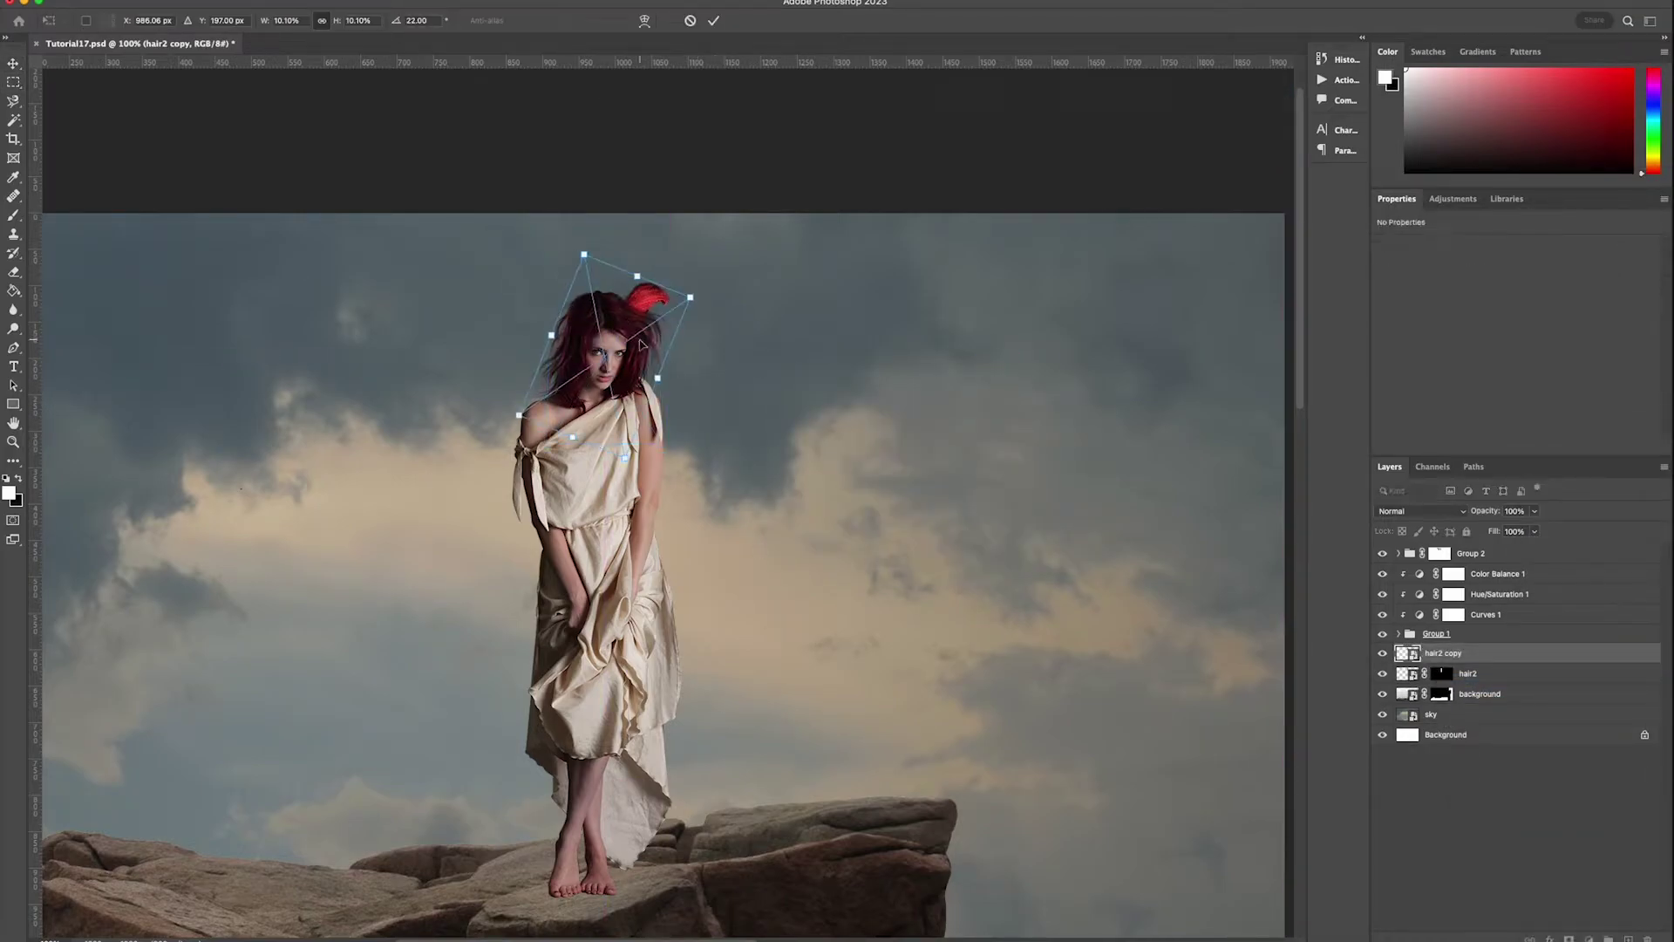
{"action": "key", "text": "Return"}
- Mask the hair2 copy to a rectangular selection around the right side of the model's face and shoulder
{"action": "key", "text": "m"}
{"action": "left_click_drag", "start_coordinate": [605, 316], "coordinate": [708, 433]}
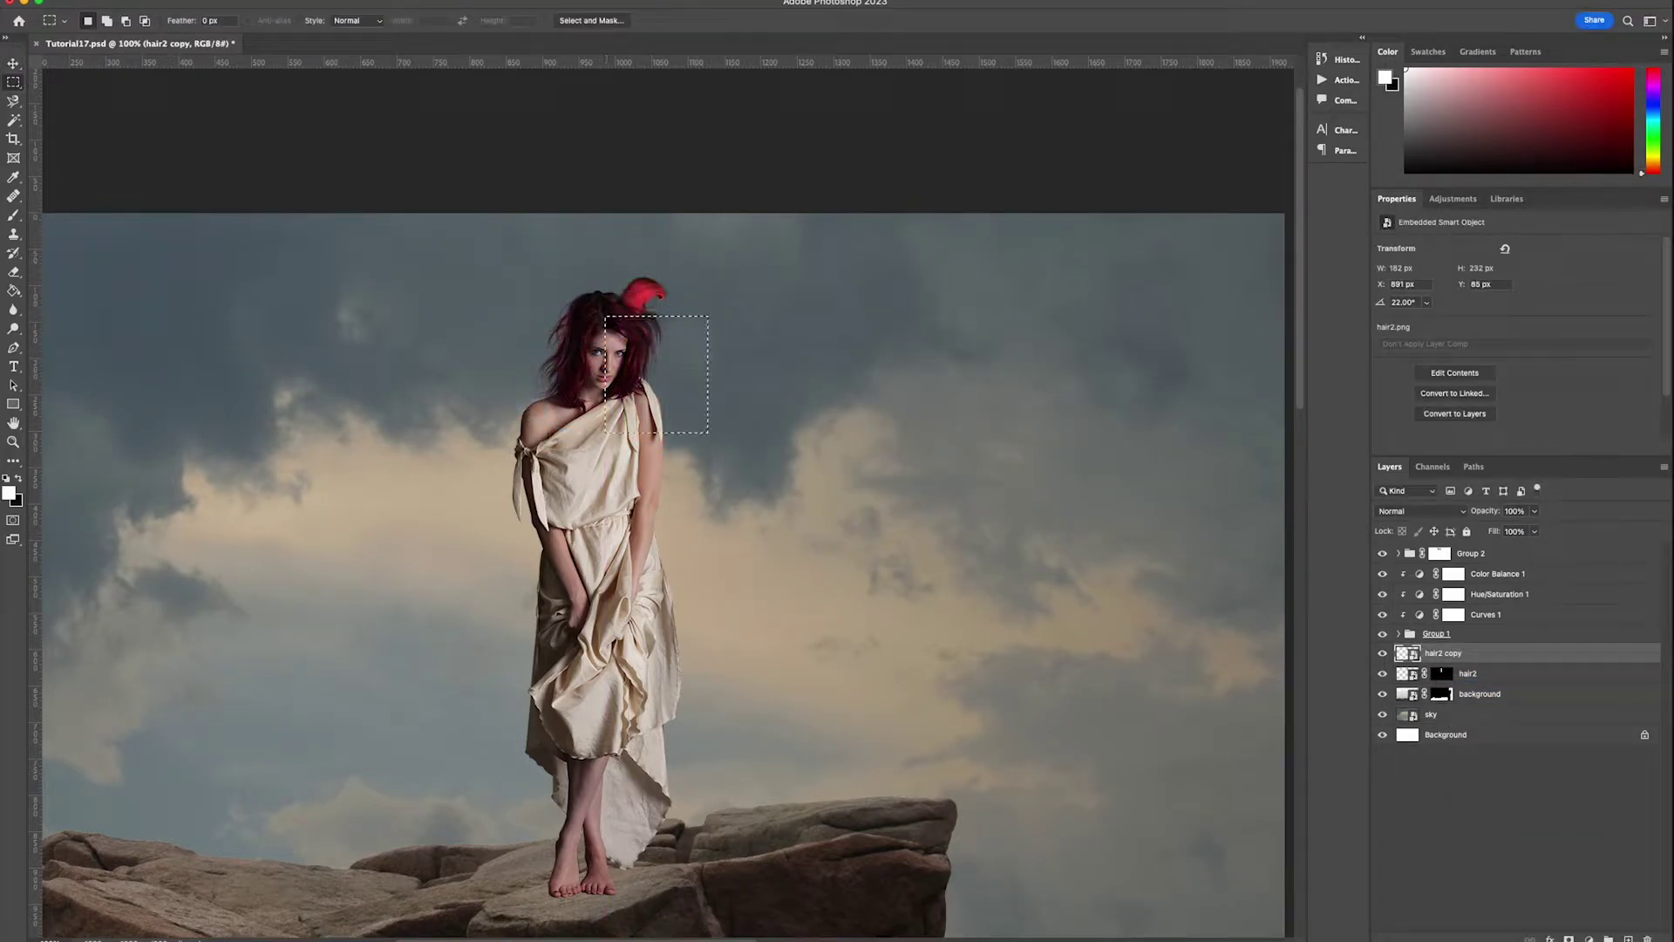
{"action": "left_click", "coordinate": [1569, 938]}
- Duplicate the hair2 copy layer and delete the new copy's layer mask
{"action": "right_click", "coordinate": [1517, 659]}
{"action": "left_click", "coordinate": [1555, 204]}
{"action": "left_click", "coordinate": [1057, 433]}
{"action": "right_click", "coordinate": [1444, 652]}
{"action": "left_click", "coordinate": [1485, 684]}
- Enlarge the second hair2 copy, rotate it to -11.04° and narrow it slightly behind the model
{"action": "key", "text": "super+t"}
{"action": "left_click_drag", "start_coordinate": [817, 394], "coordinate": [652, 373]}
{"action": "key", "text": "Return"}
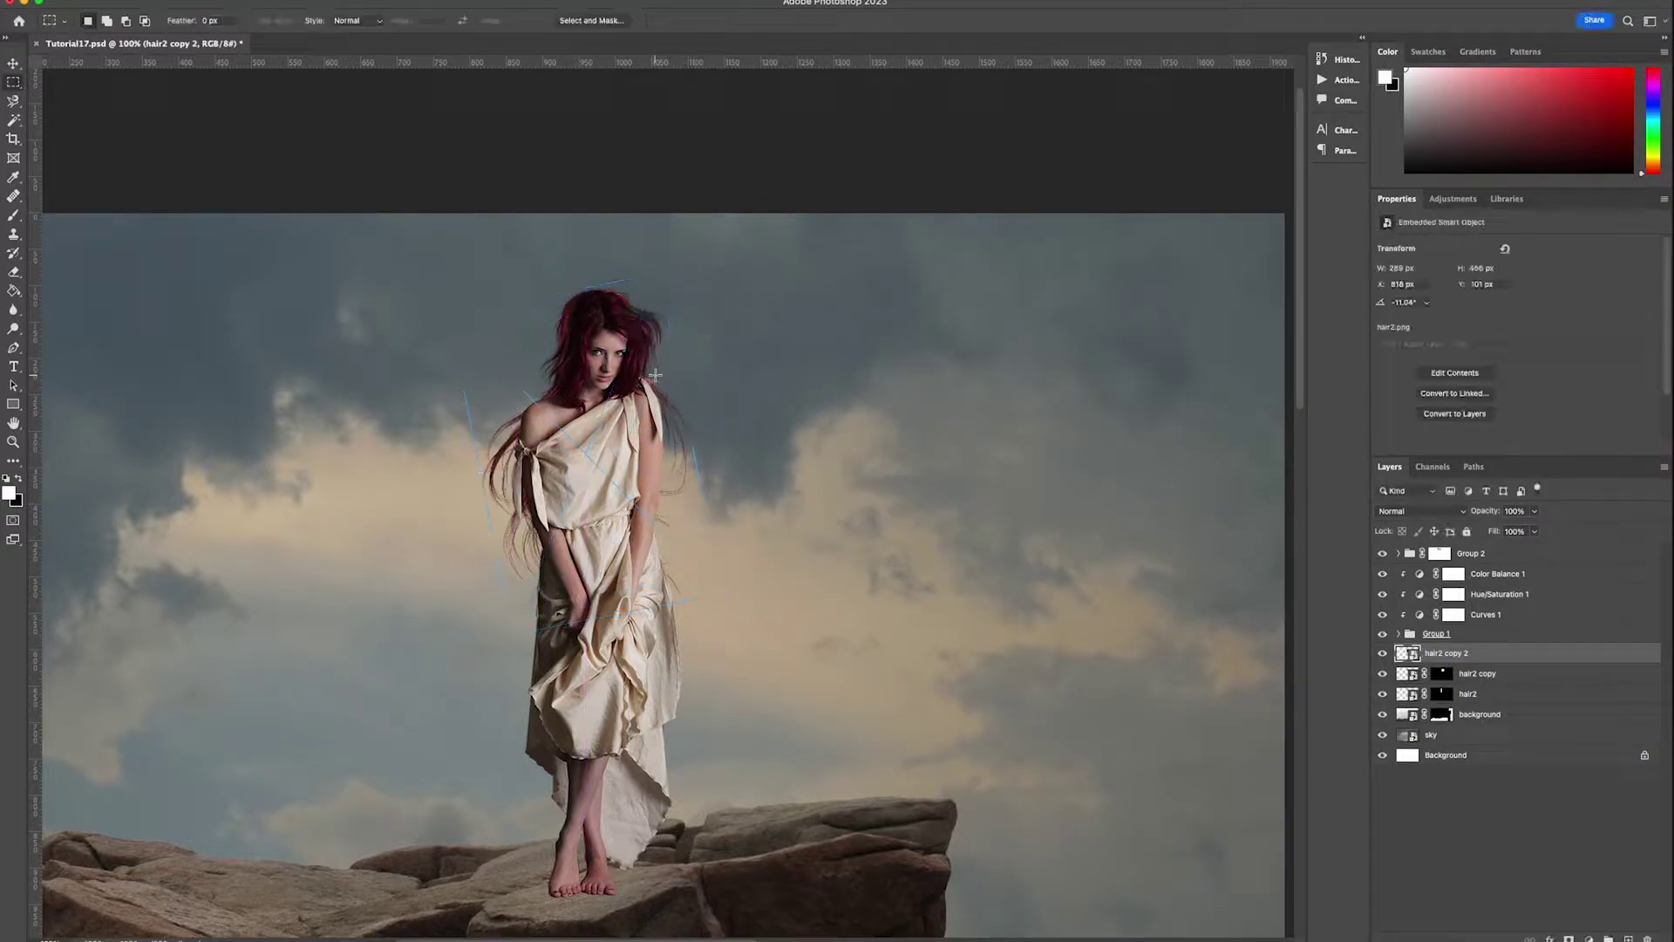
{"action": "key", "text": "v"}
{"action": "key", "text": "ctrl+t"}
{"action": "left_click_drag", "start_coordinate": [689, 438], "coordinate": [660, 437]}
{"action": "key", "text": "Return"}
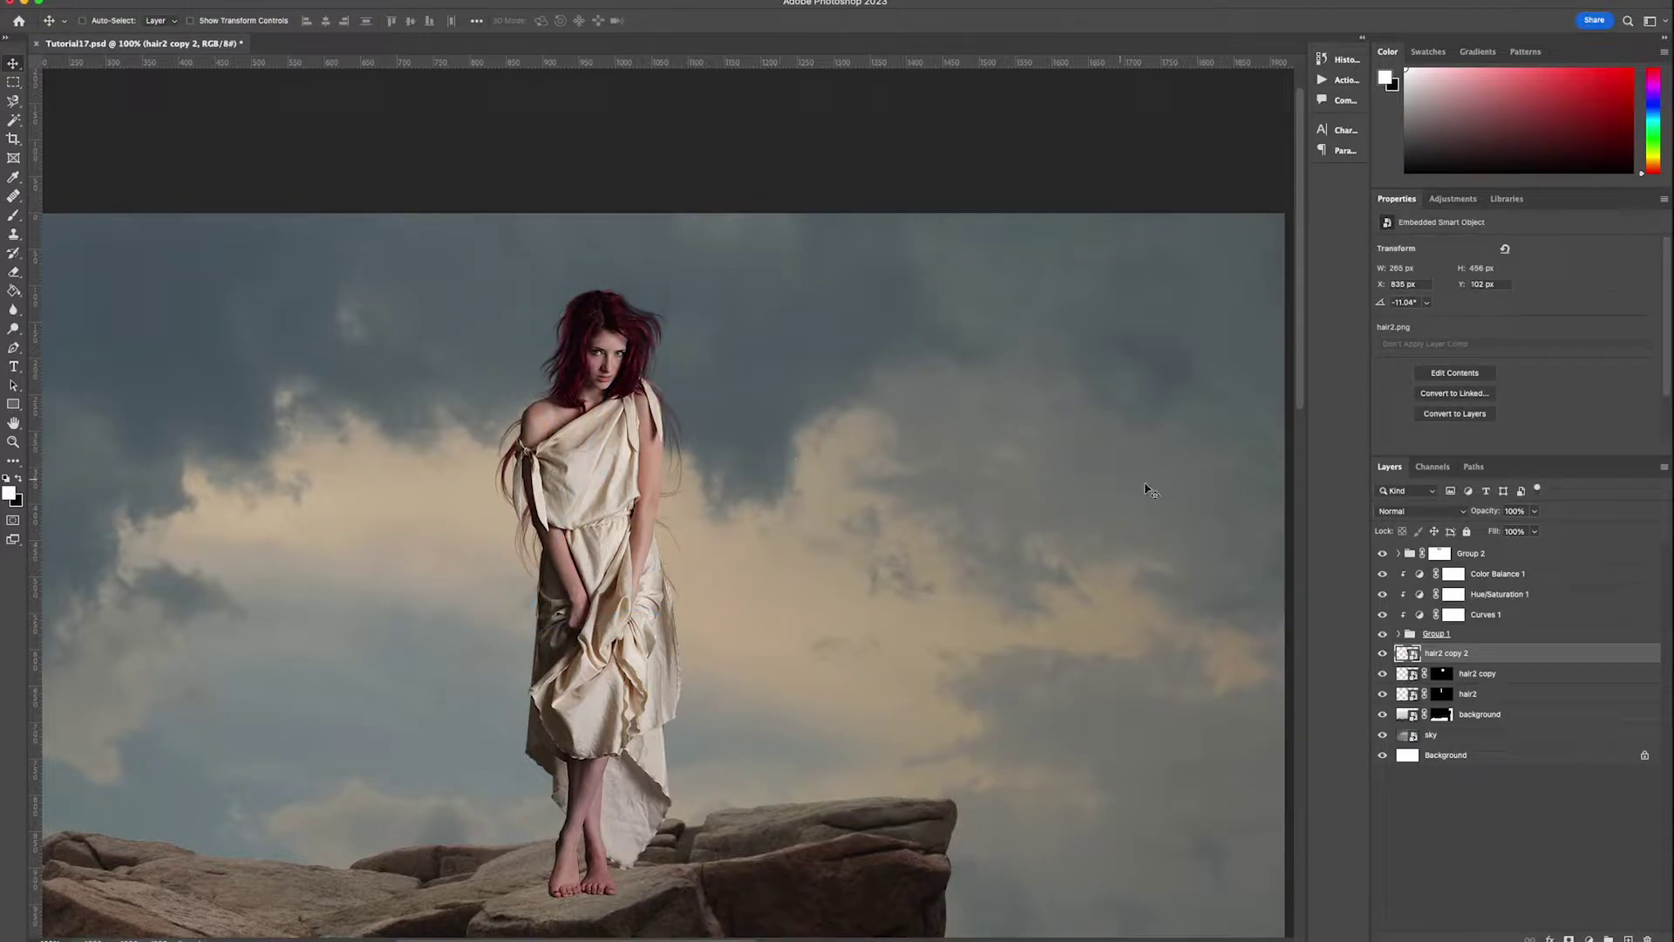
- Mask the second hair2 copy to a wide rectangular selection across the top of the model's head
{"action": "left_click", "coordinate": [13, 85]}
{"action": "left_click_drag", "start_coordinate": [427, 244], "coordinate": [693, 321]}
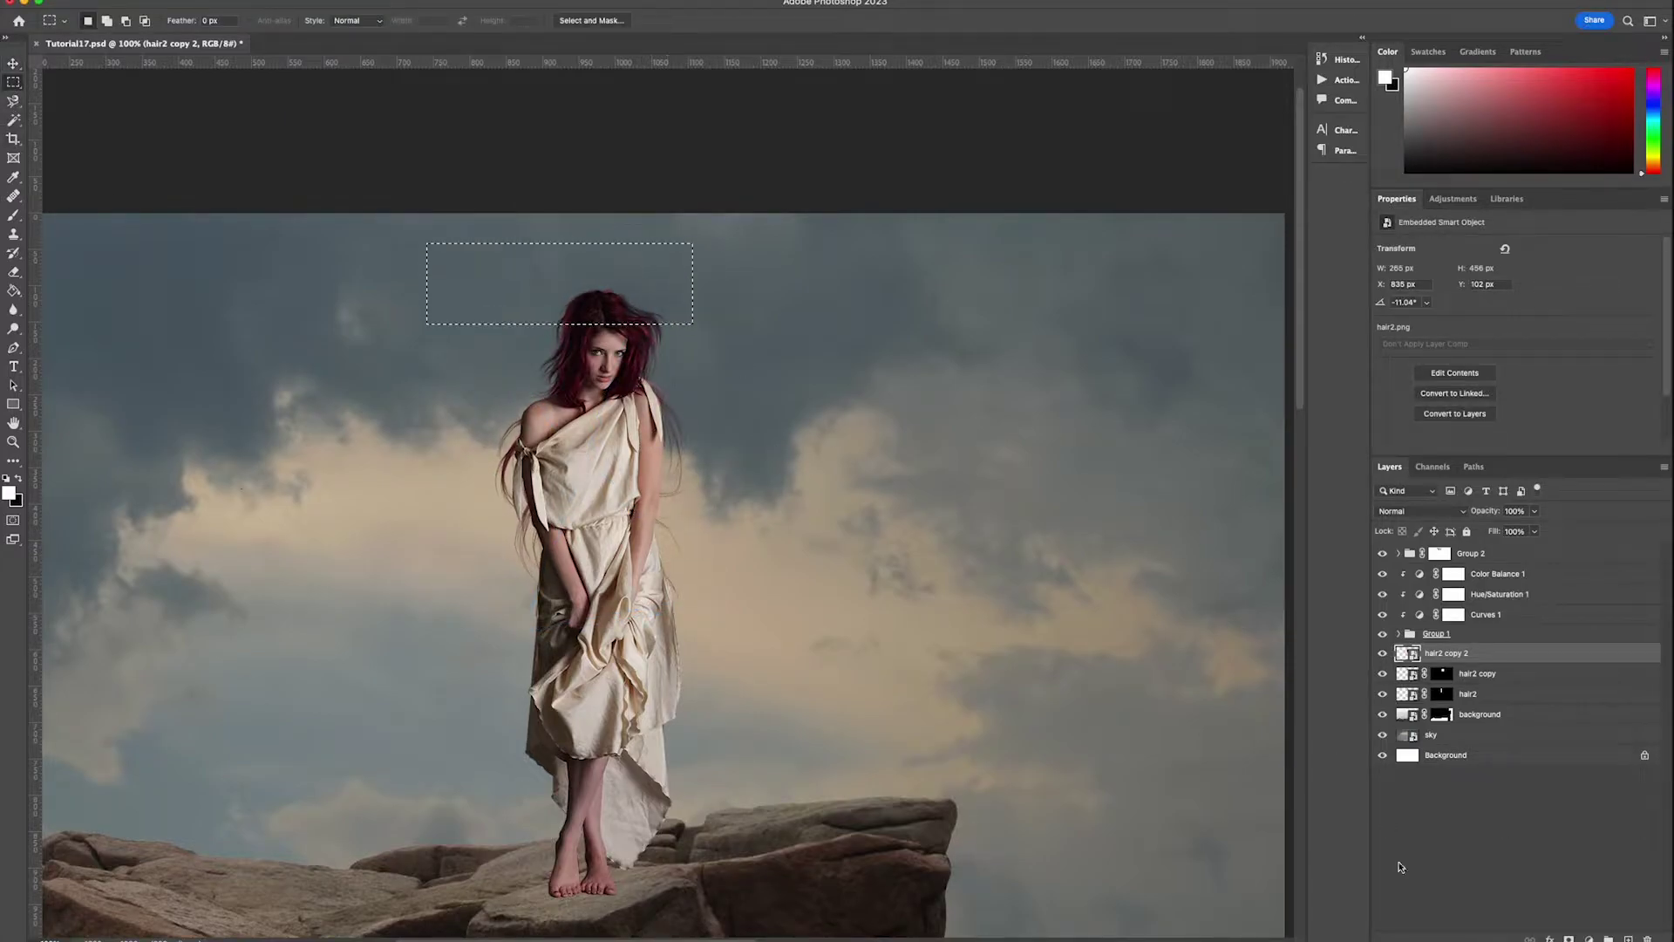
{"action": "left_click", "coordinate": [1568, 938]}
{"action": "key", "text": "v"}
- Group the model group together with all hair layers and their adjustments above the background layer
{"action": "key", "text": "z"}
{"action": "left_click", "coordinate": [589, 362], "text": "alt"}
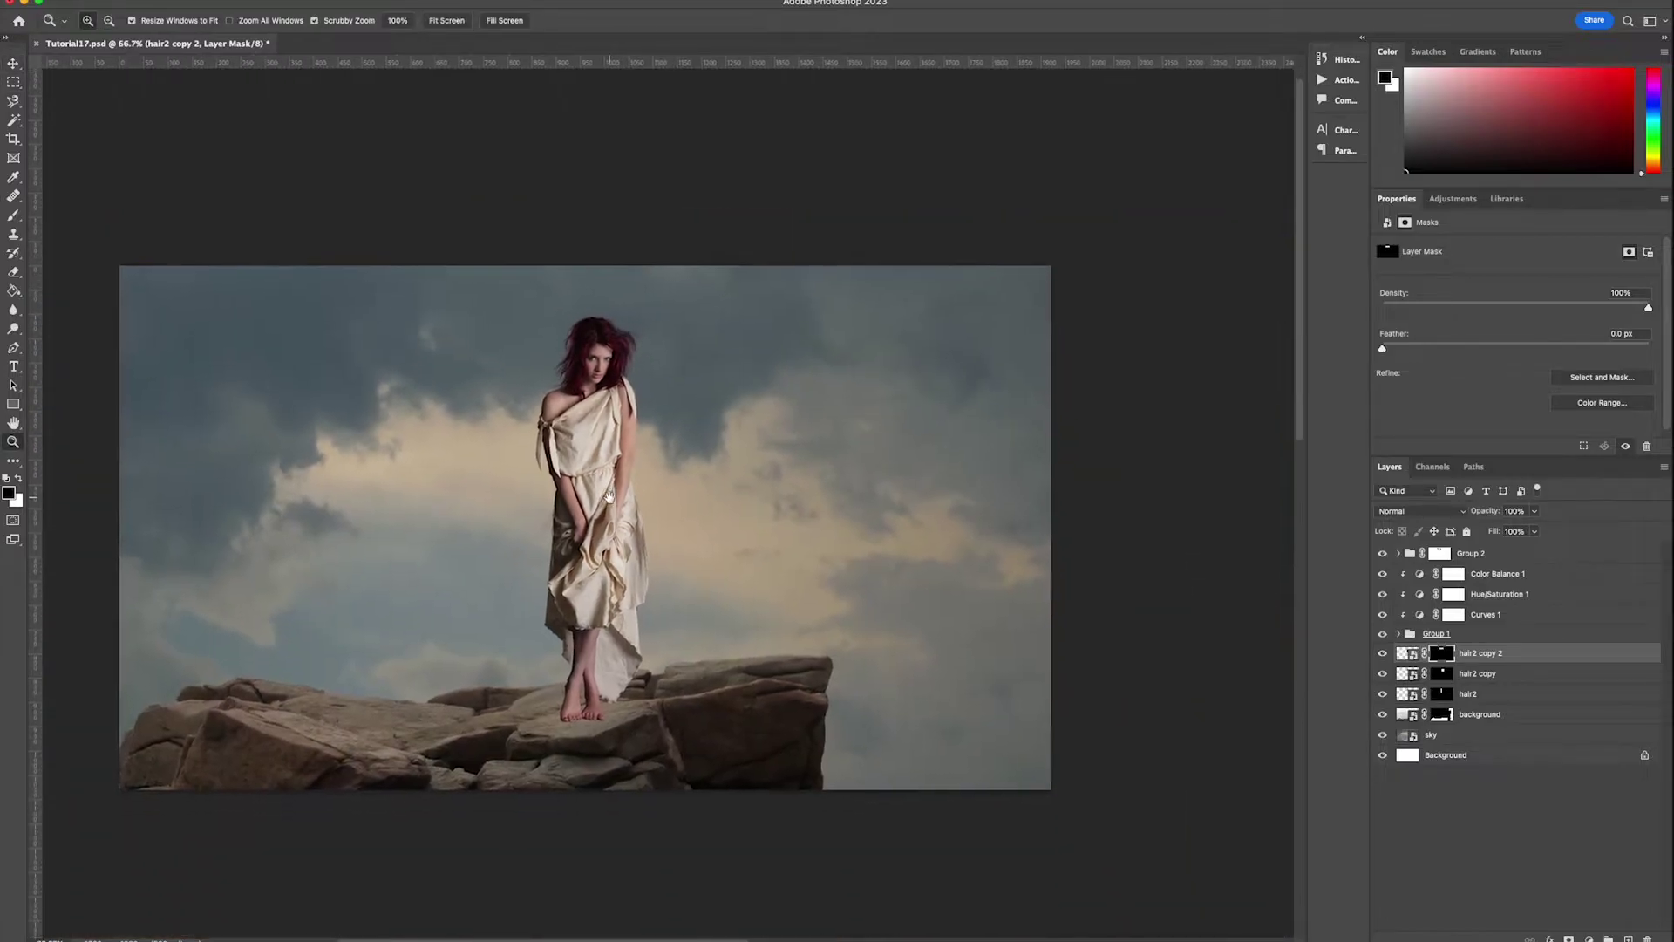
{"action": "left_click", "coordinate": [1532, 554]}
{"action": "left_click", "coordinate": [1490, 719], "text": "shift"}
{"action": "key", "text": "ctrl+g"}
{"action": "key", "text": "ctrl+1"}
{"action": "key", "text": "v"}
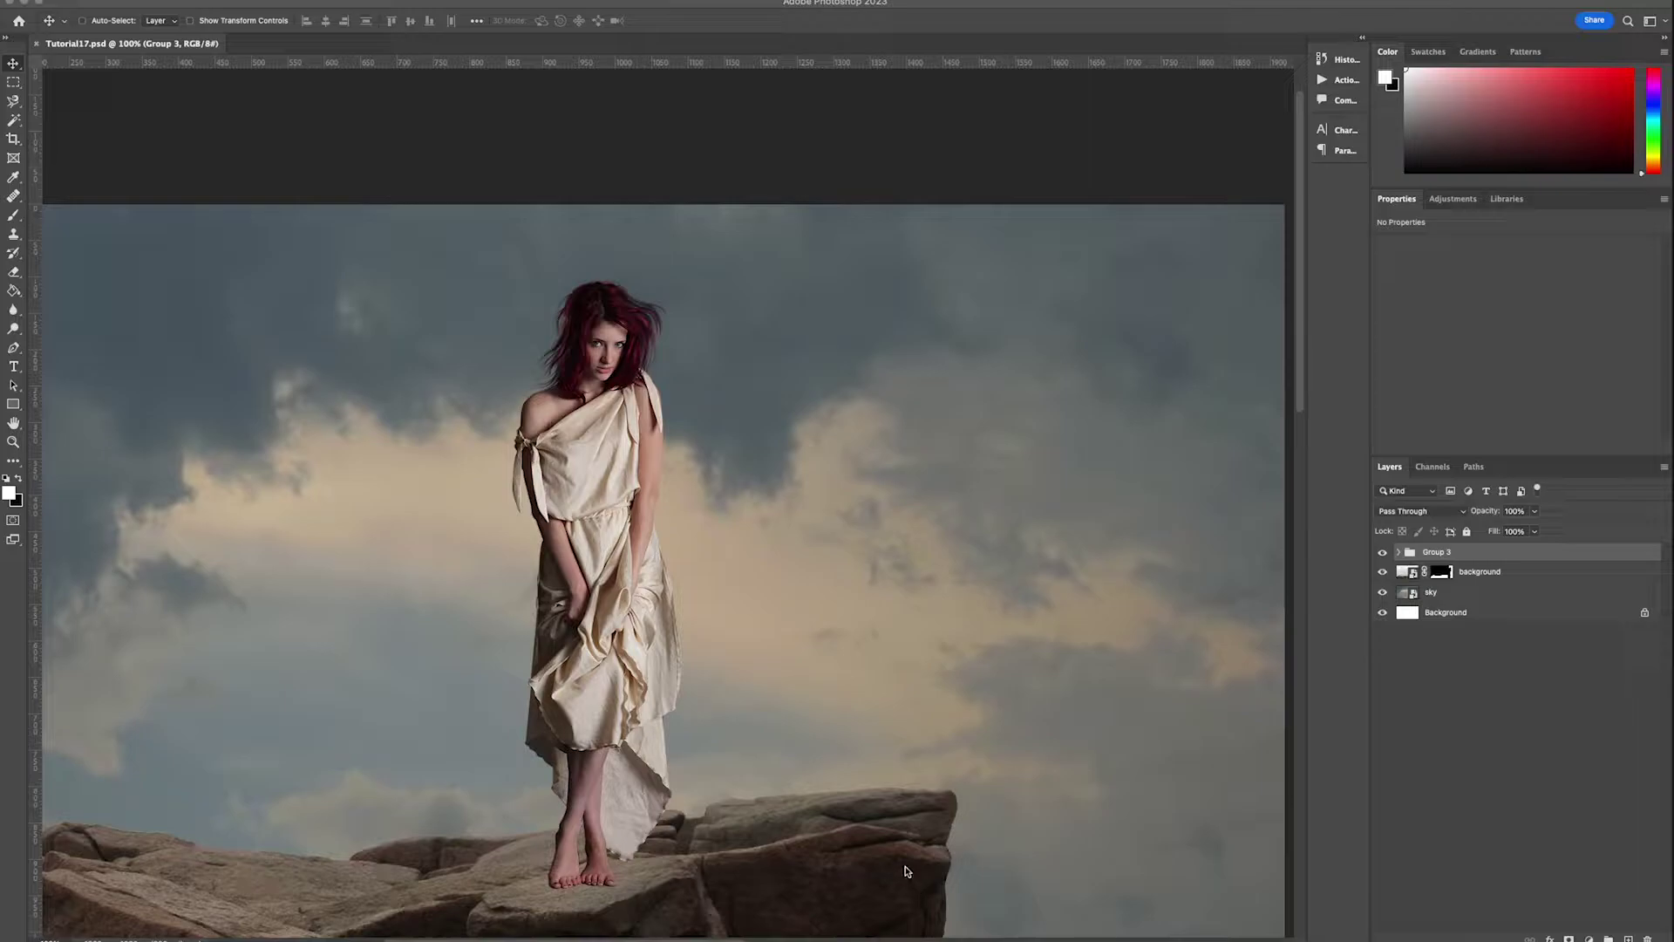
- Paint a black shadow around the model's feet on a new masked layer beneath her group
{"action": "key", "text": "ctrl+shift+alt+n"}
{"action": "key", "text": "b"}
{"action": "key", "text": "d"}
{"action": "left_click", "coordinate": [103, 21]}
{"action": "left_click_drag", "start_coordinate": [110, 67], "coordinate": [99, 67]}
{"action": "left_click_drag", "start_coordinate": [559, 876], "coordinate": [568, 879]}
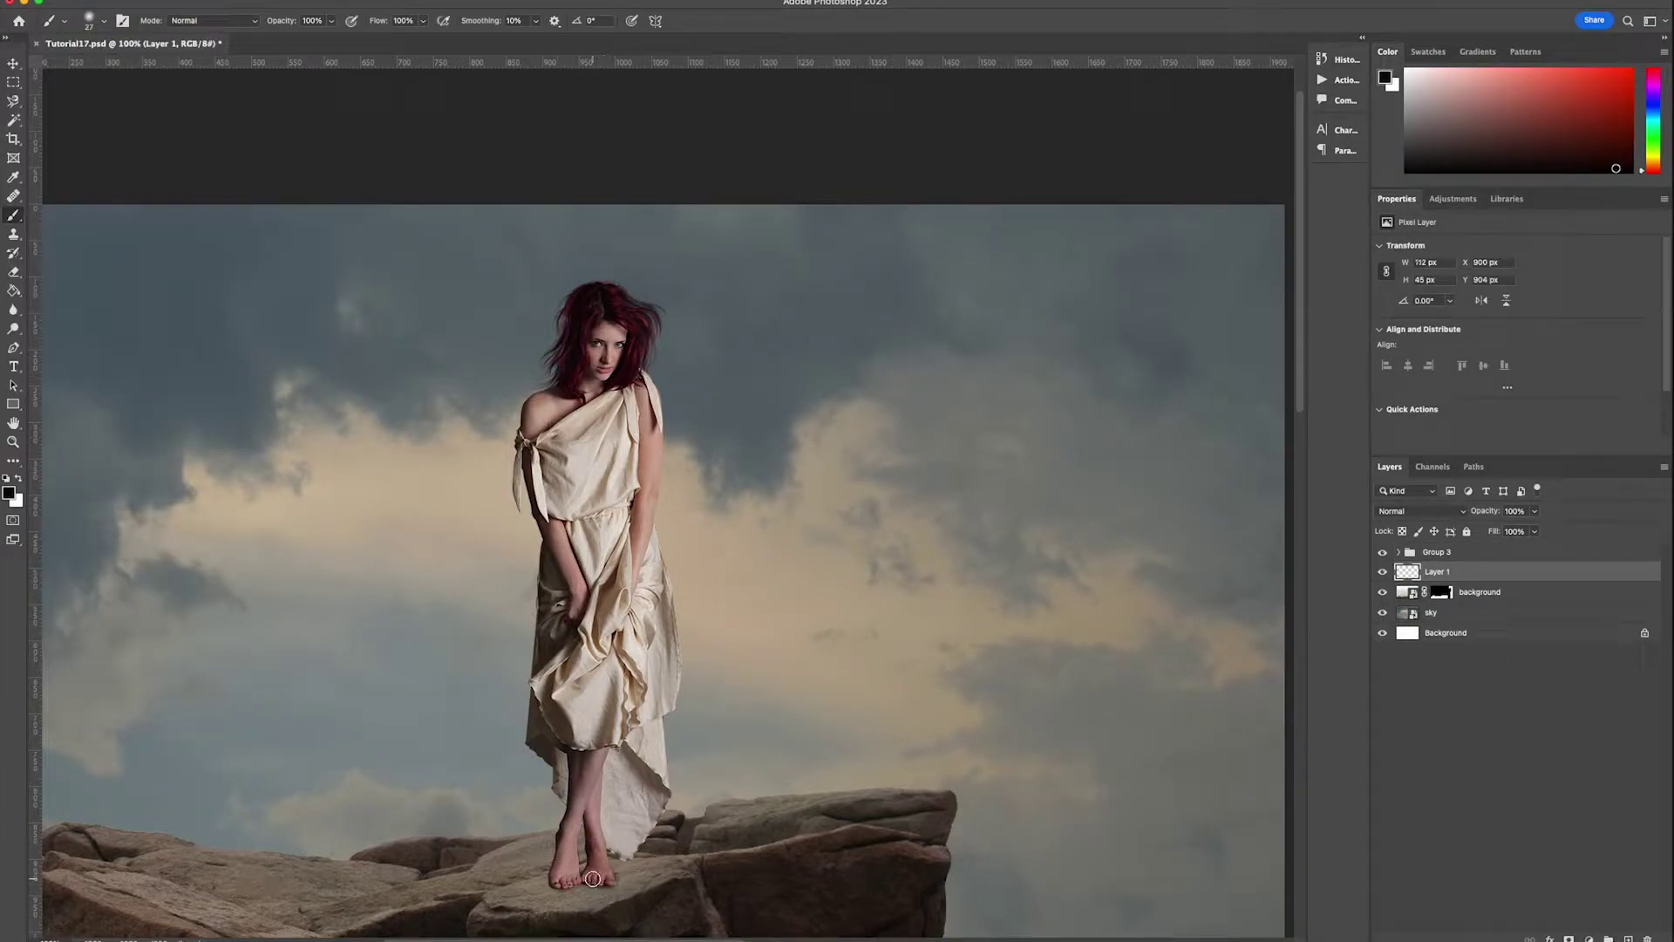
{"action": "left_click", "coordinate": [1568, 938]}
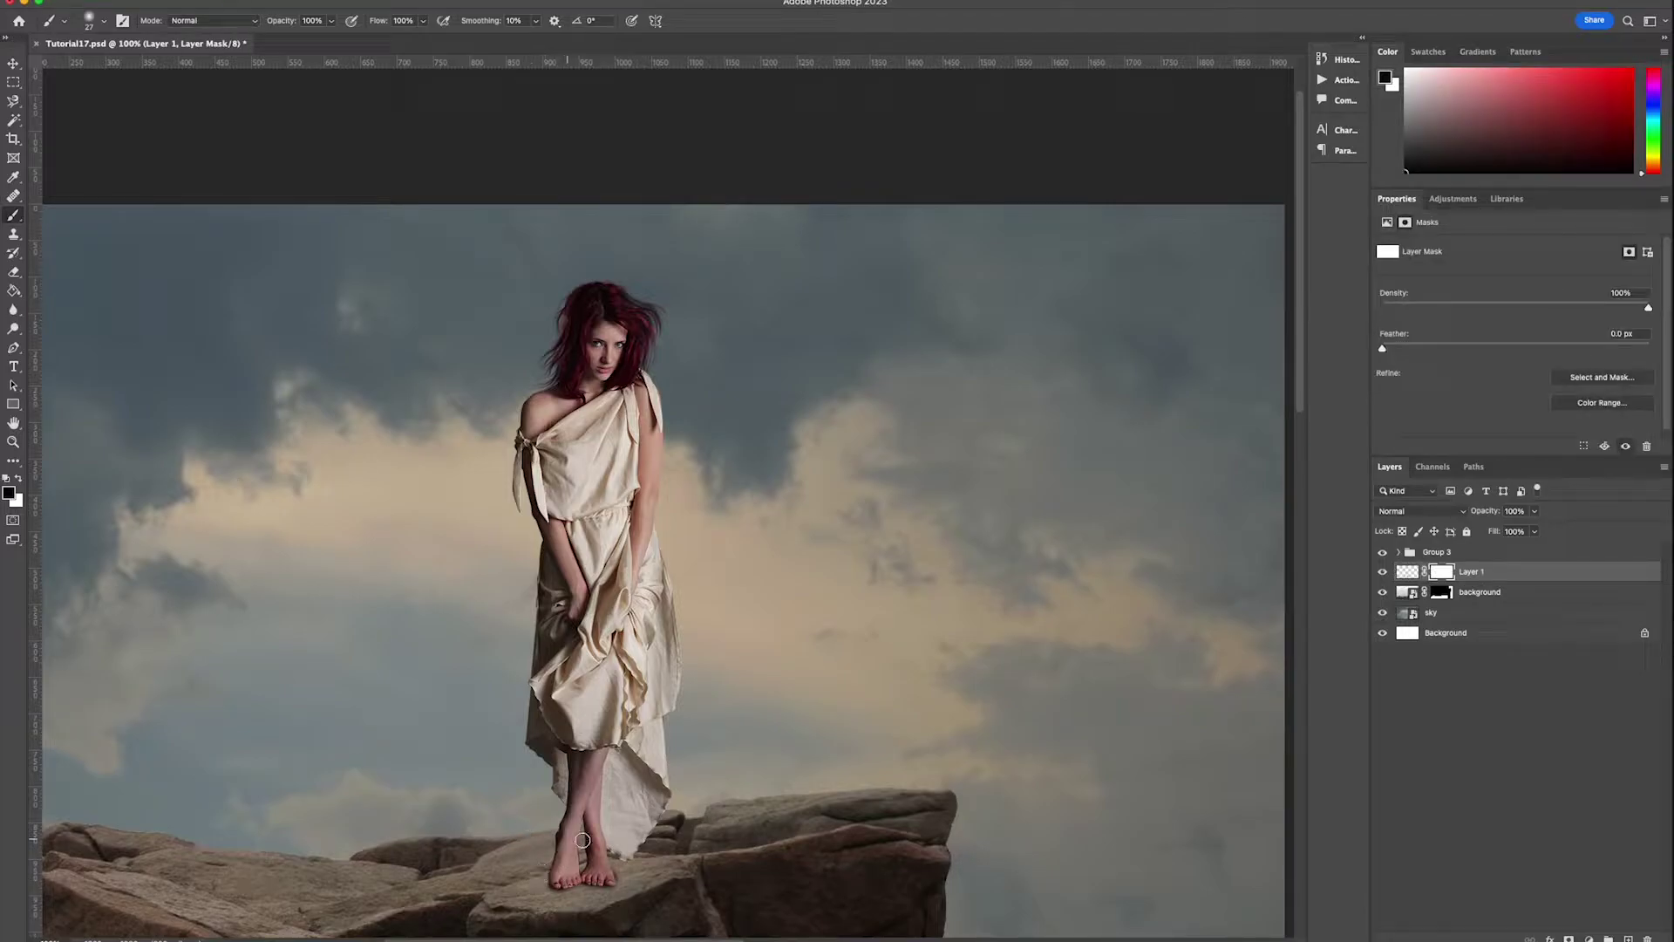
{"action": "key", "text": "v"}
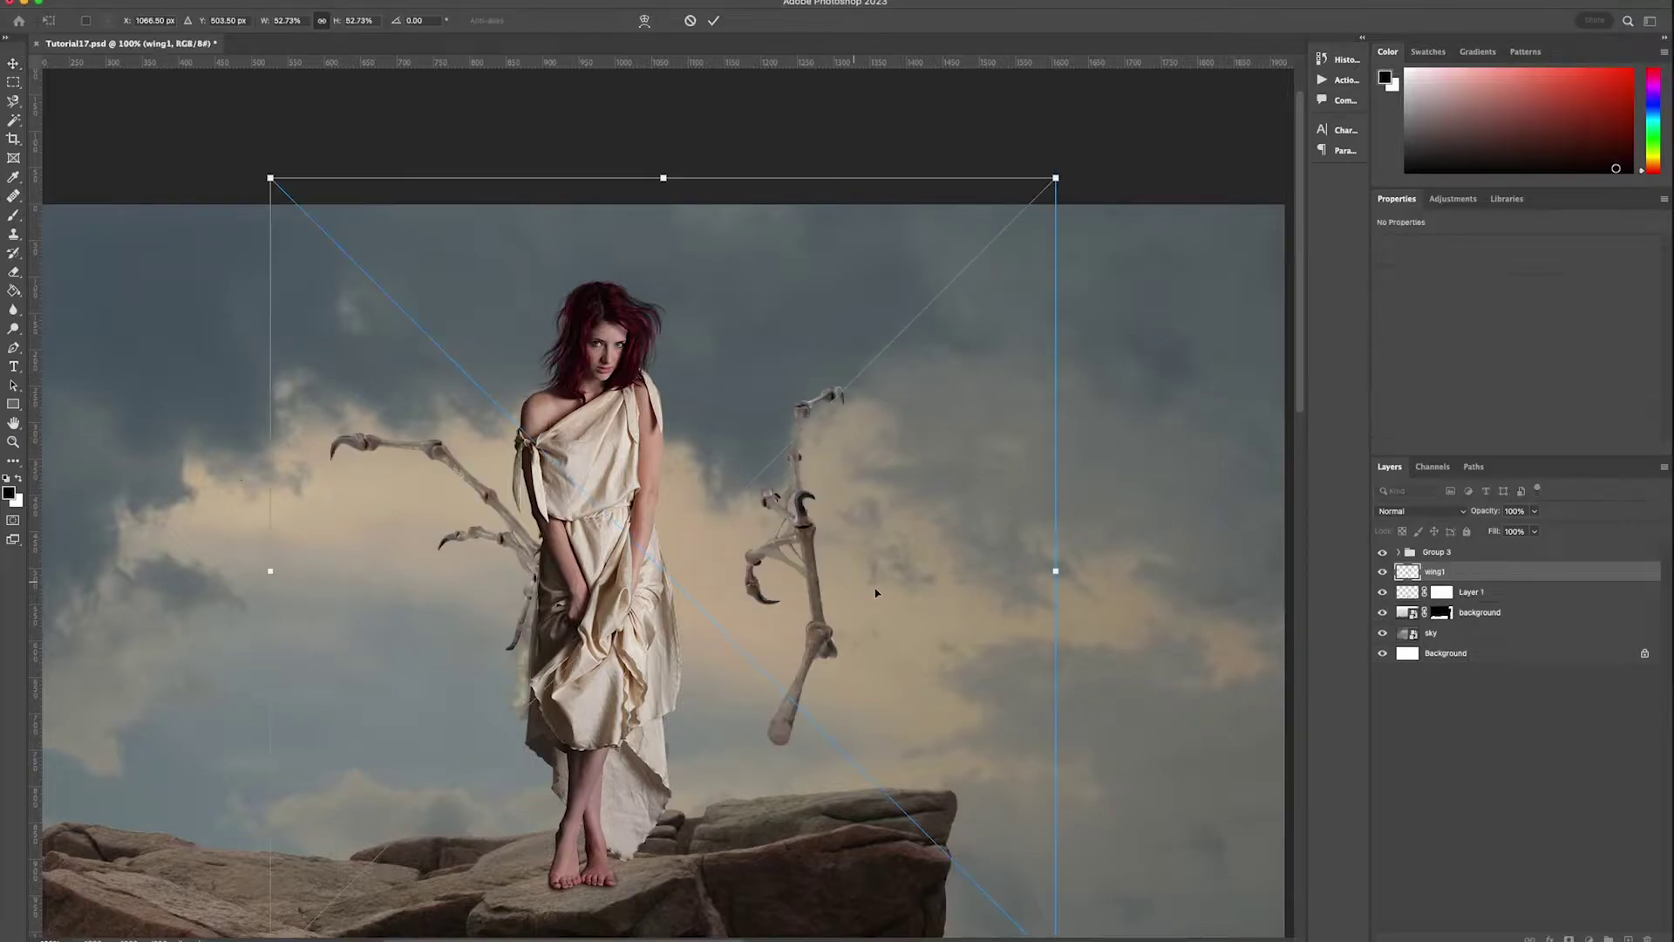
- Shrink the placed wing1 image and position it behind the model's head and shoulders
{"action": "left_click_drag", "start_coordinate": [1054, 572], "coordinate": [779, 572]}
{"action": "left_click_drag", "start_coordinate": [729, 565], "coordinate": [714, 349]}
{"action": "key", "text": "Return"}
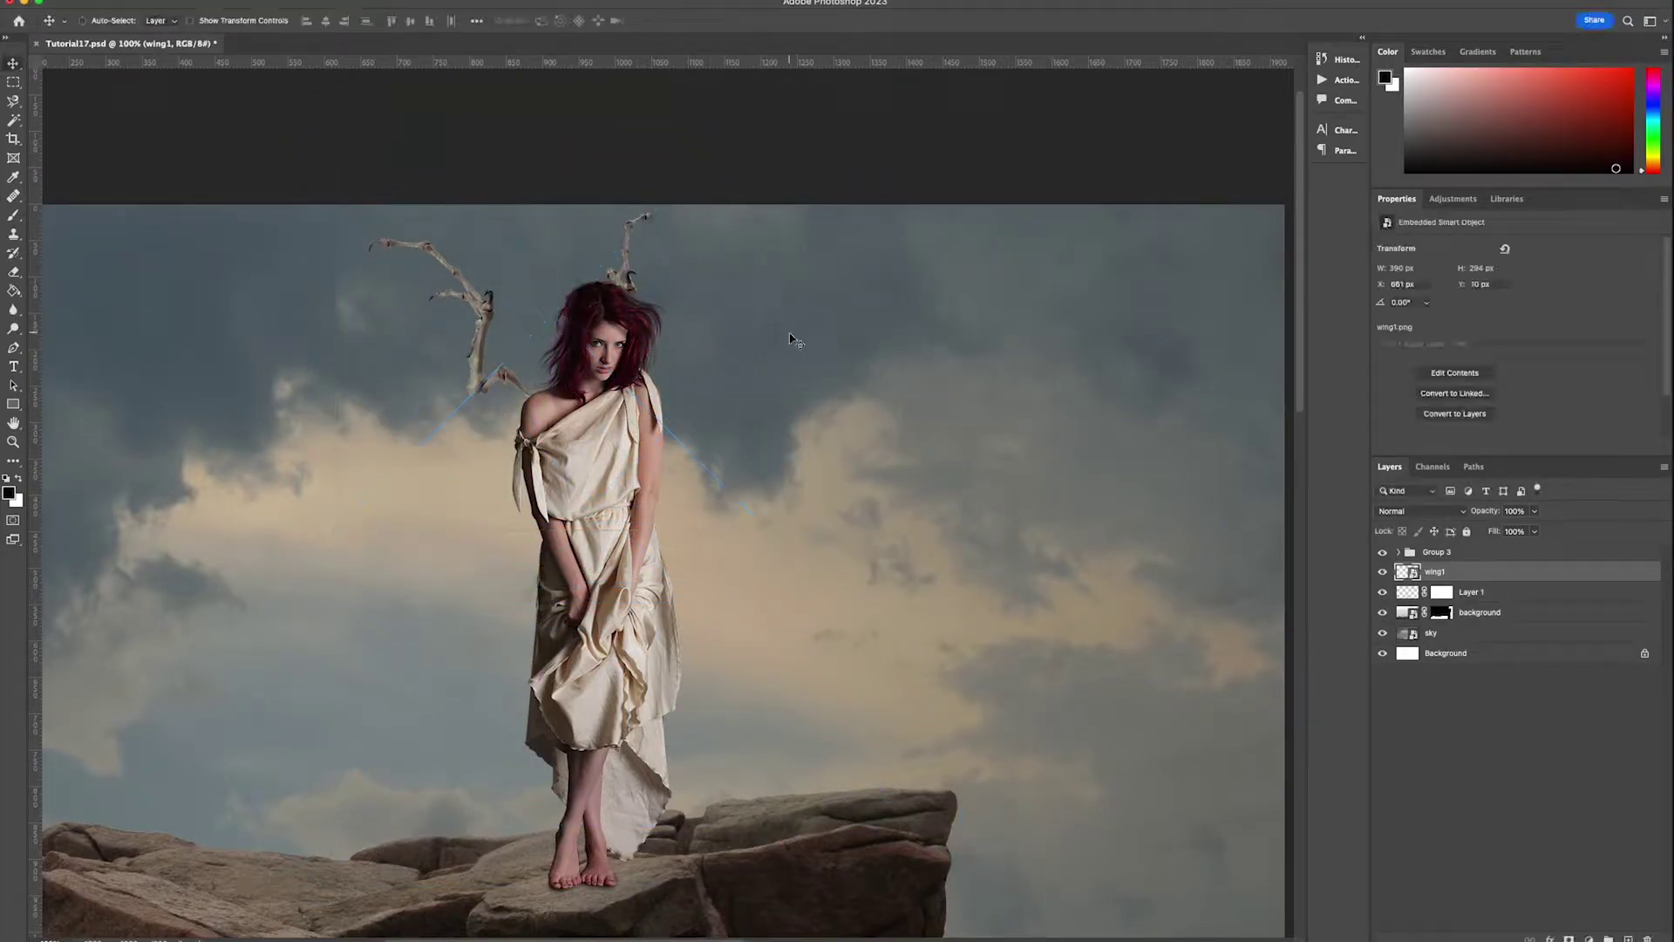
- Nudge the wing1 layer to the right and slightly up to line it up with the shoulder
{"action": "key", "text": "Right"}
{"action": "key", "text": "Right"}
{"action": "key", "text": "Right"}
{"action": "key", "text": "Right"}
{"action": "key", "text": "Right"}
{"action": "key", "text": "Right"}
{"action": "key", "text": "Up"}
{"action": "key", "text": "Up"}
{"action": "key", "text": "Up"}
{"action": "key", "text": "Right"}
{"action": "key", "text": "Right"}
{"action": "key", "text": "Right"}
{"action": "key", "text": "Right"}
{"action": "key", "text": "Right"}
{"action": "key", "text": "Right"}
{"action": "key", "text": "Right"}
- Mask wing1 to show only the wing on the left and move it closer to the shoulder
{"action": "left_click", "coordinate": [13, 82]}
{"action": "left_click_drag", "start_coordinate": [312, 205], "coordinate": [558, 502]}
{"action": "key", "text": "v"}
{"action": "left_click_drag", "start_coordinate": [585, 390], "coordinate": [591, 388]}
{"action": "key", "text": "Right"}
{"action": "key", "text": "Right"}
{"action": "key", "text": "Right"}
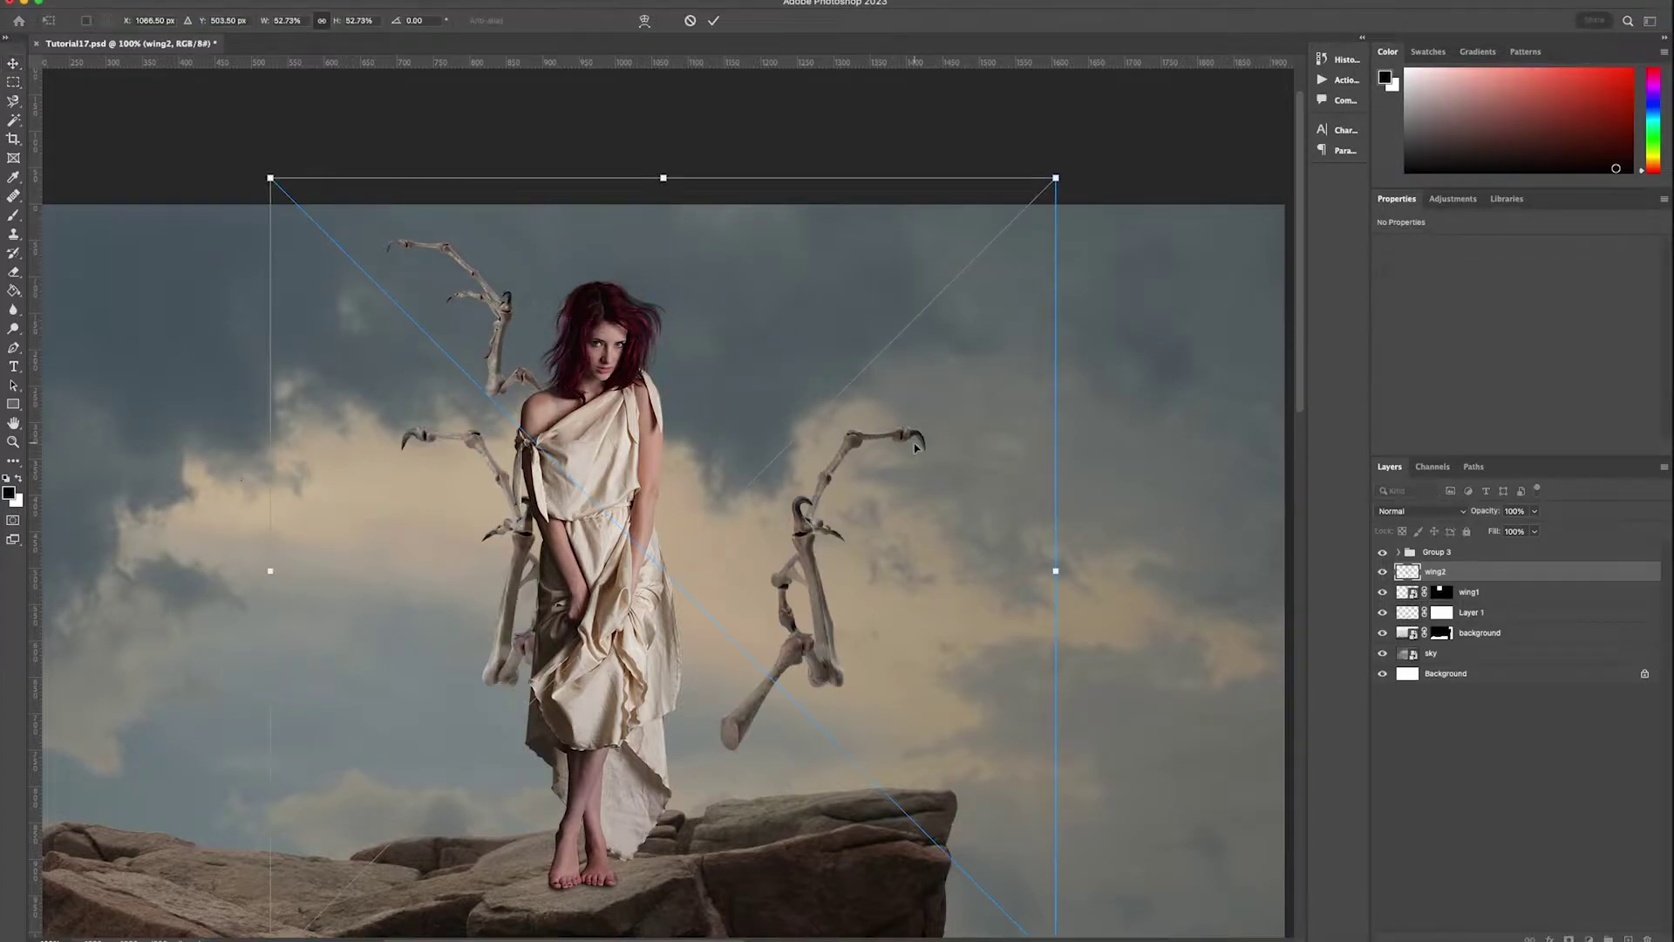
- Shrink the placed wing2 image and position its wing behind the shoulder on the right
{"action": "left_click_drag", "start_coordinate": [1054, 567], "coordinate": [721, 568]}
{"action": "left_click_drag", "start_coordinate": [625, 641], "coordinate": [732, 386]}
{"action": "key", "text": "Return"}
- Mask wing2 to a rectangular selection around the wing on the right
{"action": "key", "text": "m"}
{"action": "left_click_drag", "start_coordinate": [572, 203], "coordinate": [825, 532]}
{"action": "left_click", "coordinate": [1569, 938]}
{"action": "key", "text": "v"}
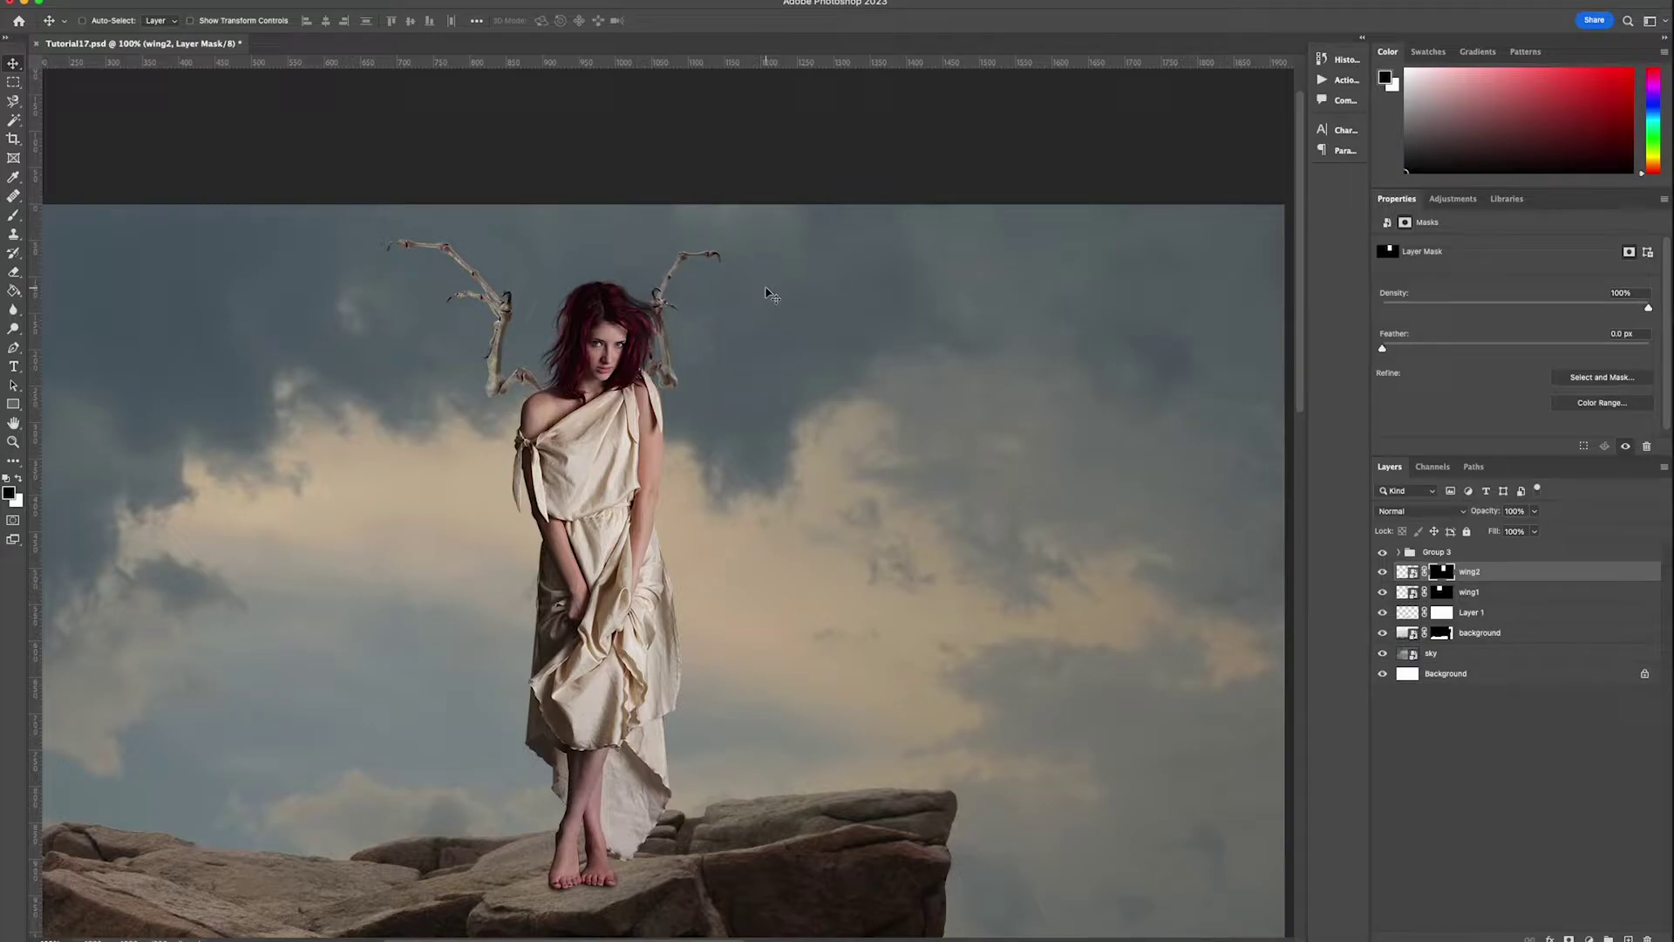
- Group the wing1 and wing2 layers together
{"action": "key", "text": "z"}
{"action": "left_click", "coordinate": [710, 509], "text": "alt"}
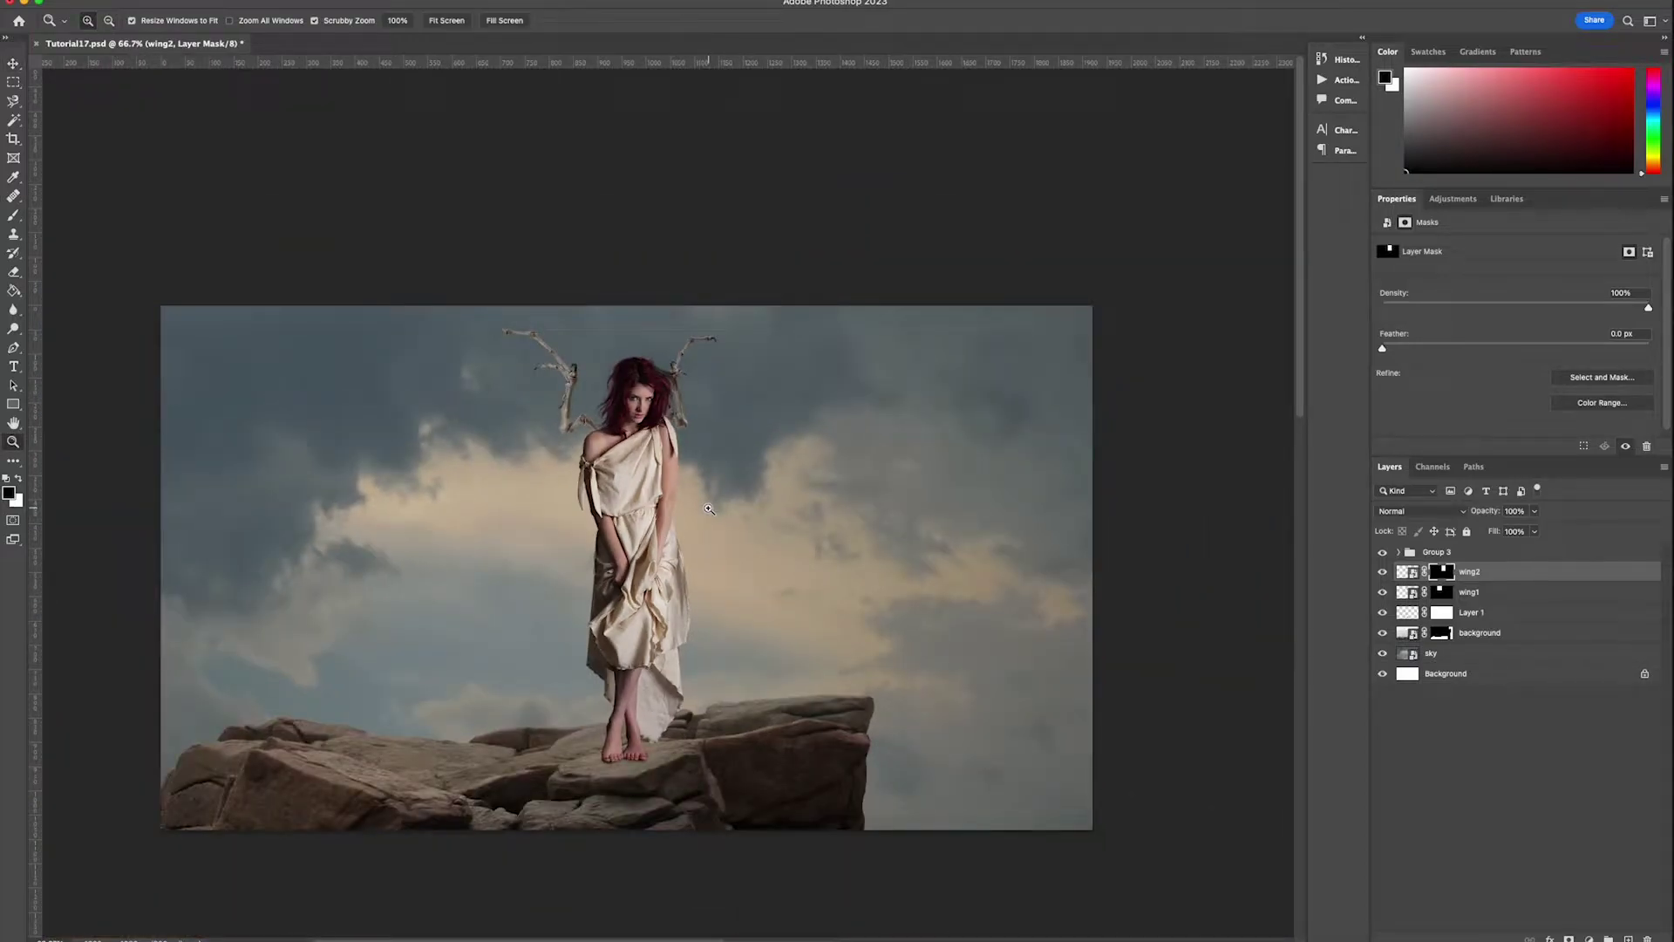
{"action": "left_click", "coordinate": [756, 467]}
{"action": "key", "text": "v"}
{"action": "left_click", "coordinate": [1504, 591], "text": "shift"}
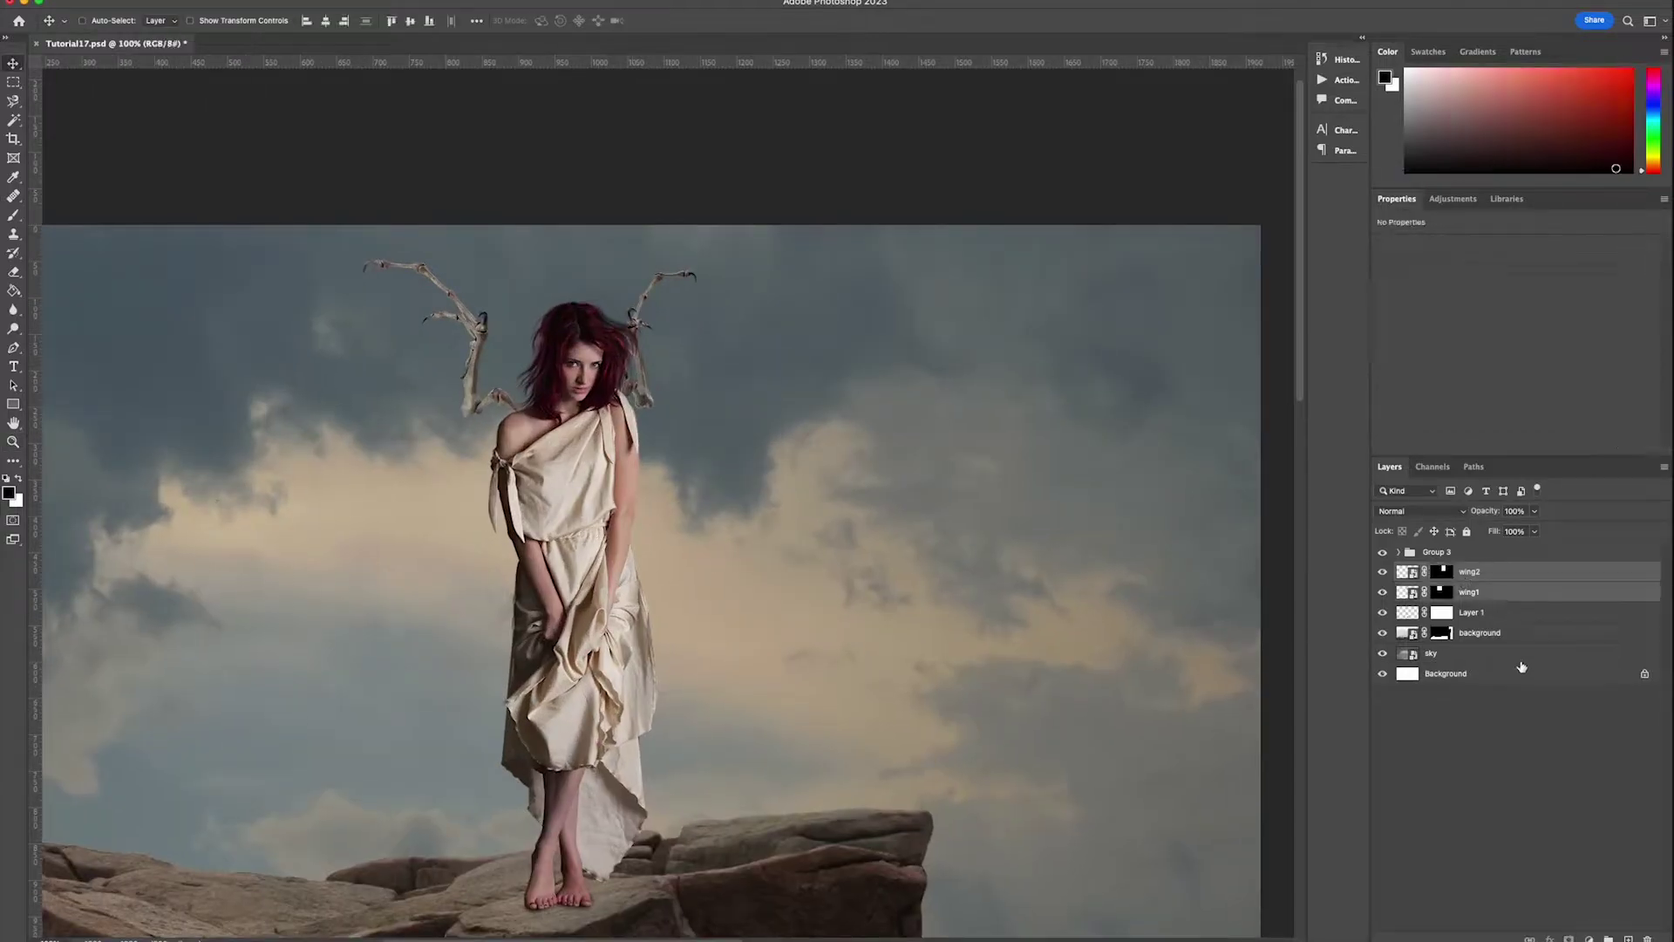
{"action": "key", "text": "ctrl+g"}
- Add a Curves adjustment clipped to the wings group and lower the curve to darken the wings
{"action": "left_click", "coordinate": [1588, 939]}
{"action": "left_click", "coordinate": [1601, 696]}
{"action": "right_click", "coordinate": [1519, 571]}
{"action": "left_click", "coordinate": [1583, 548]}
{"action": "left_click_drag", "start_coordinate": [1536, 368], "coordinate": [1541, 379]}
- Duplicate the sky layer and place the copy above the wings' Curves adjustment
{"action": "right_click", "coordinate": [1496, 648]}
{"action": "left_click", "coordinate": [1567, 202]}
{"action": "key", "text": "Return"}
- Clip the sky copy to the wings and set its blend mode to Hard Light
{"action": "right_click", "coordinate": [1531, 572]}
{"action": "left_click", "coordinate": [1575, 586]}
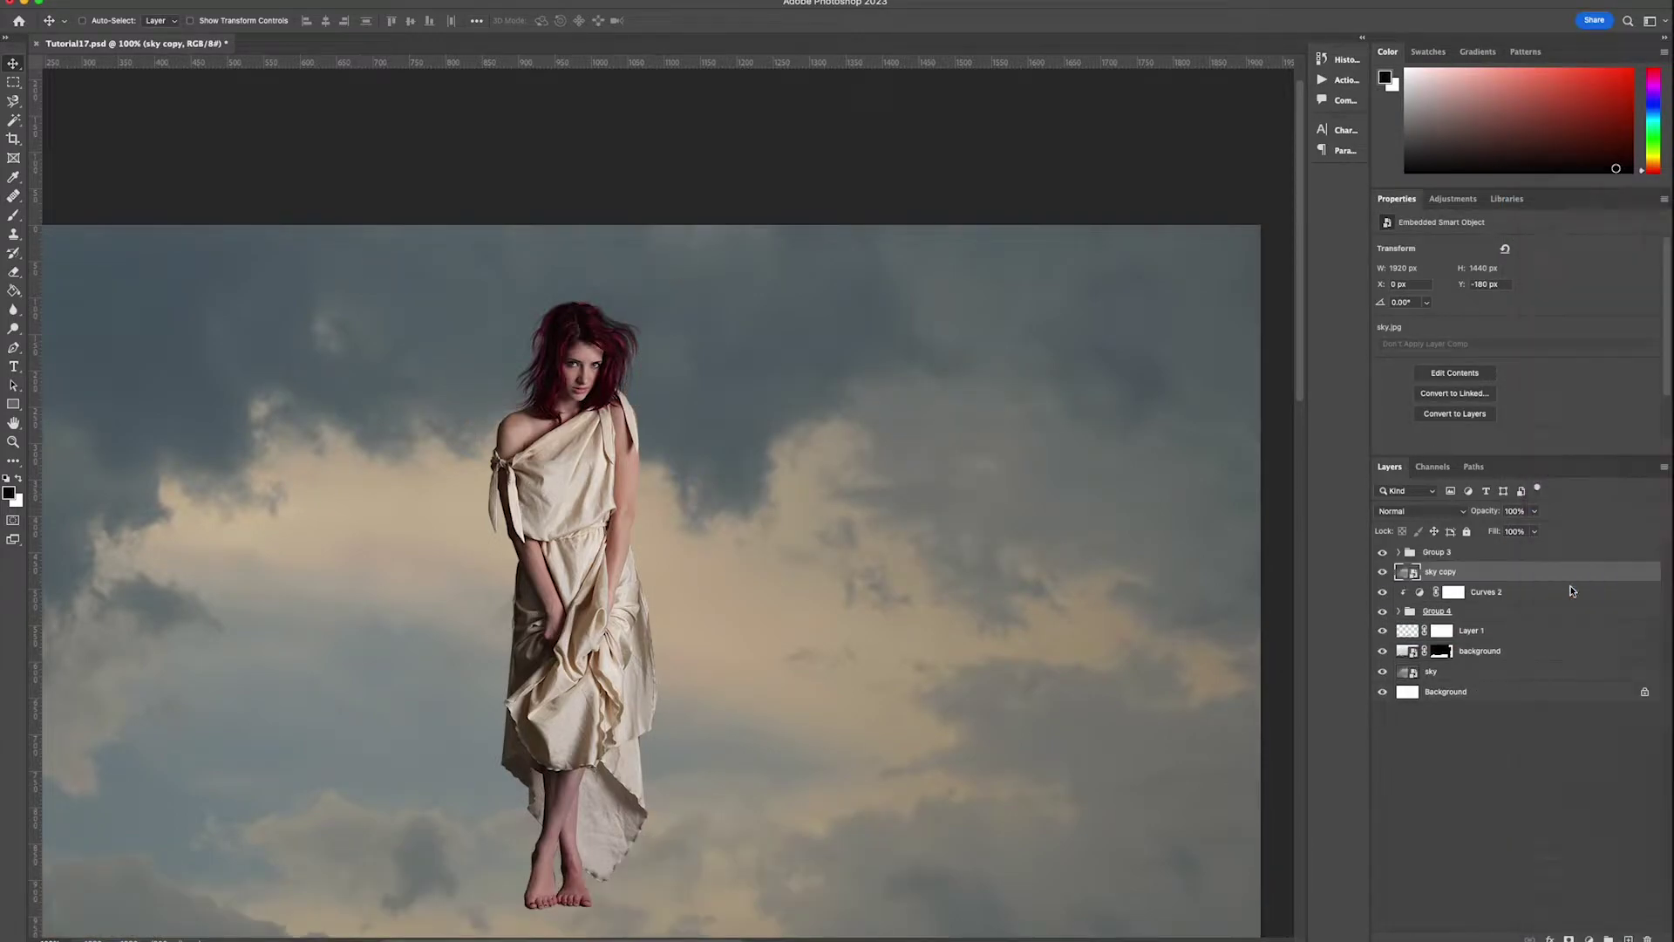
{"action": "left_click", "coordinate": [1420, 511]}
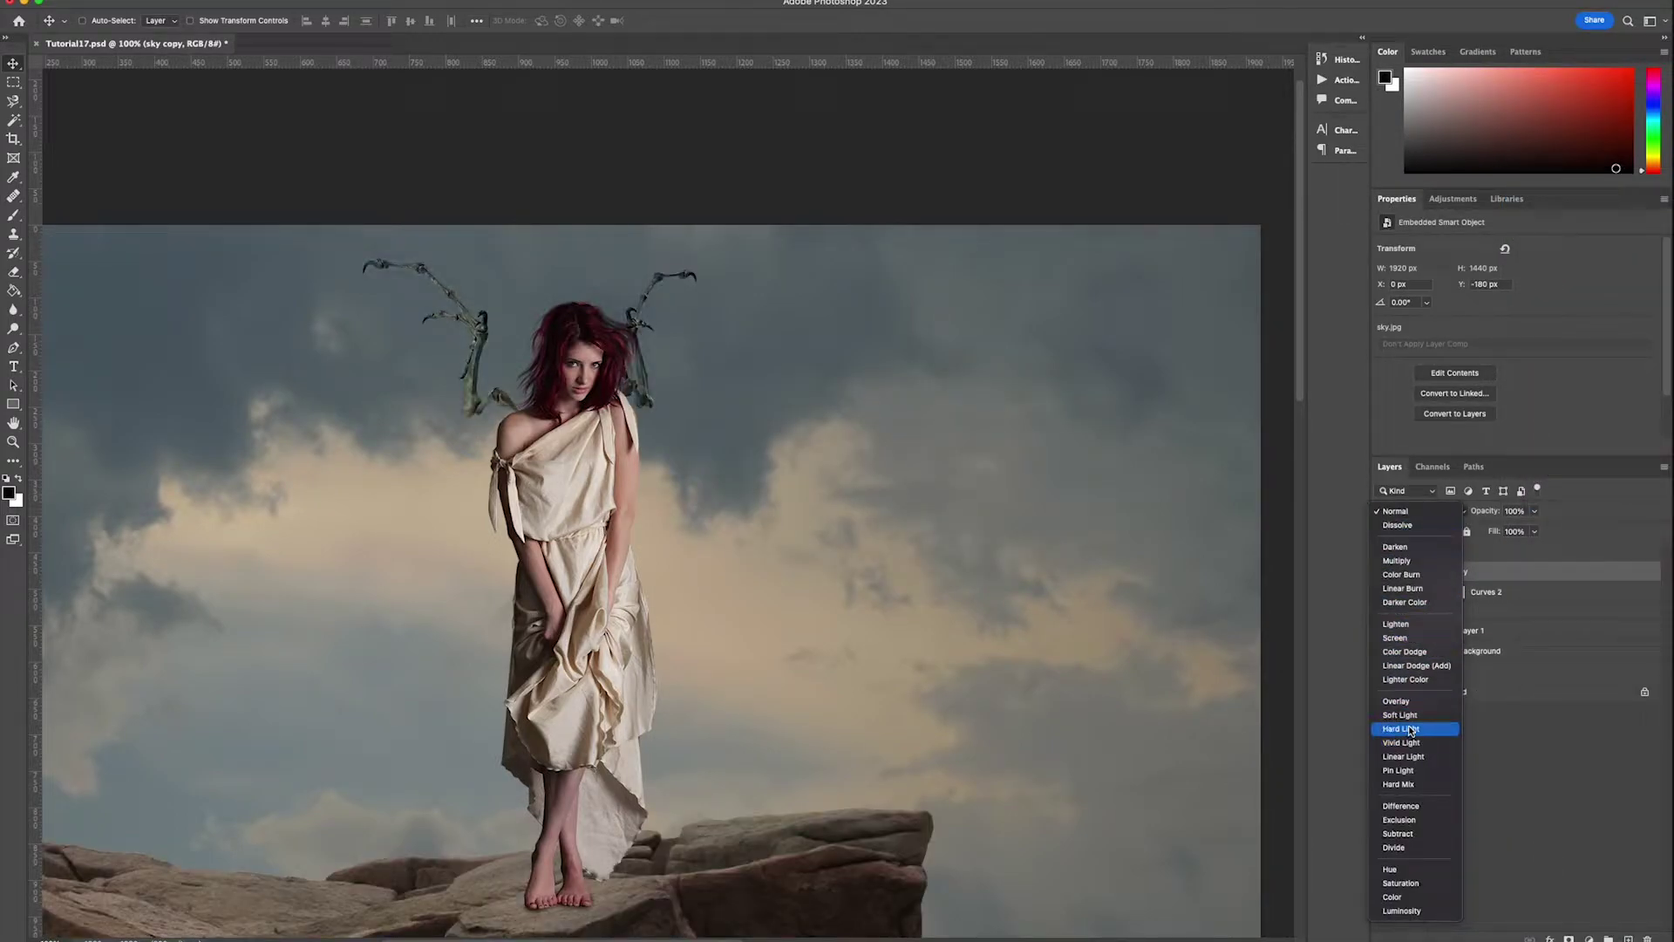
{"action": "left_click", "coordinate": [1412, 729]}
- Add a Hue/Saturation adjustment clipped to the model group and lower the saturation to -37
{"action": "left_click", "coordinate": [1609, 939]}
{"action": "left_click", "coordinate": [1588, 939]}
{"action": "left_click", "coordinate": [1615, 750]}
{"action": "left_click_drag", "start_coordinate": [1515, 326], "coordinate": [1466, 328]}
- Add a Curves adjustment clipped to the background rocks layer and lower the curve to darken the rocks
{"action": "key", "text": "super+minus"}
{"action": "left_click", "coordinate": [1569, 672]}
{"action": "left_click", "coordinate": [1589, 939]}
{"action": "left_click", "coordinate": [1585, 678]}
{"action": "right_click", "coordinate": [1586, 677]}
{"action": "left_click", "coordinate": [1613, 523]}
{"action": "left_click_drag", "start_coordinate": [1541, 365], "coordinate": [1549, 388]}
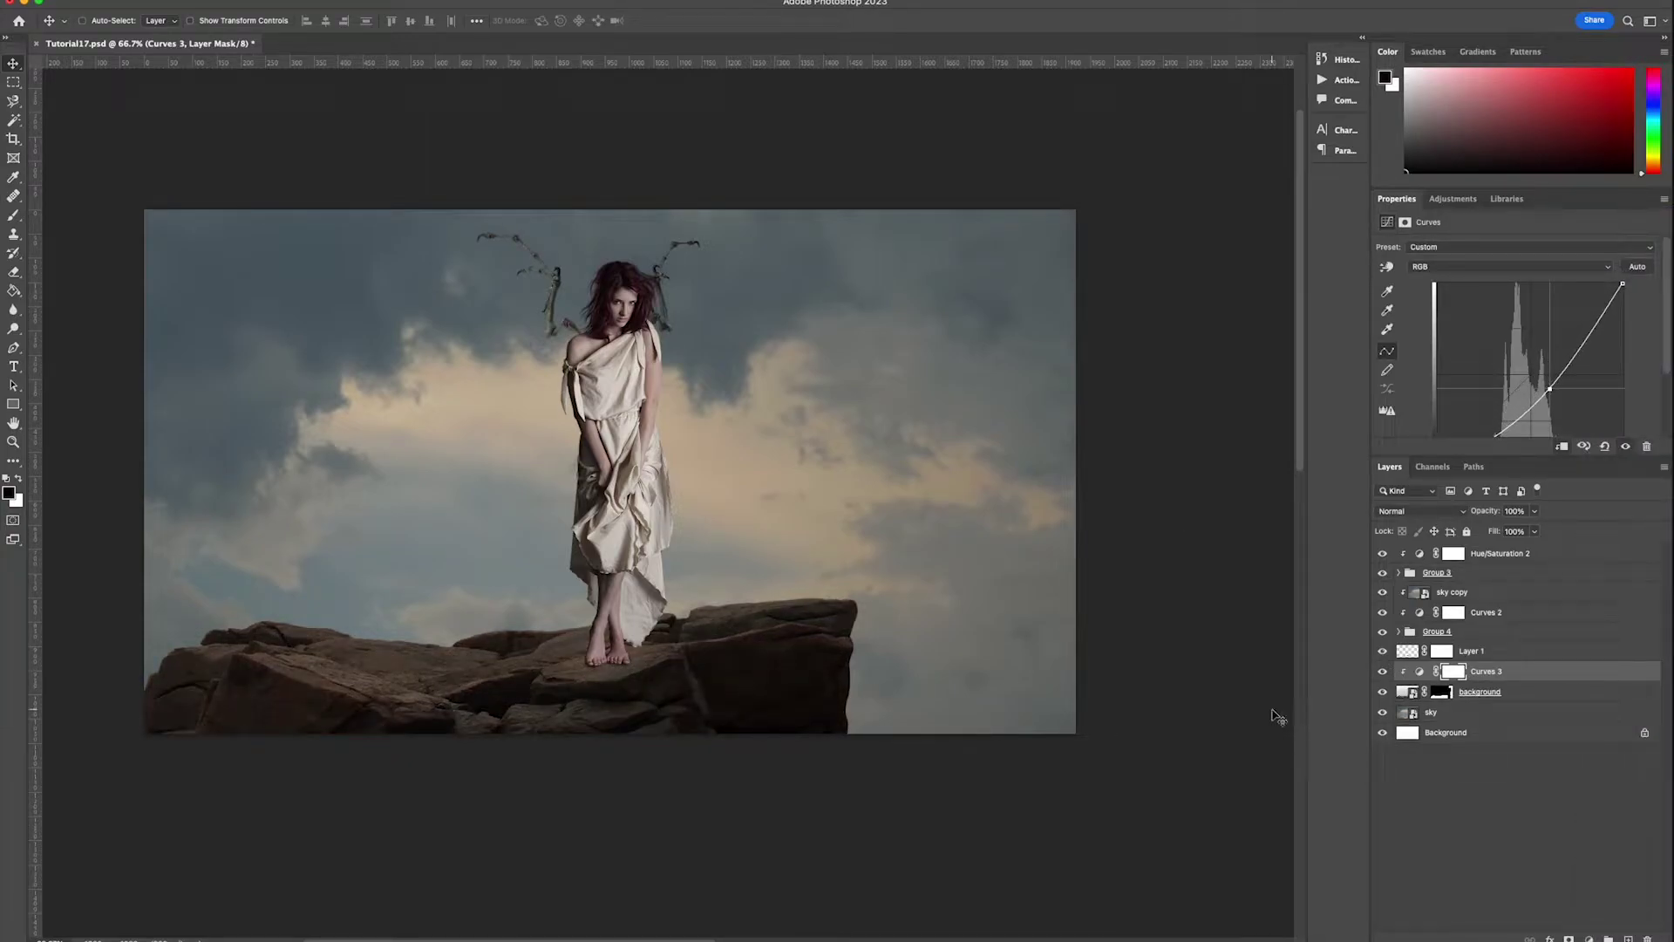
- Scale the background rocks layer down to about 1554 px wide and move it so the rocks sit beneath the model
{"action": "key", "text": "alt+bracketleft"}
{"action": "key", "text": "super+t"}
{"action": "left_click_drag", "start_coordinate": [100, 514], "coordinate": [276, 514]}
{"action": "left_click_drag", "start_coordinate": [641, 555], "coordinate": [775, 605]}
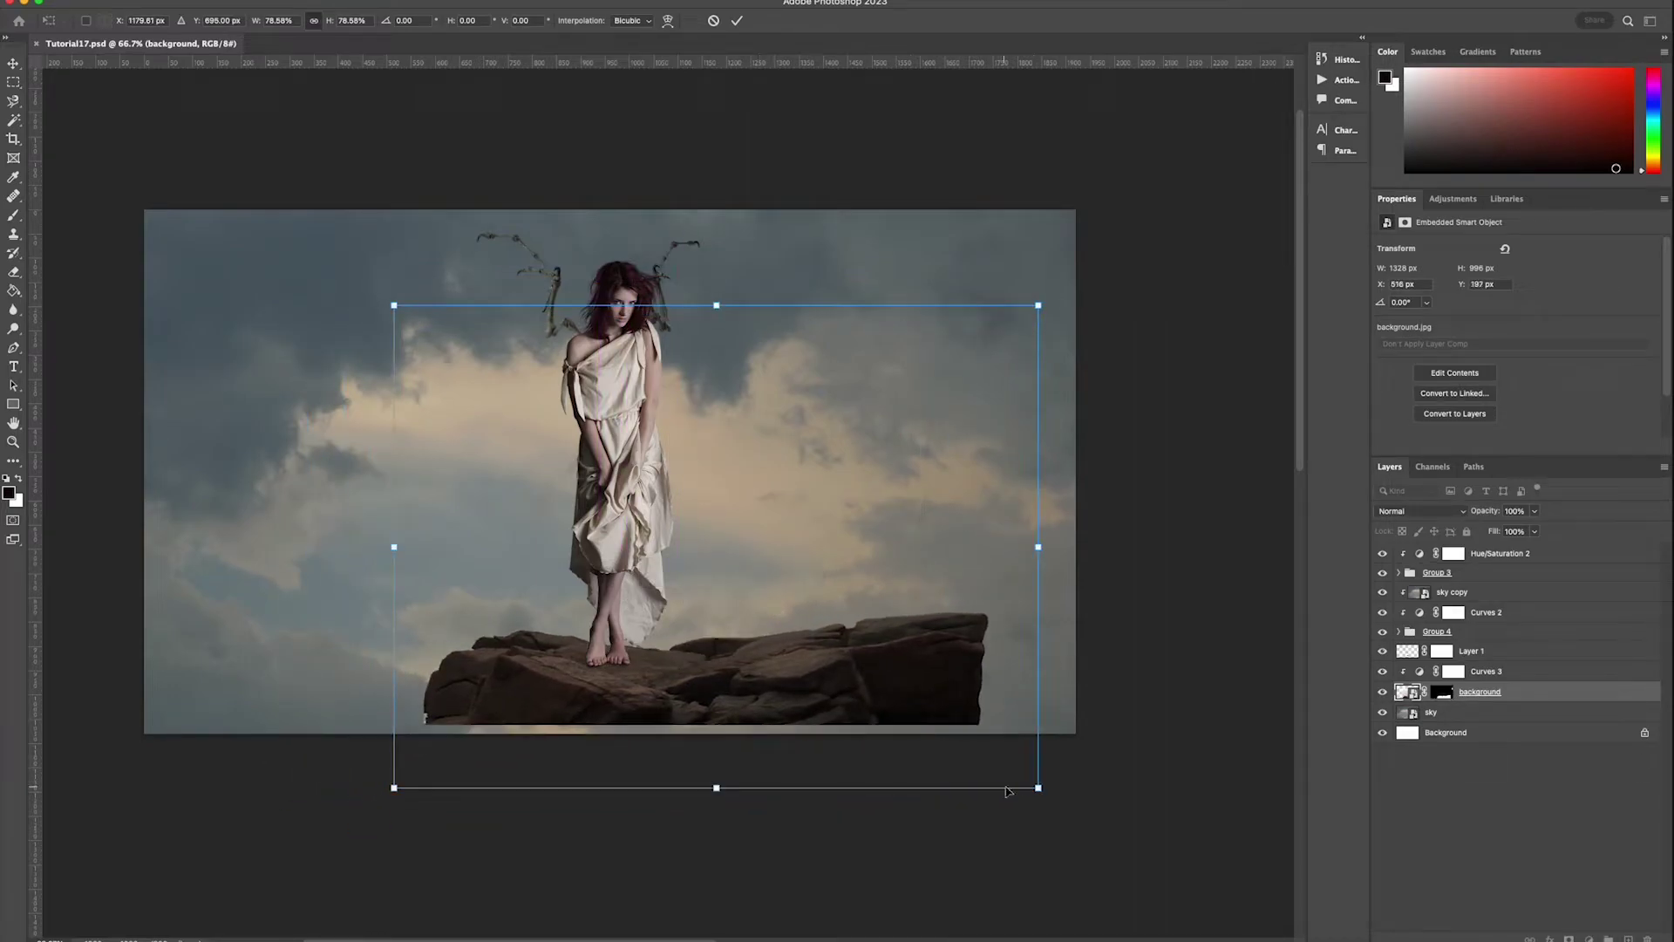
{"action": "left_click_drag", "start_coordinate": [1037, 787], "coordinate": [1147, 869]}
{"action": "left_click_drag", "start_coordinate": [550, 605], "coordinate": [477, 552]}
{"action": "key", "text": "Return"}
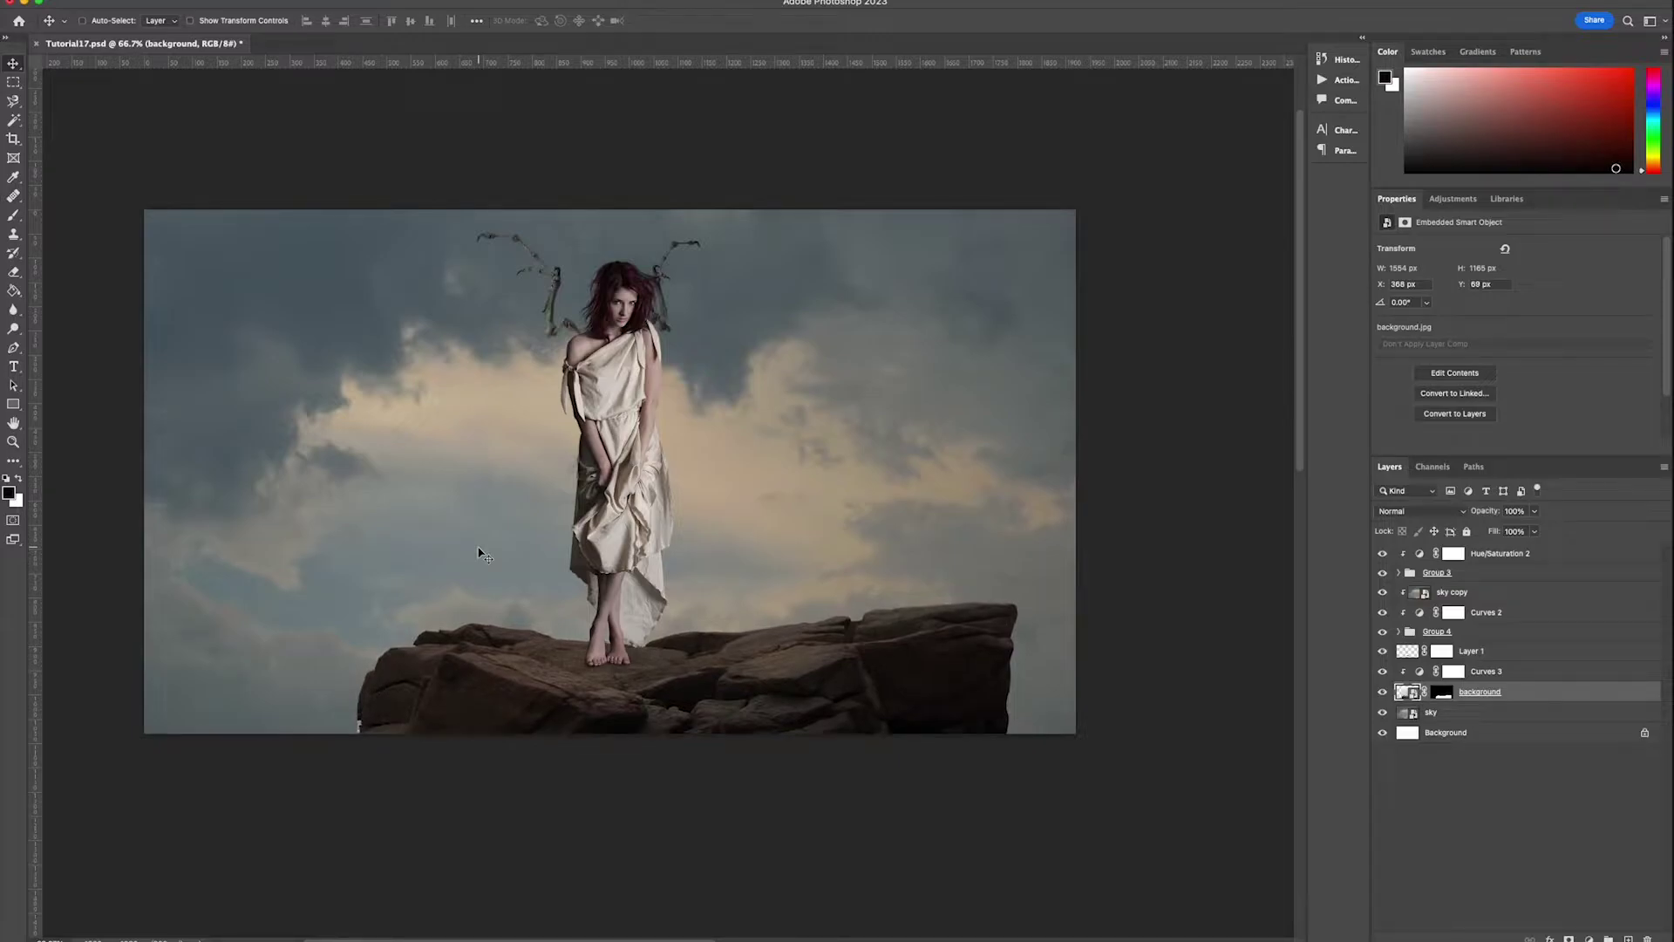
- Select the layers from Layer 1 up to Hue/Saturation 2 and shift the model and wings slightly left and down
{"action": "left_click", "coordinate": [1488, 674]}
{"action": "left_click", "coordinate": [1487, 653]}
{"action": "left_click", "coordinate": [1496, 557], "text": "shift"}
{"action": "left_click_drag", "start_coordinate": [806, 574], "coordinate": [792, 569]}
{"action": "key", "text": "Down"}
{"action": "key", "text": "Down"}
{"action": "key", "text": "Down"}
{"action": "key", "text": "Down"}
- Duplicate the background rocks layer together with its Curves 3 adjustment
{"action": "left_click", "coordinate": [1510, 693]}
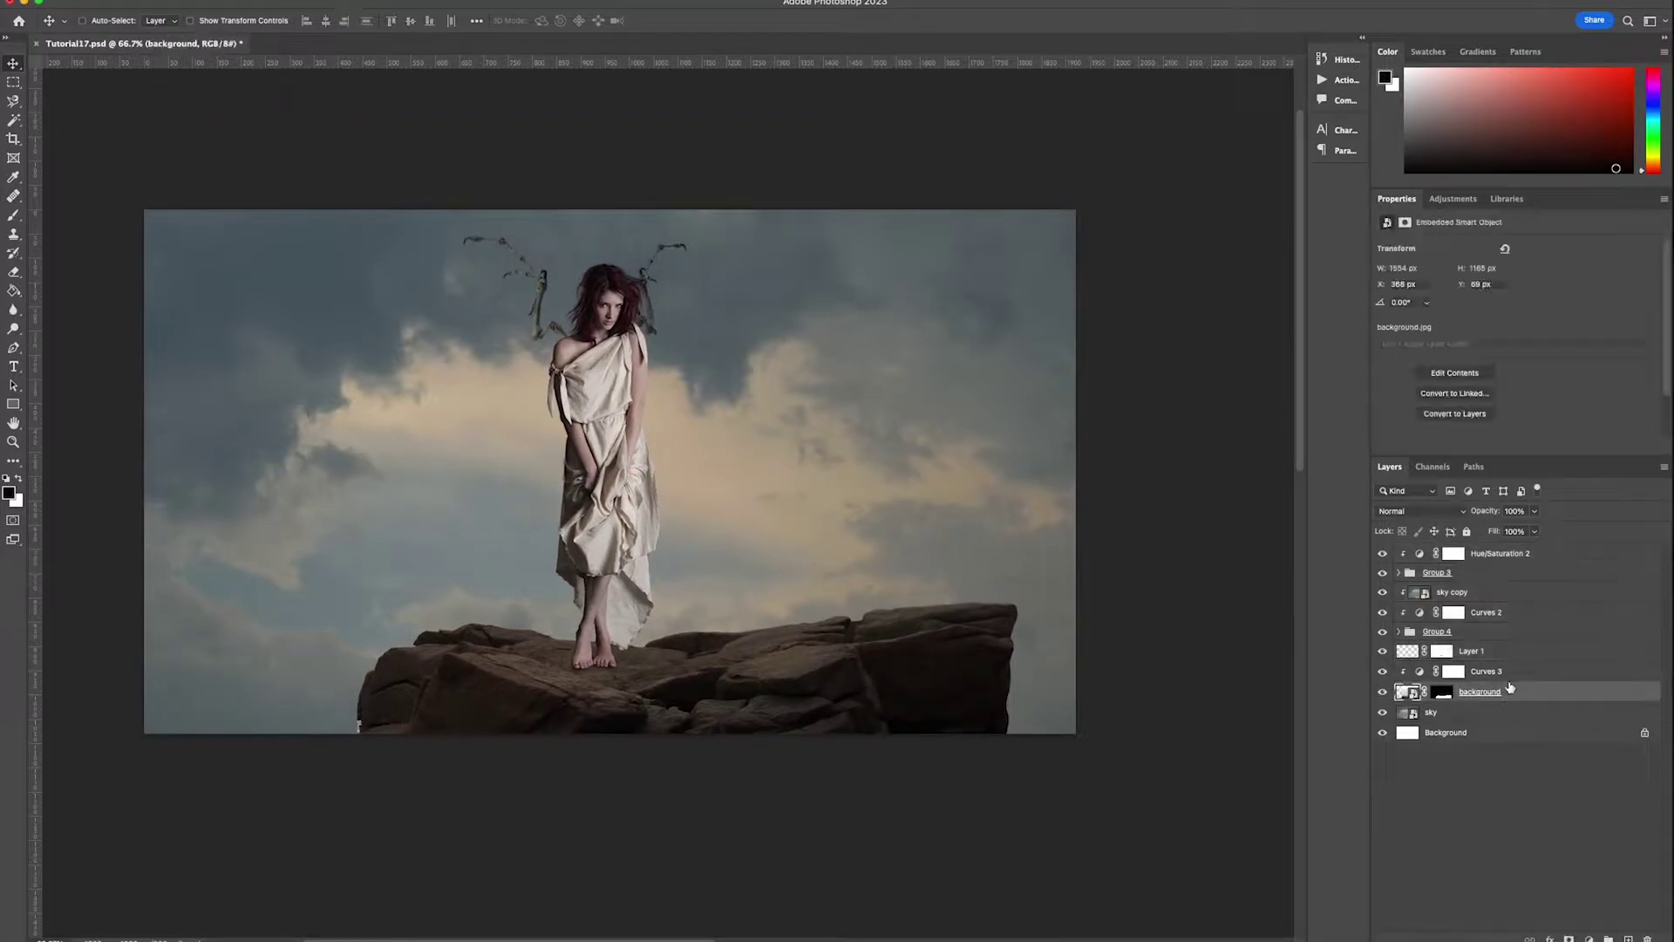
{"action": "left_click", "coordinate": [1511, 673], "text": "shift"}
{"action": "right_click", "coordinate": [1511, 673]}
{"action": "left_click", "coordinate": [1580, 287]}
{"action": "left_click", "coordinate": [1041, 429]}
- Shift the original background rocks and their Curves 3 adjustment left and flip them horizontally
{"action": "left_click", "coordinate": [1482, 715]}
{"action": "left_click", "coordinate": [1482, 733], "text": "shift"}
{"action": "left_click_drag", "start_coordinate": [1175, 723], "coordinate": [1038, 719]}
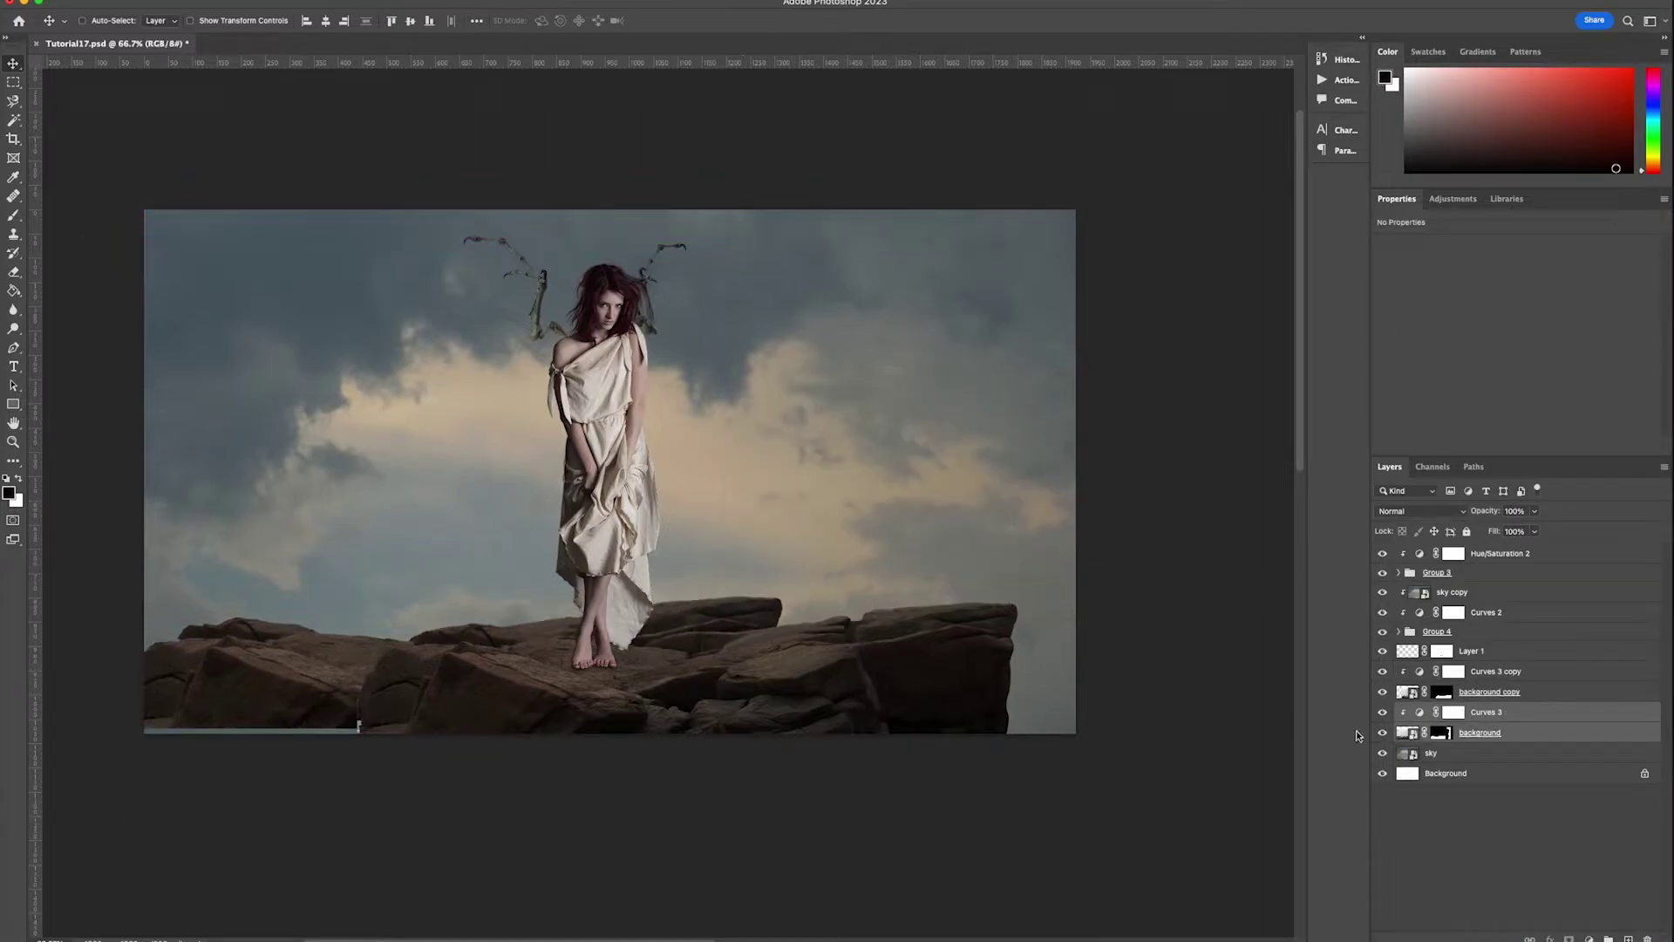
{"action": "key", "text": "ctrl+t"}
{"action": "right_click", "coordinate": [635, 579]}
{"action": "left_click", "coordinate": [676, 809]}
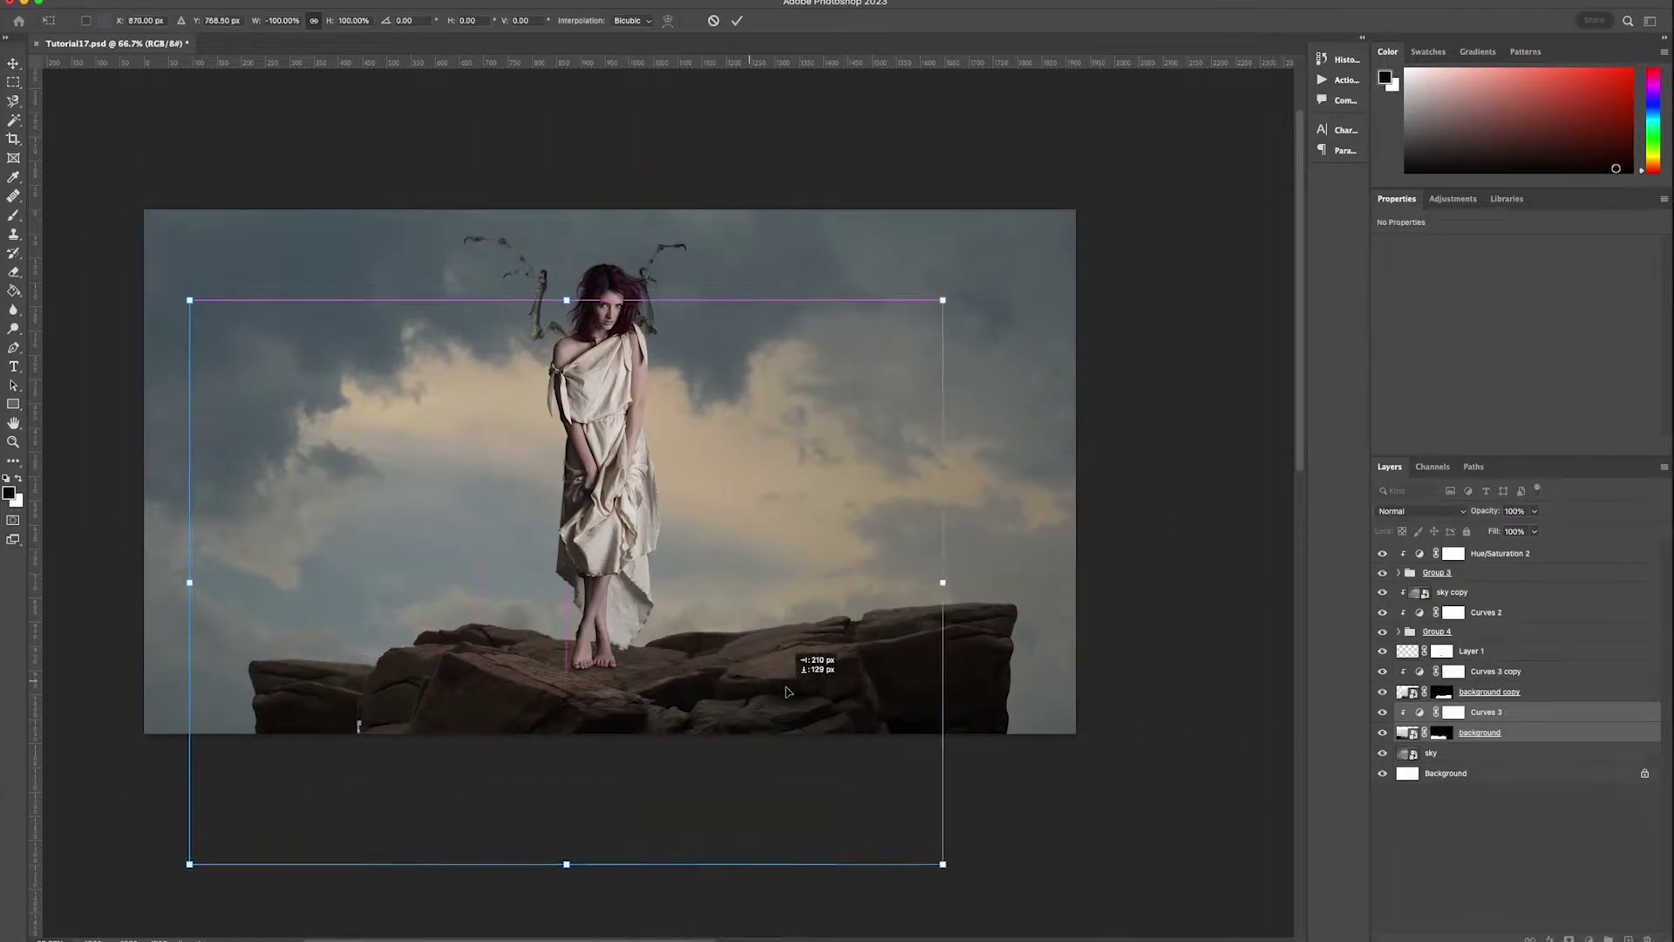
- Enlarge the flipped rocks and position them behind the front rocks, extending to the left edge of the image
{"action": "left_click_drag", "start_coordinate": [961, 820], "coordinate": [1055, 891]}
{"action": "left_click_drag", "start_coordinate": [952, 624], "coordinate": [741, 584]}
{"action": "mouse_move", "coordinate": [904, 589]}
{"action": "left_mouse_down"}
{"action": "mouse_move", "coordinate": [902, 558]}
{"action": "mouse_move", "coordinate": [901, 581]}
{"action": "left_mouse_up"}
{"action": "mouse_move", "coordinate": [753, 635]}
{"action": "left_mouse_down"}
{"action": "mouse_move", "coordinate": [722, 621]}
{"action": "mouse_move", "coordinate": [755, 631]}
{"action": "left_mouse_up"}
{"action": "key", "text": "Return"}
- Group the flipped rocks with their Curves and mask the group to a rectangular selection around the central rocks
{"action": "key", "text": "m"}
{"action": "key", "text": "v"}
{"action": "key", "text": "m"}
{"action": "key", "text": "super+g"}
{"action": "left_click_drag", "start_coordinate": [887, 807], "coordinate": [421, 564]}
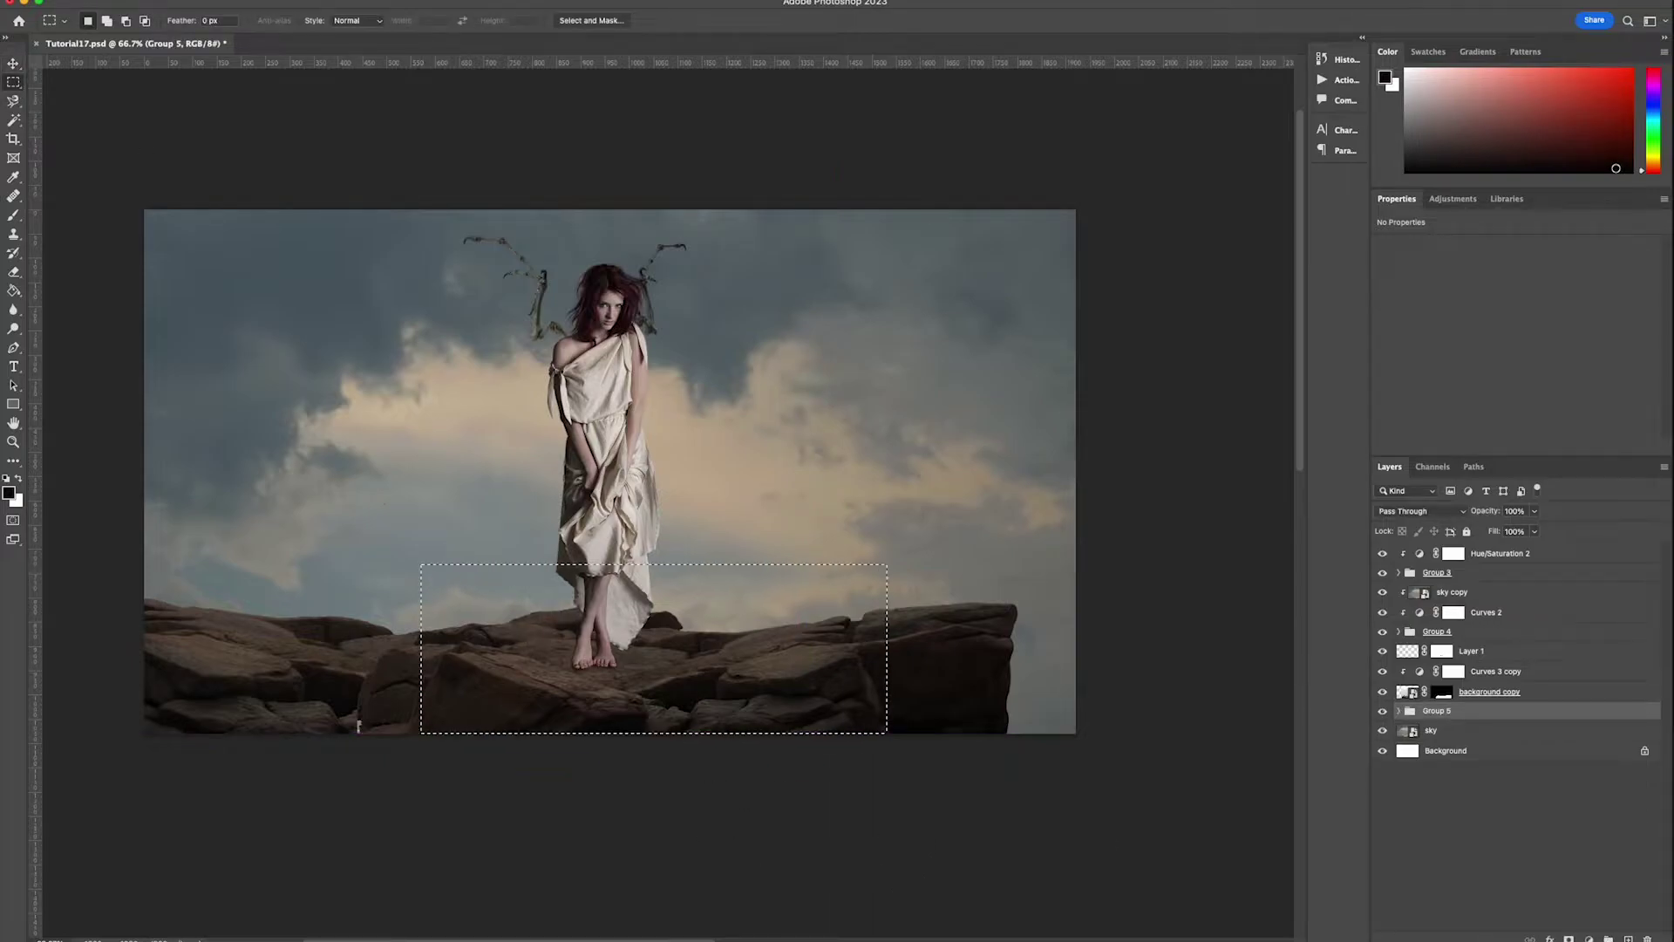
{"action": "left_click", "coordinate": [1569, 938]}
- Paint black on the background copy mask to clean up the left edge of the front rocks
{"action": "key", "text": "b"}
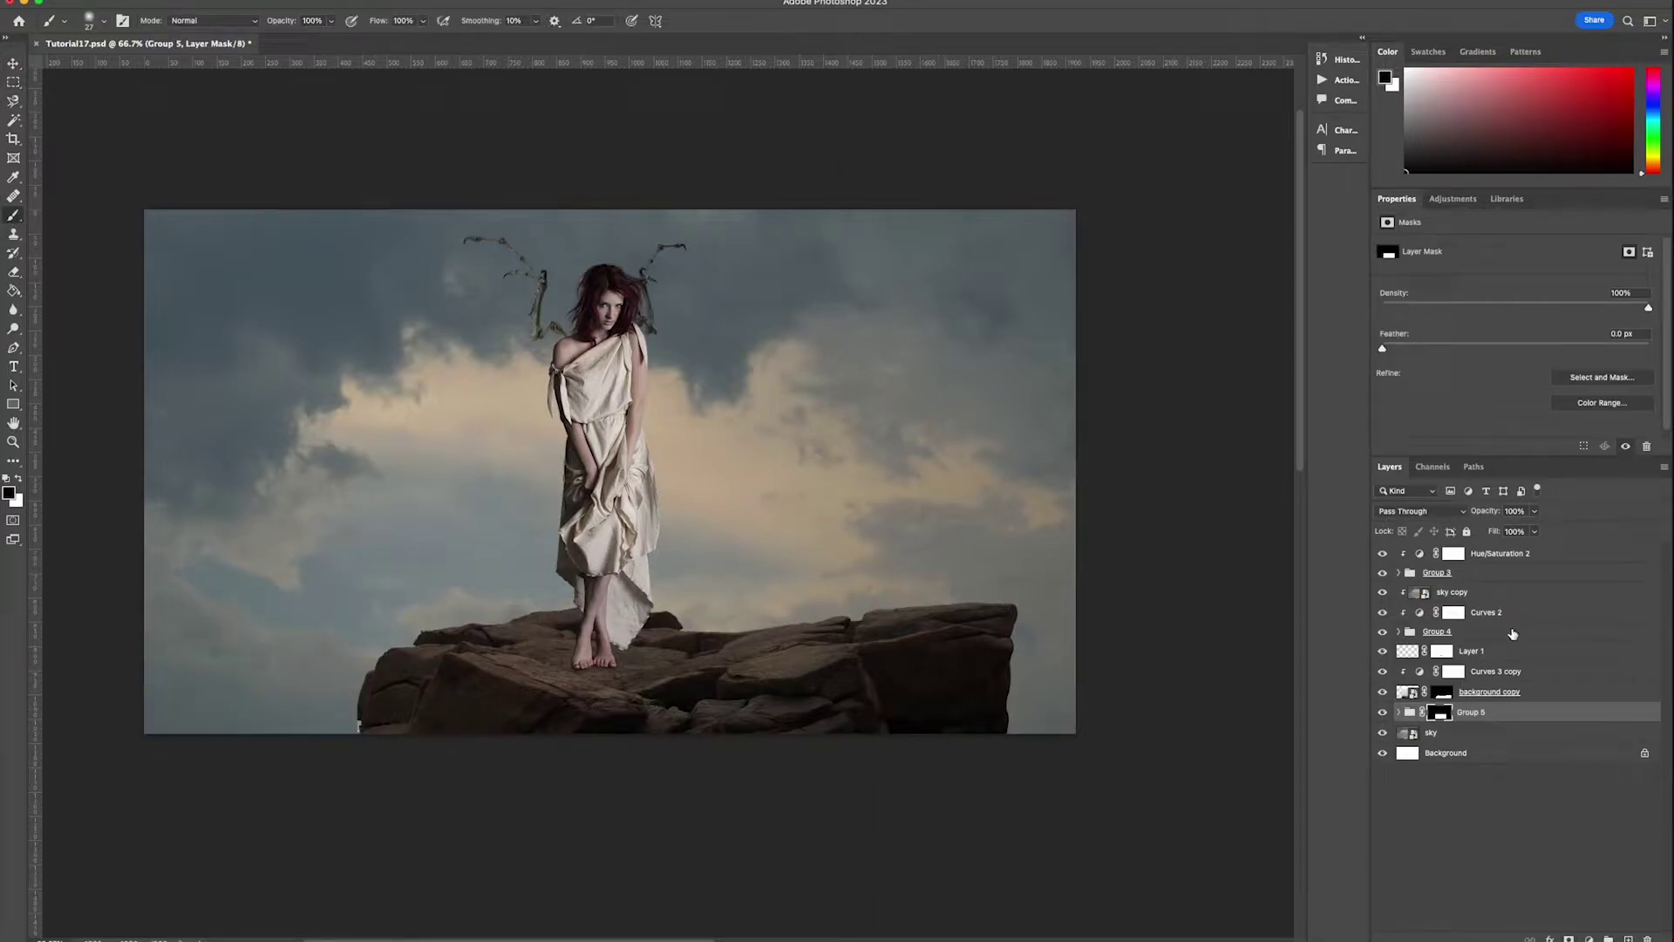
{"action": "left_click", "coordinate": [1444, 691]}
{"action": "left_click_drag", "start_coordinate": [369, 674], "coordinate": [364, 687]}
{"action": "left_click", "coordinate": [103, 21]}
{"action": "left_click", "coordinate": [106, 232]}
{"action": "left_click", "coordinate": [365, 661]}
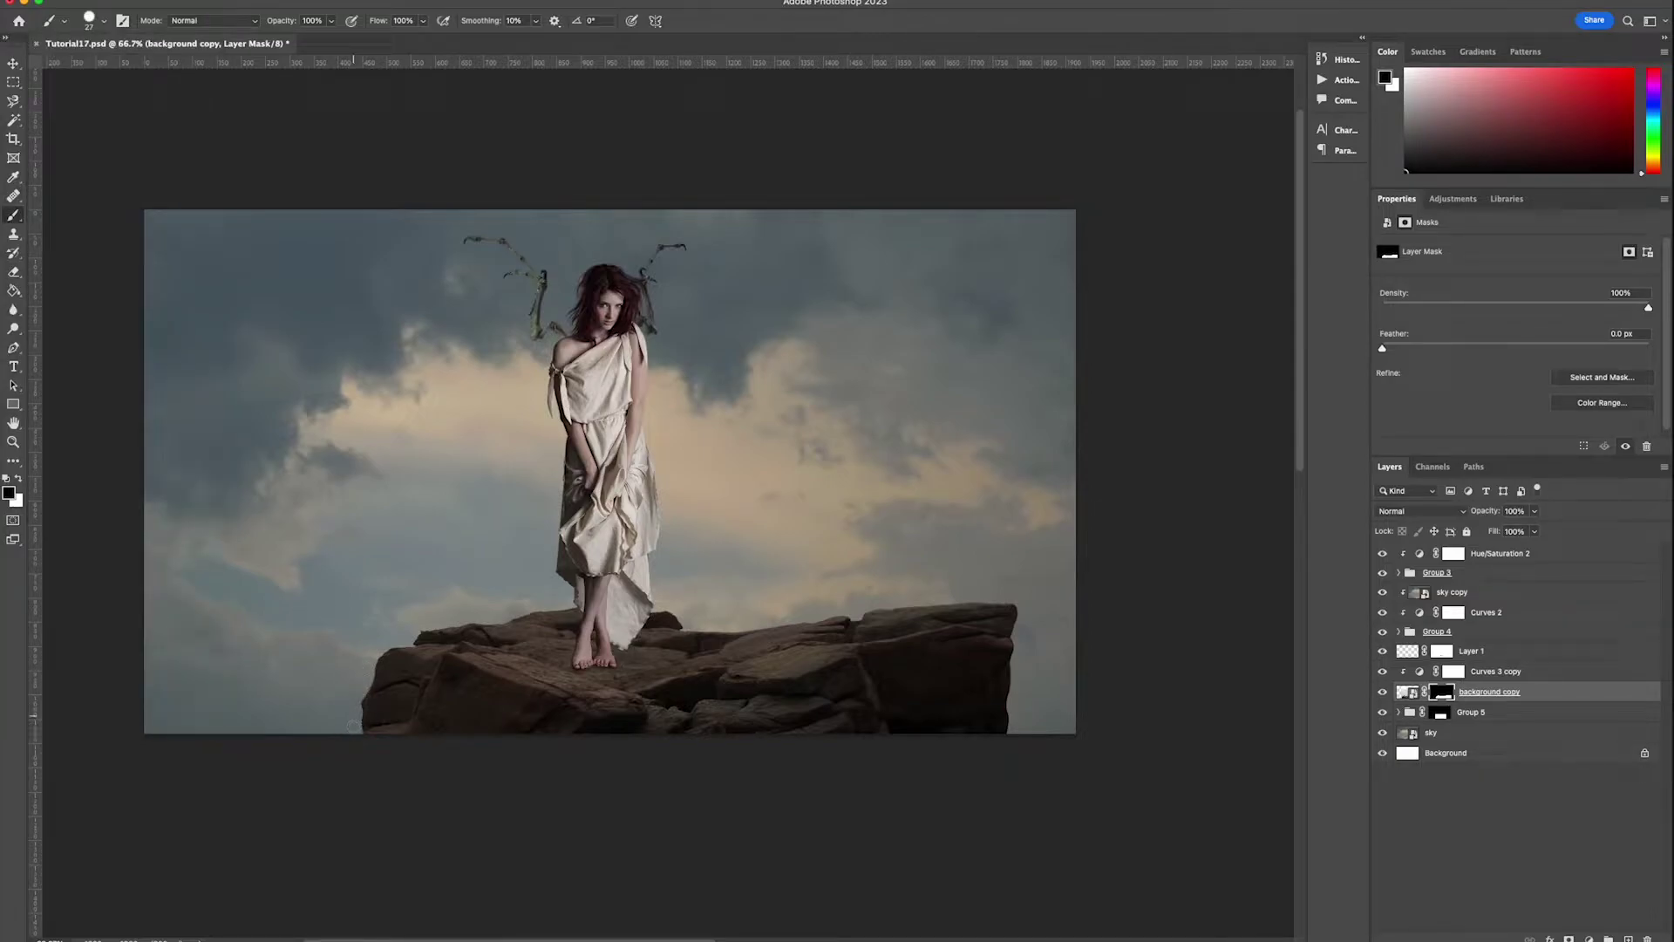
{"action": "left_click", "coordinate": [1439, 711]}
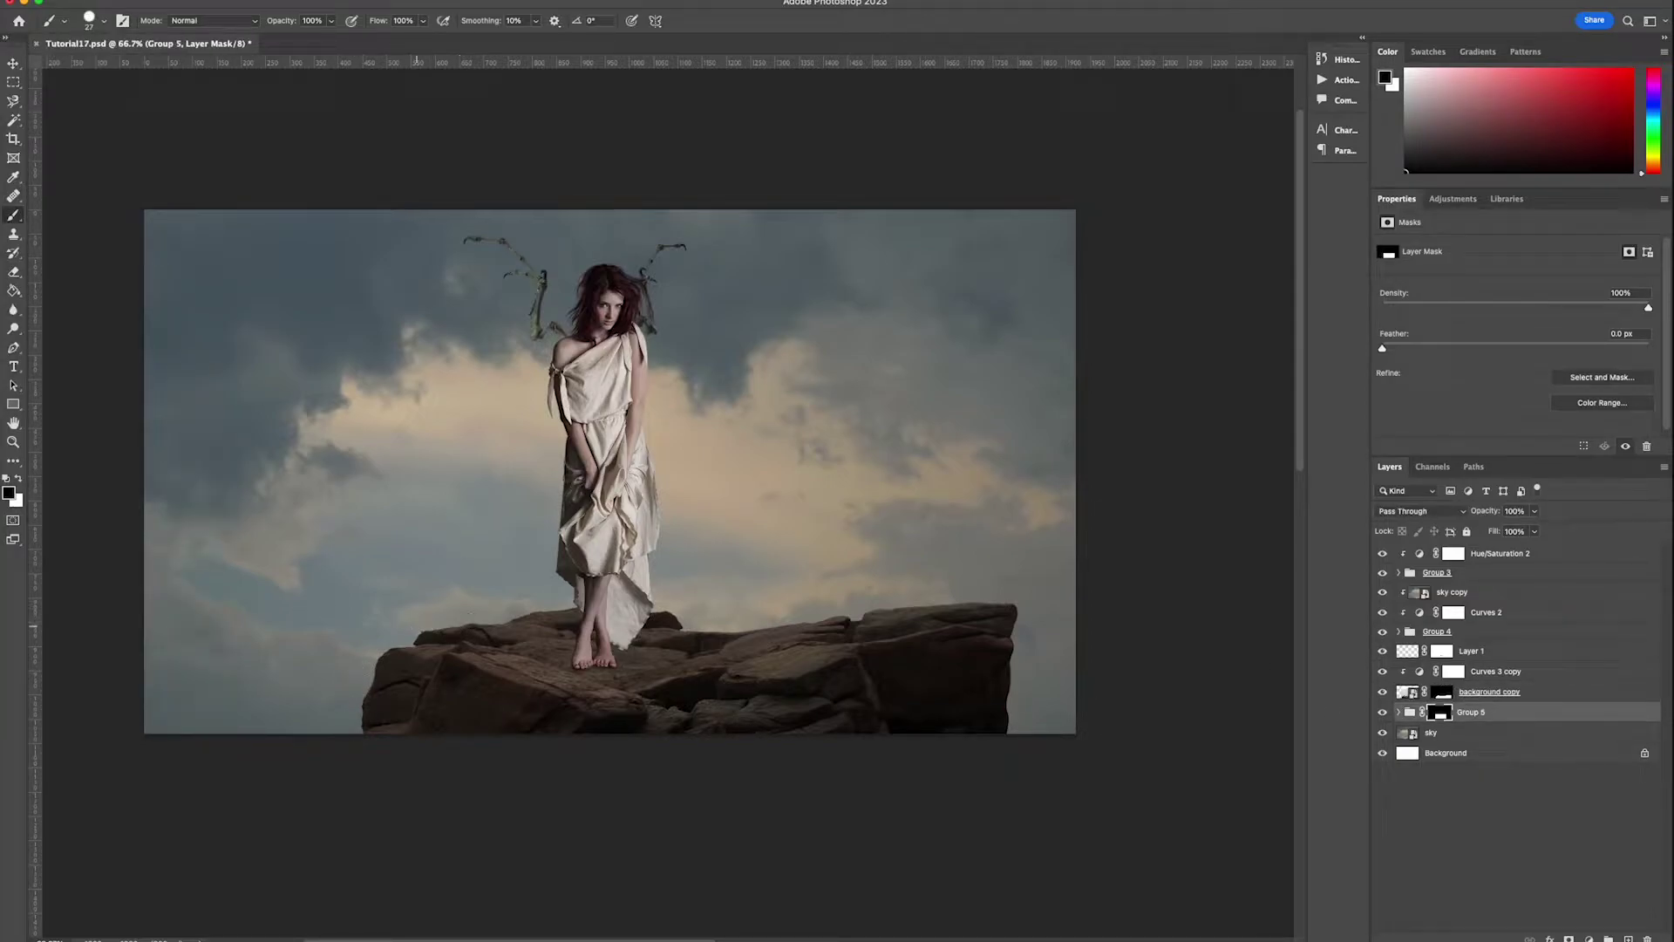
{"action": "key", "text": "v"}
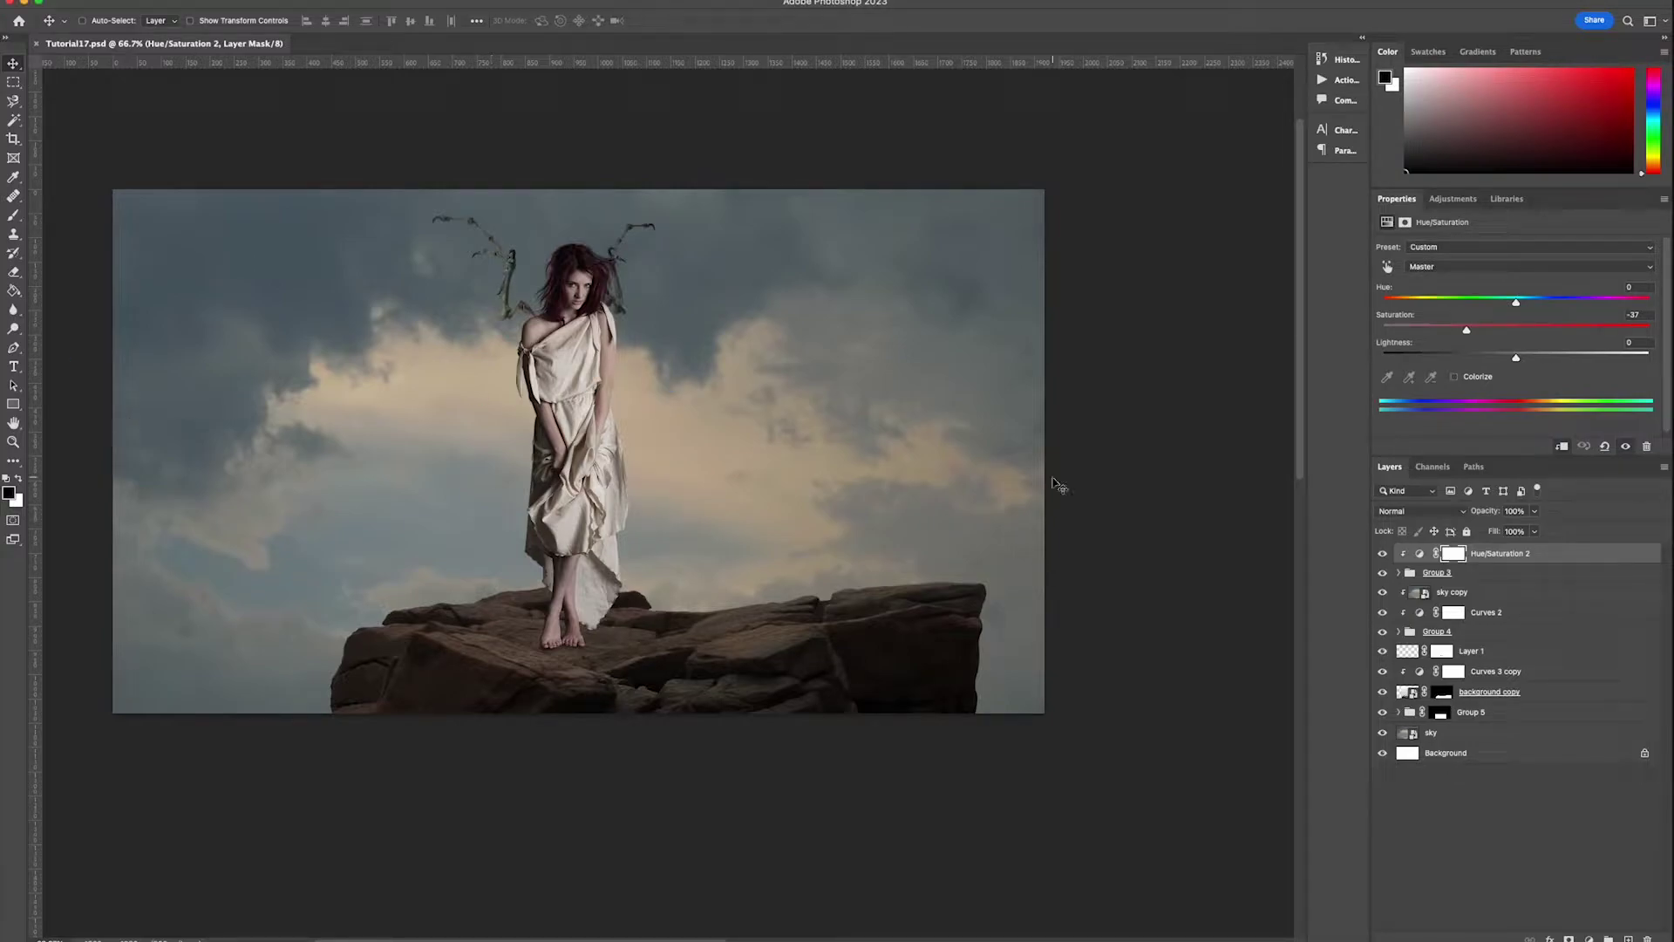
- Place the cross1 image above Group 5, scale it down and position it behind the model's head and shoulders
{"action": "left_click", "coordinate": [1500, 676]}
{"action": "left_click", "coordinate": [1485, 713]}
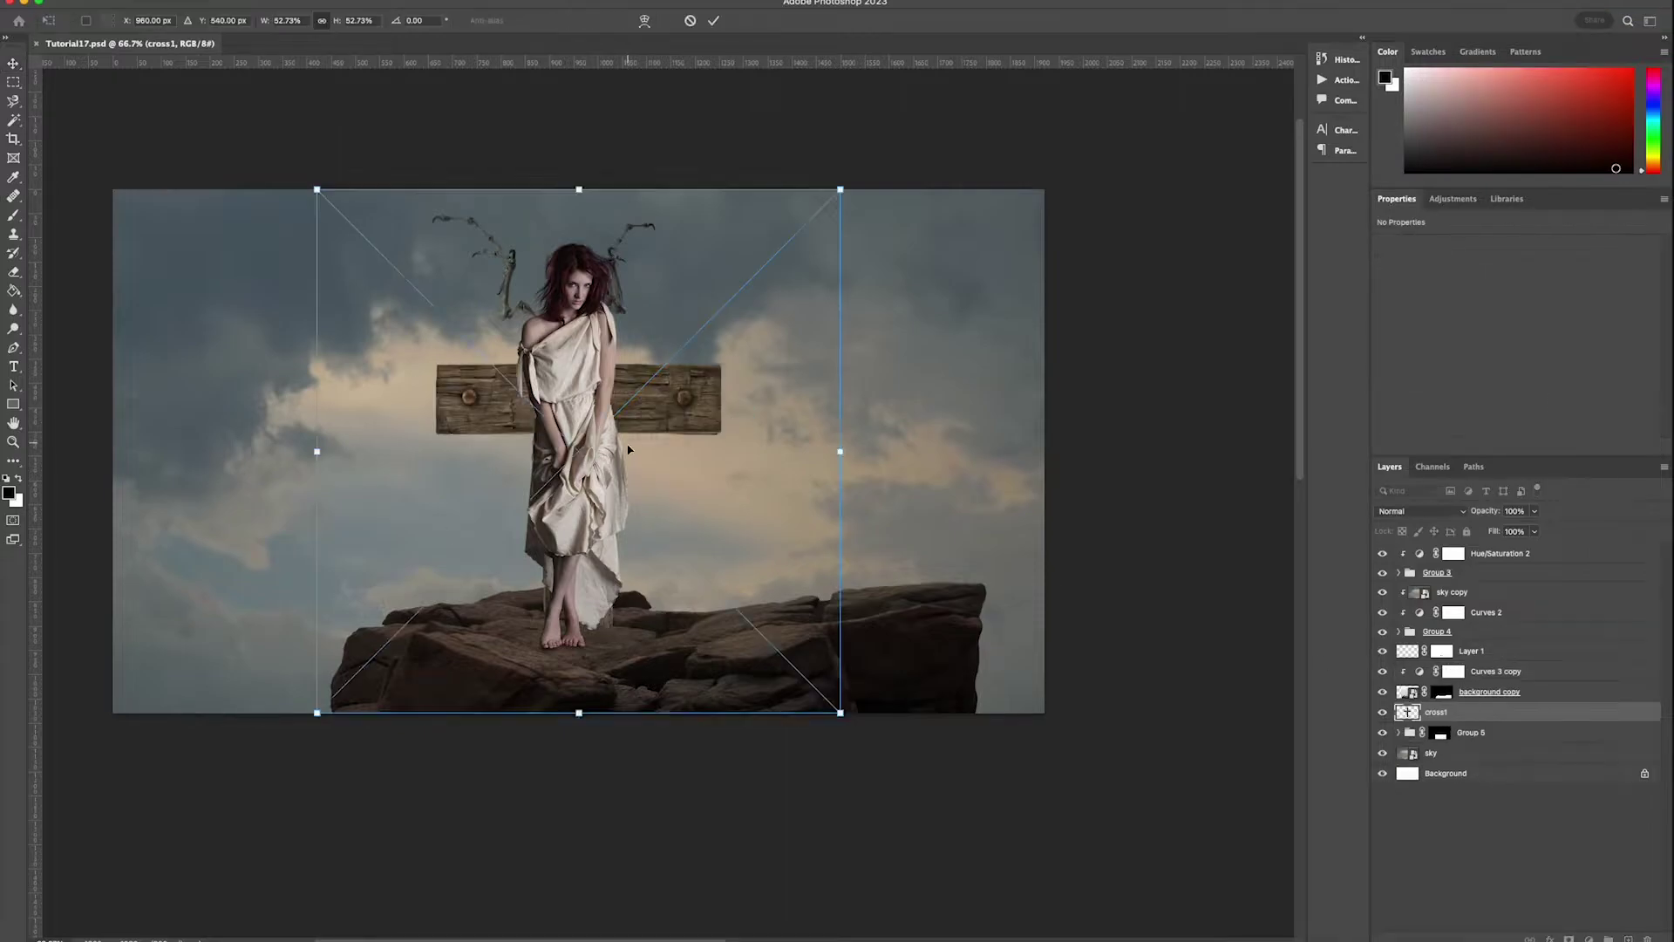
{"action": "left_click_drag", "start_coordinate": [628, 452], "coordinate": [627, 393]}
{"action": "left_click_drag", "start_coordinate": [840, 392], "coordinate": [778, 395]}
{"action": "left_click_drag", "start_coordinate": [708, 395], "coordinate": [703, 375]}
{"action": "key", "text": "Return"}
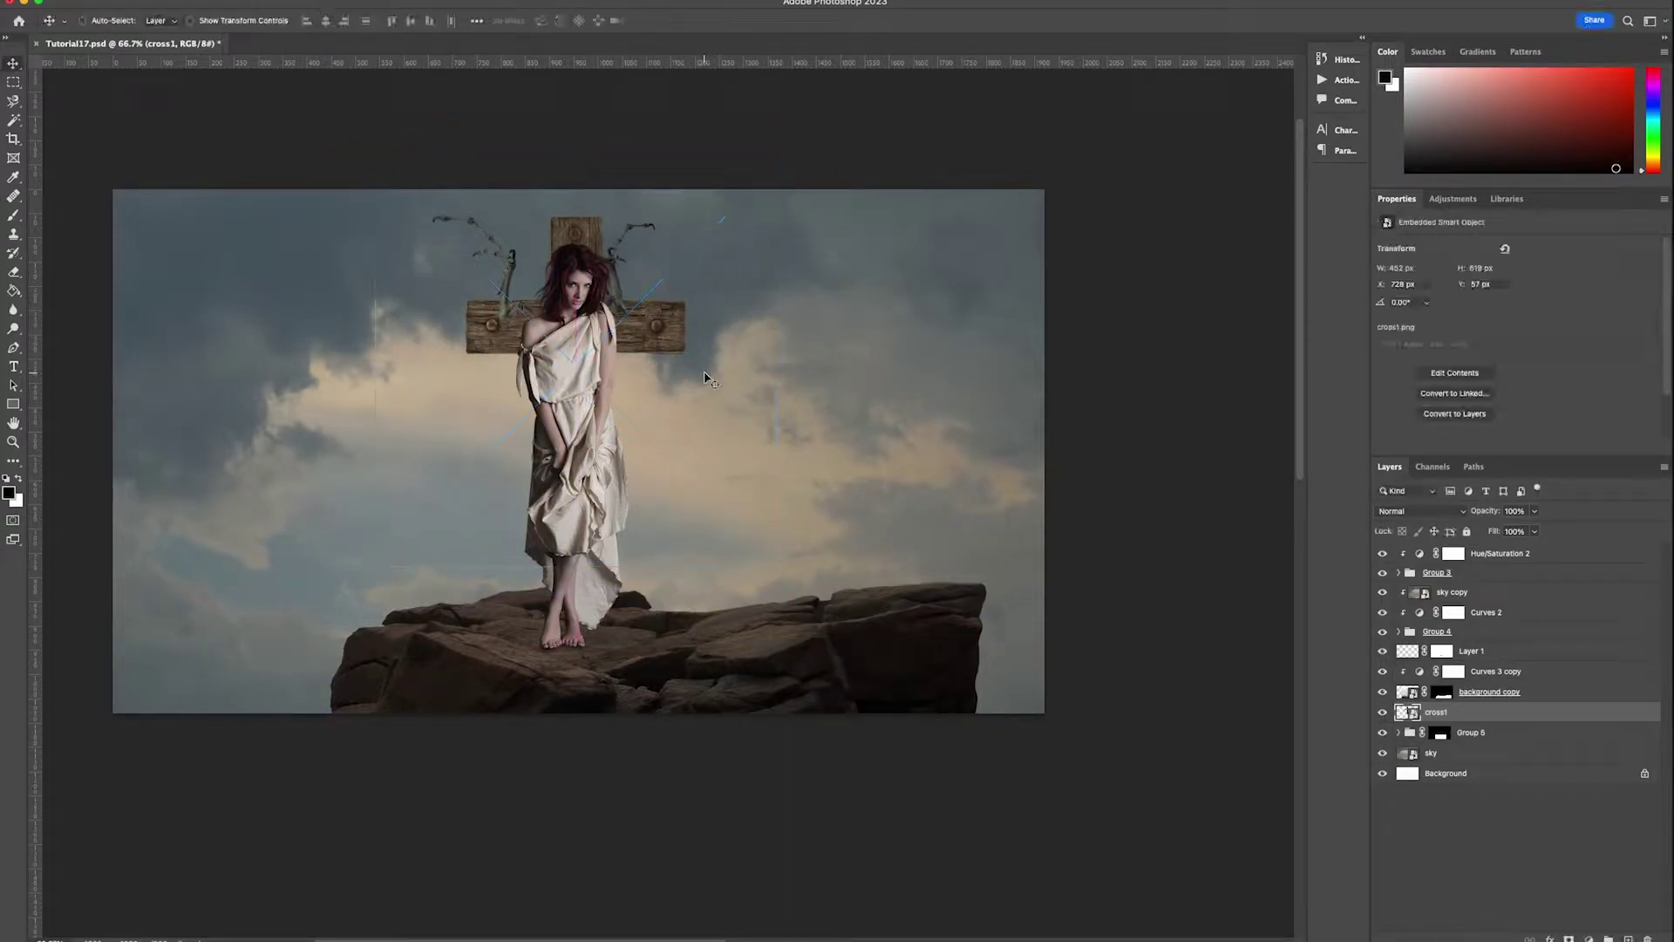
- Place the cross2 image above Group 5, scale it down and align it below cross1 behind the model
{"action": "left_click", "coordinate": [1501, 735]}
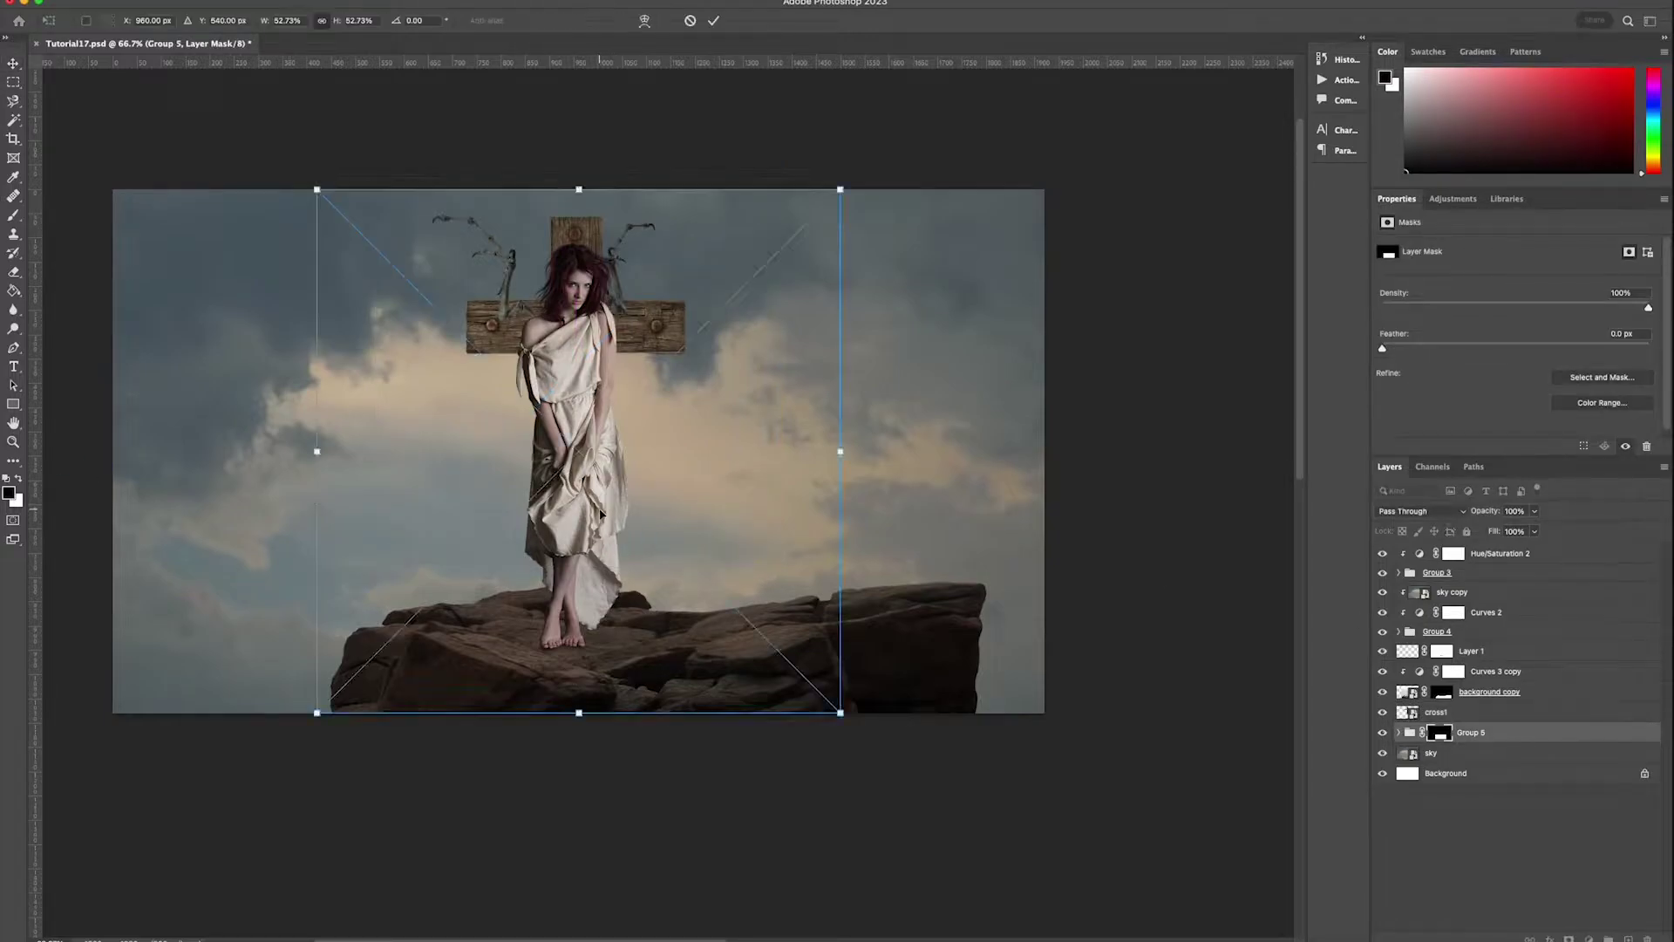
{"action": "left_click_drag", "start_coordinate": [576, 436], "coordinate": [575, 492]}
{"action": "left_click_drag", "start_coordinate": [840, 505], "coordinate": [783, 505]}
{"action": "key", "text": "Return"}
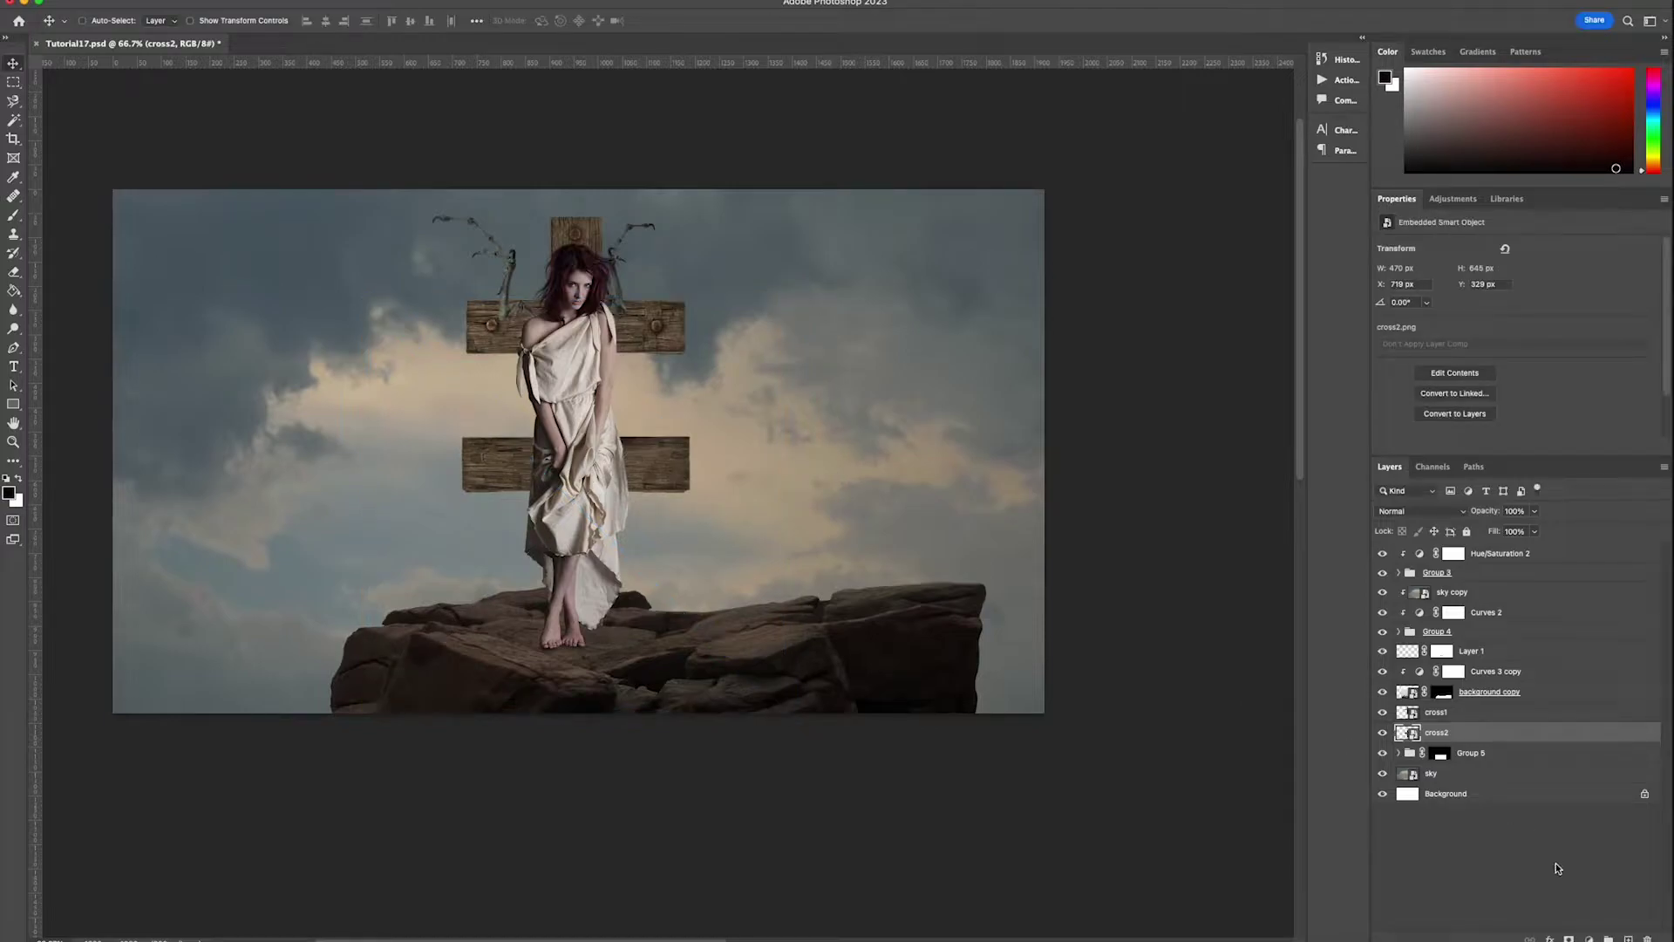
- Add a mask to cross2 and paint out its visible lower crossbeam beside the model
{"action": "left_click", "coordinate": [1569, 939]}
{"action": "key", "text": "b"}
{"action": "mouse_move", "coordinate": [708, 453]}
{"action": "left_mouse_down"}
{"action": "mouse_move", "coordinate": [390, 477]}
{"action": "mouse_move", "coordinate": [803, 464]}
{"action": "left_mouse_up"}
{"action": "key", "text": "v"}
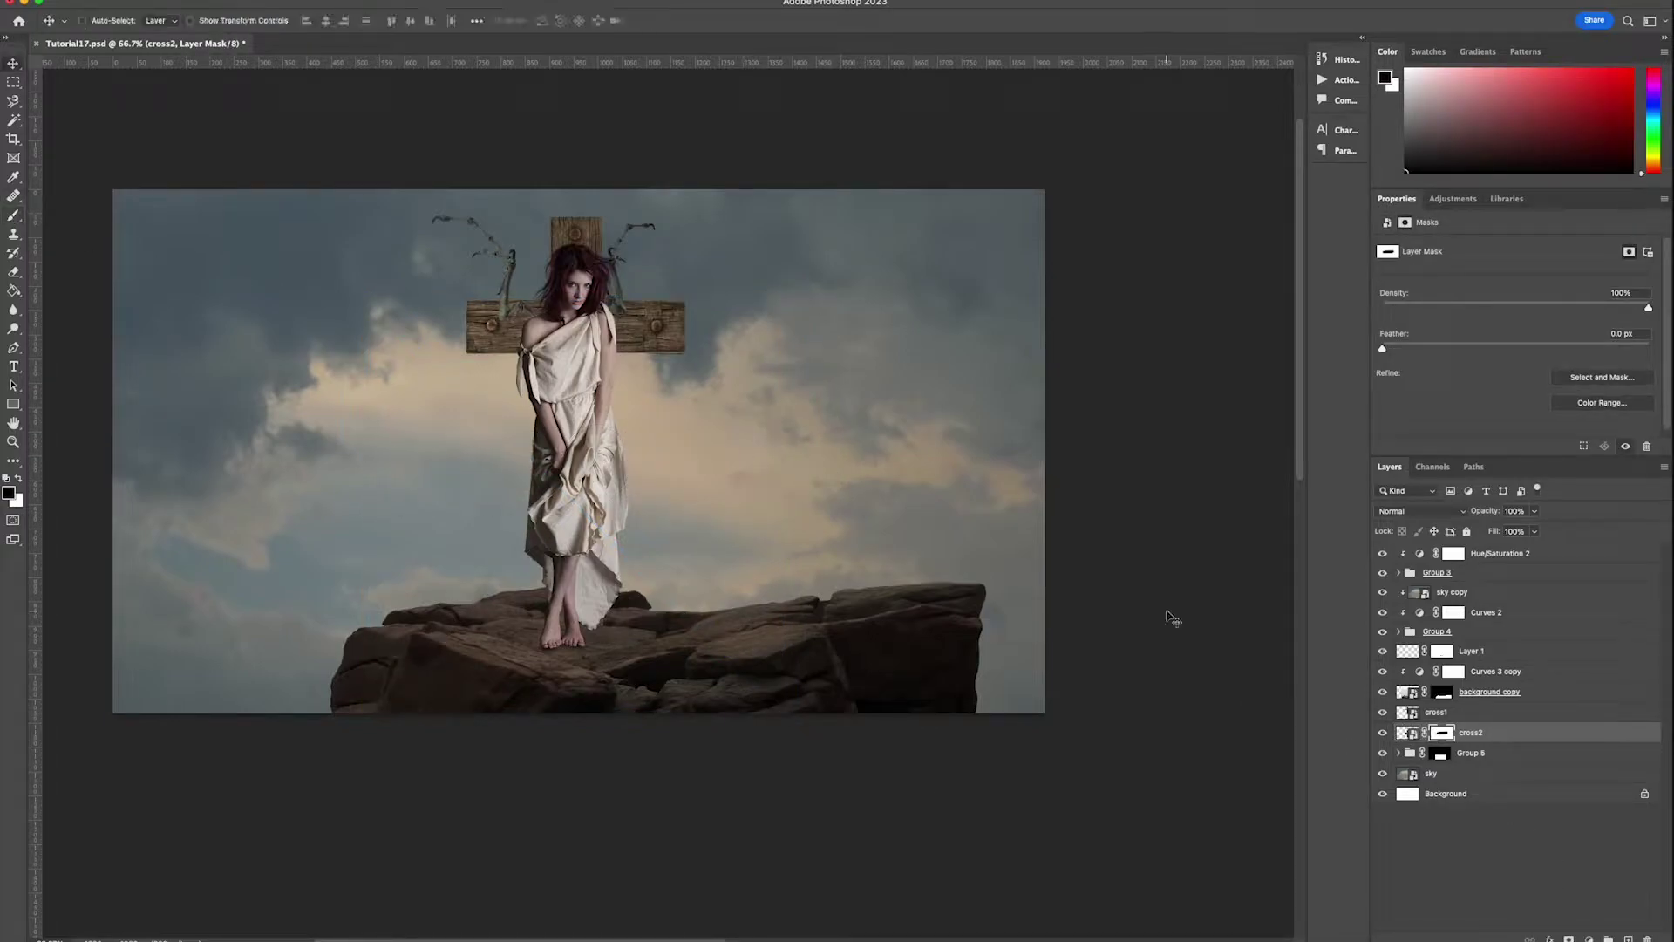
- Group cross1 and cross2, then darken the group with a clipped Curves adjustment
{"action": "left_click", "coordinate": [1501, 715], "text": "shift"}
{"action": "key", "text": "super+g"}
{"action": "left_click", "coordinate": [1589, 938]}
{"action": "left_click", "coordinate": [1606, 695]}
{"action": "right_click", "coordinate": [1526, 712]}
{"action": "left_click", "coordinate": [1577, 548]}
{"action": "left_click_drag", "start_coordinate": [1547, 347], "coordinate": [1548, 382]}
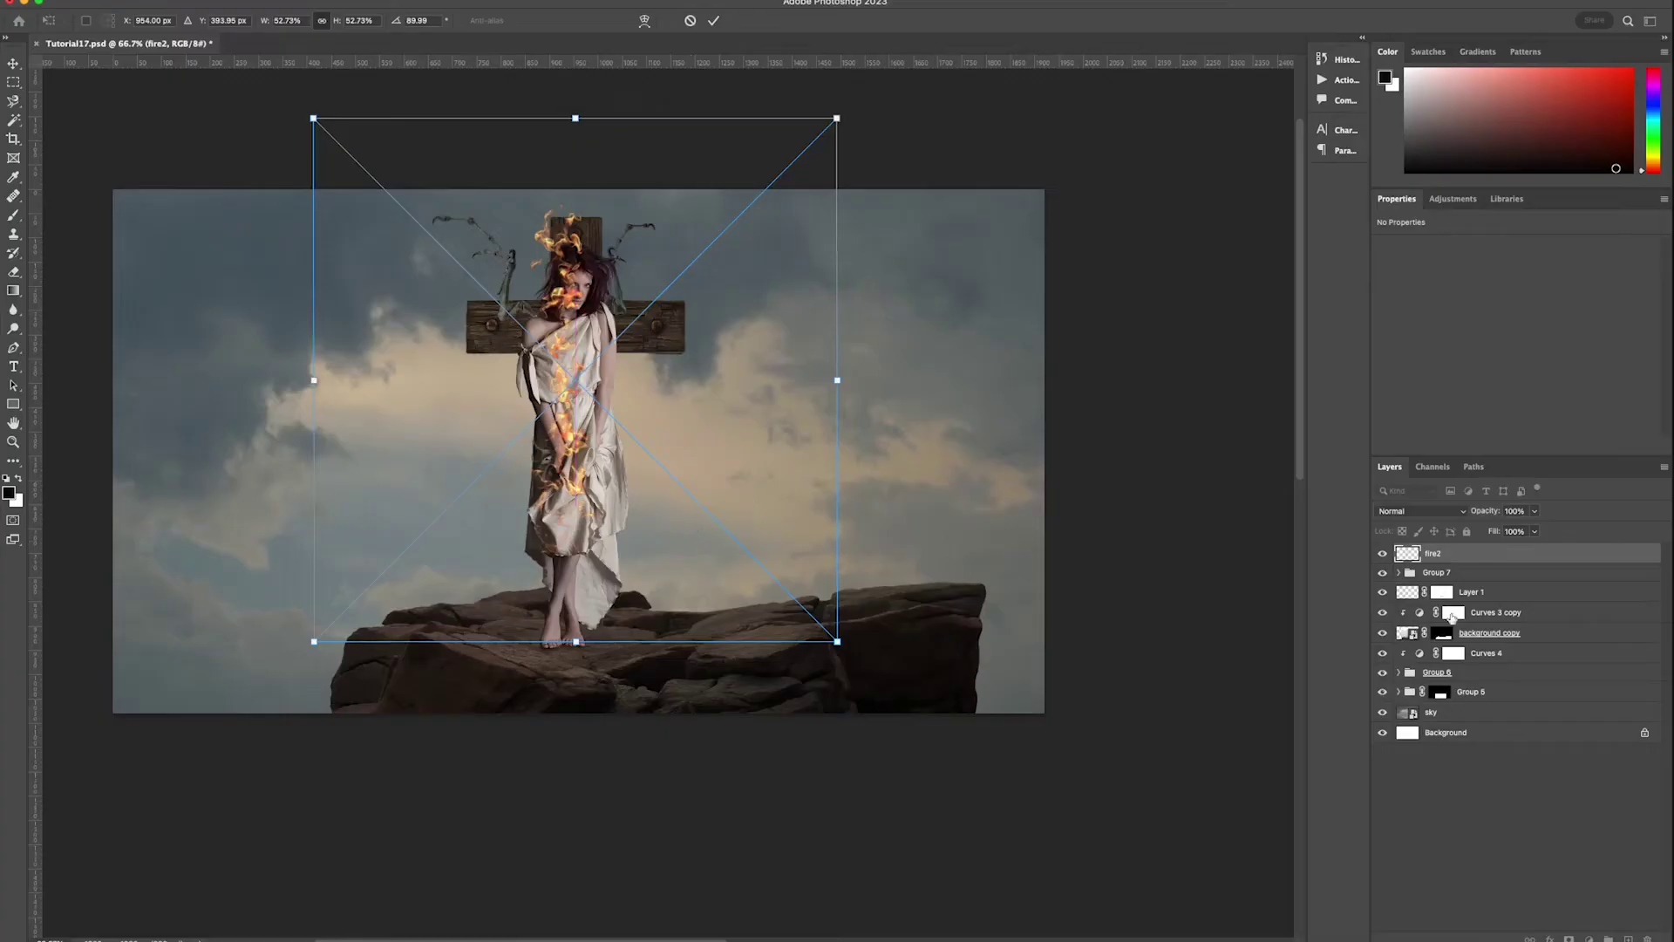
- Place the vertically rotated fire2 image above Curves 4, behind the model, and duplicate it
{"action": "key", "text": "Return"}
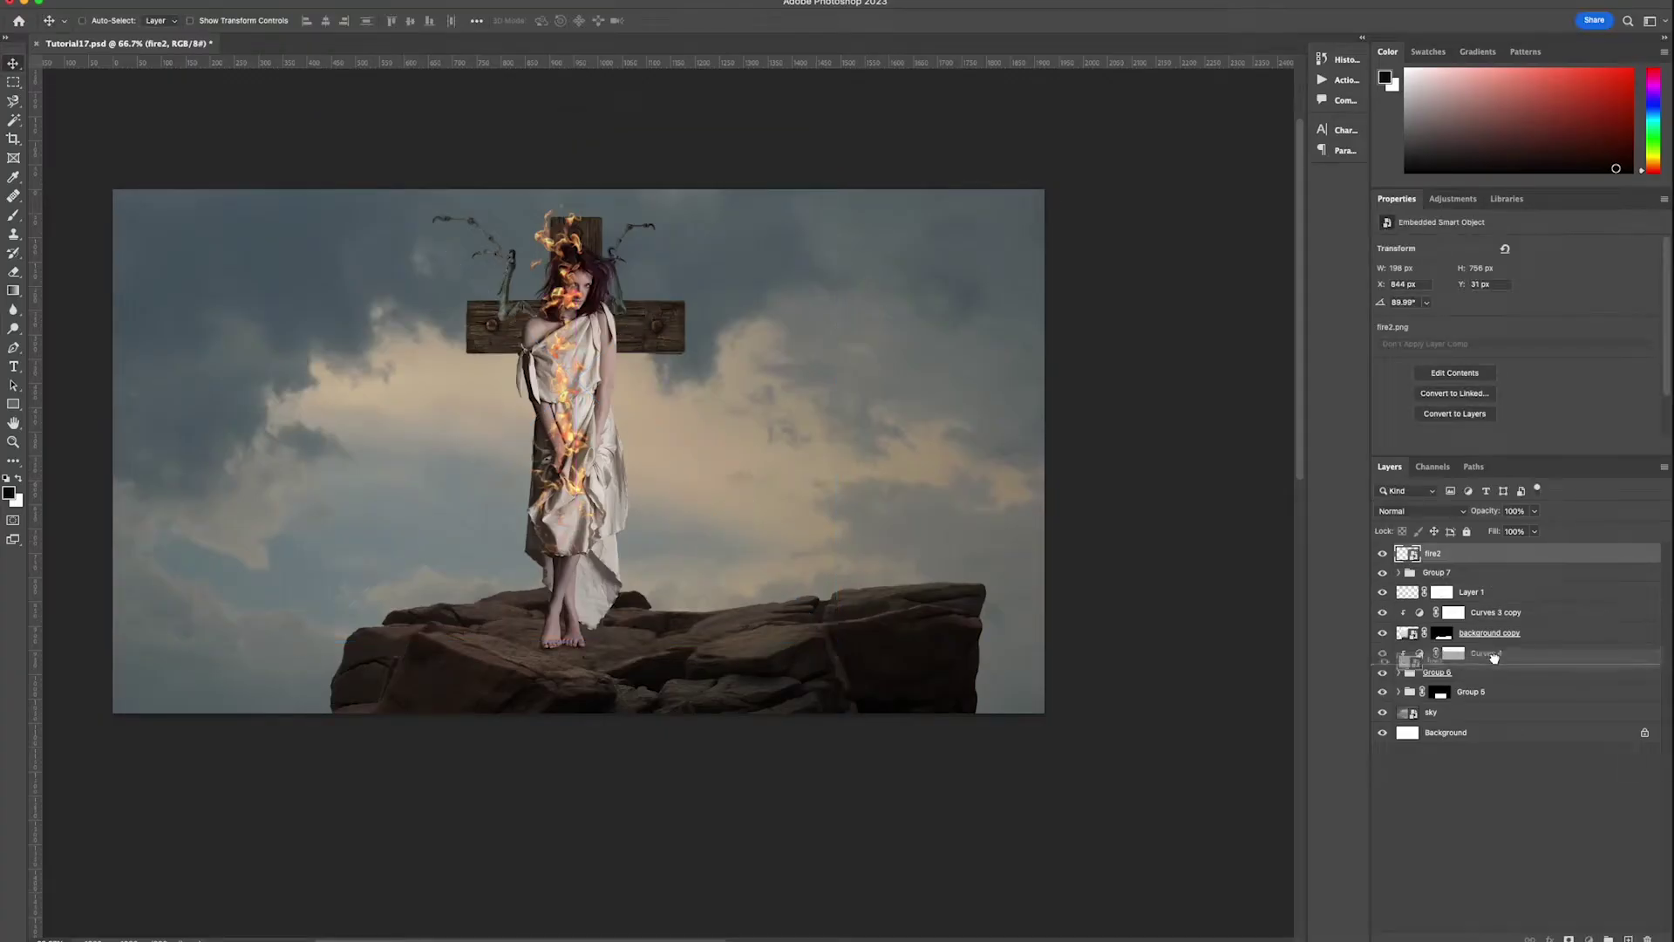
{"action": "right_click", "coordinate": [1469, 634]}
{"action": "left_click", "coordinate": [1529, 269]}
{"action": "key", "text": "Return"}
- Rotate the fire2 copy to the opposite direction and position it on the cross behind the model
{"action": "key", "text": "ctrl+t"}
{"action": "left_click_drag", "start_coordinate": [926, 523], "coordinate": [410, 326]}
{"action": "left_click_drag", "start_coordinate": [611, 427], "coordinate": [629, 484]}
{"action": "left_click_drag", "start_coordinate": [790, 490], "coordinate": [786, 457]}
{"action": "key", "text": "Return"}
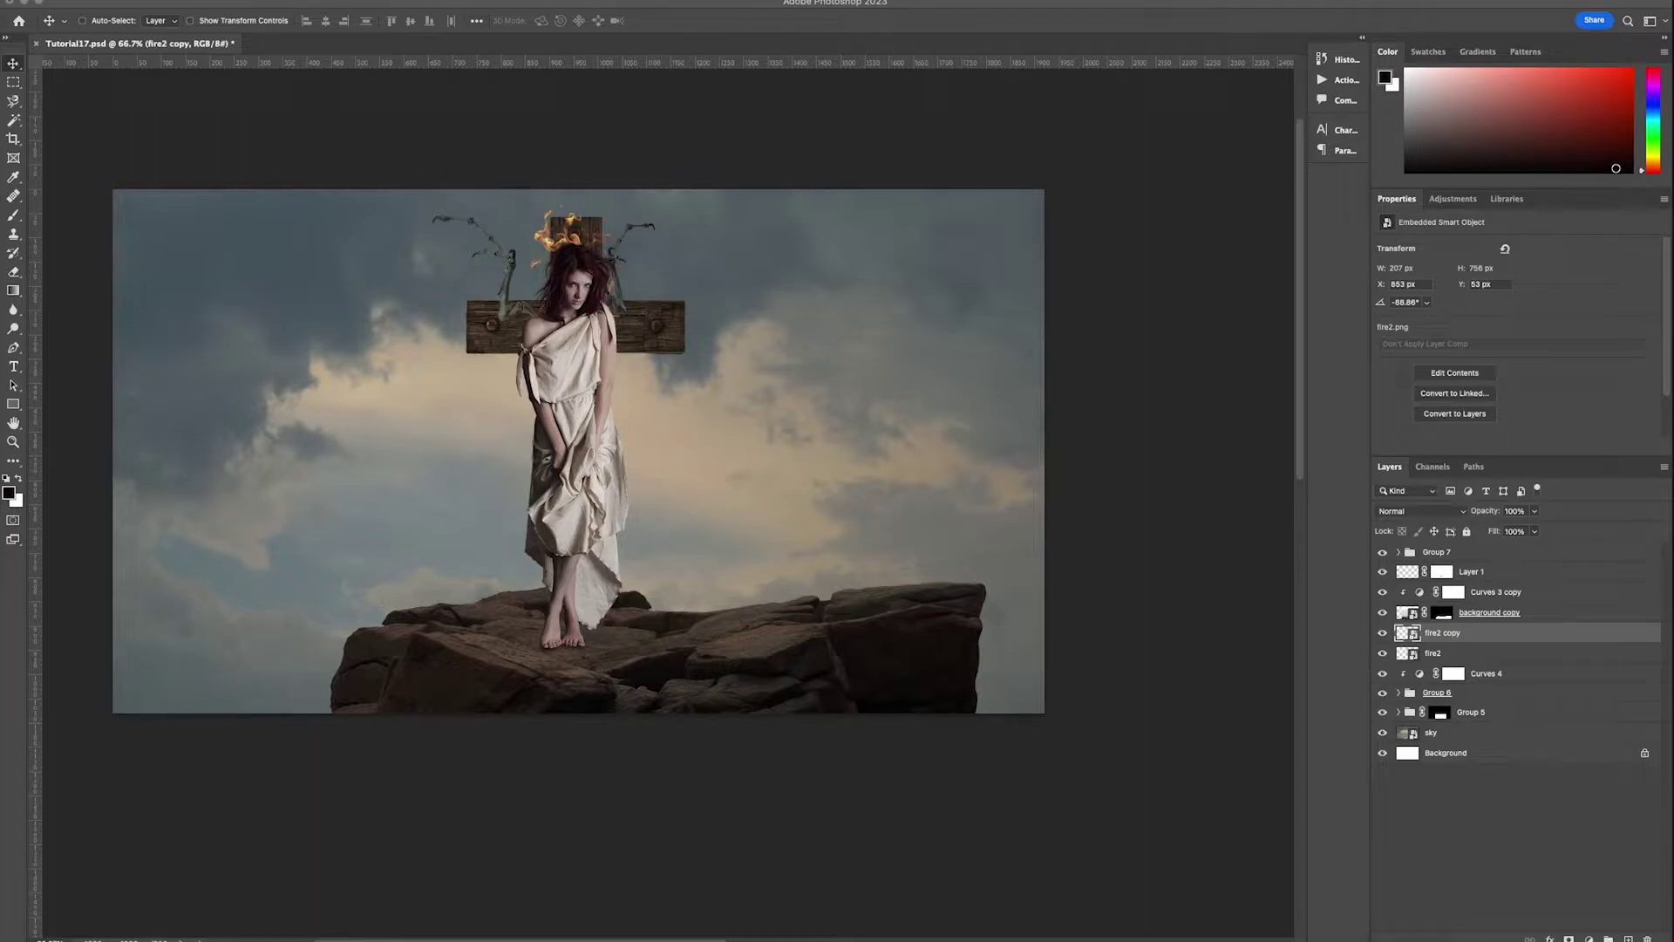
- Scale the fire4 image to about 33% and set its flames along the top of the cross's arms
{"action": "left_click_drag", "start_coordinate": [301, 404], "coordinate": [414, 400]}
{"action": "left_click_drag", "start_coordinate": [840, 451], "coordinate": [645, 453]}
{"action": "left_click_drag", "start_coordinate": [575, 486], "coordinate": [681, 303]}
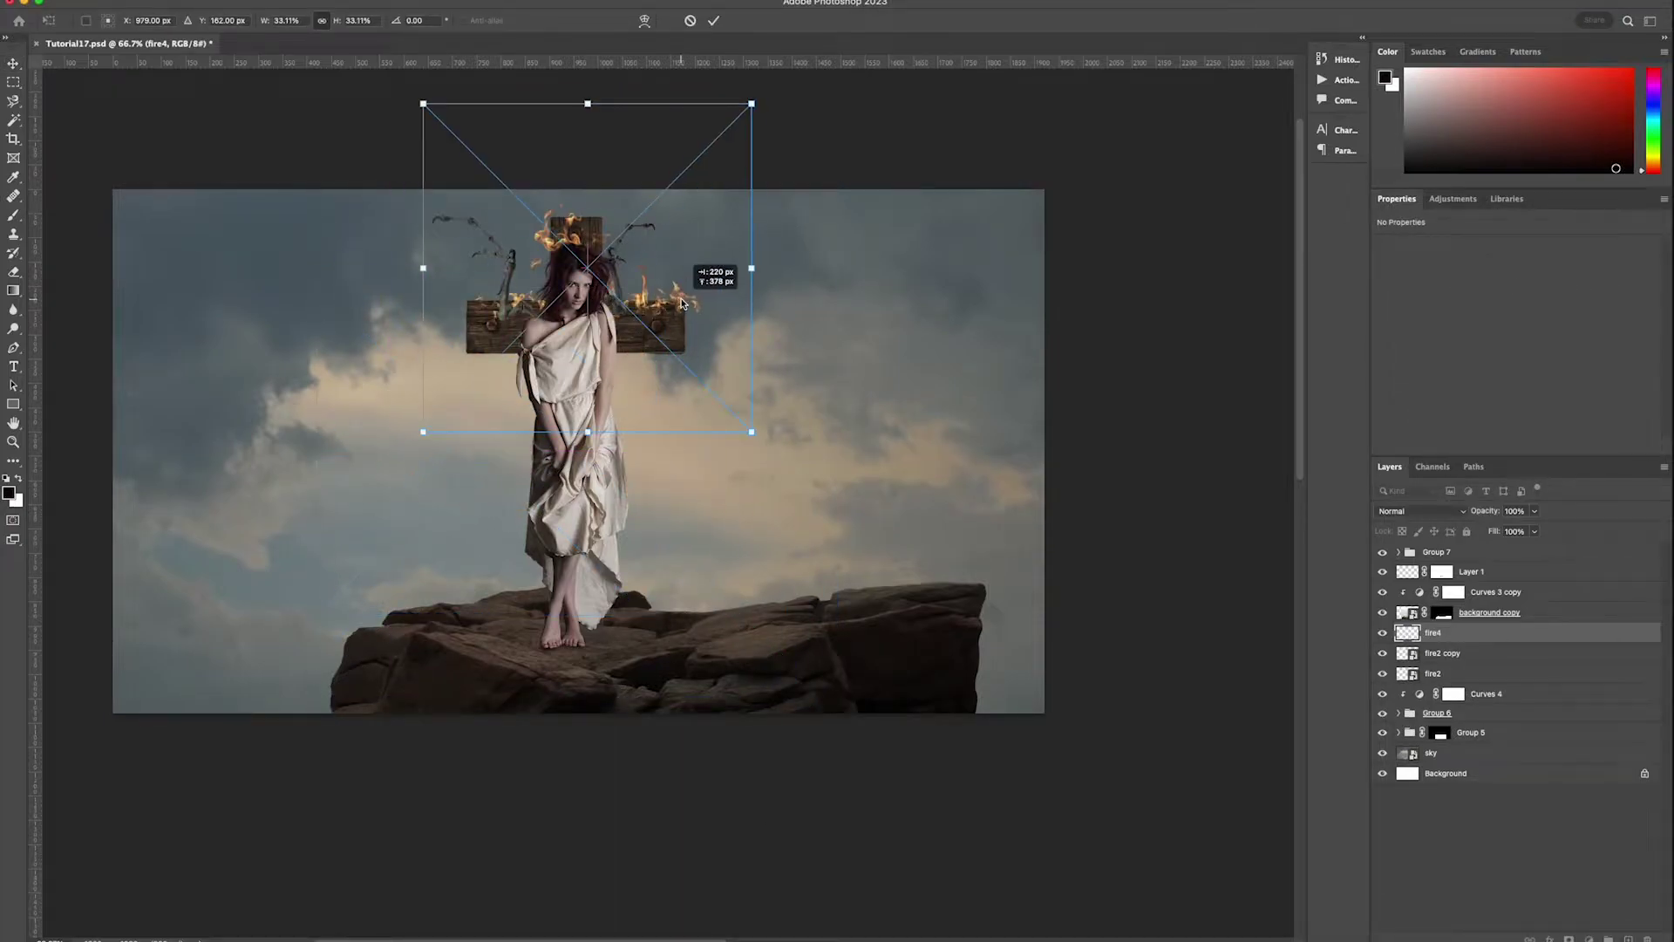
{"action": "key", "text": "Return"}
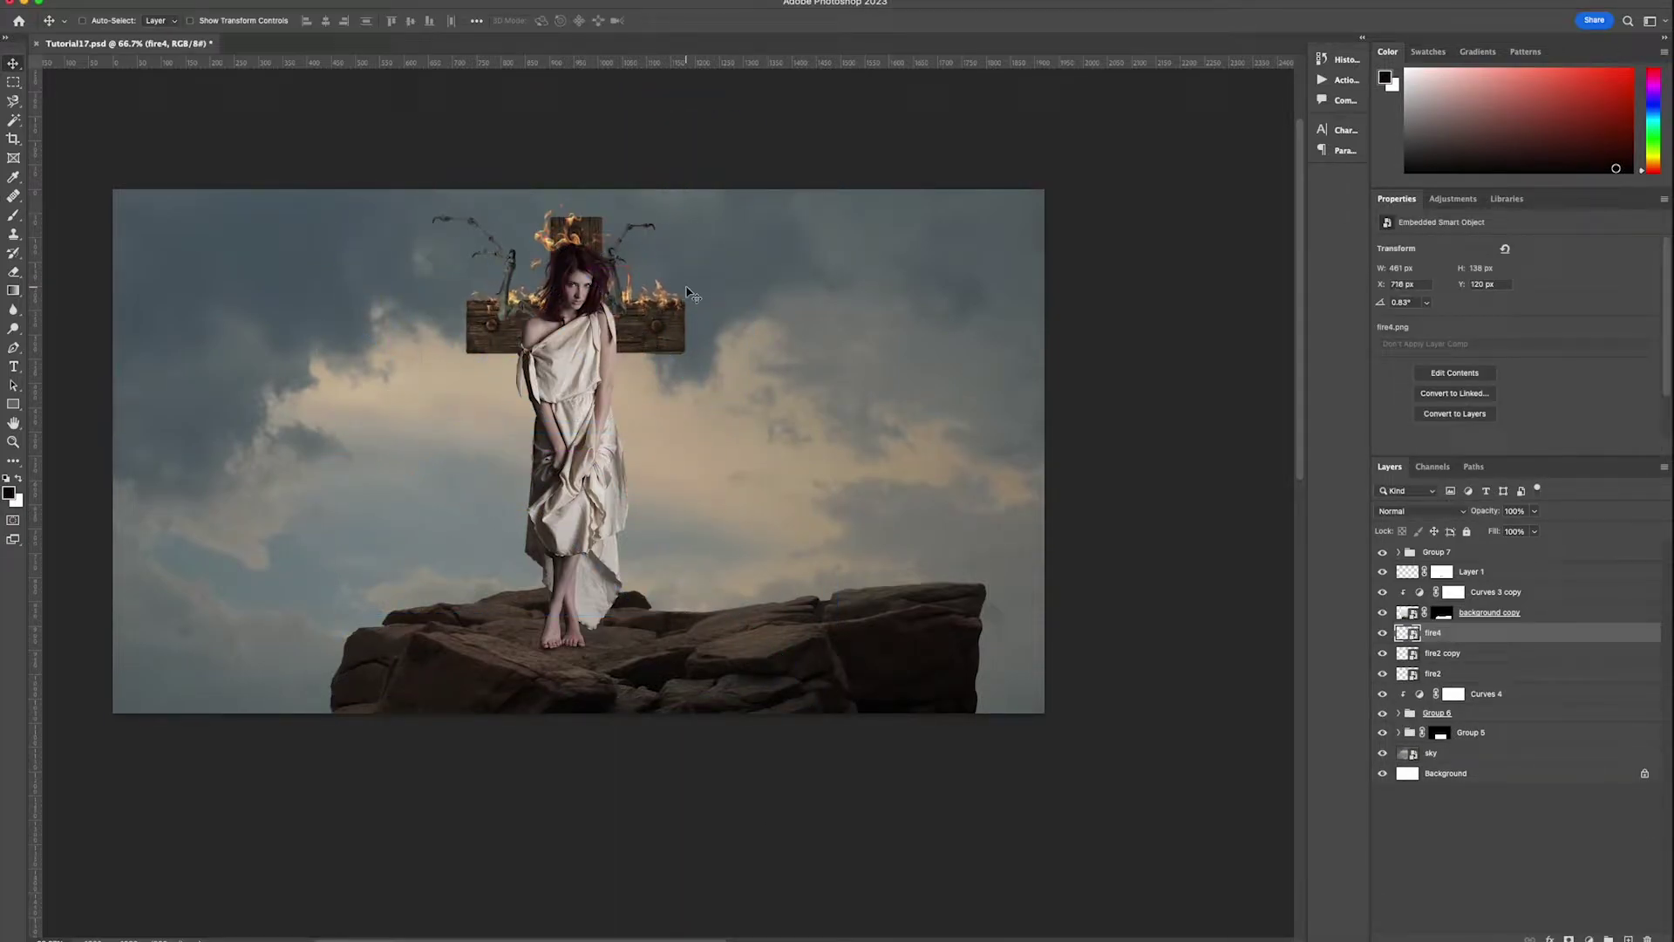
{"action": "key", "text": "Down"}
{"action": "key", "text": "Down"}
{"action": "key", "text": "Down"}
{"action": "key", "text": "Down"}
{"action": "key", "text": "Down"}
- Move all layers from Group 7 to Group 5 down together by about 40 px
{"action": "left_click", "coordinate": [1482, 553]}
{"action": "left_click", "coordinate": [1485, 732], "text": "shift"}
{"action": "left_click_drag", "start_coordinate": [870, 479], "coordinate": [870, 498]}
{"action": "left_click", "coordinate": [1487, 732]}
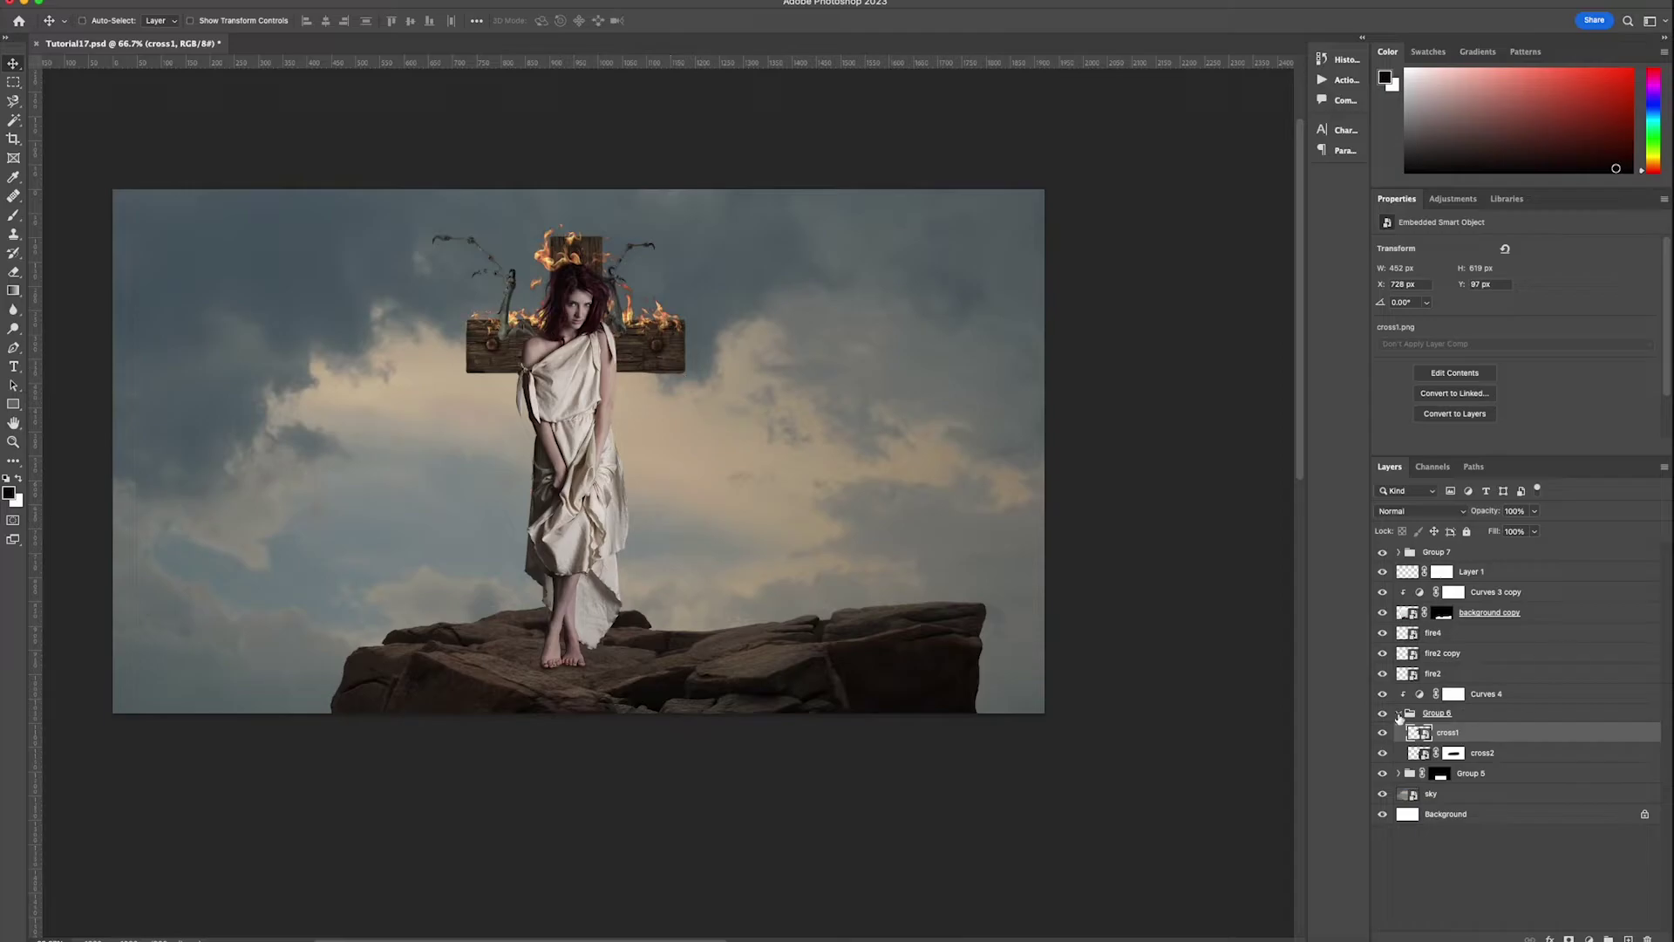
- Create a new layer above Curves 4 and clip it to the cross group
{"action": "left_click", "coordinate": [1503, 694]}
{"action": "key", "text": "super+shift+alt+n"}
{"action": "right_click", "coordinate": [1503, 697]}
{"action": "left_click", "coordinate": [1537, 547]}
- Set the foreground colour to orange and brush a fire glow along the top of the cross on Layer 2
{"action": "left_click", "coordinate": [16, 216]}
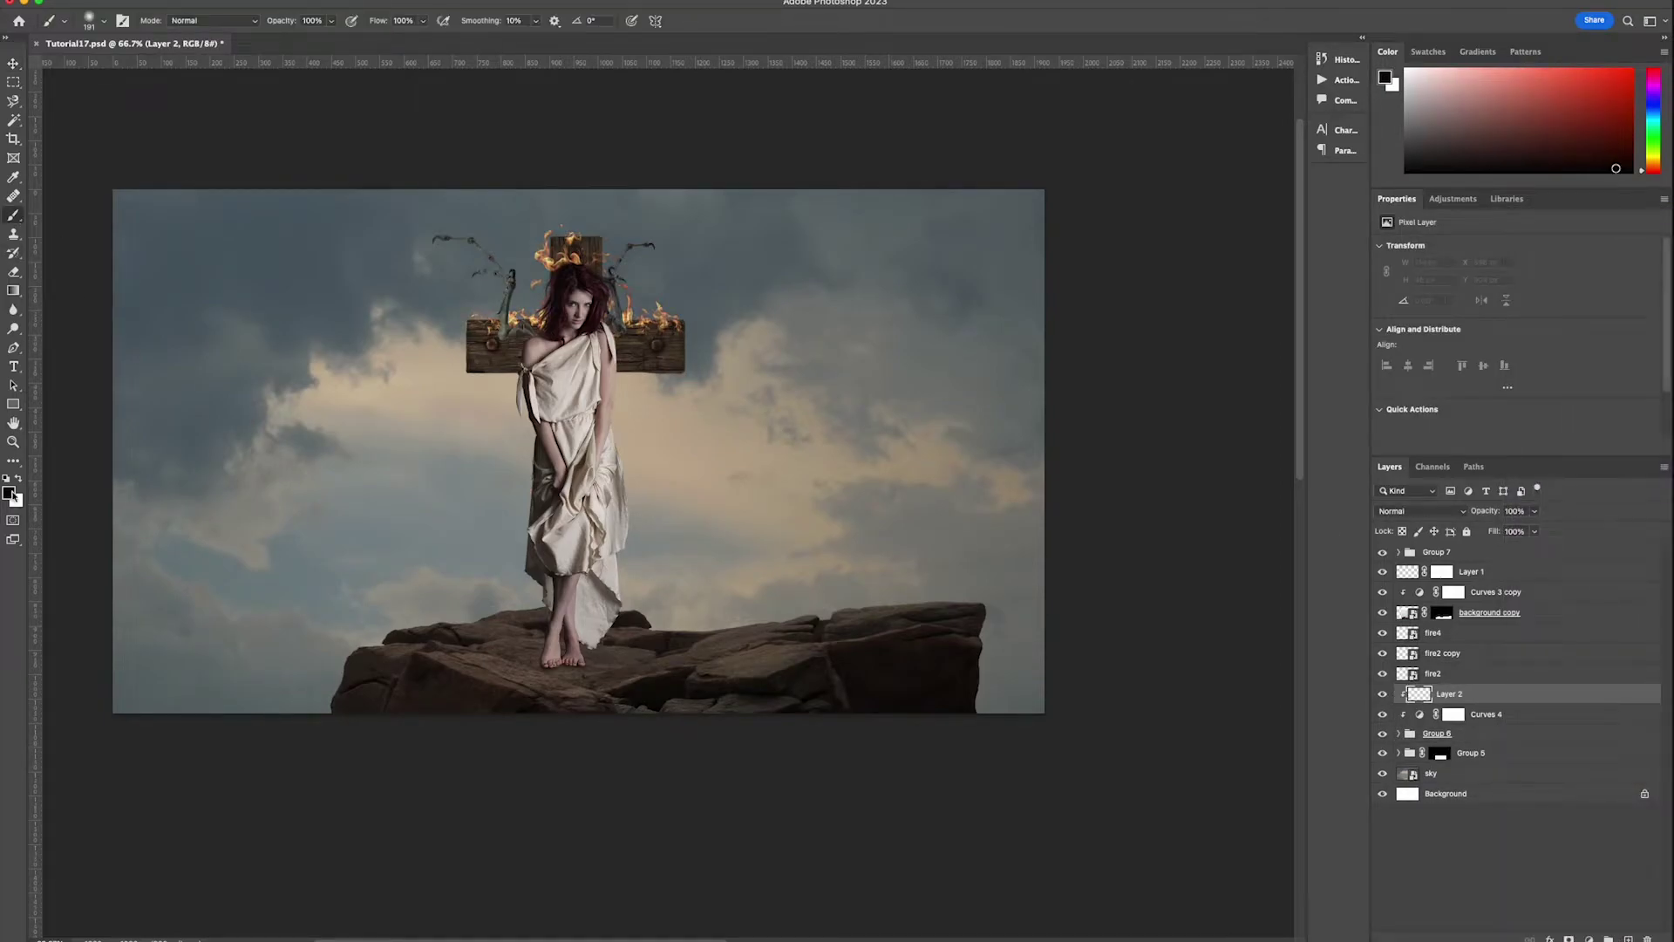
{"action": "left_click", "coordinate": [11, 495]}
{"action": "left_click", "coordinate": [1236, 730]}
{"action": "left_click", "coordinate": [1263, 830]}
{"action": "left_click", "coordinate": [1209, 660]}
{"action": "left_click", "coordinate": [1393, 650]}
{"action": "left_click", "coordinate": [104, 21]}
{"action": "left_click", "coordinate": [481, 292]}
{"action": "mouse_move", "coordinate": [501, 294]}
{"action": "left_mouse_down"}
{"action": "mouse_move", "coordinate": [654, 295]}
{"action": "mouse_move", "coordinate": [660, 278]}
{"action": "mouse_move", "coordinate": [524, 270]}
{"action": "mouse_move", "coordinate": [540, 252]}
{"action": "mouse_move", "coordinate": [633, 265]}
{"action": "mouse_move", "coordinate": [647, 282]}
{"action": "mouse_move", "coordinate": [619, 315]}
{"action": "mouse_move", "coordinate": [673, 294]}
{"action": "mouse_move", "coordinate": [509, 283]}
{"action": "mouse_move", "coordinate": [633, 293]}
{"action": "mouse_move", "coordinate": [666, 262]}
{"action": "left_mouse_up"}
{"action": "key", "text": "v"}
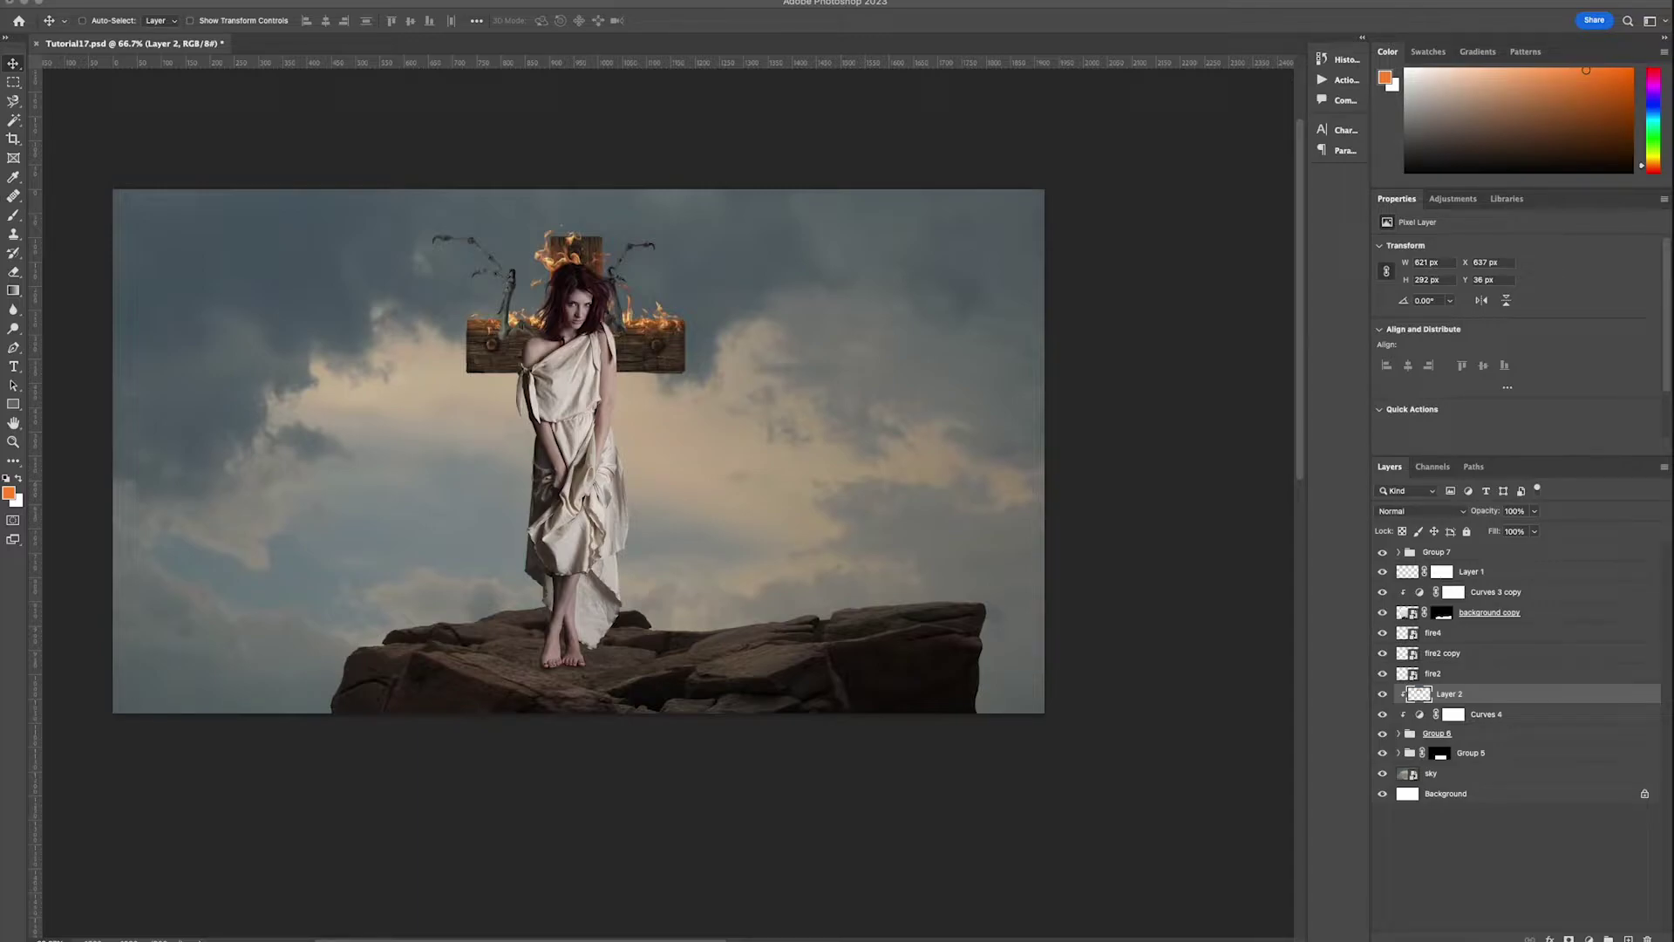
{"action": "left_click", "coordinate": [1482, 752], "text": "shift"}
{"action": "key", "text": "ctrl+t"}
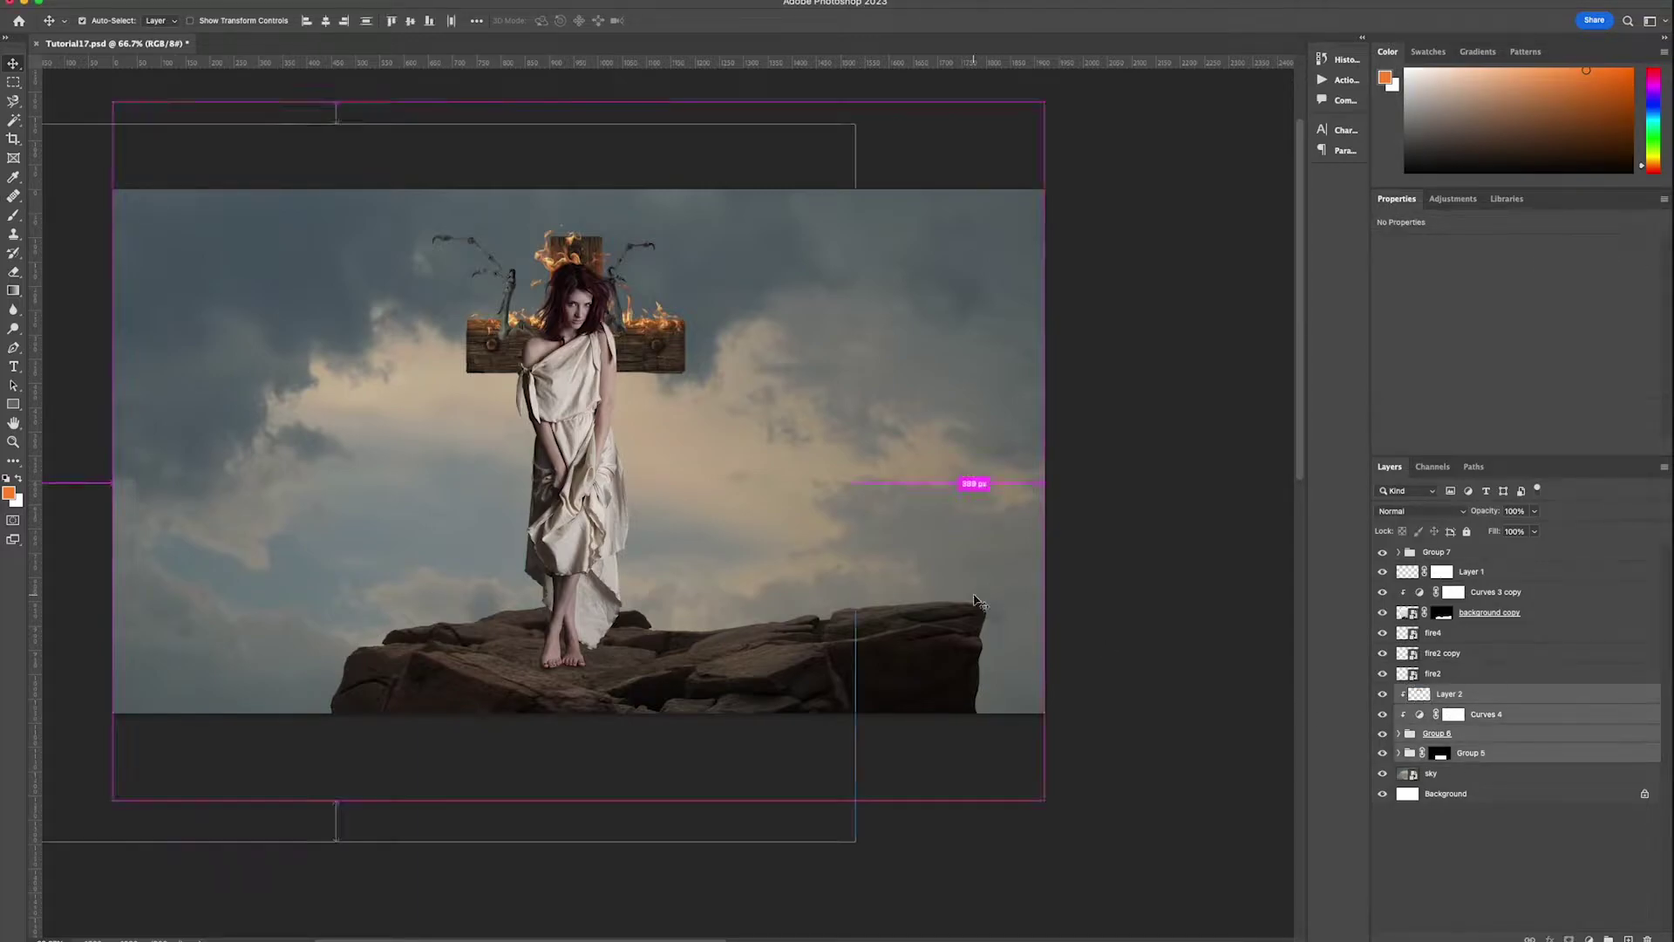
{"action": "left_click_drag", "start_coordinate": [854, 480], "coordinate": [912, 477]}
{"action": "key", "text": "ctrl+z"}
{"action": "key", "text": "Escape"}
{"action": "left_click", "coordinate": [1517, 757], "text": "ctrl"}
{"action": "key", "text": "ctrl+t"}
{"action": "left_click_drag", "start_coordinate": [732, 440], "coordinate": [650, 469]}
{"action": "key", "text": "ctrl+z"}
{"action": "key", "text": "Escape"}
- Add the three fire layers to the selected cross layers and enlarge the burning cross slightly
{"action": "left_click", "coordinate": [1468, 674], "text": "ctrl"}
{"action": "left_click", "coordinate": [1467, 654], "text": "ctrl"}
{"action": "left_click", "coordinate": [1465, 636], "text": "ctrl"}
{"action": "key", "text": "ctrl+t"}
{"action": "key", "text": "Return"}
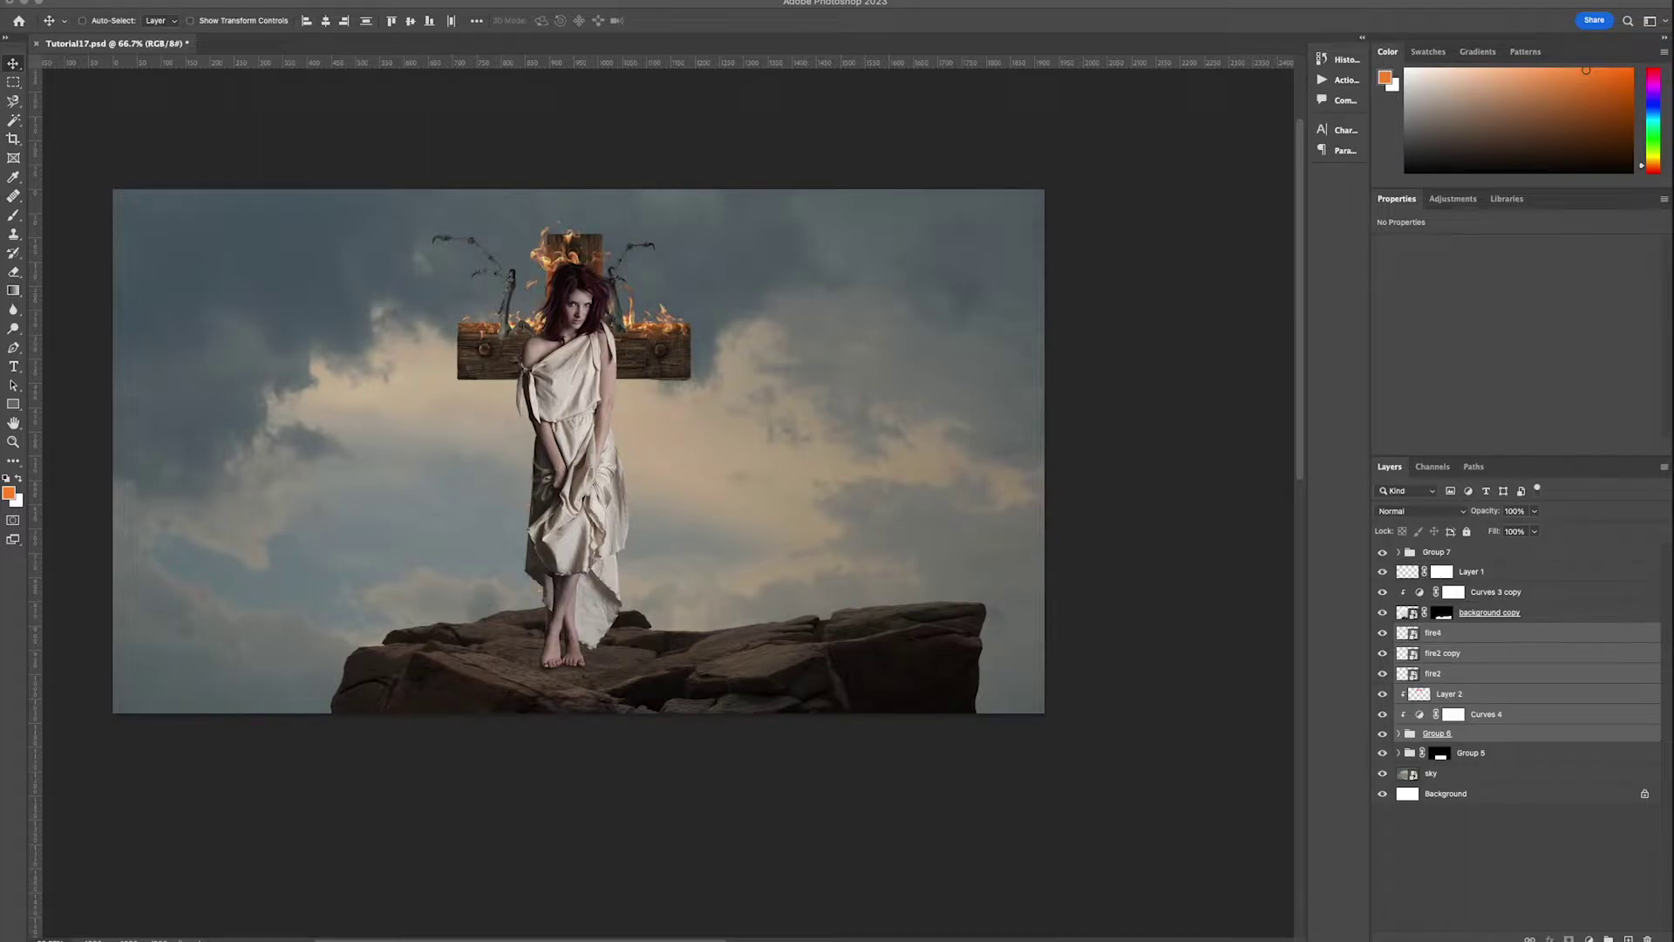
- Resize and position the sparks image 2 over the burning cross and set its blend mode to Screen
{"action": "left_click_drag", "start_coordinate": [639, 370], "coordinate": [591, 253]}
{"action": "left_click_drag", "start_coordinate": [978, 254], "coordinate": [770, 319]}
{"action": "key", "text": "Return"}
{"action": "left_click", "coordinate": [1421, 510]}
{"action": "left_click", "coordinate": [1395, 635]}
{"action": "left_click_drag", "start_coordinate": [705, 376], "coordinate": [730, 386]}
- Add a mask to the sparks layer and fade its edges around the cross with black gradients
{"action": "left_click", "coordinate": [1568, 938]}
{"action": "key", "text": "g"}
{"action": "left_click_drag", "start_coordinate": [486, 424], "coordinate": [577, 349]}
{"action": "left_click_drag", "start_coordinate": [737, 408], "coordinate": [587, 323]}
{"action": "left_click_drag", "start_coordinate": [419, 207], "coordinate": [602, 282]}
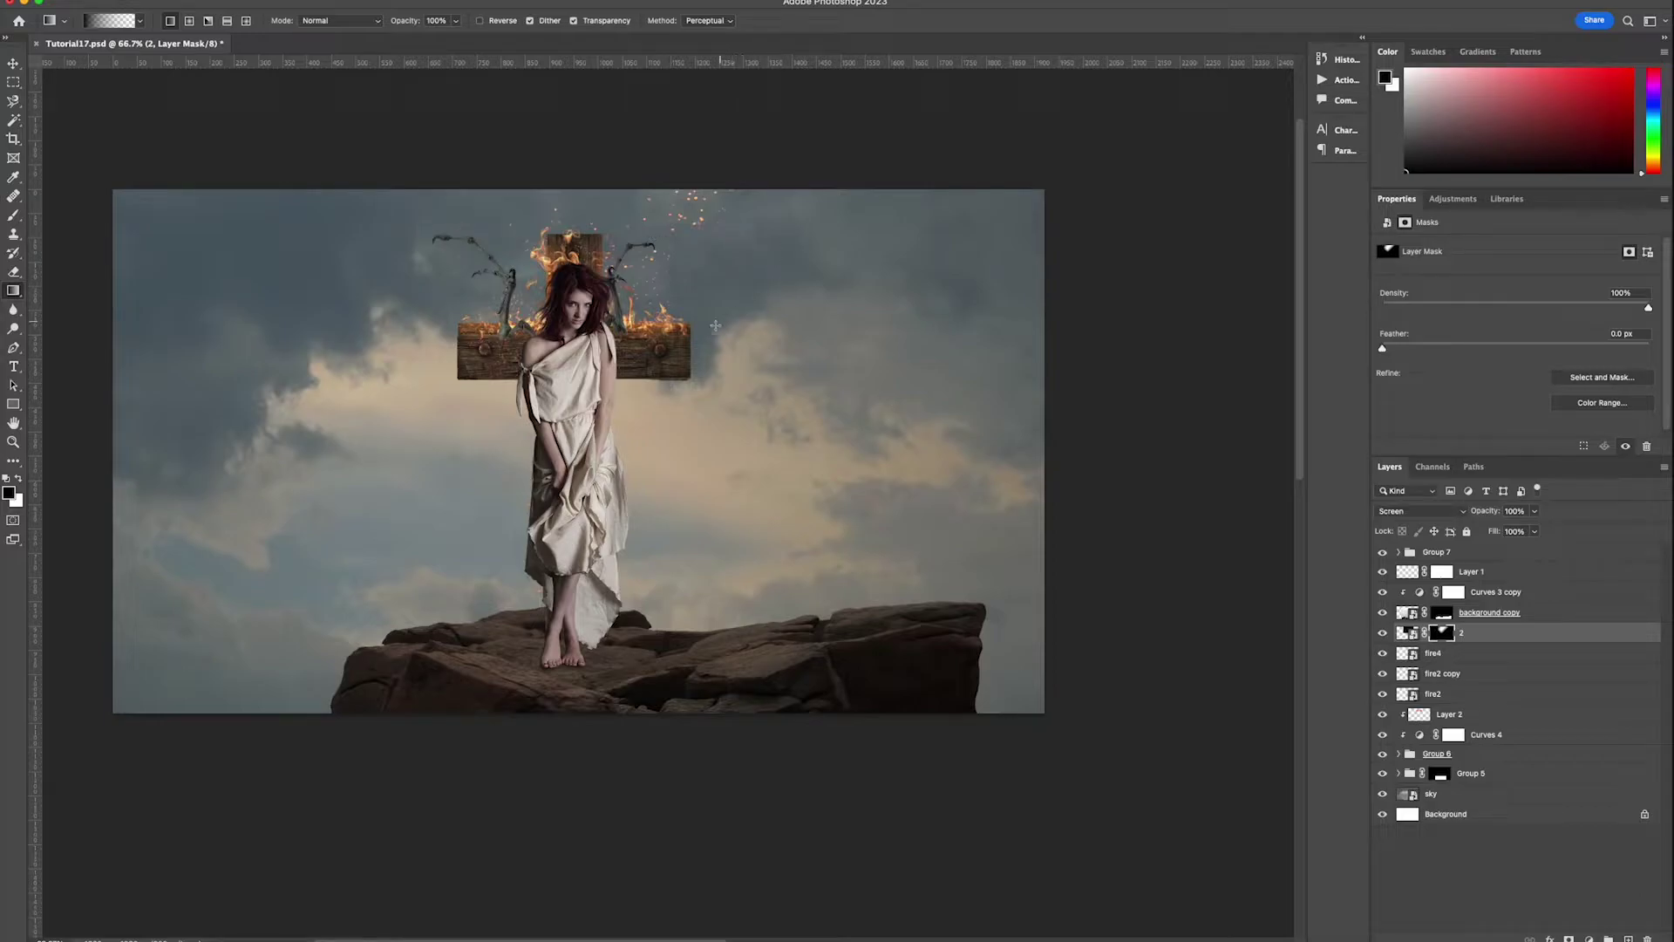
{"action": "key", "text": "v"}
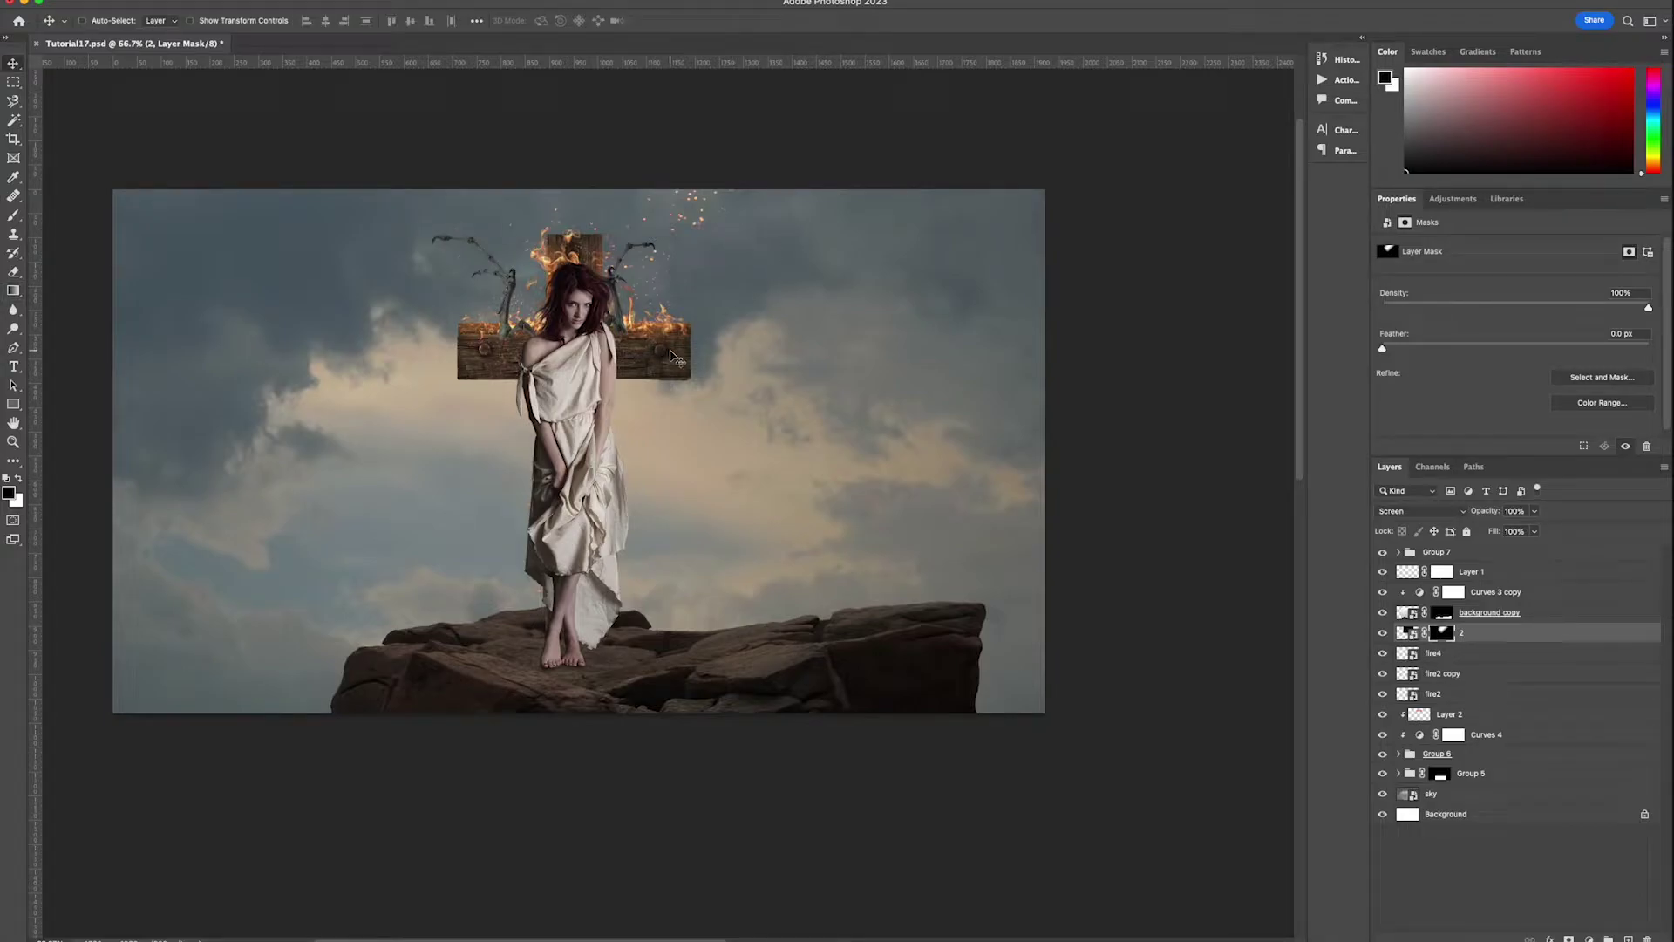
- Enlarge the wing1 layer outward and upward from the model's shoulder
{"action": "left_click", "coordinate": [512, 289], "text": "ctrl"}
{"action": "key", "text": "ctrl+t"}
{"action": "left_click_drag", "start_coordinate": [433, 213], "coordinate": [395, 190]}
{"action": "key", "text": "Return"}
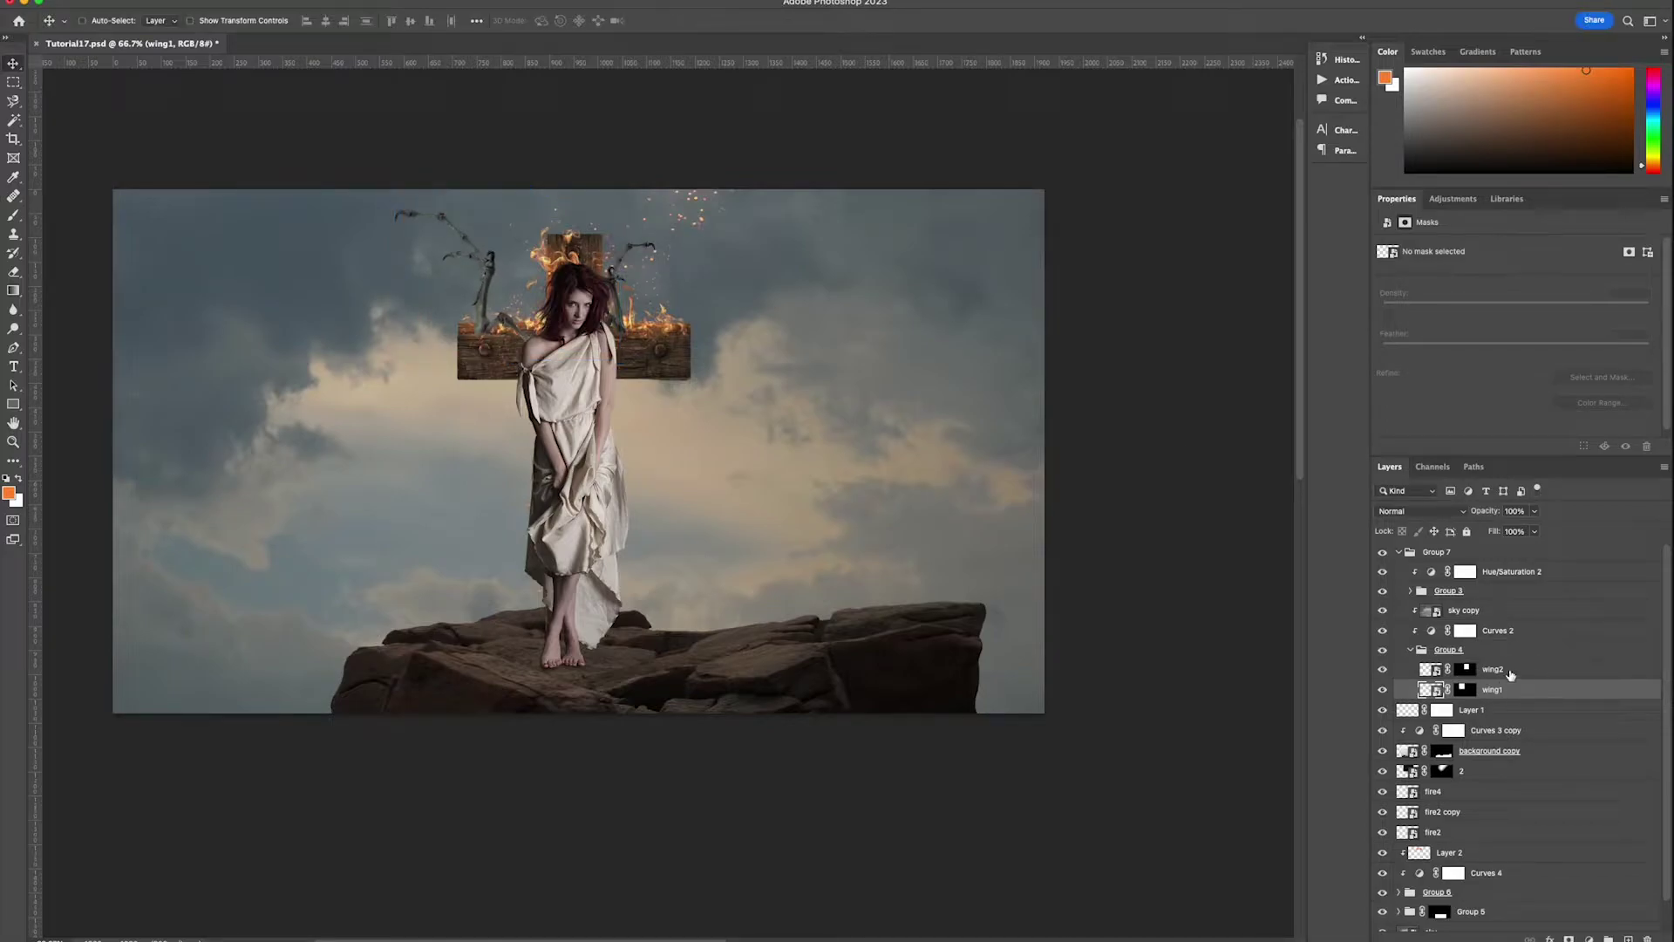
- Enlarge the wing2 layer outward from the model's other shoulder and save the document
{"action": "left_click", "coordinate": [1493, 668]}
{"action": "key", "text": "ctrl+t"}
{"action": "mouse_move", "coordinate": [644, 291]}
{"action": "left_mouse_down"}
{"action": "mouse_move", "coordinate": [698, 282]}
{"action": "mouse_move", "coordinate": [656, 300]}
{"action": "left_mouse_up"}
{"action": "key", "text": "Return"}
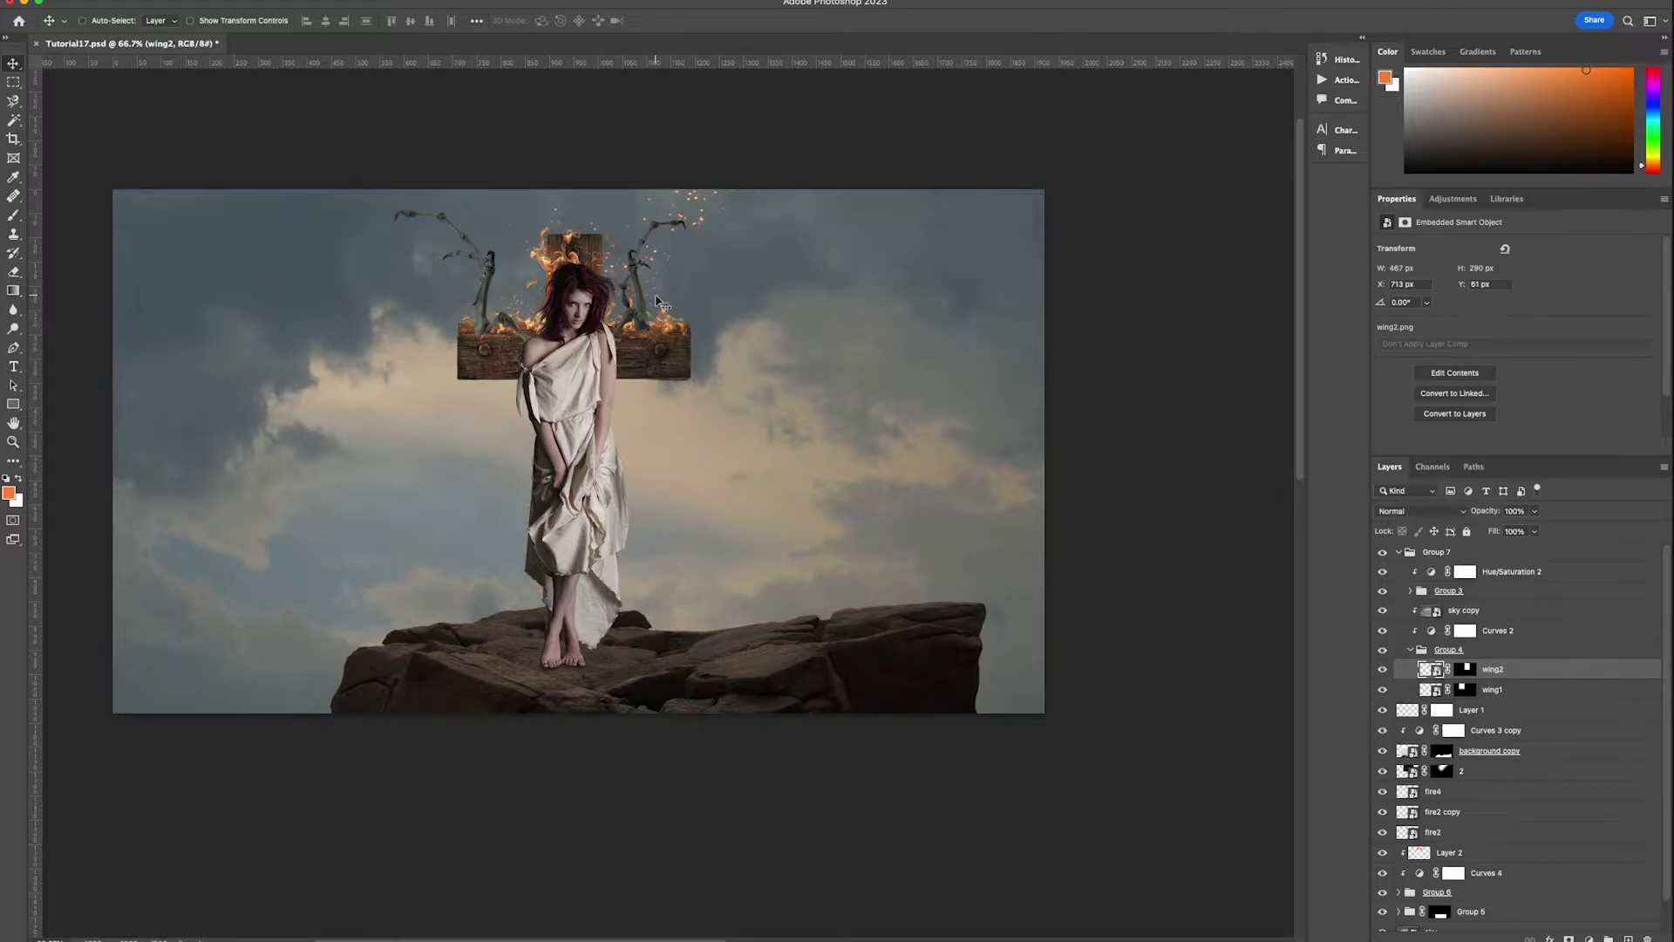
{"action": "key", "text": "super+s"}
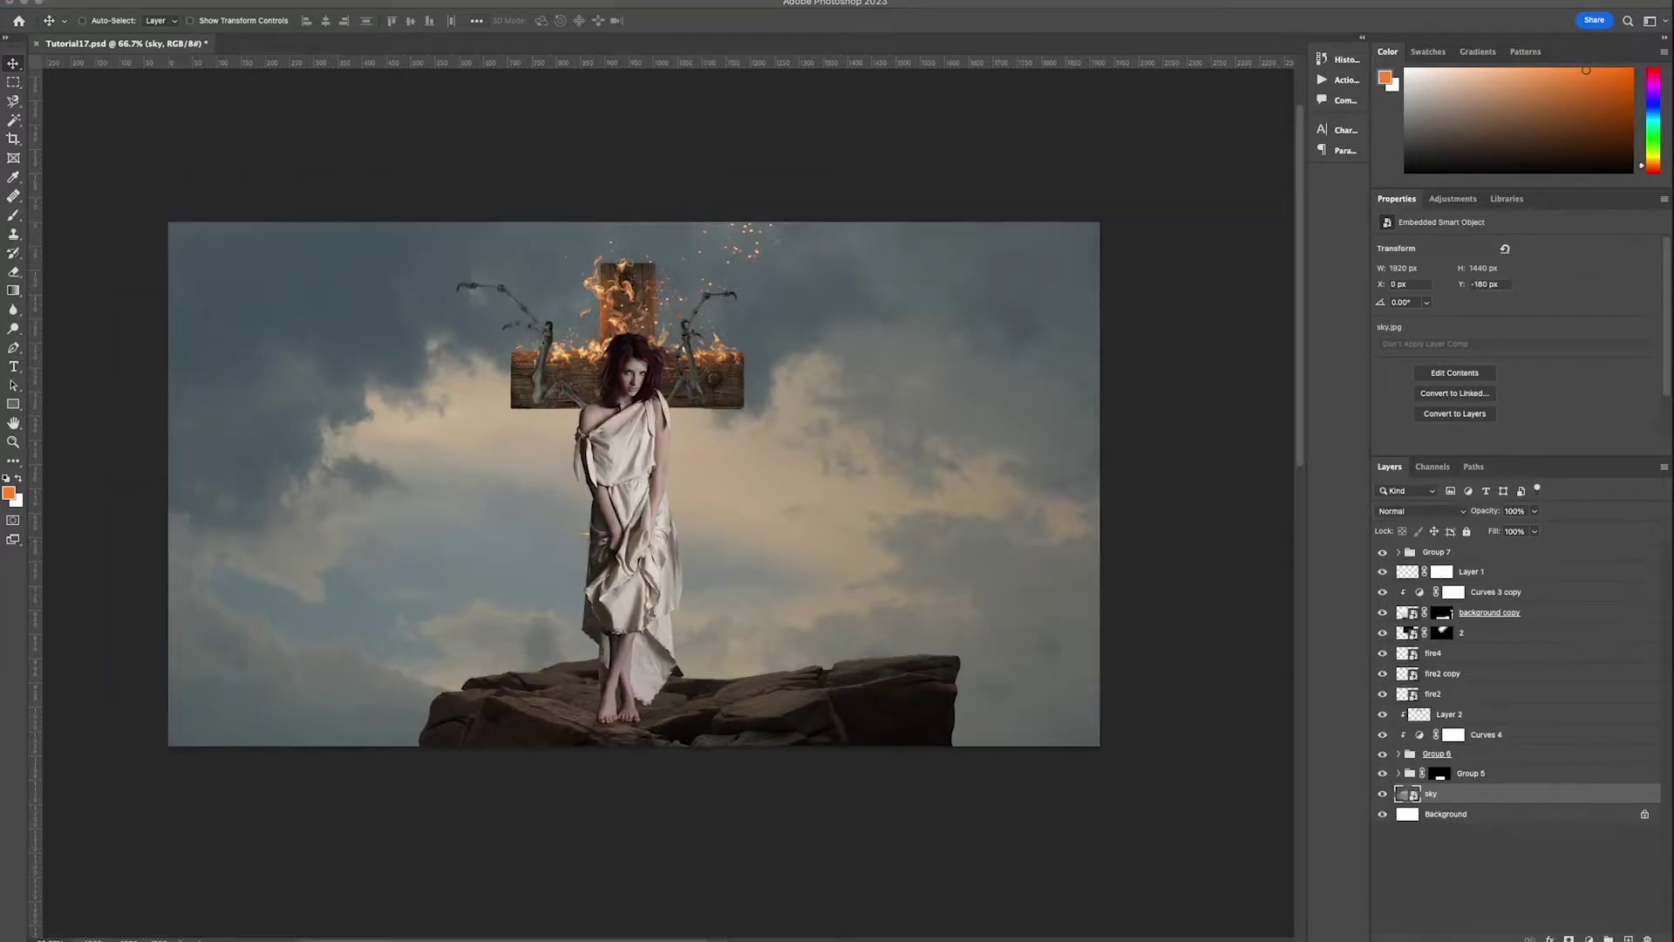
- Place the background2 image above the sky layer at about 1084 px wide, centred behind the model, and hide the sky layer
{"action": "left_click_drag", "start_coordinate": [501, 464], "coordinate": [896, 484]}
{"action": "left_click_drag", "start_coordinate": [818, 481], "coordinate": [818, 559]}
{"action": "key", "text": "Return"}
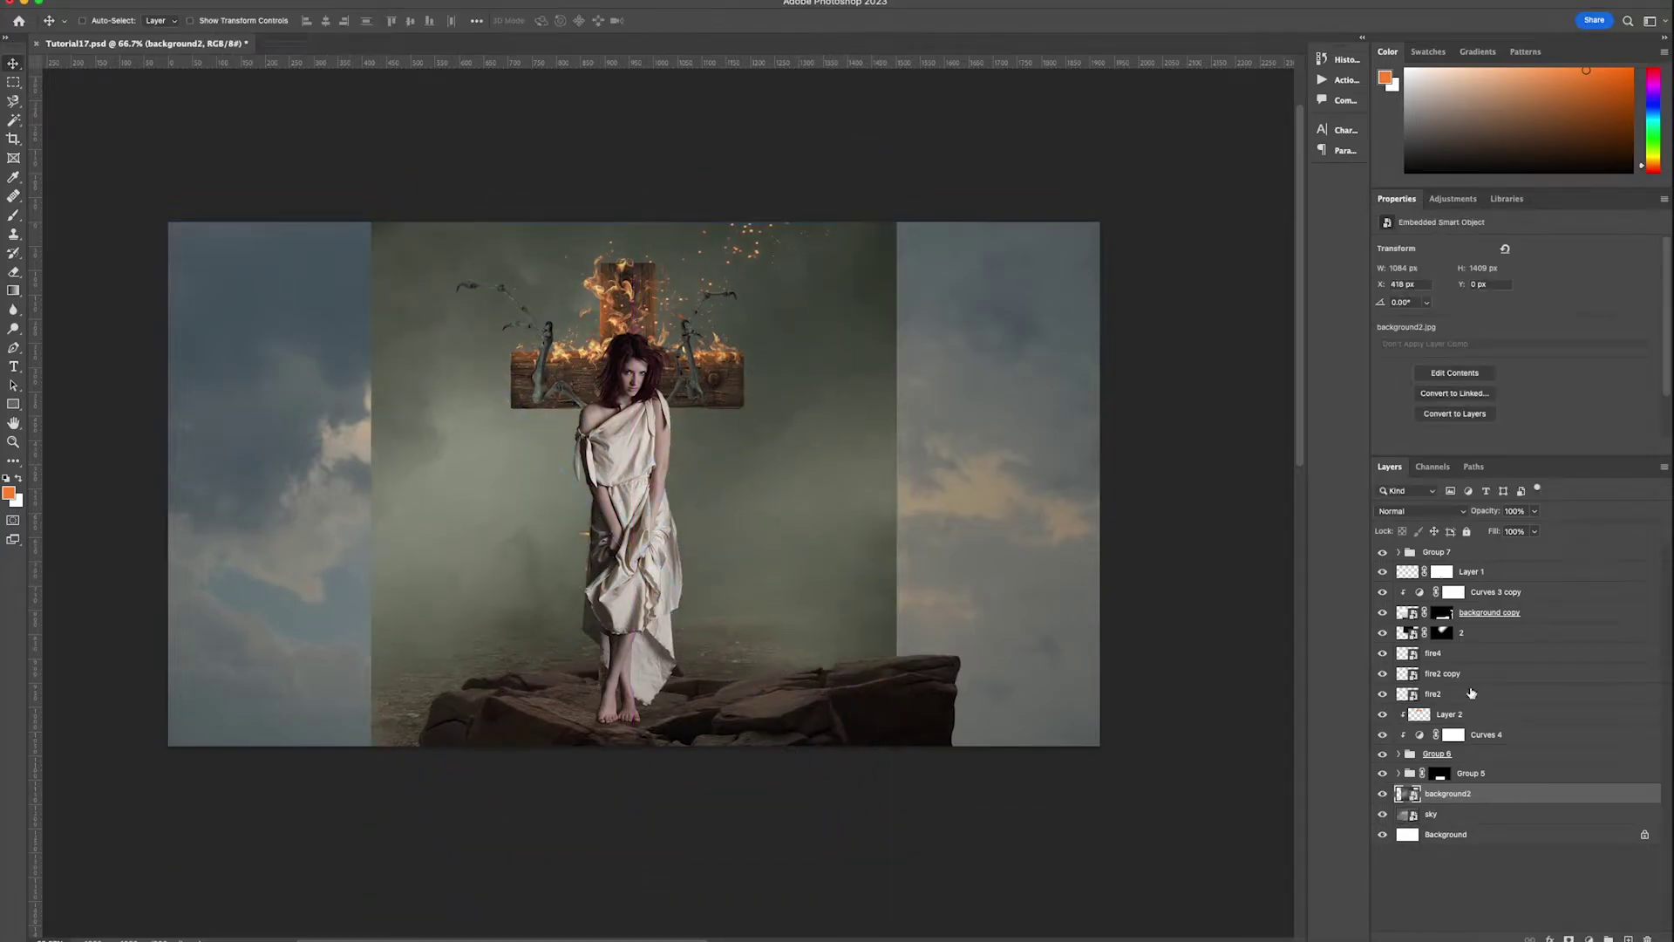
{"action": "left_click", "coordinate": [1383, 814]}
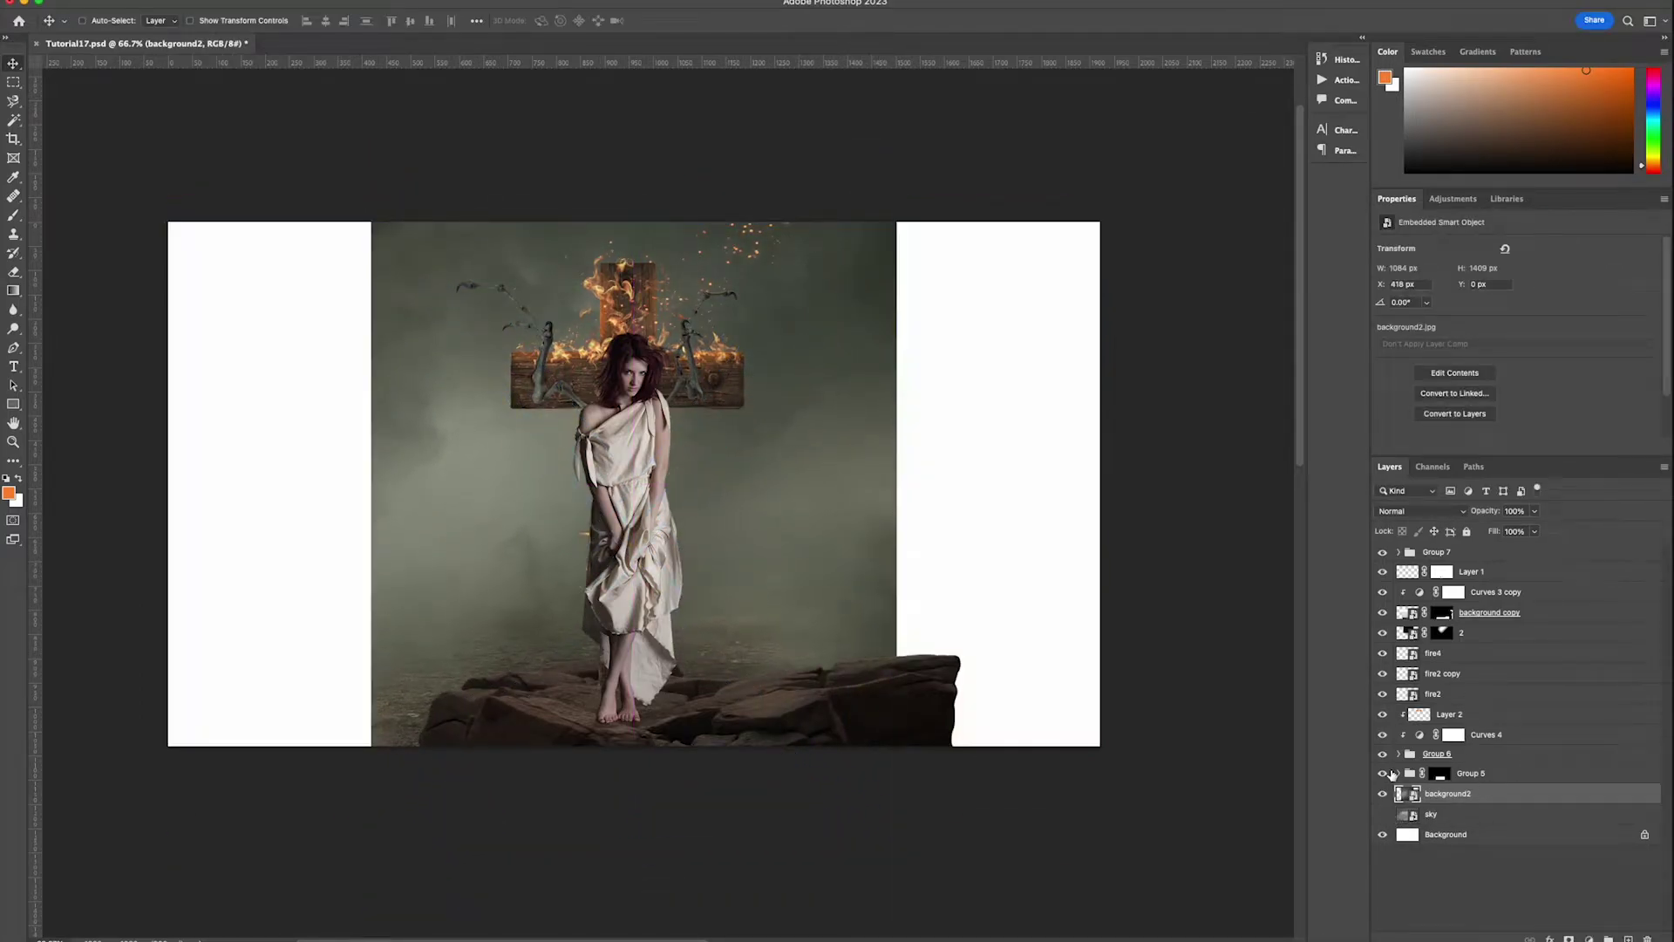
- Delete the background copy and Curves 3 copy layers, and remove the mask from the rock group Group 5
{"action": "left_click", "coordinate": [1383, 613]}
{"action": "left_click", "coordinate": [1494, 594]}
{"action": "left_click", "coordinate": [1494, 613], "text": "shift"}
{"action": "key", "text": "Delete"}
{"action": "left_click", "coordinate": [1473, 733]}
{"action": "key", "text": "Delete"}
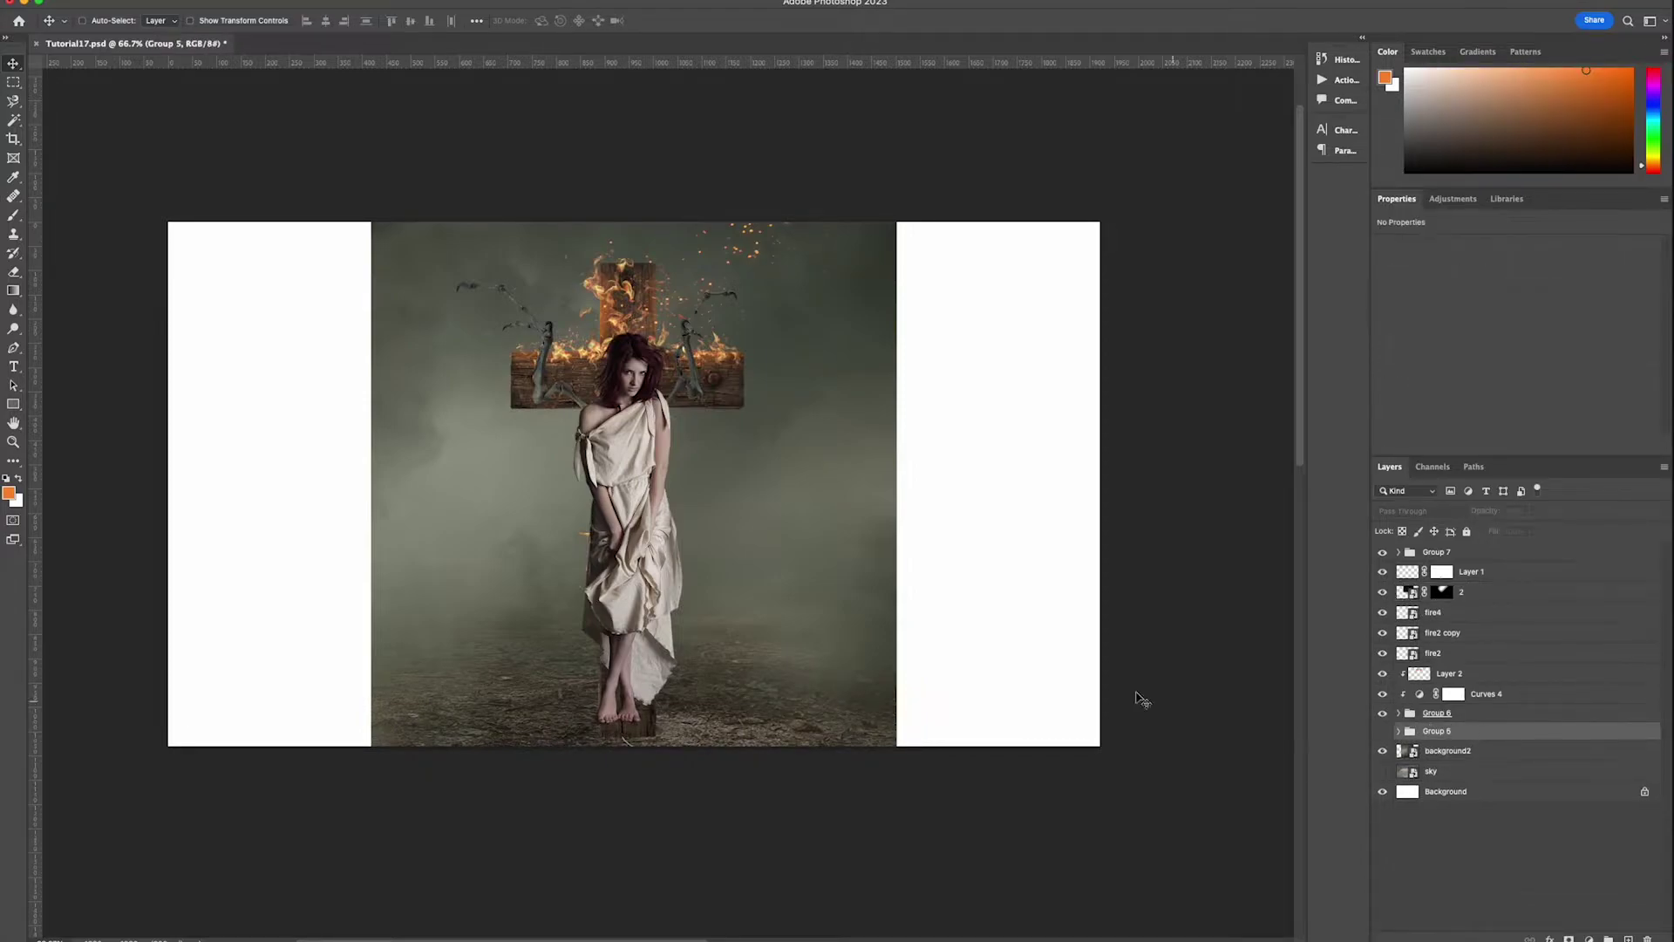
- Add a mask to Group 6, paint out the cross's base below the model's feet, and shift the sparks layer slightly outward
{"action": "left_click", "coordinate": [1438, 554]}
{"action": "left_click", "coordinate": [1446, 714]}
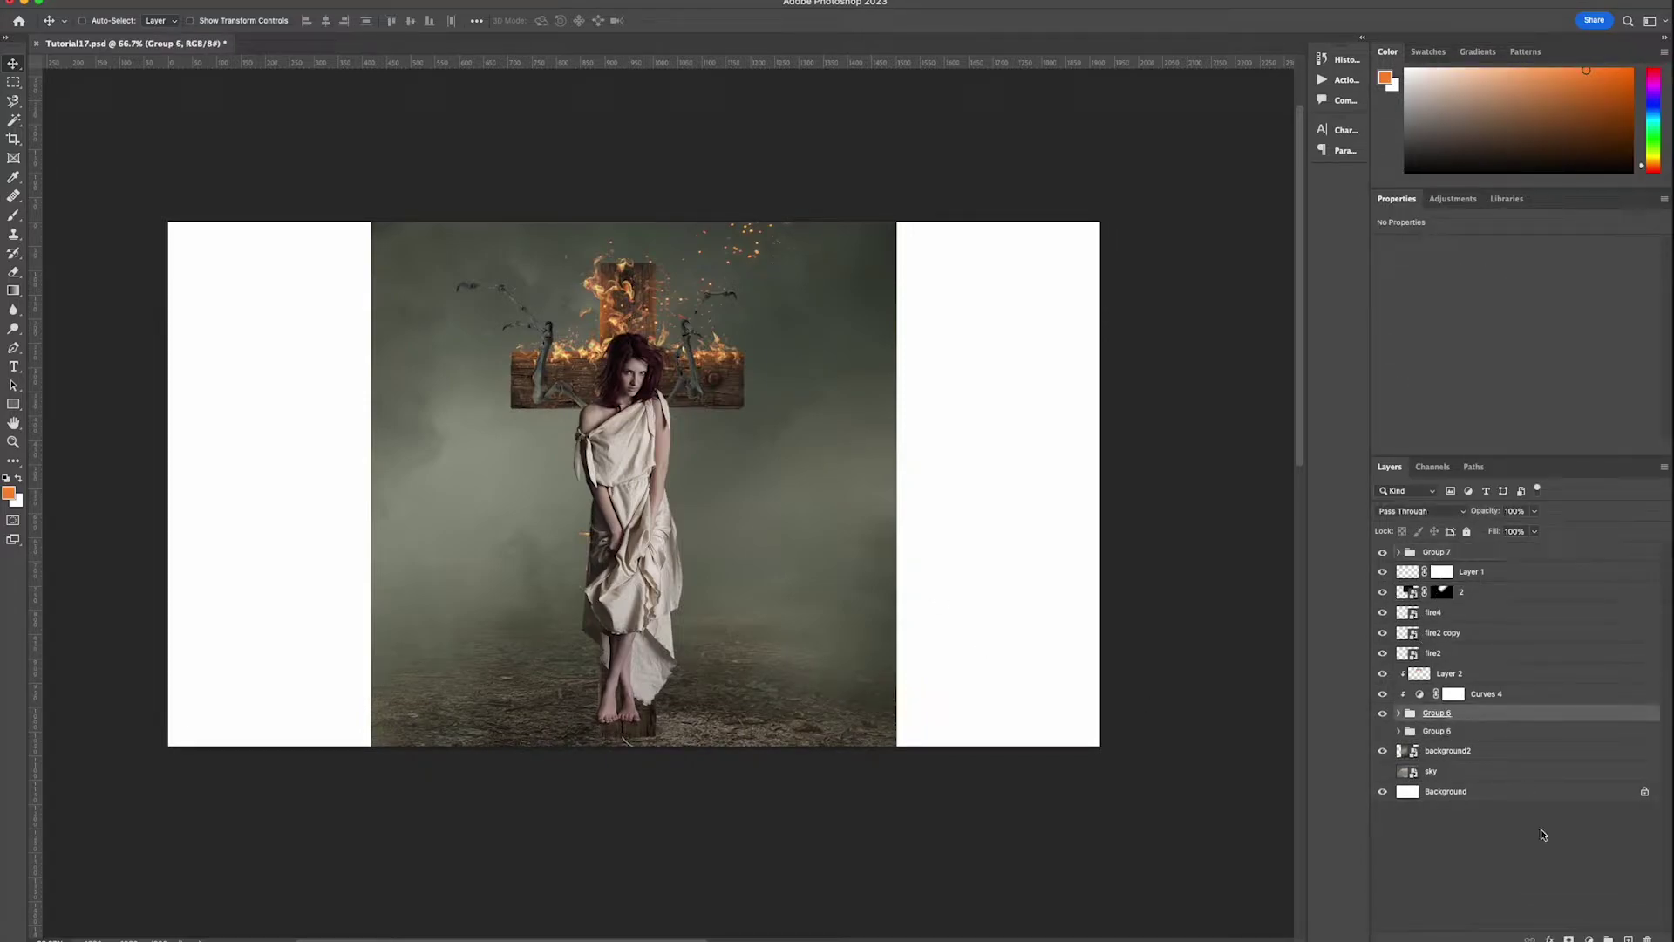
{"action": "left_click", "coordinate": [1569, 938]}
{"action": "left_click", "coordinate": [13, 215]}
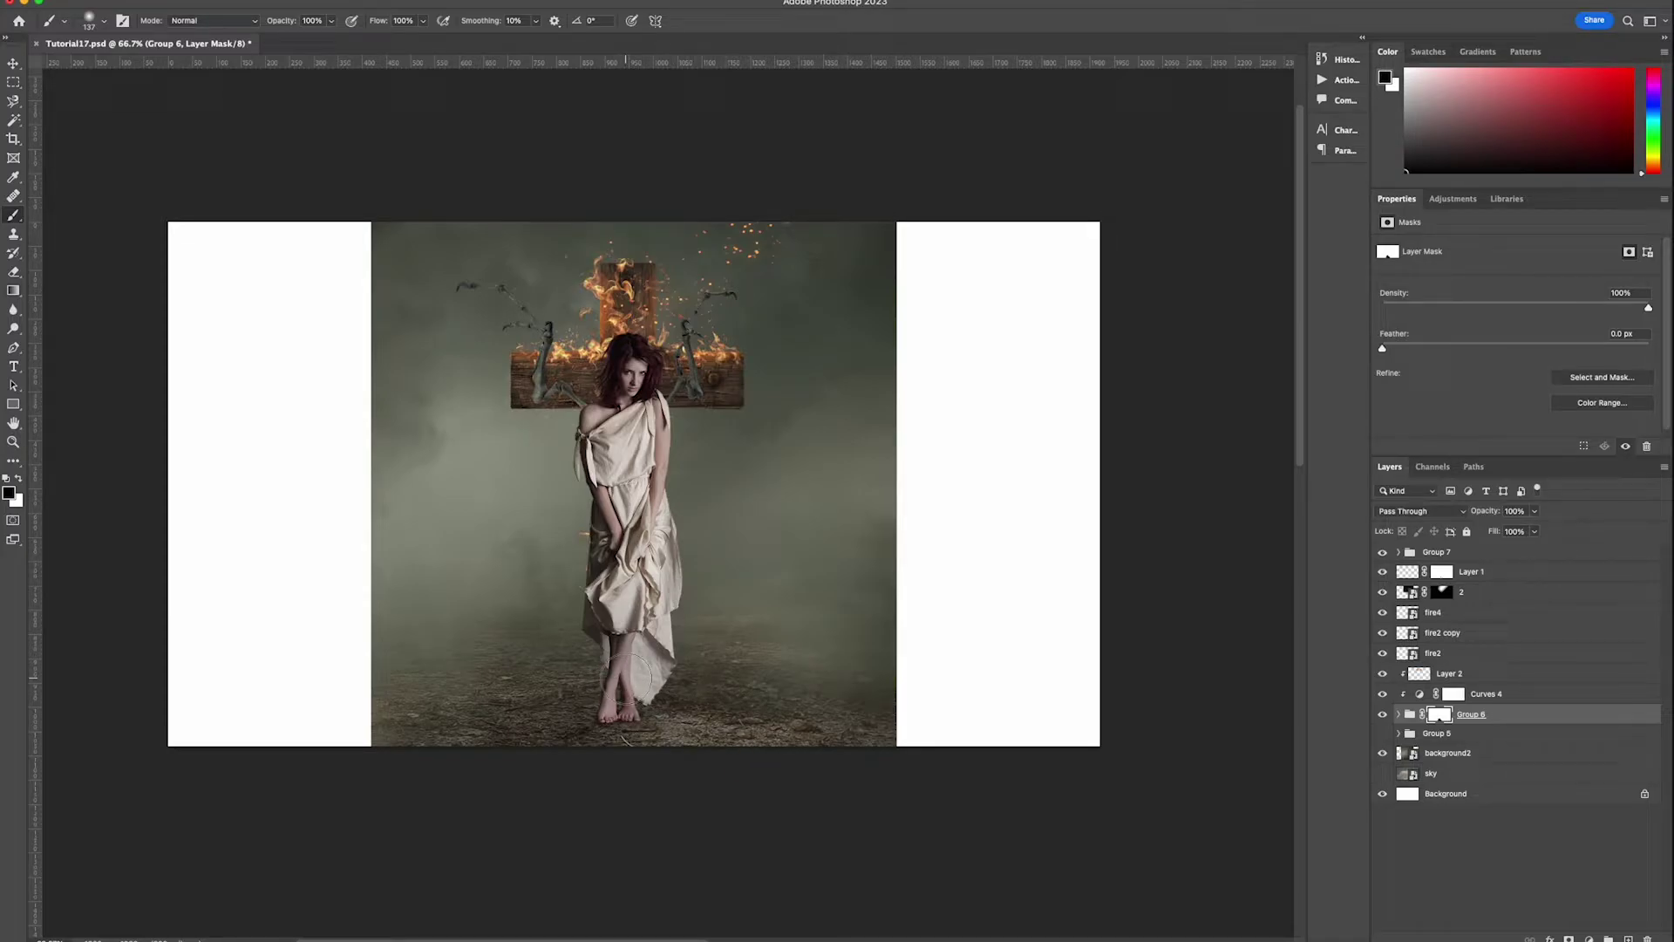
{"action": "key", "text": "v"}
{"action": "left_click_drag", "start_coordinate": [760, 256], "coordinate": [761, 247]}
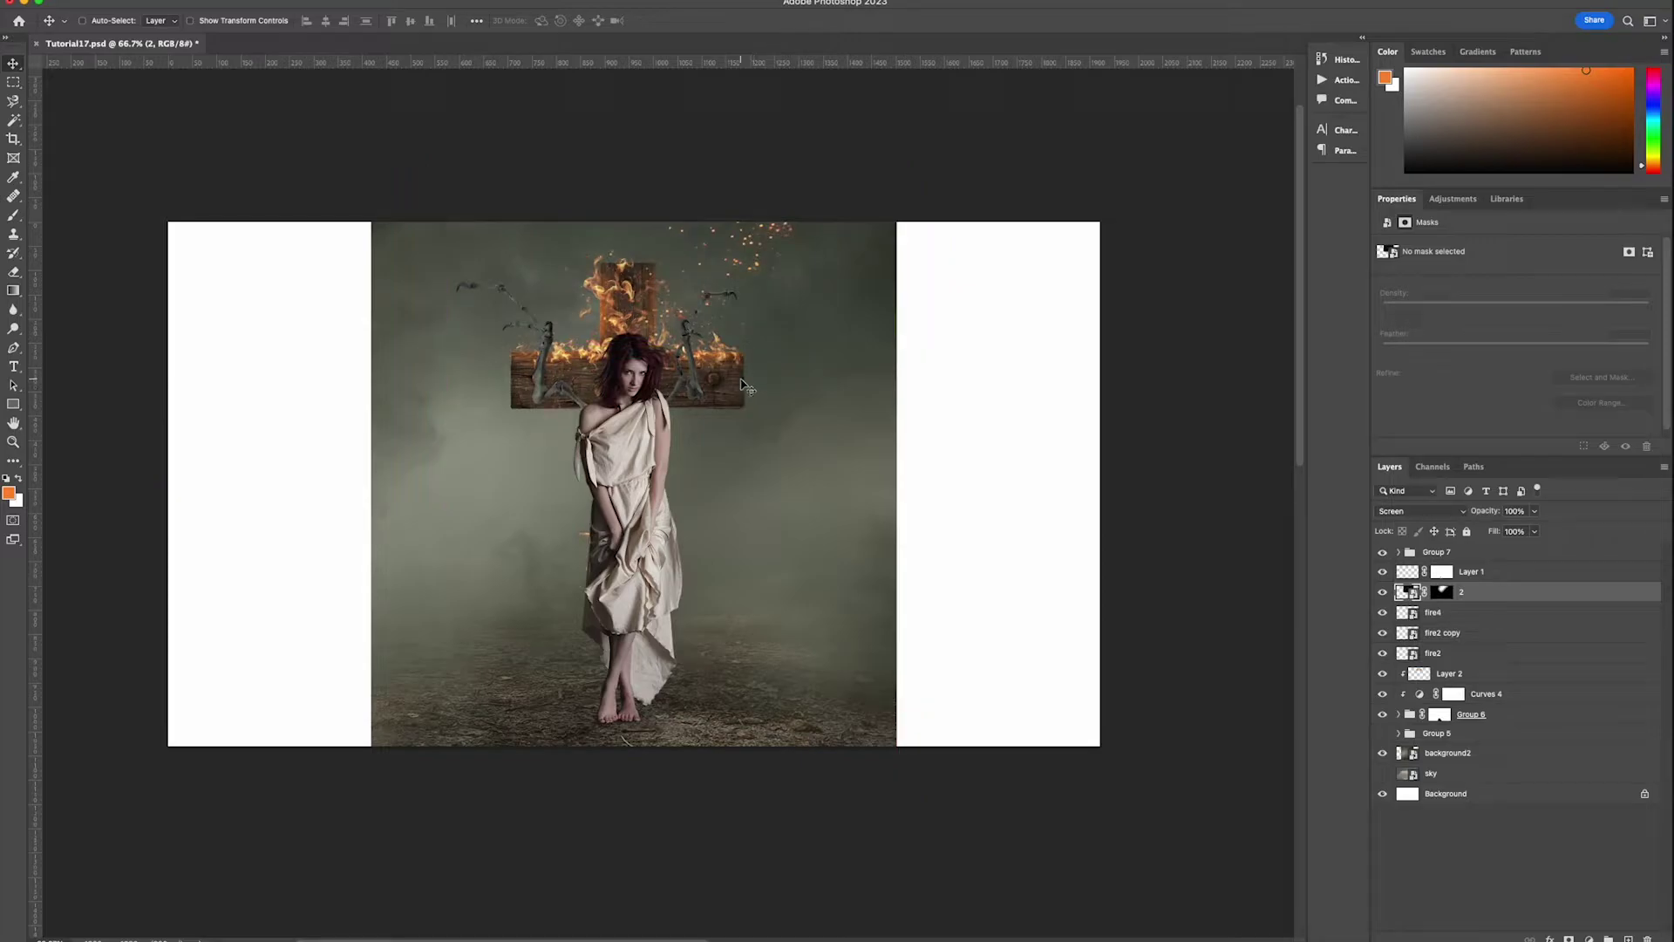
- Duplicate background2, flip the copy horizontally, and move it to cover the canvas's empty right side
{"action": "left_click", "coordinate": [1473, 756]}
{"action": "right_click", "coordinate": [1473, 756]}
{"action": "left_click", "coordinate": [1552, 203]}
{"action": "key", "text": "Return"}
{"action": "left_click_drag", "start_coordinate": [686, 461], "coordinate": [1082, 463]}
{"action": "key", "text": "super+t"}
{"action": "right_click", "coordinate": [978, 535]}
{"action": "left_click", "coordinate": [1013, 859]}
{"action": "left_click_drag", "start_coordinate": [995, 623], "coordinate": [1012, 625]}
{"action": "key", "text": "Return"}
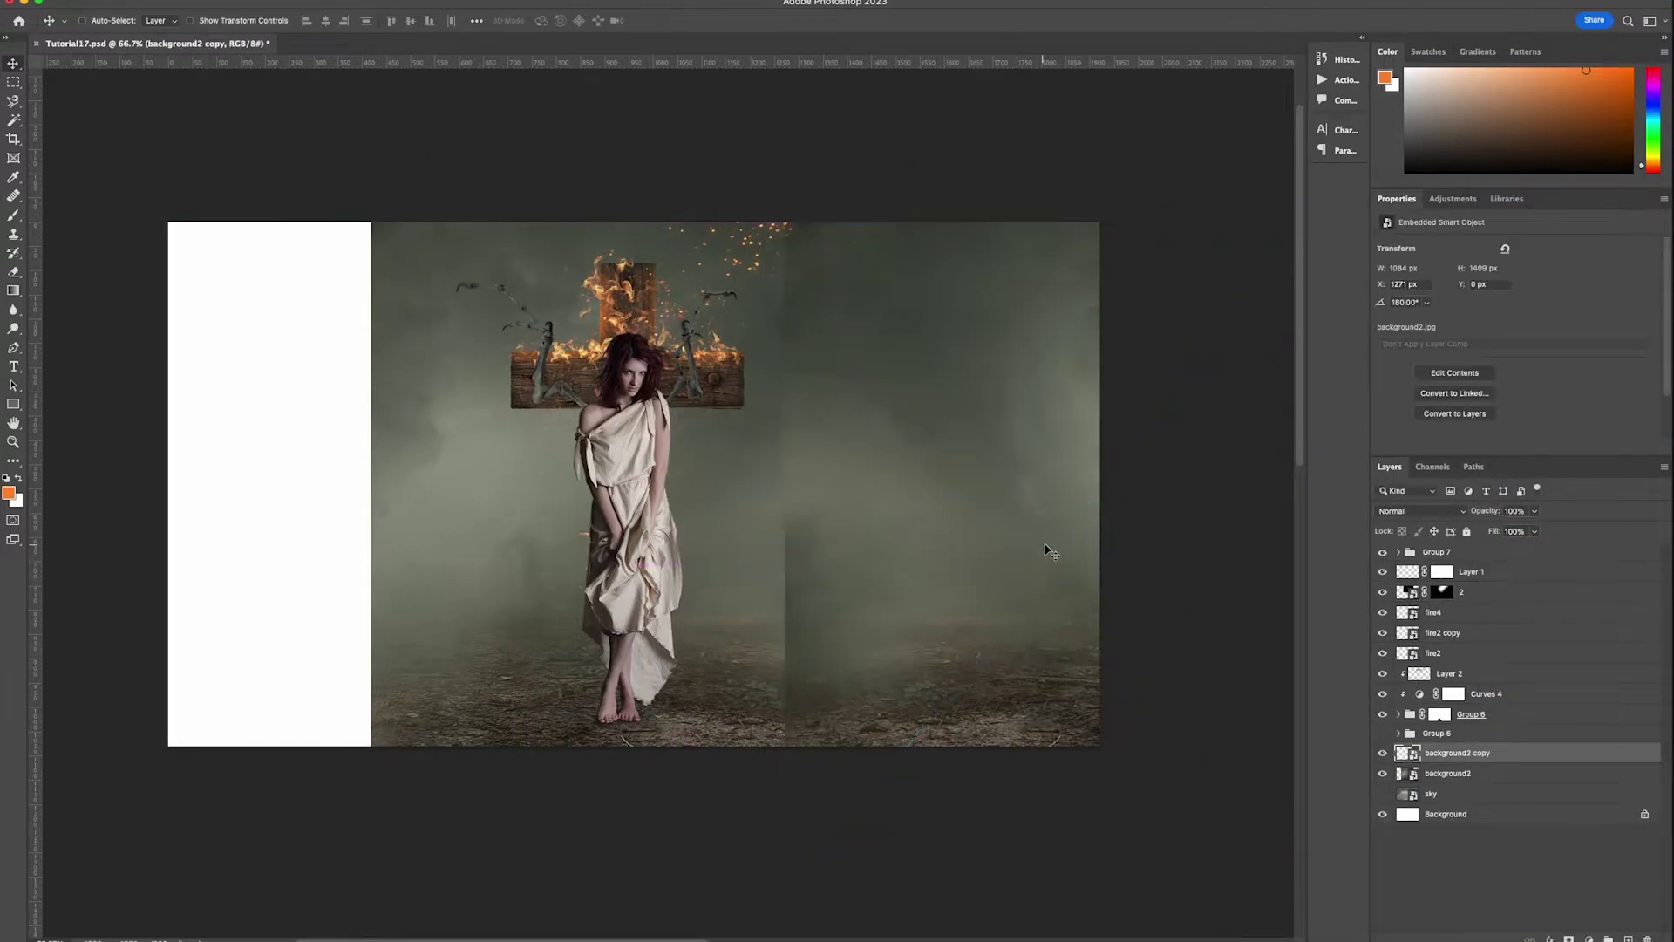
- Add a mask to background2 copy and paint black with a larger brush along its inner edge to blend the seam
{"action": "left_click", "coordinate": [1568, 938]}
{"action": "left_click", "coordinate": [13, 215]}
{"action": "left_click", "coordinate": [103, 21]}
{"action": "left_click_drag", "start_coordinate": [136, 65], "coordinate": [163, 66]}
{"action": "left_click", "coordinate": [322, 7]}
{"action": "left_click", "coordinate": [1569, 938]}
{"action": "key", "text": "super+z"}
{"action": "mouse_move", "coordinate": [700, 686]}
{"action": "left_mouse_down"}
{"action": "mouse_move", "coordinate": [706, 257]}
{"action": "mouse_move", "coordinate": [690, 311]}
{"action": "mouse_move", "coordinate": [684, 225]}
{"action": "left_mouse_up"}
- Flip background2 copy horizontally and move it to fill the canvas's empty left side
{"action": "key", "text": "ctrl+t"}
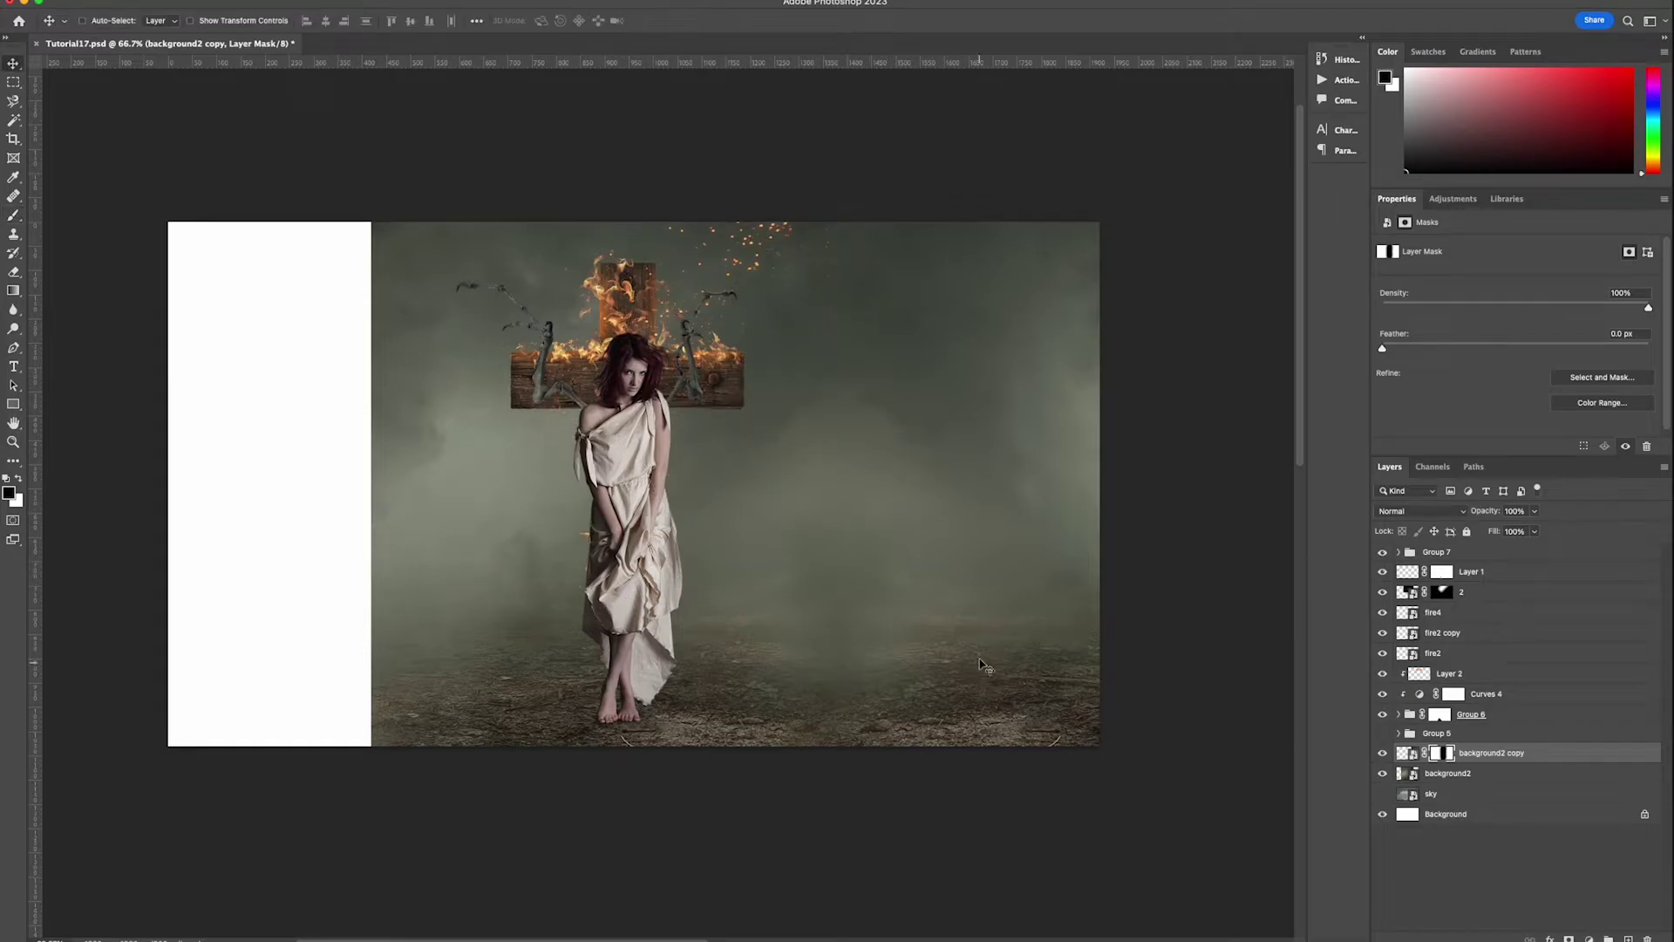
{"action": "right_click", "coordinate": [986, 645]}
{"action": "left_click", "coordinate": [1022, 932]}
{"action": "left_click_drag", "start_coordinate": [1003, 671], "coordinate": [258, 673]}
{"action": "key", "text": "Return"}
- Duplicate background2 copy and position the duplicate over the right side of the canvas
{"action": "right_click", "coordinate": [1498, 754]}
{"action": "left_click", "coordinate": [1535, 228]}
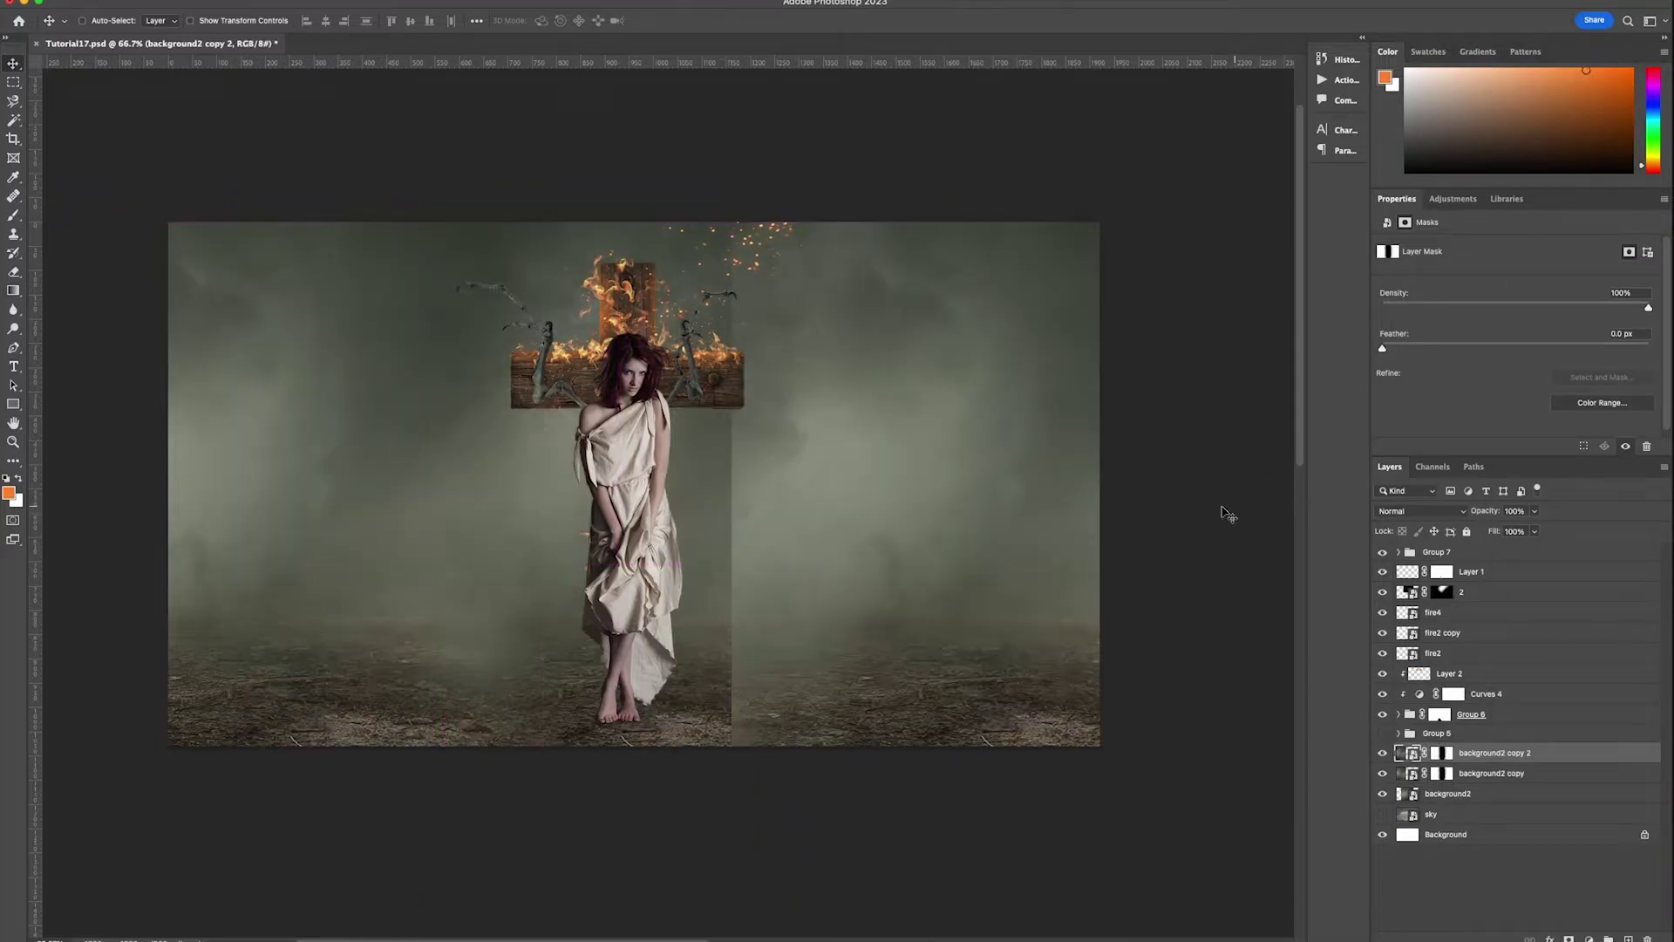
{"action": "left_click_drag", "start_coordinate": [896, 523], "coordinate": [924, 523]}
- Paint black on the mask of background2 copy 2 to blend its inner edge, and restore excess areas with white
{"action": "left_click", "coordinate": [1440, 754]}
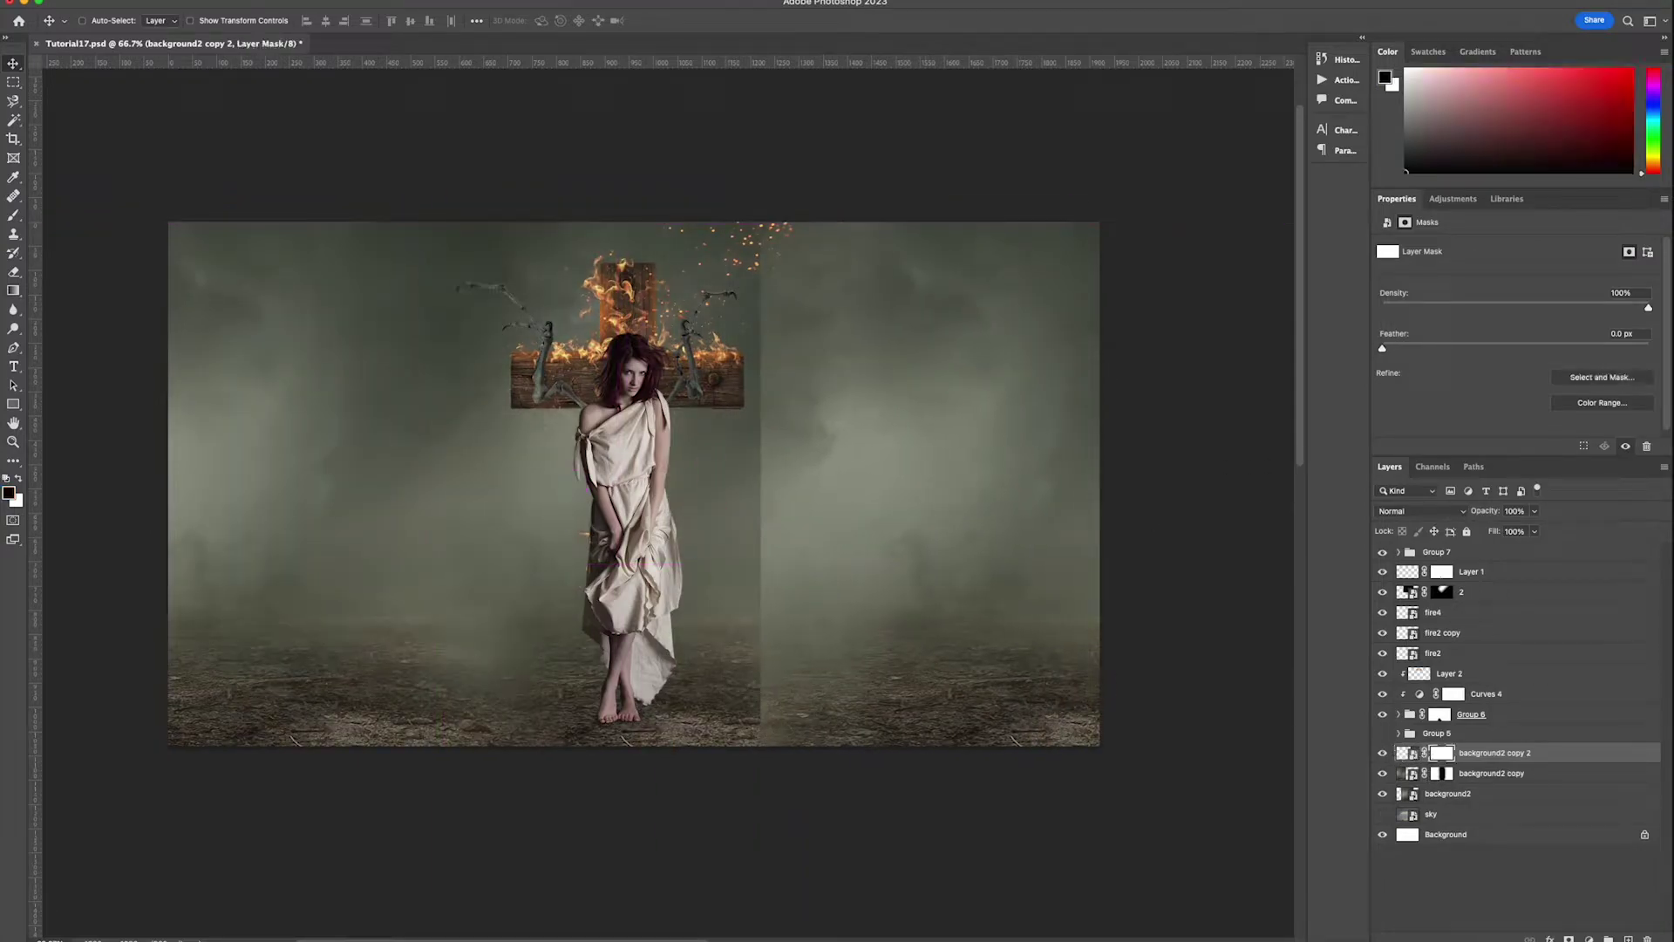
{"action": "key", "text": "b"}
{"action": "left_click_drag", "start_coordinate": [735, 671], "coordinate": [724, 301]}
{"action": "left_click", "coordinate": [105, 21]}
{"action": "left_click_drag", "start_coordinate": [158, 66], "coordinate": [145, 66]}
{"action": "key", "text": "Return"}
{"action": "left_click", "coordinate": [19, 481]}
{"action": "mouse_move", "coordinate": [913, 659]}
{"action": "left_mouse_down"}
{"action": "mouse_move", "coordinate": [944, 534]}
{"action": "mouse_move", "coordinate": [954, 286]}
{"action": "mouse_move", "coordinate": [911, 222]}
{"action": "left_mouse_up"}
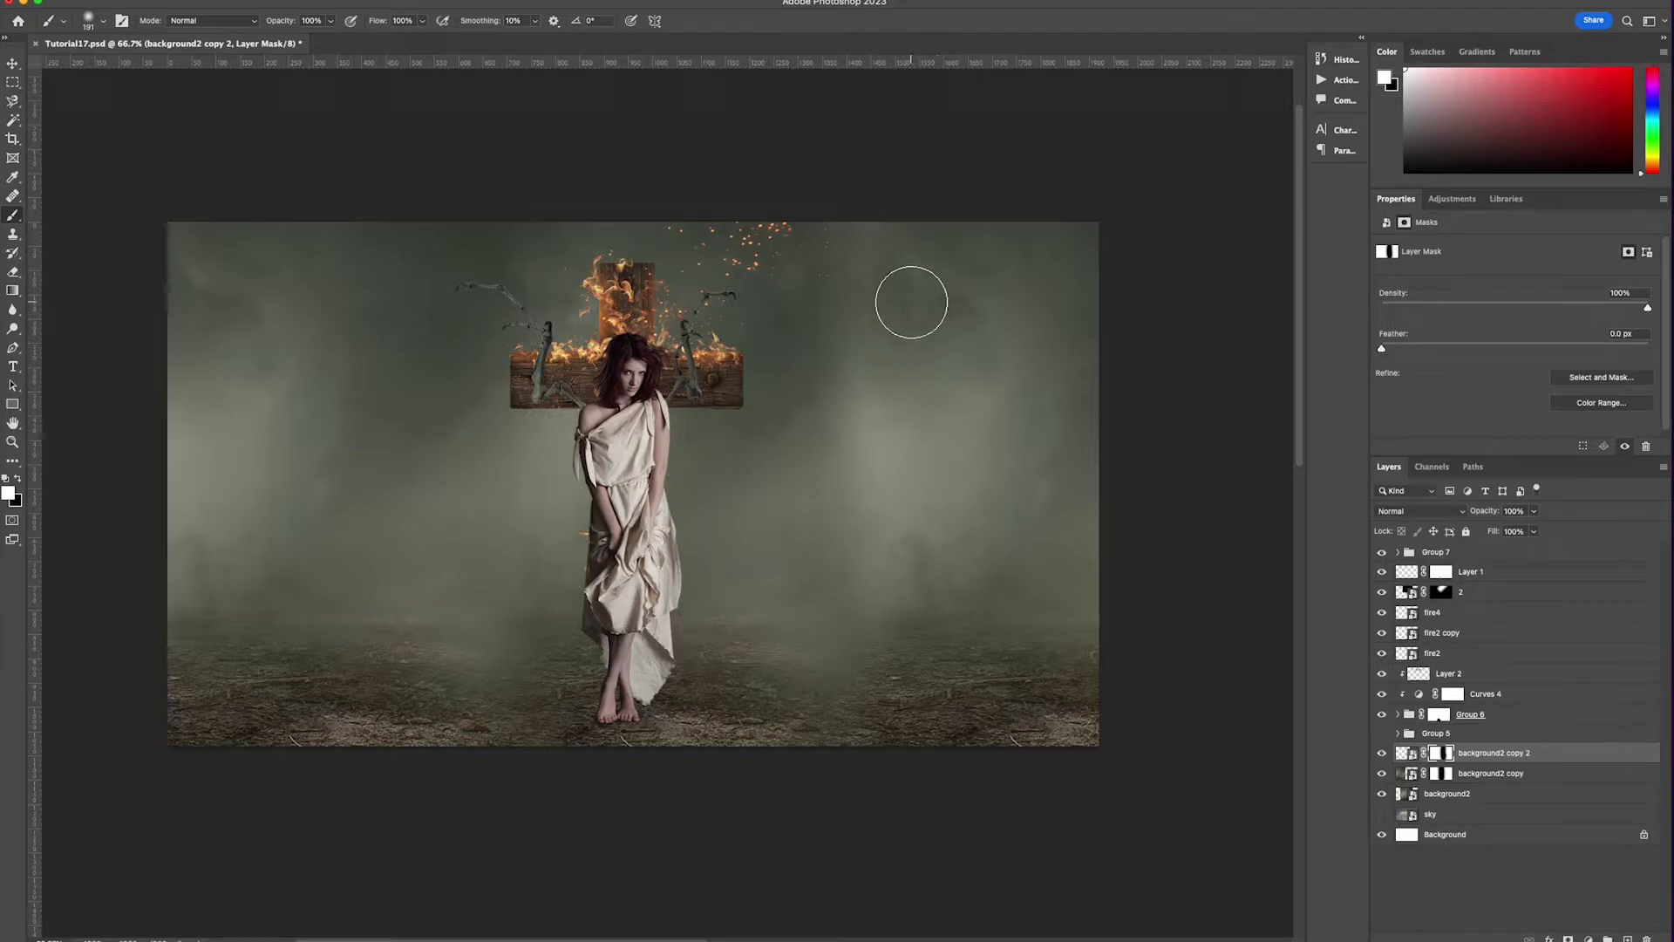
- Merge the three background2 layers into one and set the Healing Brush size to 240 px
{"action": "key", "text": "v"}
{"action": "left_click", "coordinate": [1475, 795], "text": "shift"}
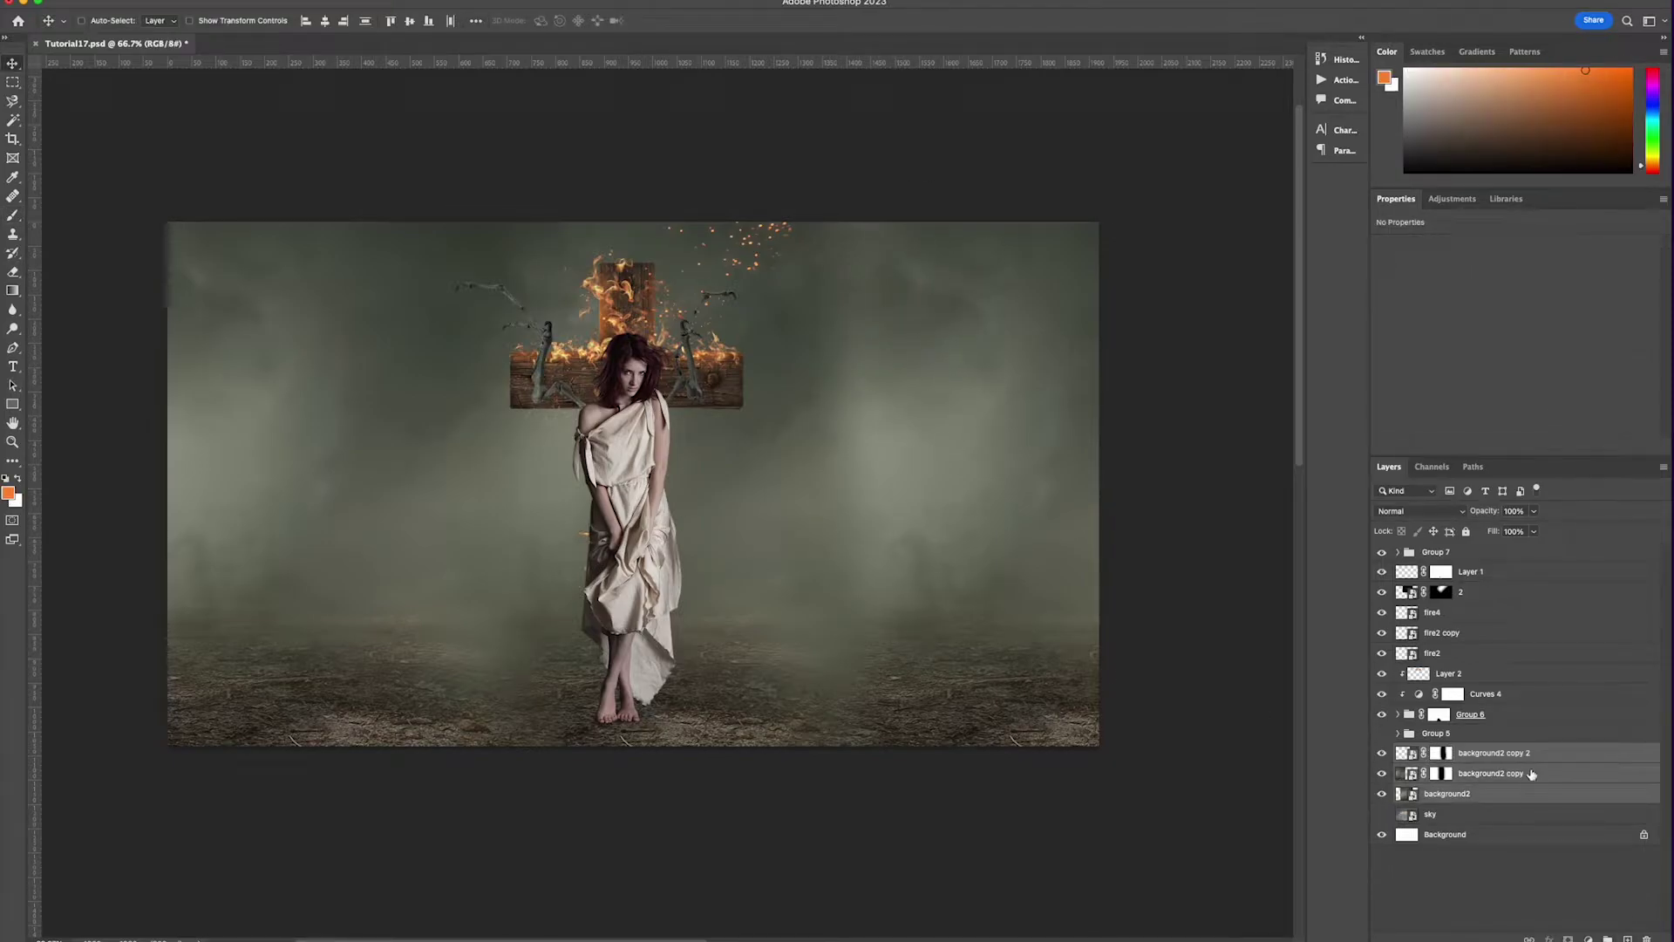
{"action": "right_click", "coordinate": [1531, 774]}
{"action": "left_click", "coordinate": [1569, 726]}
{"action": "left_click", "coordinate": [14, 197]}
{"action": "left_click", "coordinate": [102, 21]}
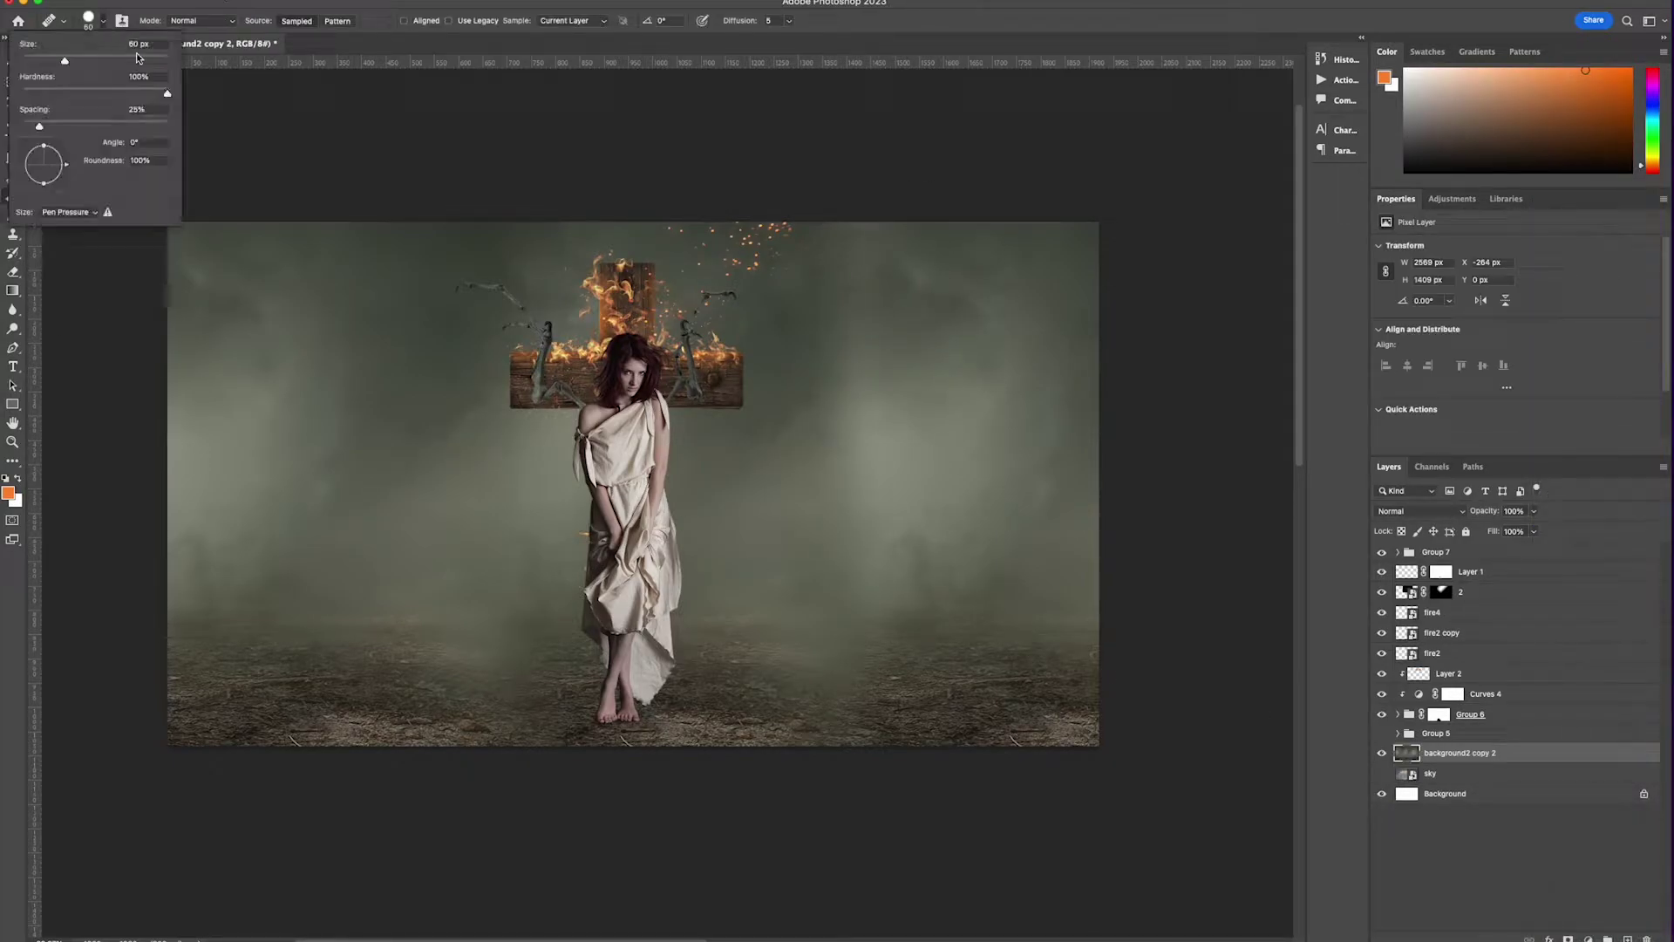
{"action": "key", "text": "Return"}
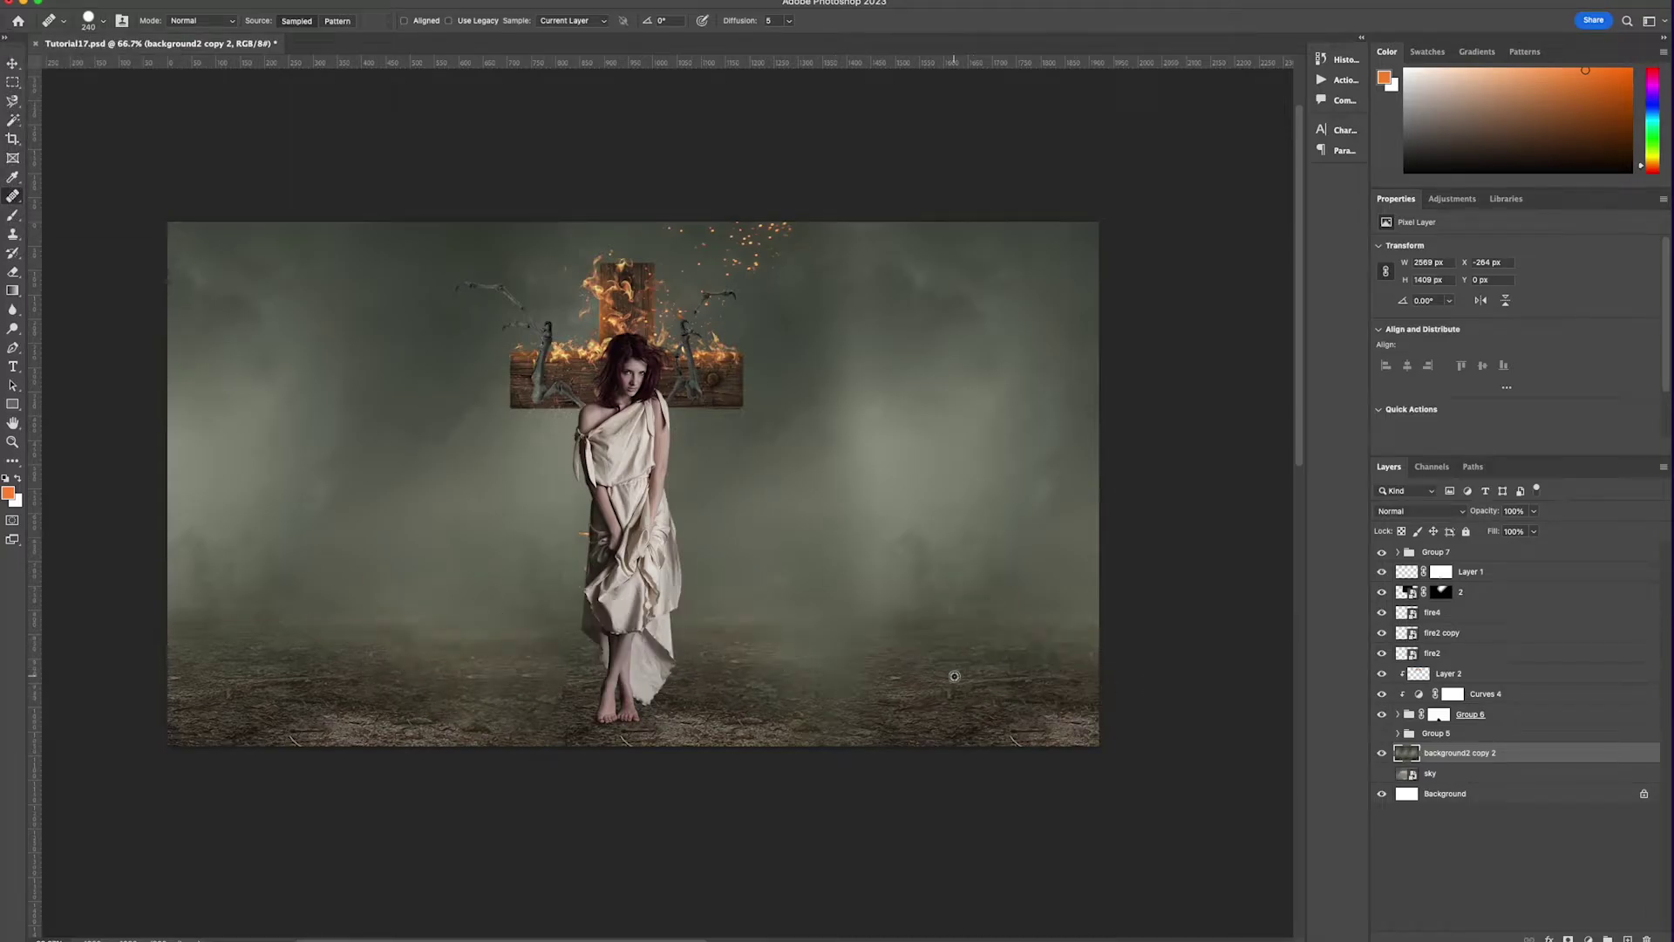
- Select all layers from Group 6 through Group 7 and shift the model and burning cross slightly to the right
{"action": "key", "text": "v"}
{"action": "left_click", "coordinate": [1467, 718]}
{"action": "left_click", "coordinate": [1474, 554], "text": "shift"}
{"action": "left_click_drag", "start_coordinate": [737, 513], "coordinate": [752, 512]}
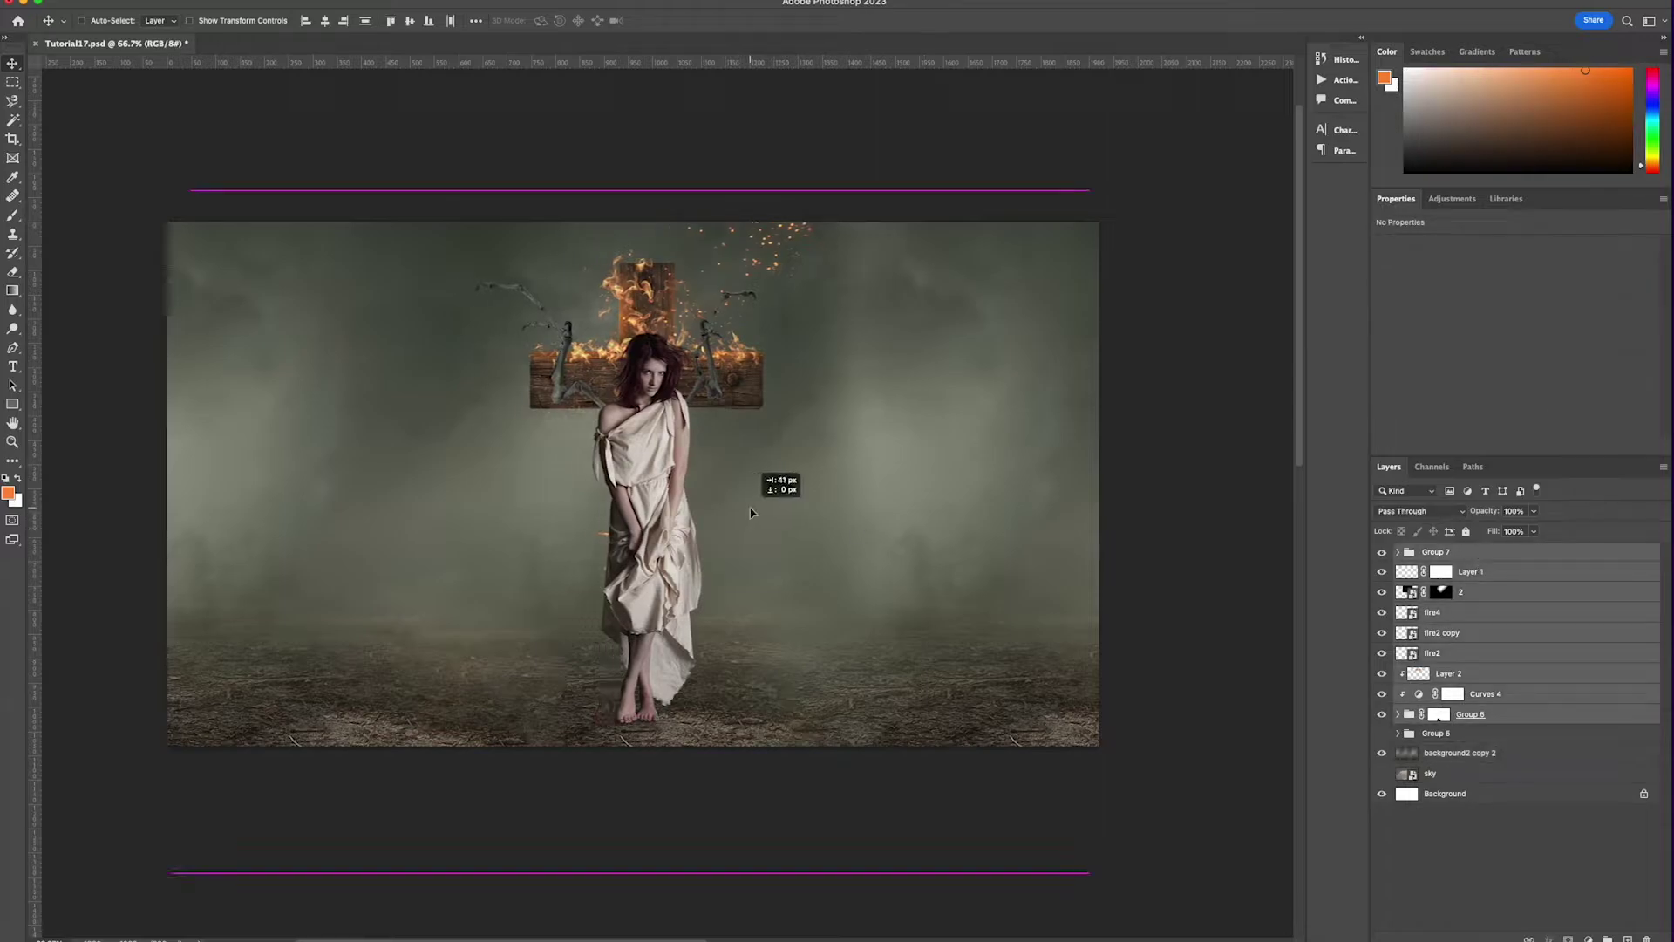
- Heal the marks in the foreground ground of the merged background using nearby ground as the source
{"action": "left_click", "coordinate": [1459, 752]}
{"action": "key", "text": "j"}
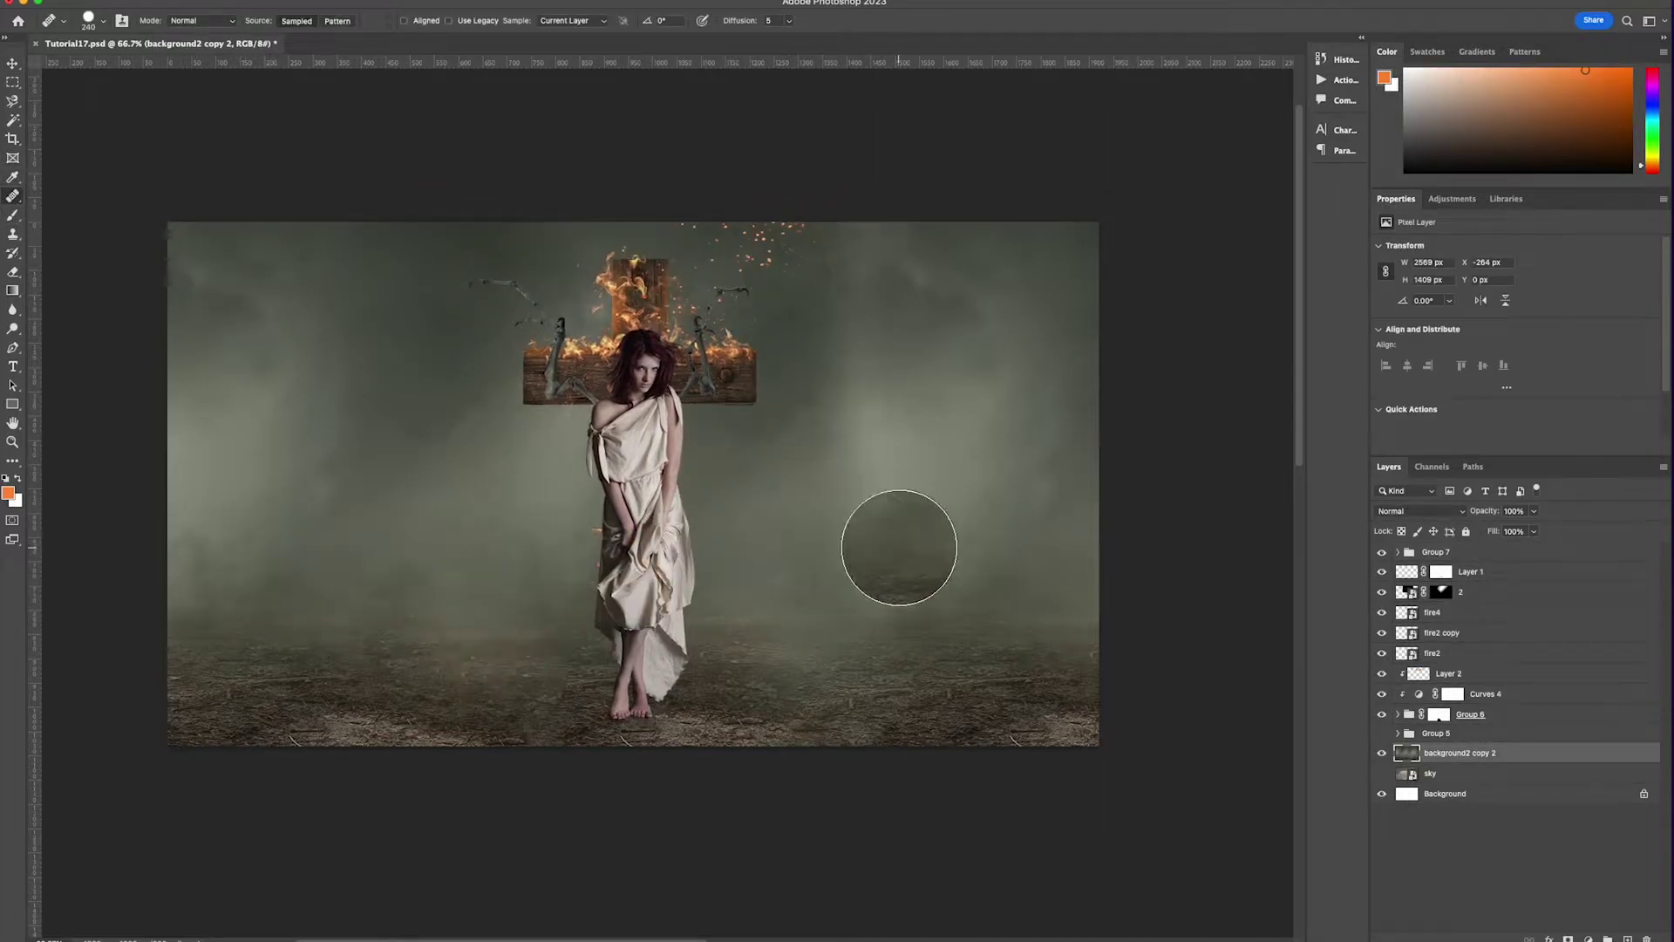
{"action": "left_click", "coordinate": [541, 709]}
{"action": "left_click", "coordinate": [329, 712], "text": "alt"}
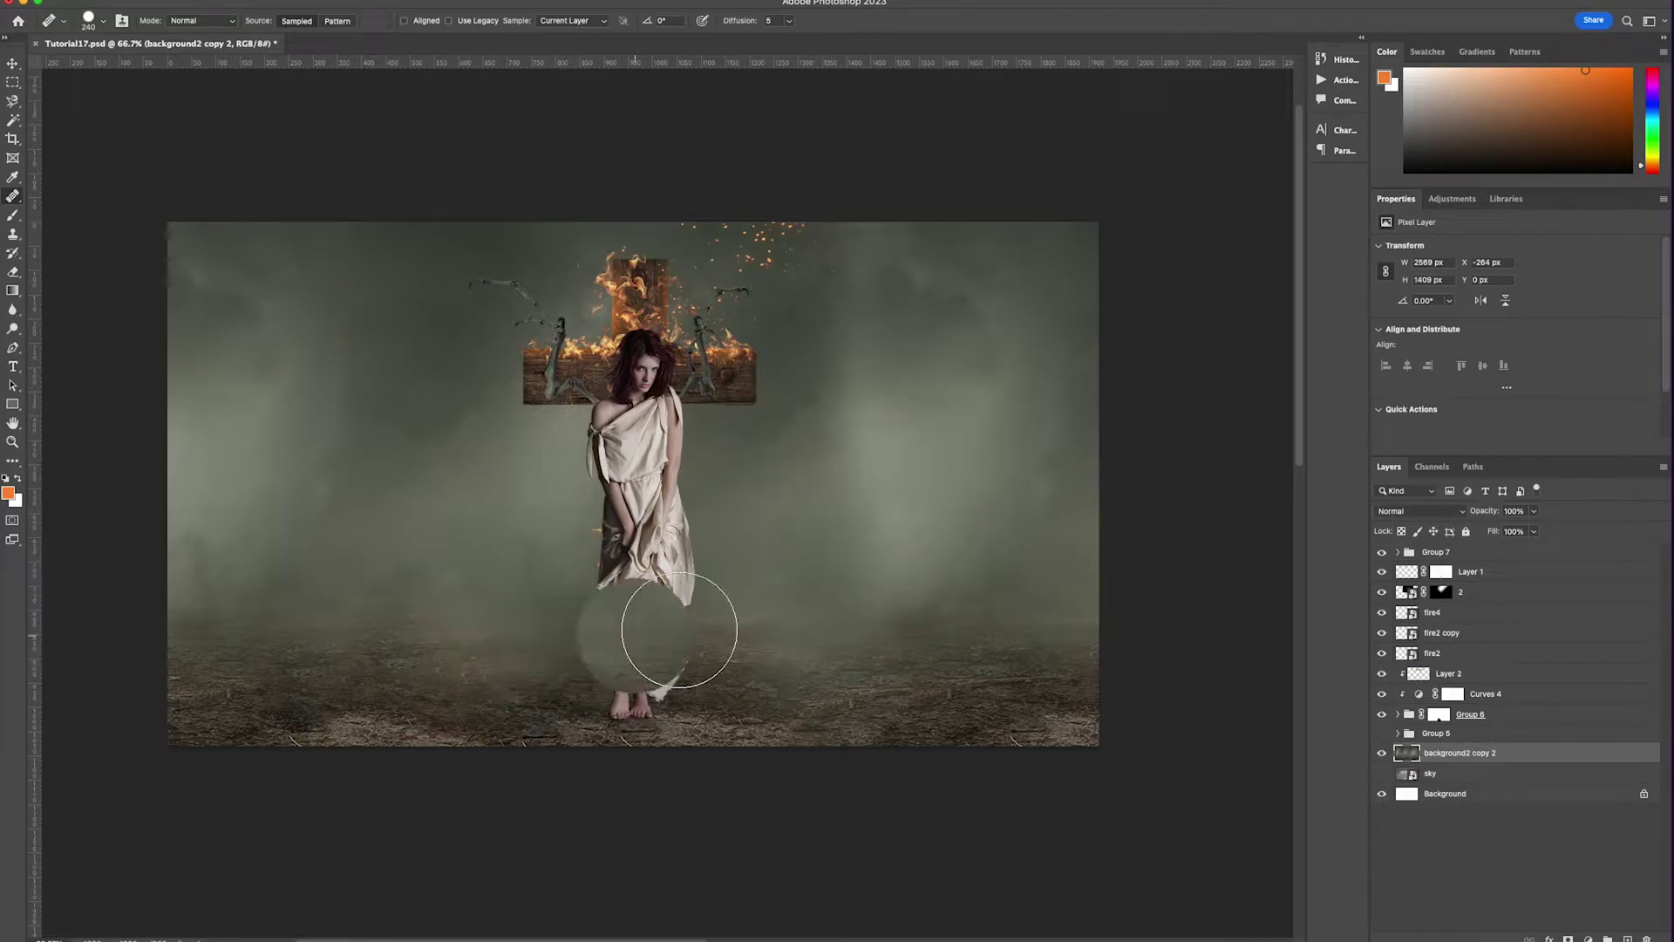
{"action": "left_click", "coordinate": [12, 64]}
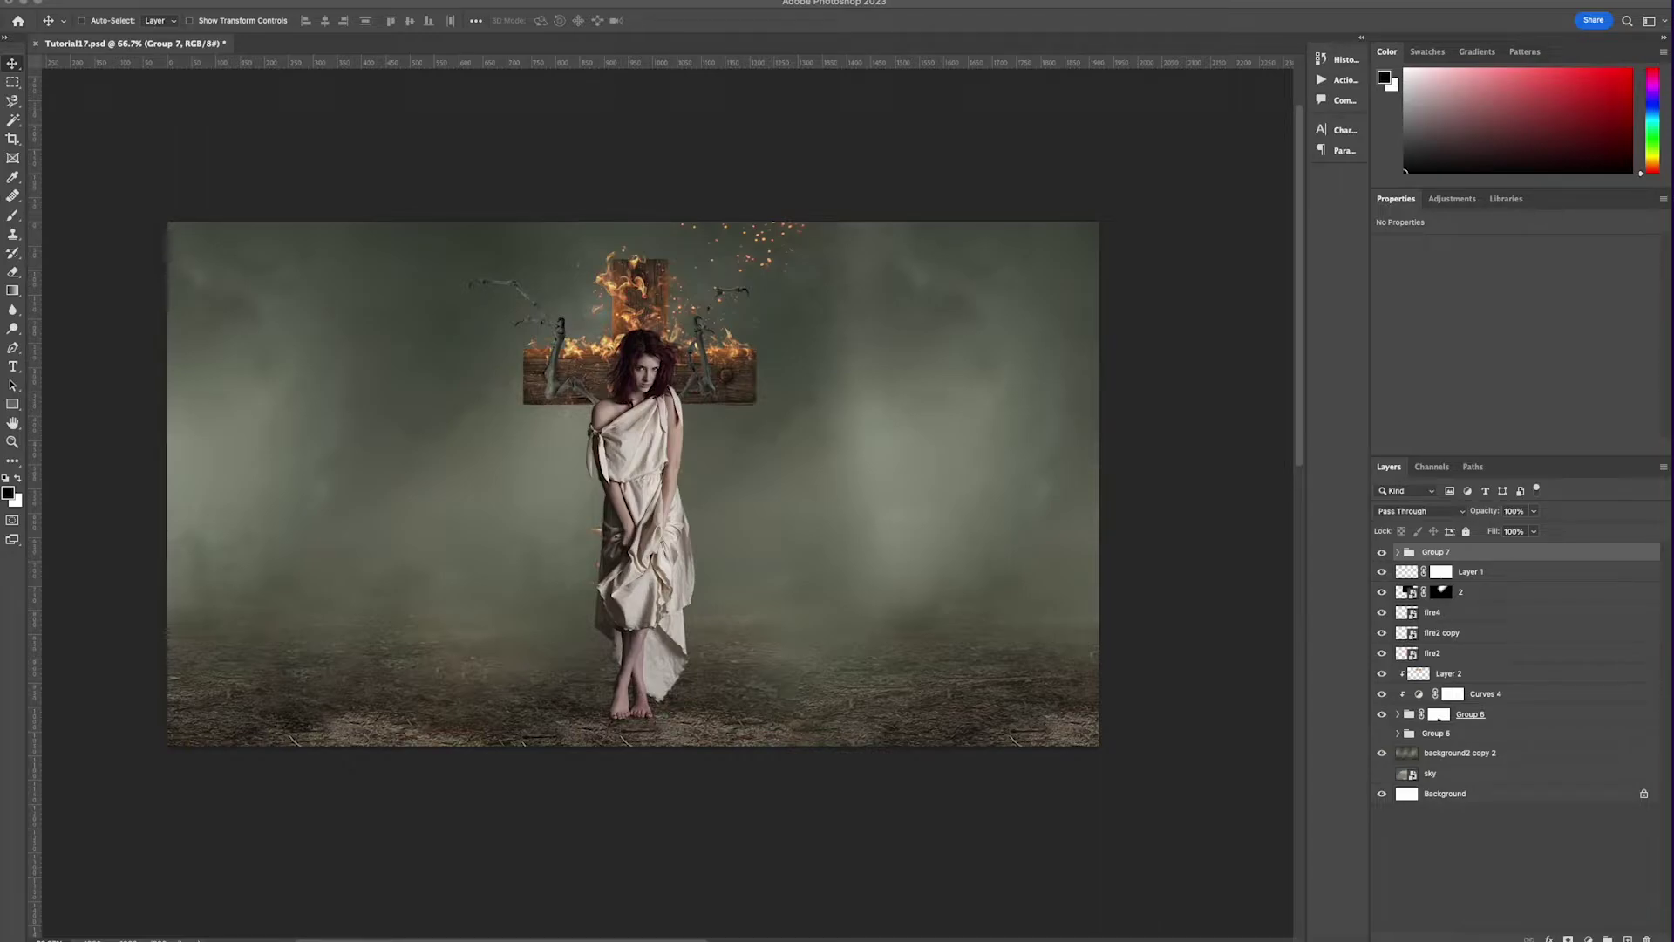
- Place the fire_stock001 image on top of the model's legs, scaled to about 428 px wide
{"action": "mouse_move", "coordinate": [654, 574]}
{"action": "left_mouse_down"}
{"action": "mouse_move", "coordinate": [678, 526]}
{"action": "mouse_move", "coordinate": [678, 561]}
{"action": "left_mouse_up"}
{"action": "left_click_drag", "start_coordinate": [832, 472], "coordinate": [761, 474]}
{"action": "left_click_drag", "start_coordinate": [723, 497], "coordinate": [717, 596]}
{"action": "key", "text": "Return"}
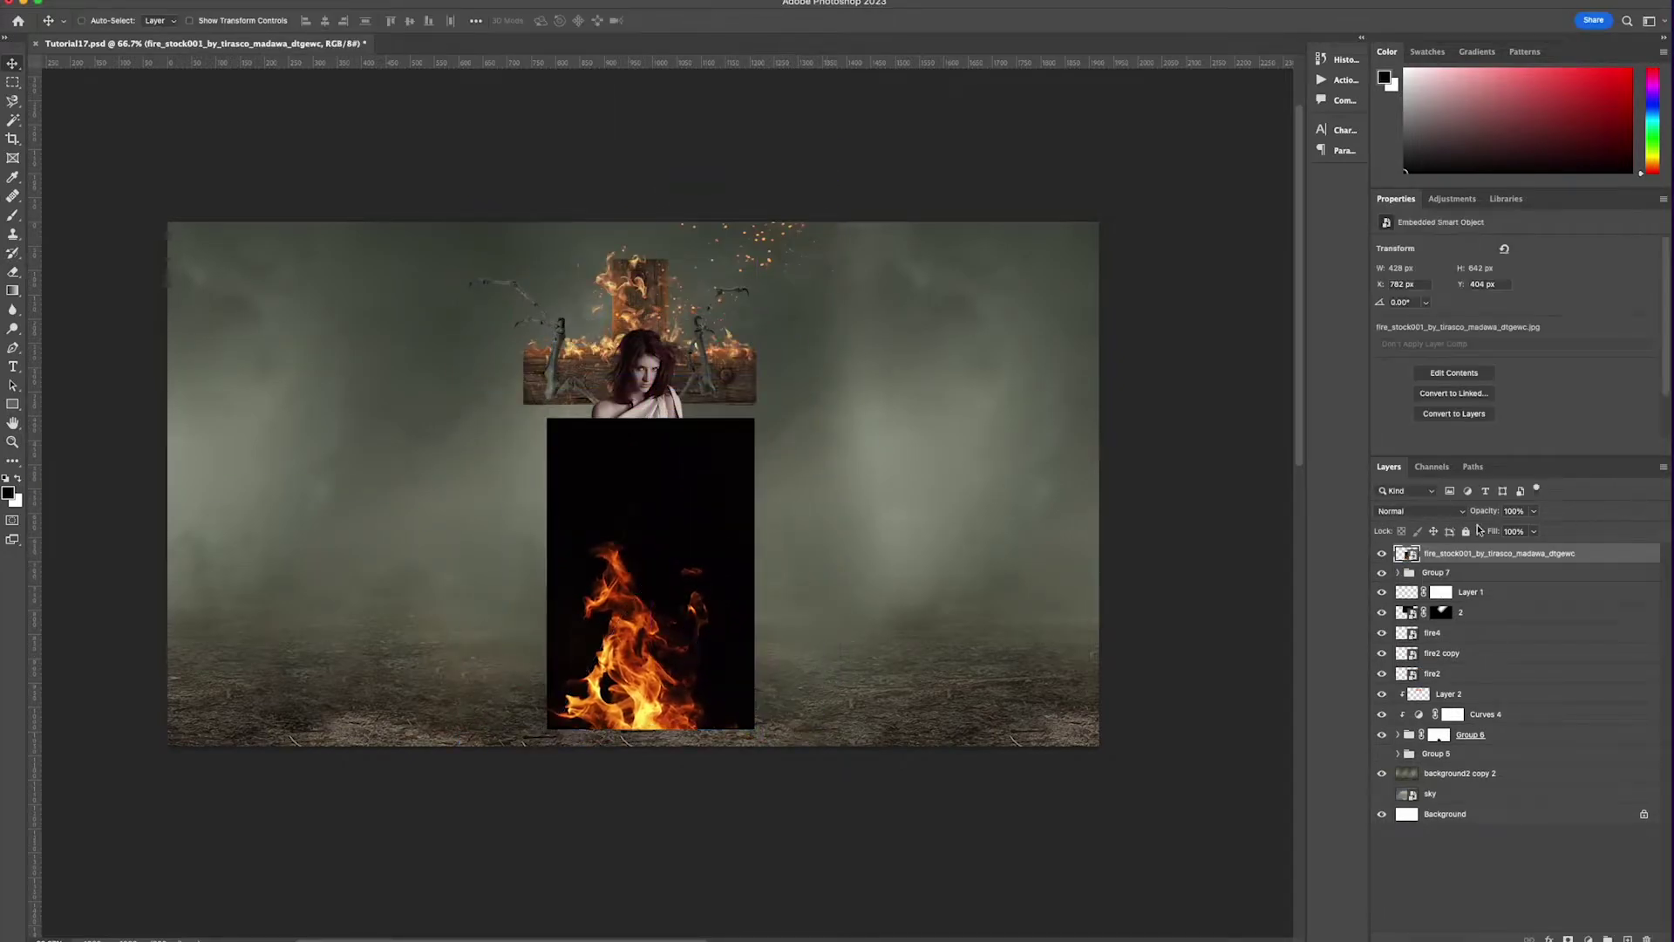
- Set the fire_stock001 layer's blend mode to Screen and nudge the flames over the model's feet
{"action": "left_click", "coordinate": [1423, 511]}
{"action": "left_click", "coordinate": [1411, 637]}
{"action": "mouse_move", "coordinate": [848, 575]}
{"action": "left_mouse_down"}
{"action": "mouse_move", "coordinate": [848, 596]}
{"action": "mouse_move", "coordinate": [846, 578]}
{"action": "left_mouse_up"}
{"action": "key", "text": "Right"}
{"action": "key", "text": "Right"}
{"action": "key", "text": "Right"}
{"action": "key", "text": "Right"}
{"action": "key", "text": "Right"}
{"action": "key", "text": "Right"}
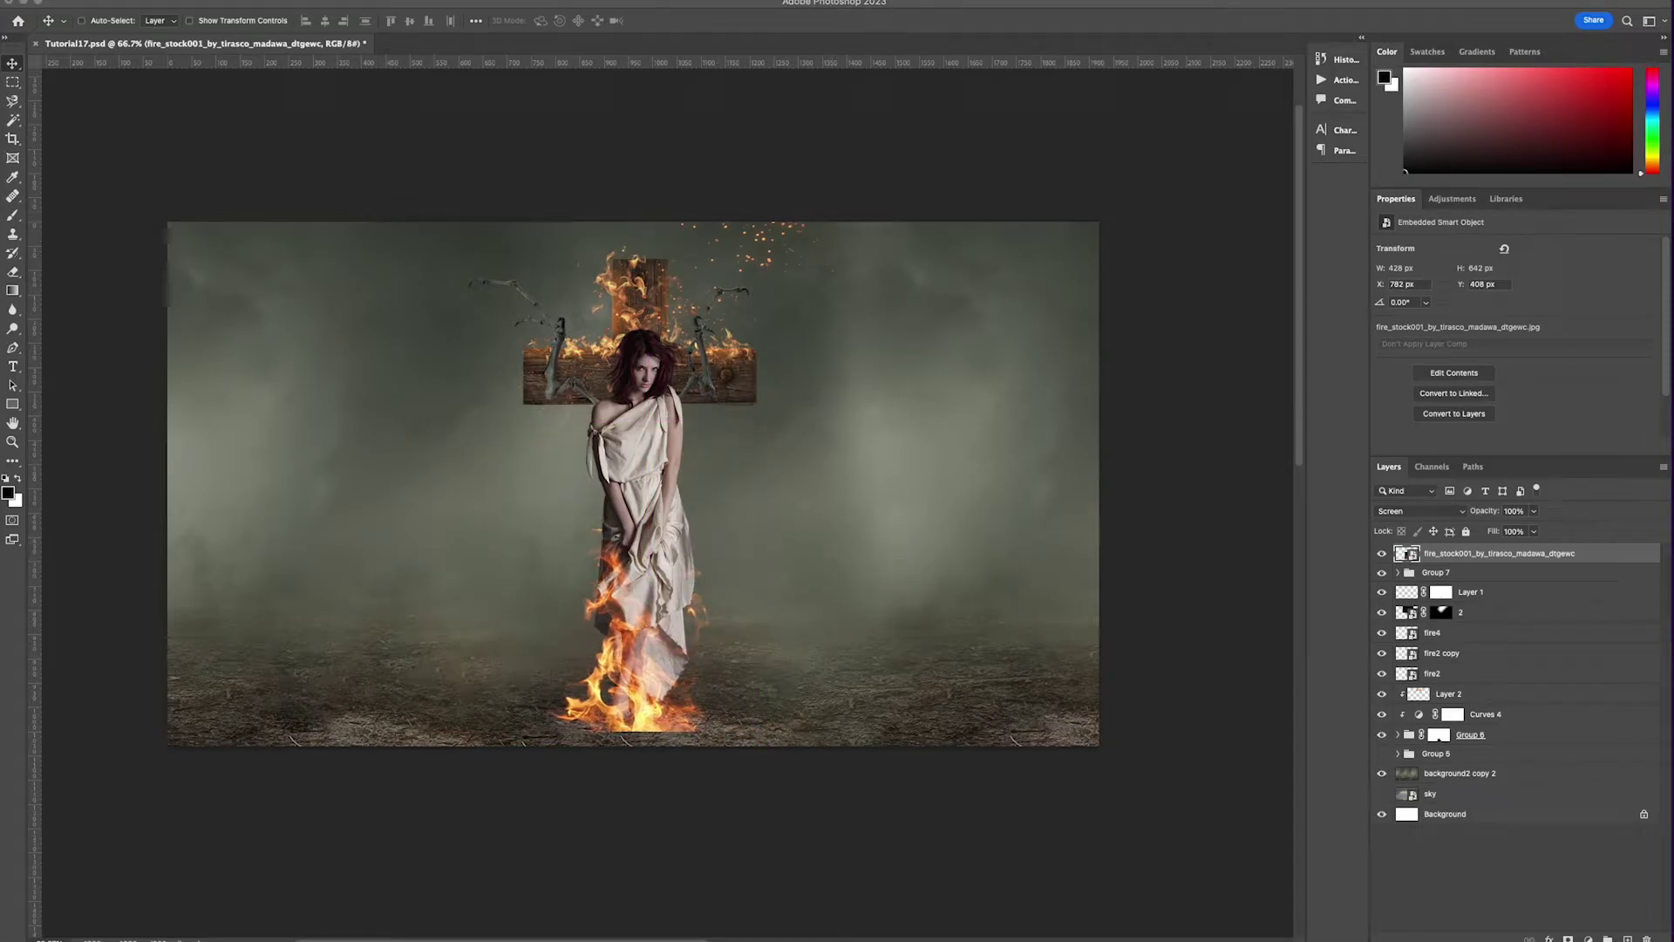
- Place the fire_stock002 image over the model's legs and set its blend mode to Screen
{"action": "left_click_drag", "start_coordinate": [720, 495], "coordinate": [840, 485]}
{"action": "key", "text": "Return"}
{"action": "left_click", "coordinate": [1419, 511]}
{"action": "left_click", "coordinate": [1398, 624]}
- Move the fire_stock002 layer below Group 5, then scale it down and position it behind the model's feet
{"action": "left_click_drag", "start_coordinate": [1482, 553], "coordinate": [1480, 782]}
{"action": "key", "text": "ctrl+t"}
{"action": "left_click_drag", "start_coordinate": [836, 507], "coordinate": [783, 507]}
{"action": "mouse_move", "coordinate": [733, 538]}
{"action": "left_mouse_down"}
{"action": "mouse_move", "coordinate": [731, 578]}
{"action": "mouse_move", "coordinate": [745, 549]}
{"action": "left_mouse_up"}
{"action": "key", "text": "Return"}
- Add masks to both fire stock layers and fade their bottom edges with black gradients
{"action": "left_click", "coordinate": [1468, 559]}
{"action": "left_click", "coordinate": [1568, 938]}
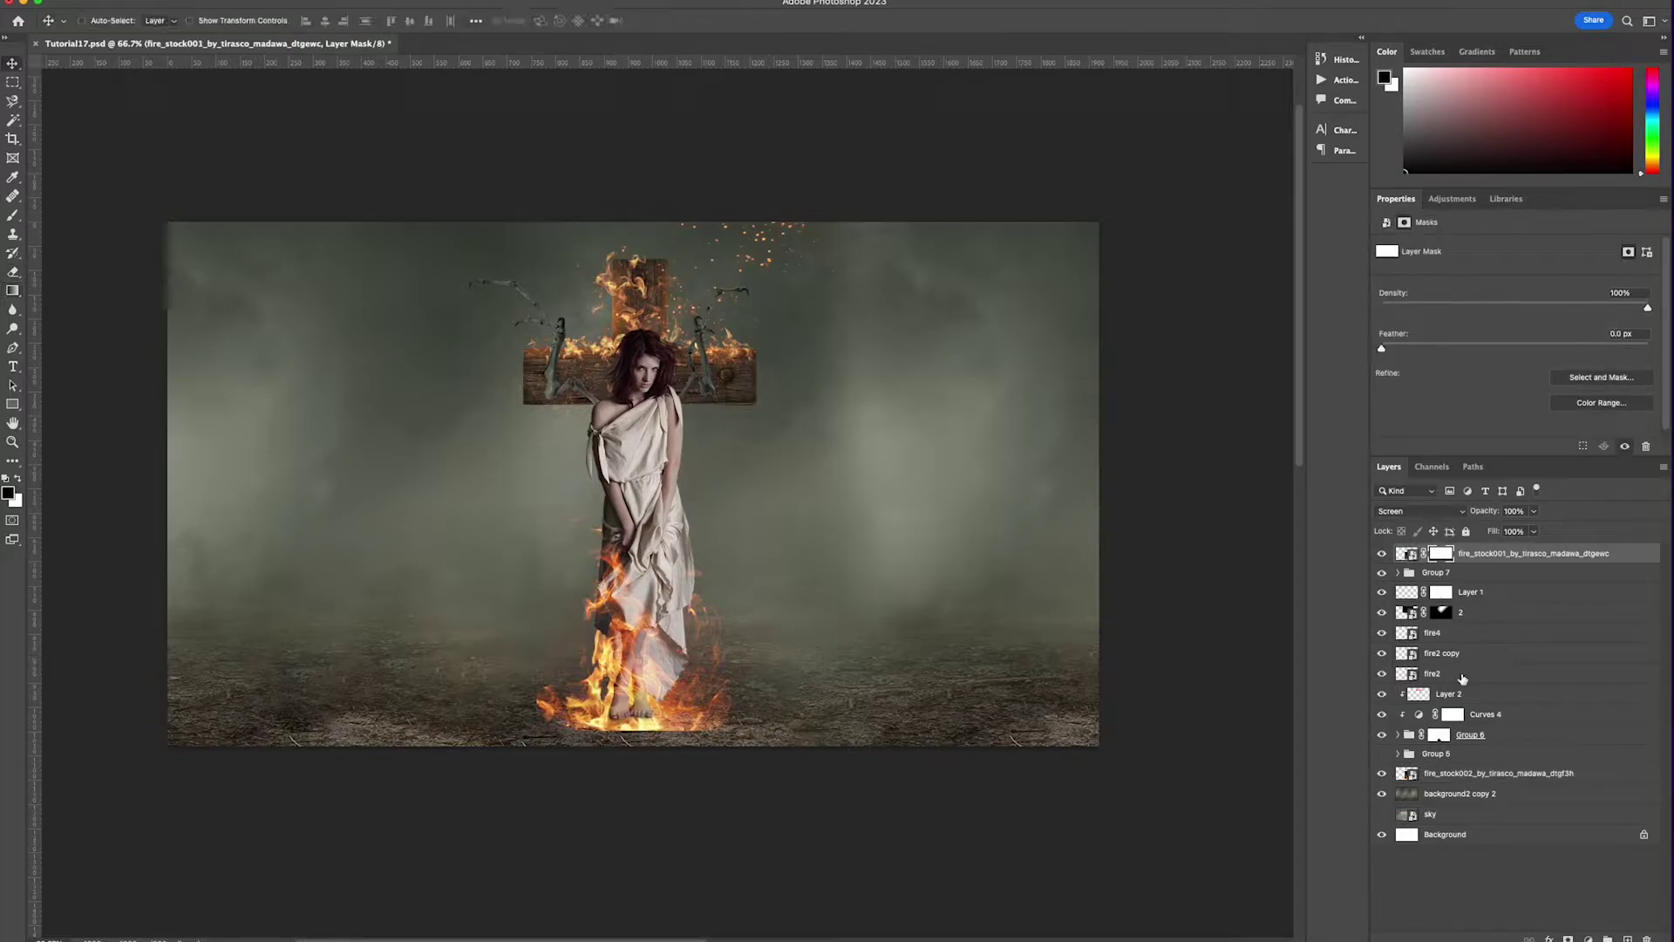
{"action": "left_click", "coordinate": [1460, 769]}
{"action": "left_click", "coordinate": [1568, 939]}
{"action": "left_click", "coordinate": [12, 294]}
{"action": "left_click_drag", "start_coordinate": [635, 735], "coordinate": [635, 615]}
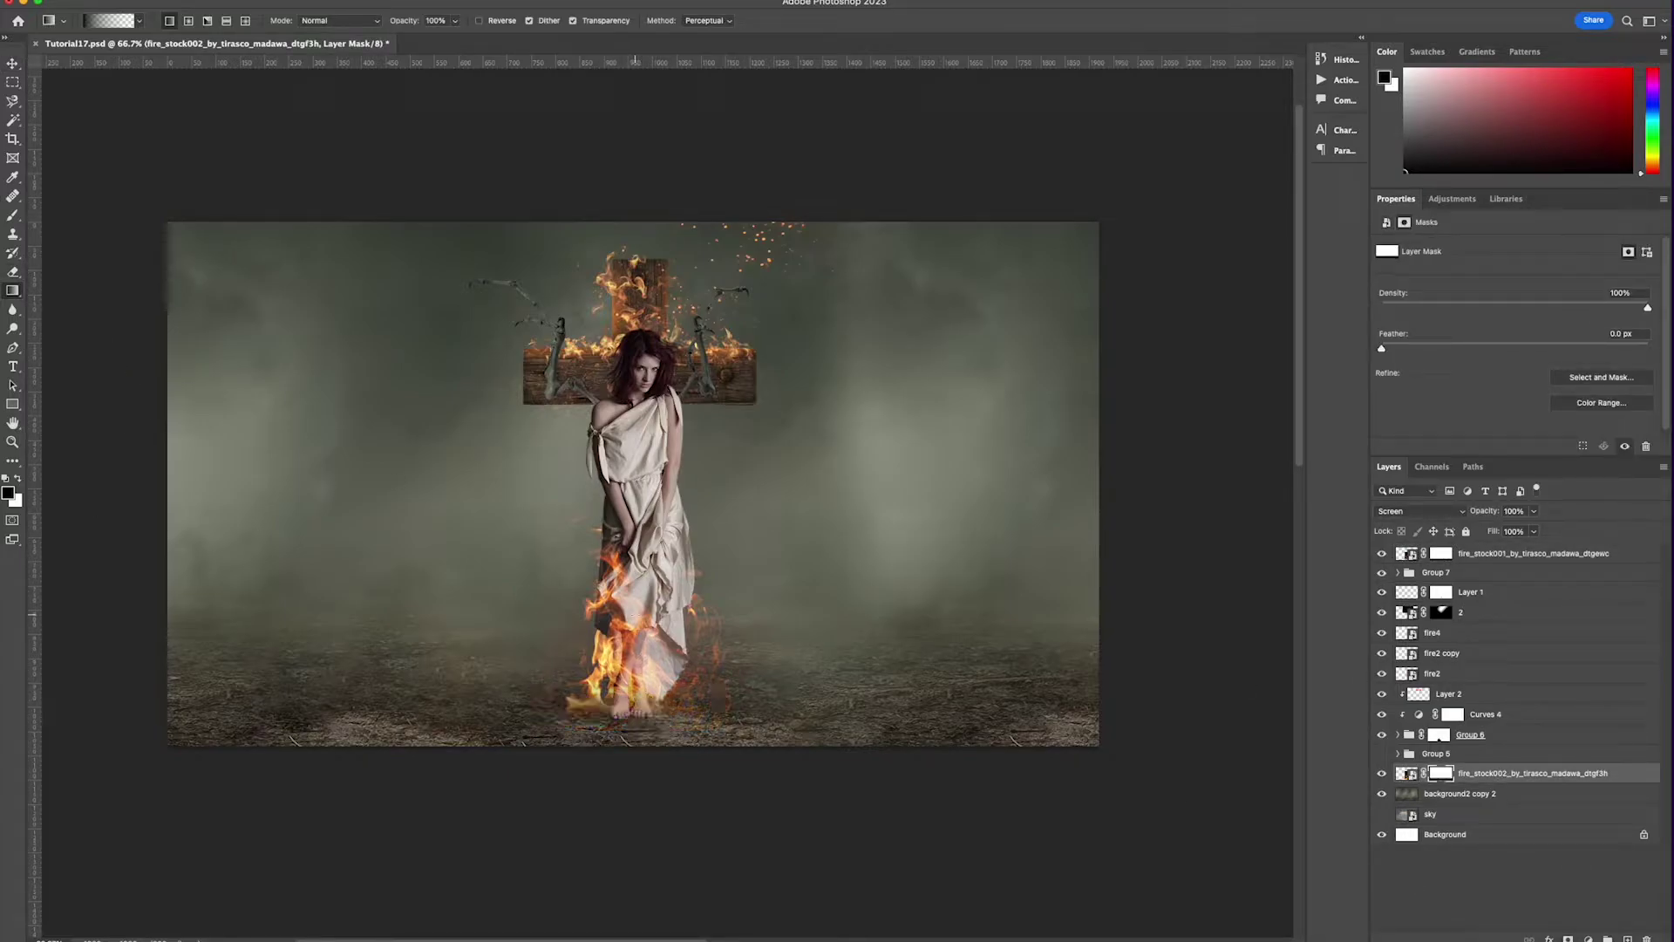
- Select both fire stock layers and nudge them slightly to the left around the model's feet
{"action": "left_click", "coordinate": [12, 64]}
{"action": "left_click", "coordinate": [1509, 555], "text": "super"}
{"action": "left_click_drag", "start_coordinate": [813, 541], "coordinate": [812, 542]}
{"action": "key", "text": "Left"}
{"action": "key", "text": "Left"}
{"action": "key", "text": "Left"}
{"action": "key", "text": "Left"}
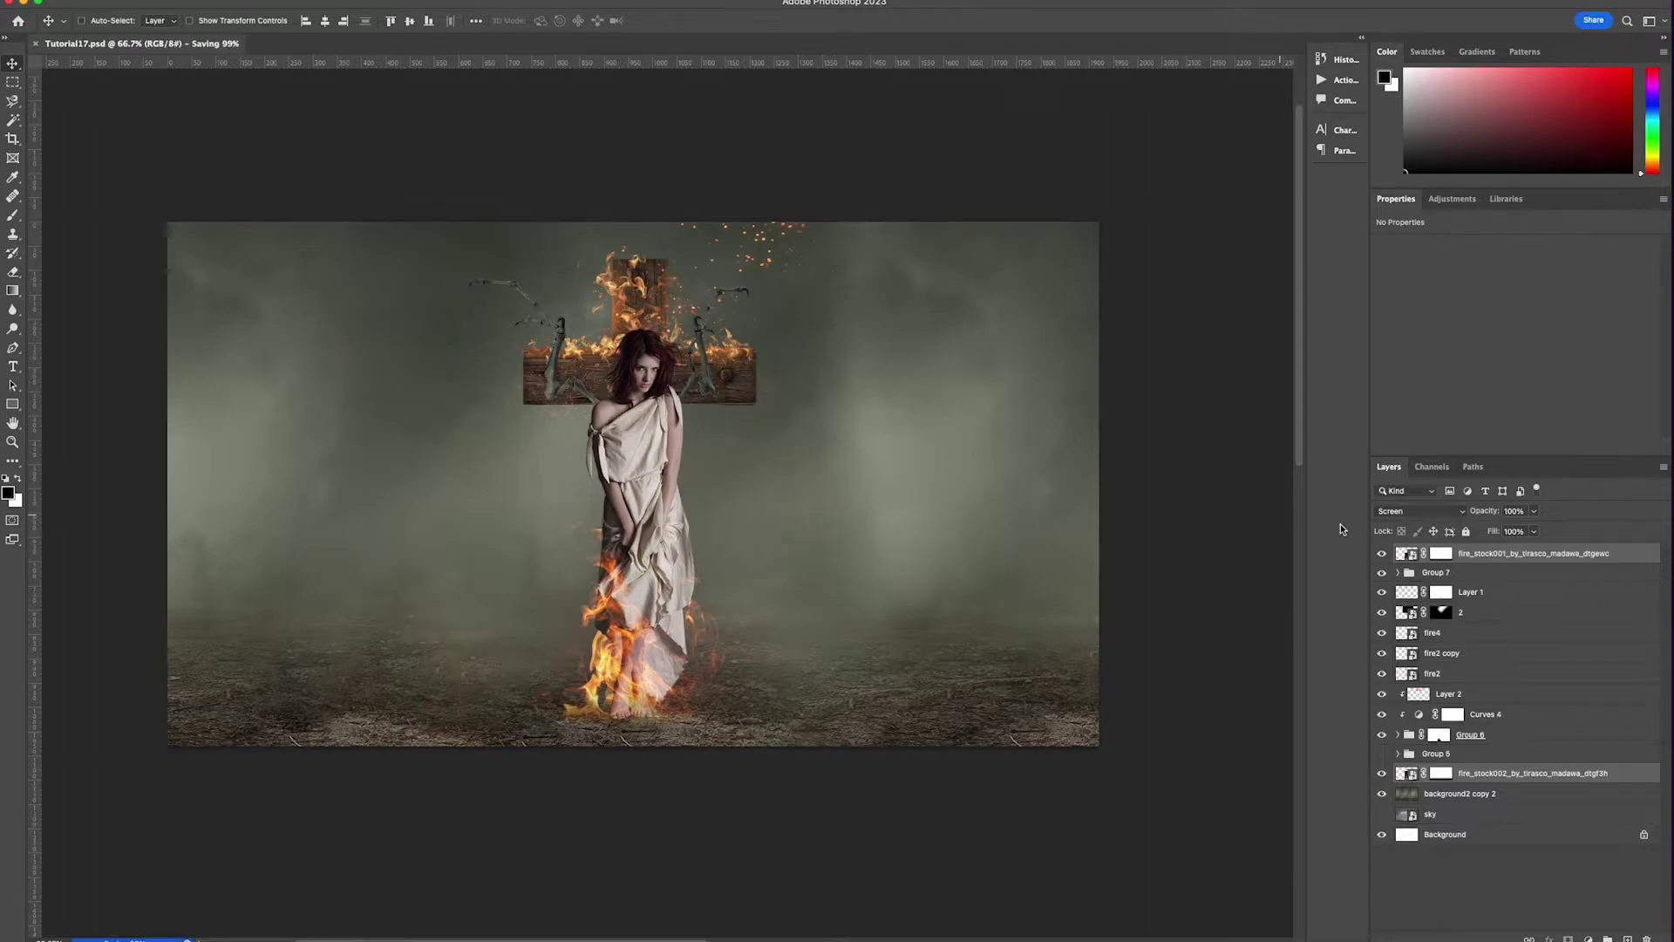
- Place the crow1 3 image left of the model, scaled to about 478 px wide
{"action": "key", "text": "super+t"}
{"action": "left_click_drag", "start_coordinate": [1038, 485], "coordinate": [598, 480]}
{"action": "key", "text": "Return"}
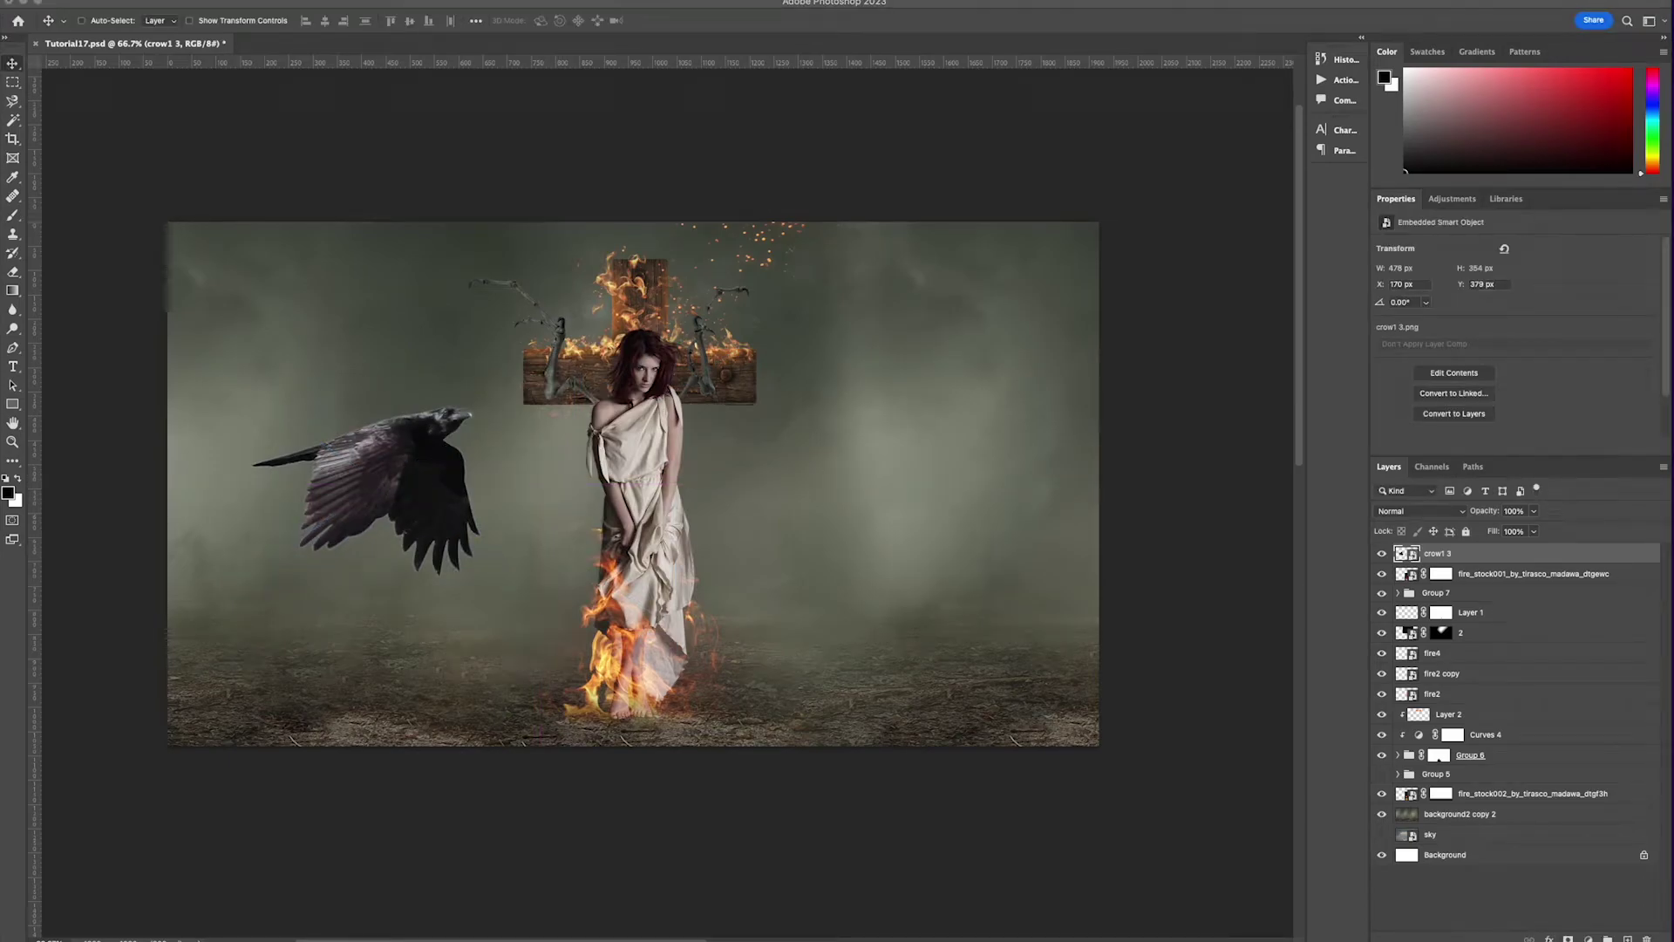
- Place the crow2 2 image over the ground at the lower right, scaled to about 410 px wide
{"action": "left_click_drag", "start_coordinate": [693, 509], "coordinate": [696, 508]}
{"action": "left_click_drag", "start_coordinate": [945, 484], "coordinate": [541, 486]}
{"action": "left_click_drag", "start_coordinate": [490, 486], "coordinate": [987, 622]}
{"action": "key", "text": "Return"}
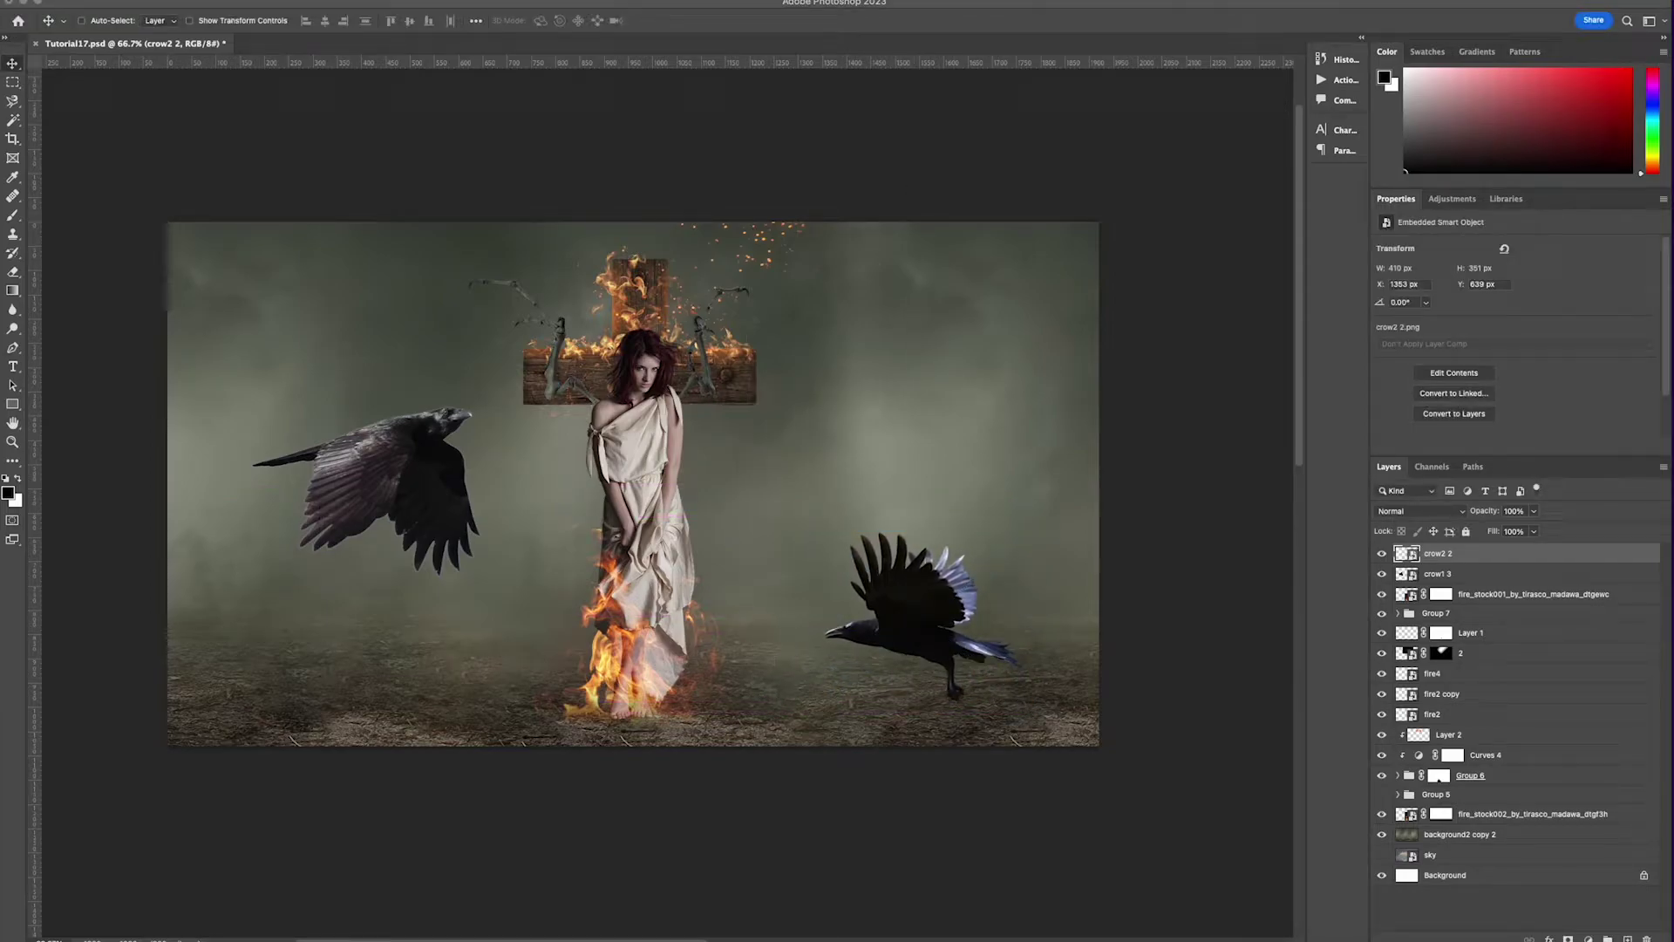
- Place the crow3 3 image in the sky right of the cross, scaled to about 175 px wide
{"action": "left_click_drag", "start_coordinate": [771, 427], "coordinate": [776, 429]}
{"action": "left_click_drag", "start_coordinate": [1039, 482], "coordinate": [442, 483]}
{"action": "left_click_drag", "start_coordinate": [363, 505], "coordinate": [872, 391]}
{"action": "key", "text": "Return"}
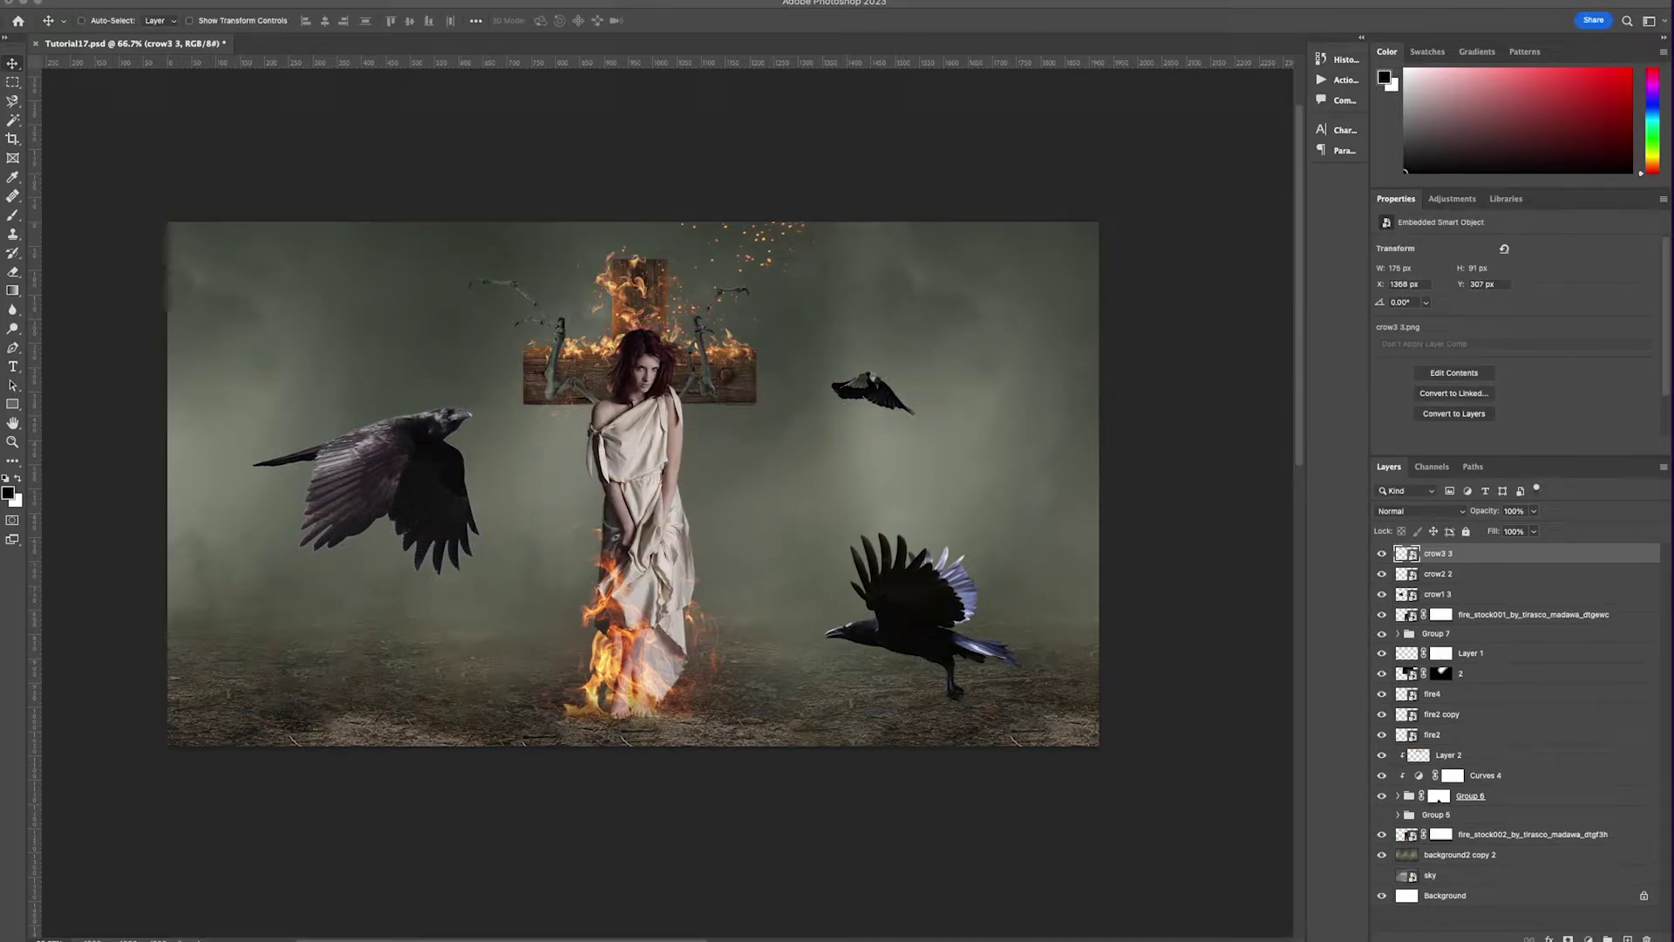
- Place the crow3 4 image, move its layer just above the merged background, and scale it down left of the model's legs
{"action": "left_click_drag", "start_coordinate": [536, 514], "coordinate": [545, 513]}
{"action": "left_click_drag", "start_coordinate": [896, 483], "coordinate": [517, 484]}
{"action": "left_click_drag", "start_coordinate": [505, 511], "coordinate": [602, 525]}
{"action": "key", "text": "Return"}
{"action": "left_click_drag", "start_coordinate": [1495, 555], "coordinate": [1506, 864]}
{"action": "key", "text": "super+t"}
{"action": "left_click_drag", "start_coordinate": [615, 497], "coordinate": [521, 575]}
{"action": "key", "text": "Return"}
- Swap the two large crows to opposite sides of the model and move the crow3 3 bird farther right and up
{"action": "left_click_drag", "start_coordinate": [445, 497], "coordinate": [399, 360]}
{"action": "left_click_drag", "start_coordinate": [925, 602], "coordinate": [369, 586]}
{"action": "left_click_drag", "start_coordinate": [336, 320], "coordinate": [798, 495]}
{"action": "left_click_drag", "start_coordinate": [835, 392], "coordinate": [889, 355]}
{"action": "left_click_drag", "start_coordinate": [774, 534], "coordinate": [777, 567]}
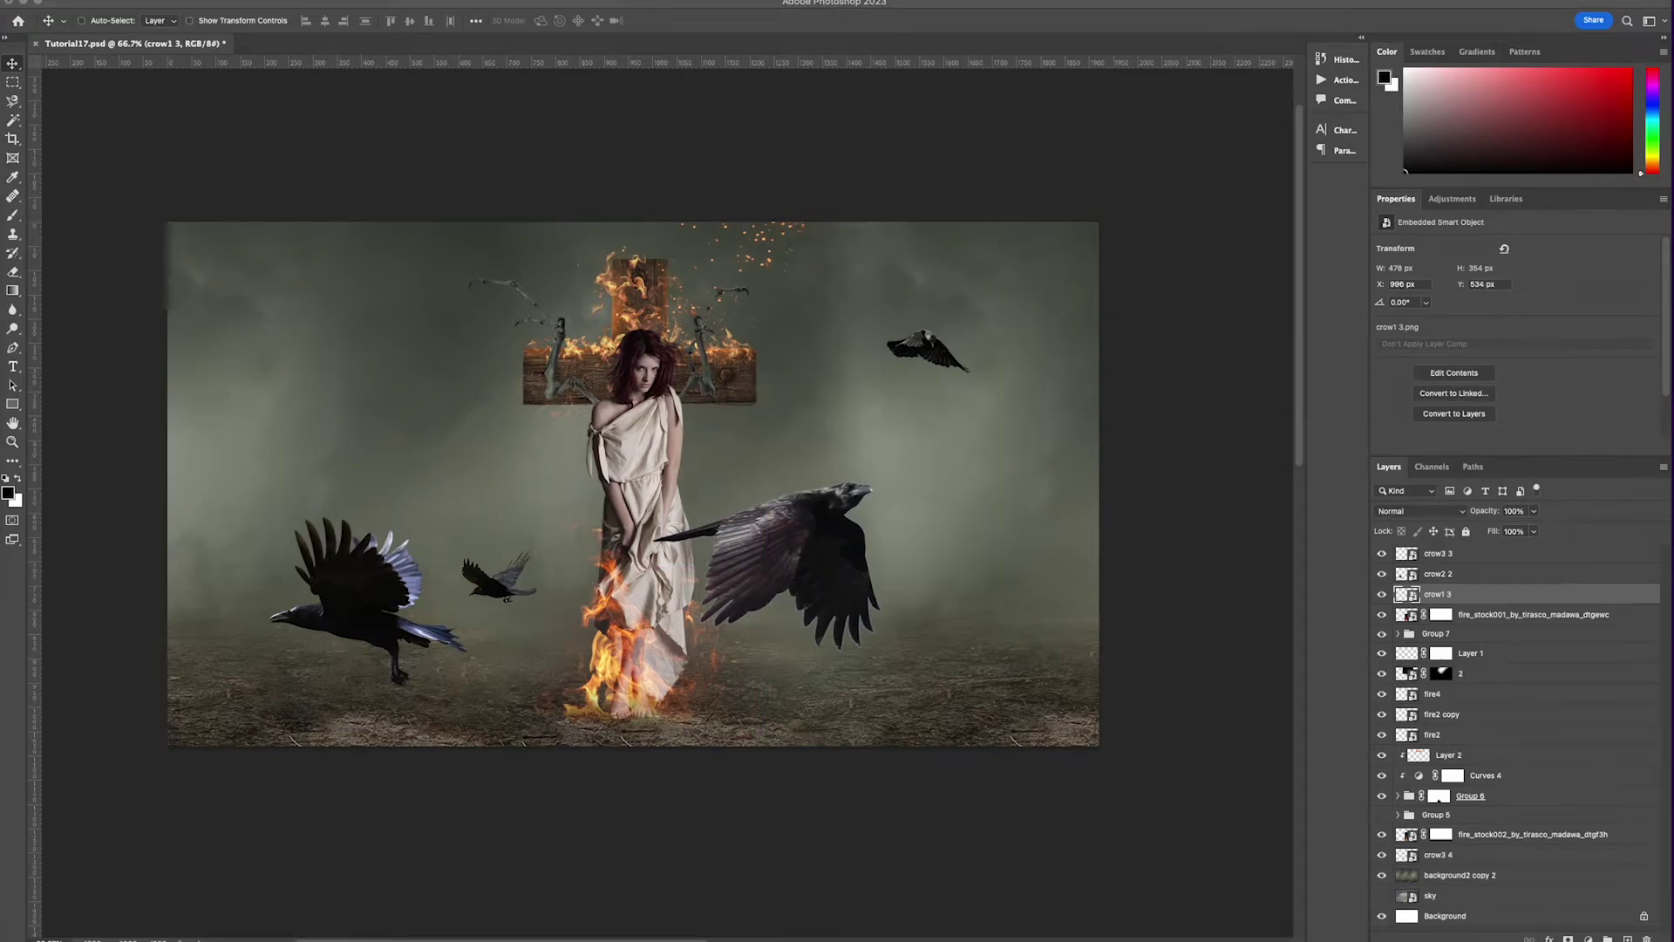
- Place the crow7 2 image in the upper-left sky and scale it down to a small distant bird
{"action": "left_click_drag", "start_coordinate": [166, 275], "coordinate": [369, 413]}
{"action": "left_click_drag", "start_coordinate": [874, 482], "coordinate": [541, 482]}
{"action": "left_click_drag", "start_coordinate": [516, 494], "coordinate": [342, 331]}
{"action": "key", "text": "Return"}
- Rearrange the crows around the model, moving the small crow3 4 bird to the right of her hips
{"action": "left_click_drag", "start_coordinate": [386, 348], "coordinate": [481, 416]}
{"action": "left_click_drag", "start_coordinate": [382, 588], "coordinate": [364, 555]}
{"action": "left_click_drag", "start_coordinate": [497, 592], "coordinate": [760, 483]}
{"action": "left_click_drag", "start_coordinate": [804, 568], "coordinate": [930, 617]}
{"action": "left_click_drag", "start_coordinate": [927, 350], "coordinate": [923, 405]}
{"action": "left_click", "coordinate": [763, 477], "text": "super"}
{"action": "key", "text": "super+t"}
{"action": "right_click", "coordinate": [762, 476]}
{"action": "key", "text": "Escape"}
{"action": "key", "text": "Escape"}
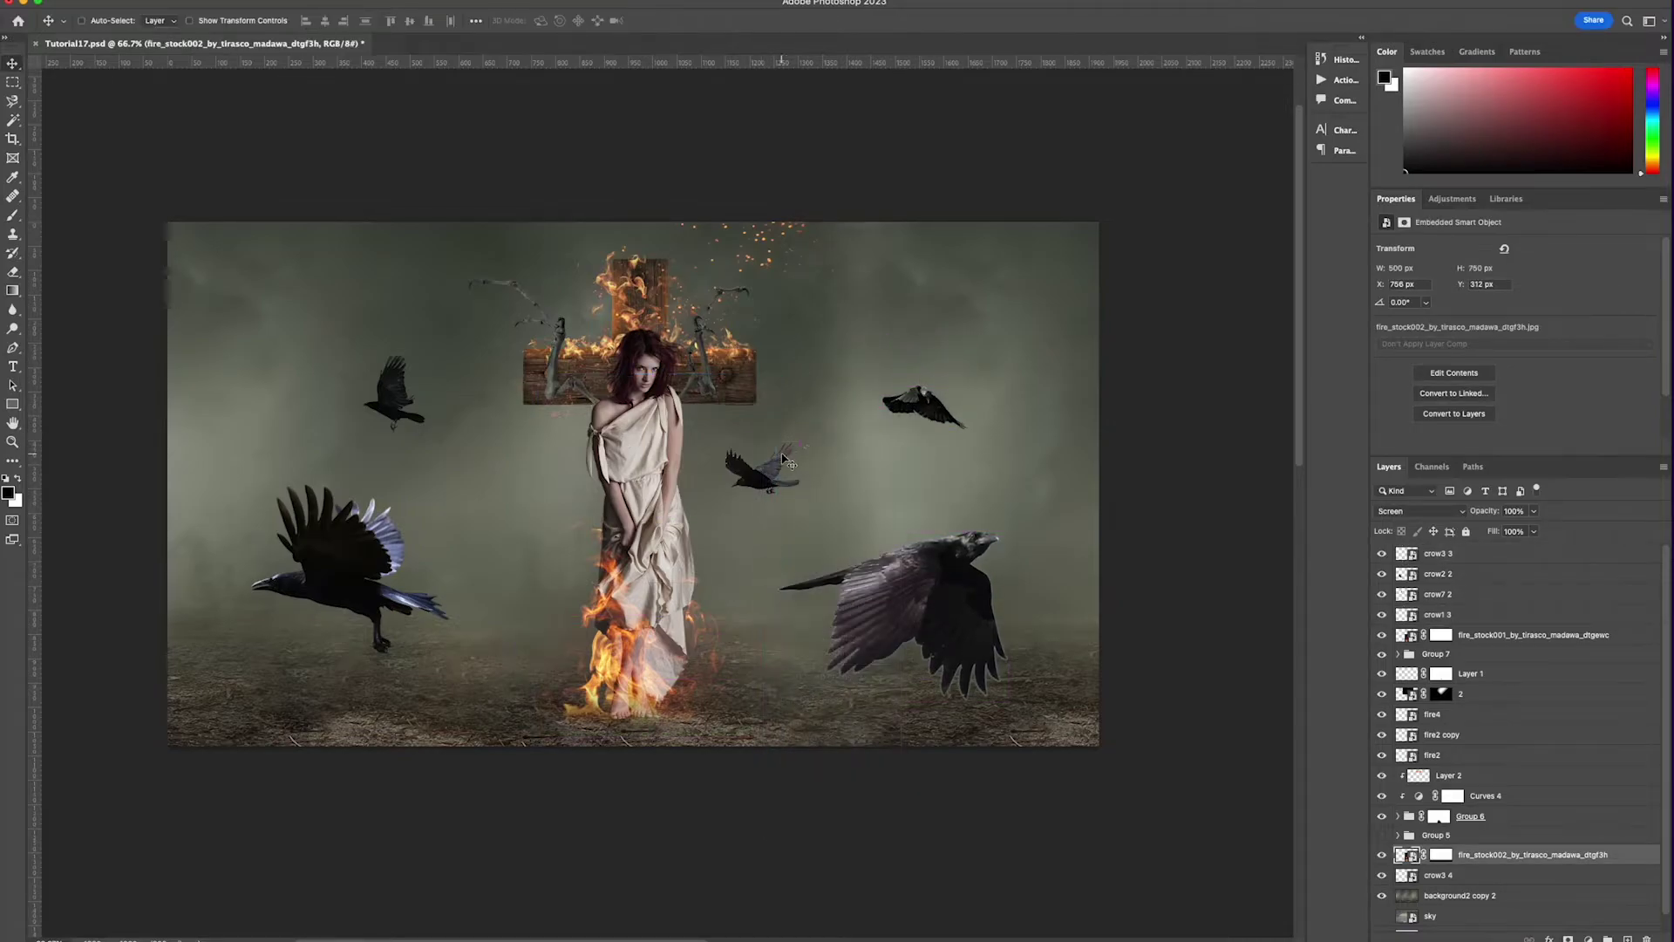
- Flip the small crow3 4 bird horizontally and reposition it right of the model's hips
{"action": "left_click", "coordinate": [751, 477]}
{"action": "key", "text": "super+t"}
{"action": "right_click", "coordinate": [759, 453]}
{"action": "left_click", "coordinate": [806, 769]}
{"action": "left_click_drag", "start_coordinate": [787, 475], "coordinate": [821, 483]}
{"action": "key", "text": "Return"}
- Raise the crow7 2 bird, bring crow2 2 beside the model's legs, shift crow1 3 outward, and move crow3 3 toward the cross
{"action": "left_click_drag", "start_coordinate": [388, 381], "coordinate": [370, 336]}
{"action": "left_click_drag", "start_coordinate": [357, 567], "coordinate": [329, 538]}
{"action": "left_click_drag", "start_coordinate": [499, 535], "coordinate": [700, 560]}
{"action": "left_click", "coordinate": [892, 606], "text": "ctrl"}
{"action": "left_click_drag", "start_coordinate": [892, 606], "coordinate": [931, 574]}
{"action": "left_click", "coordinate": [922, 403], "text": "ctrl"}
{"action": "left_click_drag", "start_coordinate": [923, 403], "coordinate": [861, 350]}
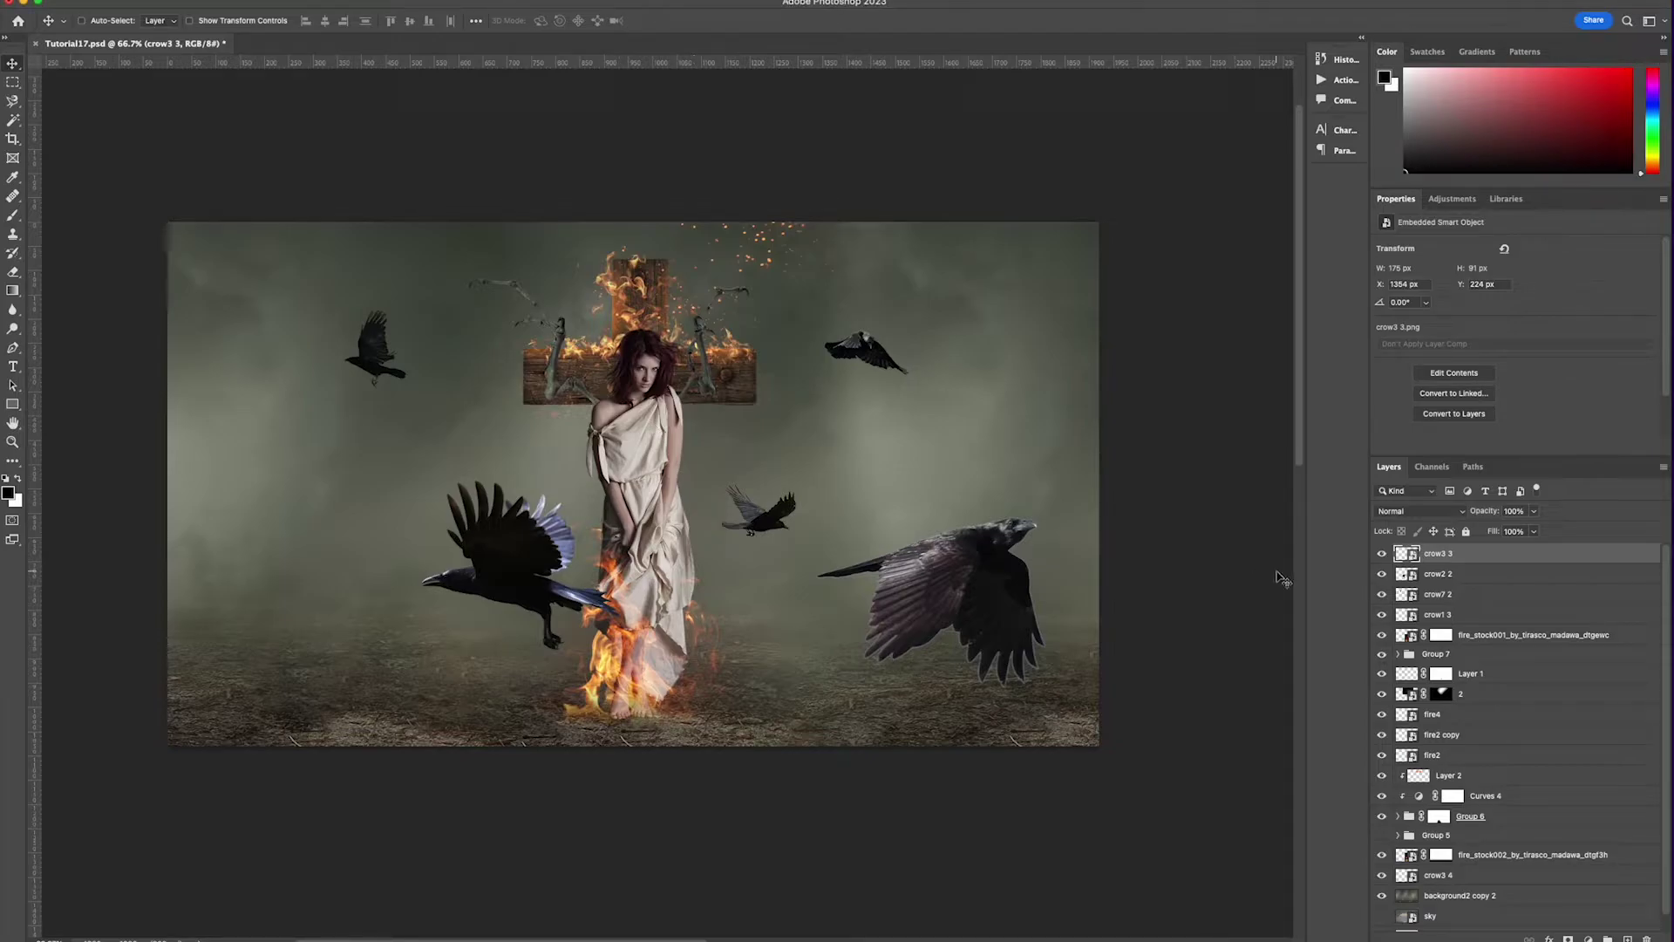
- Reposition the fire_stock001 flames slightly at the model's feet
{"action": "left_click", "coordinate": [1475, 638]}
{"action": "left_click_drag", "start_coordinate": [706, 706], "coordinate": [715, 710]}
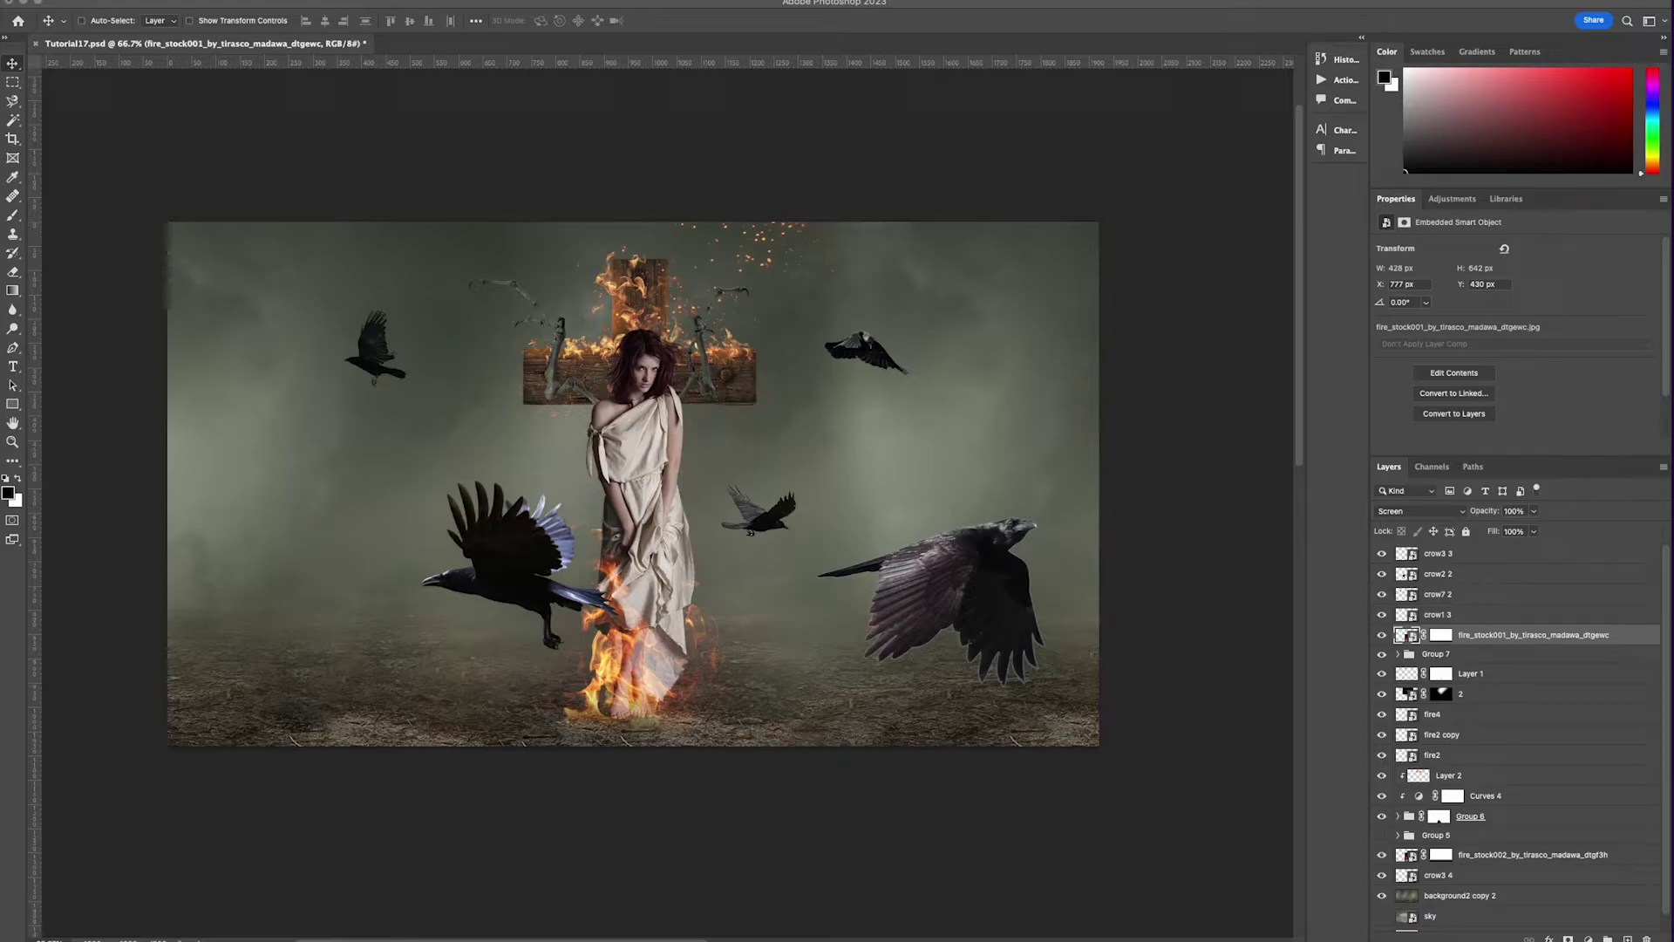
- Reposition the crow1 3 and crow2 2 birds slightly, and apply a 6.8-pixel Gaussian Blur to crow2 2
{"action": "left_click", "coordinate": [108, 481]}
{"action": "left_click", "coordinate": [1035, 578], "text": "super"}
{"action": "left_click_drag", "start_coordinate": [952, 582], "coordinate": [930, 572]}
{"action": "left_click_drag", "start_coordinate": [507, 542], "coordinate": [510, 518]}
{"action": "left_click", "coordinate": [19, 0]}
{"action": "mouse_move", "coordinate": [79, 170]}
{"action": "left_click", "coordinate": [230, 222]}
{"action": "left_click_drag", "start_coordinate": [1395, 749], "coordinate": [1385, 750]}
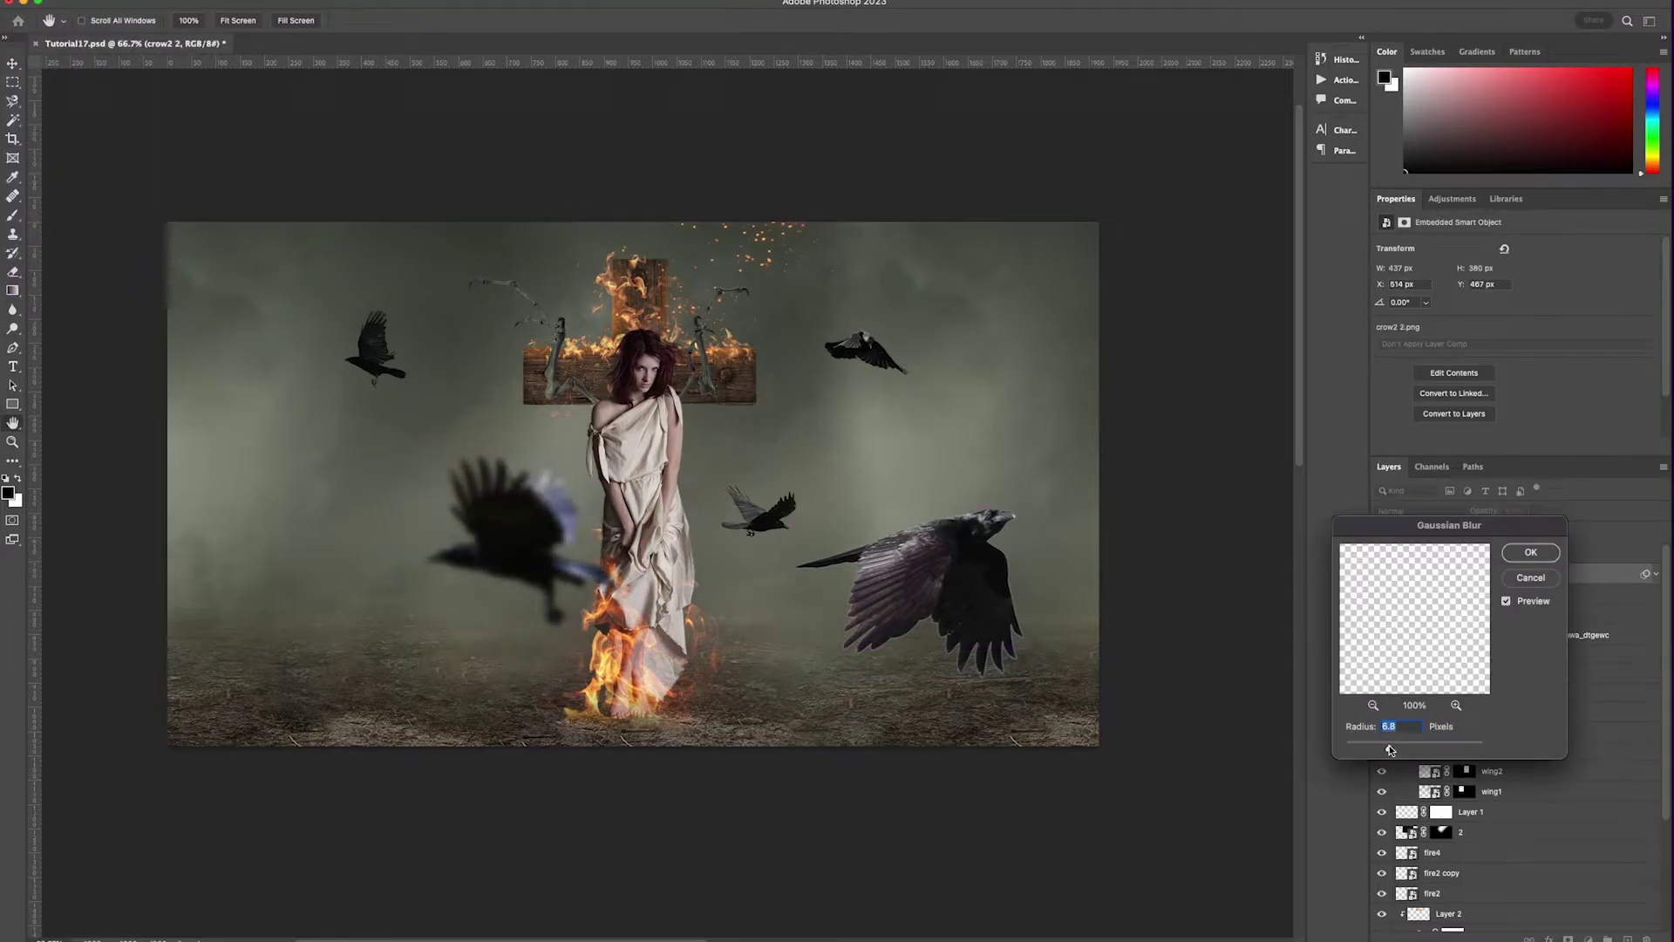
{"action": "left_click", "coordinate": [1542, 555]}
- Raise the crow2 2 bird beside the model's hips, lower crow1 3 to the ground, and apply Gaussian Blur to crow1 3
{"action": "left_click_drag", "start_coordinate": [941, 571], "coordinate": [944, 580]}
{"action": "left_click_drag", "start_coordinate": [511, 564], "coordinate": [508, 482]}
{"action": "left_click_drag", "start_coordinate": [953, 556], "coordinate": [929, 632]}
{"action": "left_click", "coordinate": [19, 0]}
{"action": "left_click", "coordinate": [35, 1]}
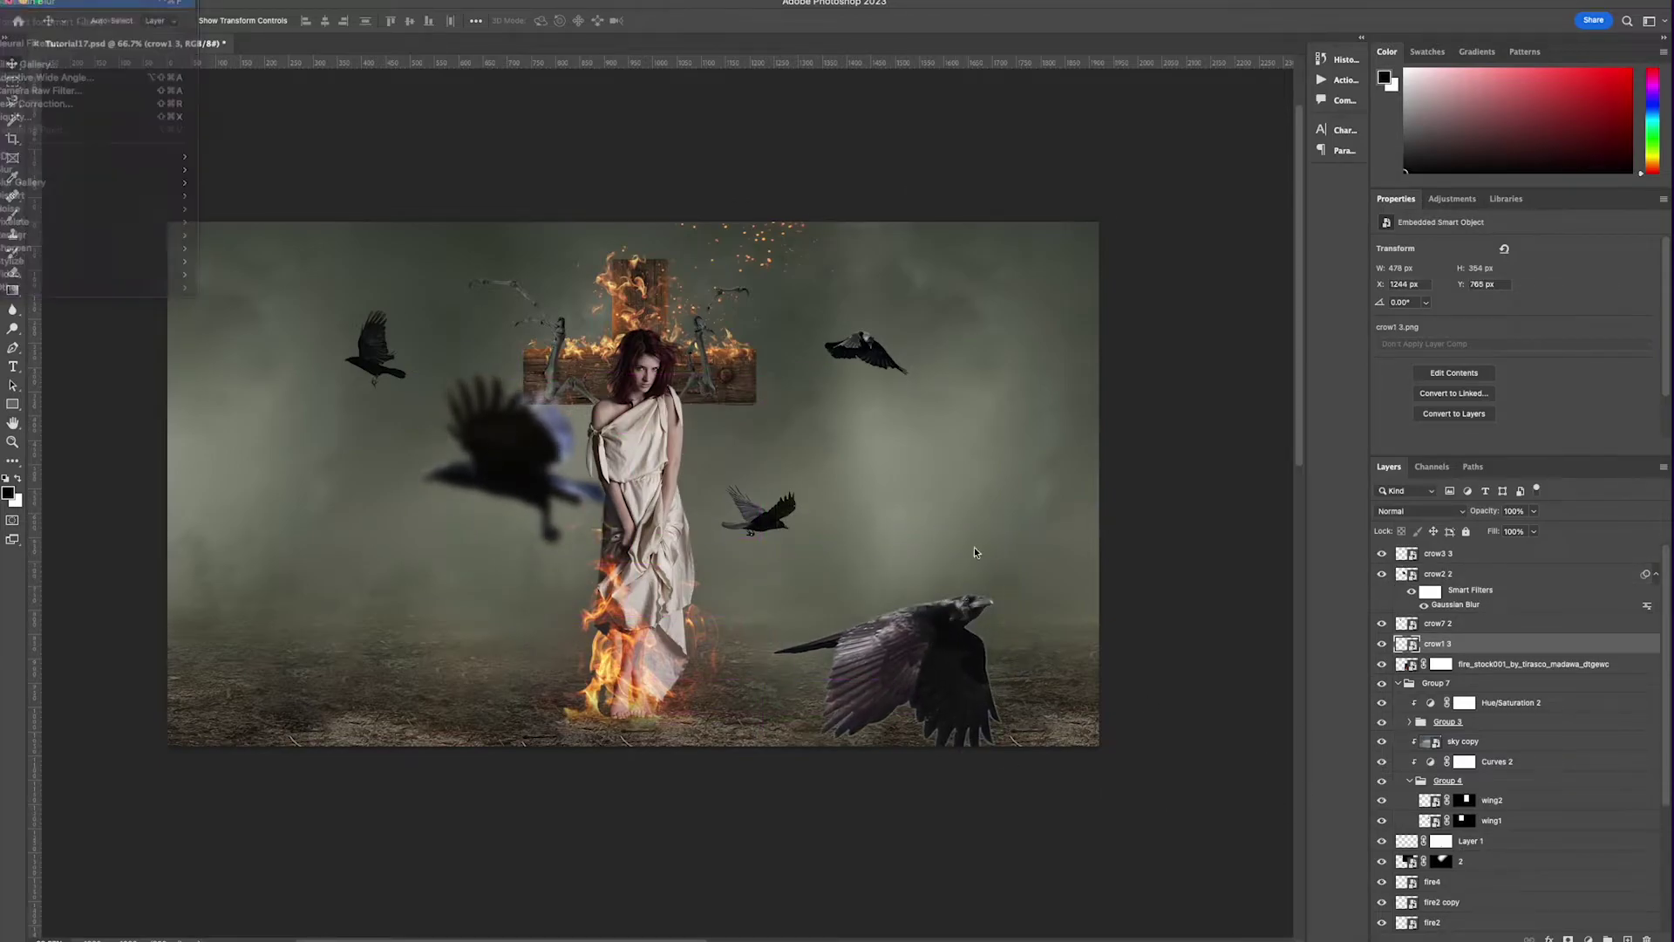
{"action": "left_click", "coordinate": [1535, 554]}
- Tilt and nudge the small crow3 4 bird beside the model's hips and soften it with Gaussian Blur
{"action": "left_click", "coordinate": [771, 525]}
{"action": "left_click", "coordinate": [781, 517], "text": "ctrl"}
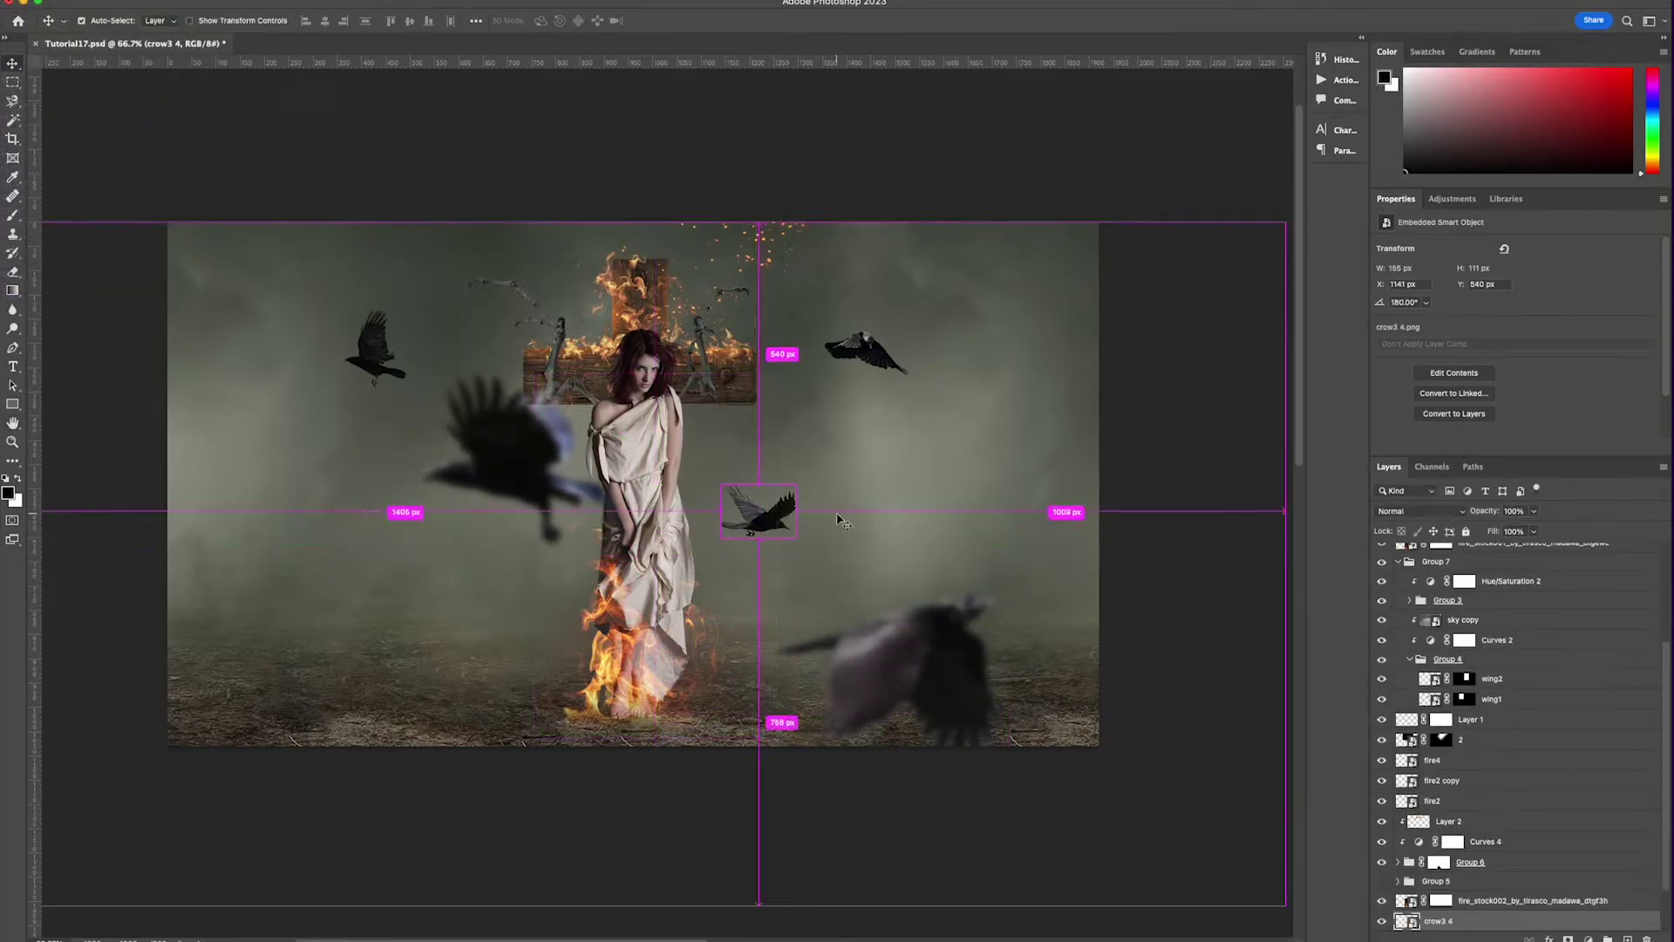
{"action": "left_click_drag", "start_coordinate": [781, 517], "coordinate": [796, 526]}
{"action": "left_click", "coordinate": [19, 0]}
{"action": "left_click", "coordinate": [35, 2]}
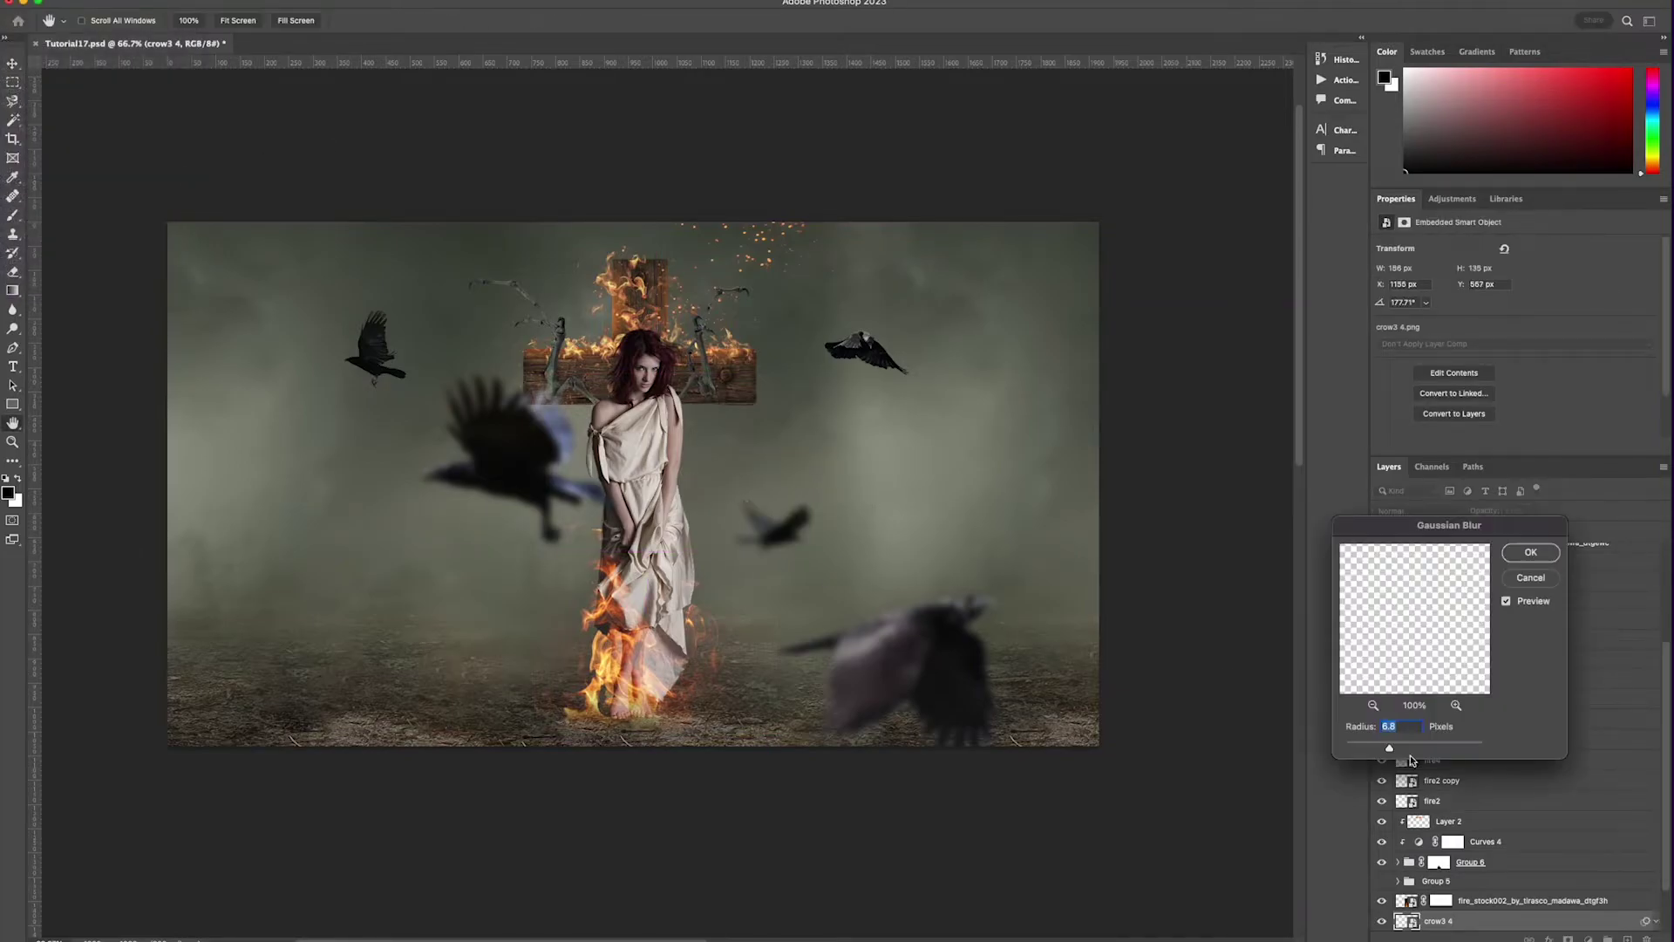
{"action": "key", "text": "Return"}
- Move the crow3 3 bird slightly outward and down from the cross and apply Gaussian Blur to it
{"action": "left_click_drag", "start_coordinate": [933, 360], "coordinate": [959, 384]}
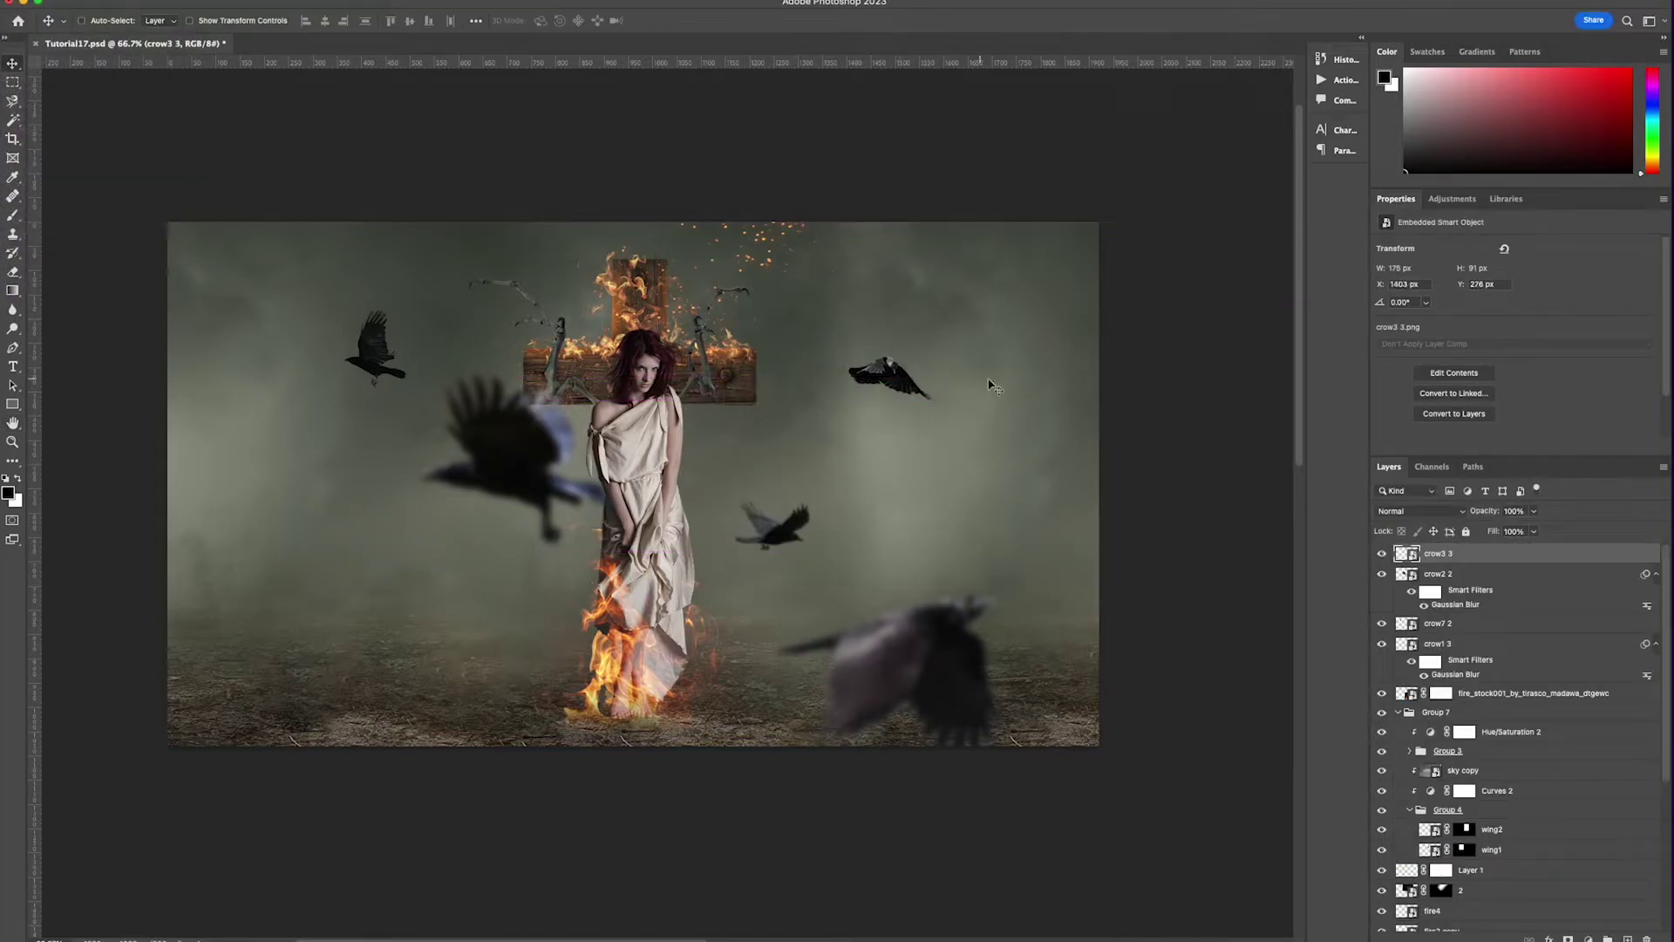
{"action": "left_click", "coordinate": [19, 0]}
{"action": "left_click", "coordinate": [35, 2]}
{"action": "left_click", "coordinate": [1546, 550]}
- Lower the crow7 2 bird toward the horizon, then blur it with Gaussian Blur and reduce its layer opacity
{"action": "left_click", "coordinate": [389, 368], "text": "super"}
{"action": "left_click_drag", "start_coordinate": [389, 368], "coordinate": [346, 542]}
{"action": "left_click", "coordinate": [1531, 551]}
{"action": "left_click", "coordinate": [1534, 511]}
{"action": "left_click_drag", "start_coordinate": [1538, 528], "coordinate": [1501, 530]}
- Reduce the small crow3 4 bird's opacity and shift the large crow1 3 bird toward the image's lower-right corner
{"action": "left_click", "coordinate": [782, 534], "text": "super"}
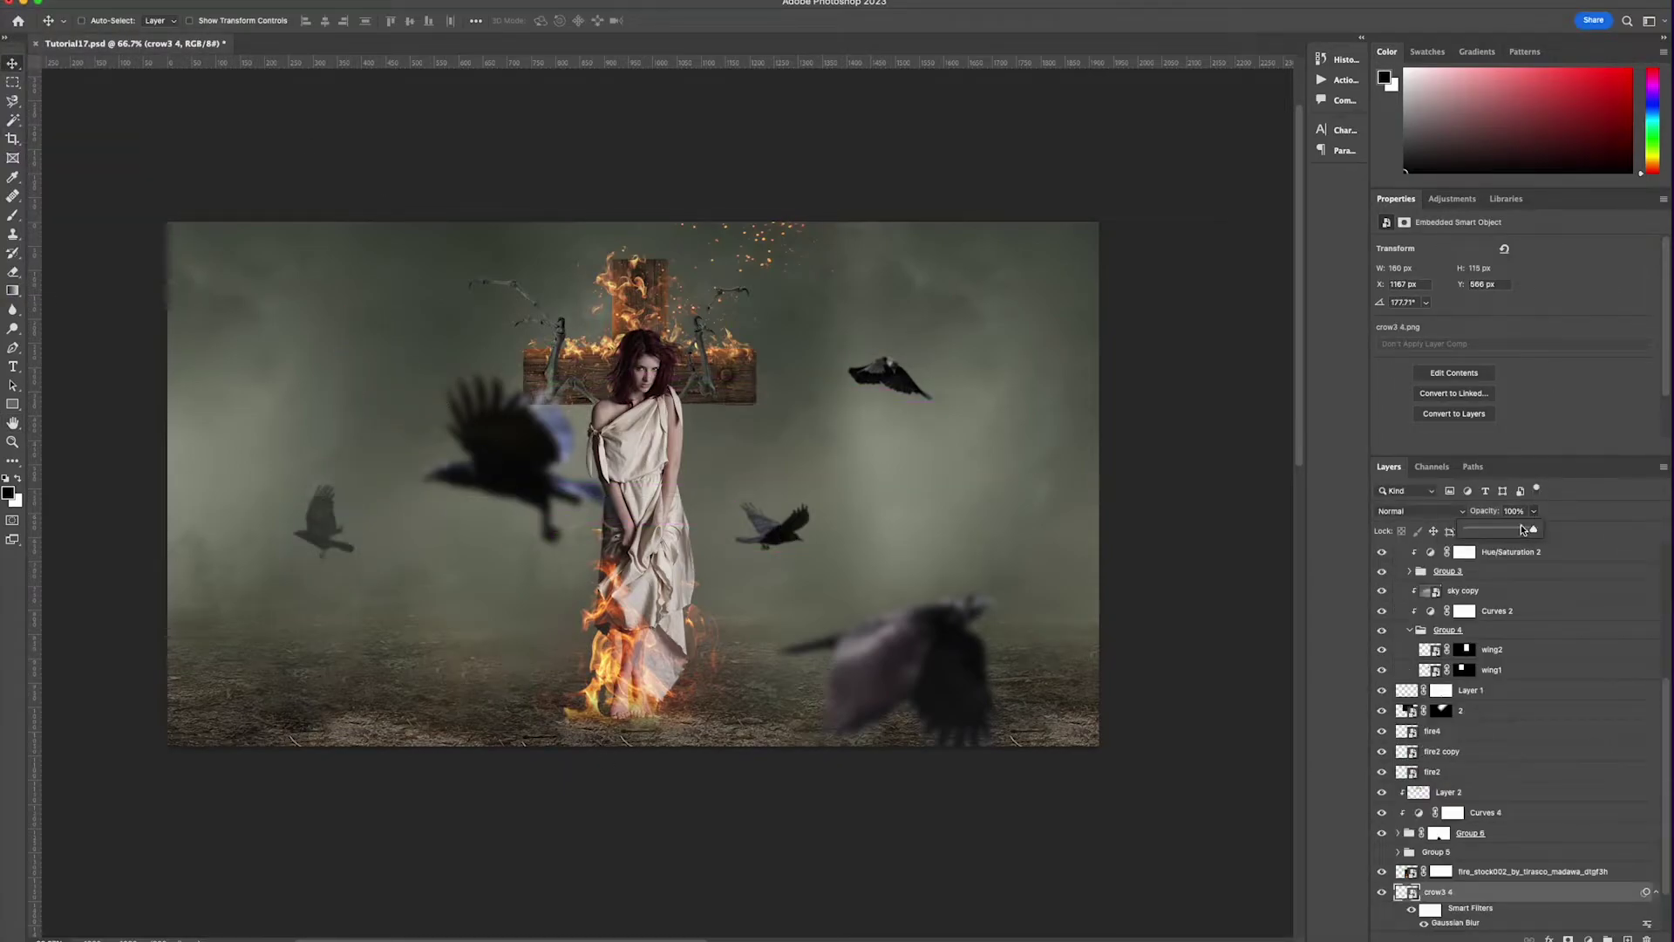
{"action": "left_click_drag", "start_coordinate": [870, 654], "coordinate": [956, 669]}
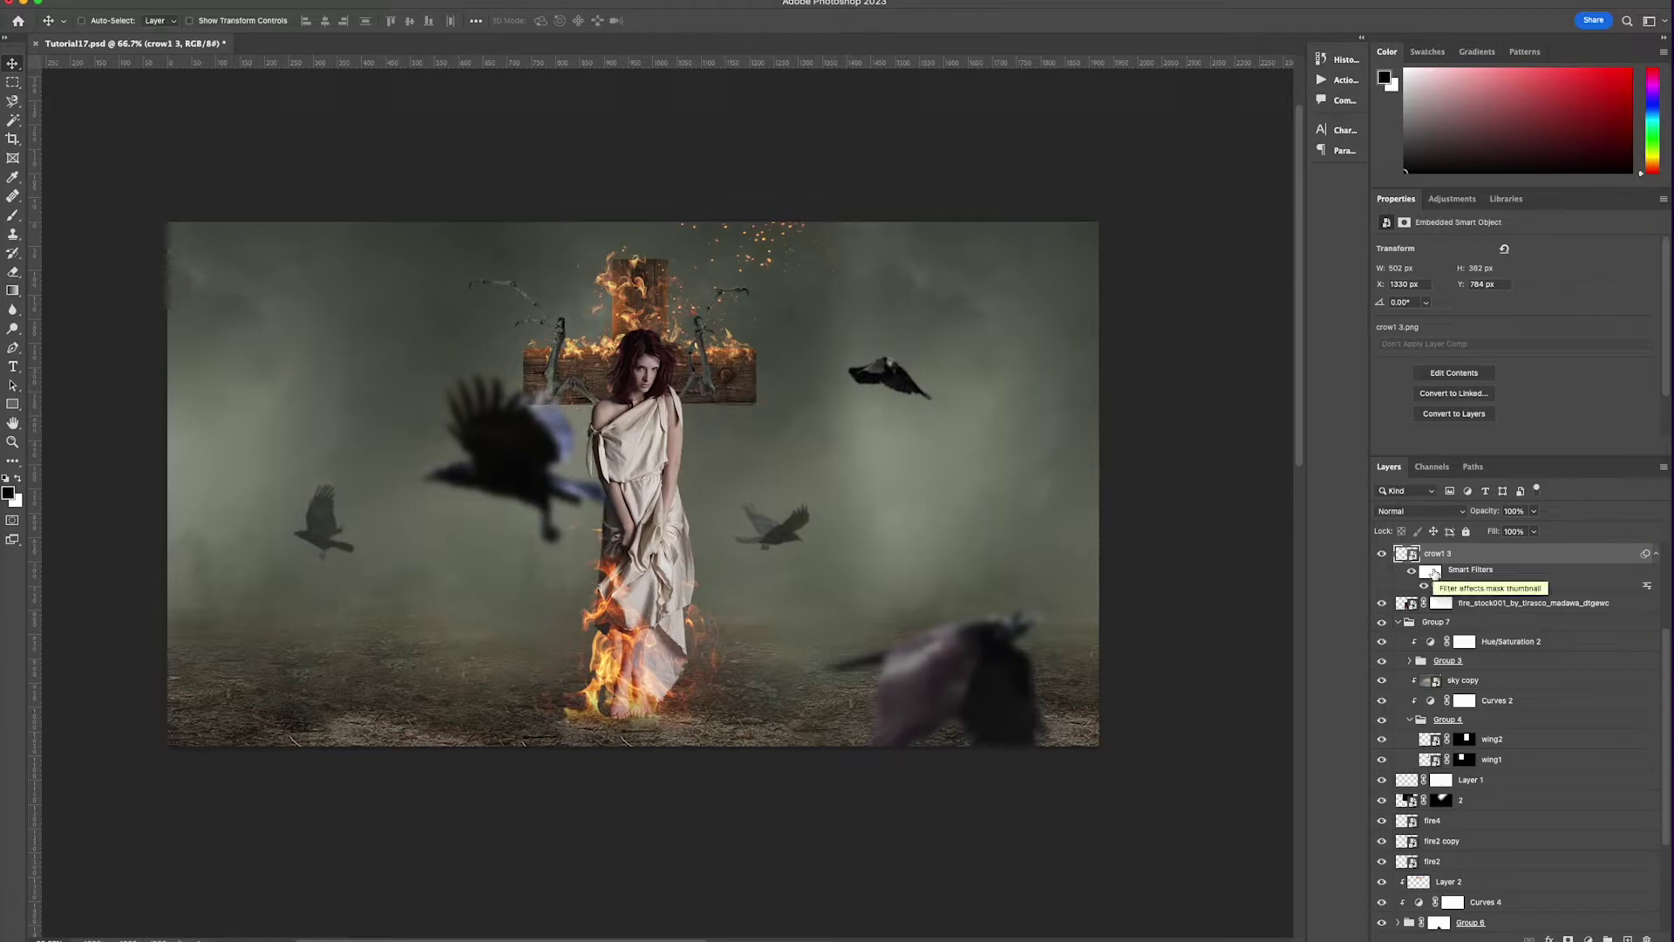
- Duplicate the fire_stock001 flames layer and move the copy directly above background2 copy 2
{"action": "right_click", "coordinate": [1467, 608]}
{"action": "left_click", "coordinate": [1506, 204]}
{"action": "left_click", "coordinate": [1048, 426]}
{"action": "left_click_drag", "start_coordinate": [1489, 608], "coordinate": [1475, 863]}
- Flatten, widen and flip the fire_stock001 copy to about 1450 × 430 px so its flames spread over the ground
{"action": "key", "text": "super+t"}
{"action": "left_click_drag", "start_coordinate": [648, 430], "coordinate": [648, 648]}
{"action": "left_click_drag", "start_coordinate": [752, 695], "coordinate": [999, 695]}
{"action": "mouse_move", "coordinate": [647, 541]}
{"action": "left_mouse_down"}
{"action": "mouse_move", "coordinate": [648, 502]}
{"action": "mouse_move", "coordinate": [647, 573]}
{"action": "left_mouse_up"}
{"action": "left_click_drag", "start_coordinate": [746, 634], "coordinate": [827, 630]}
{"action": "right_click", "coordinate": [733, 616]}
{"action": "left_click", "coordinate": [798, 925]}
{"action": "left_click_drag", "start_coordinate": [674, 553], "coordinate": [677, 587]}
{"action": "left_click_drag", "start_coordinate": [767, 649], "coordinate": [777, 637]}
{"action": "key", "text": "Return"}
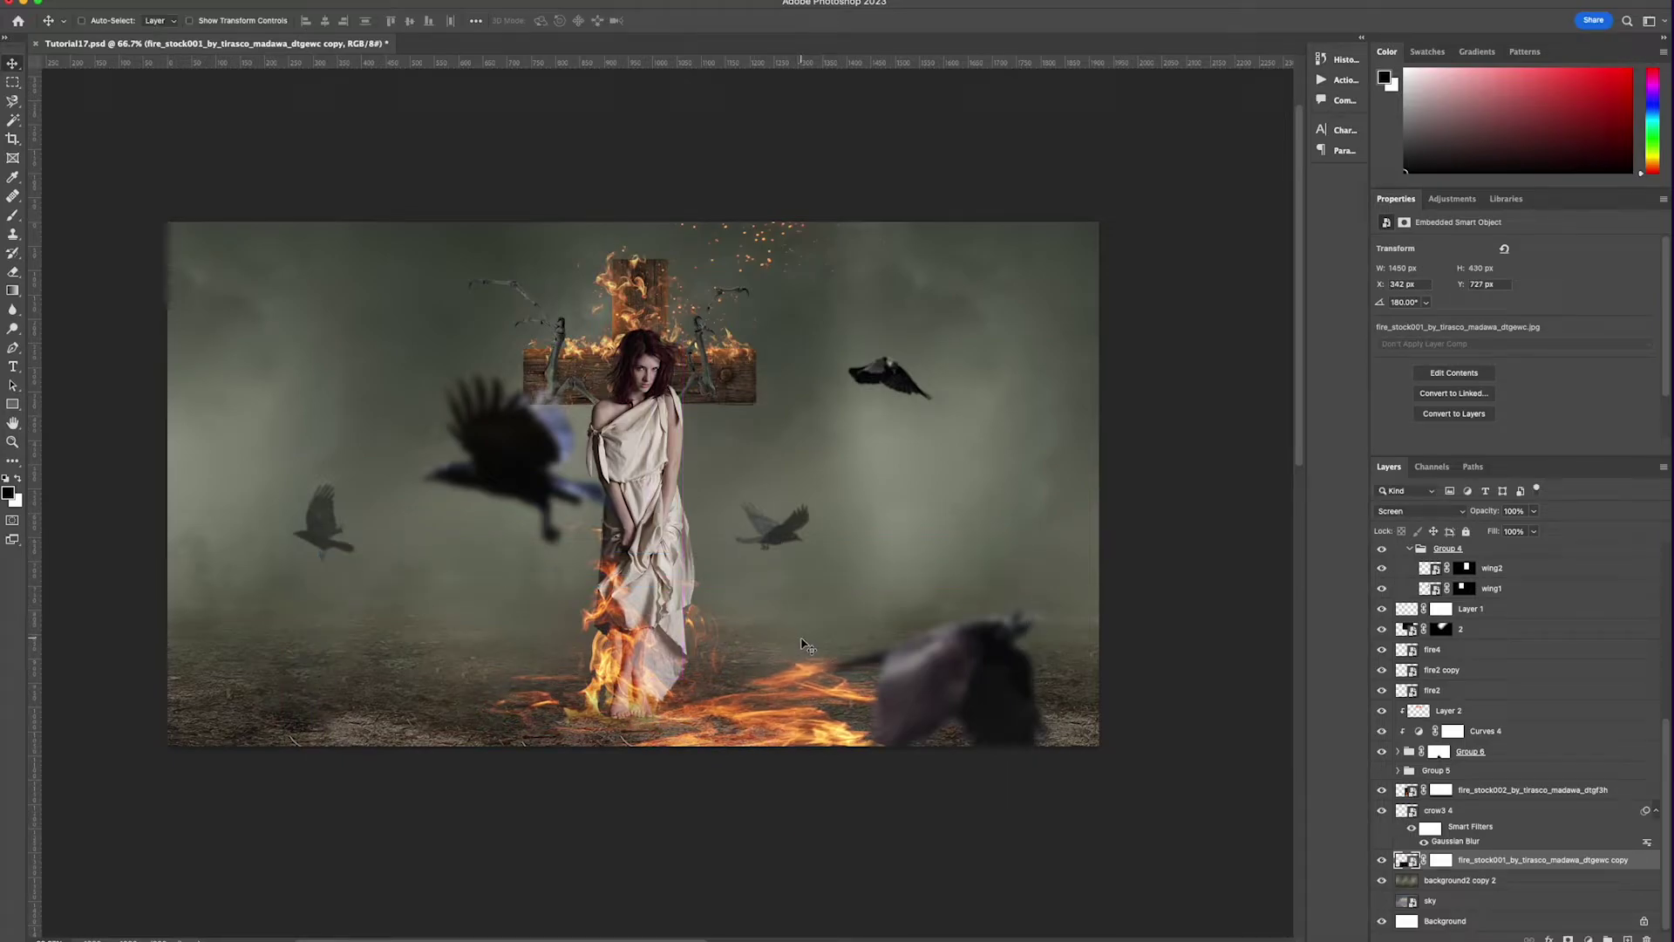
- Duplicate the fire_stock002 layer and move the copy below crow3 4 in the layer stack
{"action": "right_click", "coordinate": [1467, 791]}
{"action": "left_click", "coordinate": [1483, 202]}
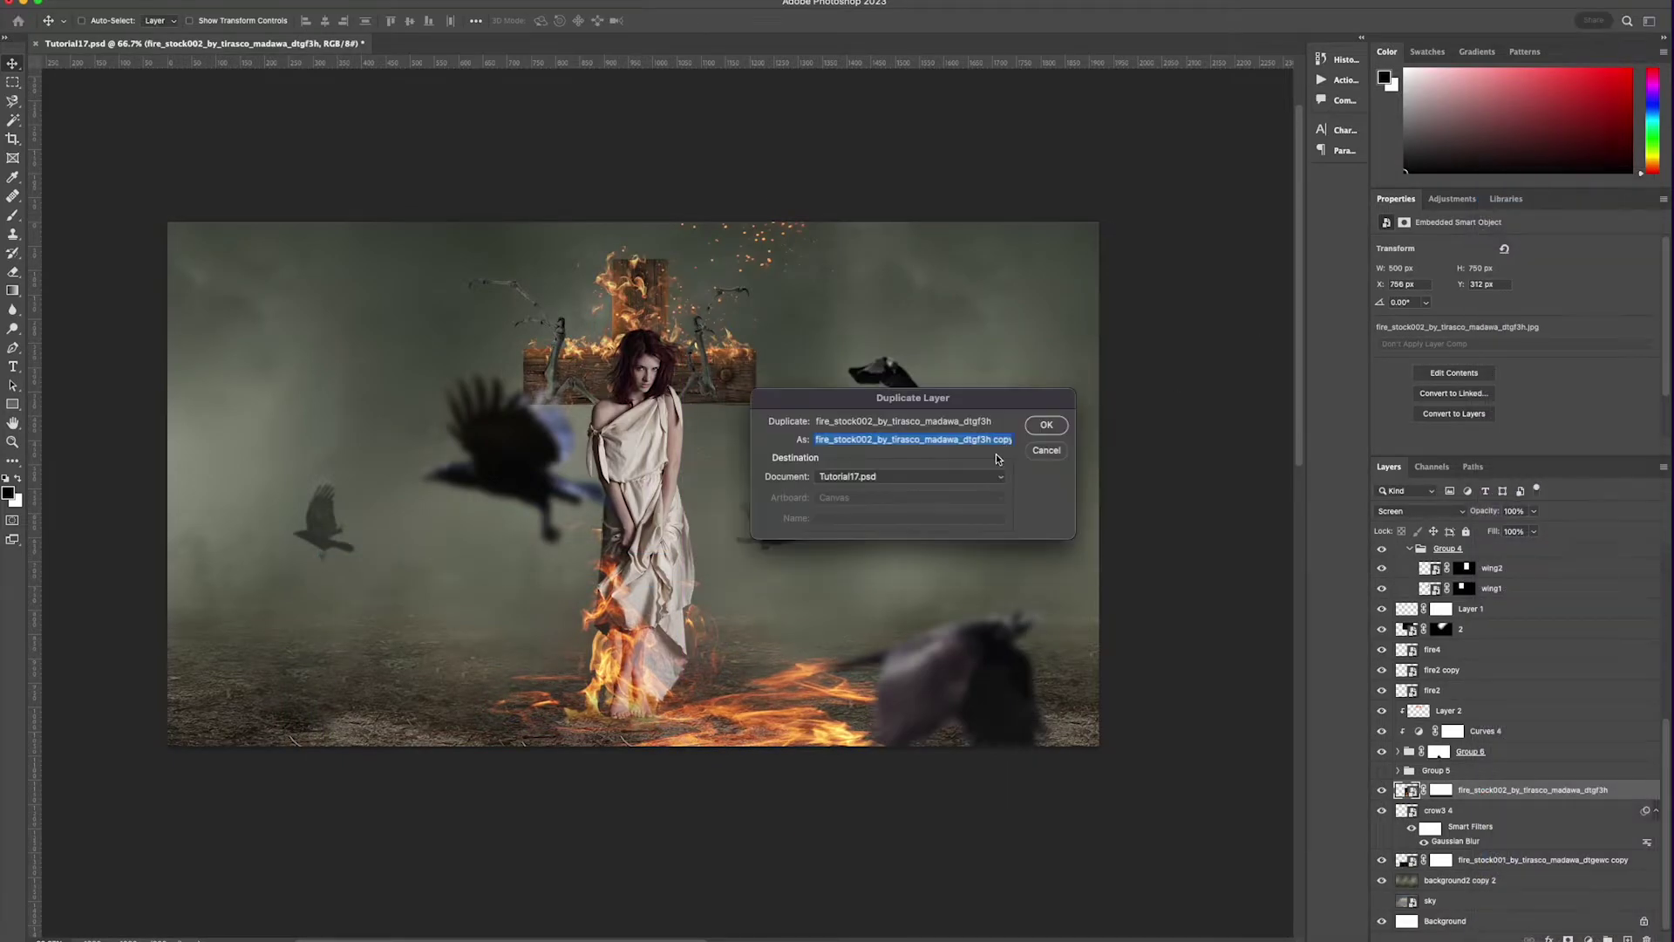
{"action": "left_click", "coordinate": [1045, 425]}
{"action": "left_click_drag", "start_coordinate": [1501, 792], "coordinate": [1502, 850]}
- Flatten and stretch the fire_stock002 copy into a low, wide band of flames across the ground
{"action": "key", "text": "super+t"}
{"action": "mouse_move", "coordinate": [708, 392]}
{"action": "left_mouse_down"}
{"action": "mouse_move", "coordinate": [708, 437]}
{"action": "mouse_move", "coordinate": [708, 386]}
{"action": "left_mouse_up"}
{"action": "left_click_drag", "start_coordinate": [656, 368], "coordinate": [655, 563]}
{"action": "left_click_drag", "start_coordinate": [776, 641], "coordinate": [979, 634]}
{"action": "left_click_drag", "start_coordinate": [844, 599], "coordinate": [746, 641]}
{"action": "key", "text": "Return"}
- Combine the two copied flame layers into one smart object and set its blend mode to Screen
{"action": "left_click", "coordinate": [1483, 884], "text": "shift"}
{"action": "right_click", "coordinate": [1484, 883]}
{"action": "left_click", "coordinate": [1540, 357]}
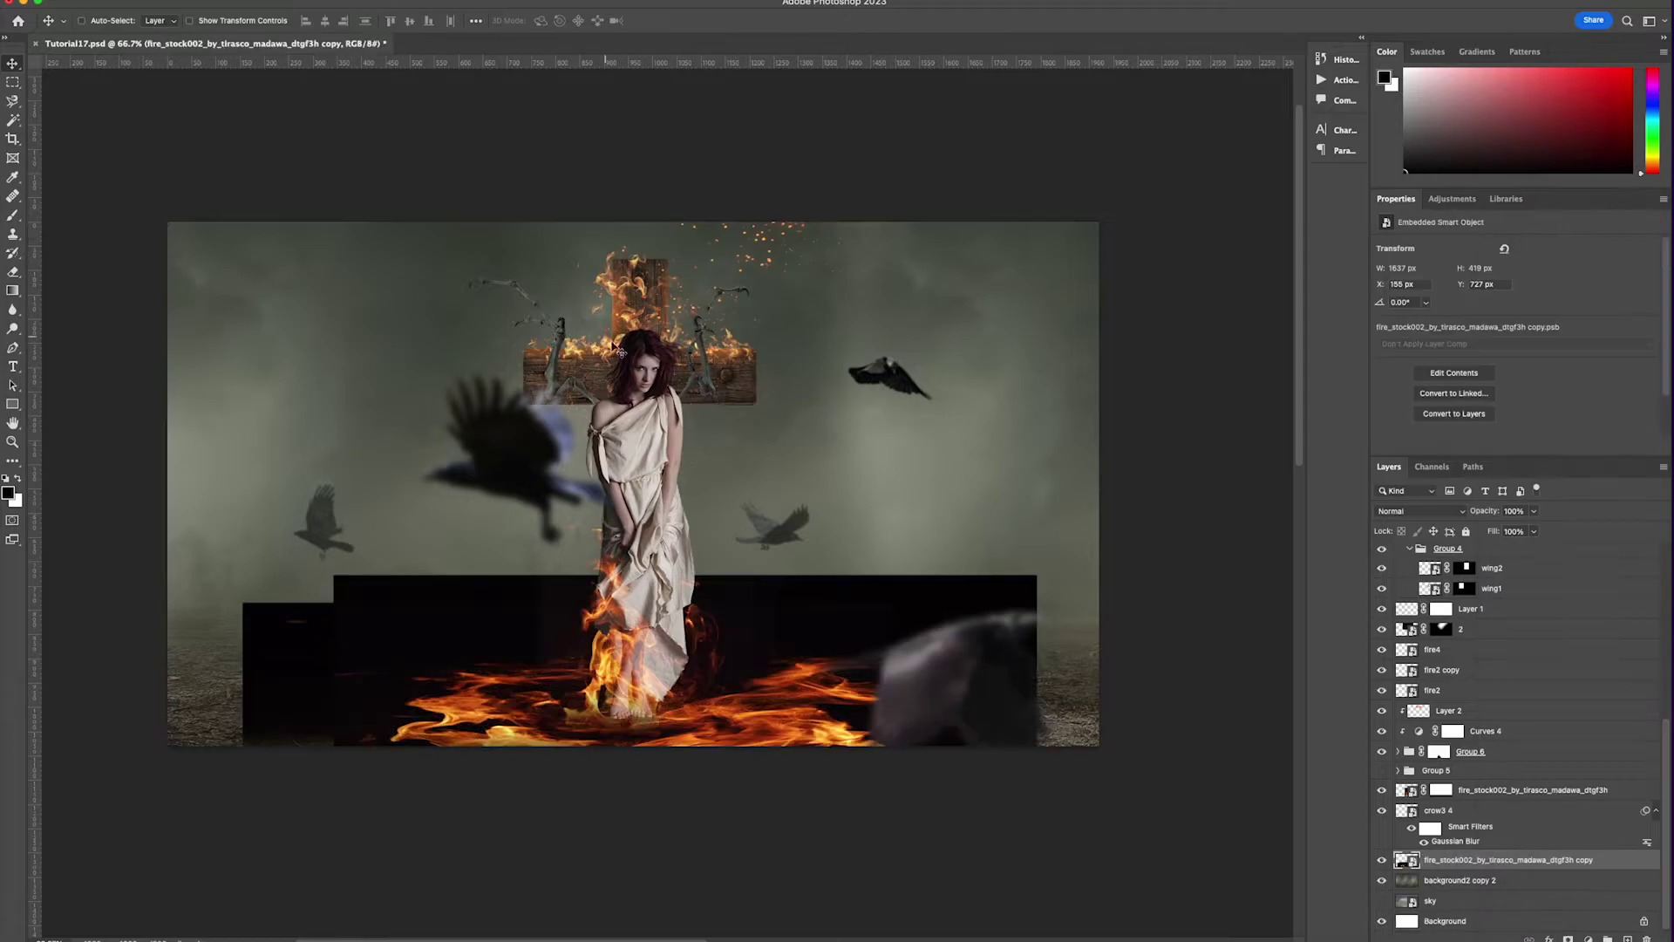
{"action": "key", "text": "alt+shift+s"}
- Apply Gaussian Blur to the merged ground flames
{"action": "left_click", "coordinate": [28, 2]}
{"action": "mouse_move", "coordinate": [78, 168]}
{"action": "left_click", "coordinate": [265, 222]}
{"action": "left_click_drag", "start_coordinate": [1378, 750], "coordinate": [1404, 750]}
{"action": "key", "text": "Return"}
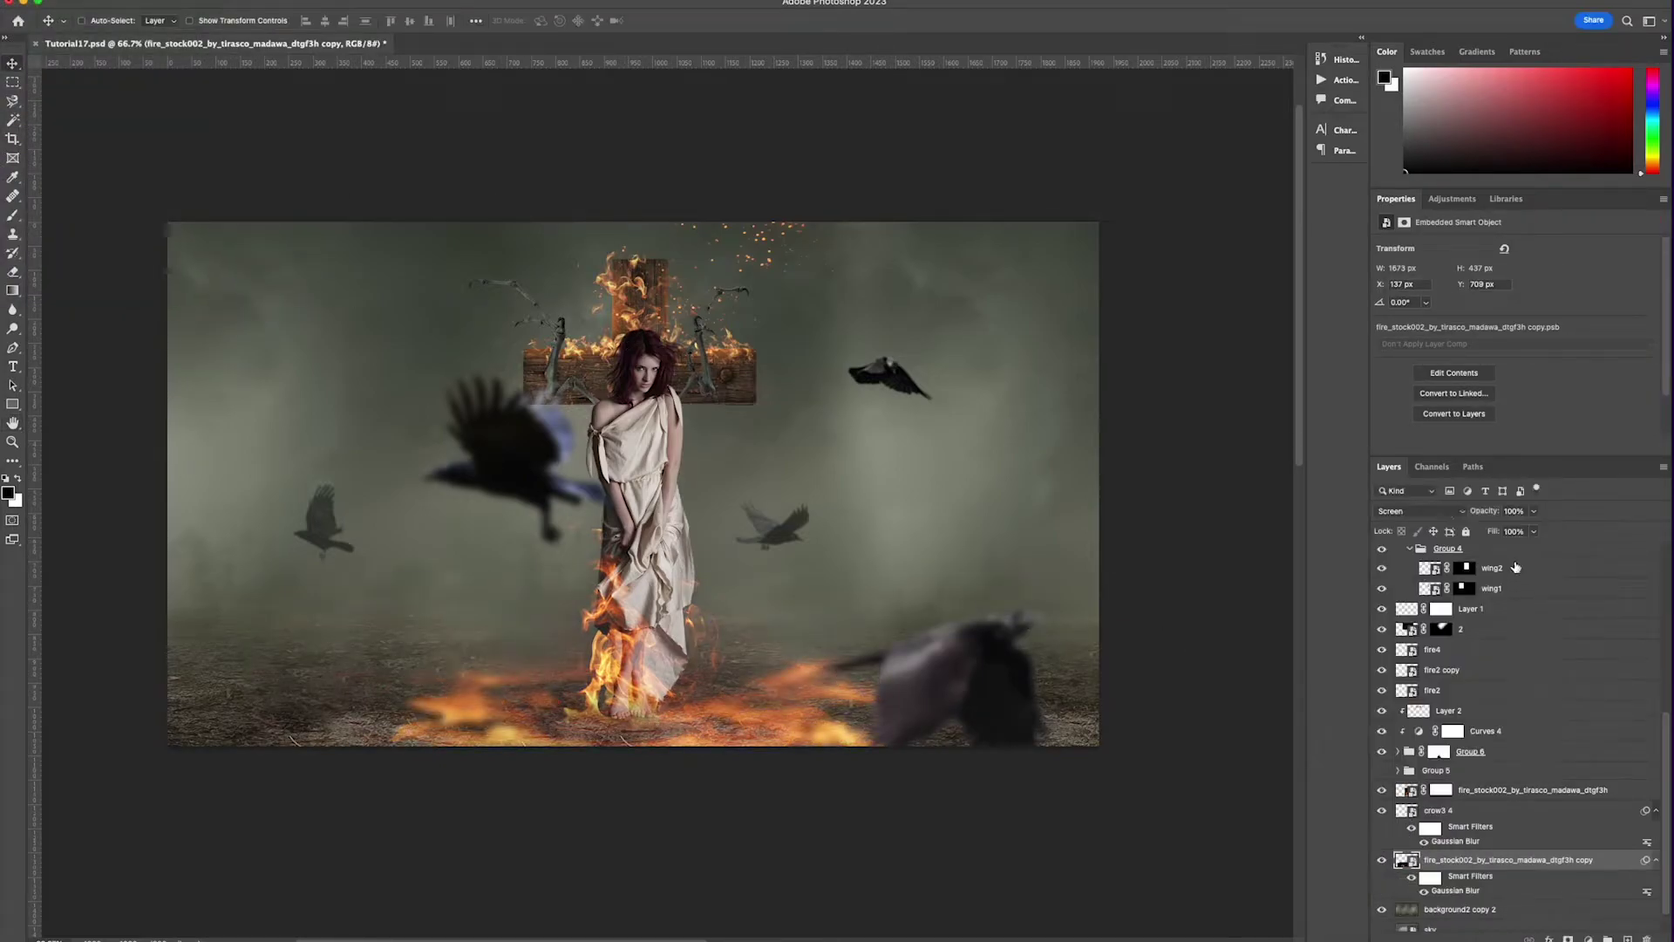
- Readjust the ground flames' Gaussian Blur, enlarge them to about 1823 × 586 px, and set their opacity to 34%
{"action": "left_click_drag", "start_coordinate": [1015, 627], "coordinate": [1017, 631]}
{"action": "double_click", "coordinate": [1455, 890]}
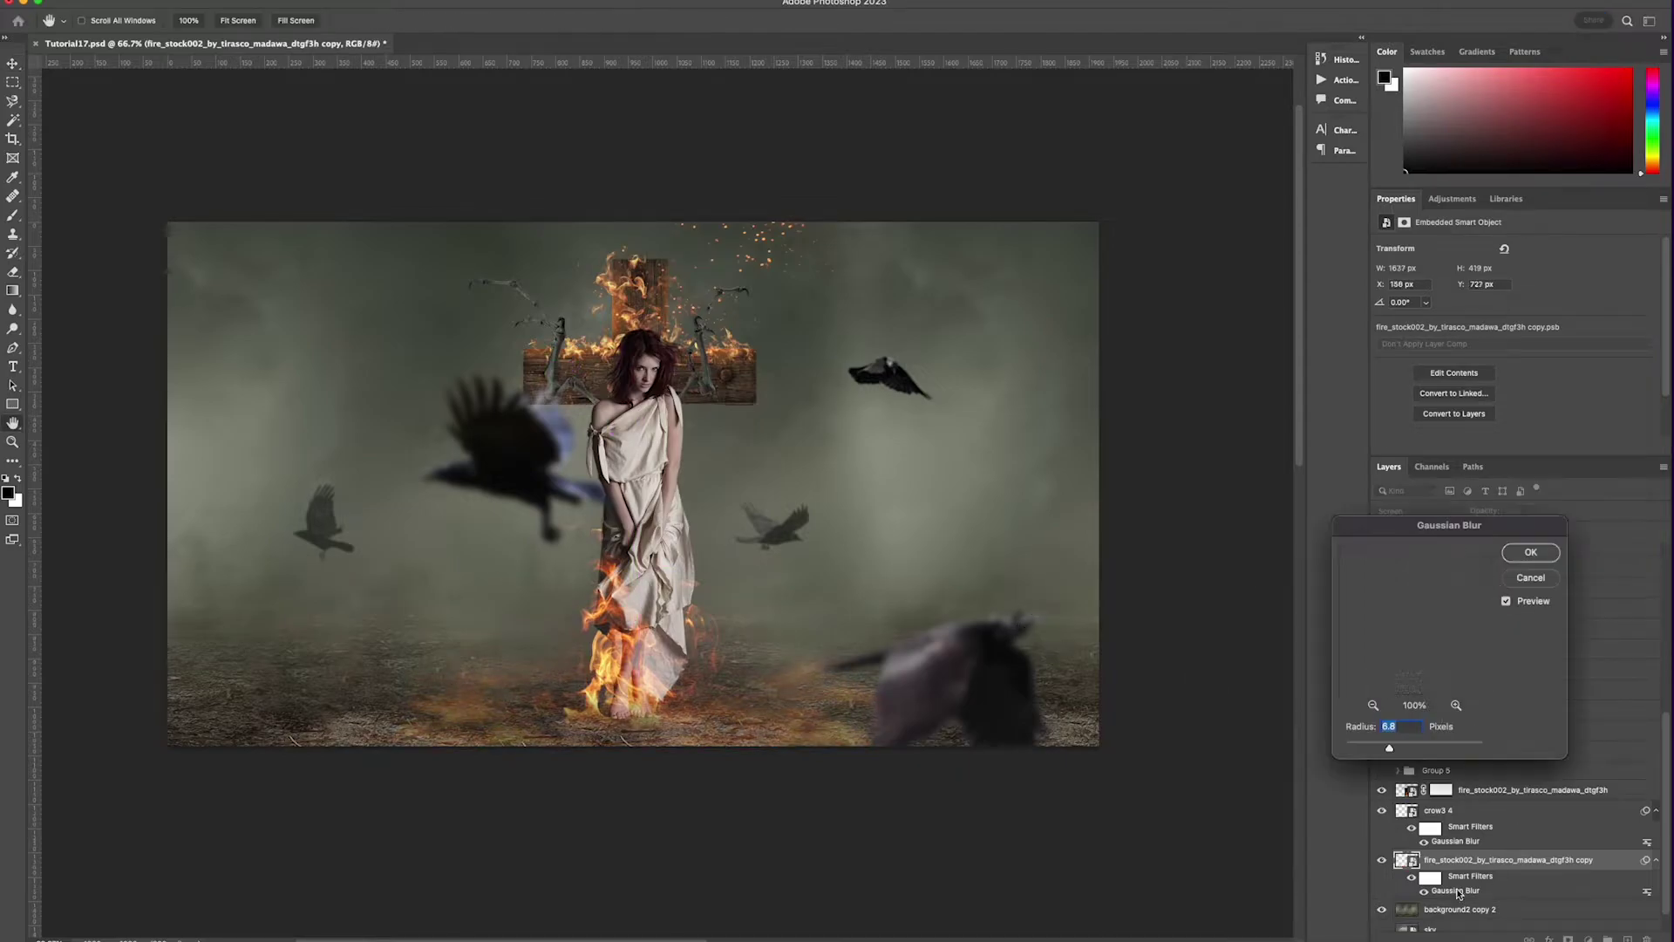
{"action": "key", "text": "Return"}
{"action": "left_click_drag", "start_coordinate": [841, 632], "coordinate": [840, 646]}
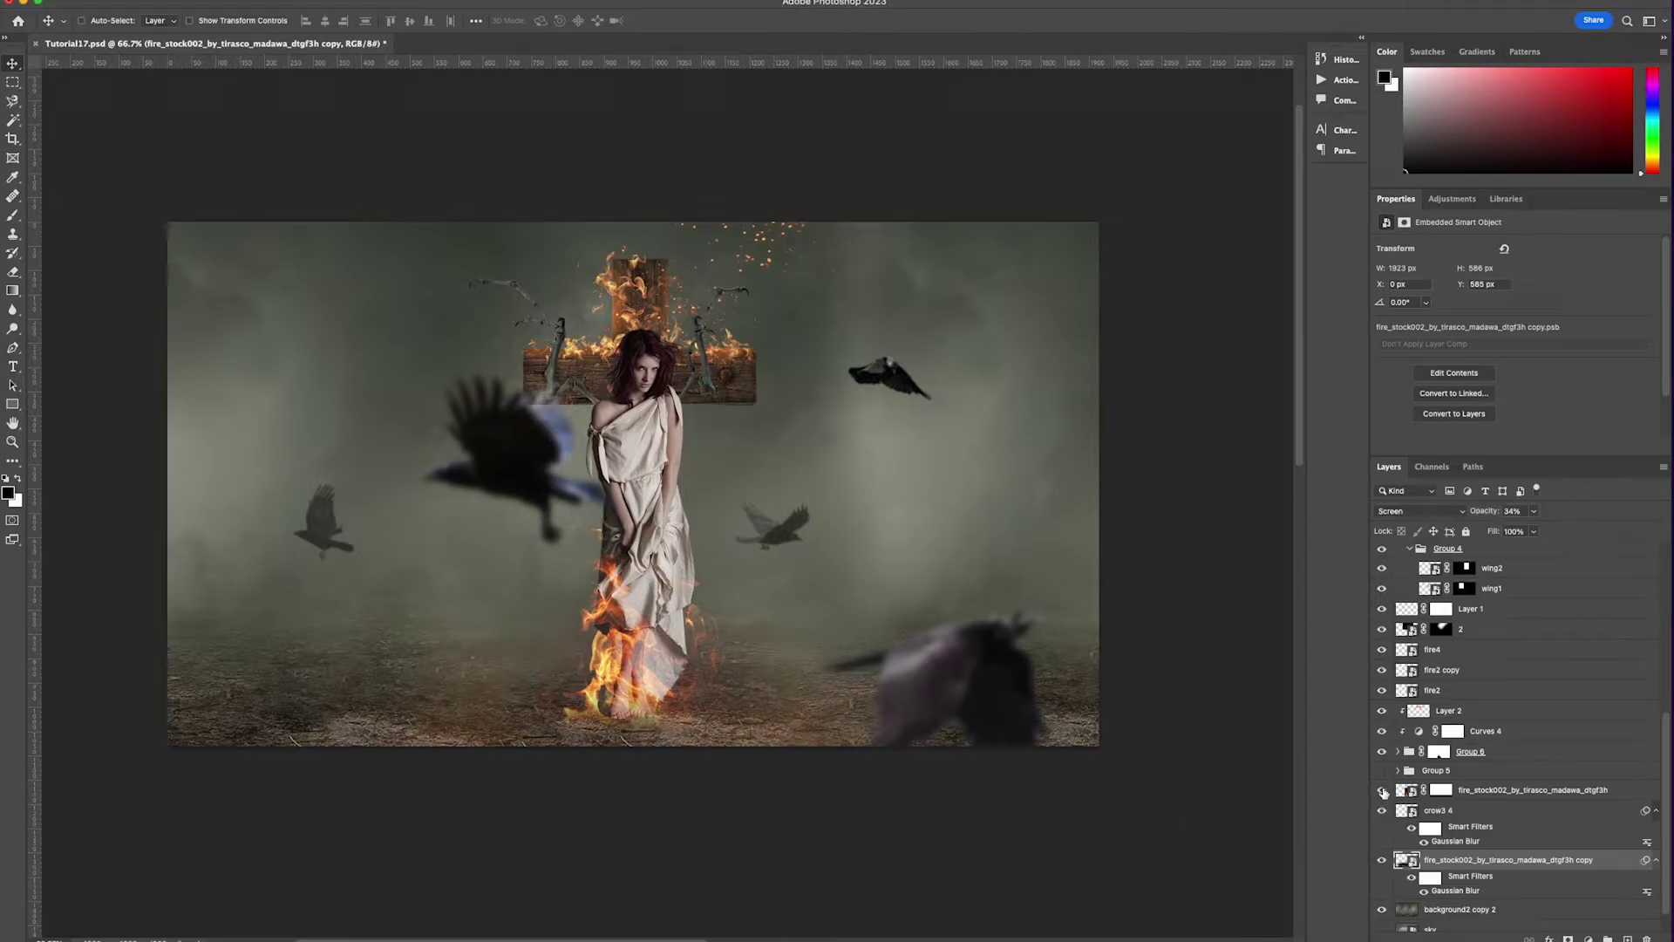
- Paint on the layer masks of fire_stock002 and fire_stock001 with the Brush tool to blend the flames around the model
{"action": "left_click", "coordinate": [1439, 791]}
{"action": "key", "text": "b"}
{"action": "left_click_drag", "start_coordinate": [492, 495], "coordinate": [479, 565]}
{"action": "left_click_drag", "start_coordinate": [747, 530], "coordinate": [839, 516]}
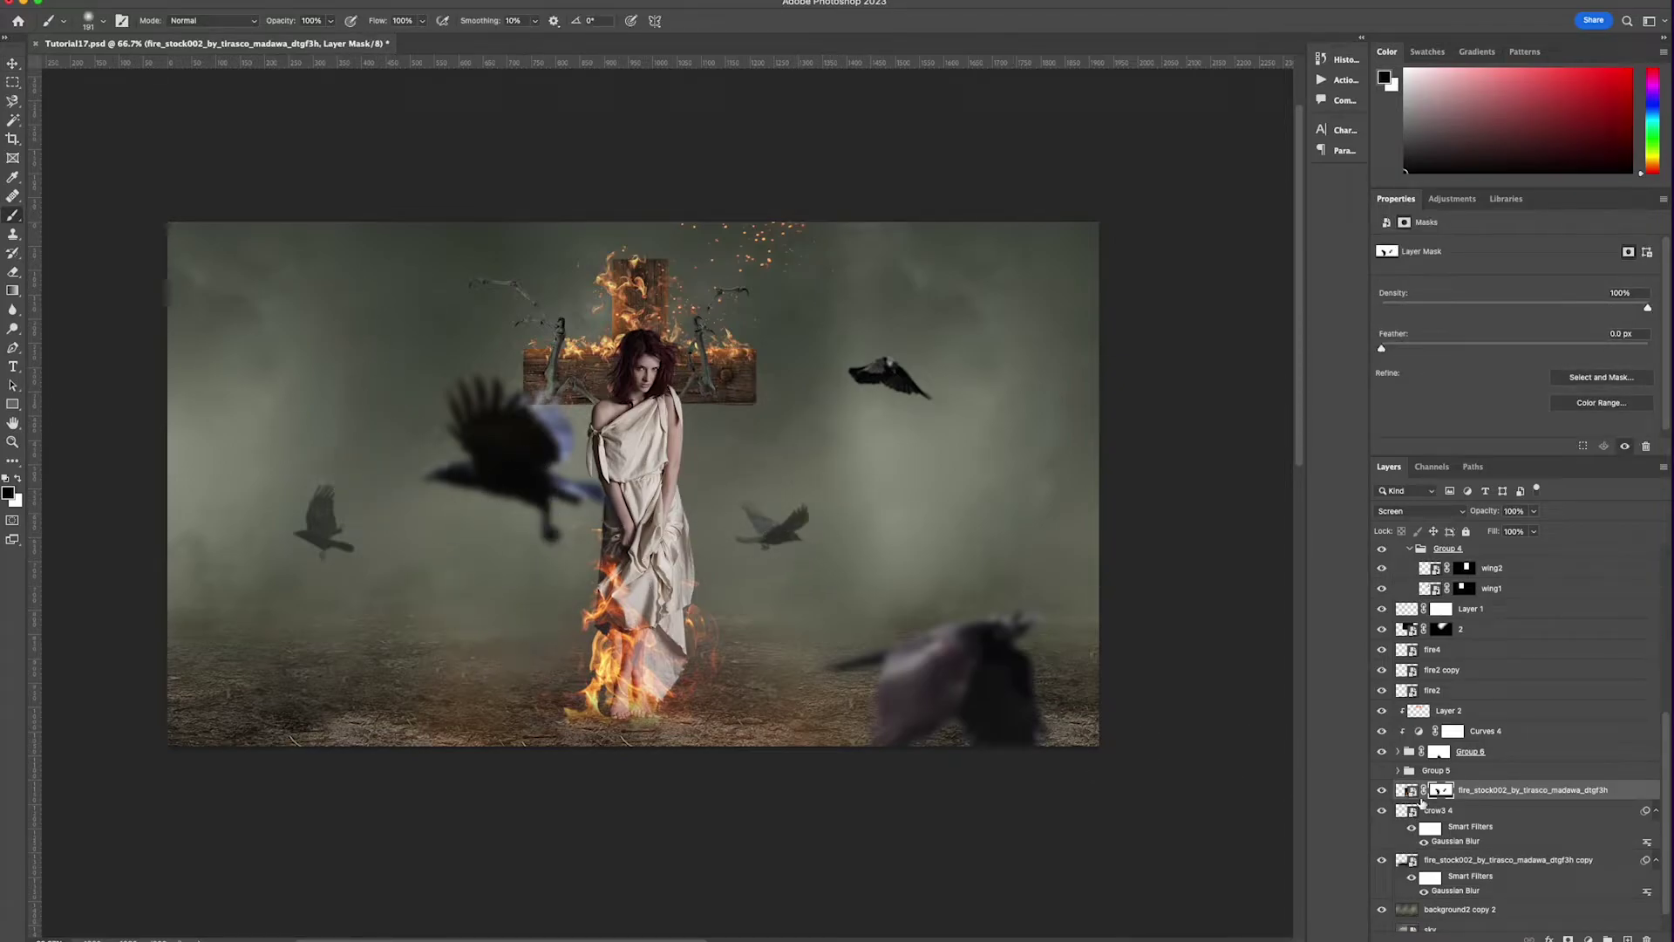
{"action": "scroll", "coordinate": [1483, 741], "scroll_direction": "up", "scroll_amount": 5}
{"action": "left_click", "coordinate": [1441, 751]}
{"action": "key", "text": "v"}
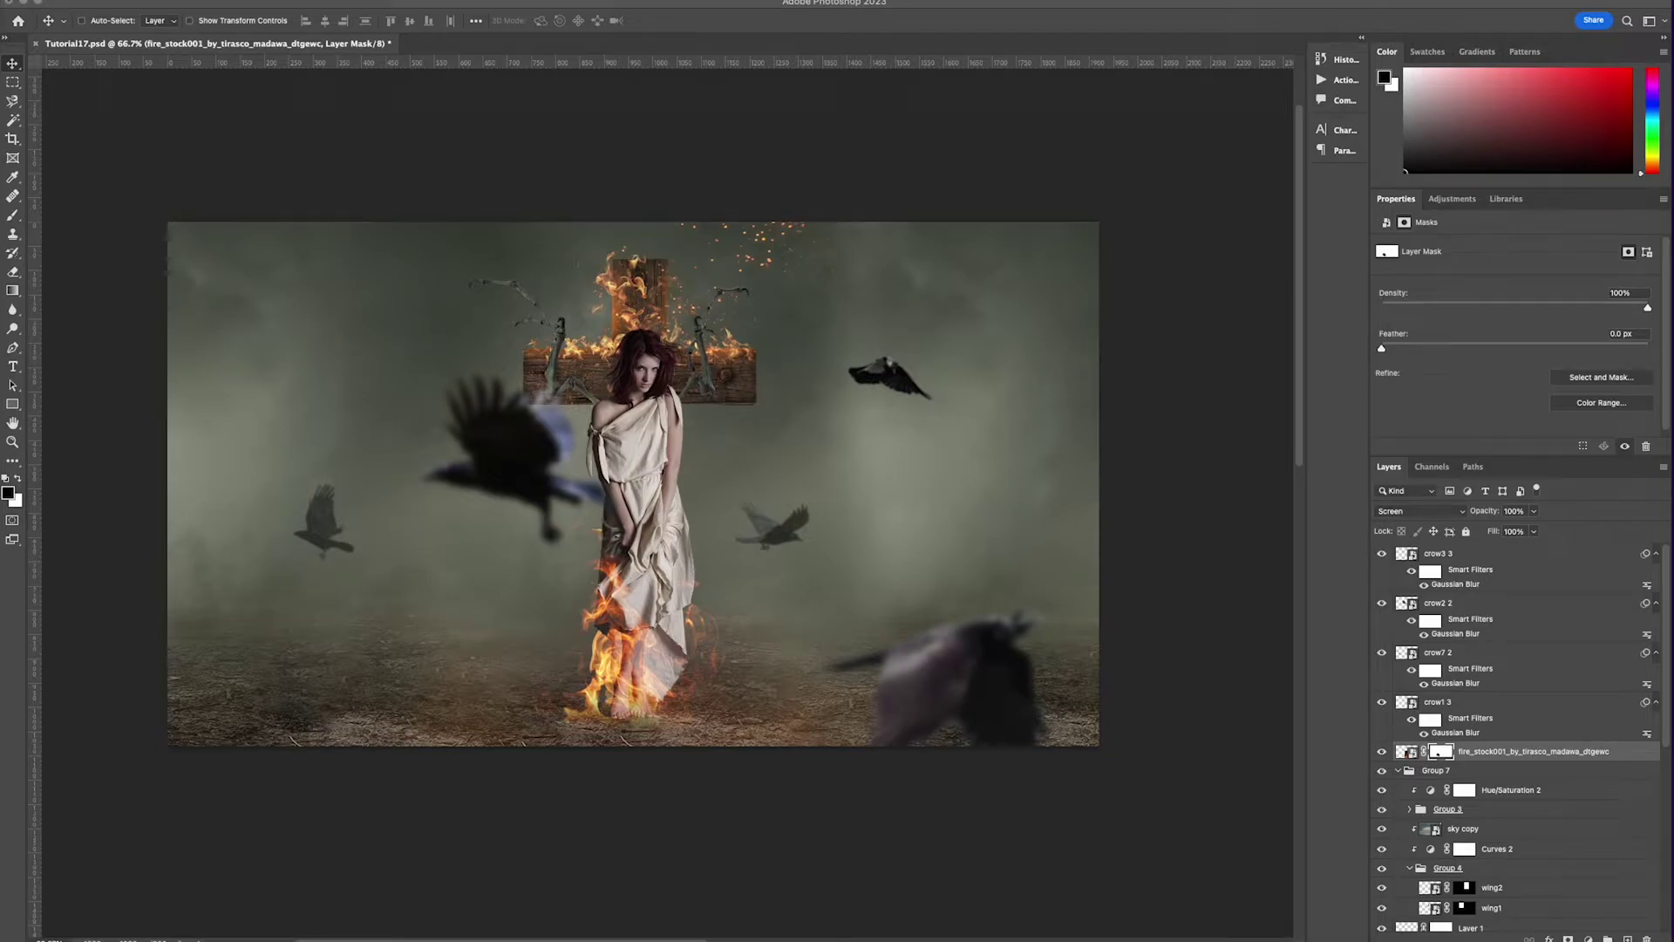
- Place the smoke image at the model's feet and adjust its colour with a Hue/Saturation filter
{"action": "left_click_drag", "start_coordinate": [896, 483], "coordinate": [863, 694]}
{"action": "key", "text": "Return"}
{"action": "key", "text": "ctrl+u"}
{"action": "left_click_drag", "start_coordinate": [844, 392], "coordinate": [806, 397]}
{"action": "key", "text": "Return"}
- Add a layer mask to the smoke, fade it with a gradient near the model's feet, and nudge the smoke
{"action": "left_click", "coordinate": [1568, 938]}
{"action": "key", "text": "g"}
{"action": "left_click_drag", "start_coordinate": [668, 696], "coordinate": [674, 635]}
{"action": "key", "text": "v"}
{"action": "left_click_drag", "start_coordinate": [740, 562], "coordinate": [751, 560]}
- Duplicate the background2 copy 2 layer and bring the duplicate to the top of the layer stack
{"action": "left_click", "coordinate": [527, 464], "text": "ctrl"}
{"action": "scroll", "coordinate": [1540, 811], "scroll_direction": "down", "scroll_amount": 10}
{"action": "right_click", "coordinate": [1513, 880]}
{"action": "left_click", "coordinate": [1550, 286]}
{"action": "key", "text": "Return"}
{"action": "scroll", "coordinate": [1454, 610], "scroll_direction": "up", "scroll_amount": 10}
{"action": "key", "text": "ctrl+shift+bracketright"}
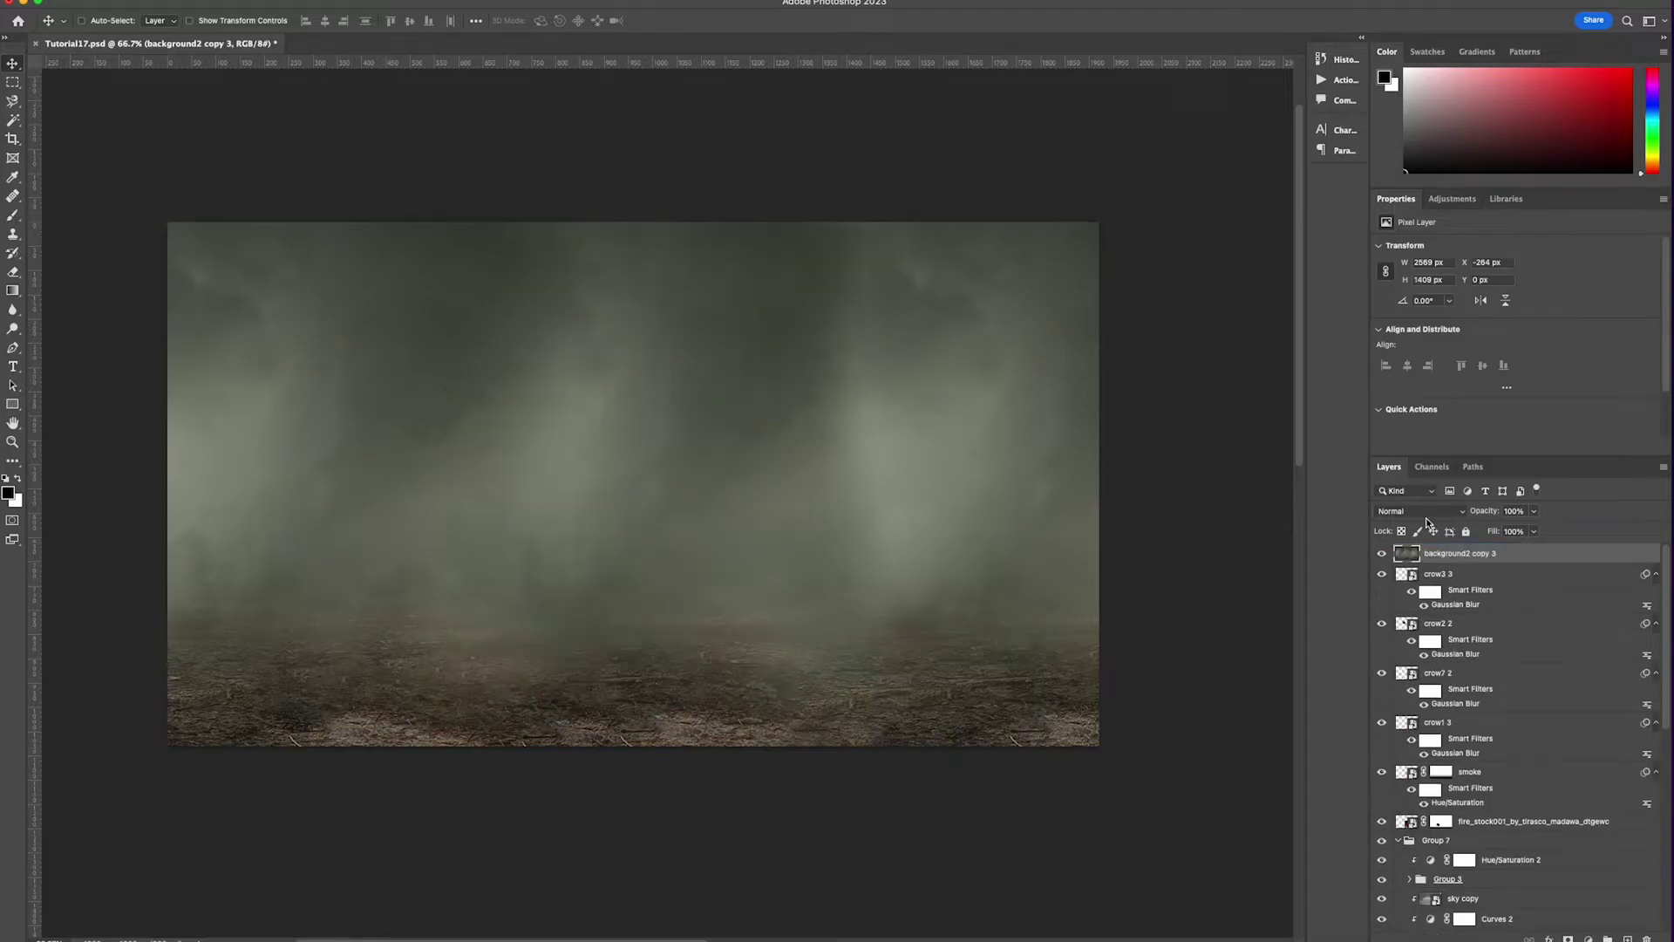
- Set background2 copy 3 to Multiply blending at 23% opacity and lock the layer
{"action": "left_click", "coordinate": [1422, 511]}
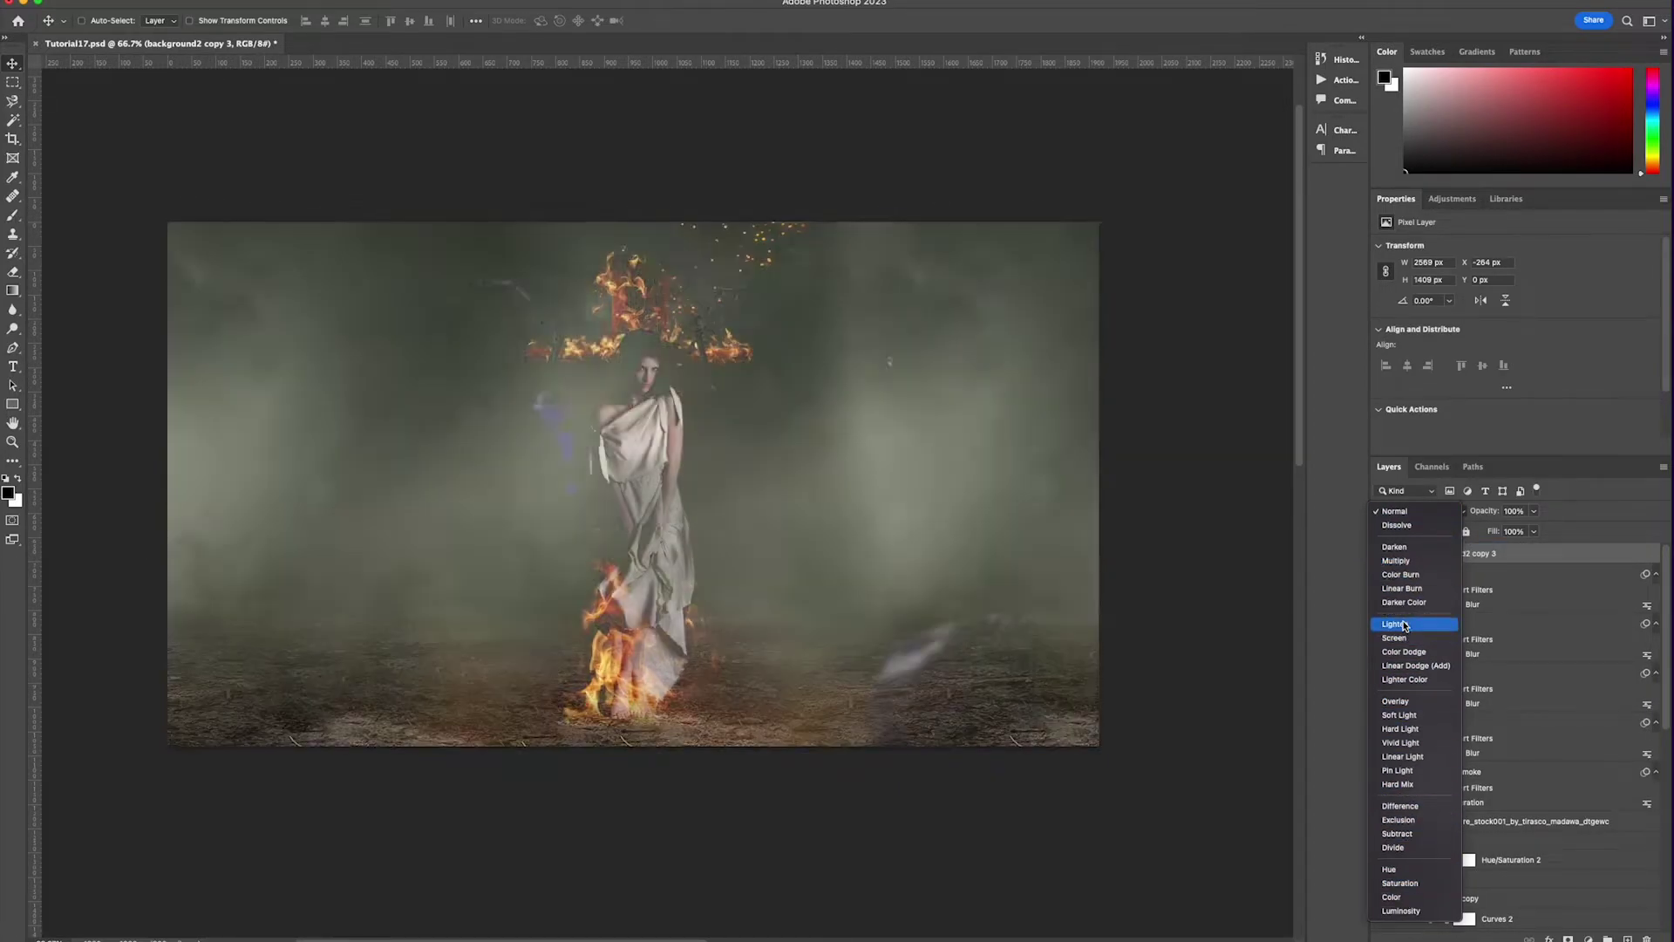
{"action": "left_click", "coordinate": [1395, 561]}
{"action": "key", "text": "2"}
{"action": "key", "text": "3"}
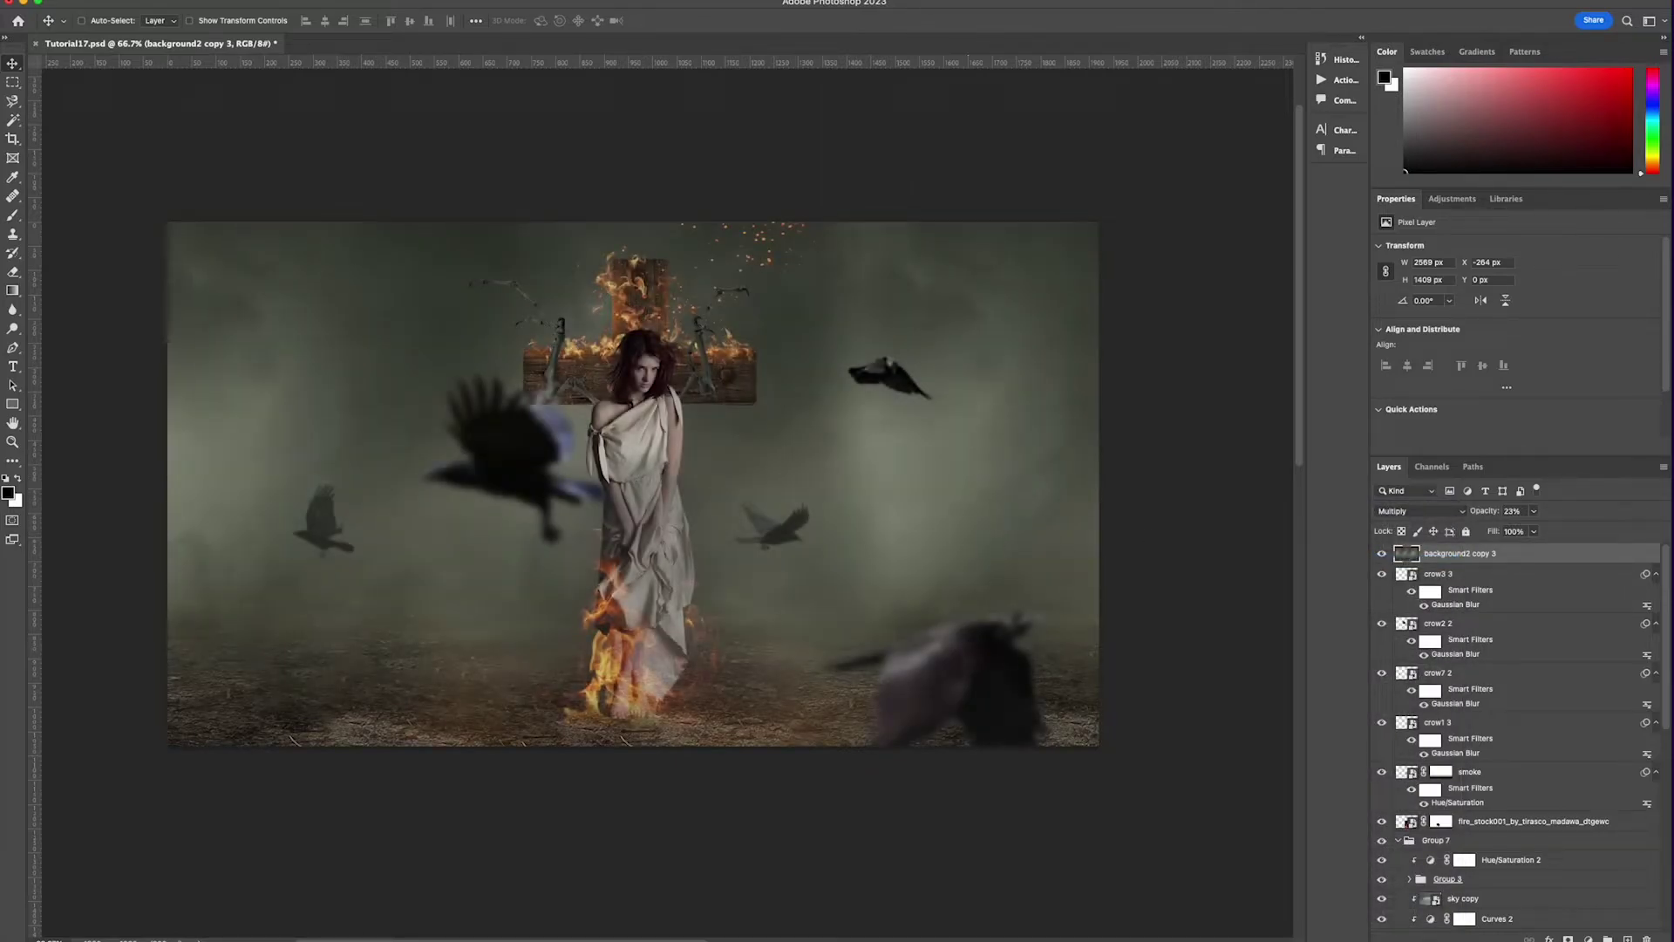
{"action": "left_click", "coordinate": [1466, 531]}
- Raise the large crow1 3 bird so that its wings clear the image's bottom edge
{"action": "left_click_drag", "start_coordinate": [973, 688], "coordinate": [984, 638]}
{"action": "left_click", "coordinate": [1588, 939]}
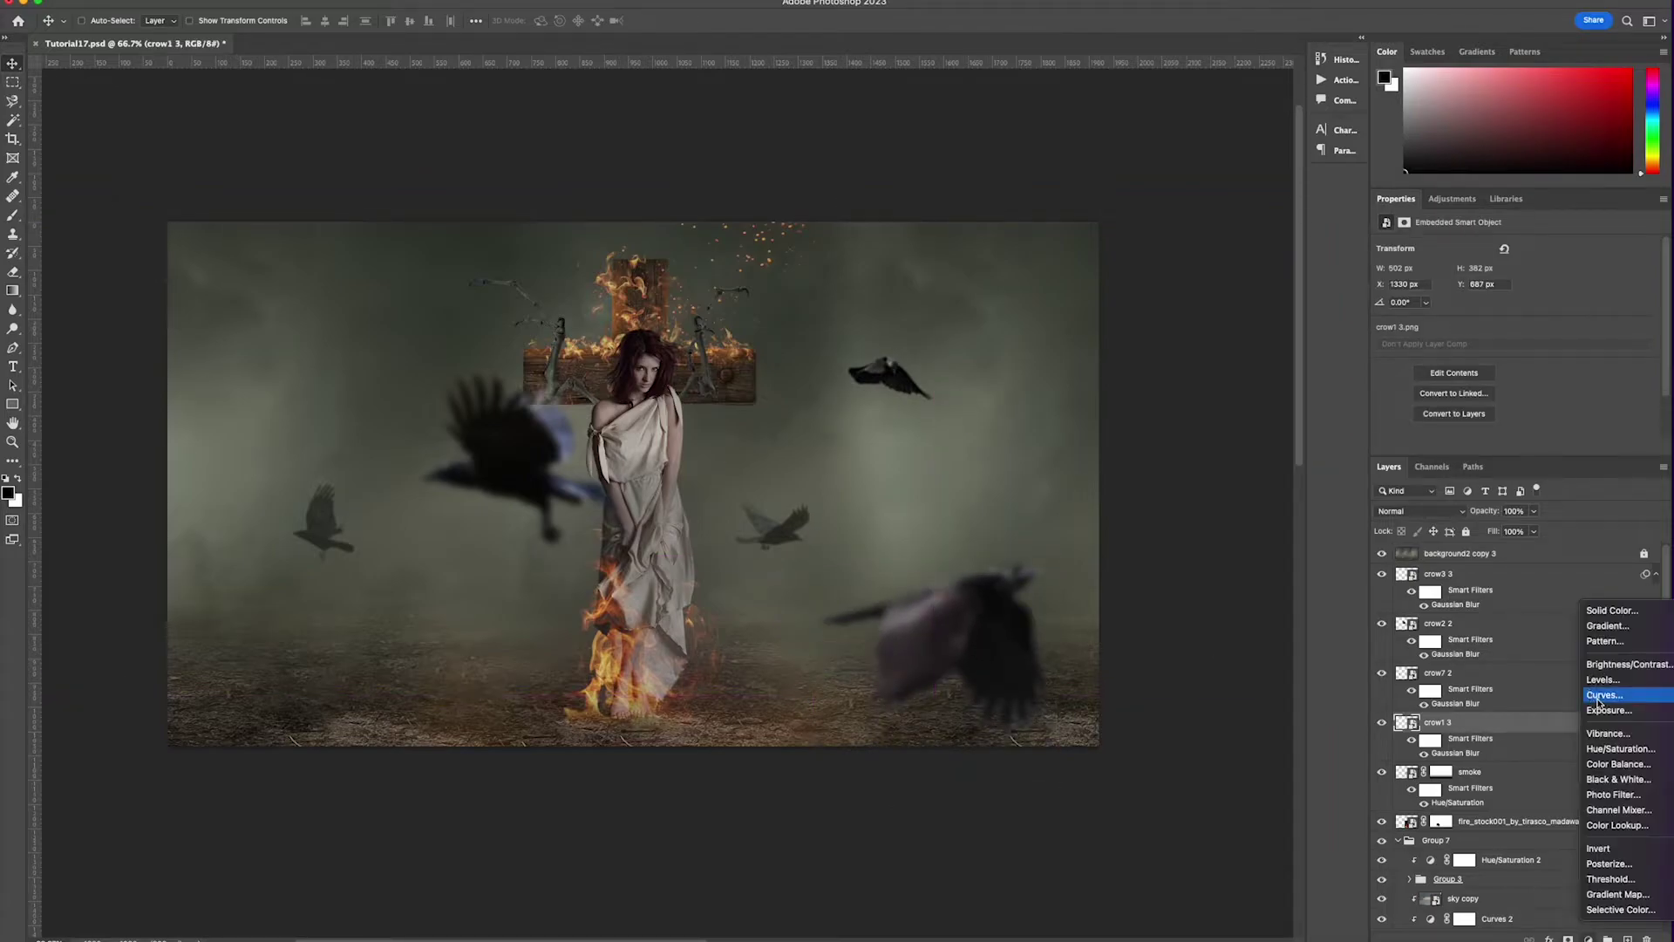
{"action": "left_click", "coordinate": [1600, 749]}
{"action": "right_click", "coordinate": [1530, 726]}
{"action": "left_click", "coordinate": [1520, 730]}
{"action": "key", "text": "super+z"}
- Add a Black & White adjustment layer clipped to the crow1 3 bird
{"action": "left_click", "coordinate": [1587, 938]}
{"action": "left_click", "coordinate": [1619, 780]}
{"action": "right_click", "coordinate": [1533, 724]}
{"action": "left_click", "coordinate": [1588, 549]}
- Tint crow1 3's Black & White adjustment pale yellow-green (#dae1b3) and set its opacity to 36%
{"action": "left_click", "coordinate": [1410, 267]}
{"action": "left_click", "coordinate": [1445, 267]}
{"action": "left_click", "coordinate": [1263, 805]}
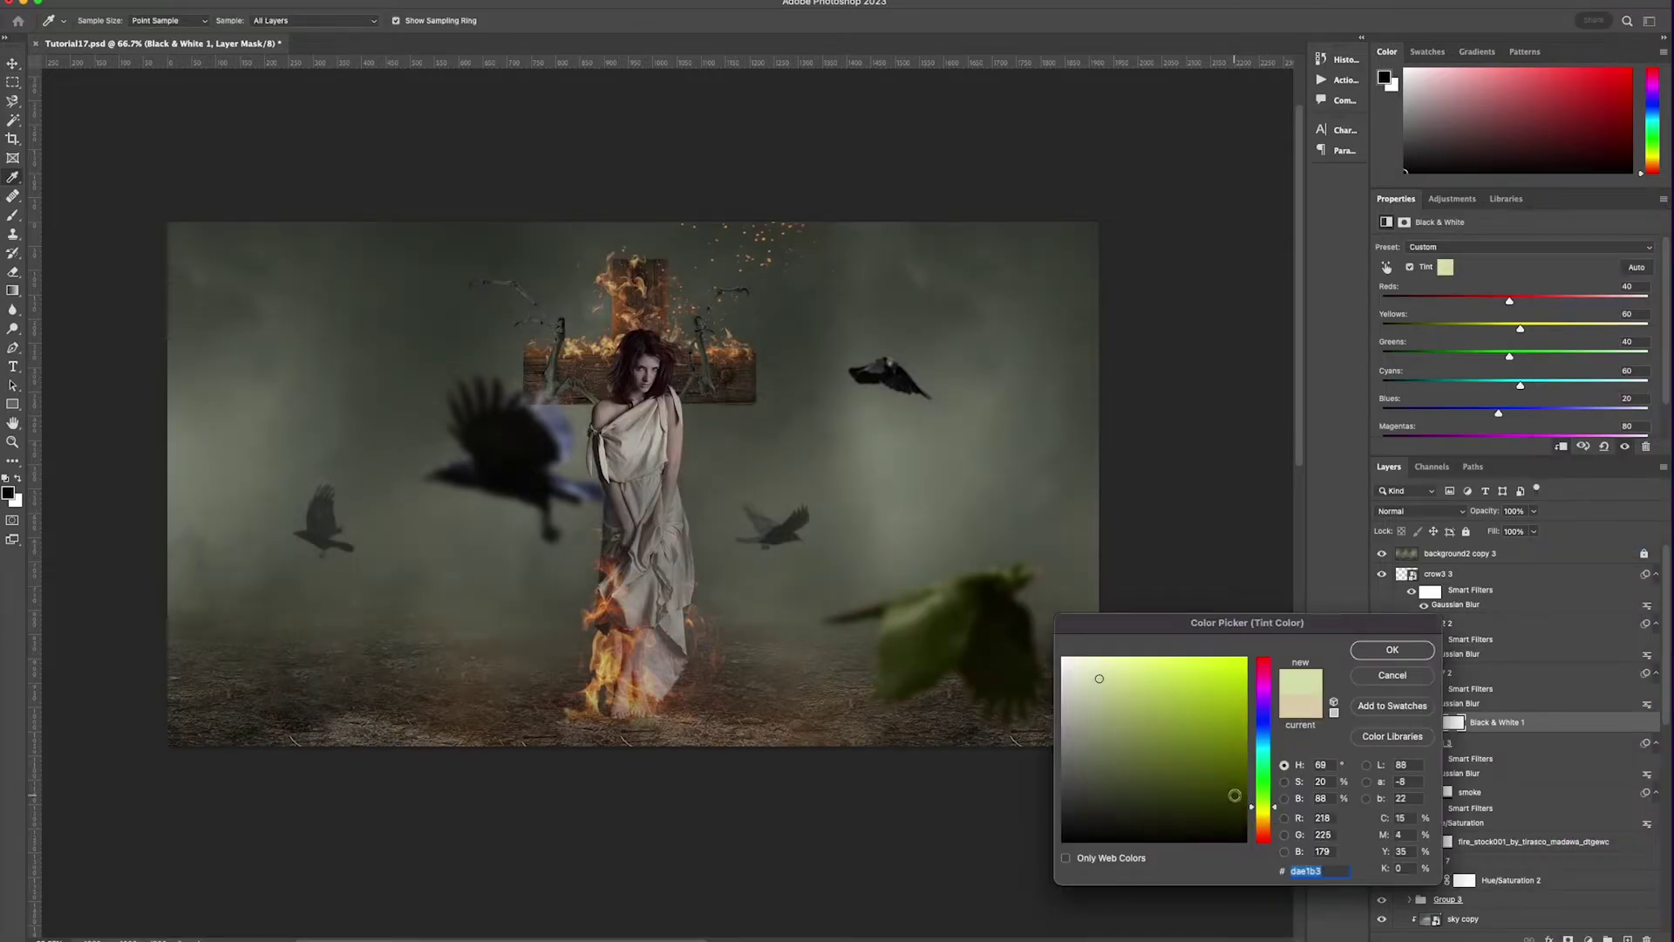
{"action": "left_click", "coordinate": [1393, 650]}
{"action": "left_click", "coordinate": [1534, 511]}
{"action": "left_click_drag", "start_coordinate": [1536, 530], "coordinate": [1492, 531]}
- Duplicate the Black & White 1 adjustment and clip the copy to the crow2 2 bird
{"action": "left_click", "coordinate": [568, 466], "text": "super"}
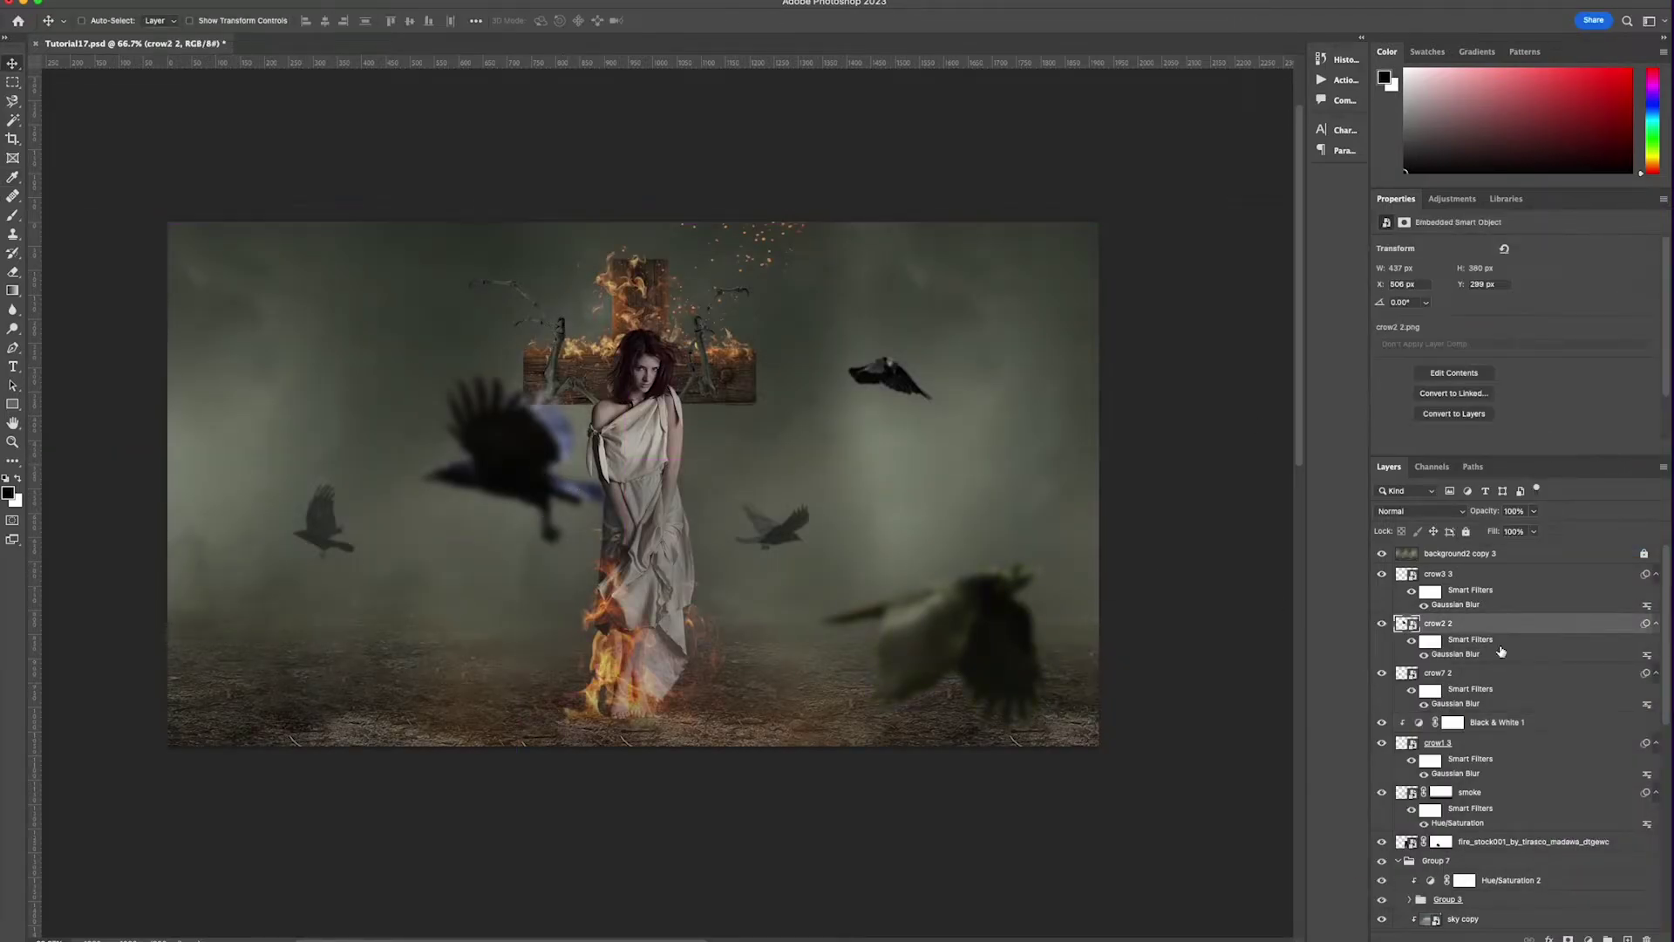
{"action": "right_click", "coordinate": [1493, 723]}
{"action": "left_click", "coordinate": [1505, 284]}
{"action": "left_click", "coordinate": [1045, 429]}
{"action": "left_click_drag", "start_coordinate": [1531, 728], "coordinate": [1532, 627]}
{"action": "right_click", "coordinate": [1532, 626]}
{"action": "left_click", "coordinate": [1561, 548]}
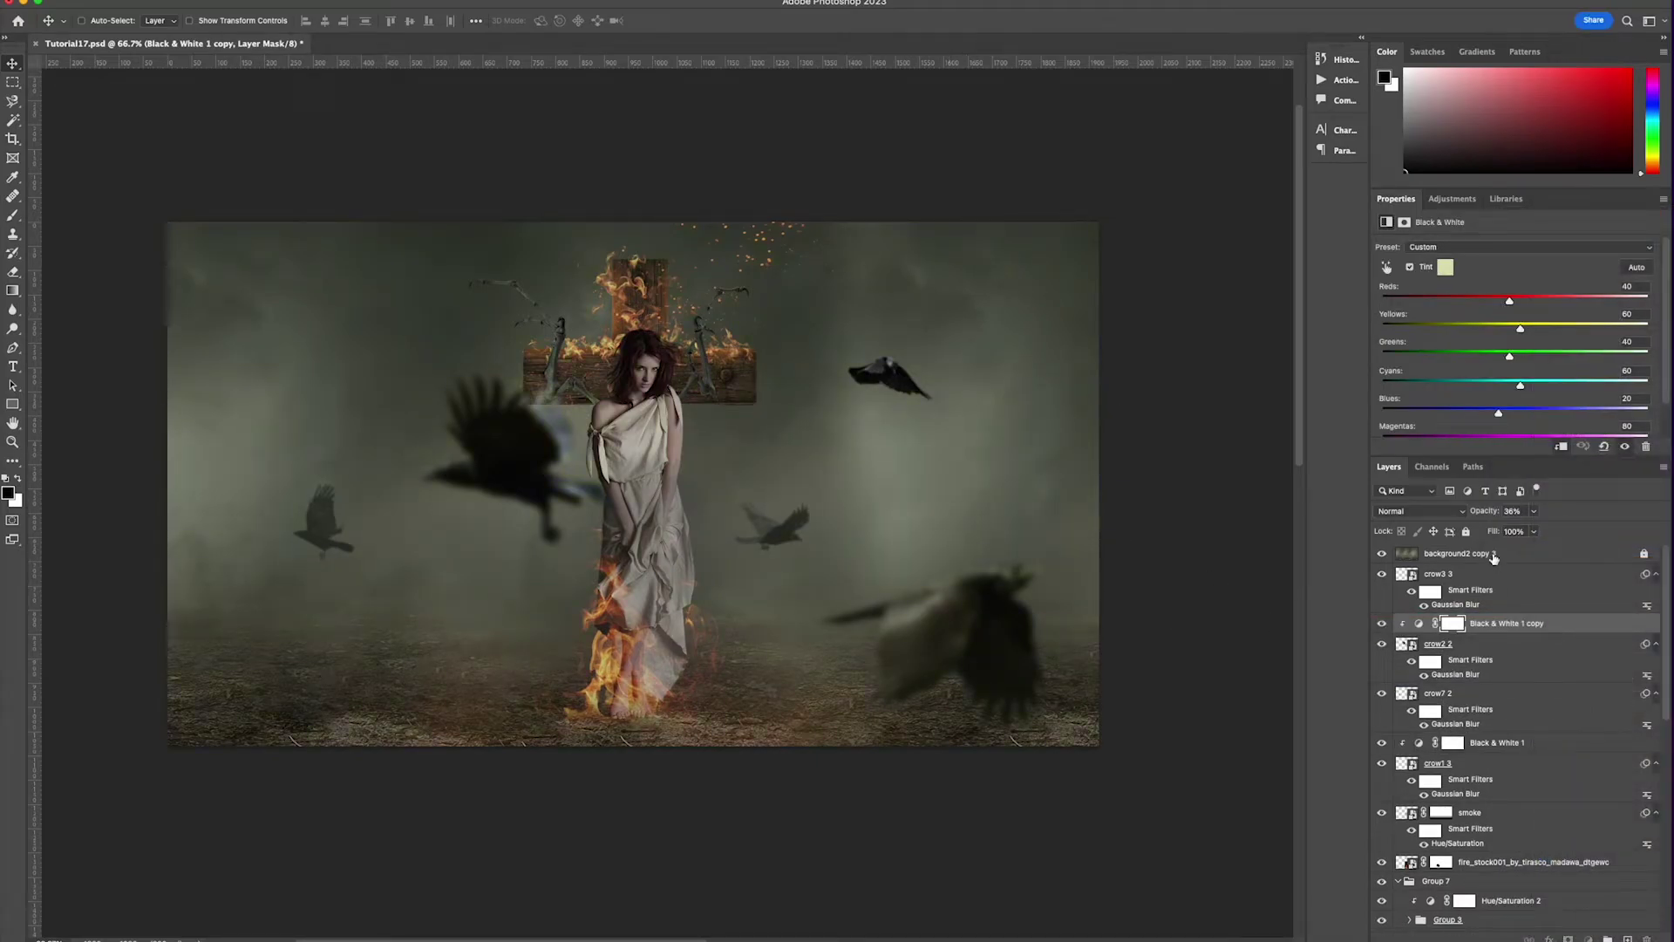
- Add a Black & White adjustment above background2 copy 3 and tint it dark olive green (#47520b)
{"action": "left_click", "coordinate": [1494, 554]}
{"action": "left_click", "coordinate": [1586, 938]}
{"action": "left_click", "coordinate": [1613, 780]}
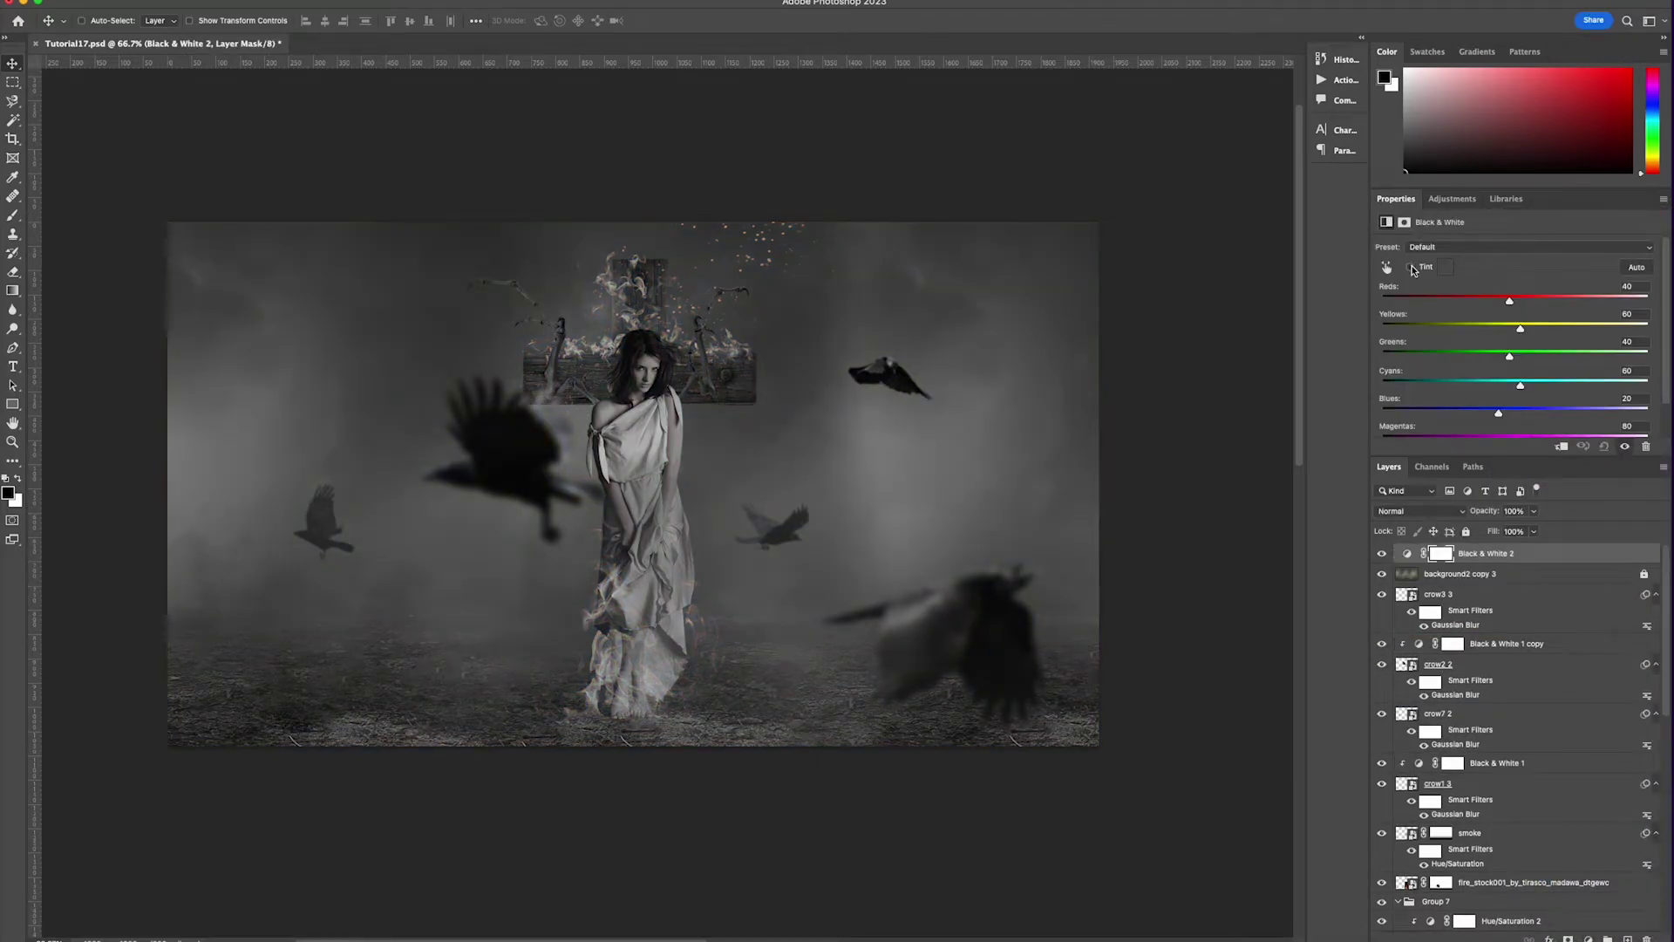
{"action": "left_click", "coordinate": [1410, 267]}
{"action": "mouse_move", "coordinate": [1266, 819]}
{"action": "left_mouse_down"}
{"action": "mouse_move", "coordinate": [1273, 792]}
{"action": "mouse_move", "coordinate": [1274, 809]}
{"action": "left_mouse_up"}
{"action": "left_click", "coordinate": [1222, 782]}
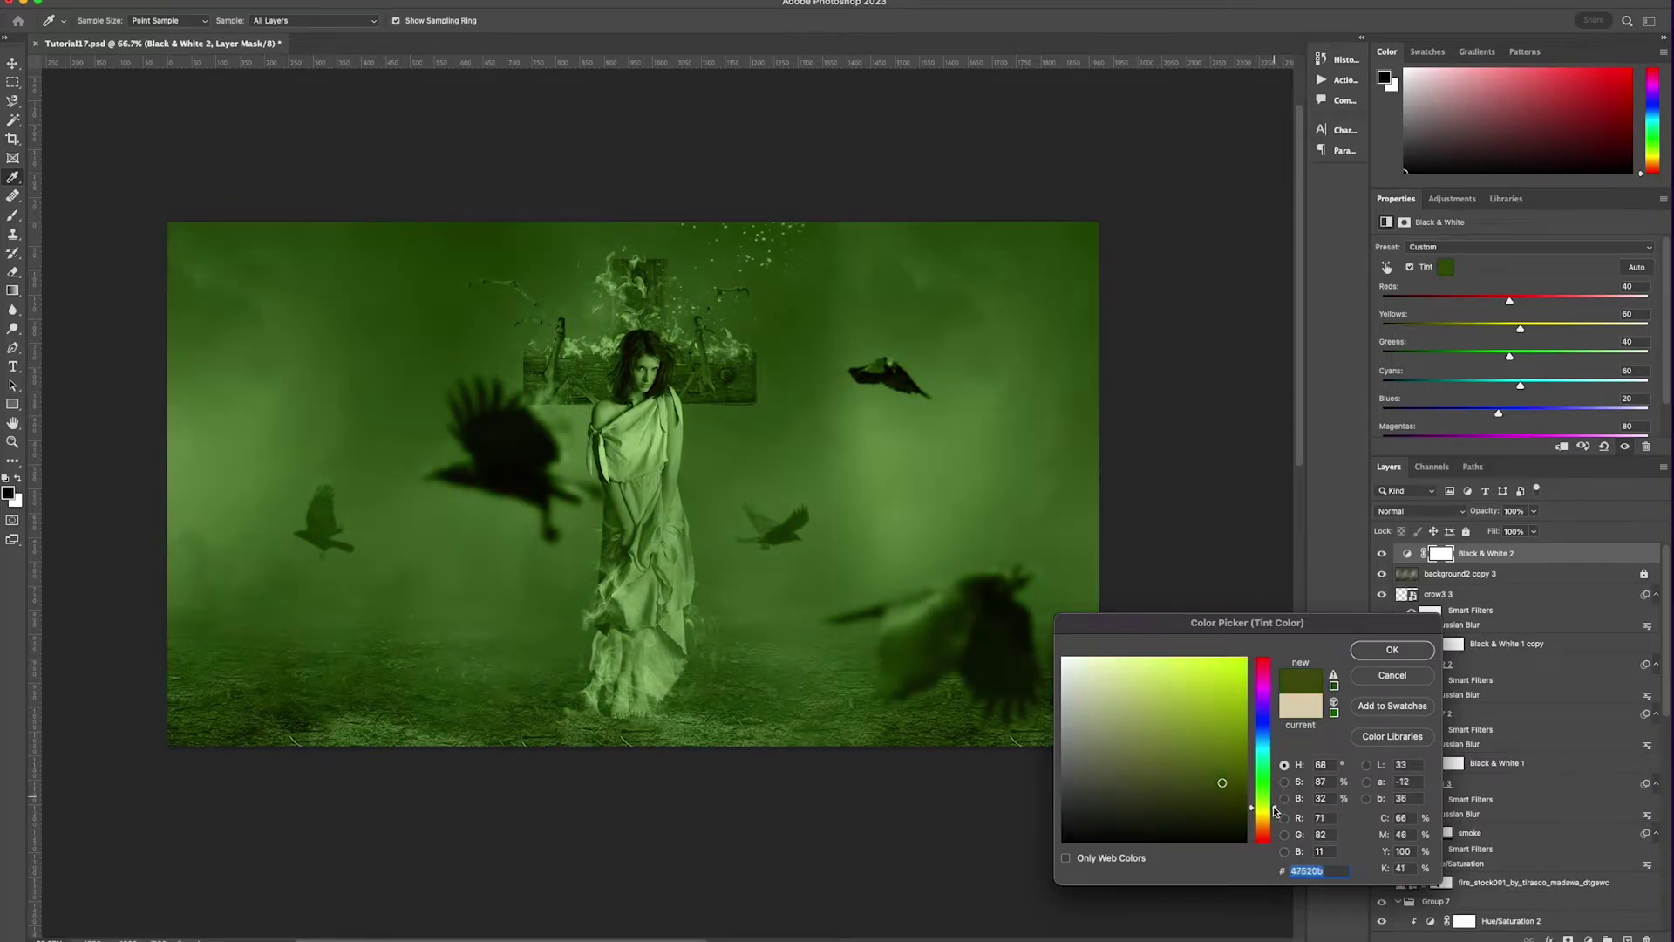
{"action": "left_click", "coordinate": [1393, 649]}
- Set the Black & White 2 adjustment's opacity to 26%
{"action": "left_click", "coordinate": [1533, 511]}
{"action": "left_click_drag", "start_coordinate": [1540, 529], "coordinate": [1497, 533]}
{"action": "left_click", "coordinate": [982, 557]}
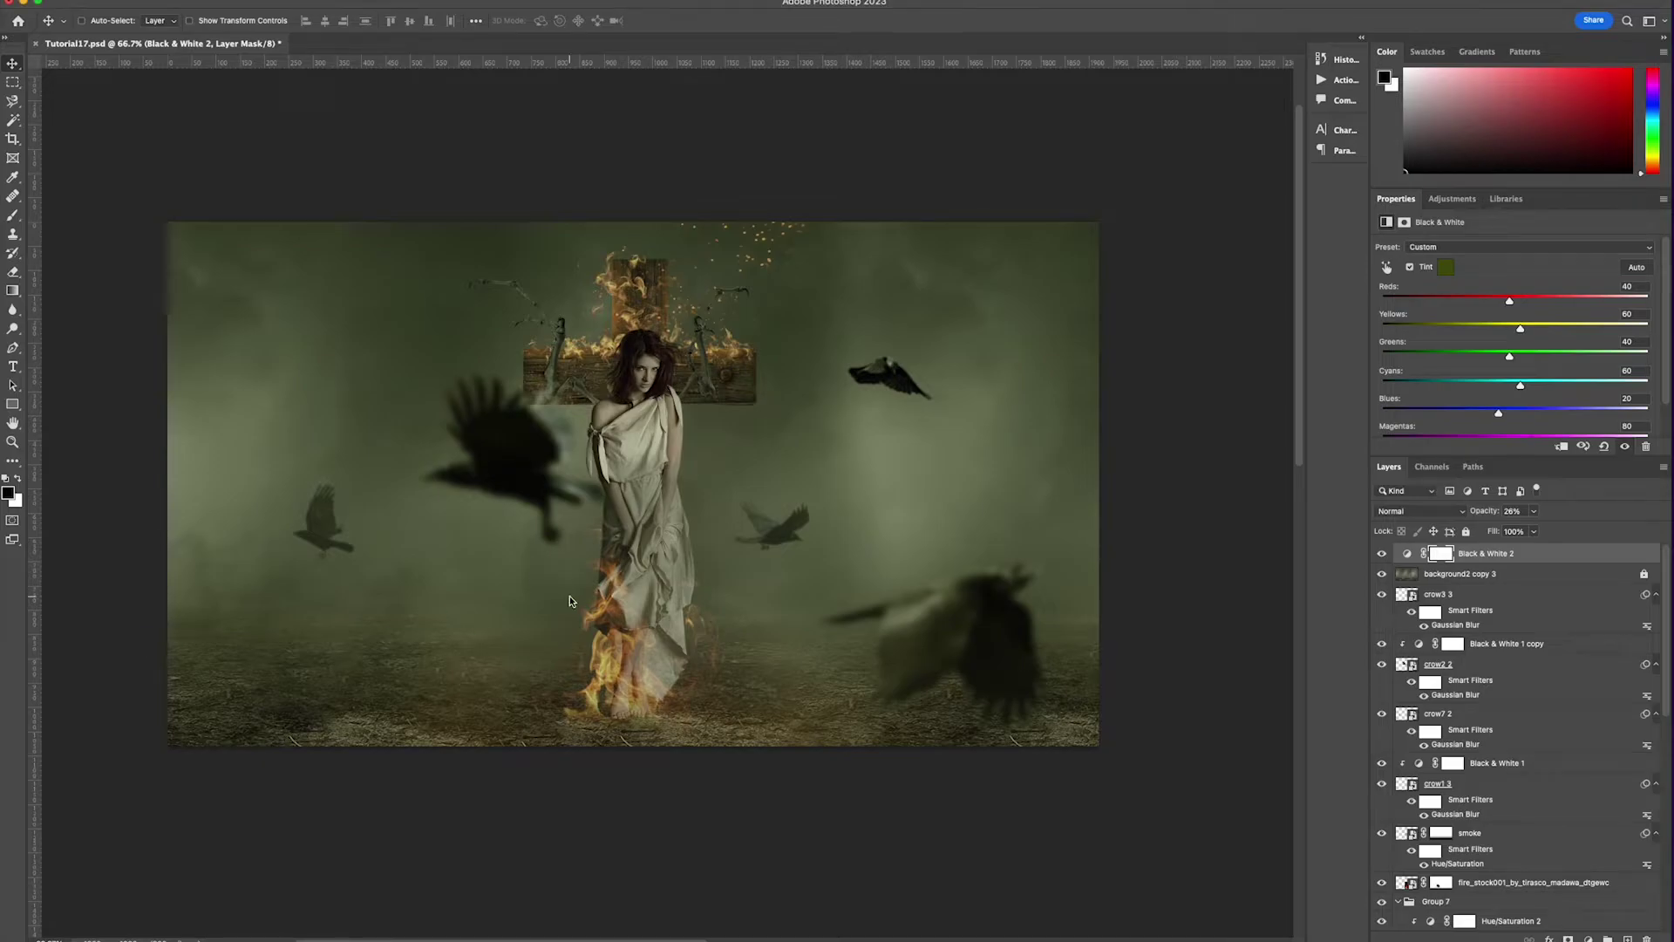
- Place the stones image, scale it down and position the stone ring around the model's feet
{"action": "key", "text": "Return"}
{"action": "key", "text": "super+t"}
{"action": "left_click_drag", "start_coordinate": [894, 484], "coordinate": [749, 484]}
{"action": "left_click_drag", "start_coordinate": [734, 502], "coordinate": [749, 703]}
{"action": "key", "text": "Return"}
- Add a layer mask to the stones and hide the ring's rear half with a hard round brush
{"action": "left_click", "coordinate": [1568, 939]}
{"action": "key", "text": "b"}
{"action": "mouse_move", "coordinate": [619, 649]}
{"action": "left_mouse_down"}
{"action": "mouse_move", "coordinate": [639, 613]}
{"action": "mouse_move", "coordinate": [587, 643]}
{"action": "left_mouse_up"}
{"action": "key", "text": "super+z"}
{"action": "left_click", "coordinate": [103, 21]}
{"action": "left_click", "coordinate": [130, 236]}
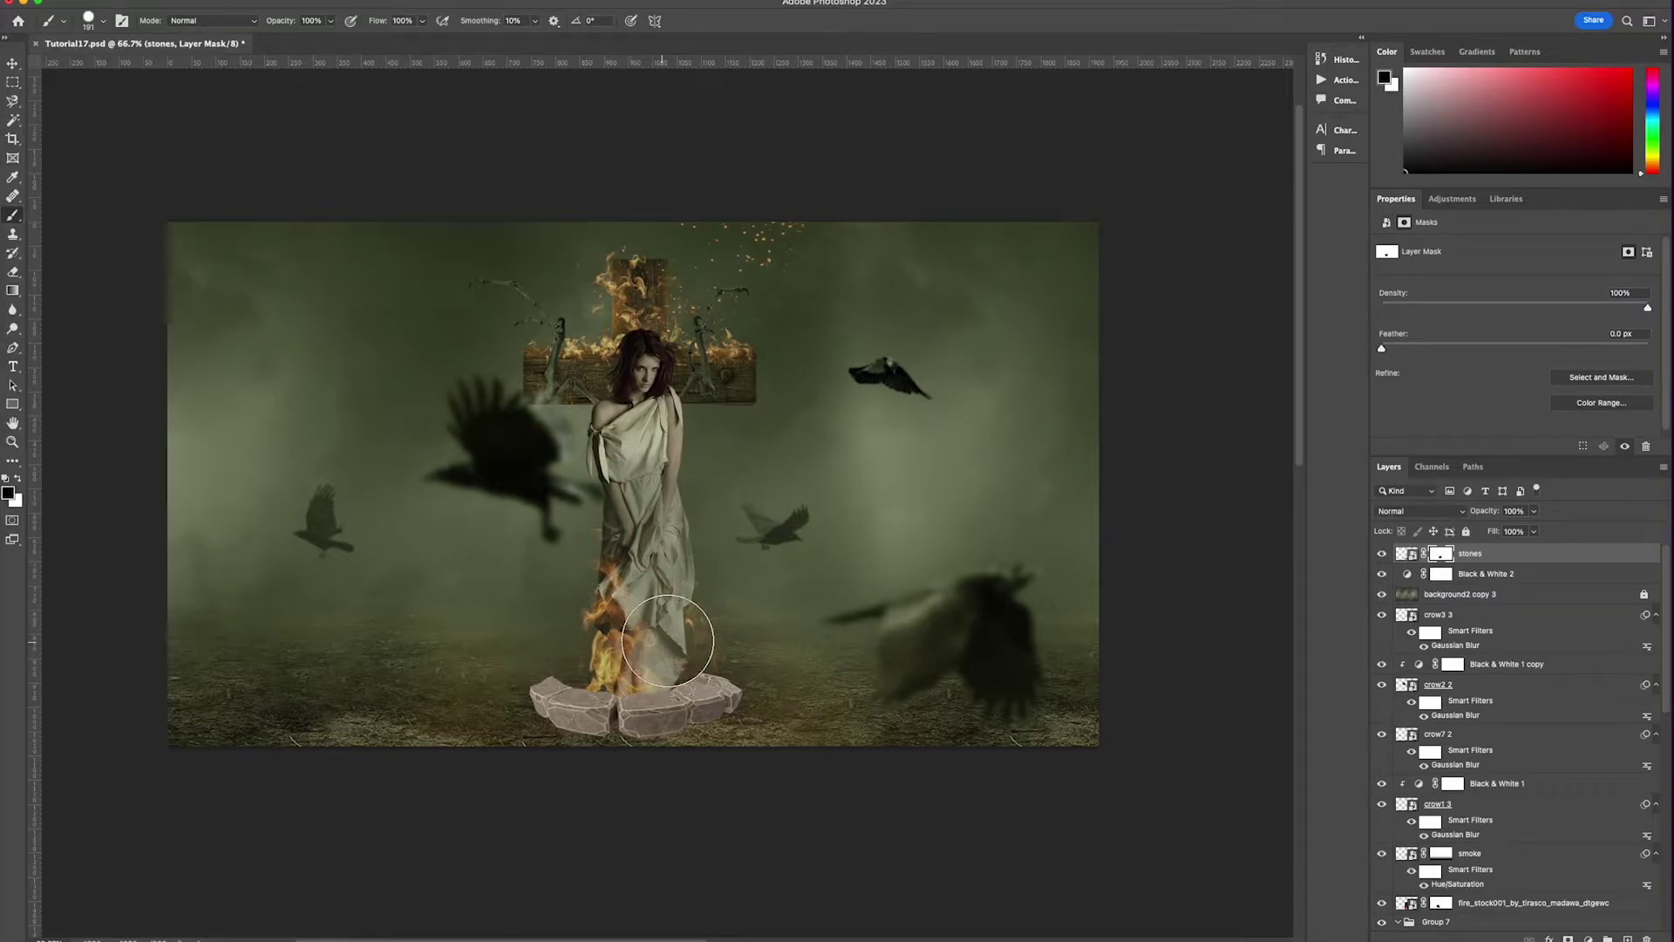
- Add a Curves adjustment clipped to the stones layer and adjust the curve to darken them
{"action": "left_click", "coordinate": [1588, 939]}
{"action": "left_click", "coordinate": [1593, 696]}
{"action": "right_click", "coordinate": [1548, 553]}
{"action": "left_click", "coordinate": [1557, 550]}
{"action": "left_click_drag", "start_coordinate": [1526, 379], "coordinate": [1536, 391]}
- Duplicate the stones and Curves 5 layers, move the copies directly above background2 copy 2, and remove the copied mask
{"action": "key", "text": "v"}
{"action": "left_click", "coordinate": [1526, 575], "text": "shift"}
{"action": "right_click", "coordinate": [1524, 576]}
{"action": "left_click", "coordinate": [1585, 290]}
{"action": "left_click", "coordinate": [1054, 425]}
{"action": "left_click_drag", "start_coordinate": [1517, 554], "coordinate": [1495, 839]}
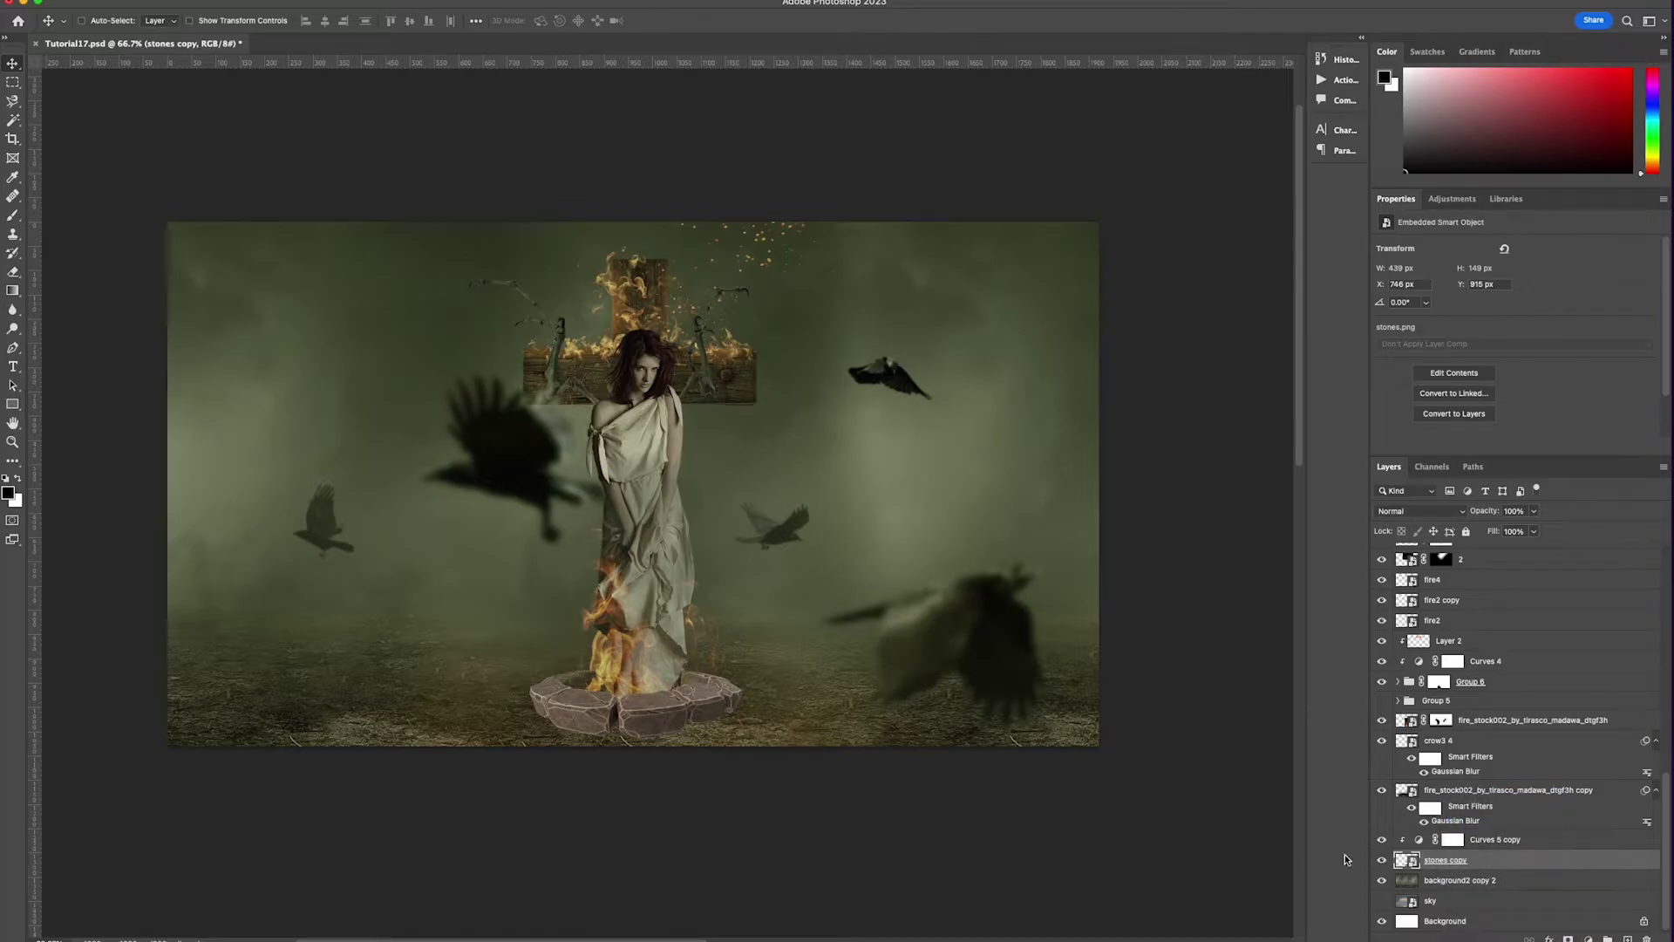
- Widen the front stones and their rear copy together so the ring surrounds the model's feet
{"action": "scroll", "coordinate": [1517, 732], "scroll_direction": "up", "scroll_amount": 15}
{"action": "left_click", "coordinate": [1483, 574]}
{"action": "key", "text": "ctrl+t"}
{"action": "mouse_move", "coordinate": [753, 702]}
{"action": "left_mouse_down"}
{"action": "mouse_move", "coordinate": [788, 702]}
{"action": "mouse_move", "coordinate": [735, 694]}
{"action": "left_mouse_up"}
{"action": "key", "text": "Return"}
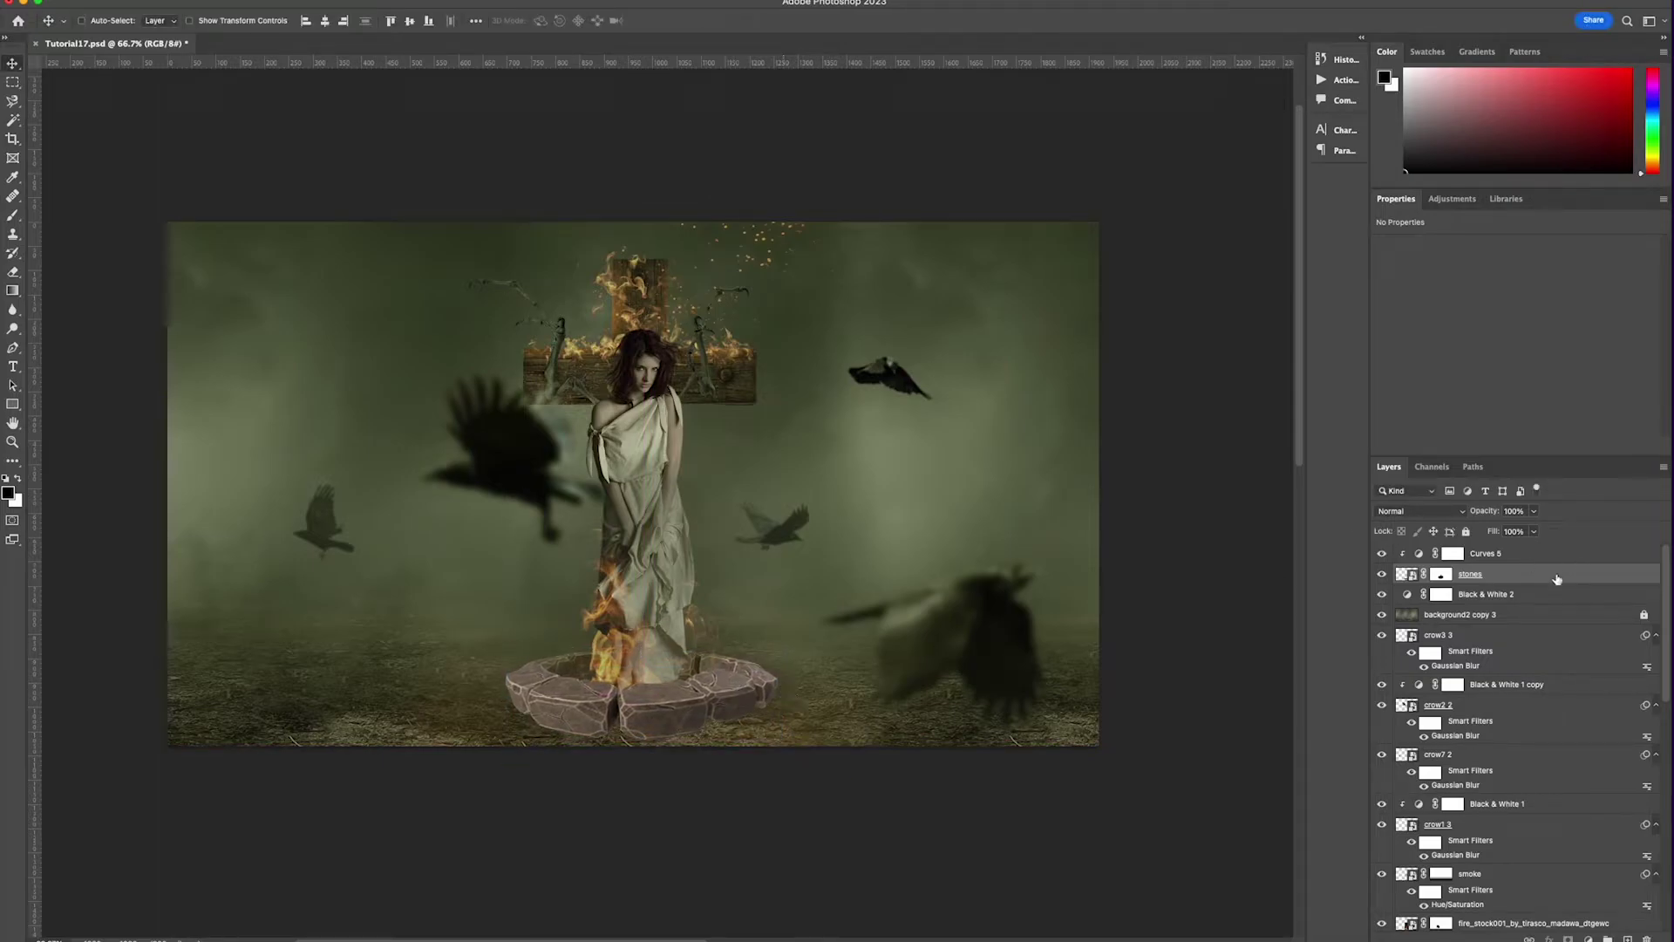
- Add a Hue/Saturation adjustment clipped to the front stones and lower its Lightness to -20
{"action": "left_click", "coordinate": [1587, 938]}
{"action": "left_click", "coordinate": [1609, 751]}
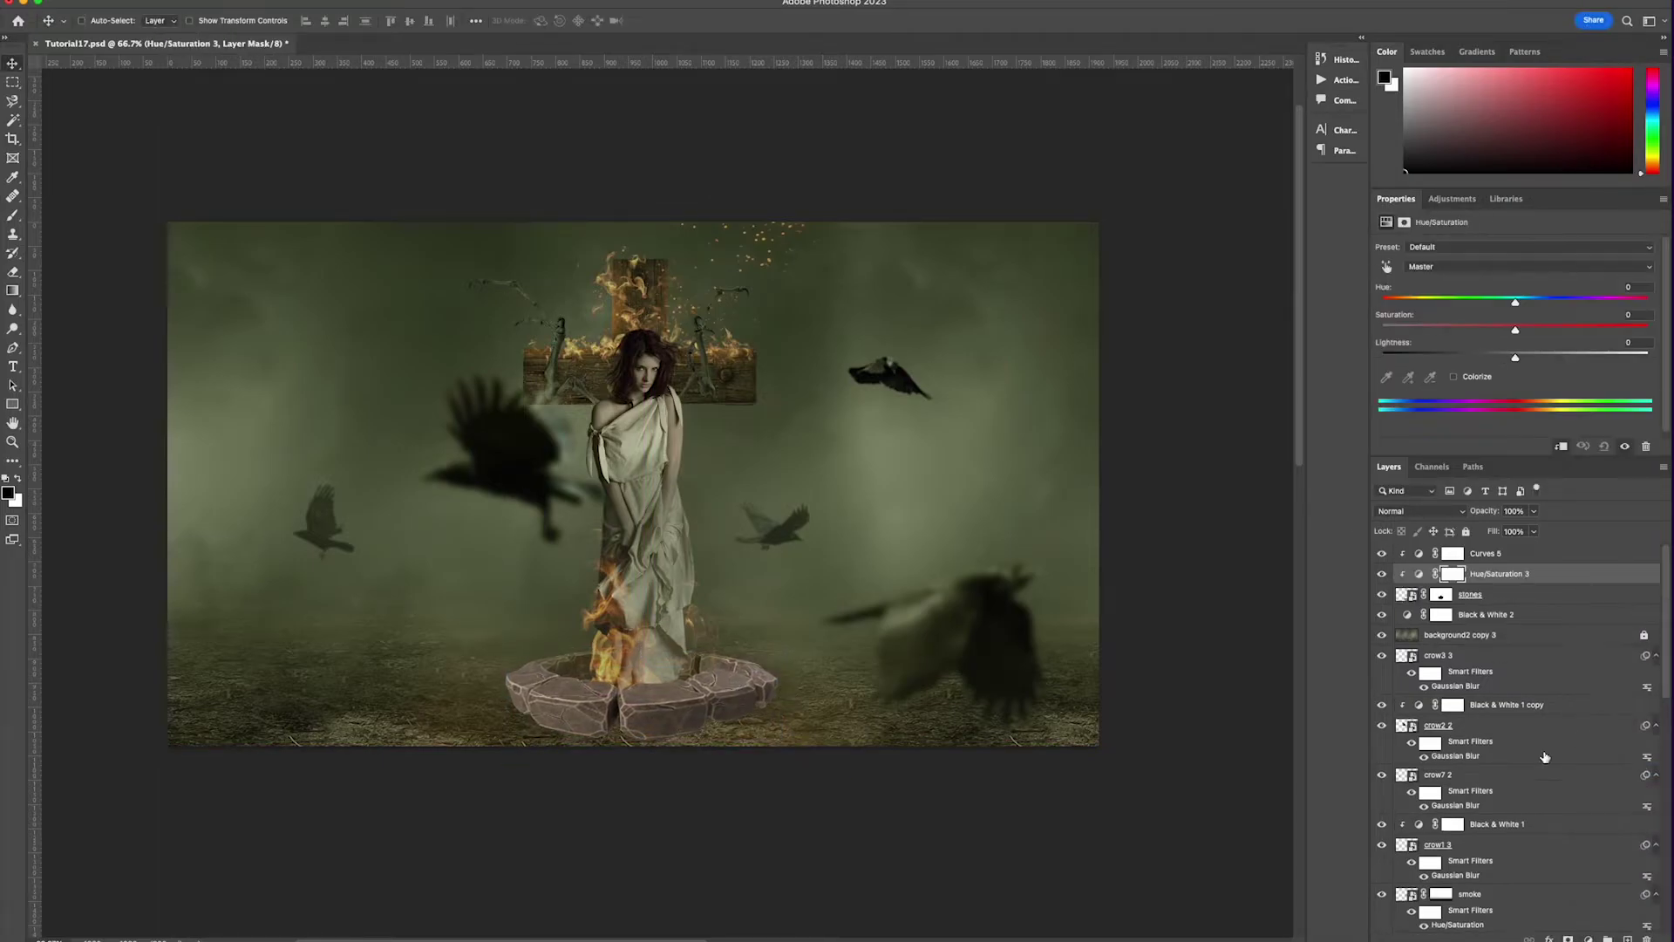
{"action": "left_click_drag", "start_coordinate": [1514, 356], "coordinate": [1482, 358]}
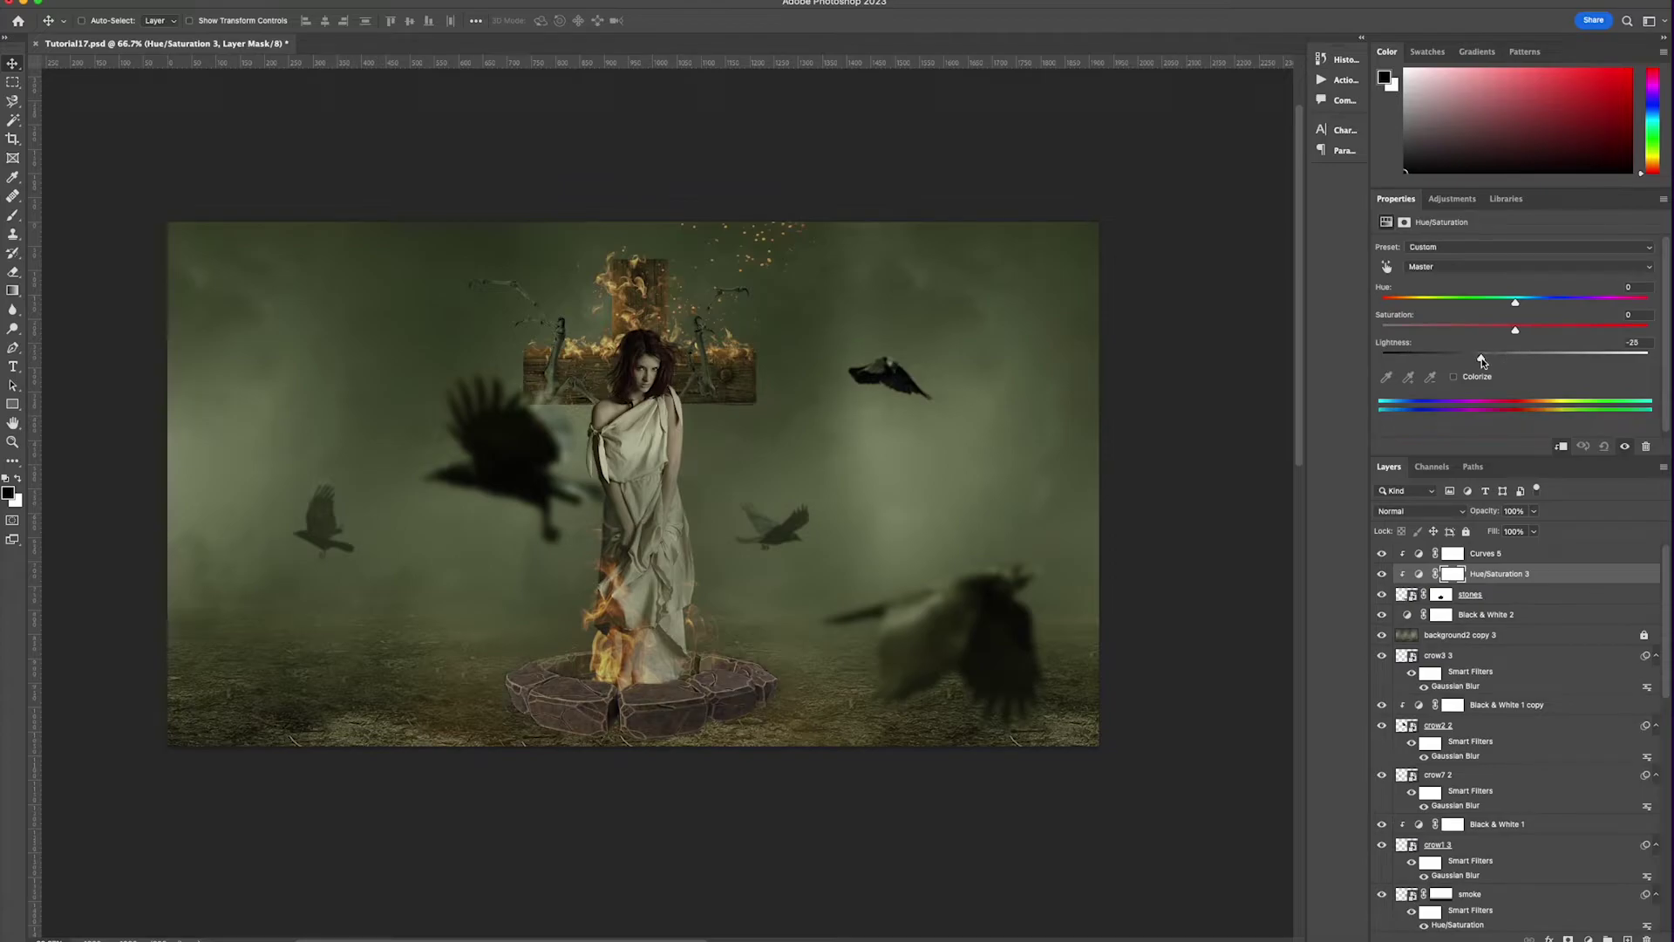
- Duplicate the Hue/Saturation 3 adjustment and clip the copy to the stones copy layer
{"action": "left_click_drag", "start_coordinate": [1511, 567], "coordinate": [1524, 824]}
{"action": "right_click", "coordinate": [1514, 556]}
{"action": "left_click", "coordinate": [1542, 286]}
{"action": "left_click", "coordinate": [1054, 415]}
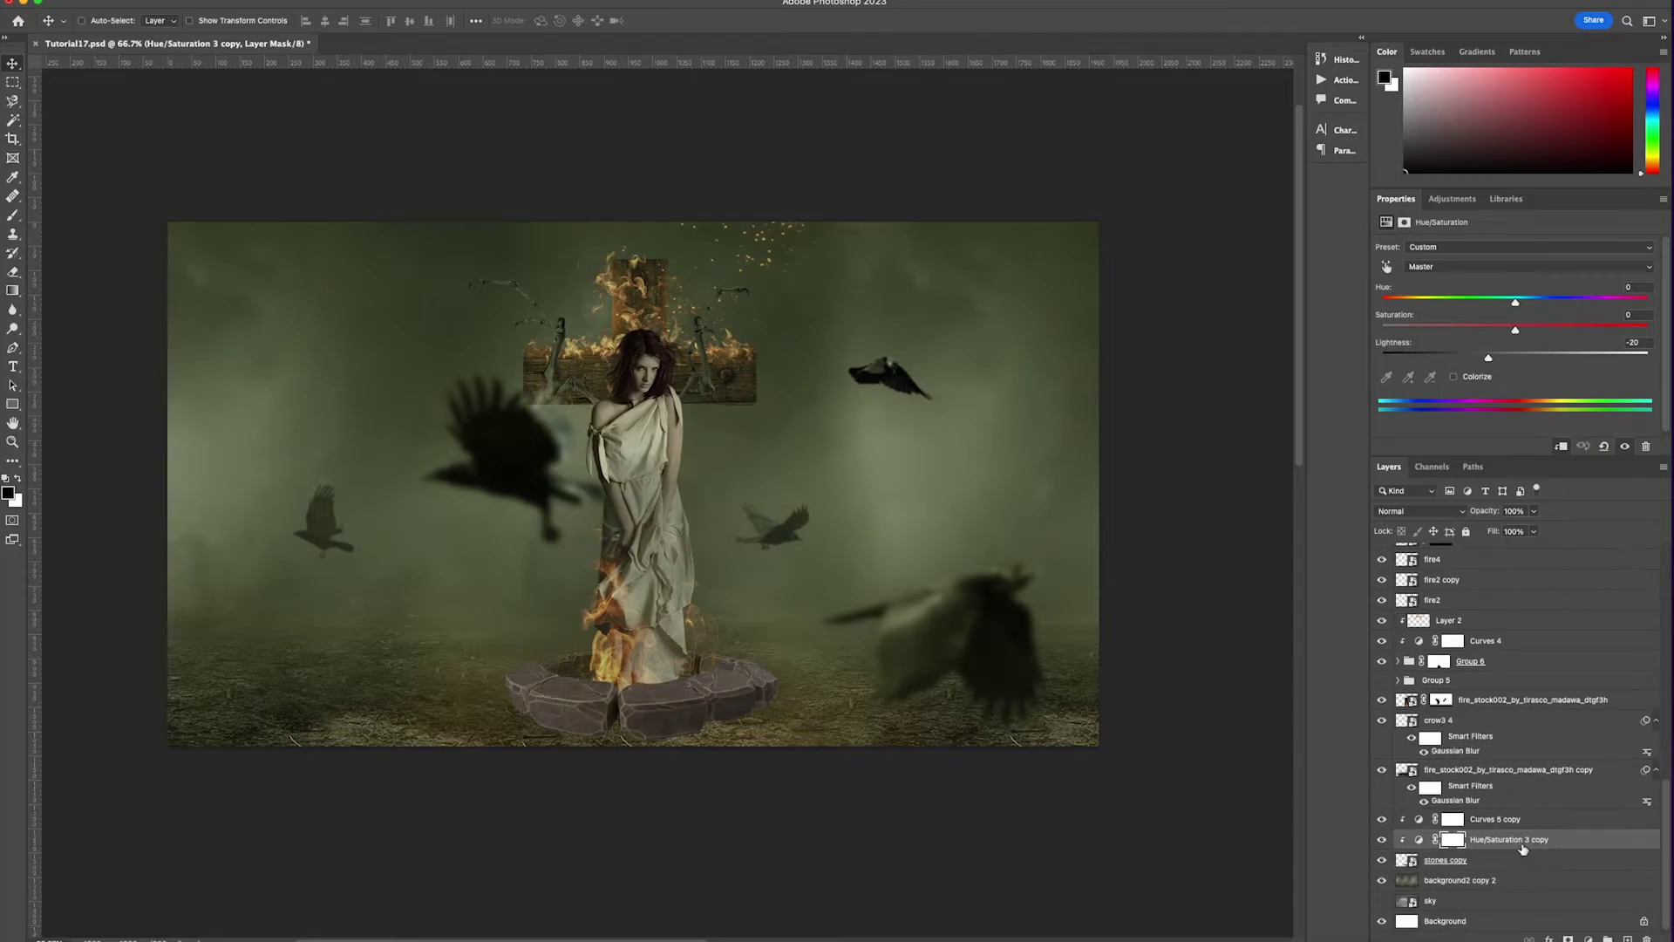
- Add a new layer clipped to the front stones and paint soft black shading along the ring's lower edge
{"action": "scroll", "coordinate": [1526, 725], "scroll_direction": "up", "scroll_amount": 15}
{"action": "left_click", "coordinate": [1552, 554]}
{"action": "left_click", "coordinate": [1627, 938]}
{"action": "right_click", "coordinate": [1524, 554]}
{"action": "left_click", "coordinate": [1561, 530]}
{"action": "left_click", "coordinate": [13, 215]}
{"action": "left_click", "coordinate": [103, 21]}
{"action": "left_click", "coordinate": [131, 192]}
{"action": "mouse_move", "coordinate": [468, 740]}
{"action": "left_mouse_down"}
{"action": "mouse_move", "coordinate": [617, 784]}
{"action": "mouse_move", "coordinate": [837, 726]}
{"action": "left_mouse_up"}
{"action": "left_click_drag", "start_coordinate": [631, 783], "coordinate": [655, 781]}
- Add a new layer directly above background2 copy 2 and paint soft black shadow on the ground around the ring
{"action": "key", "text": "v"}
{"action": "scroll", "coordinate": [1515, 763], "scroll_direction": "down", "scroll_amount": 15}
{"action": "left_click", "coordinate": [1521, 881]}
{"action": "left_click", "coordinate": [1627, 938]}
{"action": "left_click", "coordinate": [13, 215]}
{"action": "left_click", "coordinate": [103, 21]}
{"action": "left_click_drag", "start_coordinate": [121, 67], "coordinate": [106, 66]}
{"action": "left_click_drag", "start_coordinate": [544, 717], "coordinate": [602, 725]}
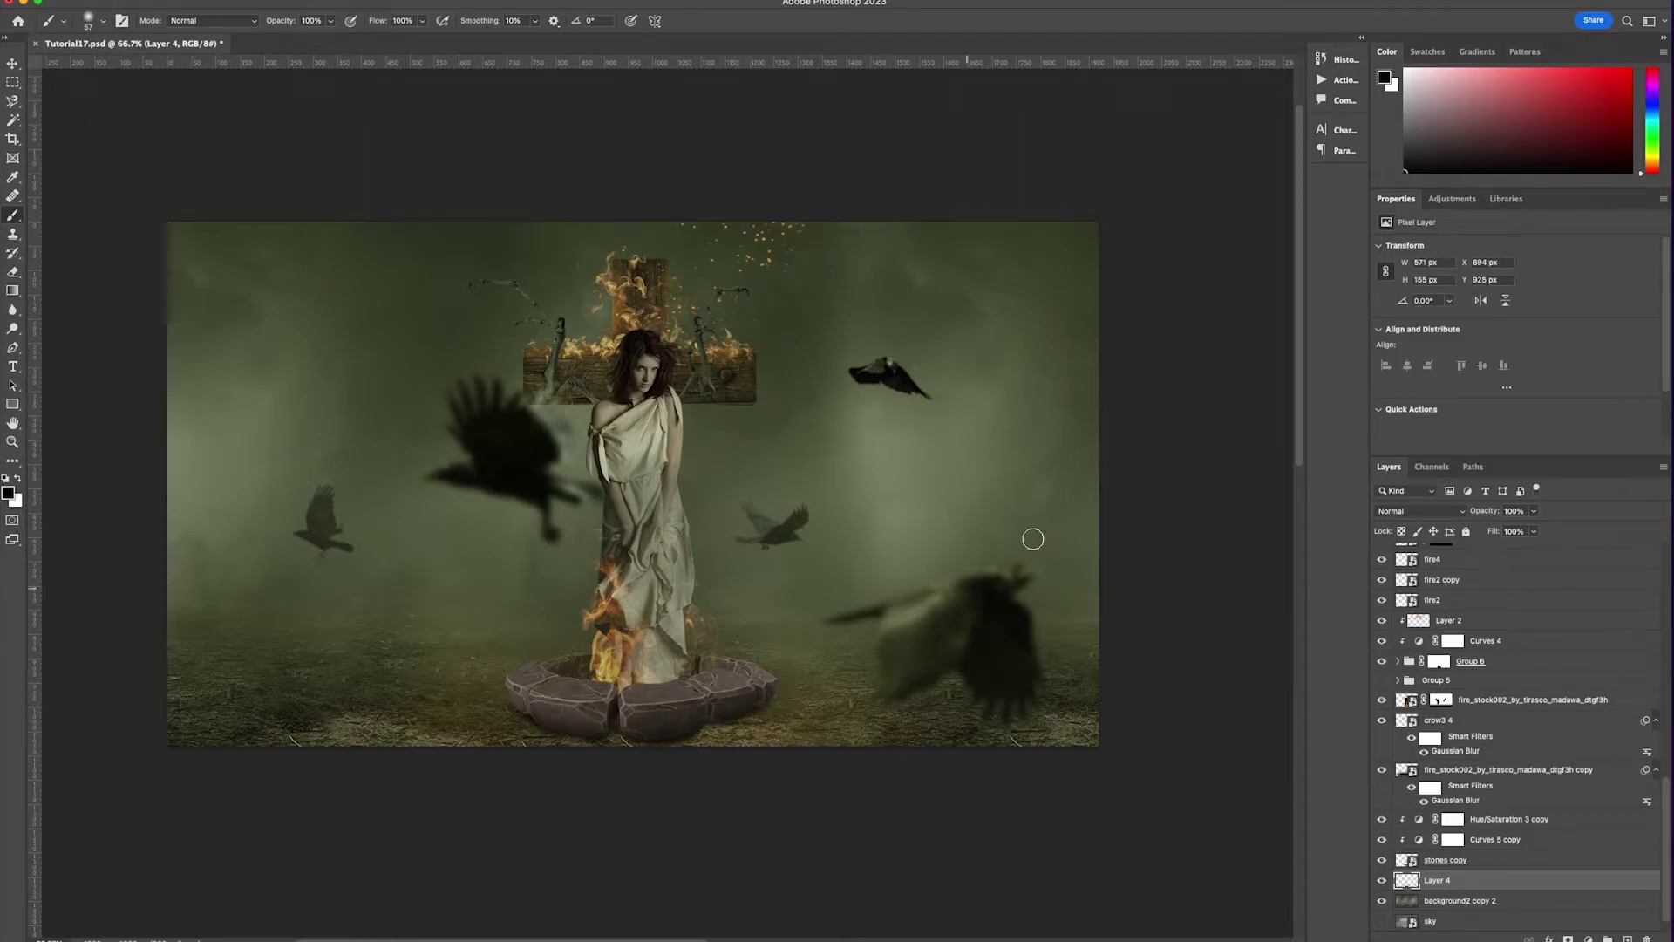
- Move the background2 copy 3 layer to the top of the layer stack
{"action": "scroll", "coordinate": [1518, 767], "scroll_direction": "up", "scroll_amount": 15}
{"action": "scroll", "coordinate": [976, 584], "scroll_direction": "up", "scroll_amount": 5}
{"action": "left_click", "coordinate": [1382, 656]}
{"action": "scroll", "coordinate": [846, 603], "scroll_direction": "down", "scroll_amount": 5}
{"action": "left_click", "coordinate": [1382, 656]}
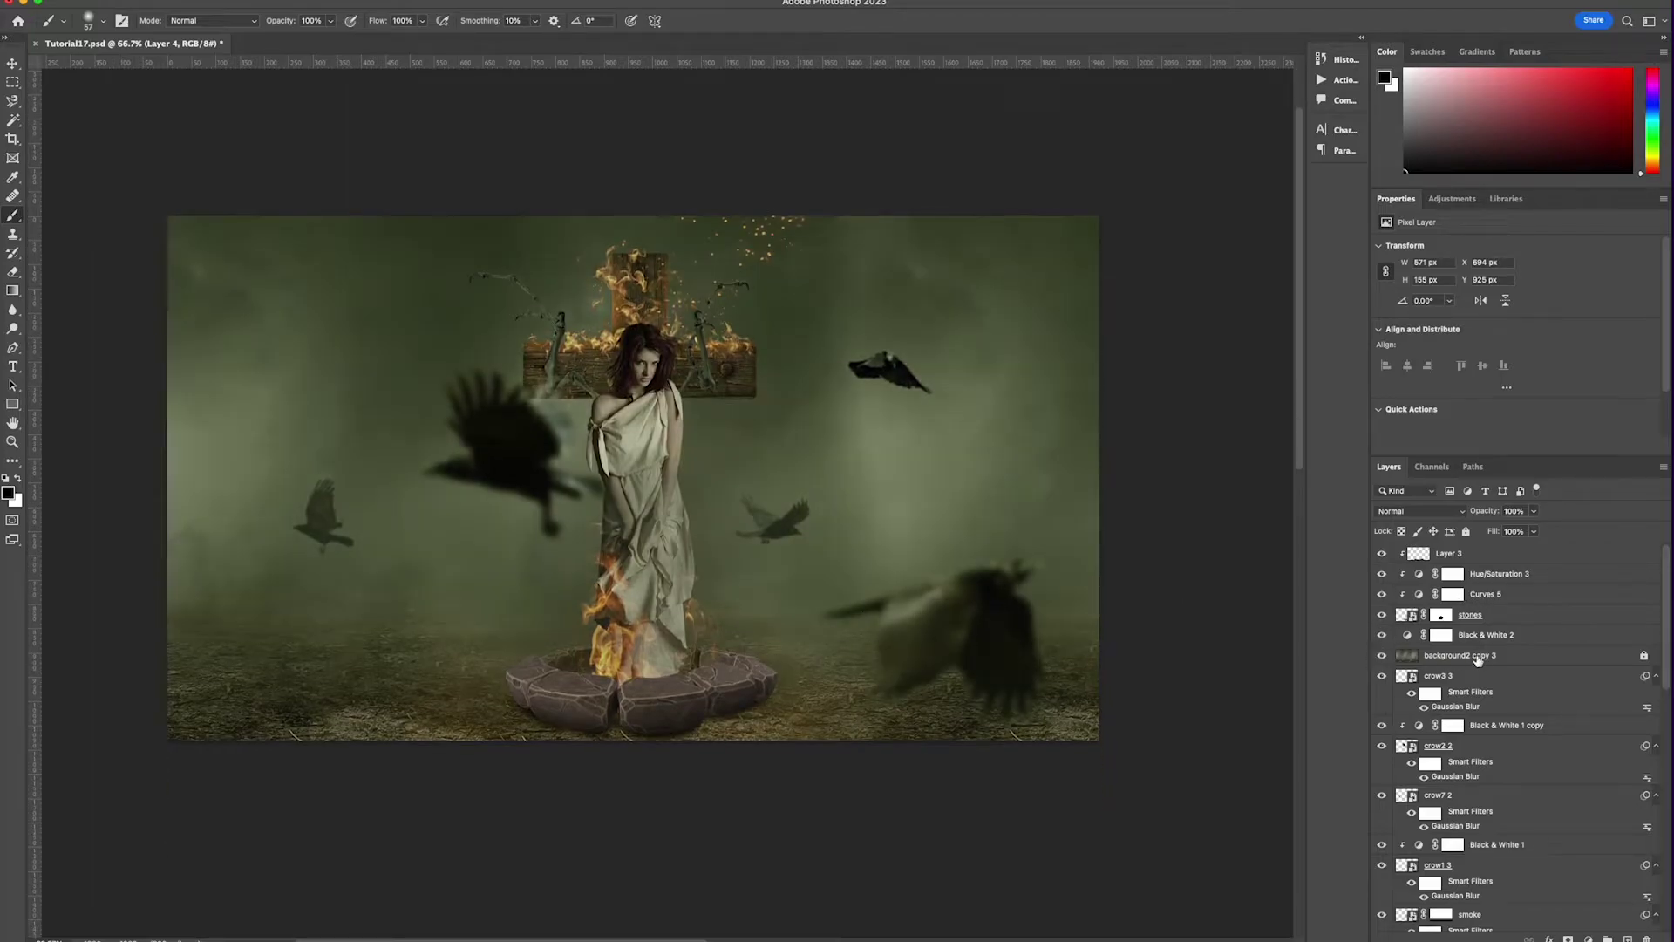
{"action": "left_click_drag", "start_coordinate": [1476, 656], "coordinate": [1465, 546]}
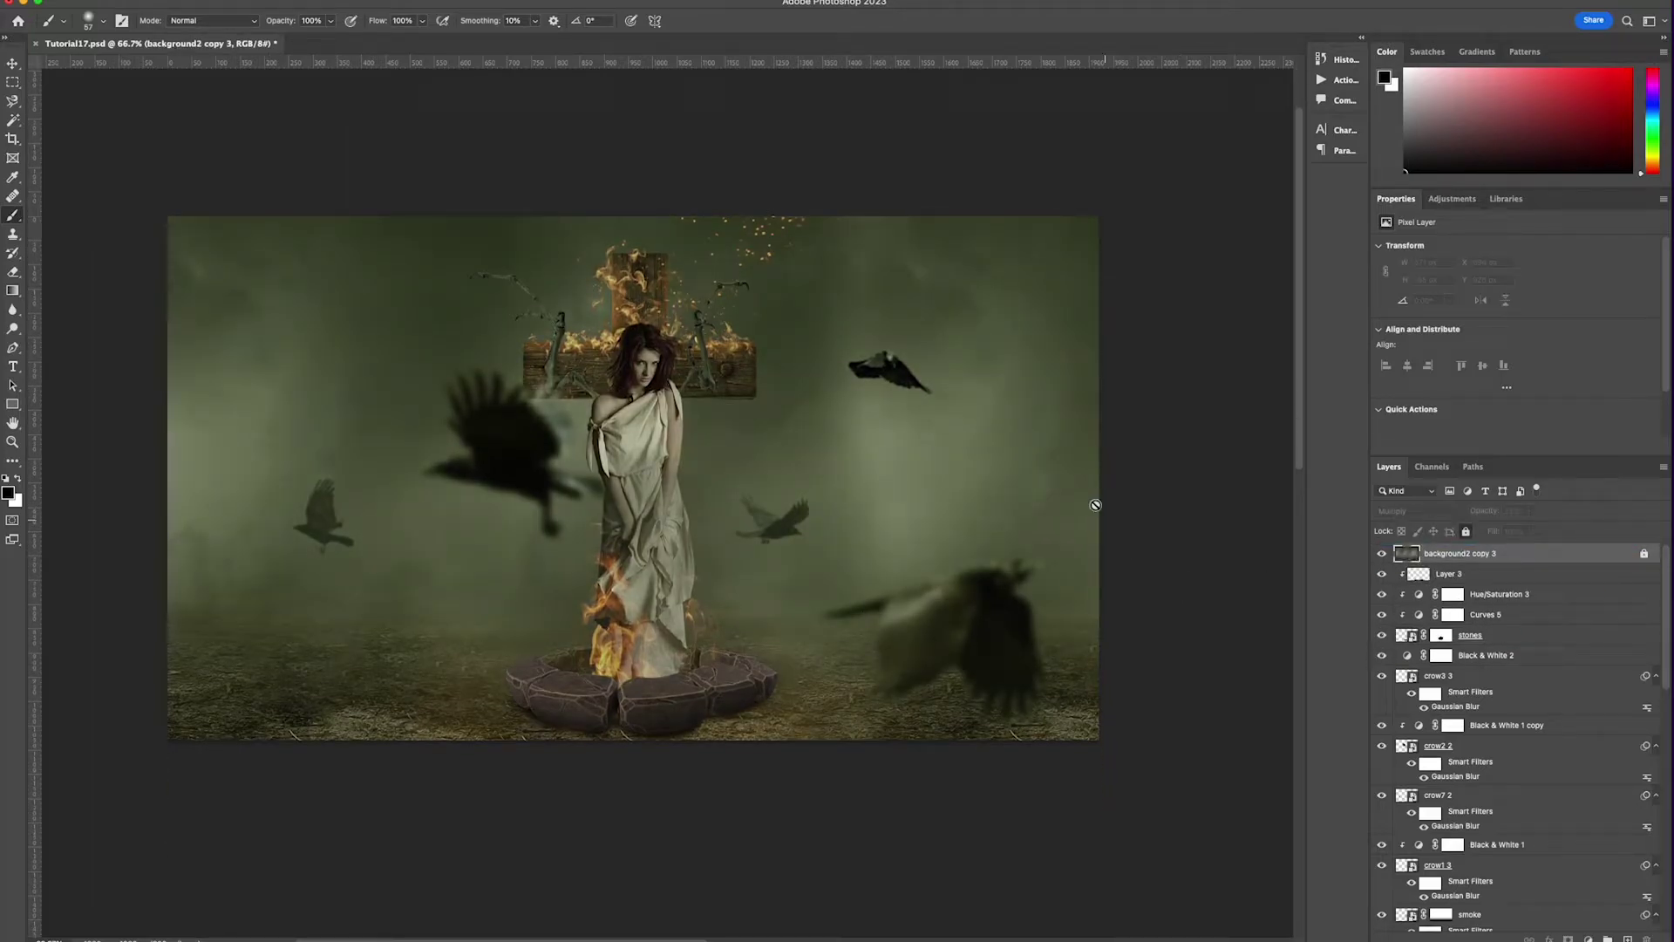
- Shift the rear stones copy and its ground shadow, Layer 4, slightly upward, undoing the misplaced moves
{"action": "key", "text": "v"}
{"action": "left_click", "coordinate": [715, 699]}
{"action": "scroll", "coordinate": [1546, 641], "scroll_direction": "down", "scroll_amount": 20}
{"action": "left_click", "coordinate": [1482, 842]}
{"action": "left_click_drag", "start_coordinate": [915, 660], "coordinate": [915, 654]}
{"action": "key", "text": "super+z"}
{"action": "scroll", "coordinate": [1501, 740], "scroll_direction": "down", "scroll_amount": 20}
{"action": "left_click", "coordinate": [1496, 840]}
{"action": "left_click", "coordinate": [1490, 858], "text": "super"}
{"action": "left_click_drag", "start_coordinate": [746, 656], "coordinate": [746, 652]}
{"action": "key", "text": "super+z"}
{"action": "key", "text": "super+z"}
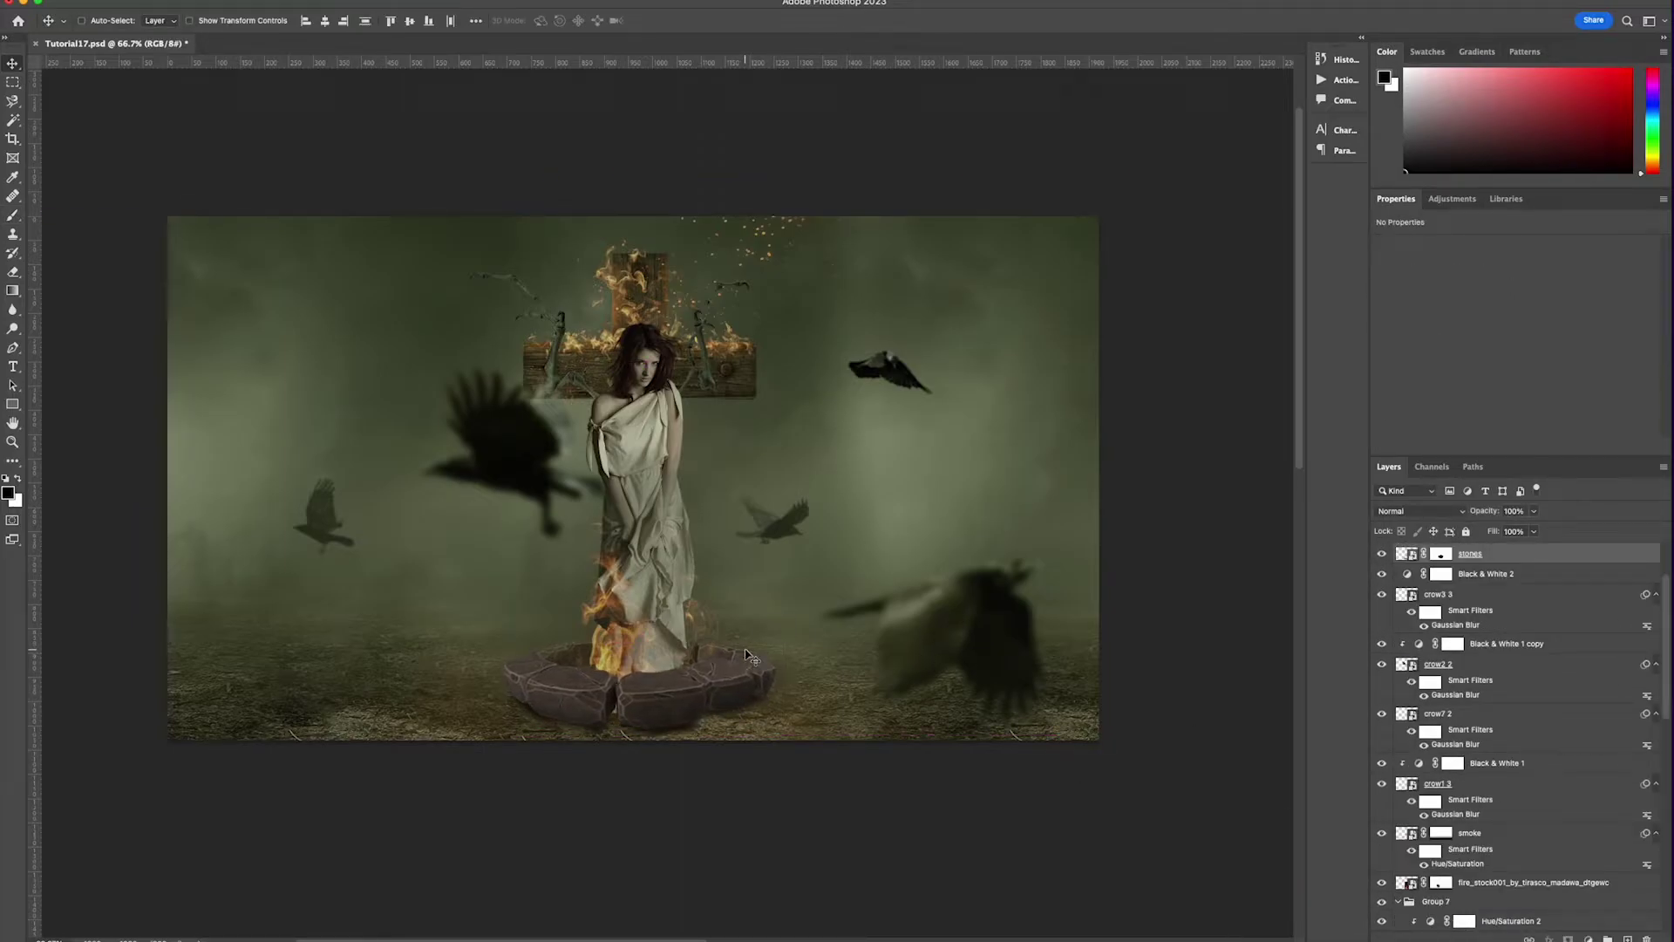
- Deepen the front stones' shading on Layer 3 with a soft round brush of about 130 px
{"action": "left_click", "coordinate": [1476, 560]}
{"action": "scroll", "coordinate": [1561, 720], "scroll_direction": "up", "scroll_amount": 4}
{"action": "left_click", "coordinate": [1515, 575]}
{"action": "left_click", "coordinate": [12, 216]}
{"action": "left_click", "coordinate": [94, 20]}
{"action": "key", "text": "Return"}
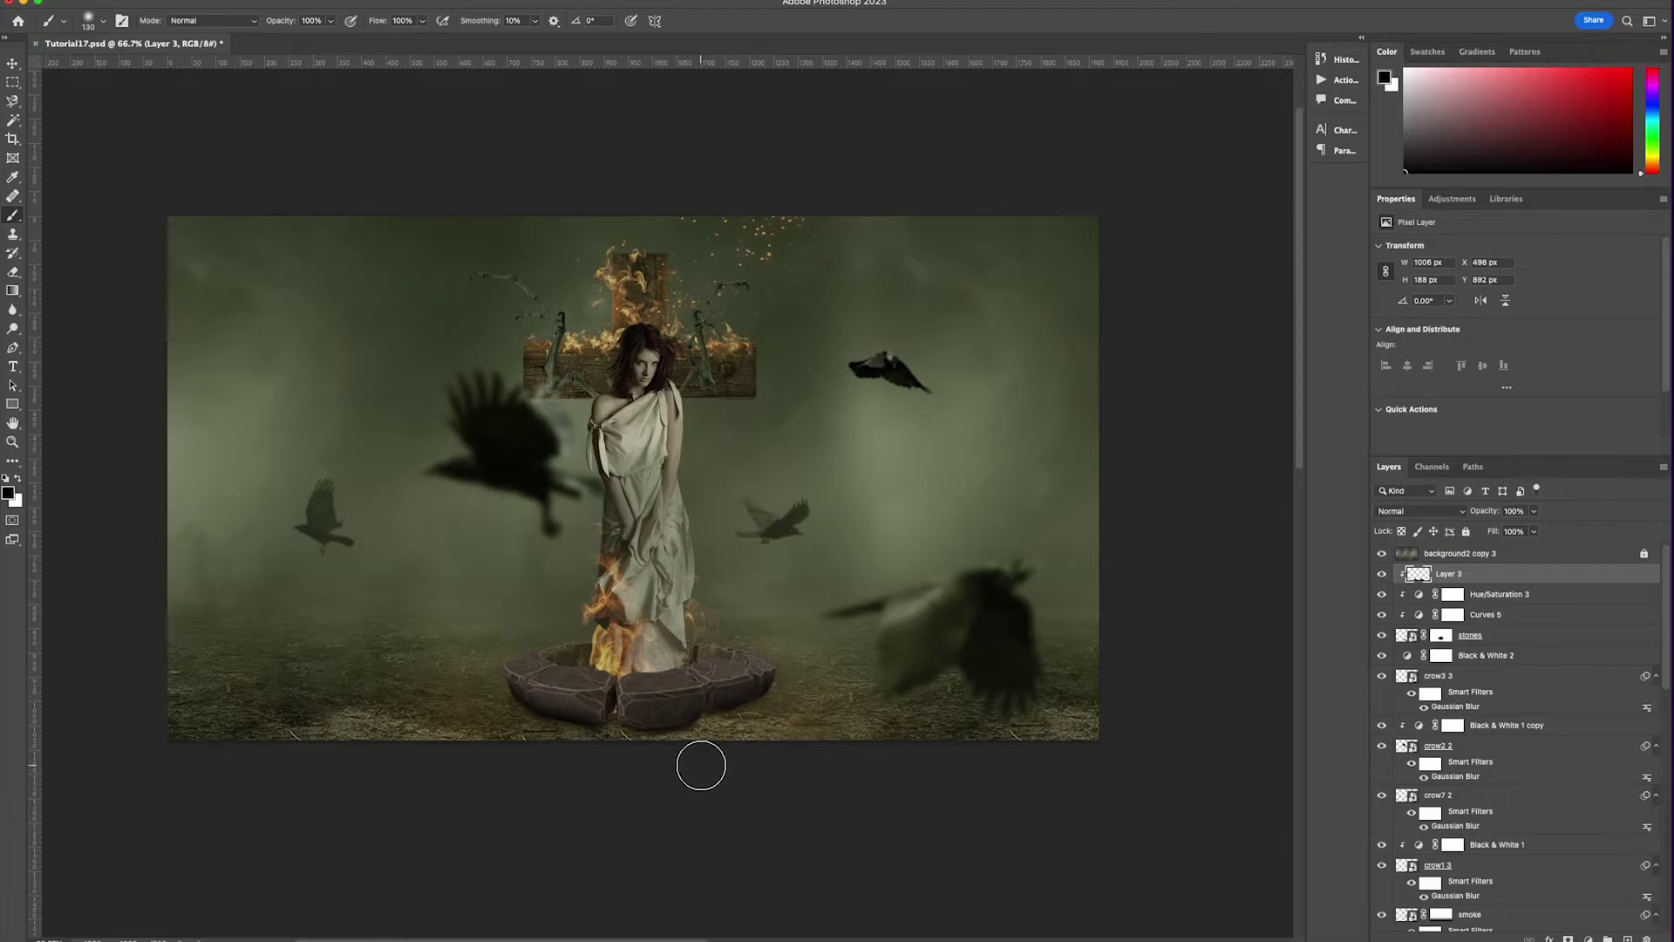
- Create another soft black ground shadow on a new layer beneath Layer 4 and position it under the stone ring
{"action": "left_click", "coordinate": [1627, 939]}
{"action": "left_click_drag", "start_coordinate": [1515, 575], "coordinate": [1520, 866]}
{"action": "key", "text": "v"}
{"action": "left_click_drag", "start_coordinate": [769, 717], "coordinate": [779, 739]}
- Transform the Layer 5 ground shadow to fit around the ring and reduce its opacity
{"action": "key", "text": "super+t"}
{"action": "mouse_move", "coordinate": [640, 631]}
{"action": "left_mouse_down"}
{"action": "mouse_move", "coordinate": [641, 680]}
{"action": "mouse_move", "coordinate": [693, 716]}
{"action": "mouse_move", "coordinate": [639, 632]}
{"action": "left_mouse_up"}
{"action": "key", "text": "Return"}
{"action": "key", "text": "ctrl+t"}
{"action": "key", "text": "Return"}
{"action": "left_click_drag", "start_coordinate": [1534, 511], "coordinate": [1482, 531]}
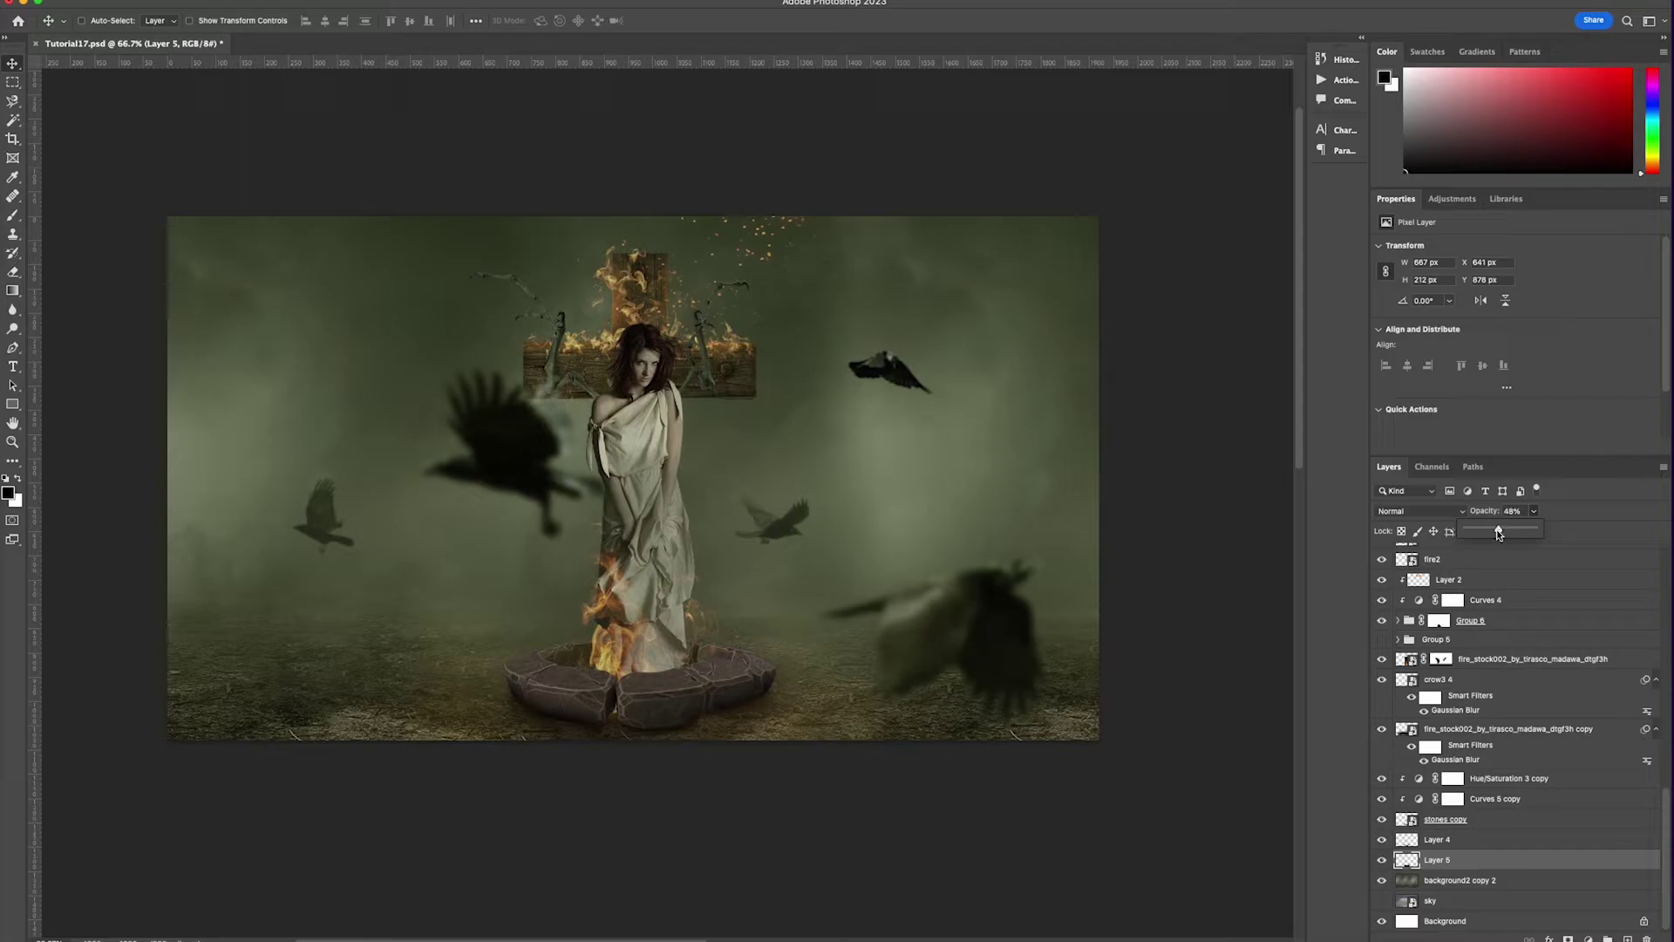
- Paint soft black on a new layer inside the ring and place it above the fire_stock001 layer
{"action": "left_click", "coordinate": [1381, 731]}
{"action": "left_click", "coordinate": [1522, 662]}
{"action": "key", "text": "super+shift+alt+n"}
{"action": "key", "text": "b"}
{"action": "left_click", "coordinate": [91, 24]}
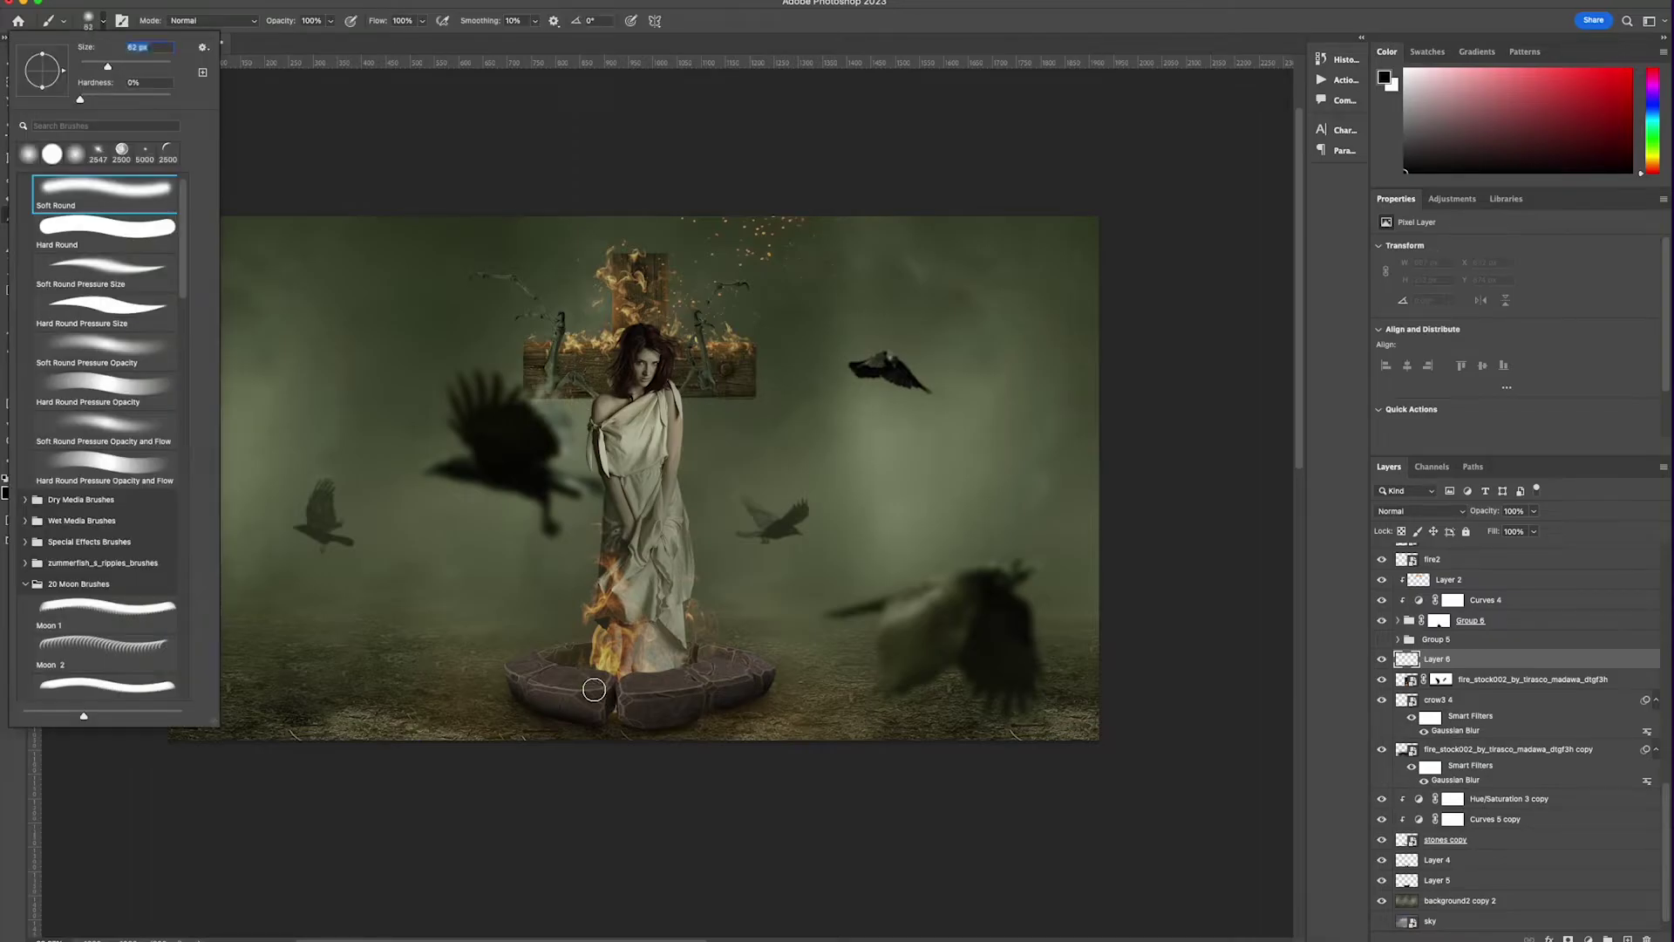
{"action": "left_click_drag", "start_coordinate": [597, 699], "coordinate": [625, 703]}
{"action": "mouse_move", "coordinate": [1486, 660]}
{"action": "left_mouse_down"}
{"action": "mouse_move", "coordinate": [1486, 558]}
{"action": "mouse_move", "coordinate": [1499, 636]}
{"action": "left_mouse_up"}
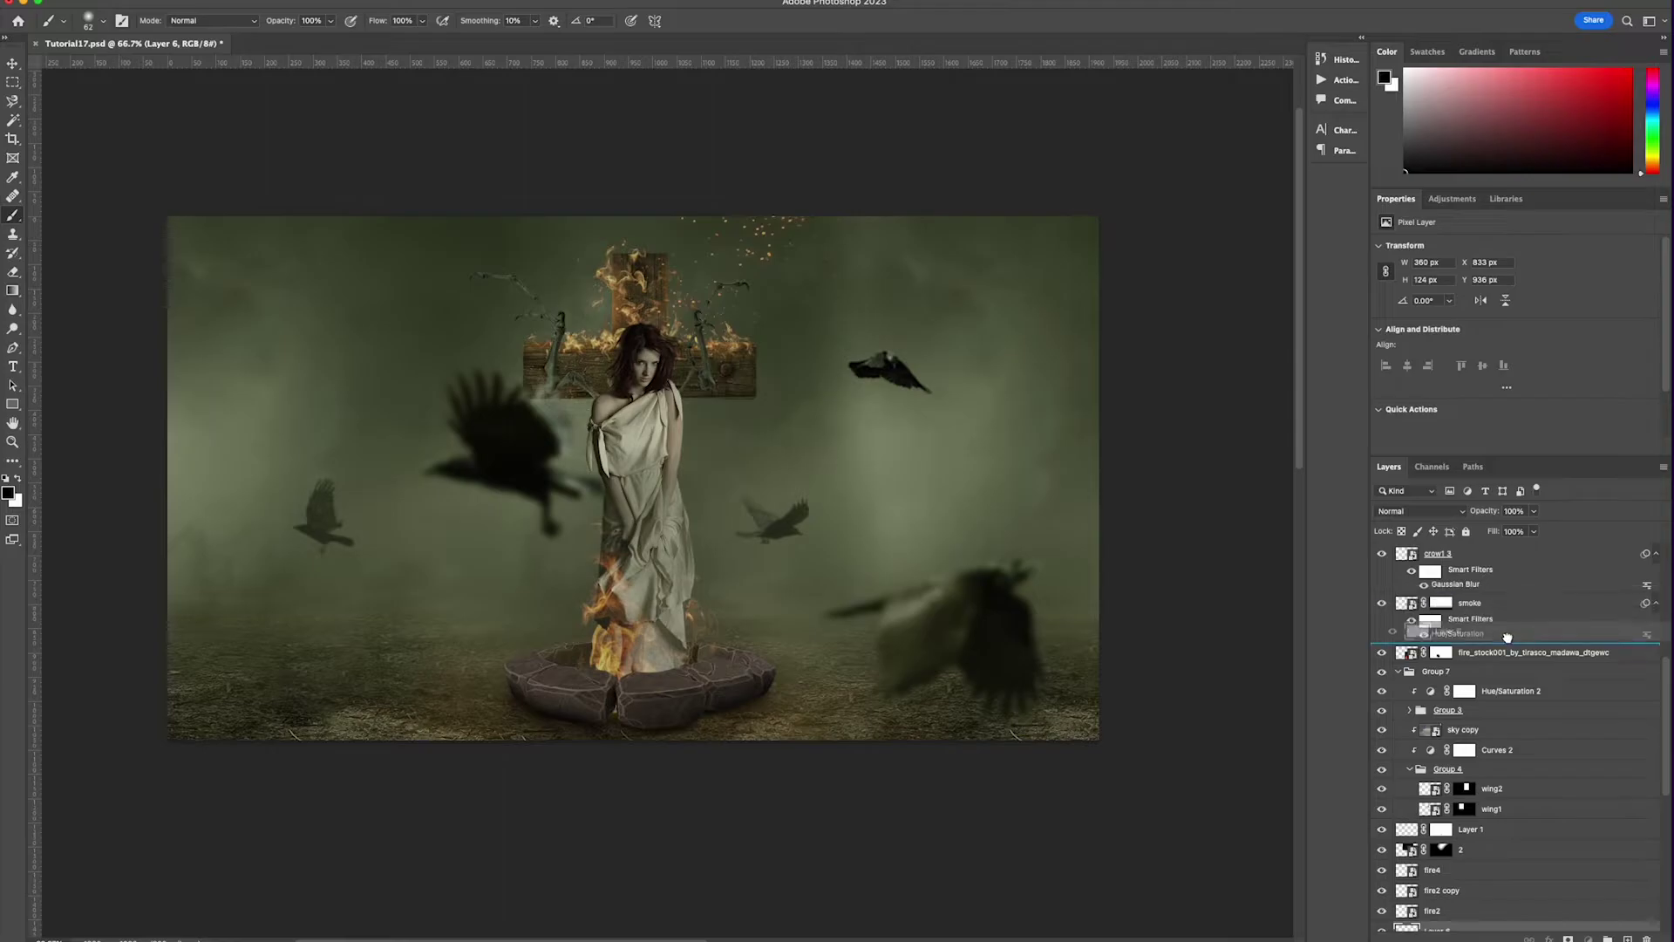
- Flatten Layer 6 to about 358 × 60 px at the model's feet and set its opacity to 74%
{"action": "key", "text": "v"}
{"action": "scroll", "coordinate": [765, 673], "scroll_direction": "up", "scroll_amount": 2}
{"action": "left_click_drag", "start_coordinate": [765, 686], "coordinate": [765, 678]}
{"action": "key", "text": "super+t"}
{"action": "left_click_drag", "start_coordinate": [660, 681], "coordinate": [671, 715]}
{"action": "key", "text": "Return"}
{"action": "left_click", "coordinate": [1532, 530]}
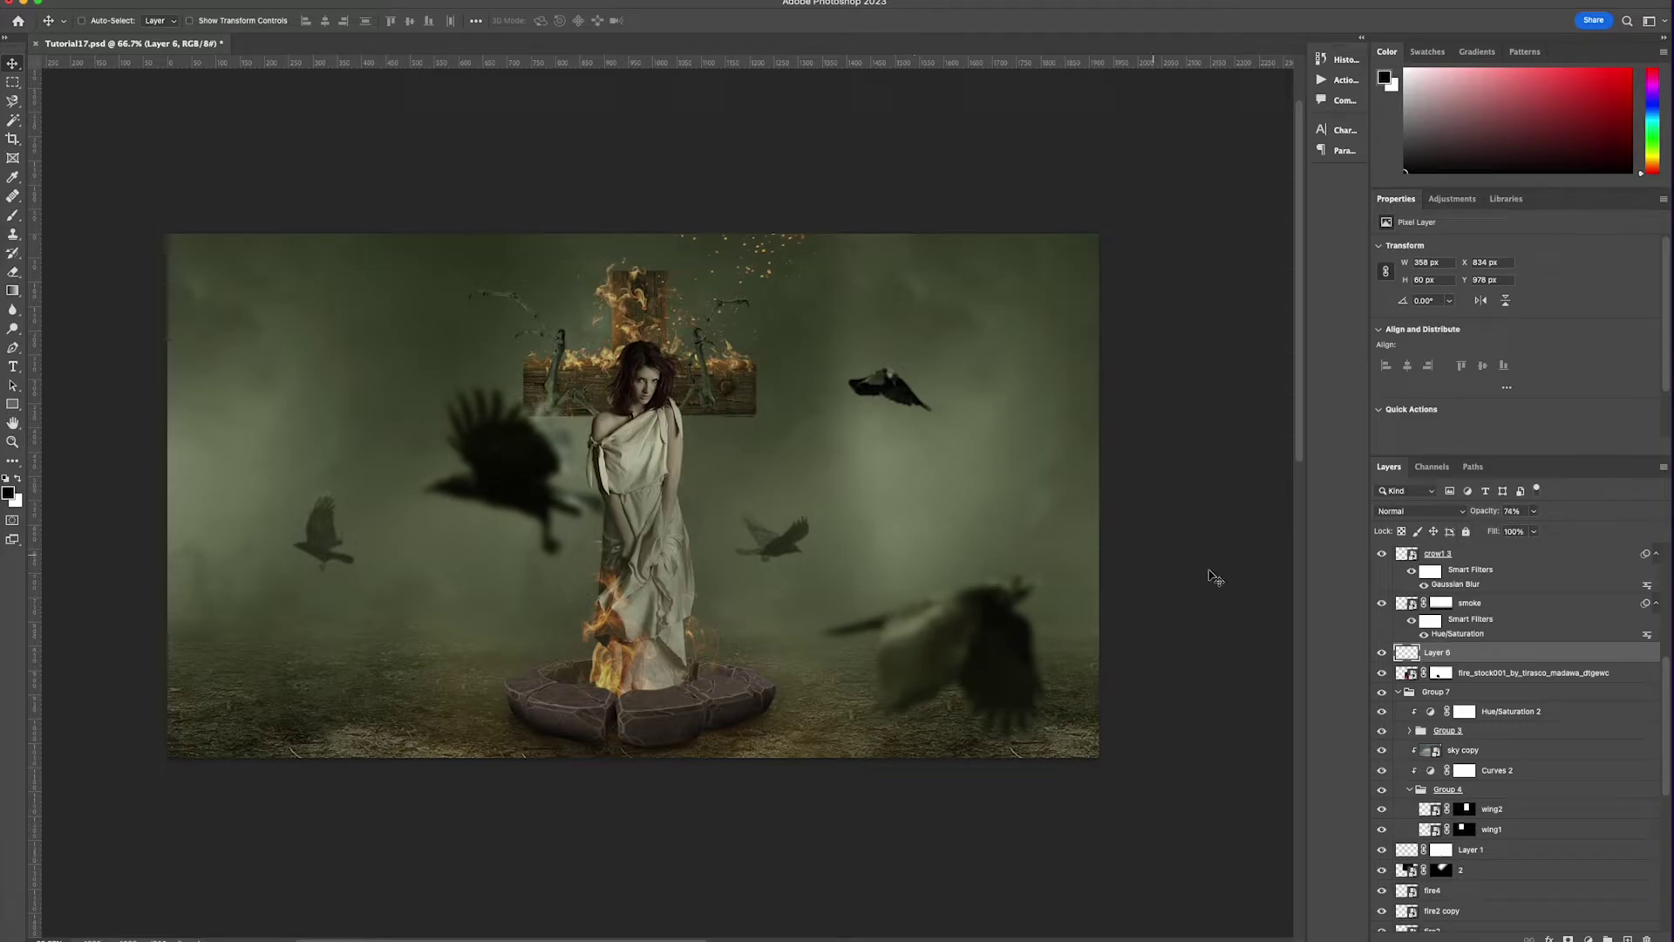
- Set the blend mode of the fire_stock001 flames at the model's feet to Linear Dodge (Add)
{"action": "left_click", "coordinate": [1481, 675]}
{"action": "left_click", "coordinate": [1381, 673]}
{"action": "left_click", "coordinate": [1381, 673]}
{"action": "left_click_drag", "start_coordinate": [1079, 733], "coordinate": [1090, 729]}
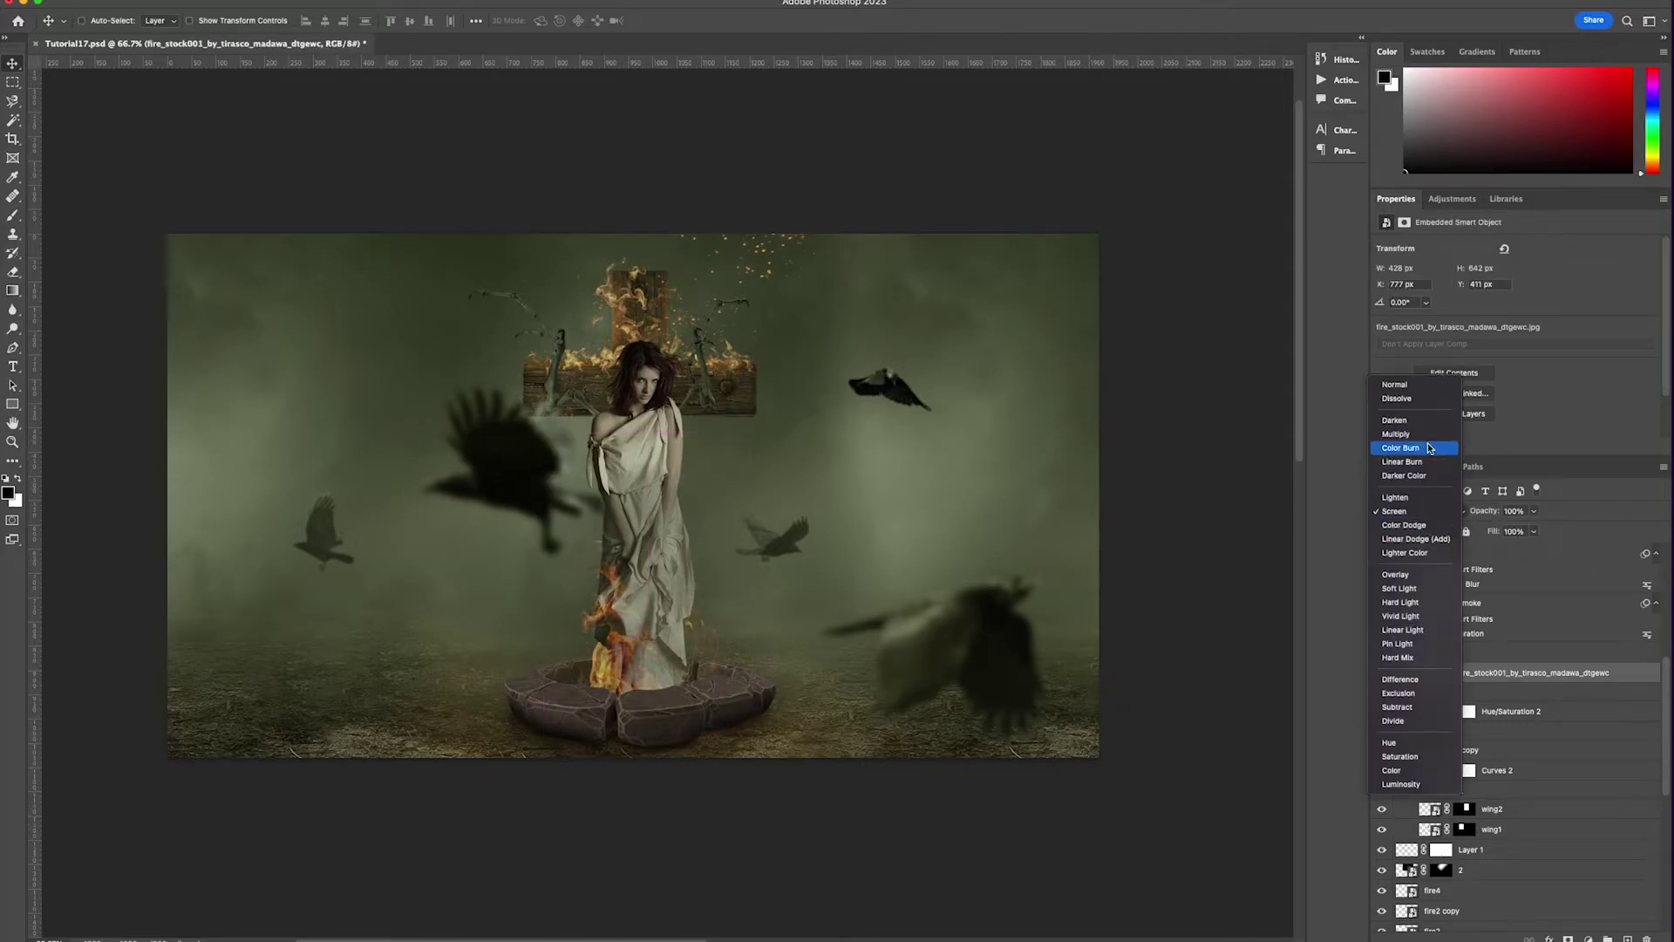
{"action": "left_click", "coordinate": [1414, 539]}
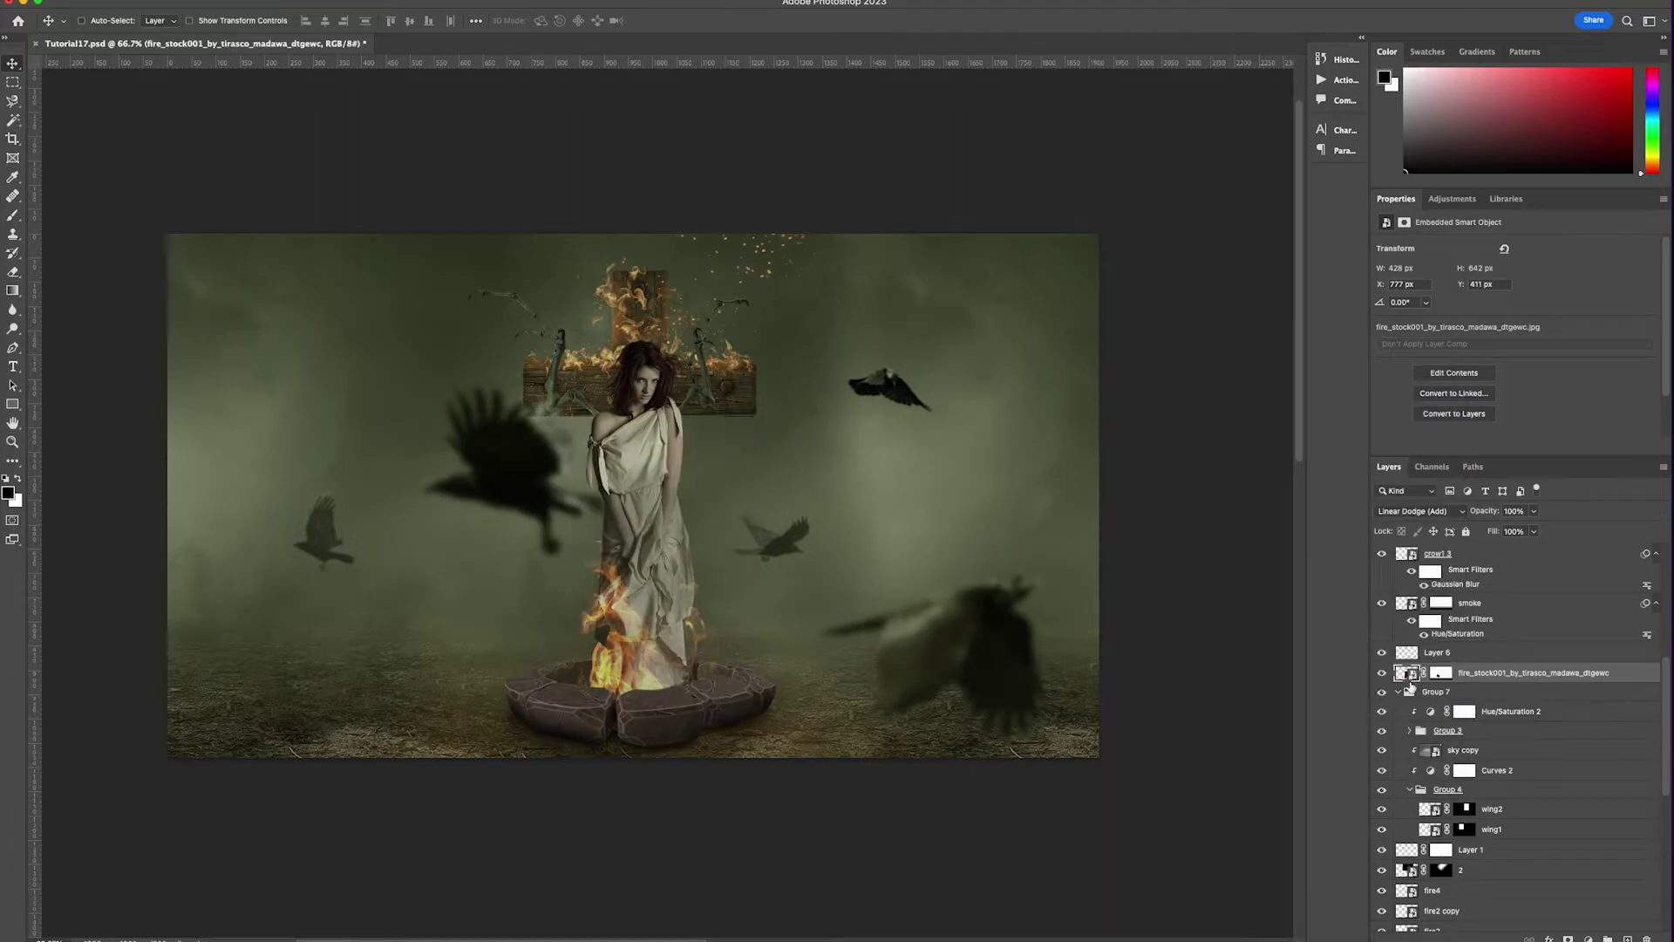
- Add a Curves adjustment clipped to the fire_stock001 layer and adjust the curve to darken the flames
{"action": "left_click", "coordinate": [1588, 938]}
{"action": "left_click", "coordinate": [1606, 692]}
{"action": "right_click", "coordinate": [1516, 669]}
{"action": "left_click", "coordinate": [1552, 551]}
{"action": "left_click_drag", "start_coordinate": [1539, 365], "coordinate": [1541, 389]}
- Add a layer mask to the fire_stock002 copy layer and hide its glow over the stones with a soft brush
{"action": "left_click", "coordinate": [539, 493], "text": "ctrl"}
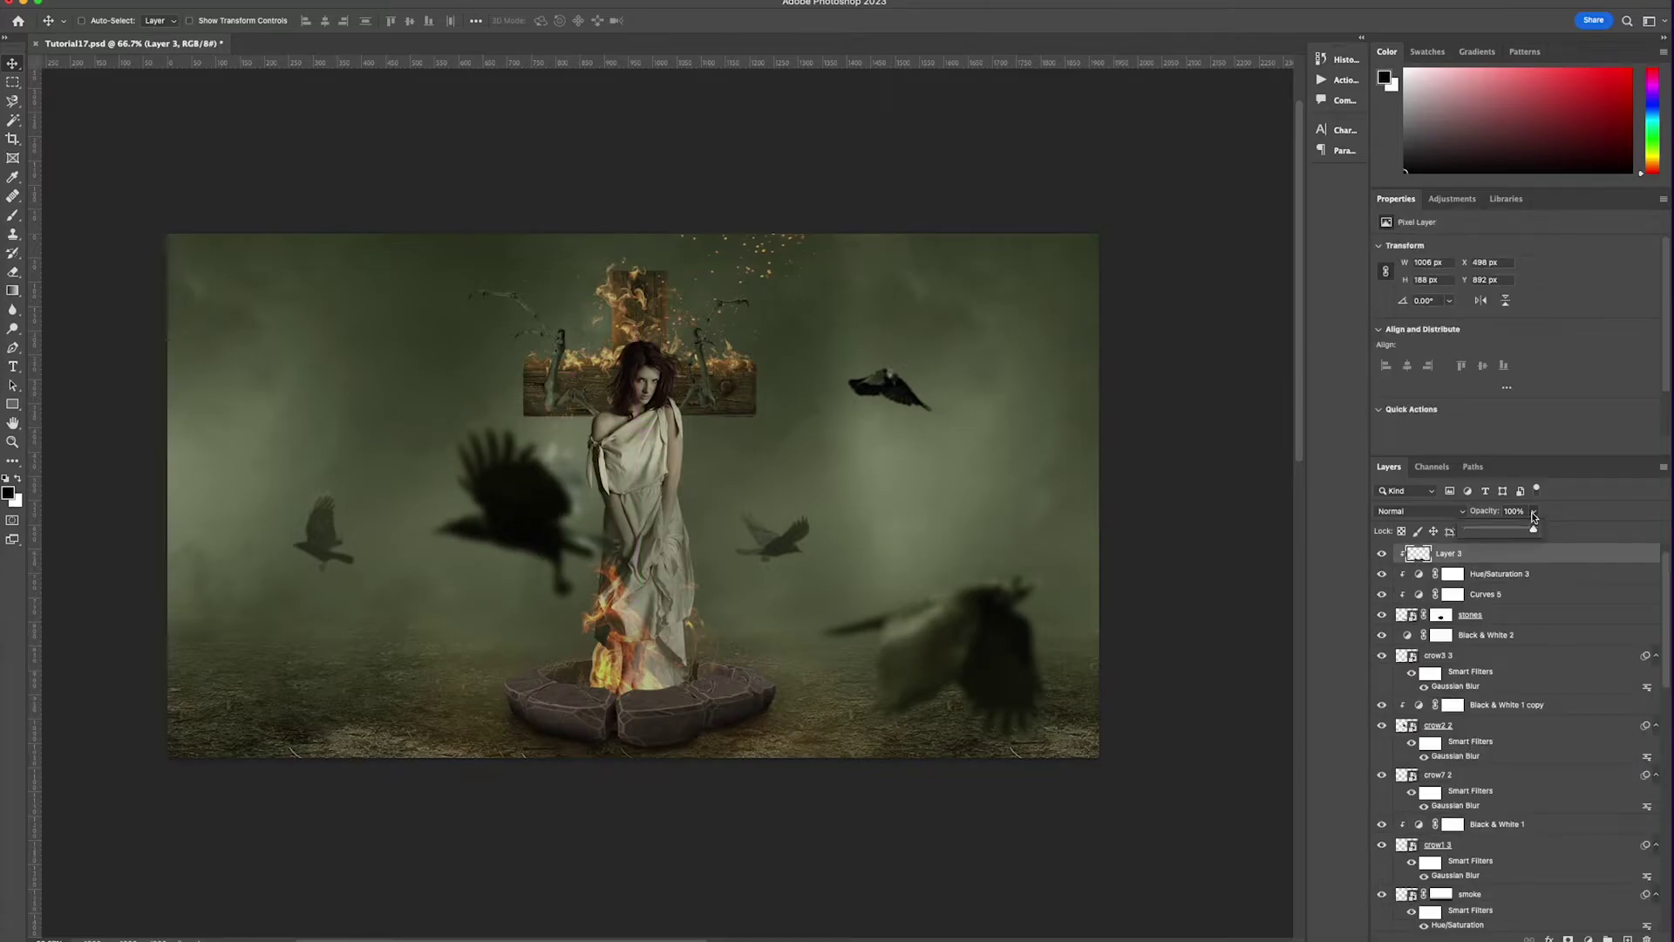
{"action": "left_click", "coordinate": [542, 740], "text": "ctrl"}
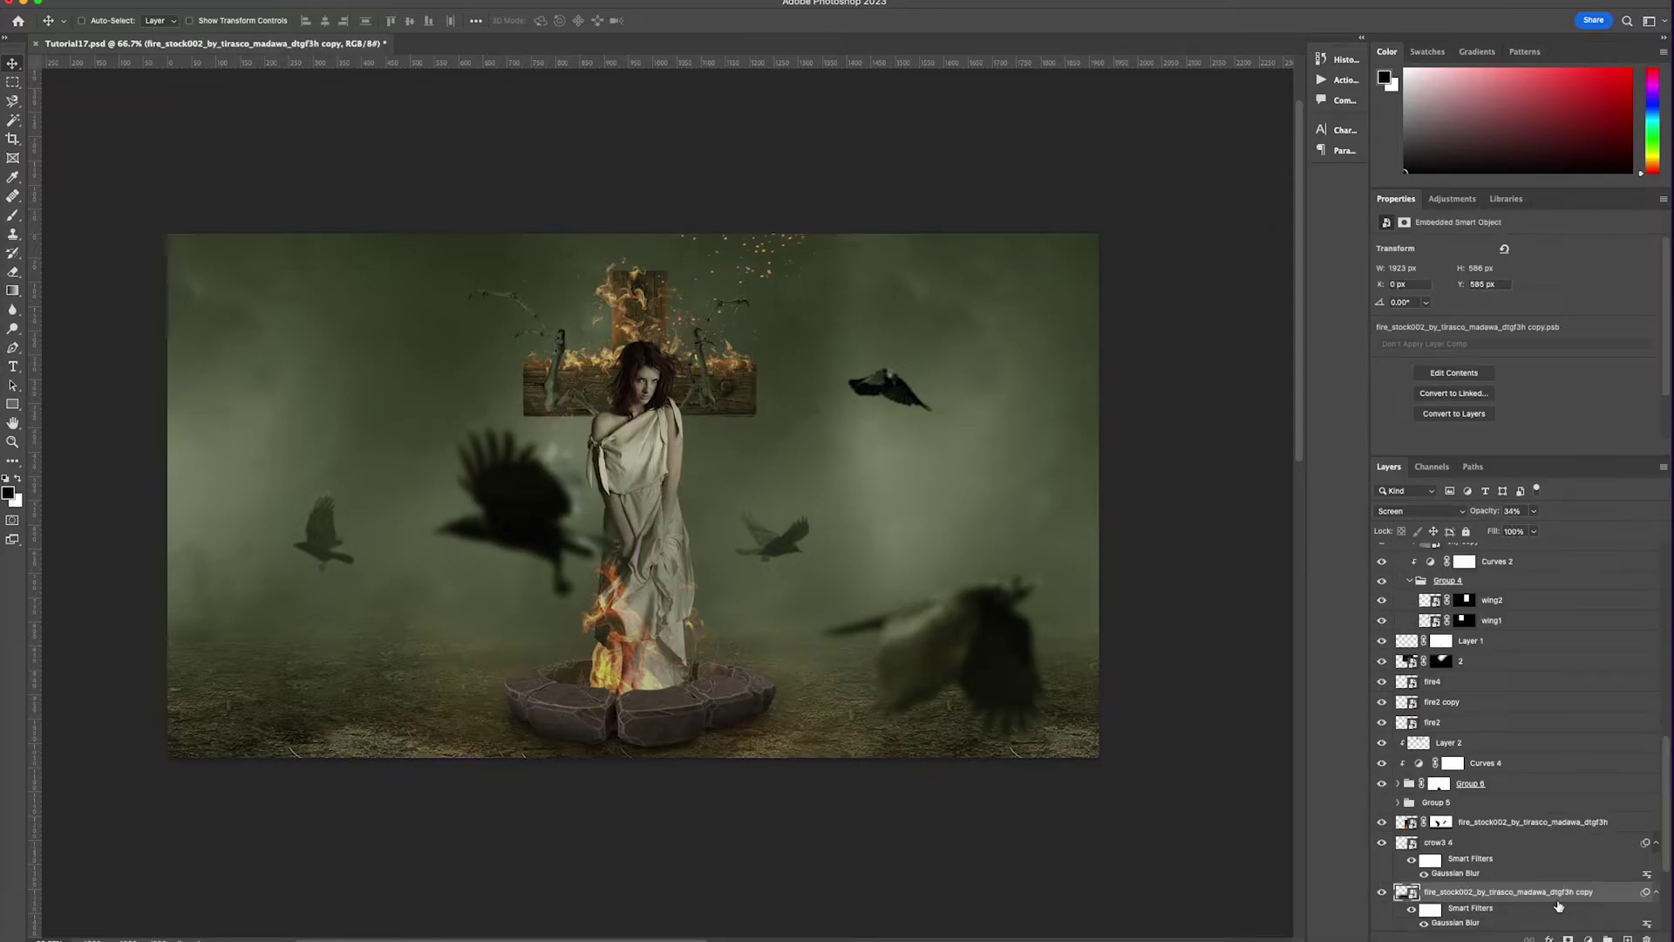
{"action": "left_click", "coordinate": [1567, 938]}
{"action": "key", "text": "b"}
{"action": "left_click", "coordinate": [103, 21]}
{"action": "left_click_drag", "start_coordinate": [130, 61], "coordinate": [140, 61]}
{"action": "mouse_move", "coordinate": [685, 698]}
{"action": "left_mouse_down"}
{"action": "mouse_move", "coordinate": [528, 701]}
{"action": "mouse_move", "coordinate": [753, 689]}
{"action": "mouse_move", "coordinate": [663, 704]}
{"action": "mouse_move", "coordinate": [685, 711]}
{"action": "mouse_move", "coordinate": [720, 699]}
{"action": "mouse_move", "coordinate": [628, 699]}
{"action": "left_mouse_up"}
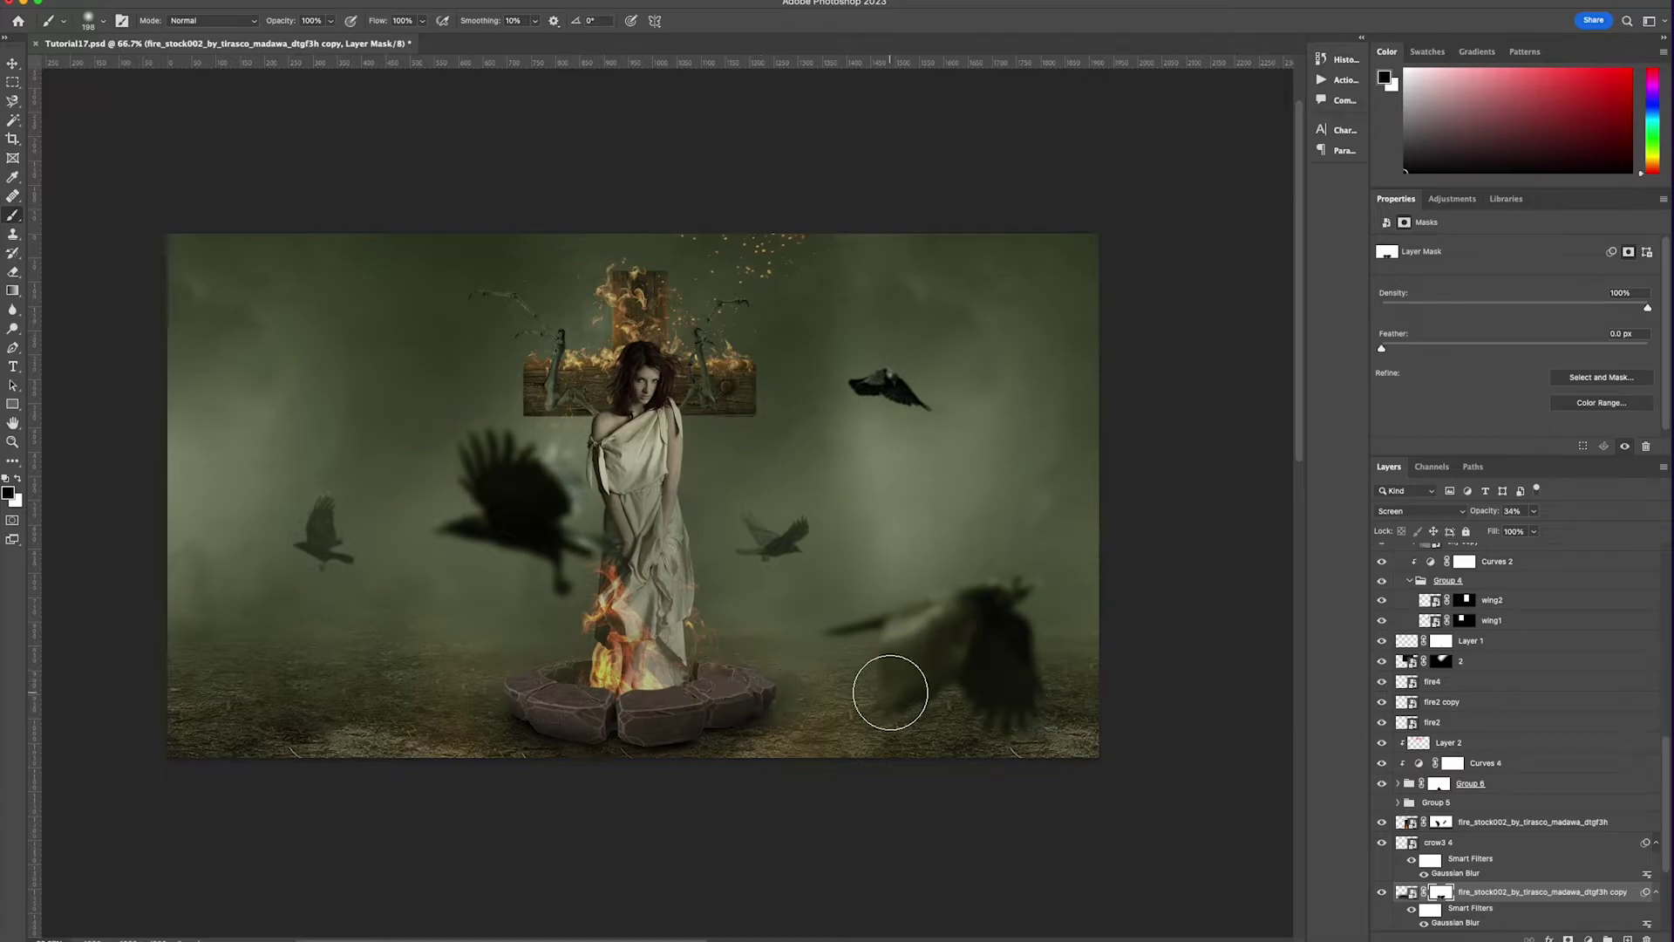
- Paint soft black shading on a new layer and clip it above the rear stones' Hue/Saturation 3 copy adjustment
{"action": "key", "text": "v"}
{"action": "scroll", "coordinate": [1536, 844], "scroll_direction": "up", "scroll_amount": 10}
{"action": "scroll", "coordinate": [1508, 652], "scroll_direction": "down", "scroll_amount": 10}
{"action": "left_click", "coordinate": [1437, 839]}
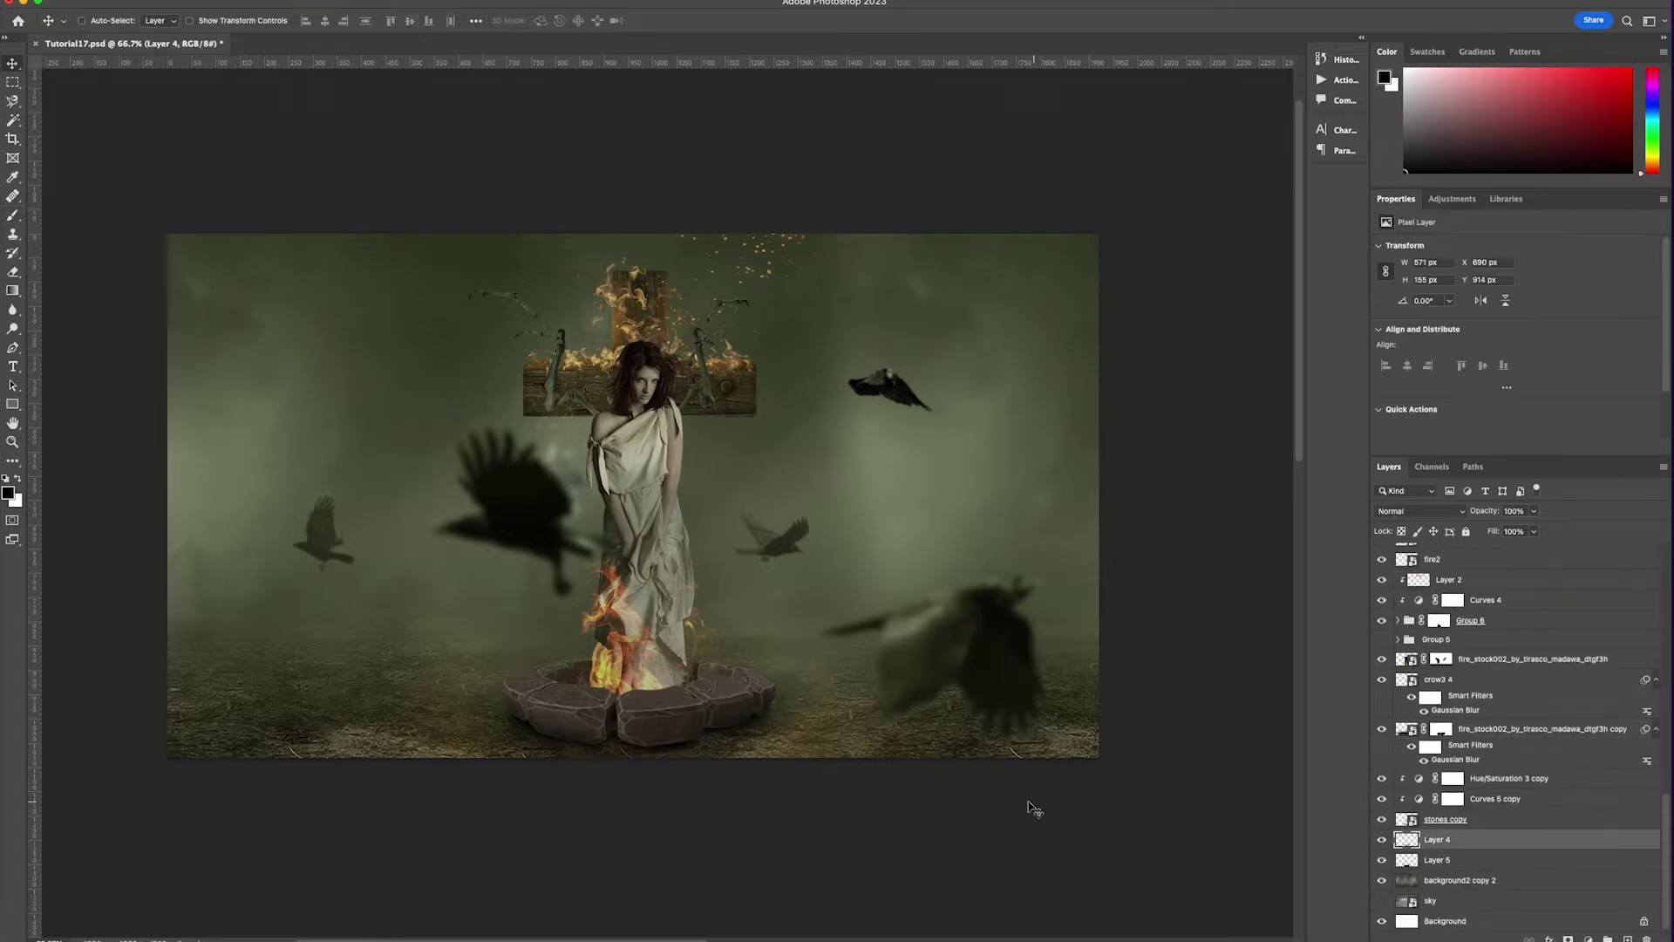
{"action": "left_click", "coordinate": [1627, 938]}
{"action": "left_click", "coordinate": [12, 215]}
{"action": "left_click", "coordinate": [102, 21]}
{"action": "key", "text": "Escape"}
{"action": "left_click_drag", "start_coordinate": [1438, 839], "coordinate": [1452, 782]}
{"action": "right_click", "coordinate": [1452, 782]}
{"action": "left_click", "coordinate": [1521, 547]}
{"action": "key", "text": "v"}
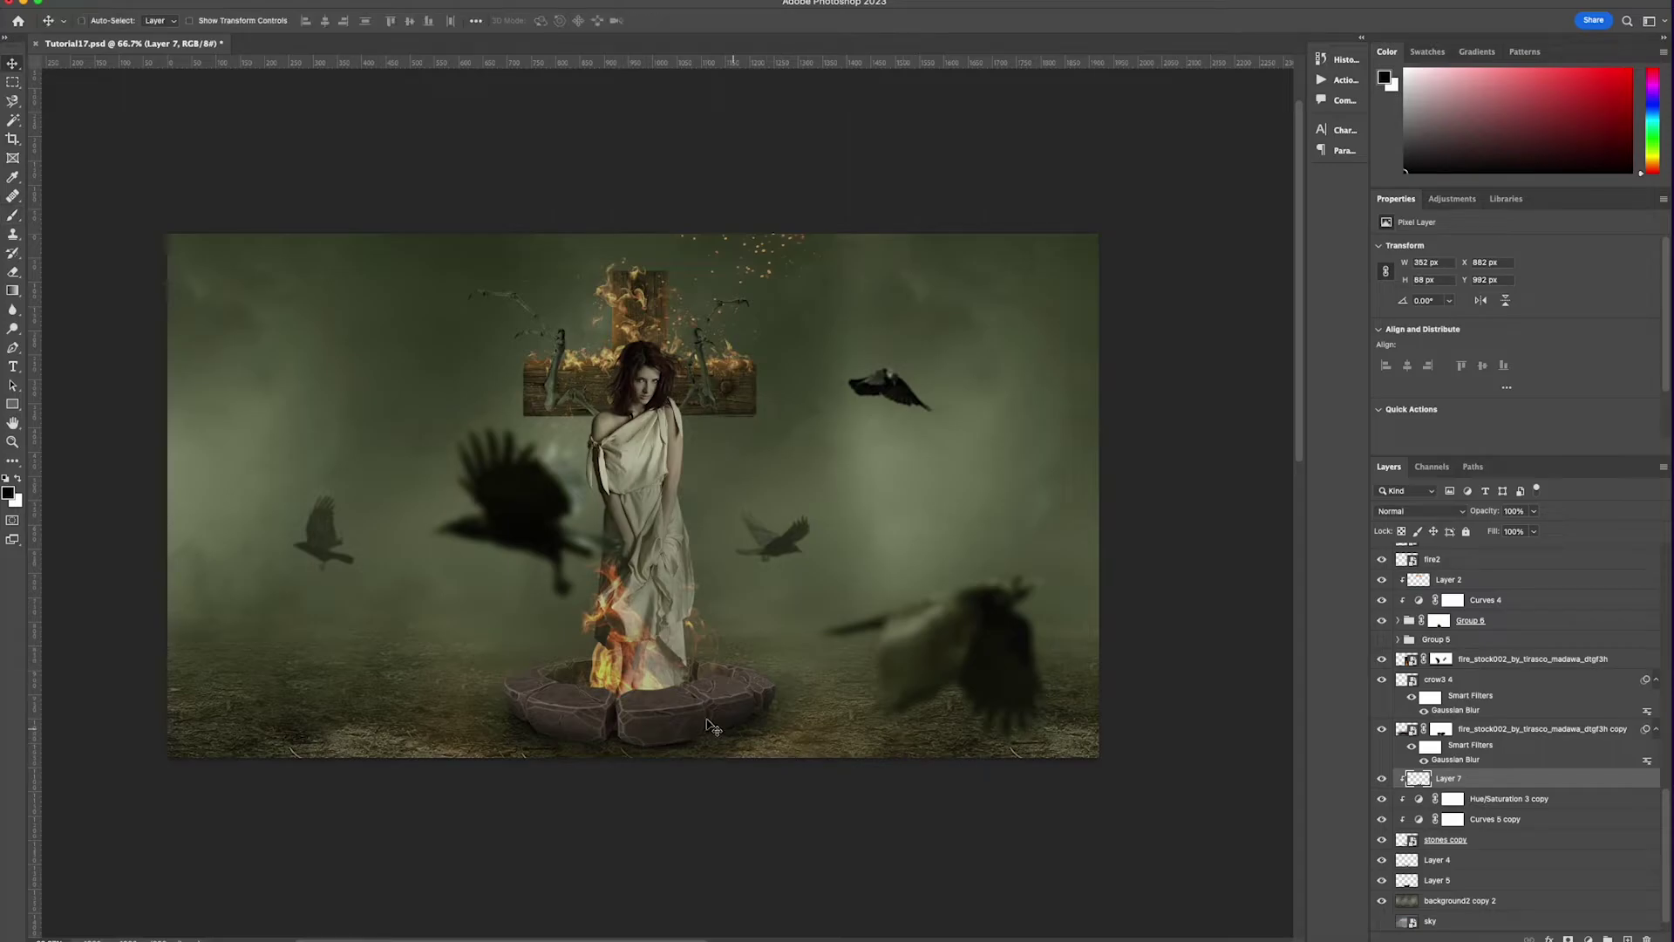
- Add a new layer clipped to the front stones and shade the ring's lower edge with a soft 92 px brush
{"action": "left_click", "coordinate": [698, 717]}
{"action": "left_click", "coordinate": [1627, 938]}
{"action": "left_click", "coordinate": [13, 216]}
{"action": "left_click", "coordinate": [621, 763]}
{"action": "left_click", "coordinate": [103, 21]}
{"action": "left_click_drag", "start_coordinate": [118, 67], "coordinate": [125, 67]}
{"action": "left_click_drag", "start_coordinate": [629, 775], "coordinate": [622, 762]}
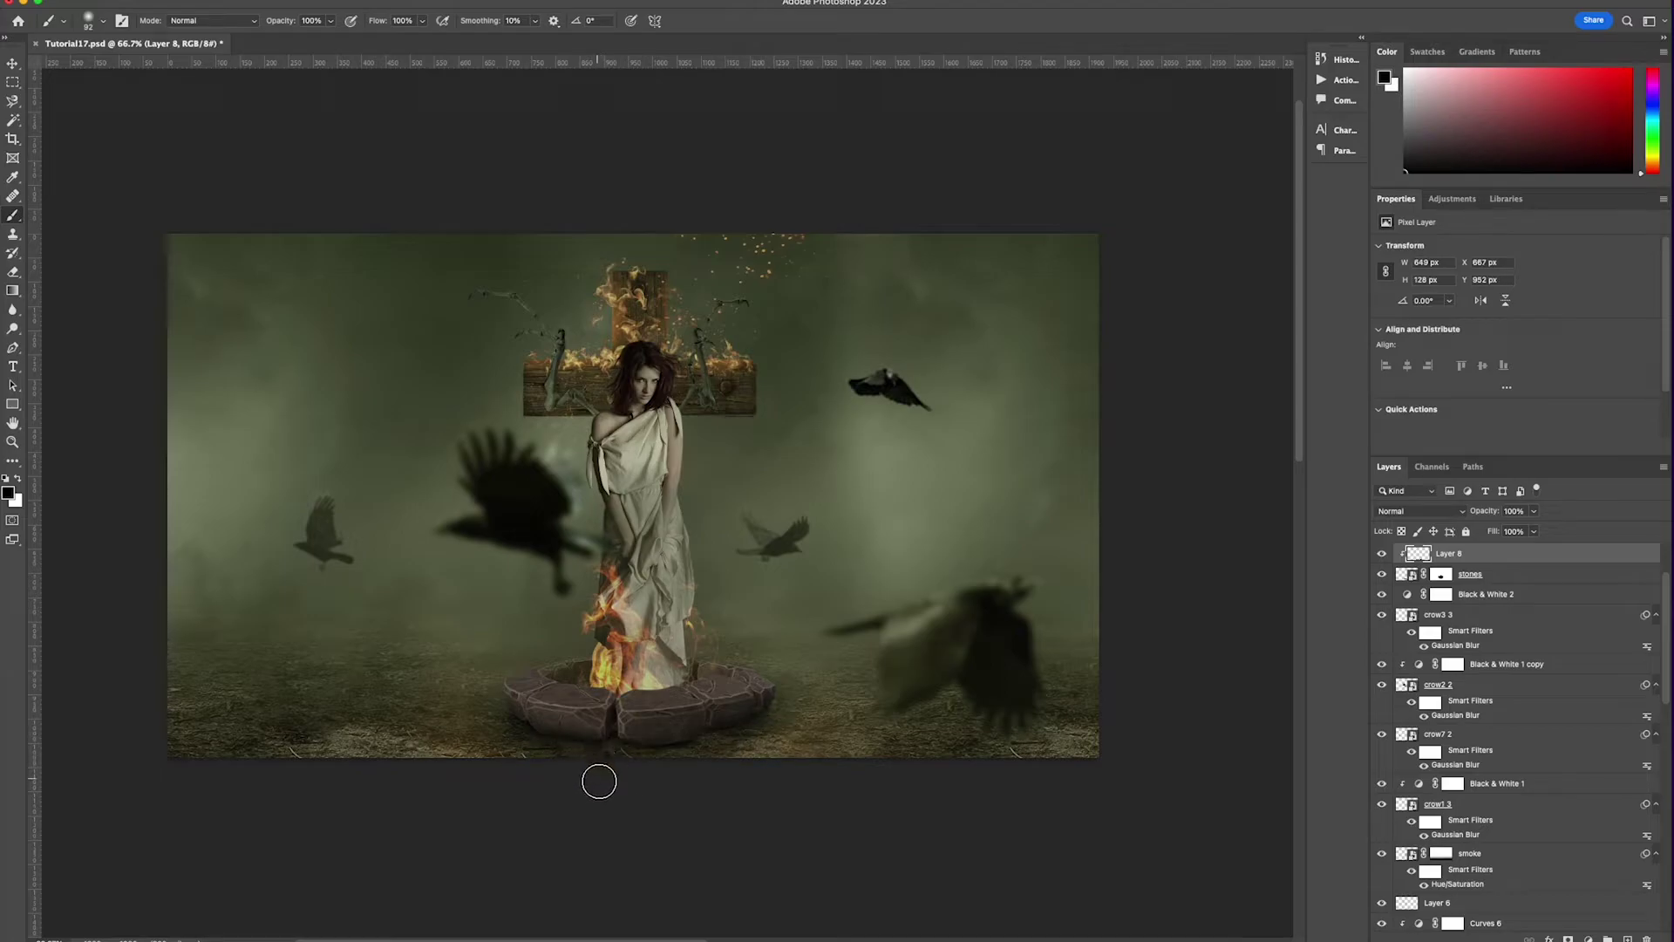
- Reposition the large left crow, the large right crow and the small crow beside the model
{"action": "key", "text": "v"}
{"action": "left_click", "coordinate": [529, 515], "text": "super"}
{"action": "left_click_drag", "start_coordinate": [533, 504], "coordinate": [539, 475]}
{"action": "left_click_drag", "start_coordinate": [990, 630], "coordinate": [977, 601]}
{"action": "left_click_drag", "start_coordinate": [782, 543], "coordinate": [779, 591]}
- Duplicate the crow3 4 layer and squash the original into a thin shadow on the ground below the small crow
{"action": "right_click", "coordinate": [1492, 891]}
{"action": "left_click", "coordinate": [1522, 201]}
{"action": "left_click", "coordinate": [1053, 419]}
{"action": "scroll", "coordinate": [1471, 872], "scroll_direction": "down", "scroll_amount": 3}
{"action": "left_click", "coordinate": [1471, 866]}
{"action": "key", "text": "super+t"}
{"action": "key", "text": "Return"}
{"action": "left_click_drag", "start_coordinate": [882, 572], "coordinate": [896, 644]}
{"action": "key", "text": "super+t"}
{"action": "key", "text": "Return"}
- Apply a Gaussian Blur and a Motion Blur with angle 2 and distance 187 pixels to the crow's ground shadow
{"action": "left_click", "coordinate": [13, 0]}
{"action": "mouse_move", "coordinate": [96, 169]}
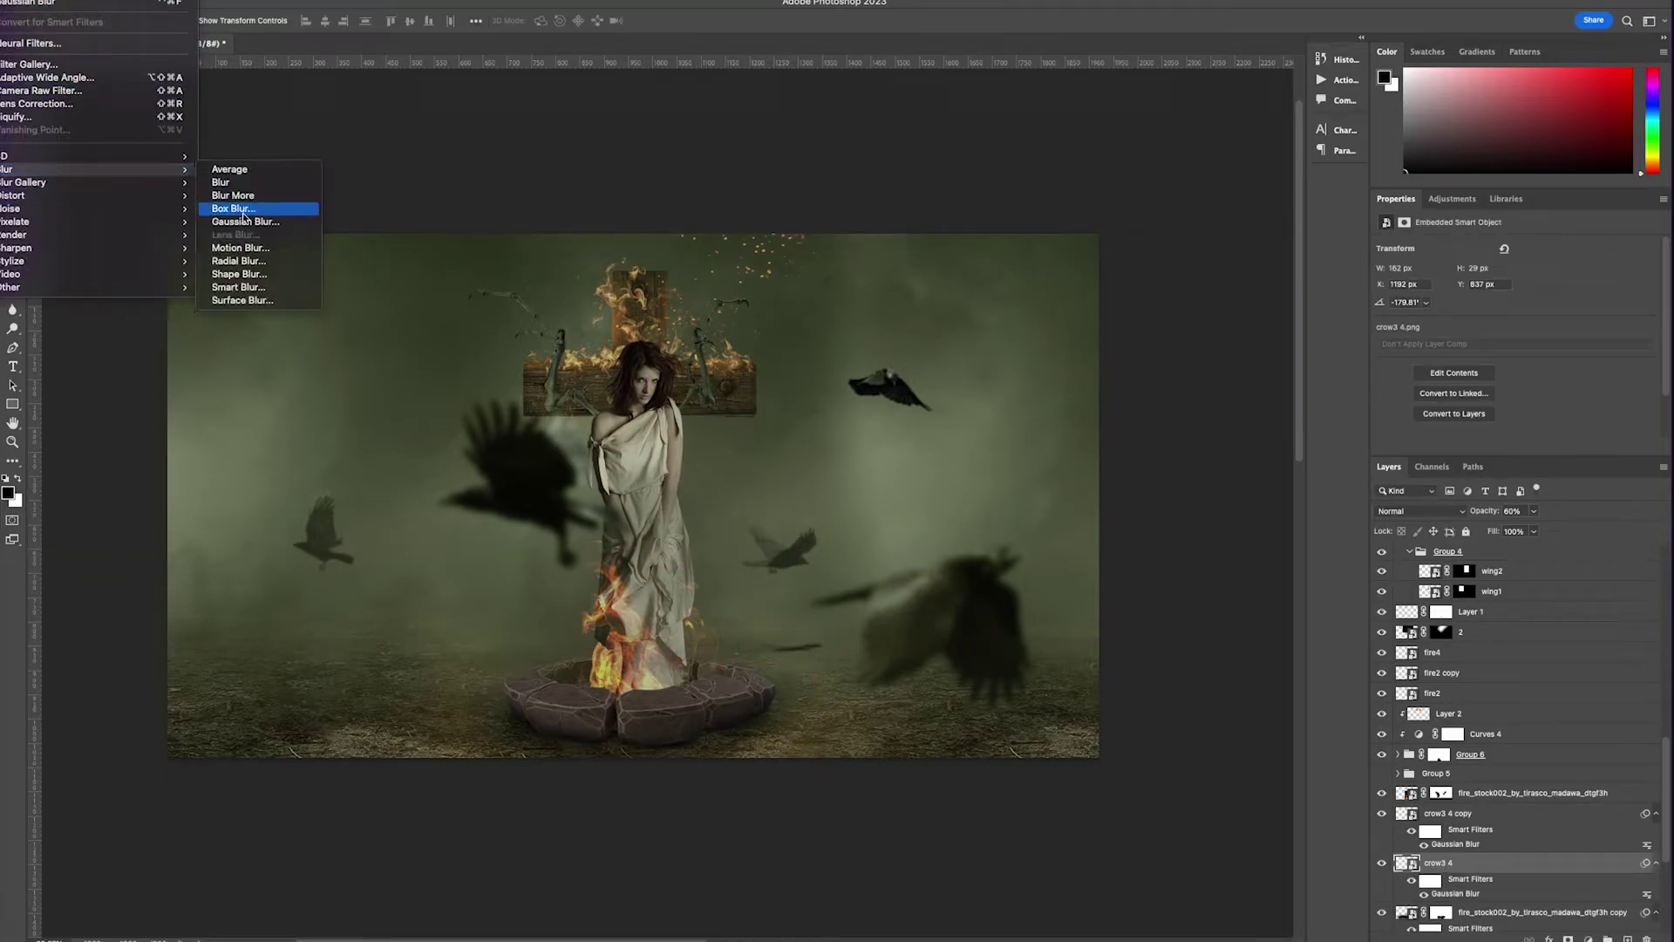
{"action": "left_click", "coordinate": [245, 221]}
{"action": "key", "text": "Return"}
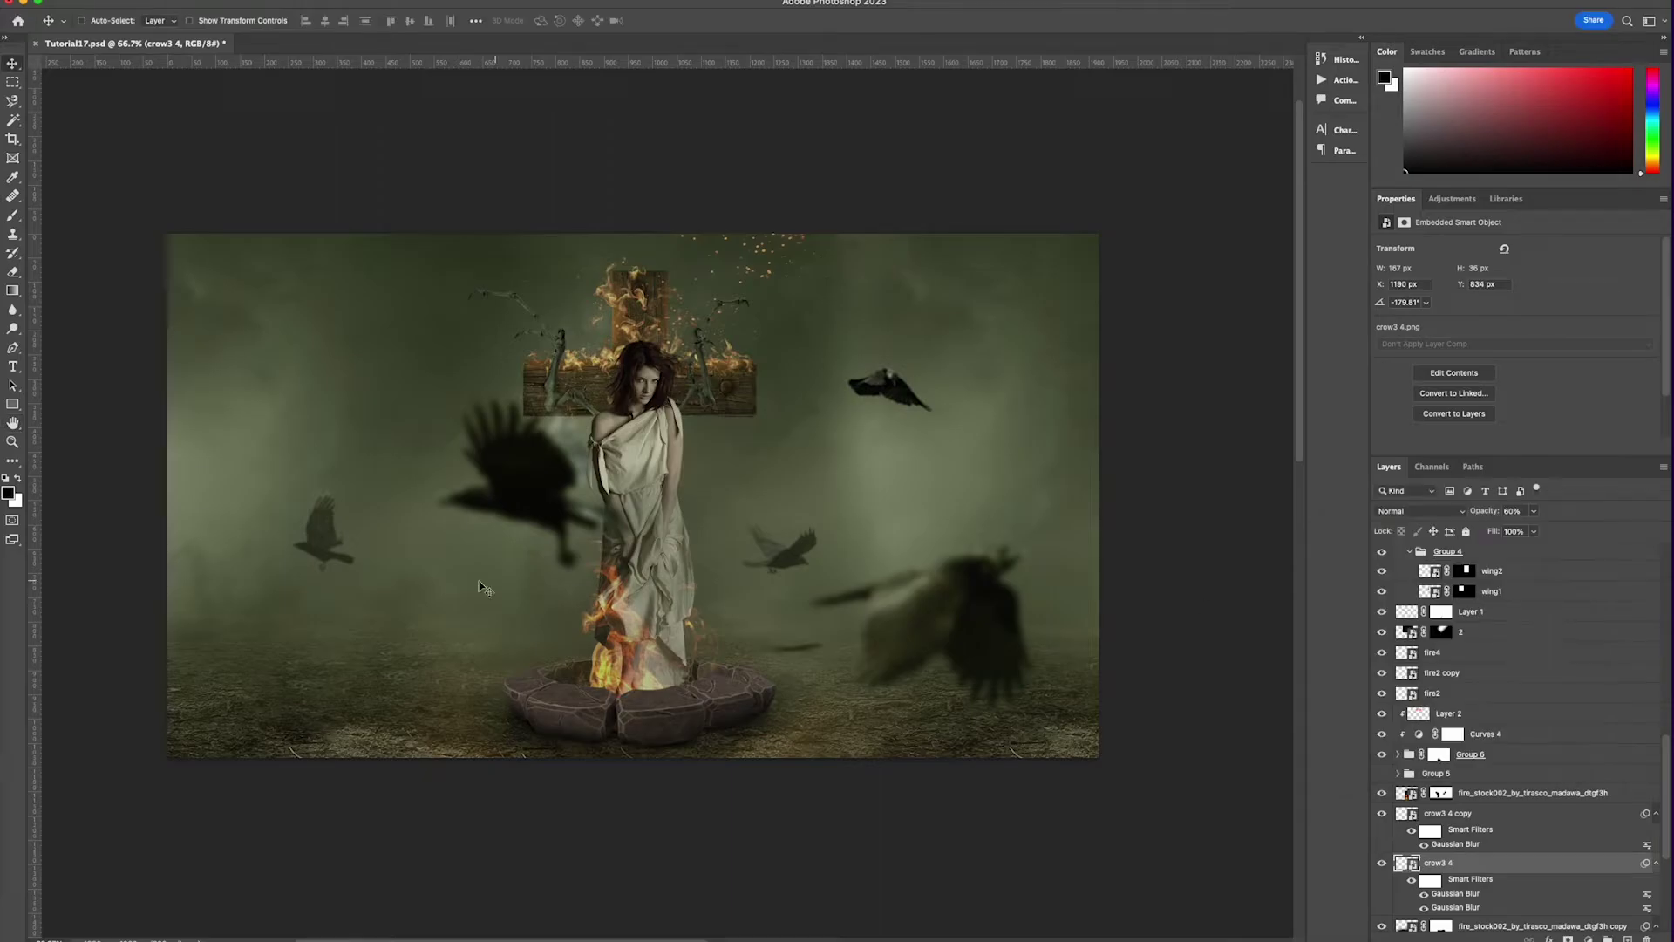
{"action": "left_click", "coordinate": [13, 0]}
{"action": "mouse_move", "coordinate": [96, 169]}
{"action": "left_click", "coordinate": [266, 246]}
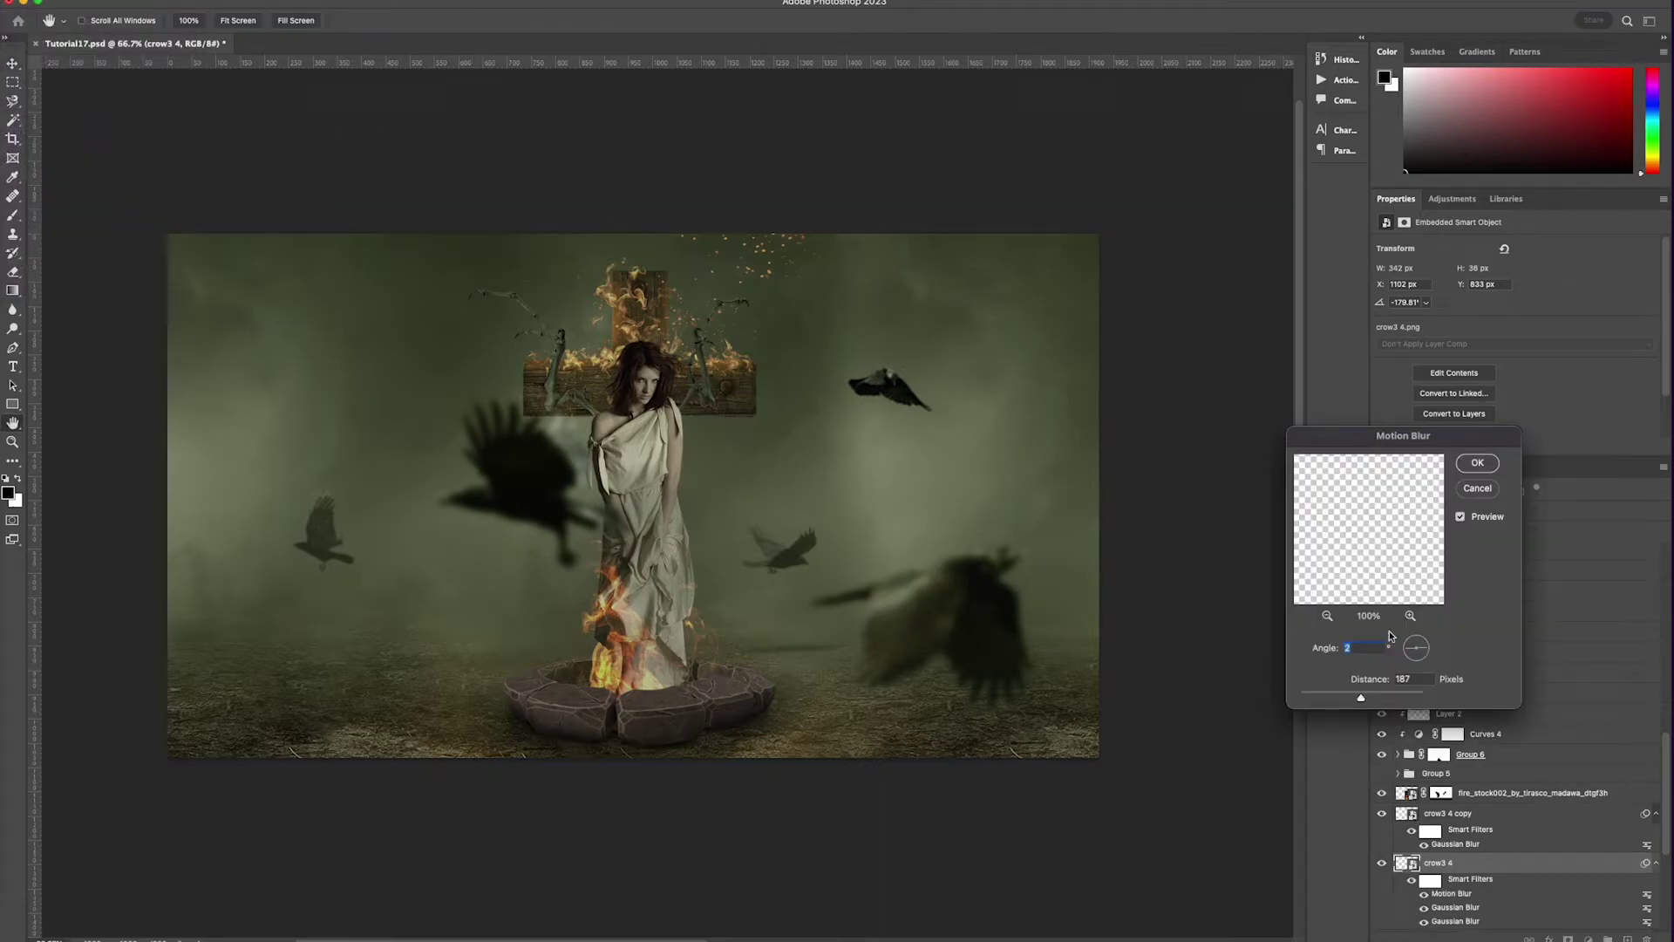
{"action": "key", "text": "Return"}
- Shrink the blurred crow shadow to about 228 × 28 px beneath the crow and duplicate its layer
{"action": "key", "text": "ctrl+t"}
{"action": "left_click_drag", "start_coordinate": [744, 647], "coordinate": [782, 645]}
{"action": "key", "text": "Return"}
{"action": "right_click", "coordinate": [1525, 864]}
{"action": "left_click", "coordinate": [1569, 310]}
{"action": "left_click", "coordinate": [1049, 429]}
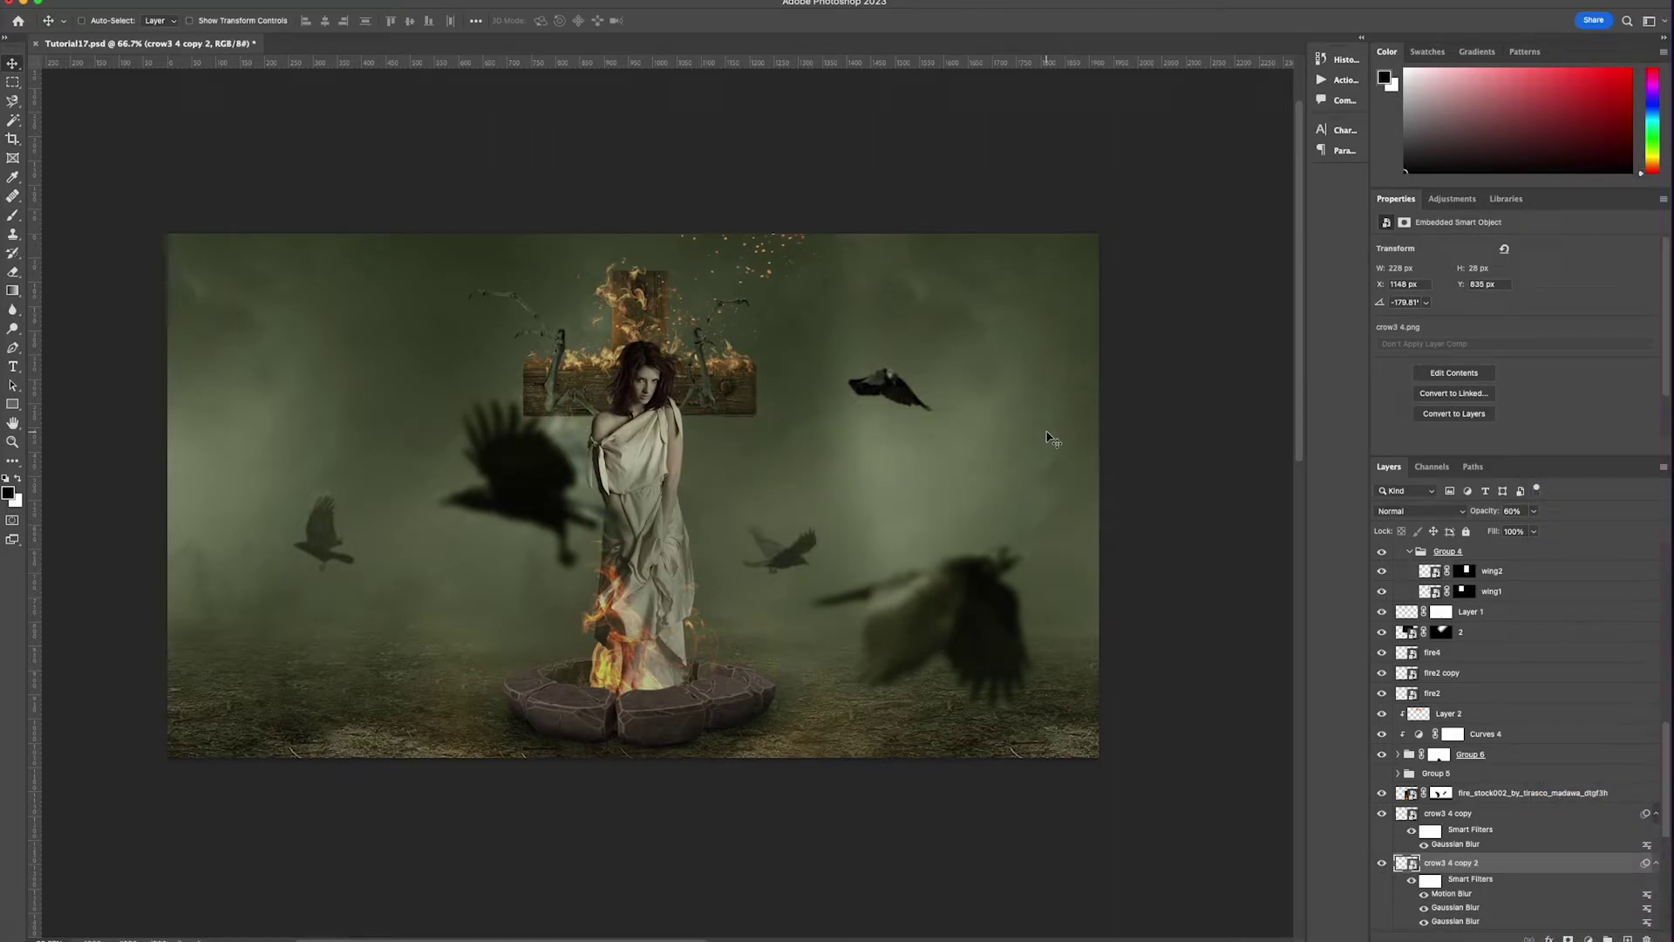
{"action": "left_click", "coordinate": [1502, 816], "text": "shift"}
{"action": "right_click", "coordinate": [1502, 816]}
{"action": "left_click", "coordinate": [1541, 205]}
{"action": "left_click", "coordinate": [1048, 429]}
{"action": "key", "text": "super+t"}
{"action": "right_click", "coordinate": [613, 590]}
{"action": "left_click", "coordinate": [654, 925]}
{"action": "left_click_drag", "start_coordinate": [762, 610], "coordinate": [316, 654]}
{"action": "key", "text": "Escape"}
{"action": "key", "text": "Delete"}
- Group the two blurred crow shadow layers on the ground and duplicate the group as Group 8 copy
{"action": "left_click", "coordinate": [1486, 864]}
{"action": "scroll", "coordinate": [1483, 864], "scroll_direction": "down", "scroll_amount": 3}
{"action": "left_click", "coordinate": [1485, 863], "text": "shift"}
{"action": "key", "text": "ctrl+g"}
{"action": "right_click", "coordinate": [1513, 782]}
{"action": "left_click", "coordinate": [1569, 303]}
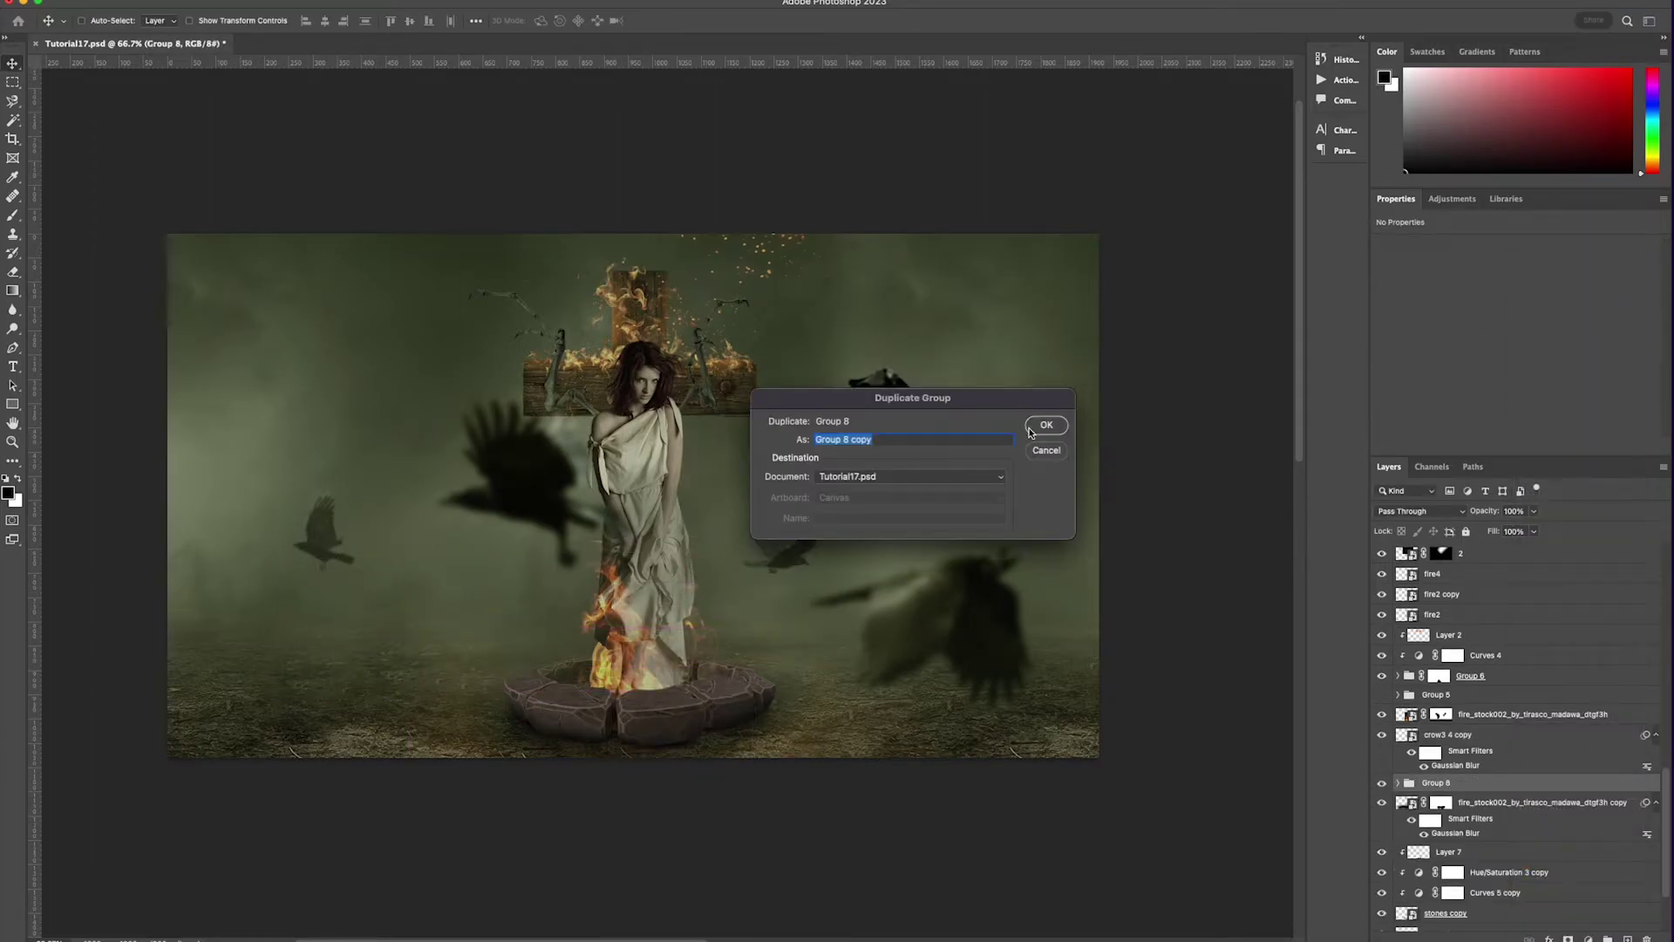
{"action": "left_click", "coordinate": [1045, 425]}
- Transform the duplicated shadow group and move it onto the ground beneath the small crow at the far left
{"action": "key", "text": "ctrl+t"}
{"action": "right_click", "coordinate": [822, 583]}
{"action": "left_click", "coordinate": [872, 906]}
{"action": "left_click_drag", "start_coordinate": [801, 650], "coordinate": [353, 668]}
{"action": "key", "text": "Return"}
- Duplicate the shadow group again as Group 8 copy 2 and save the document
{"action": "right_click", "coordinate": [1513, 782]}
{"action": "left_click", "coordinate": [1540, 304]}
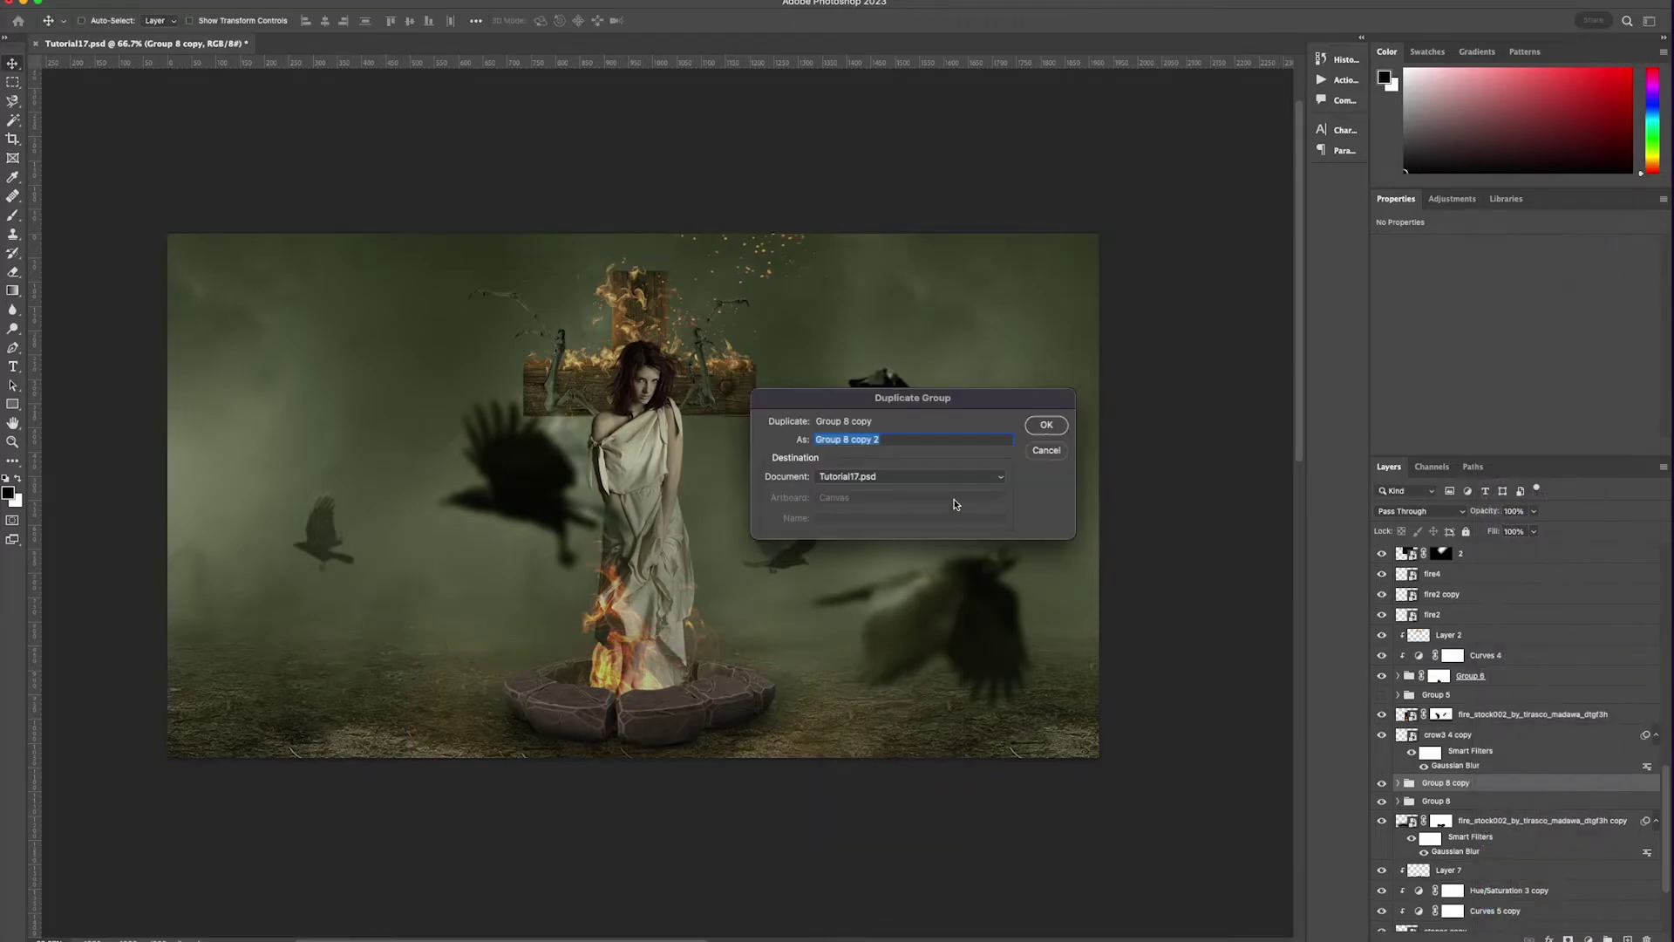
{"action": "key", "text": "Return"}
{"action": "key", "text": "ctrl+s"}
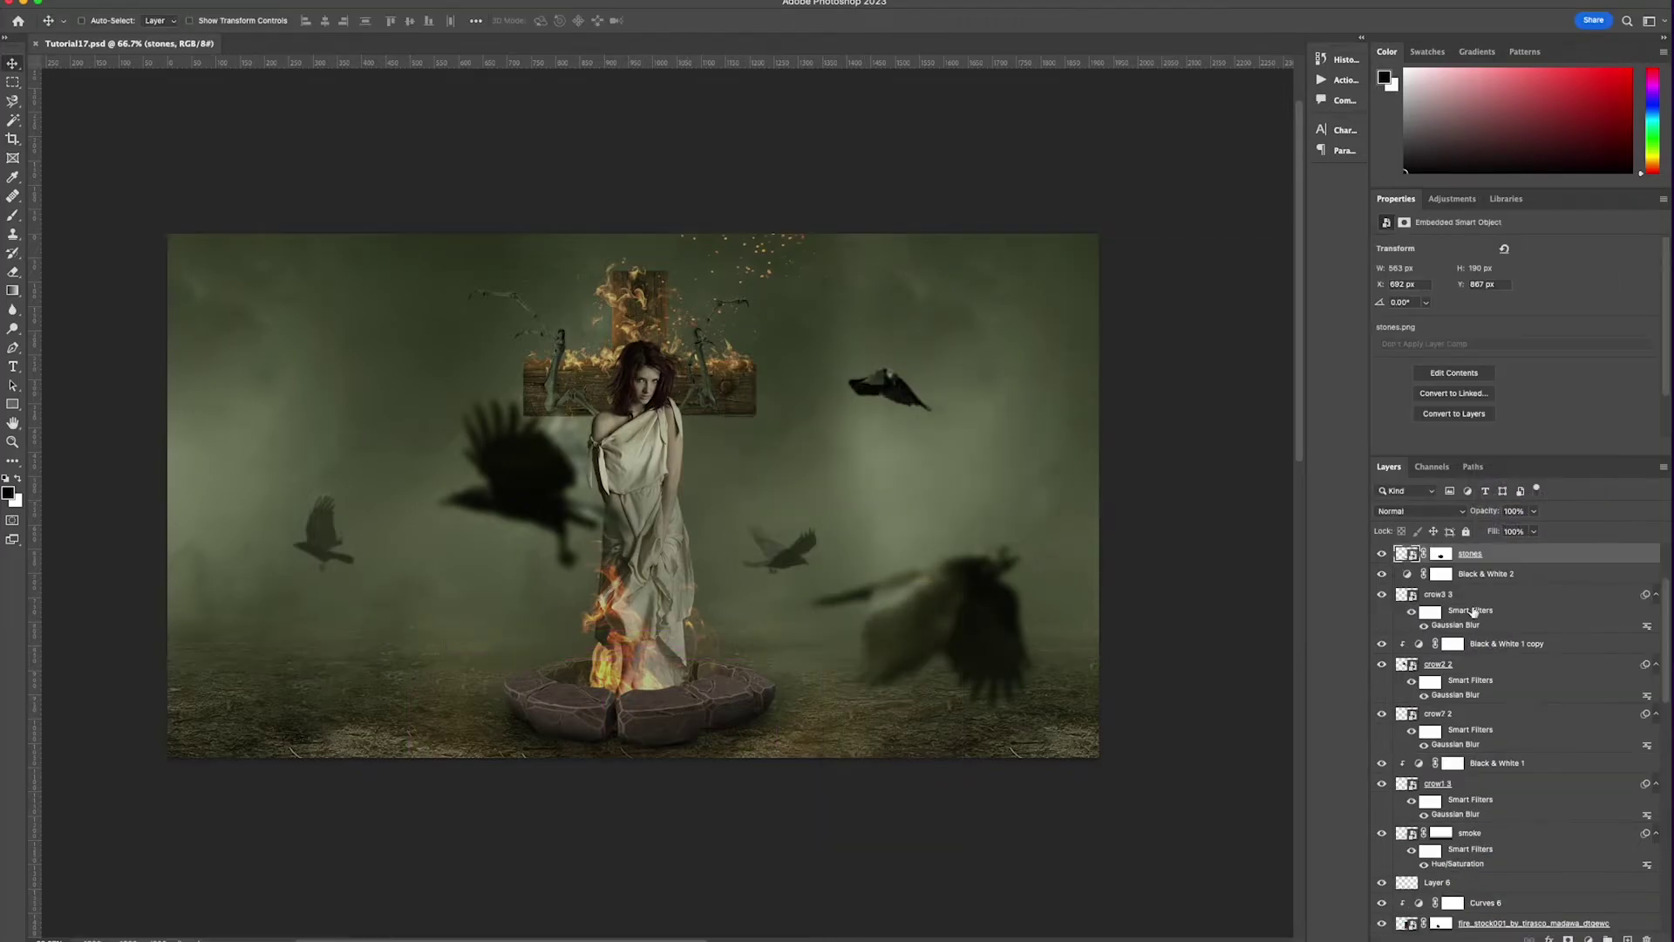
- Add a tinted Black & White adjustment clipped to the stones layer
{"action": "left_click", "coordinate": [1587, 938]}
{"action": "left_click", "coordinate": [1610, 777]}
{"action": "left_click", "coordinate": [1561, 446]}
{"action": "left_click", "coordinate": [1058, 513]}
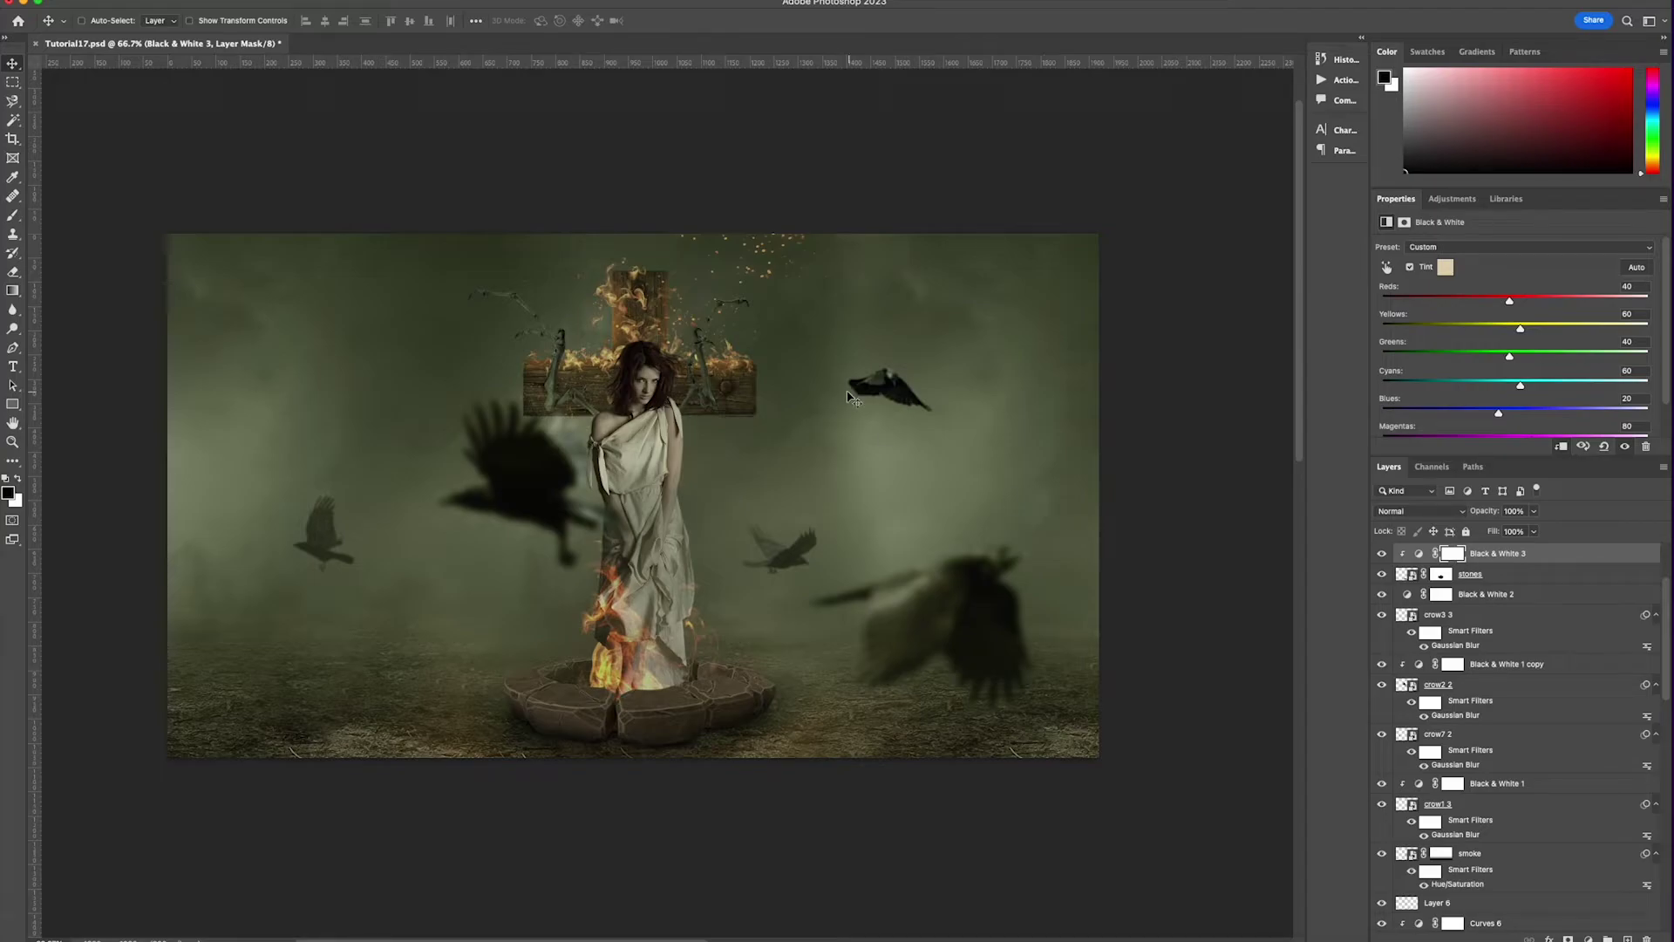
- Lock the model layer and shade the cross with black-to-transparent gradients on a new clipped layer above Curves 4
{"action": "left_click", "coordinate": [746, 405], "text": "super"}
{"action": "scroll", "coordinate": [1517, 896], "scroll_direction": "down", "scroll_amount": 1}
{"action": "left_click", "coordinate": [1465, 532]}
{"action": "scroll", "coordinate": [1517, 785], "scroll_direction": "down", "scroll_amount": 2}
{"action": "left_click", "coordinate": [1585, 918]}
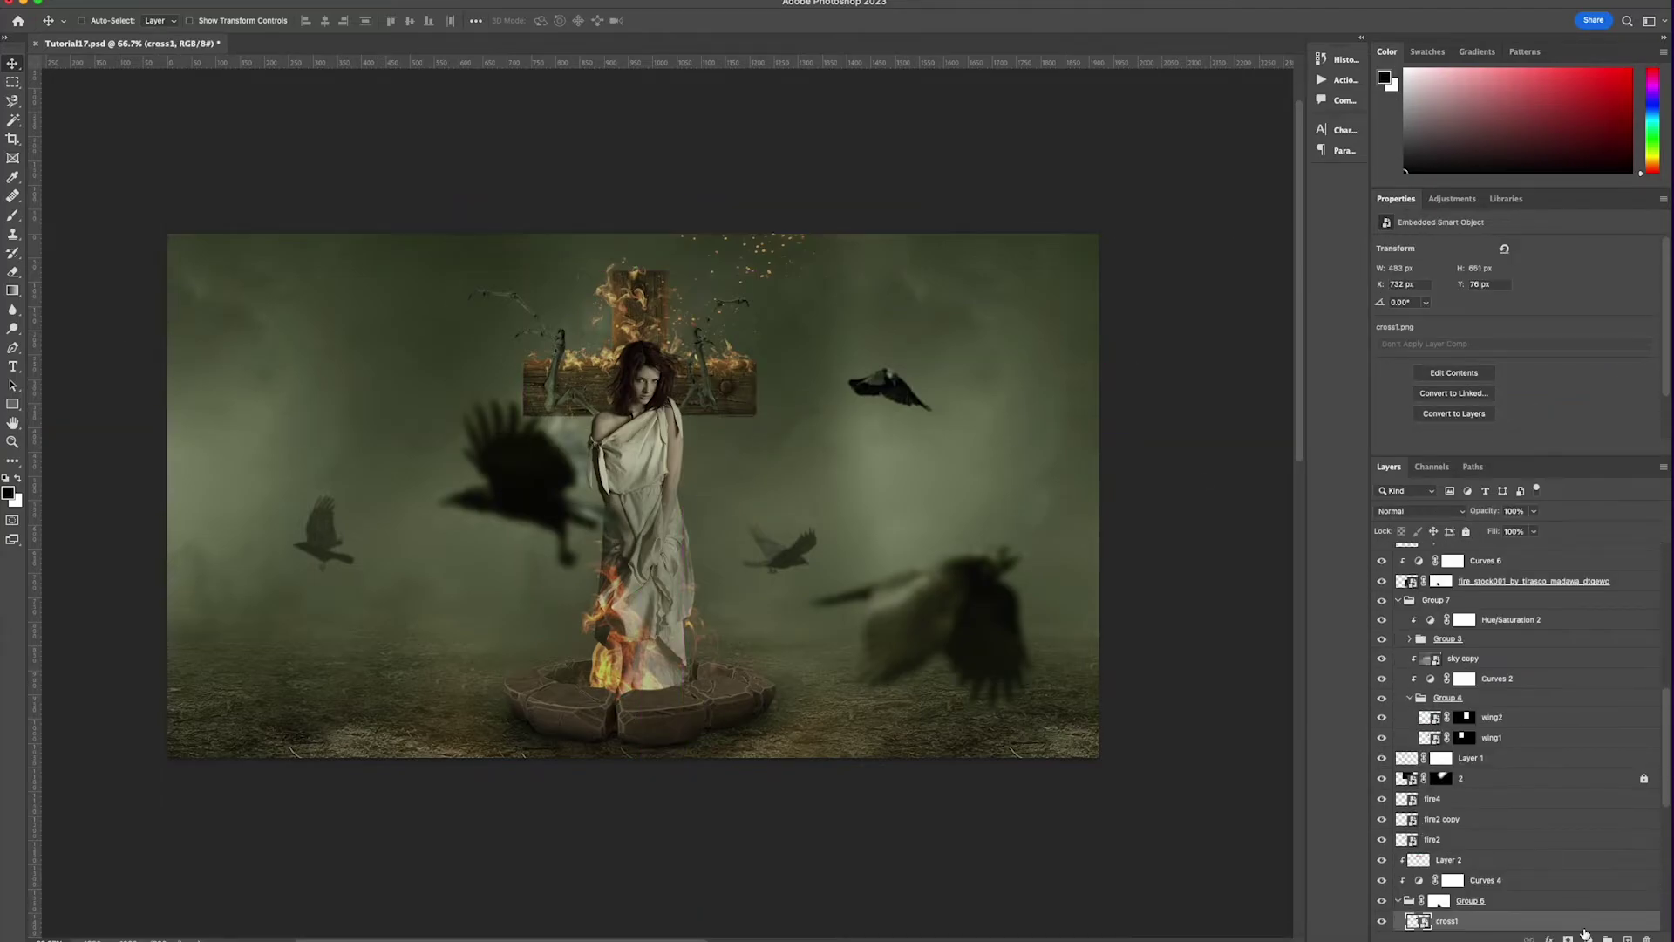
{"action": "left_click", "coordinate": [1401, 902]}
{"action": "left_click", "coordinate": [1604, 938]}
{"action": "key", "text": "super+]"}
{"action": "left_click", "coordinate": [12, 293]}
{"action": "left_click_drag", "start_coordinate": [707, 459], "coordinate": [724, 379]}
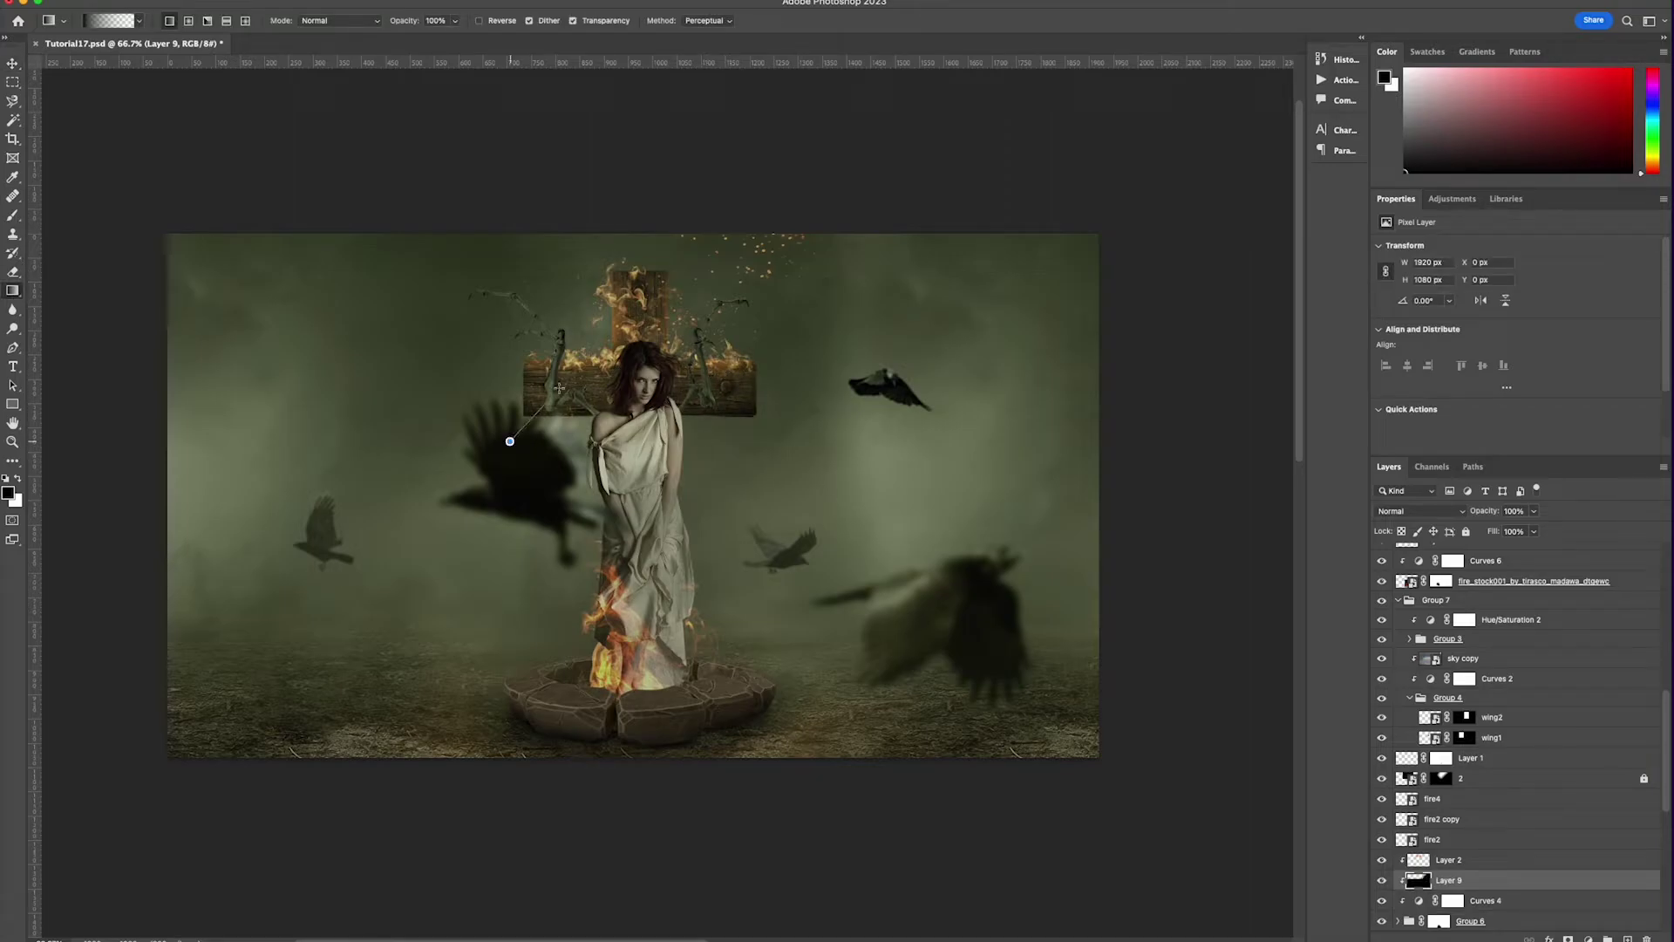
{"action": "key", "text": "v"}
- Nudge the large left crow slightly down and add a Photo Filter with Warming Filter (85) at 27% density above all layers
{"action": "left_click", "coordinate": [597, 522], "text": "ctrl"}
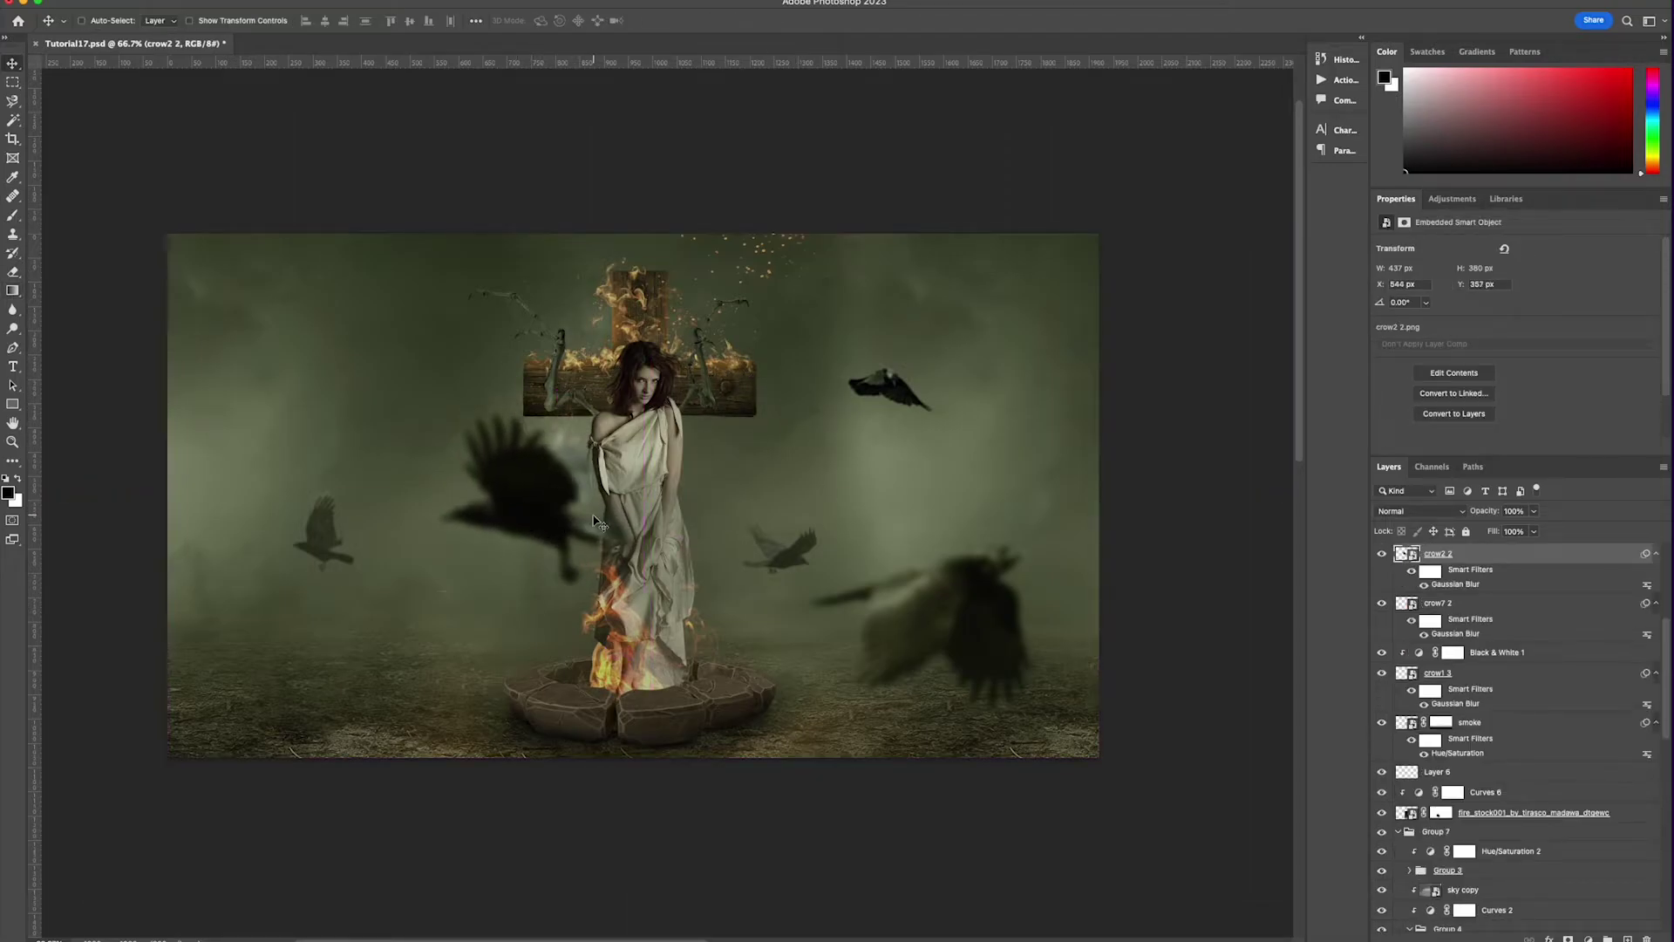
{"action": "scroll", "coordinate": [1483, 698], "scroll_direction": "up", "scroll_amount": 5}
{"action": "left_click", "coordinate": [1457, 553]}
{"action": "left_click", "coordinate": [1587, 938]}
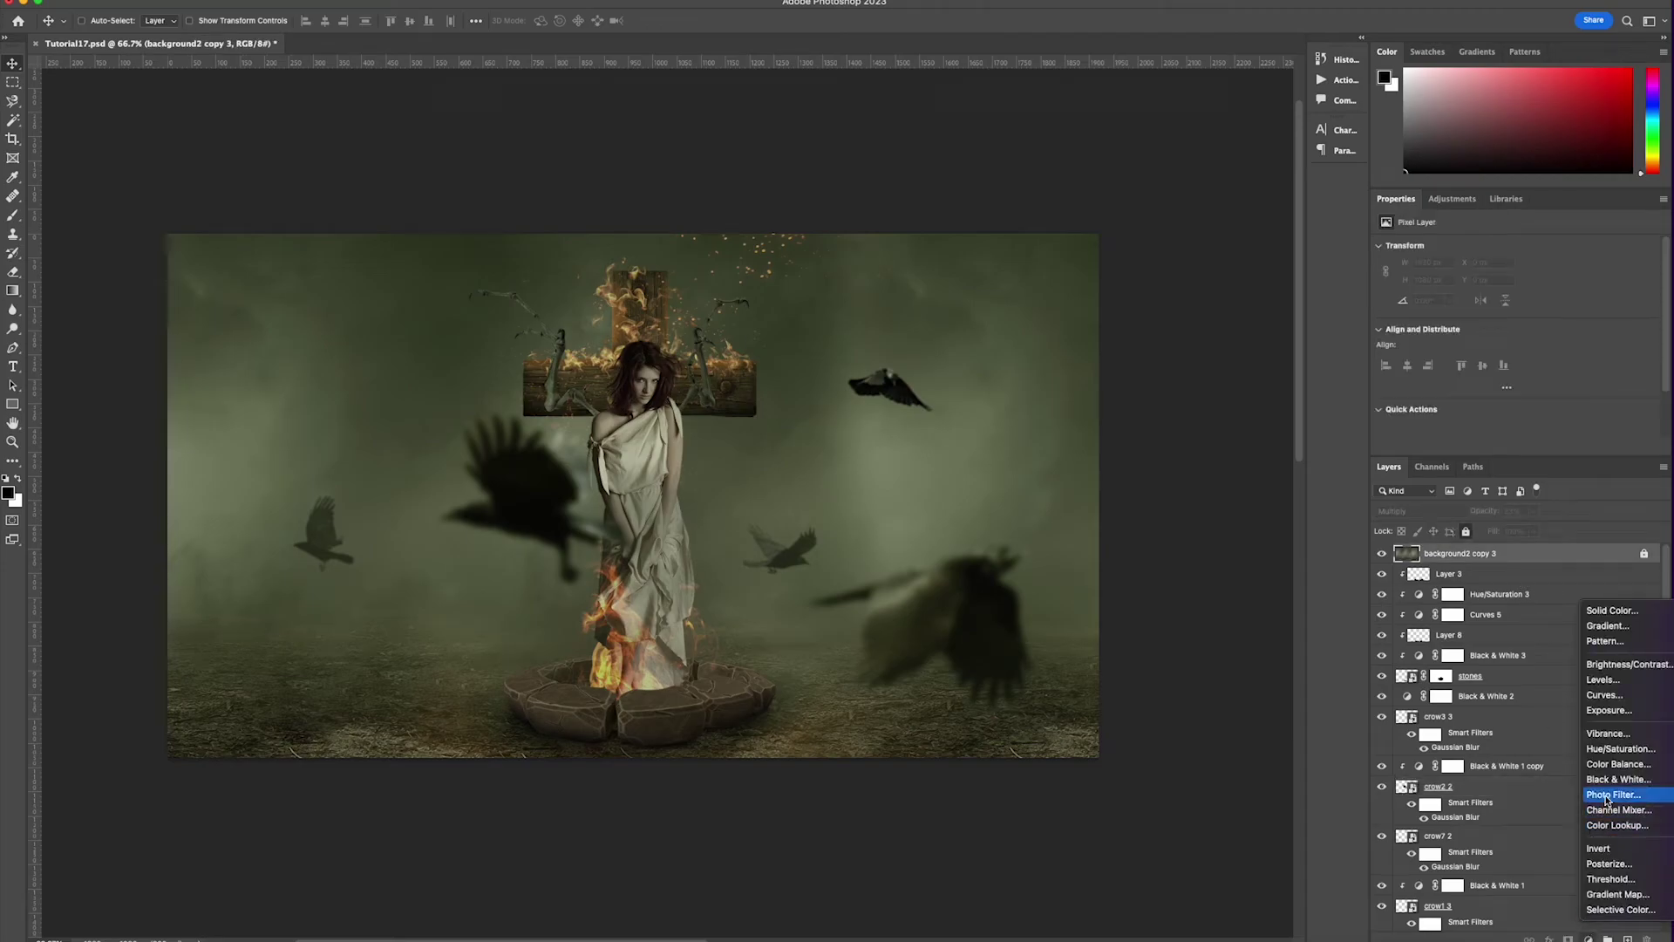
{"action": "left_click", "coordinate": [1613, 794]}
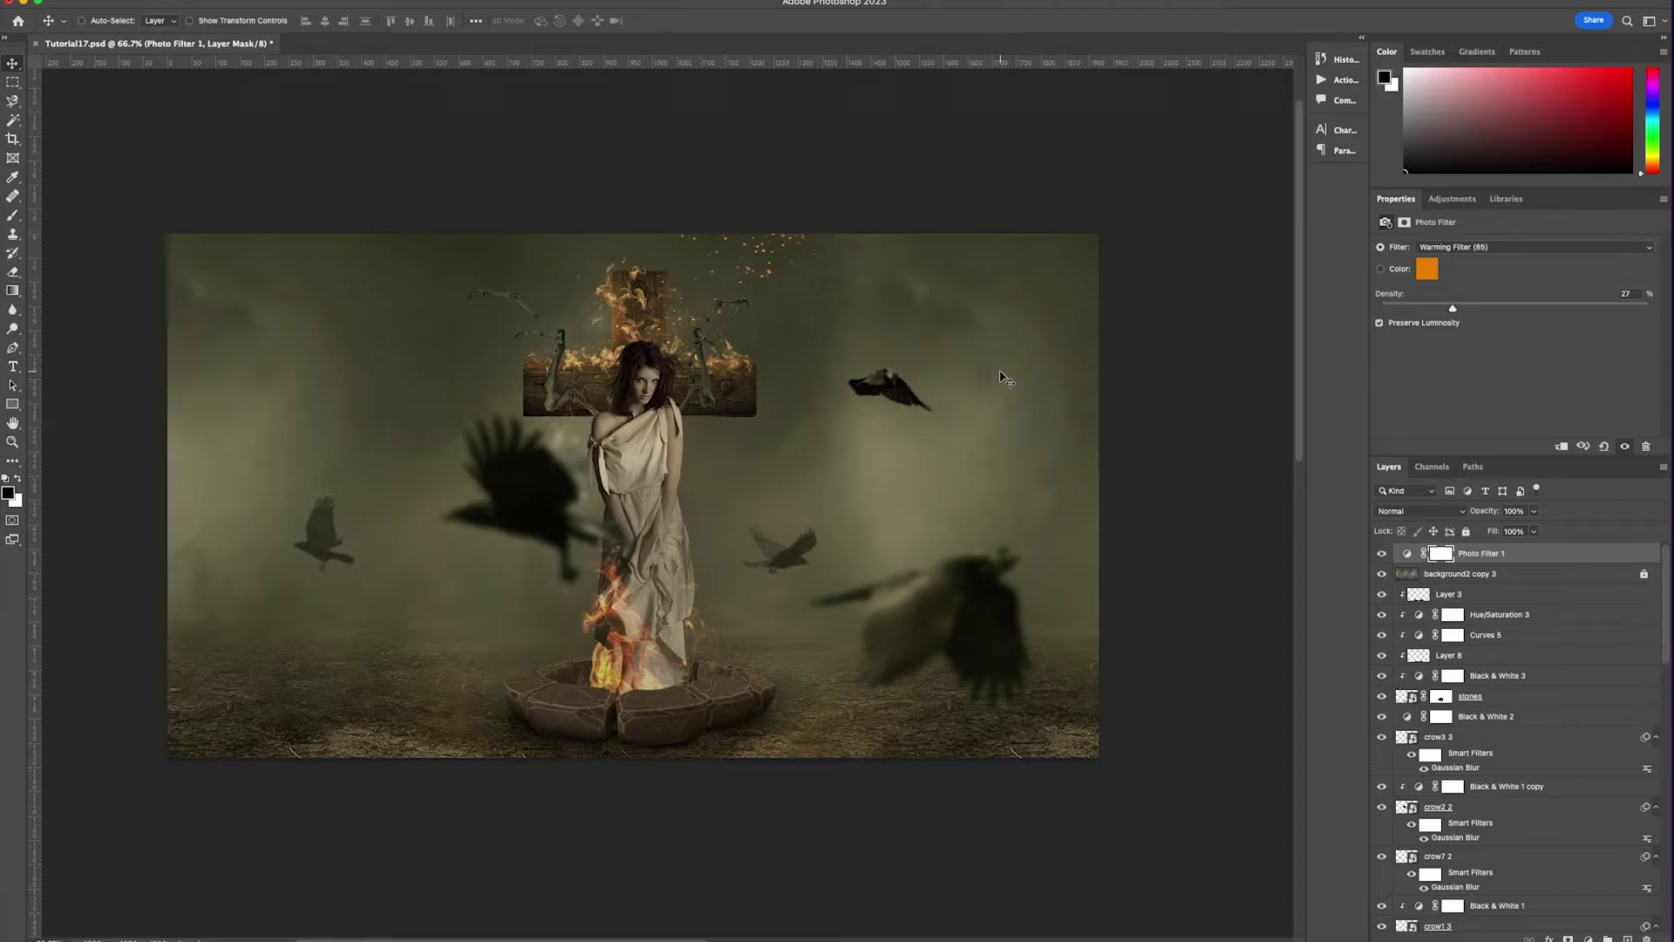
- Paint black on the Curves 5 mask along the fire-facing part of the stone ring to lift its darkening
{"action": "left_click", "coordinate": [1526, 695]}
{"action": "left_click", "coordinate": [1496, 643]}
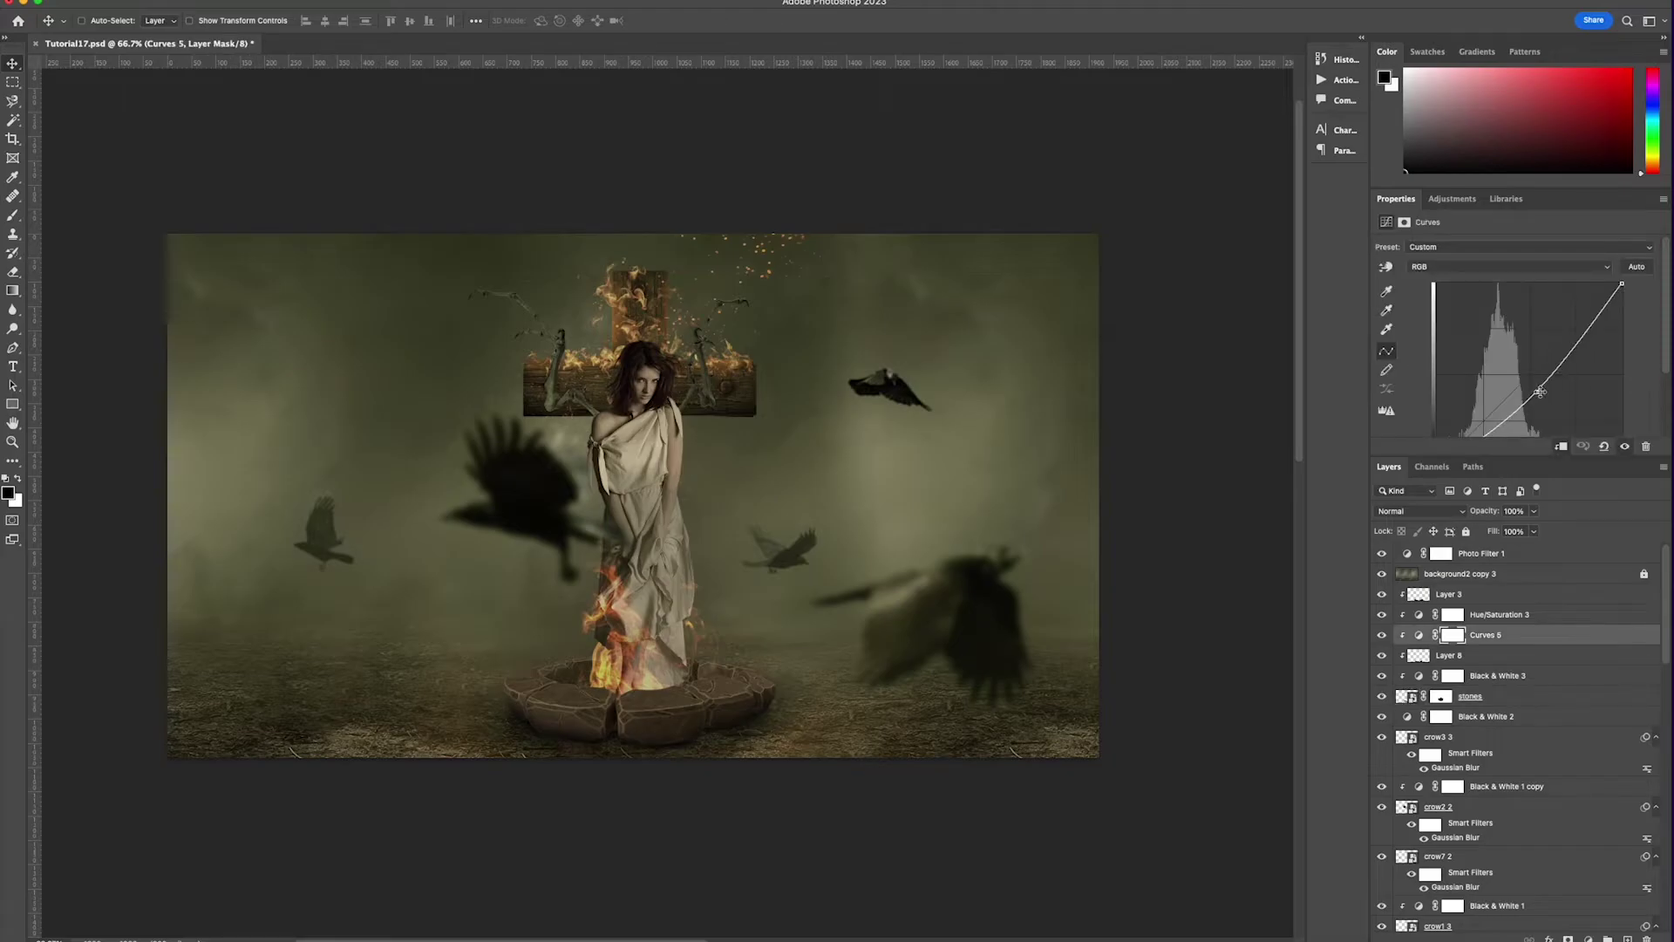
{"action": "left_click", "coordinate": [1453, 635]}
{"action": "left_click", "coordinate": [12, 216]}
{"action": "left_click", "coordinate": [103, 21]}
{"action": "left_click", "coordinate": [556, 590]}
{"action": "left_click", "coordinate": [103, 21]}
{"action": "double_click", "coordinate": [136, 48]}
{"action": "type", "text": "150"}
{"action": "mouse_move", "coordinate": [576, 645]}
{"action": "left_mouse_down"}
{"action": "mouse_move", "coordinate": [560, 653]}
{"action": "mouse_move", "coordinate": [733, 641]}
{"action": "mouse_move", "coordinate": [710, 641]}
{"action": "left_mouse_up"}
{"action": "key", "text": "v"}
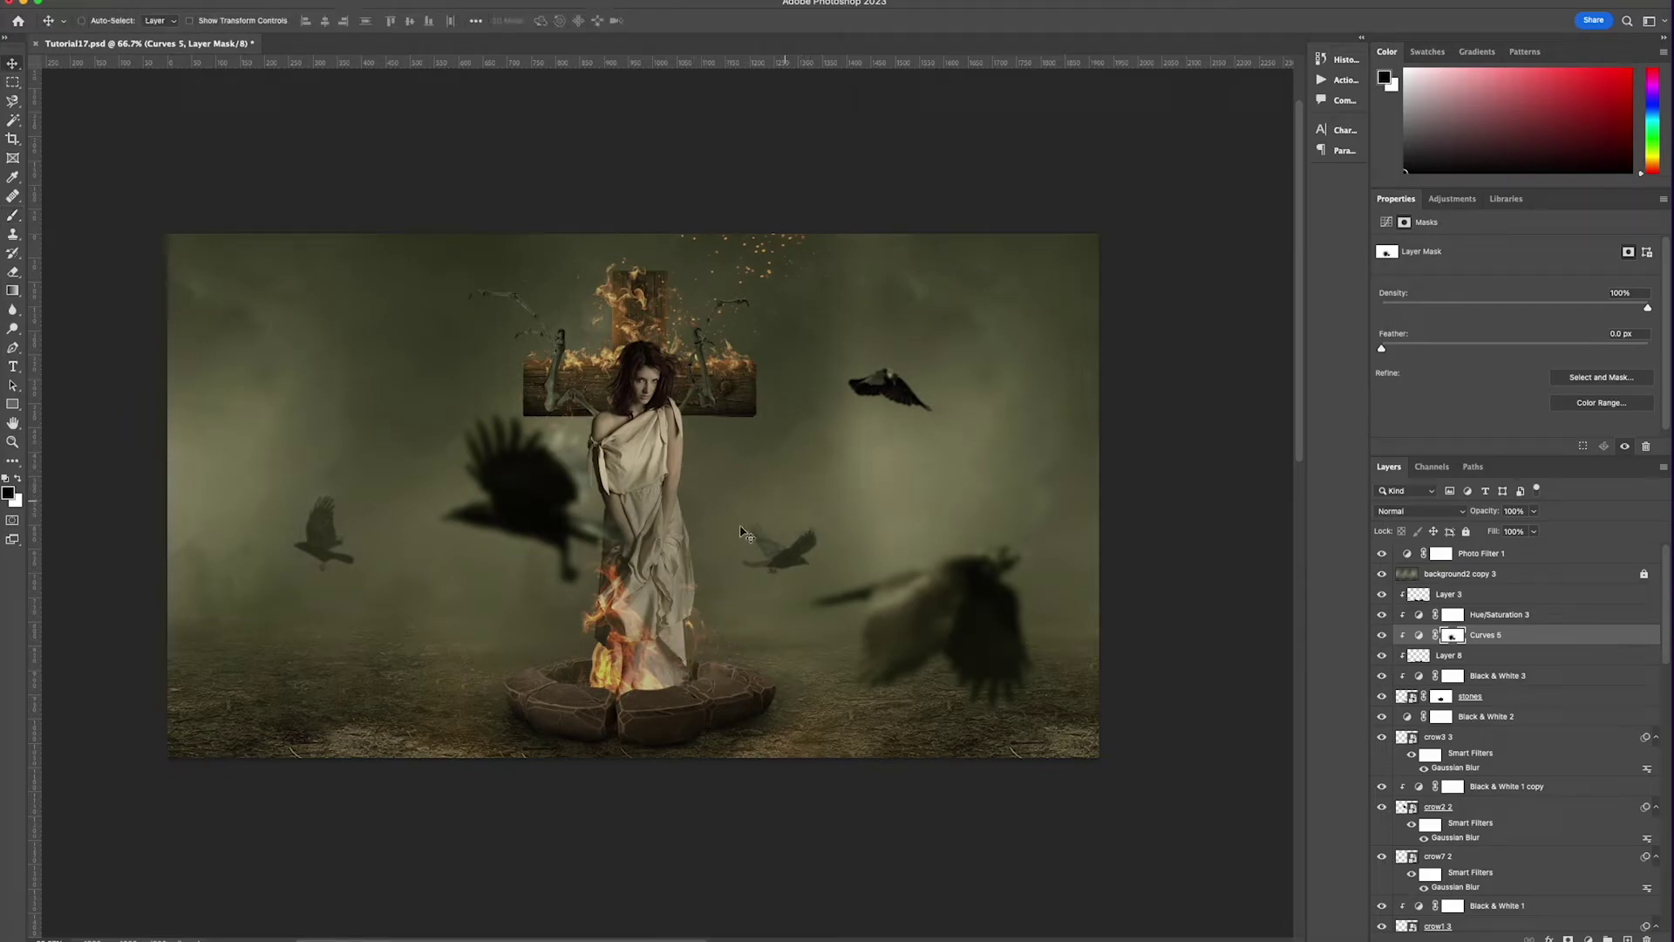
- Paint a soft orange glow inside the stone ring on a new layer clipped to the fire_stock001 layer
{"action": "left_click", "coordinate": [566, 678], "text": "super"}
{"action": "left_click", "coordinate": [1627, 938]}
{"action": "left_click", "coordinate": [13, 215]}
{"action": "left_click", "coordinate": [103, 21]}
{"action": "left_click", "coordinate": [142, 150]}
{"action": "left_click", "coordinate": [373, 13]}
{"action": "left_click", "coordinate": [8, 494]}
{"action": "left_click", "coordinate": [1264, 817]}
{"action": "left_click", "coordinate": [1150, 687]}
{"action": "left_click", "coordinate": [1263, 829]}
{"action": "left_click_drag", "start_coordinate": [1196, 684], "coordinate": [1204, 660]}
{"action": "left_click", "coordinate": [1392, 650]}
{"action": "left_click_drag", "start_coordinate": [597, 680], "coordinate": [698, 676]}
- Refine the stones layer mask around the flames at the ring's inner edge with a smaller black brush
{"action": "scroll", "coordinate": [1479, 909], "scroll_direction": "down", "scroll_amount": 1}
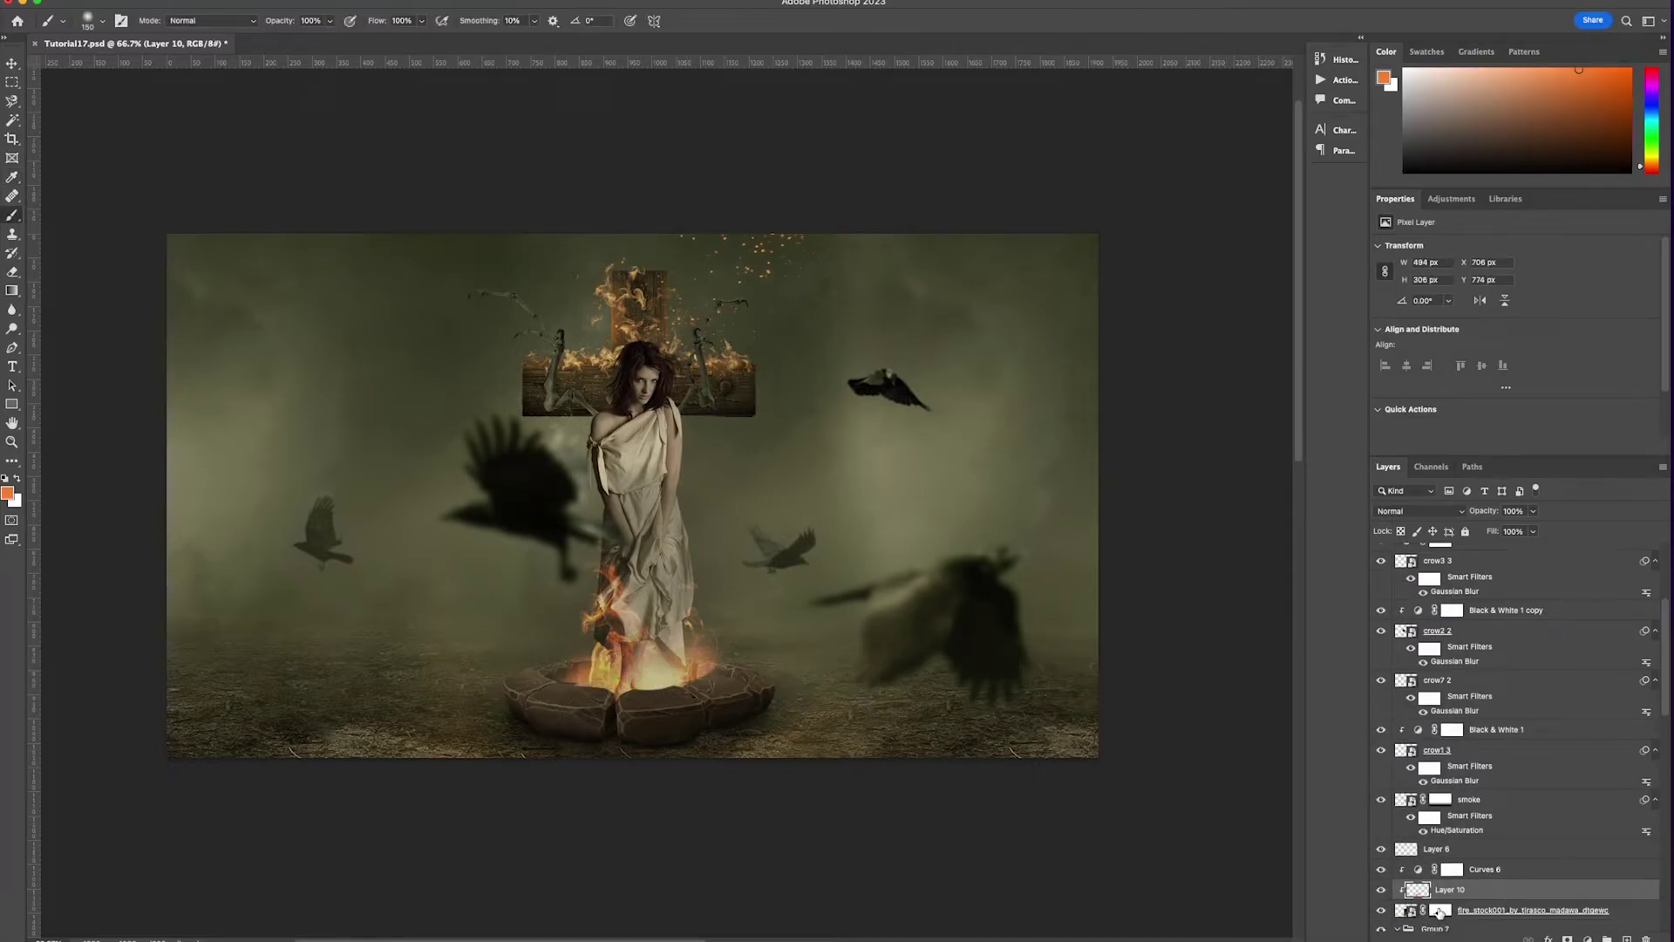
{"action": "left_click", "coordinate": [1441, 912]}
{"action": "scroll", "coordinate": [1474, 578], "scroll_direction": "up", "scroll_amount": 5}
{"action": "left_click", "coordinate": [1444, 698]}
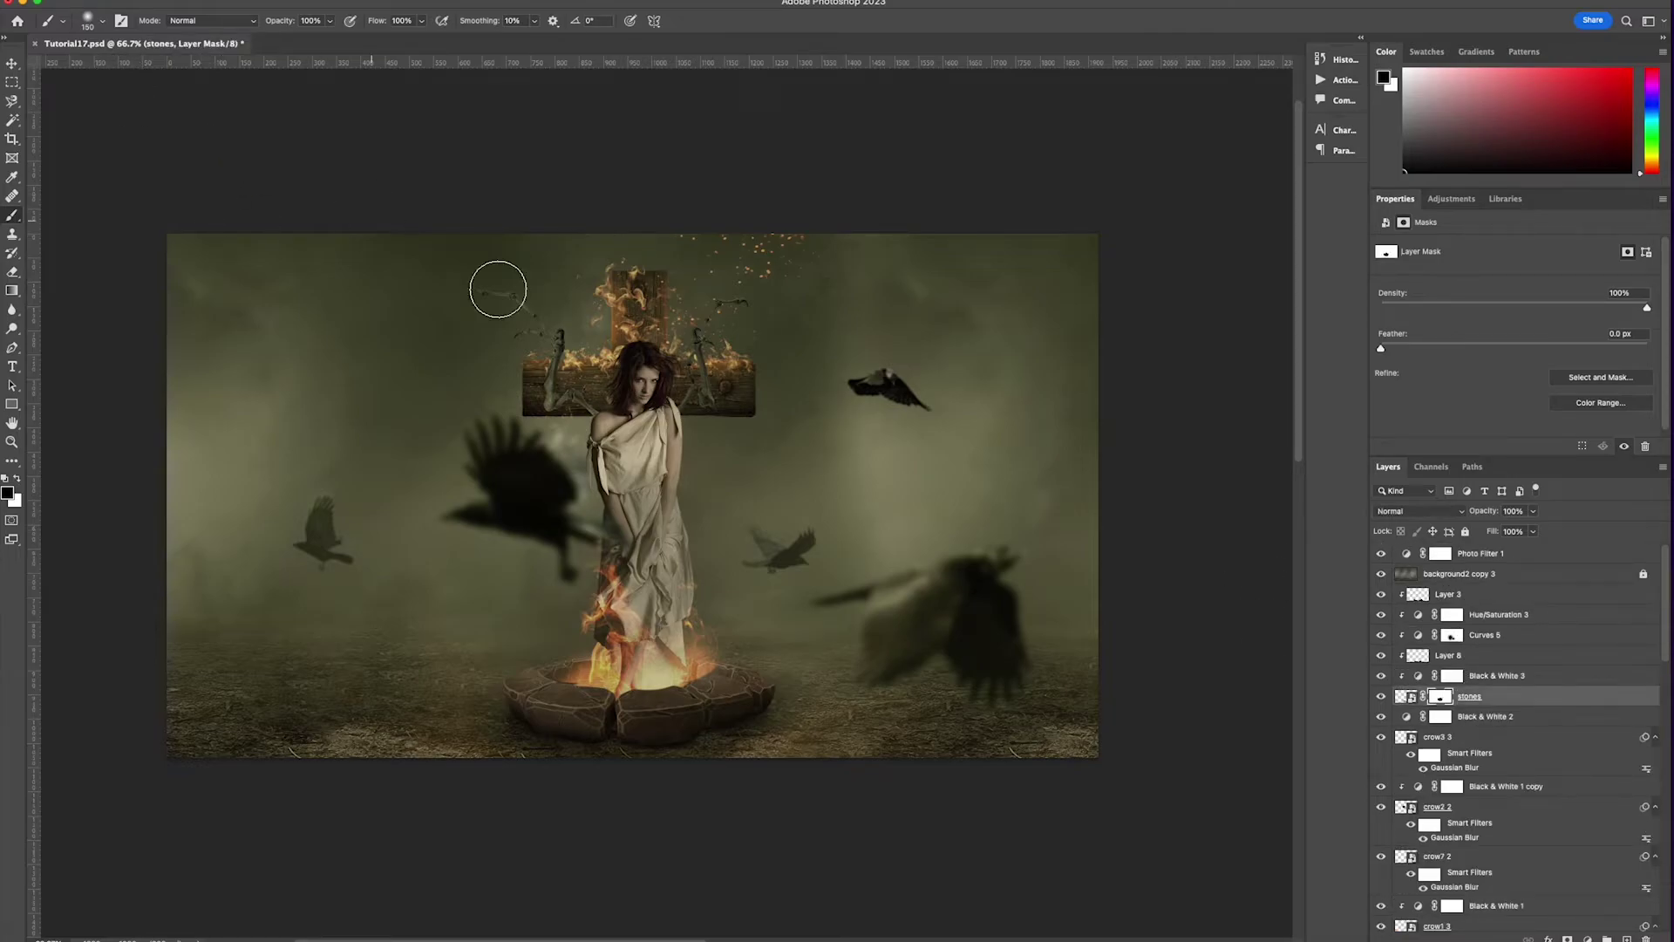
{"action": "left_click", "coordinate": [101, 22]}
{"action": "left_click_drag", "start_coordinate": [125, 67], "coordinate": [116, 66]}
{"action": "left_click_drag", "start_coordinate": [711, 652], "coordinate": [692, 661]}
{"action": "key", "text": "v"}
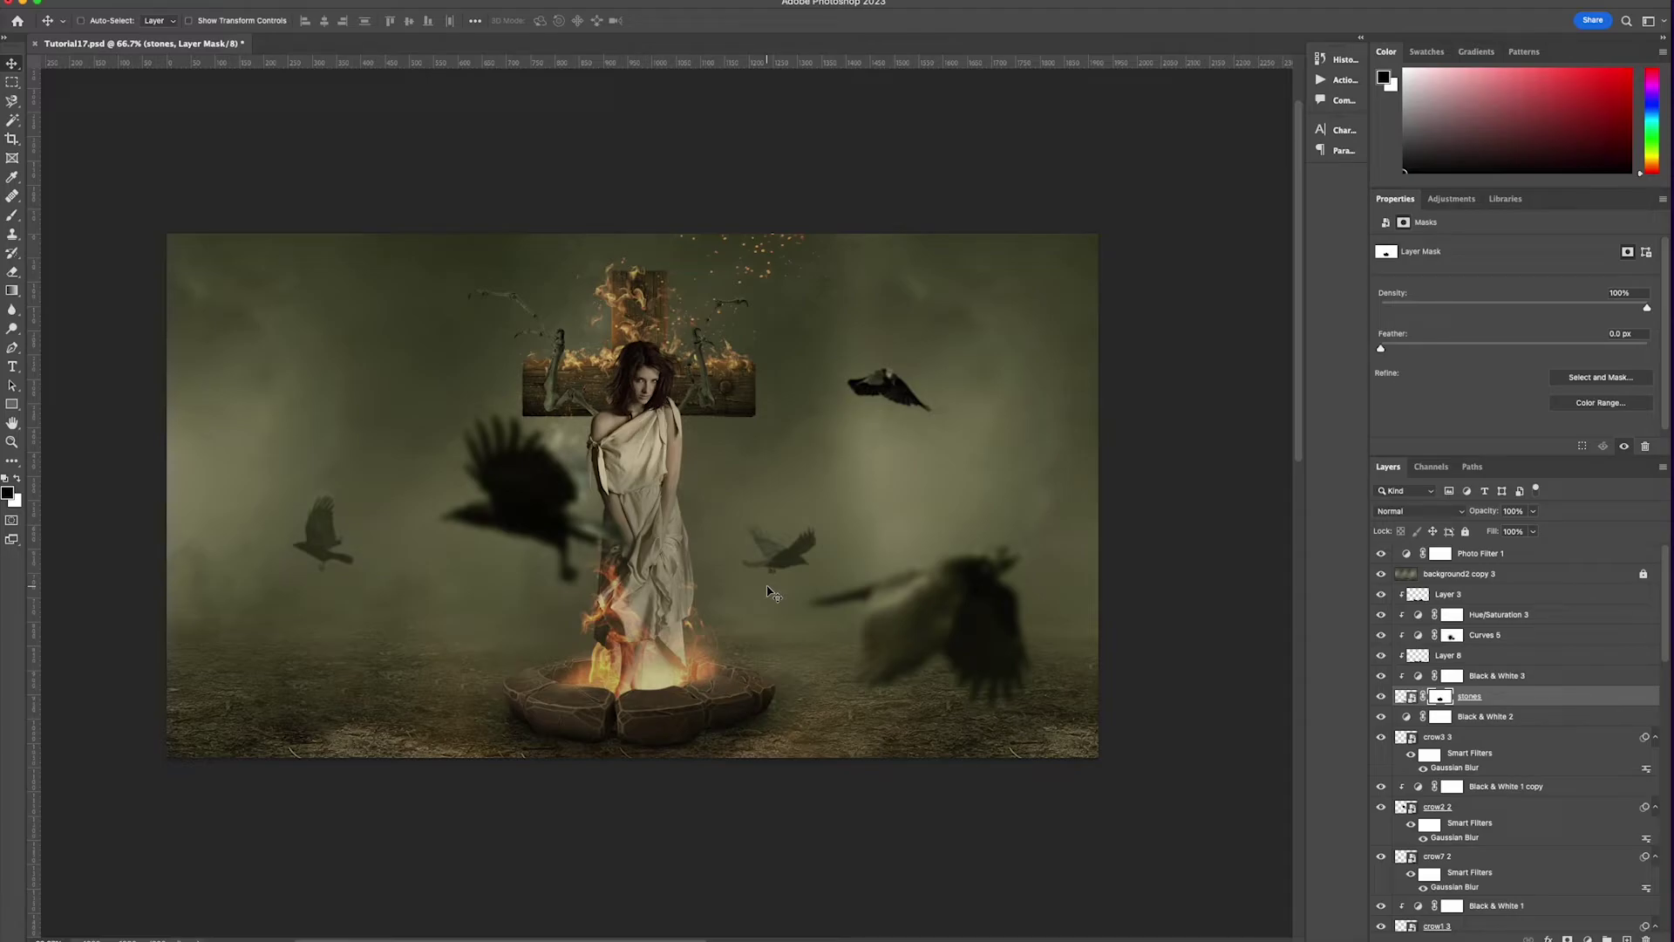
- Add a Curves adjustment above the Photo Filter and pull its midtones down to darken the whole scene
{"action": "left_click", "coordinate": [1535, 553]}
{"action": "left_click", "coordinate": [1587, 939]}
{"action": "left_click", "coordinate": [1613, 738]}
{"action": "left_click_drag", "start_coordinate": [1547, 360], "coordinate": [1545, 393]}
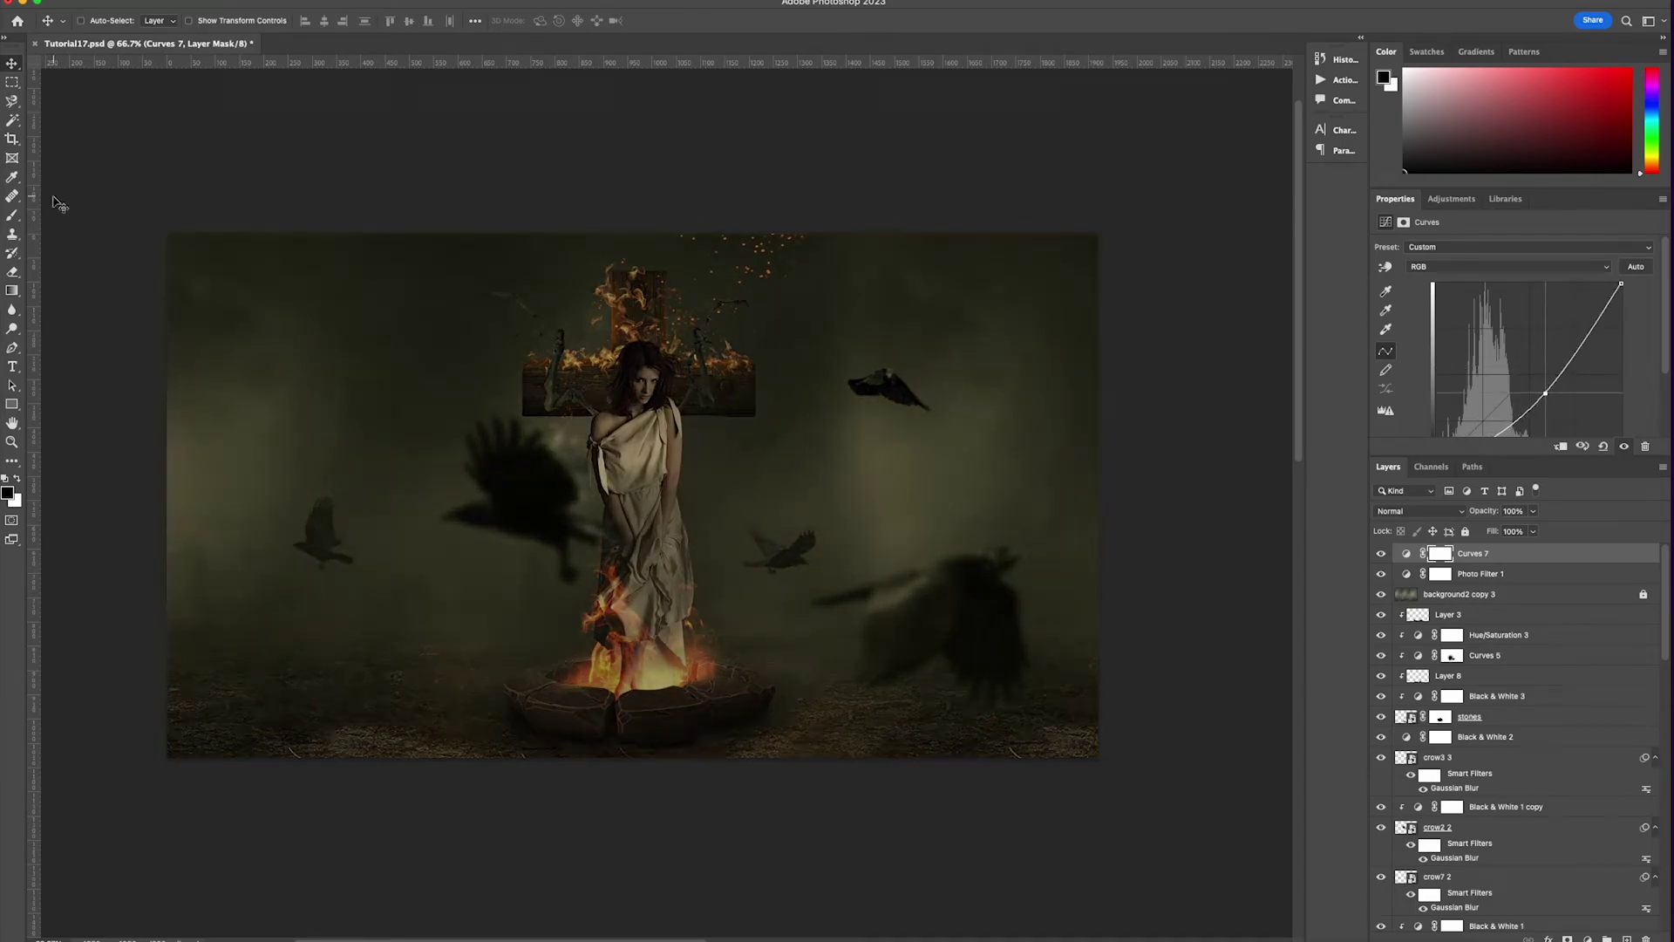
- Paint the model, cross and fire out of the darkening Curves mask with a large soft black brush
{"action": "key", "text": "b"}
{"action": "left_click", "coordinate": [90, 20]}
{"action": "left_click", "coordinate": [159, 66]}
{"action": "mouse_move", "coordinate": [620, 417]}
{"action": "left_mouse_down"}
{"action": "mouse_move", "coordinate": [597, 377]}
{"action": "mouse_move", "coordinate": [722, 356]}
{"action": "mouse_move", "coordinate": [610, 565]}
{"action": "mouse_move", "coordinate": [710, 636]}
{"action": "mouse_move", "coordinate": [767, 560]}
{"action": "mouse_move", "coordinate": [593, 601]}
{"action": "mouse_move", "coordinate": [748, 468]}
{"action": "mouse_move", "coordinate": [703, 587]}
{"action": "left_mouse_up"}
{"action": "key", "text": "v"}
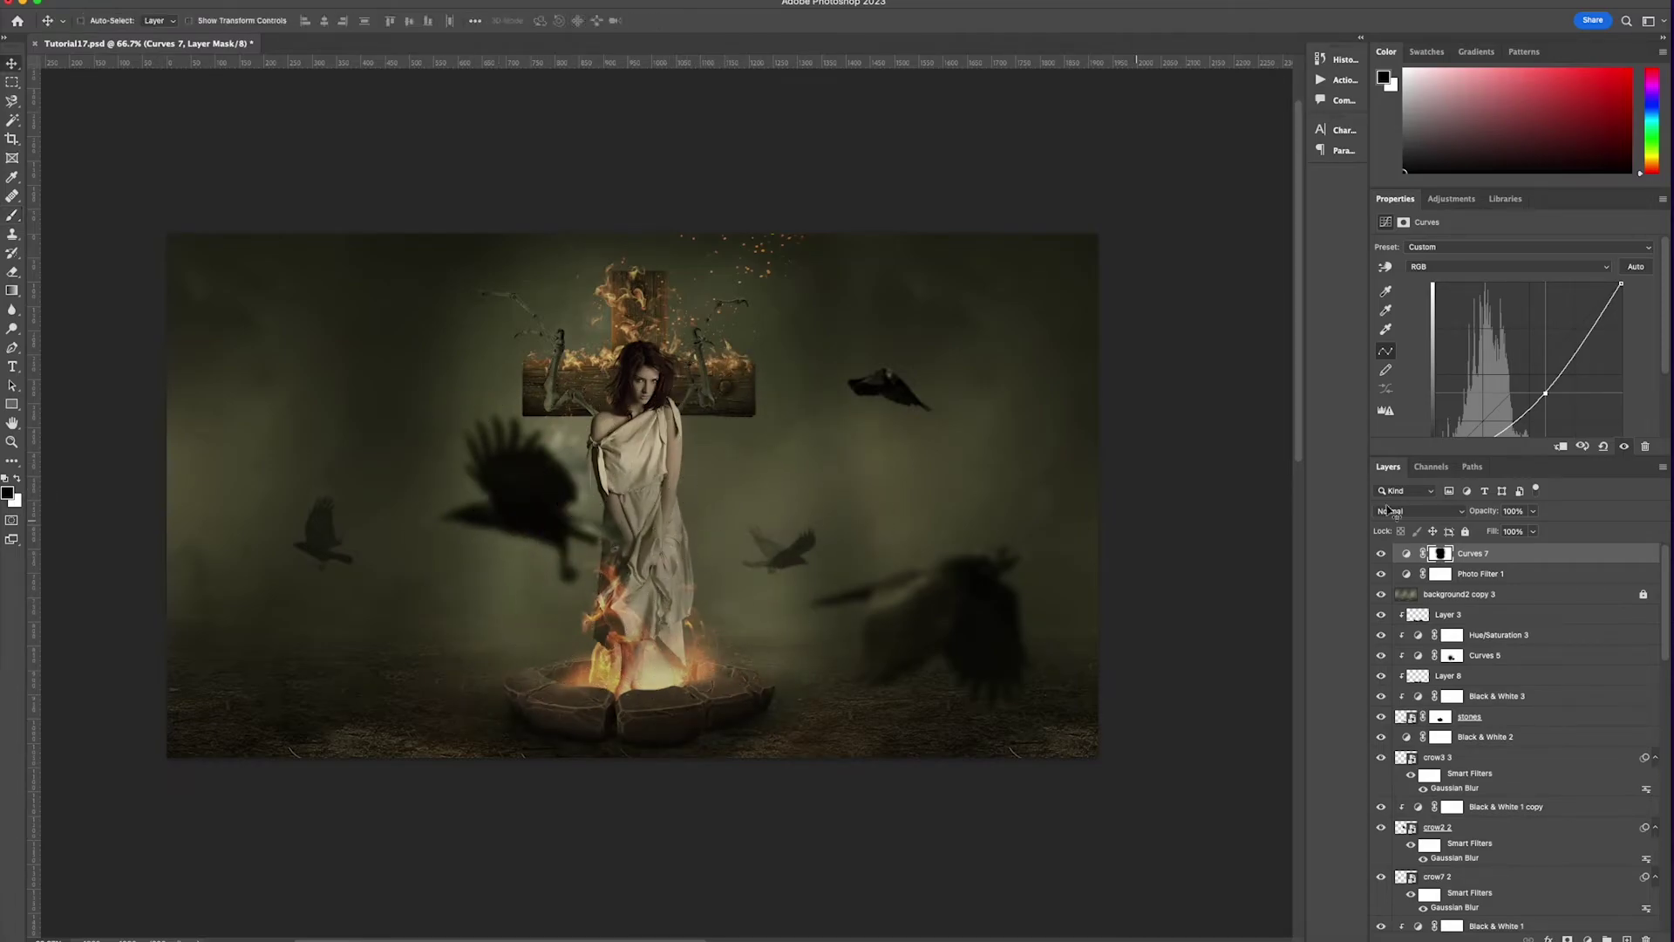
- Darken the left and right edges of the scene with black-to-transparent gradients on a new top layer
{"action": "left_click", "coordinate": [1626, 934]}
{"action": "key", "text": "g"}
{"action": "left_click_drag", "start_coordinate": [111, 504], "coordinate": [397, 505]}
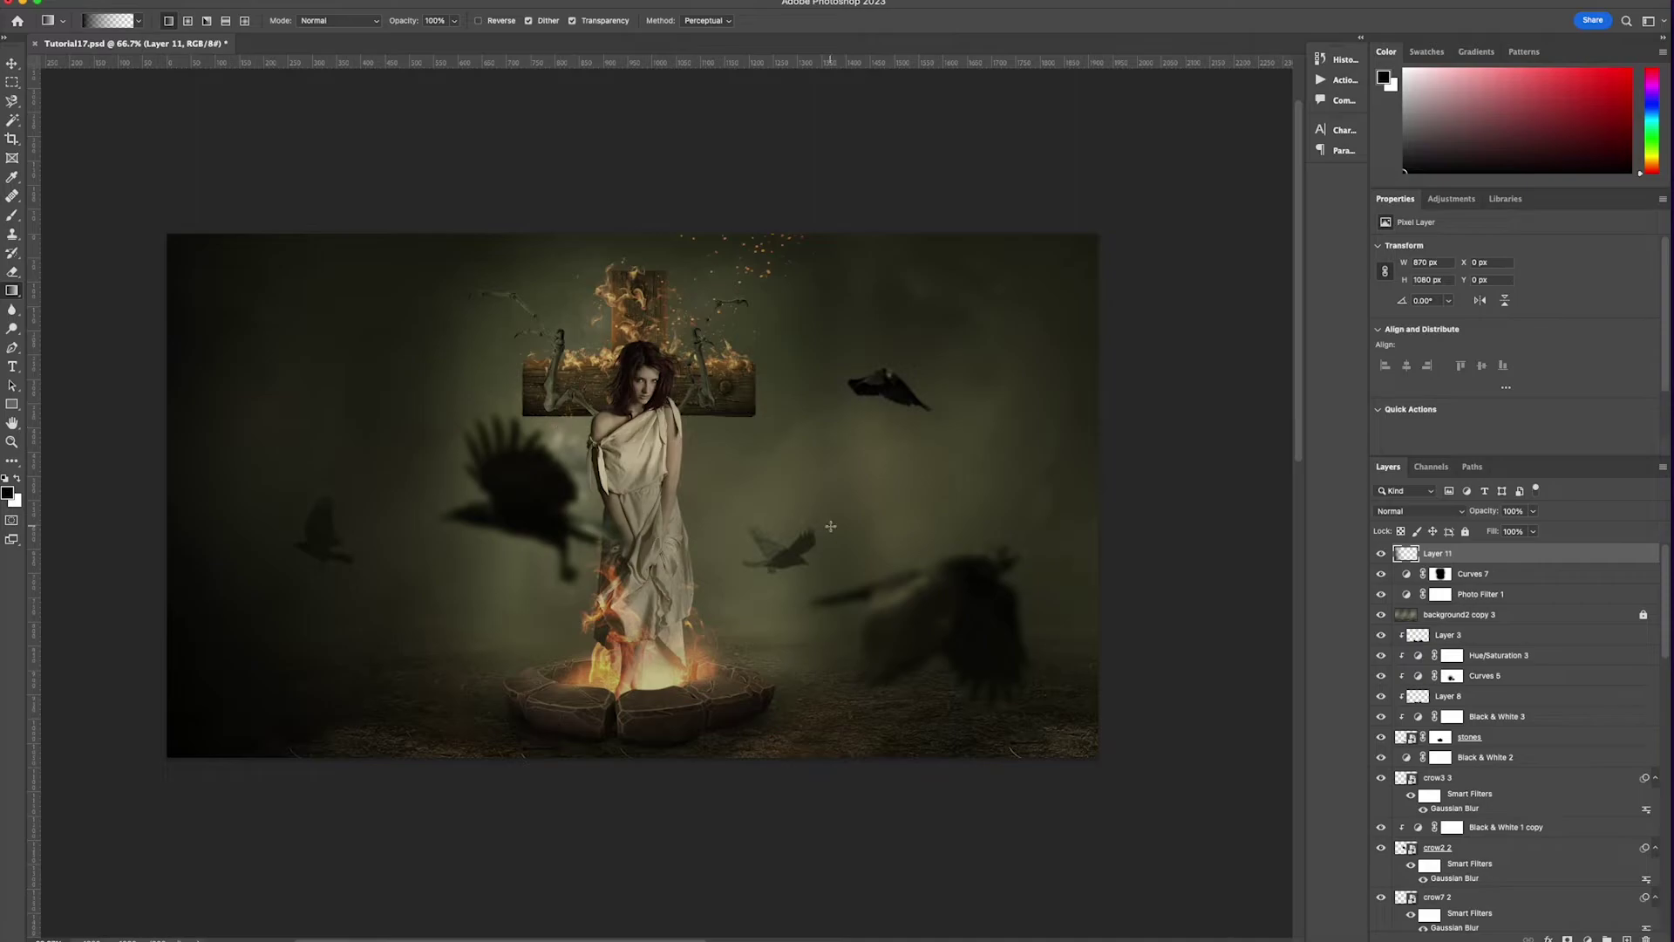
{"action": "left_click_drag", "start_coordinate": [1178, 534], "coordinate": [815, 532]}
{"action": "key", "text": "v"}
- Lock the Curves 7, Photo Filter 1 and Layer 11 grading layers
{"action": "left_click", "coordinate": [460, 721], "text": "super"}
{"action": "left_click", "coordinate": [1480, 594], "text": "shift"}
{"action": "left_click", "coordinate": [1465, 531]}
{"action": "left_click", "coordinate": [665, 705], "text": "super"}
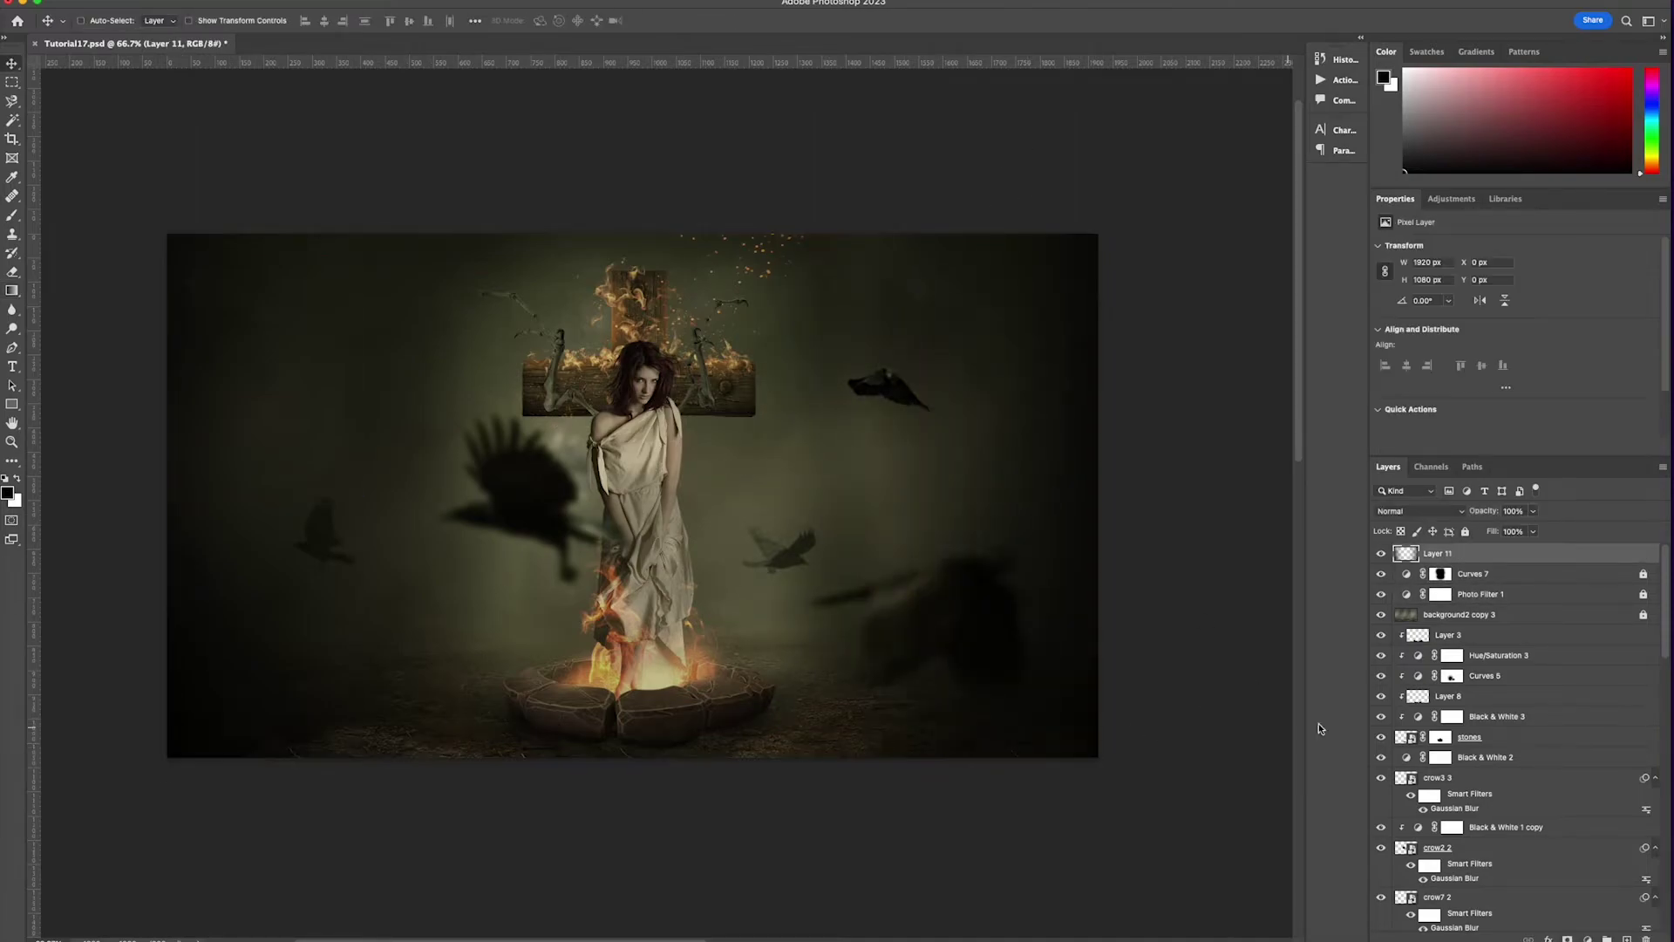
{"action": "left_click", "coordinate": [1464, 531]}
{"action": "left_click", "coordinate": [666, 697], "text": "super"}
{"action": "left_click", "coordinate": [1439, 896]}
{"action": "right_click", "coordinate": [1439, 896]}
{"action": "left_click", "coordinate": [1463, 825]}
{"action": "key", "text": "super+z"}
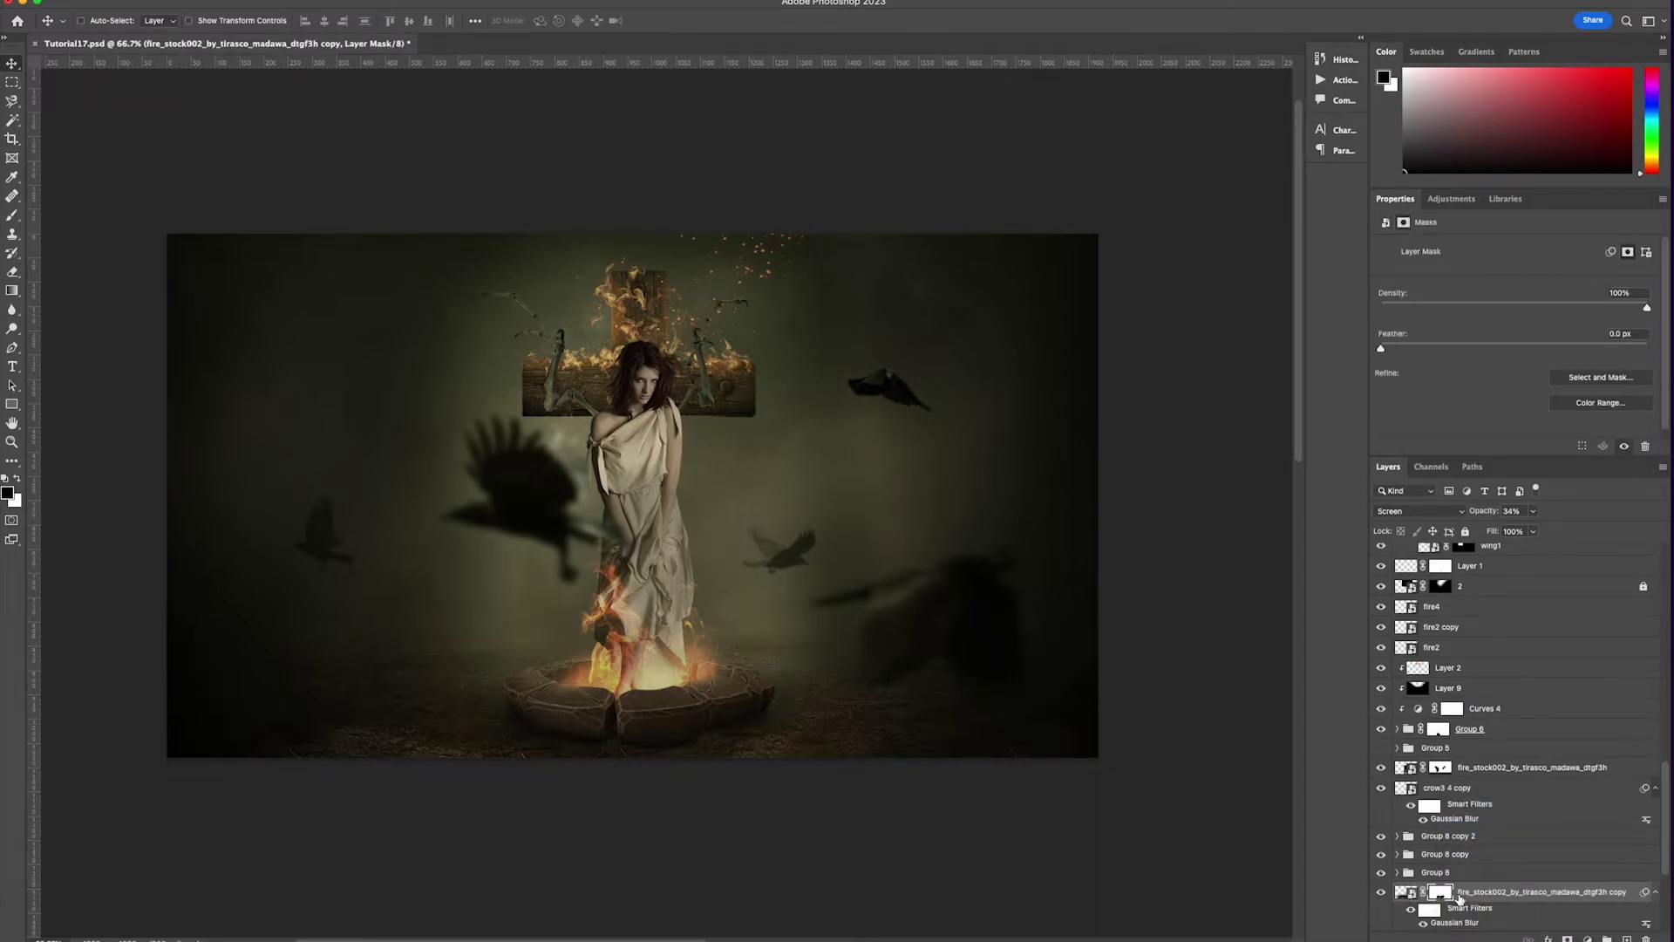
- Move the large right crow slightly down and to the right
{"action": "left_click", "coordinate": [976, 599], "text": "super"}
{"action": "left_click_drag", "start_coordinate": [976, 599], "coordinate": [1001, 623]}
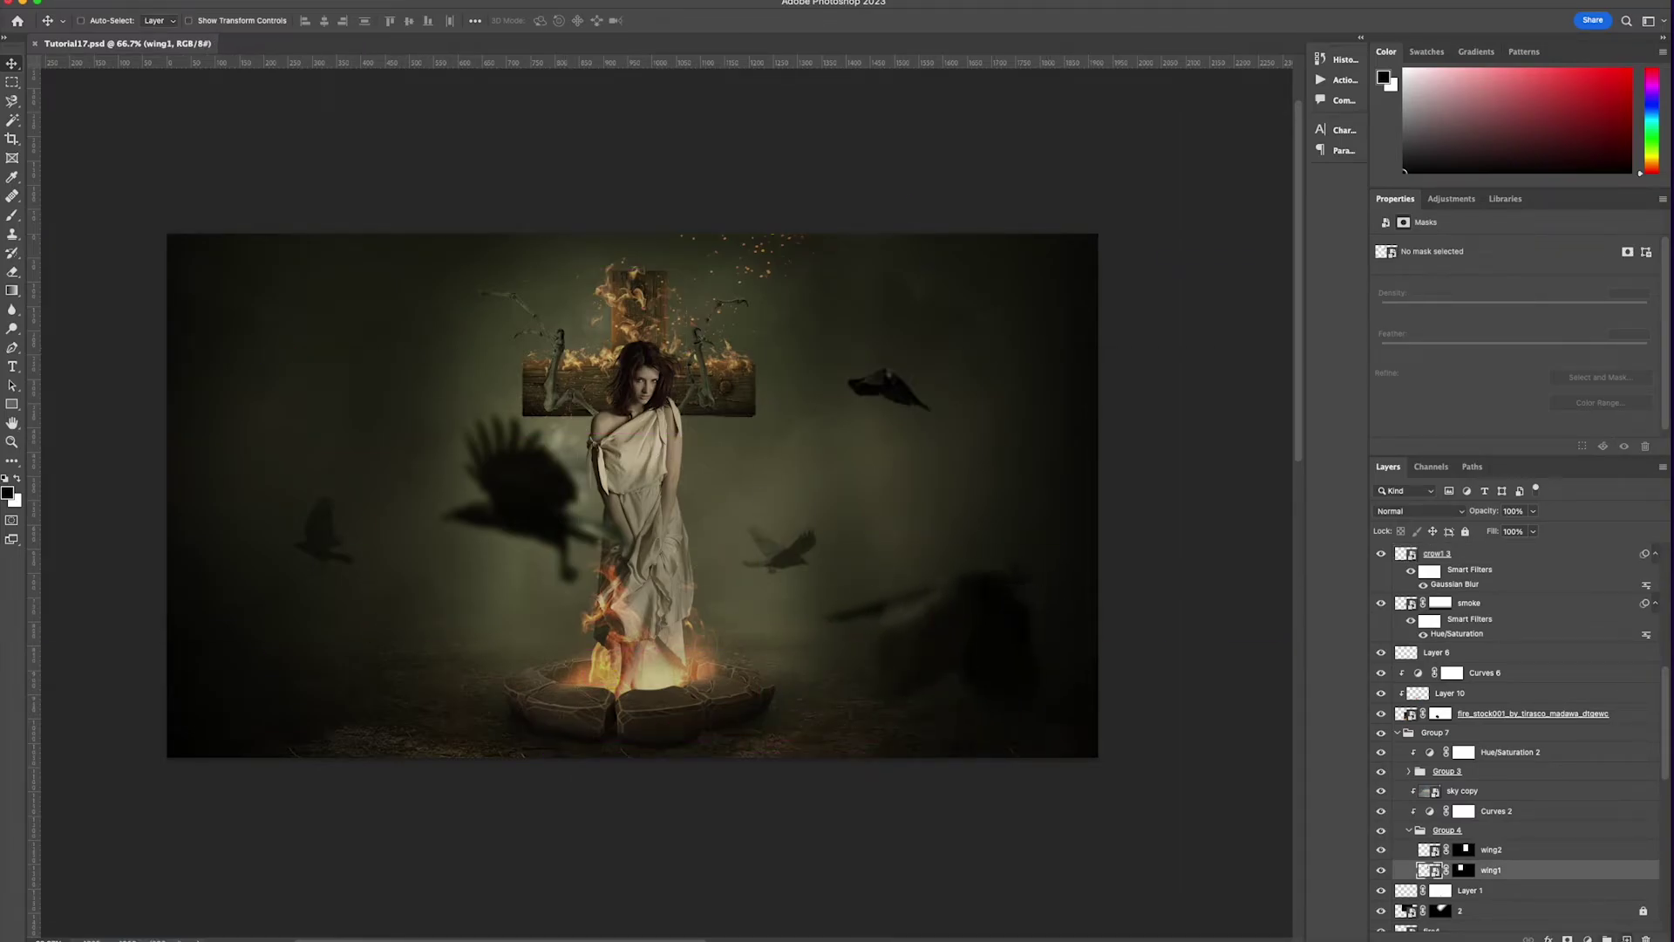
- Shade the lower part of the left bone wing with a black gradient on a new layer clipped to wing1
{"action": "left_click", "coordinate": [1627, 938]}
{"action": "right_click", "coordinate": [1610, 869]}
{"action": "left_click", "coordinate": [1610, 545]}
{"action": "key", "text": "g"}
{"action": "left_click_drag", "start_coordinate": [582, 391], "coordinate": [557, 320]}
{"action": "key", "text": "super+z"}
{"action": "left_click_drag", "start_coordinate": [571, 444], "coordinate": [571, 389]}
{"action": "key", "text": "v"}
{"action": "left_click", "coordinate": [1409, 830]}
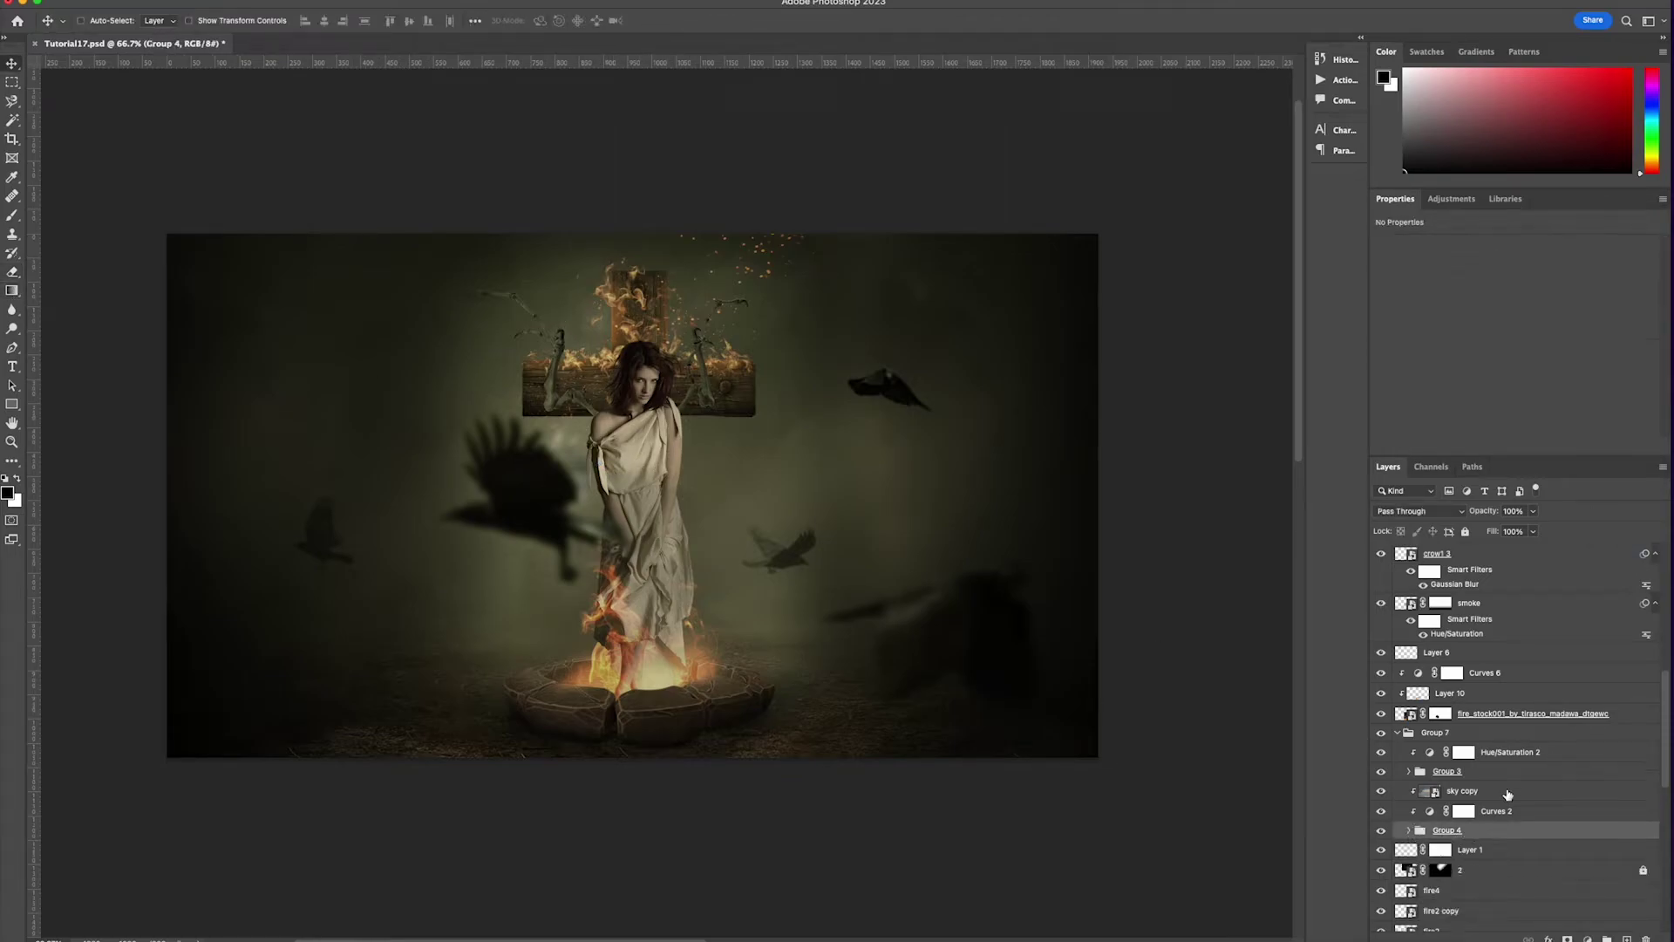
- Paint flame-coloured light sampled from the fire onto the left bone wing on a new clipped layer above sky copy
{"action": "left_click", "coordinate": [1506, 792]}
{"action": "left_click", "coordinate": [1627, 938]}
{"action": "right_click", "coordinate": [1528, 797]}
{"action": "left_click", "coordinate": [1580, 547]}
{"action": "left_click", "coordinate": [11, 217]}
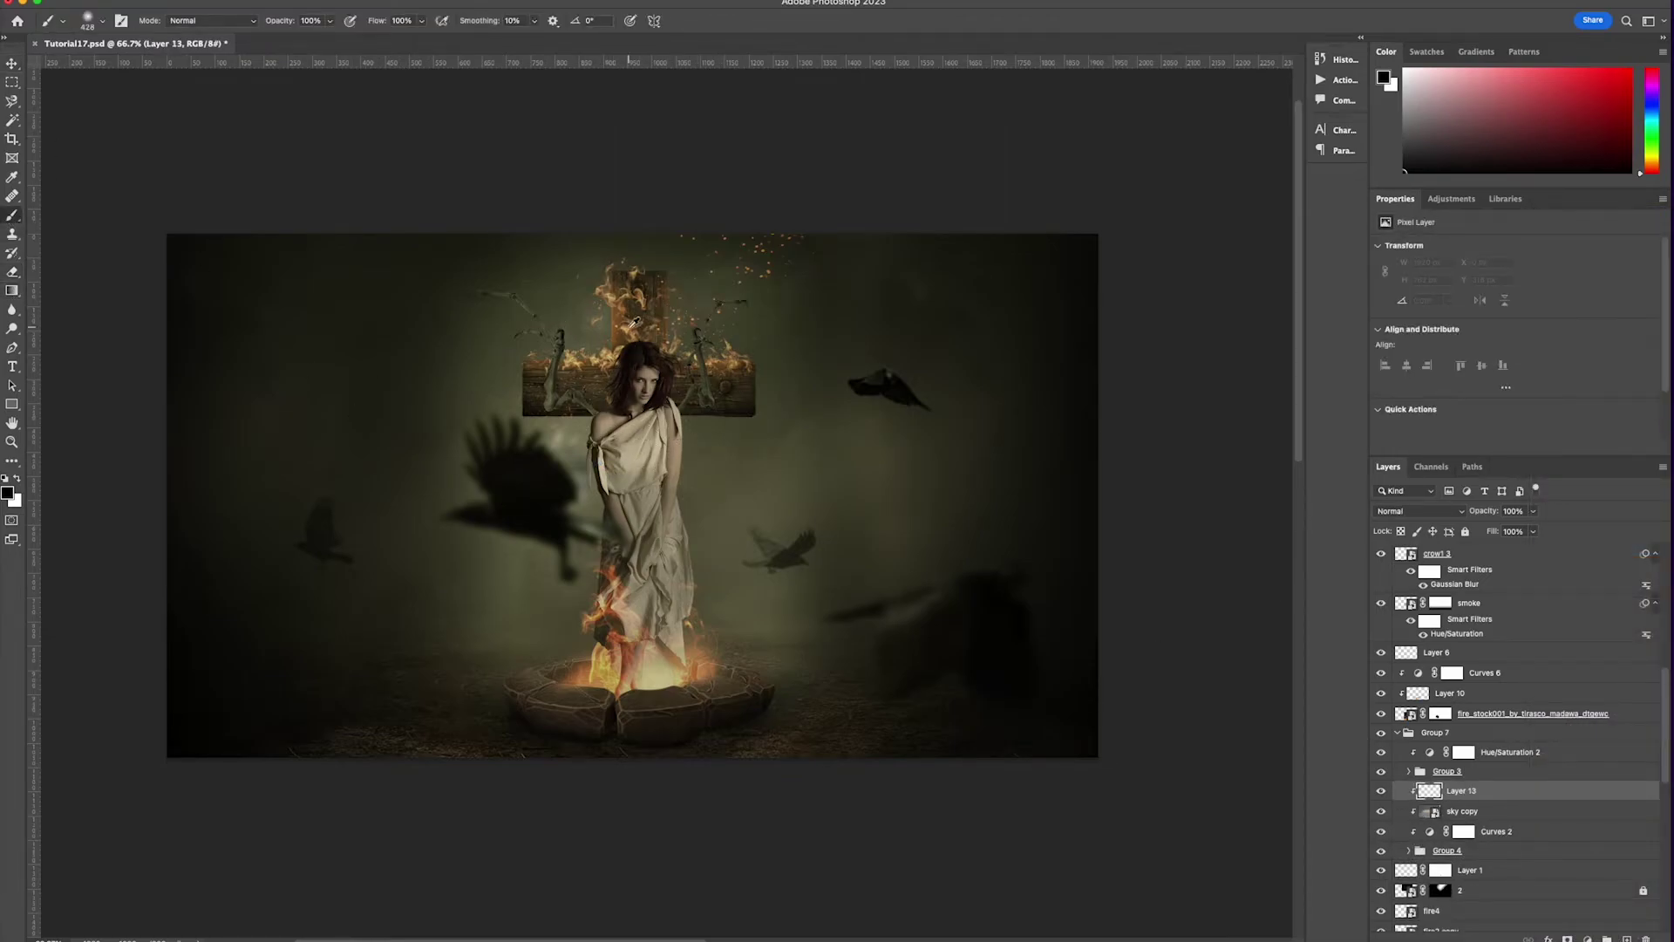
{"action": "left_click", "coordinate": [641, 324], "text": "alt"}
{"action": "left_click", "coordinate": [102, 21]}
{"action": "left_click", "coordinate": [610, 409]}
{"action": "left_click_drag", "start_coordinate": [581, 387], "coordinate": [560, 382]}
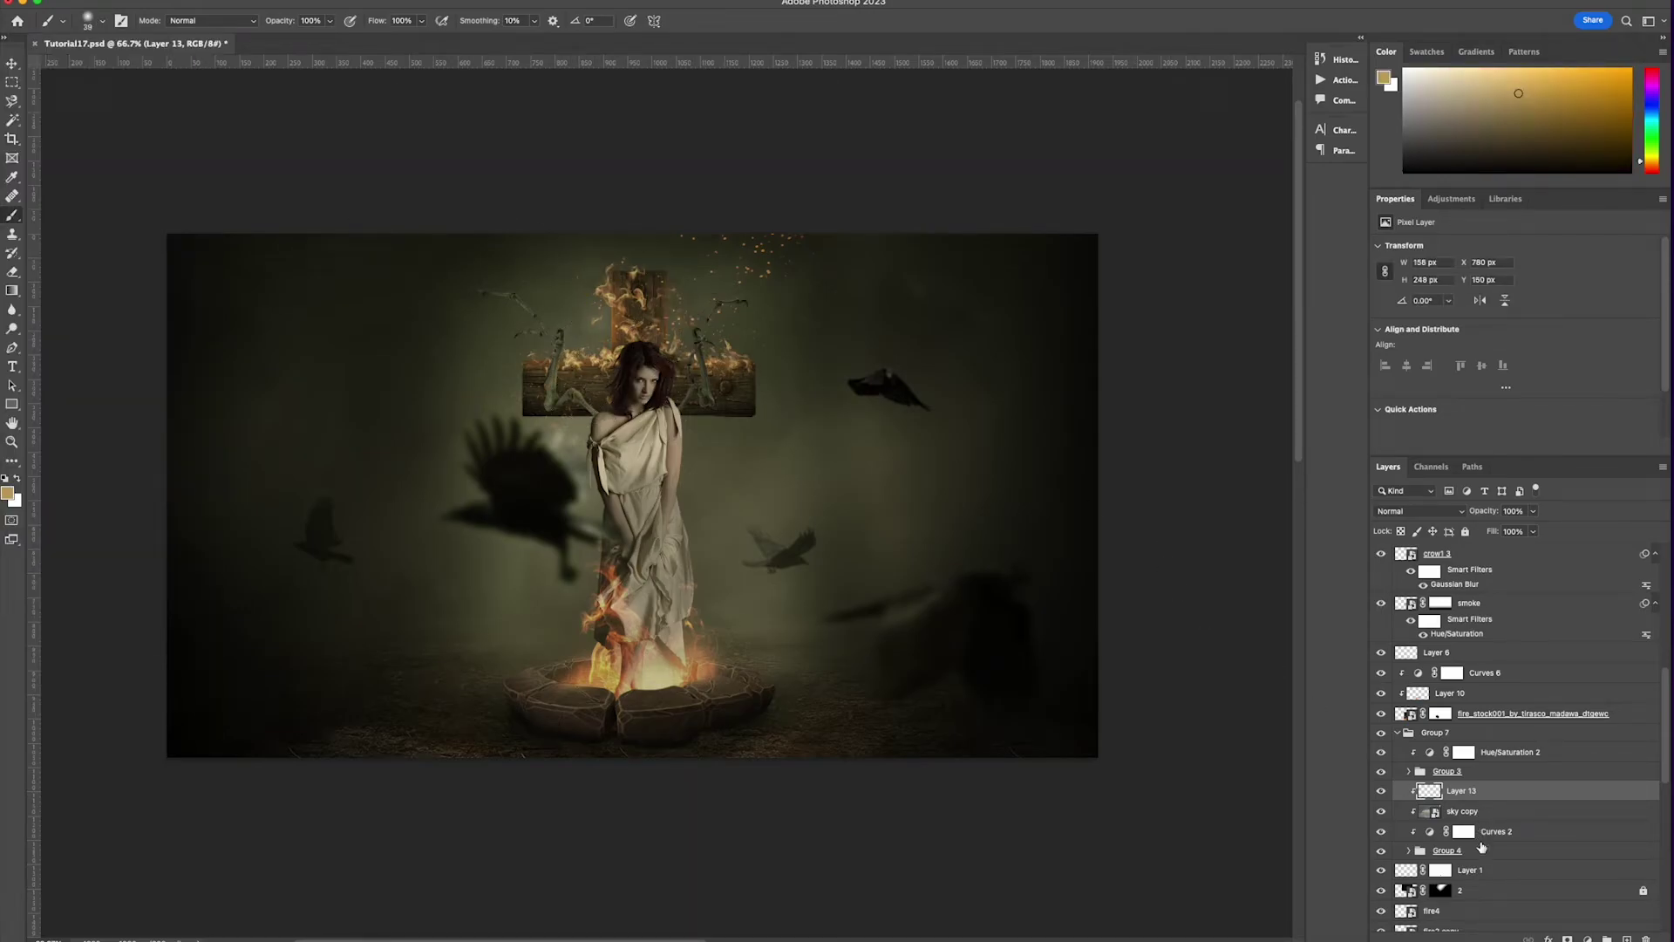
{"action": "key", "text": "v"}
- Paint the same flame-coloured light along the right bone wing on a new layer clipped to wing2
{"action": "left_click", "coordinate": [1063, 509], "text": "super"}
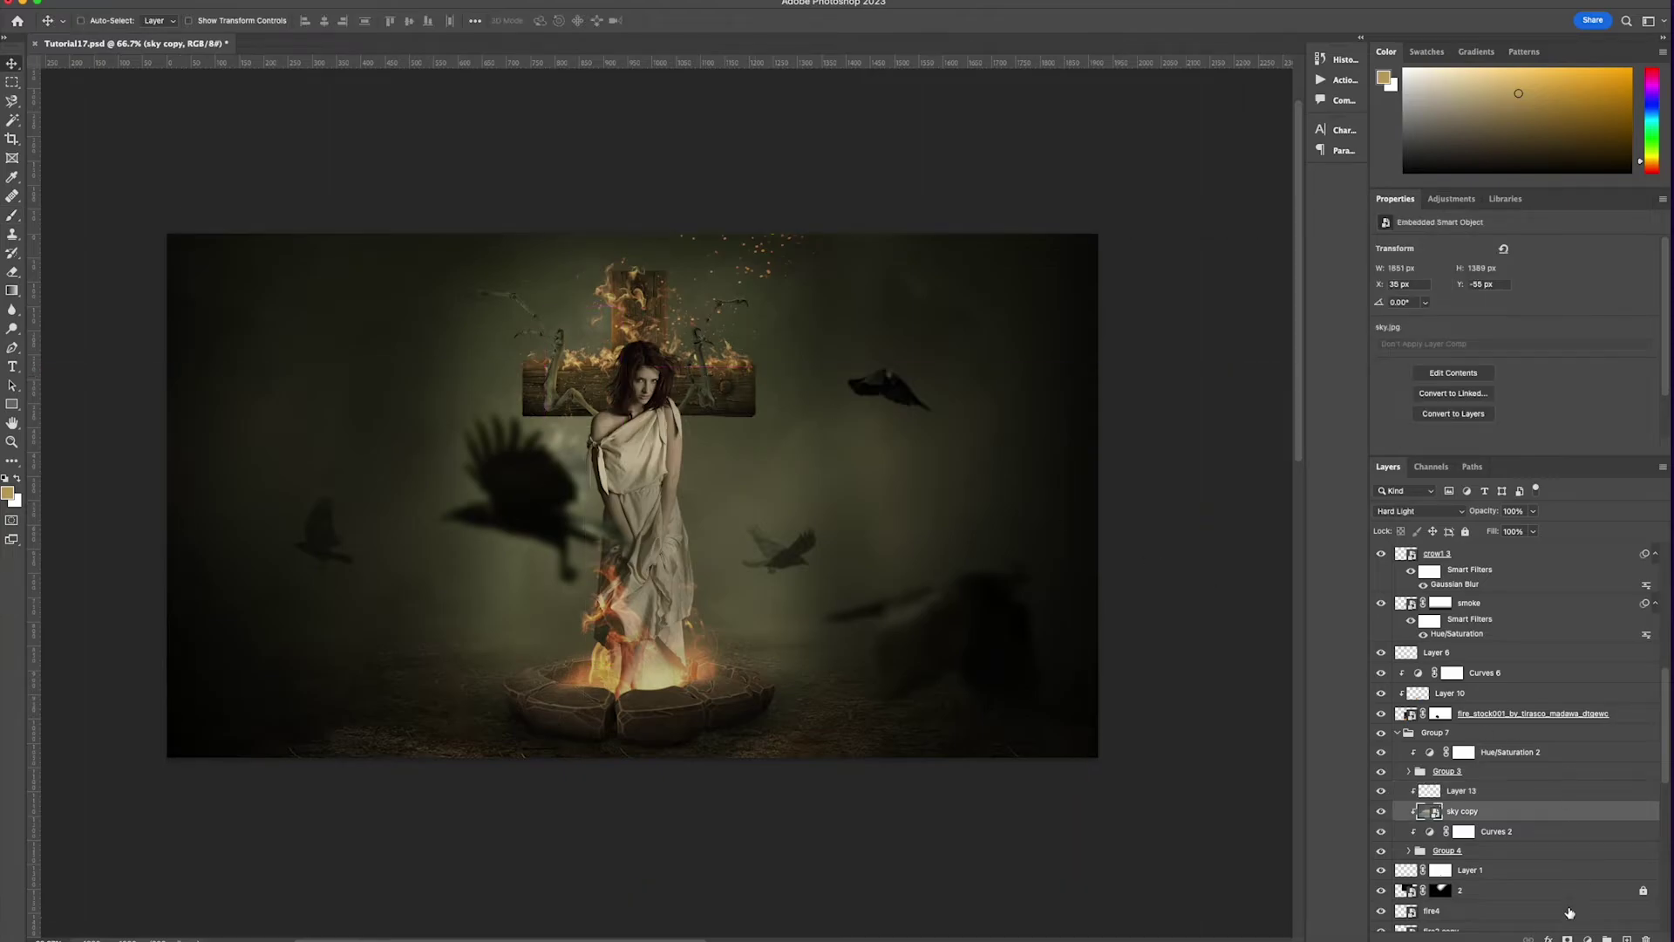
{"action": "left_click", "coordinate": [1408, 851]}
{"action": "left_click", "coordinate": [1494, 873]}
{"action": "left_click", "coordinate": [1587, 939]}
{"action": "left_click", "coordinate": [1615, 939]}
{"action": "left_click", "coordinate": [1626, 939]}
{"action": "right_click", "coordinate": [1513, 871]}
{"action": "left_click", "coordinate": [1546, 555]}
{"action": "key", "text": "b"}
{"action": "left_click_drag", "start_coordinate": [686, 378], "coordinate": [687, 350]}
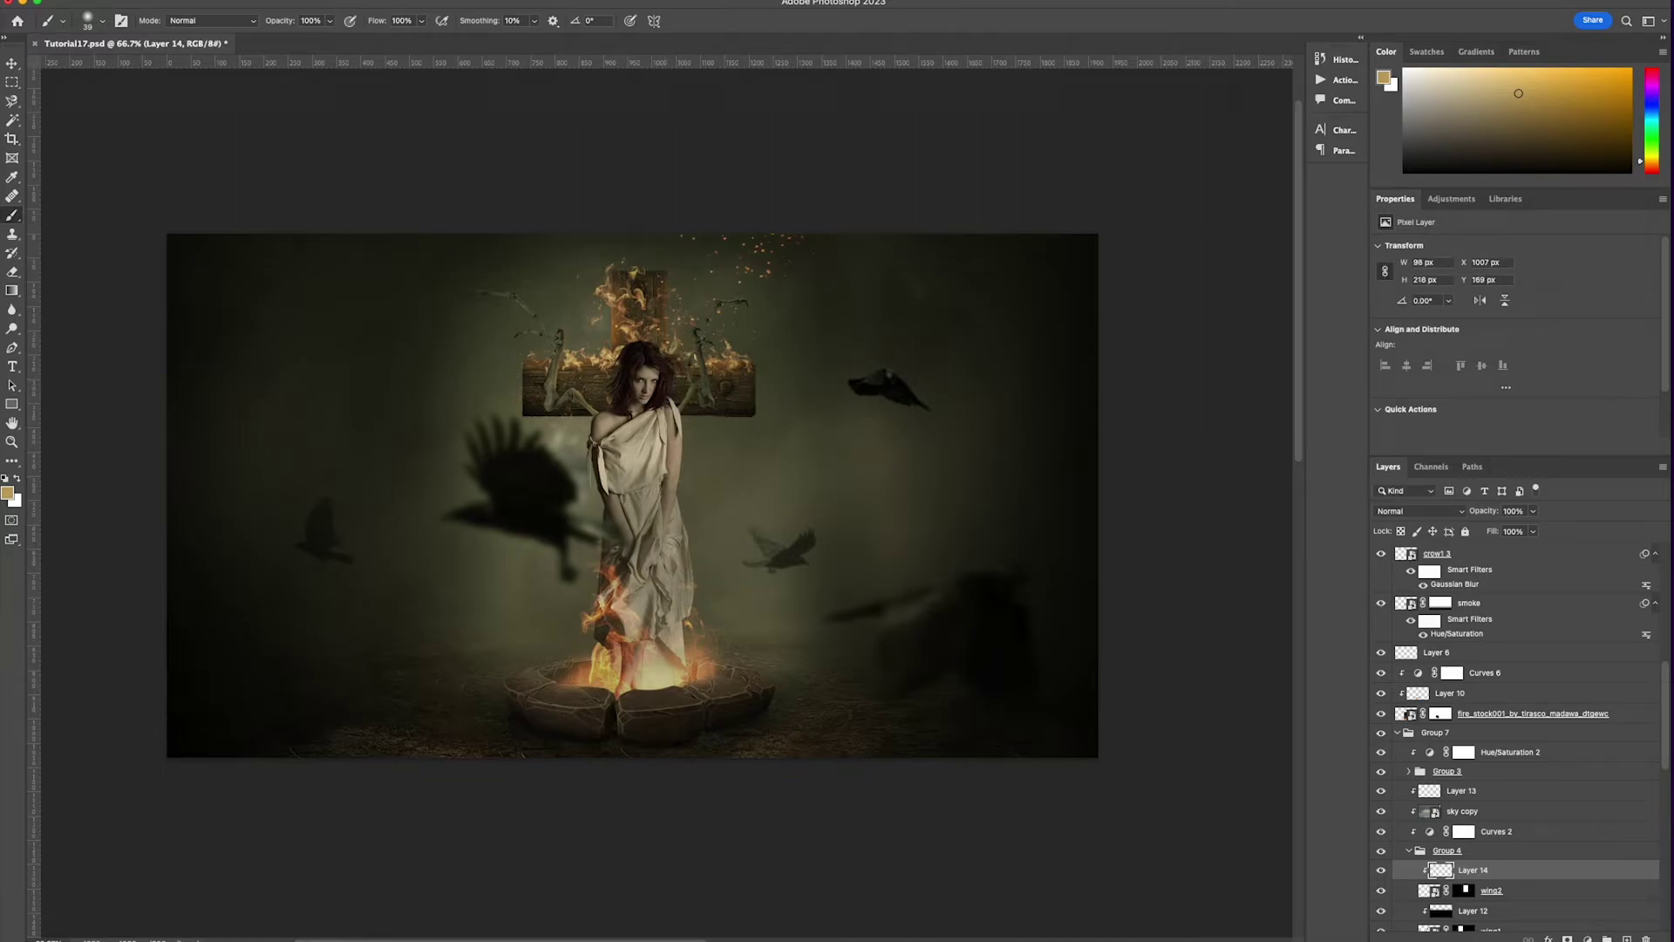
- Add another clipped highlight layer above Layer 14 for the right wing and give it a layer mask
{"action": "left_click", "coordinate": [1626, 940]}
{"action": "right_click", "coordinate": [1524, 872]}
{"action": "left_click", "coordinate": [1561, 550]}
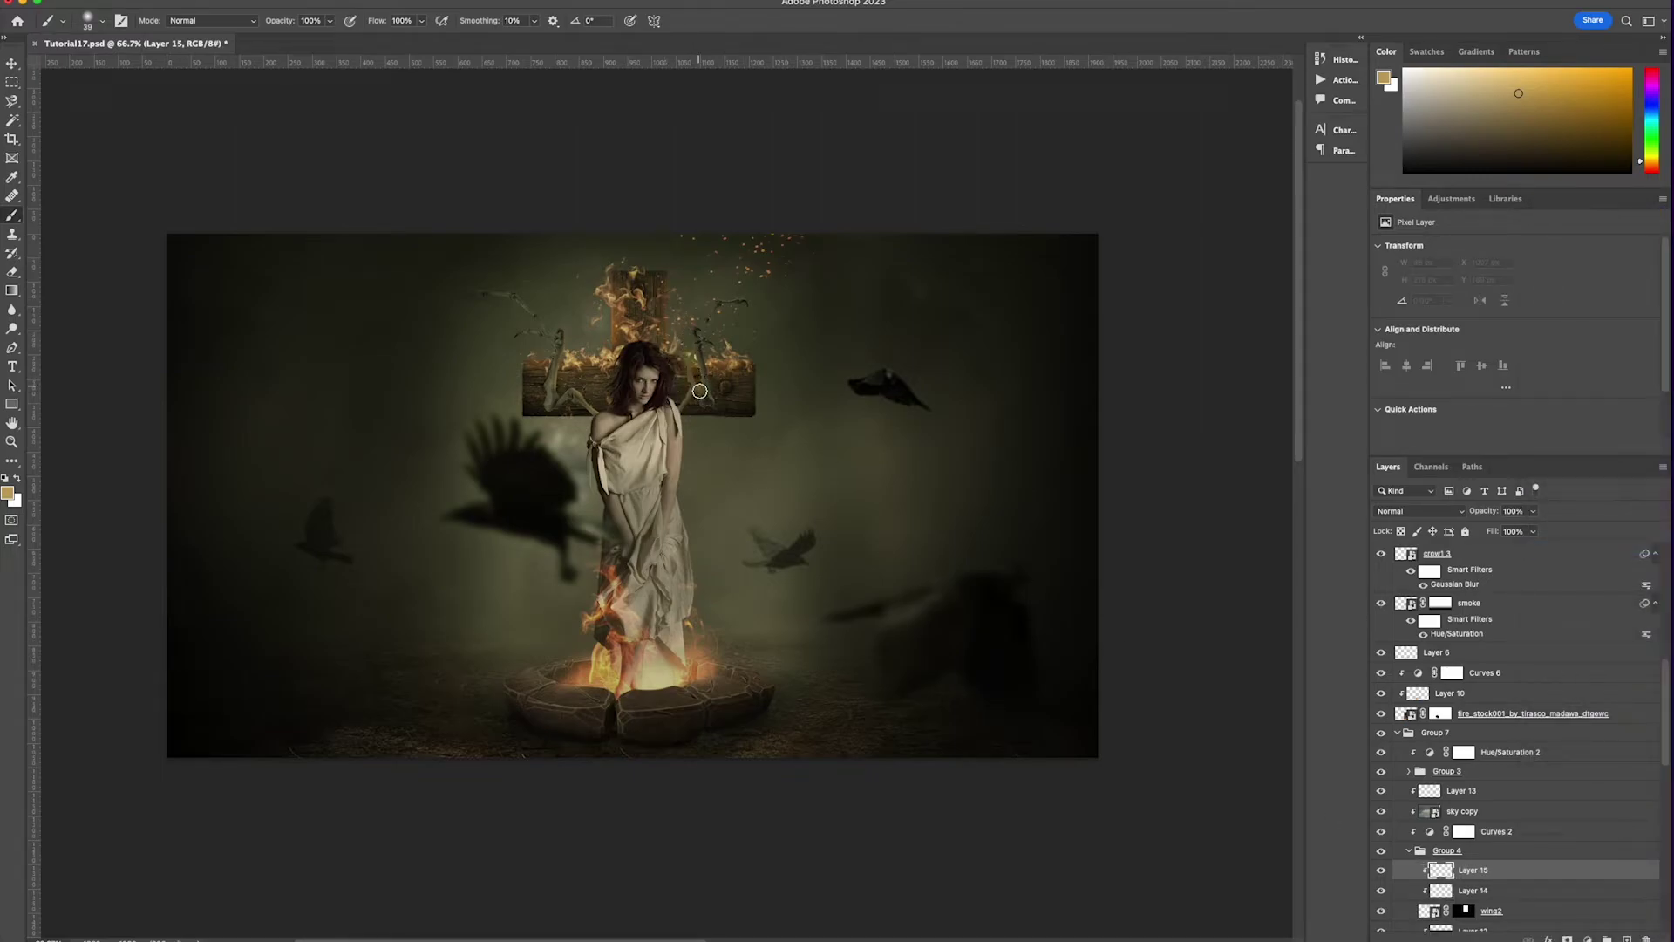
{"action": "left_click", "coordinate": [1568, 939]}
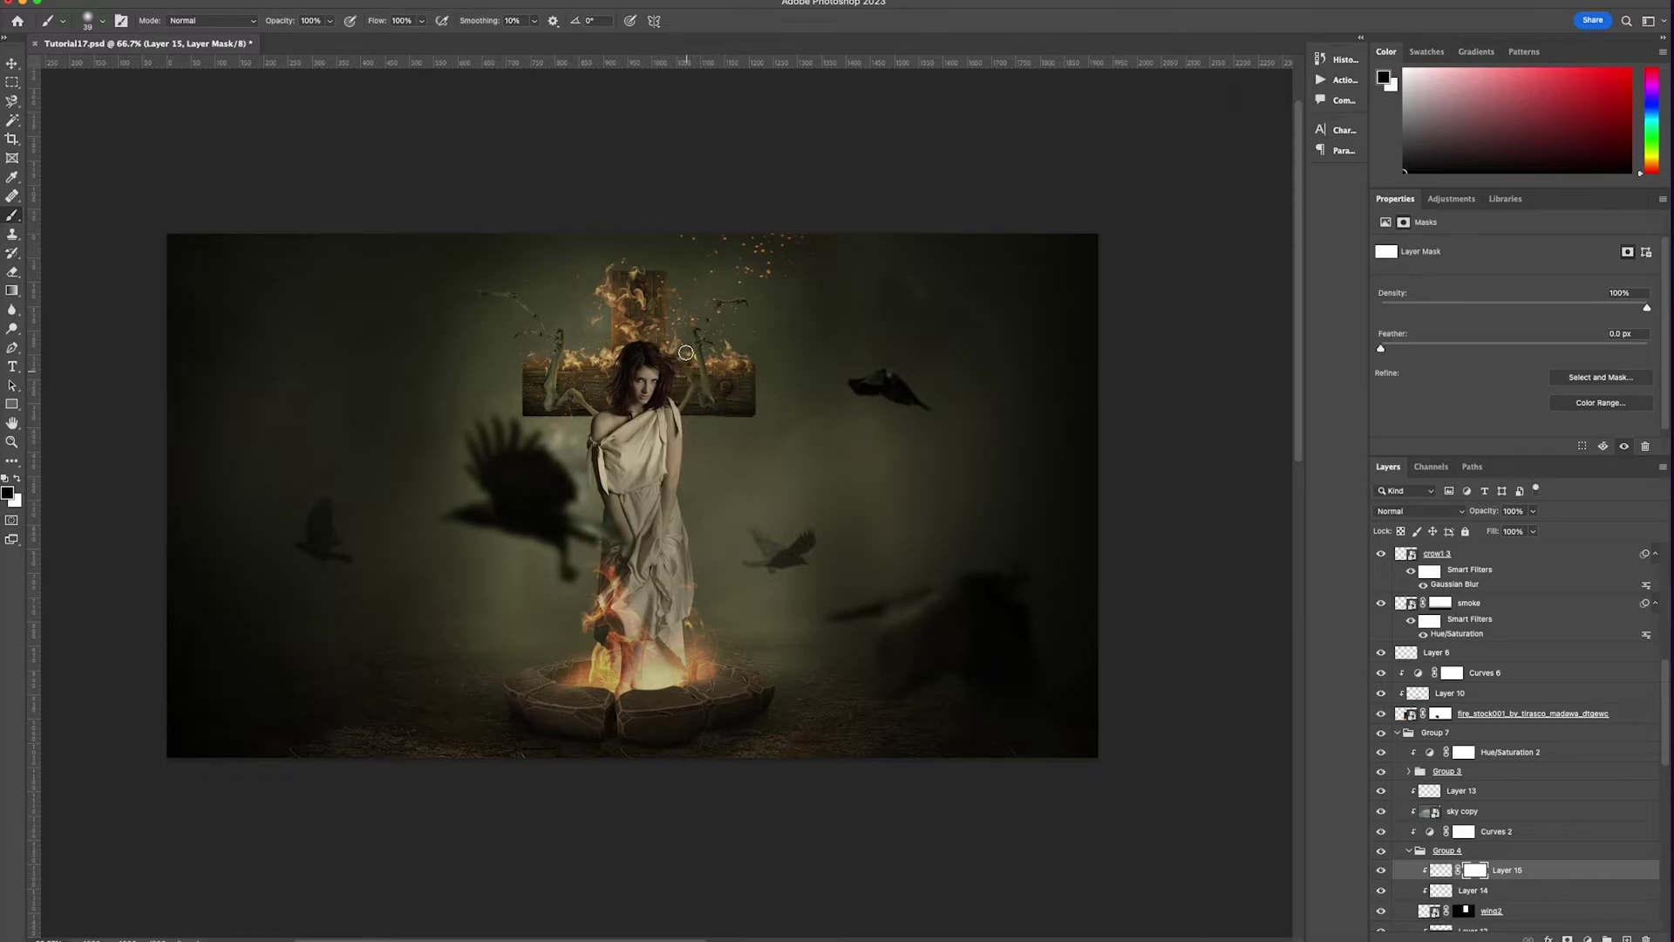
{"action": "key", "text": "v"}
- Delete the sky copy layer over the wings and darken the Curves 2 adjustment's midtones
{"action": "left_click", "coordinate": [1382, 812]}
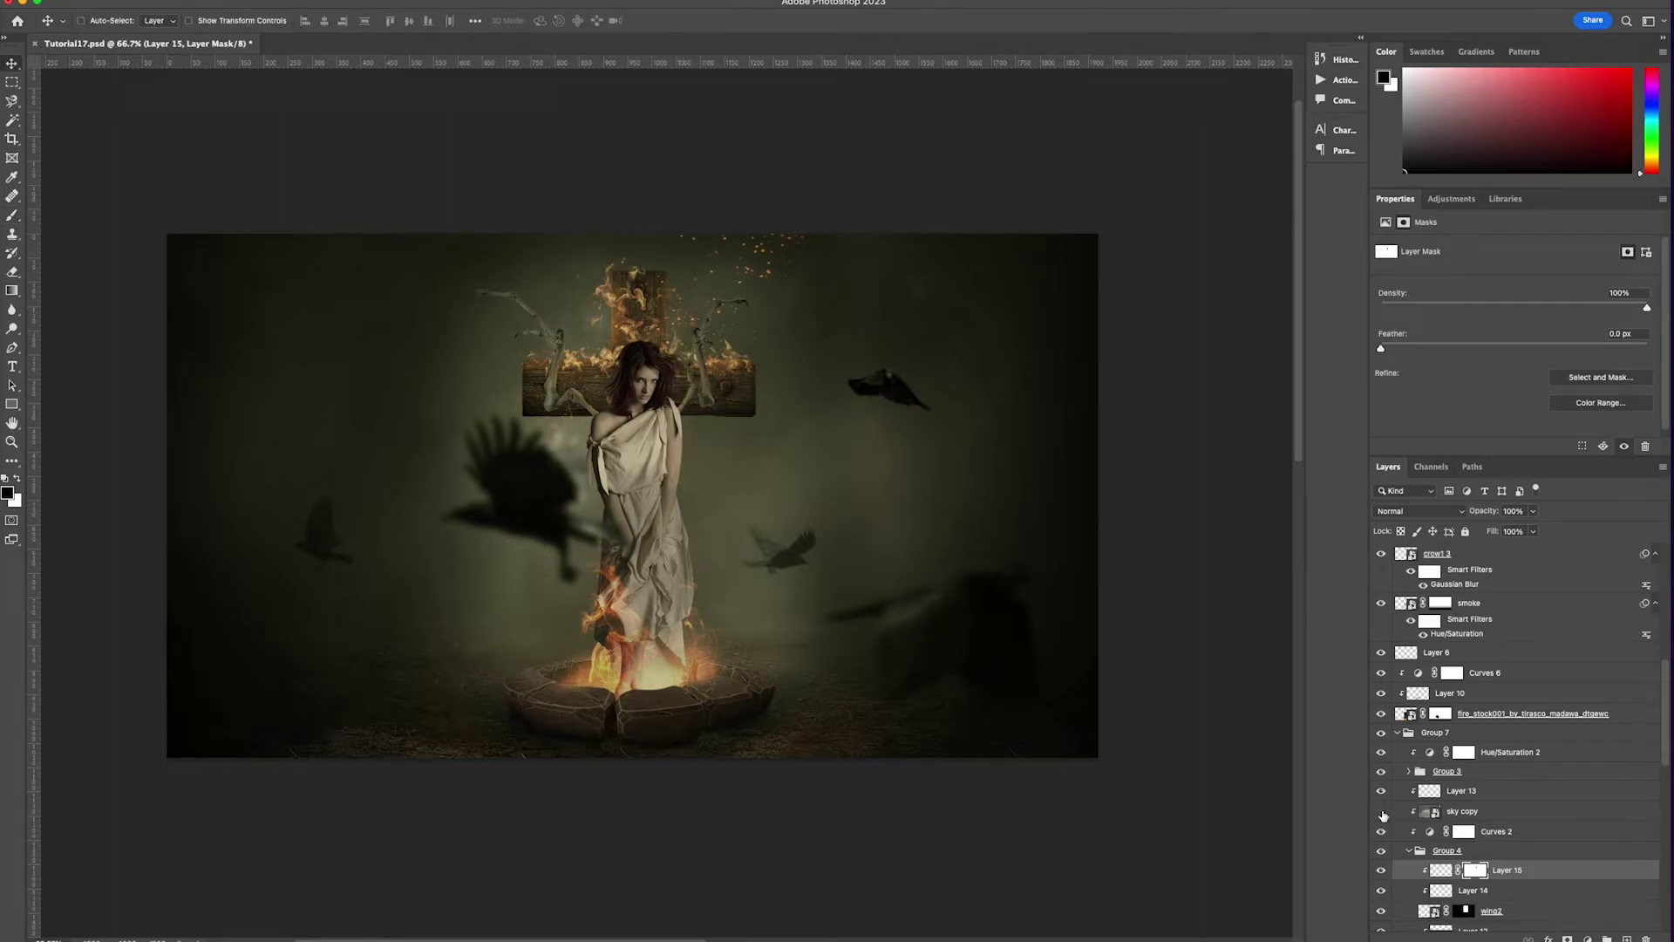
{"action": "left_click", "coordinate": [1430, 813]}
{"action": "key", "text": "Delete"}
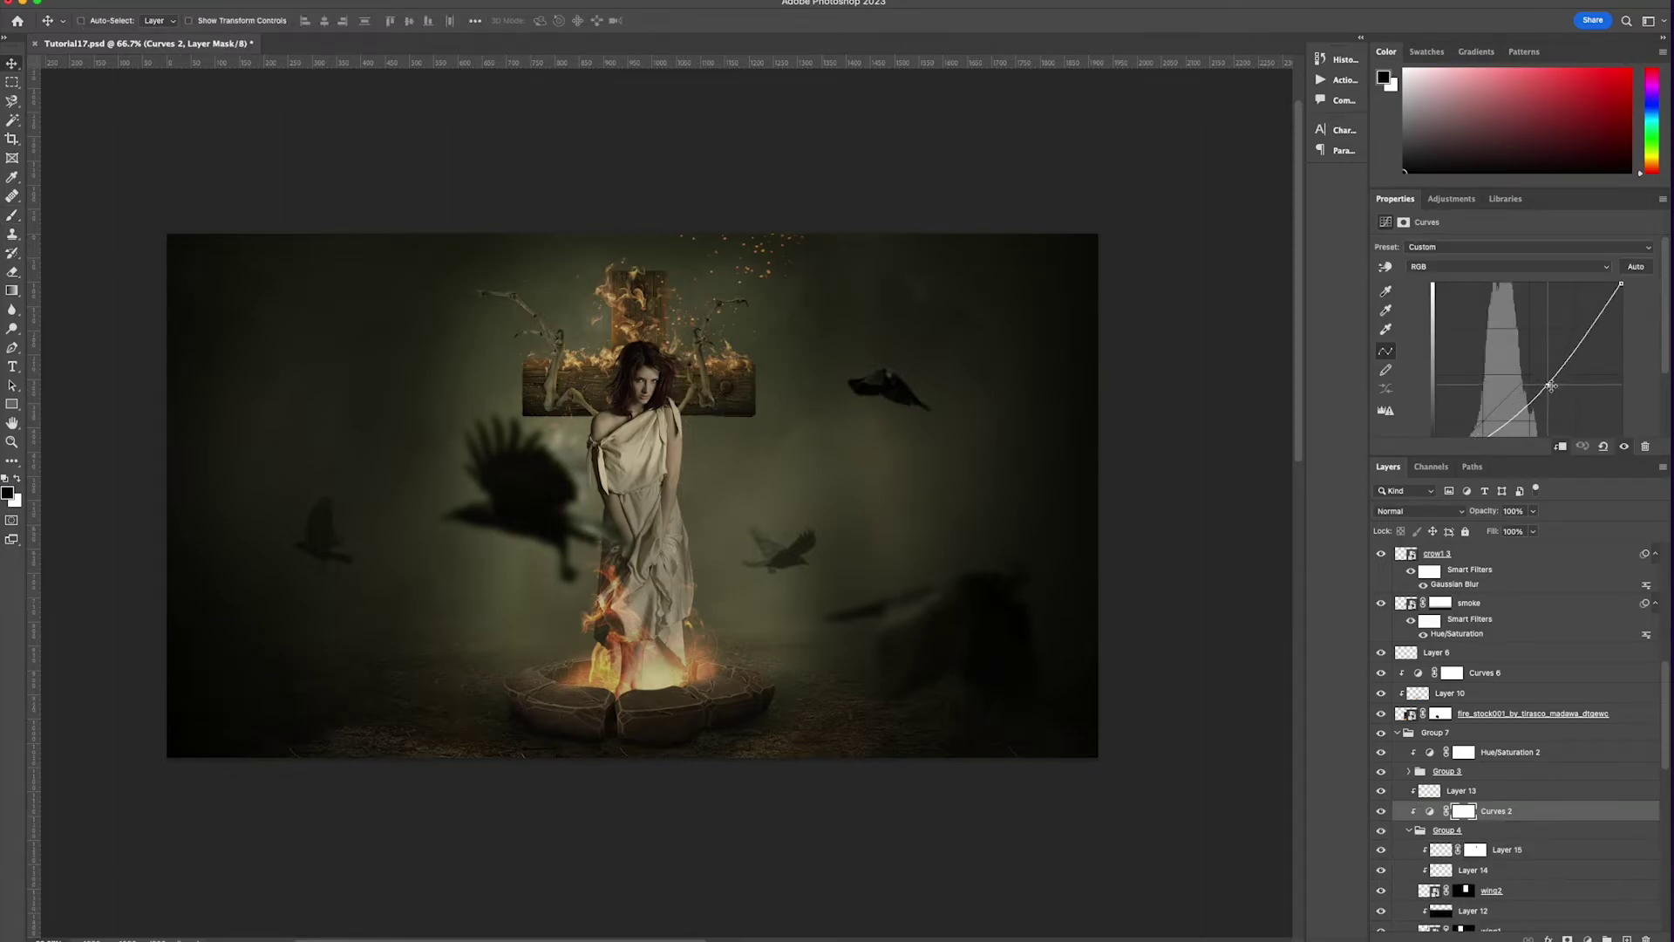
{"action": "left_click", "coordinate": [1551, 386]}
- Select the wing1 layer in Group 4 and save the document
{"action": "left_click", "coordinate": [1499, 845]}
{"action": "left_click", "coordinate": [1483, 870], "text": "shift"}
{"action": "left_click", "coordinate": [1532, 511]}
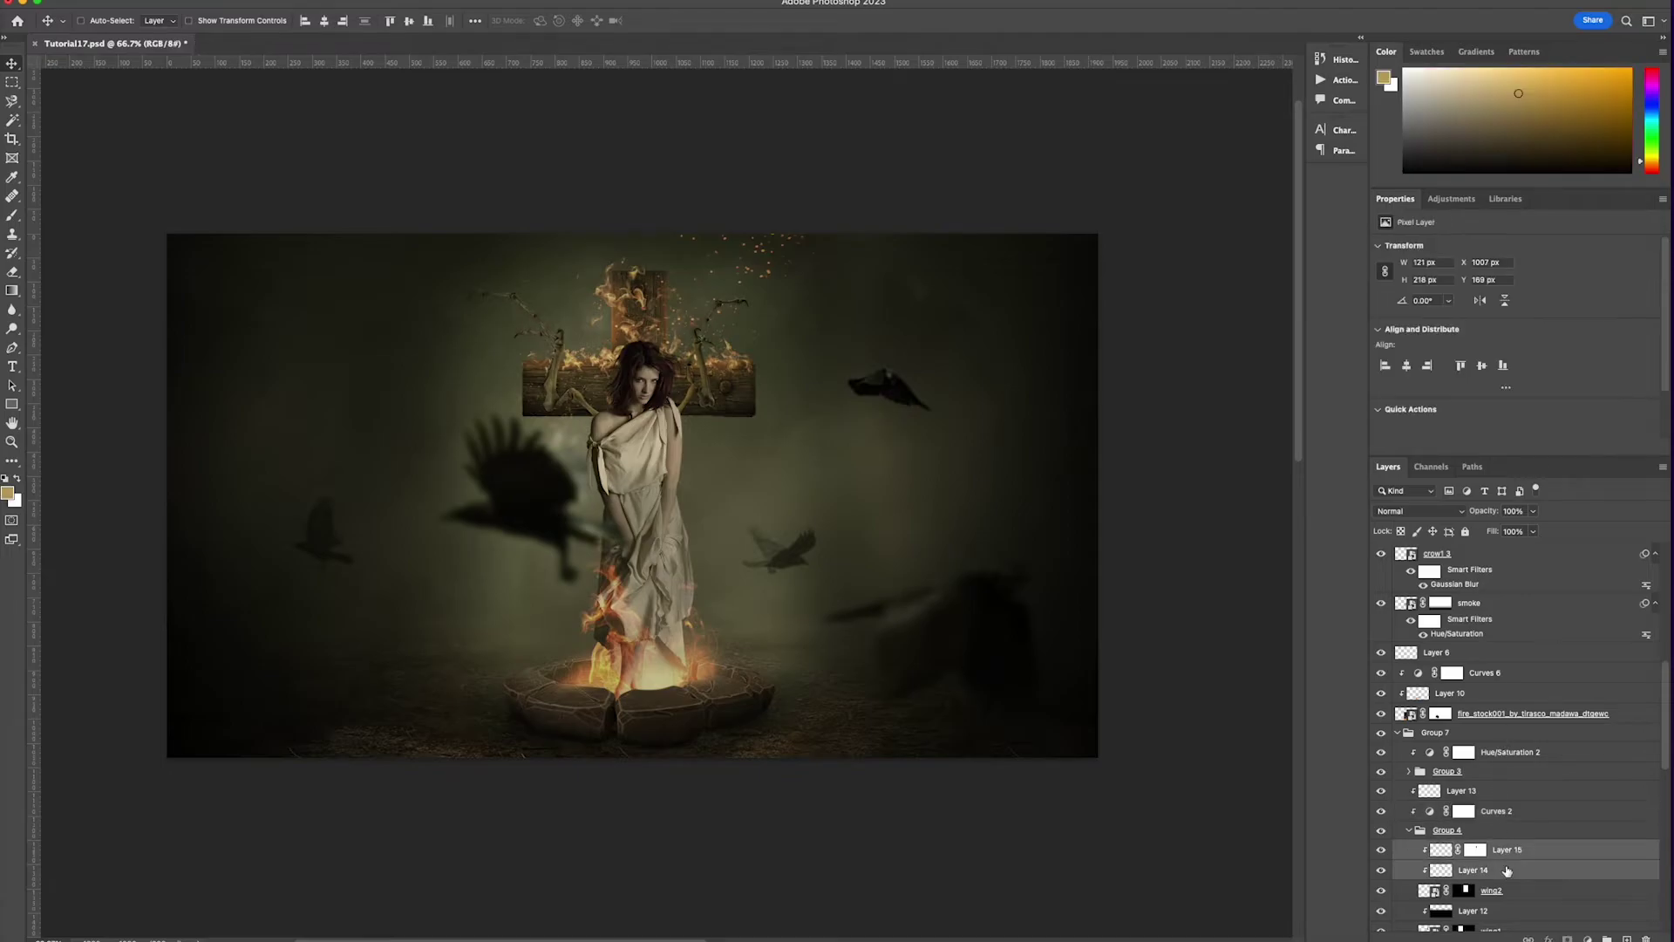
{"action": "scroll", "coordinate": [1500, 697], "scroll_direction": "down", "scroll_amount": 3}
{"action": "left_click", "coordinate": [1482, 856]}
{"action": "key", "text": "alt+bracketleft"}
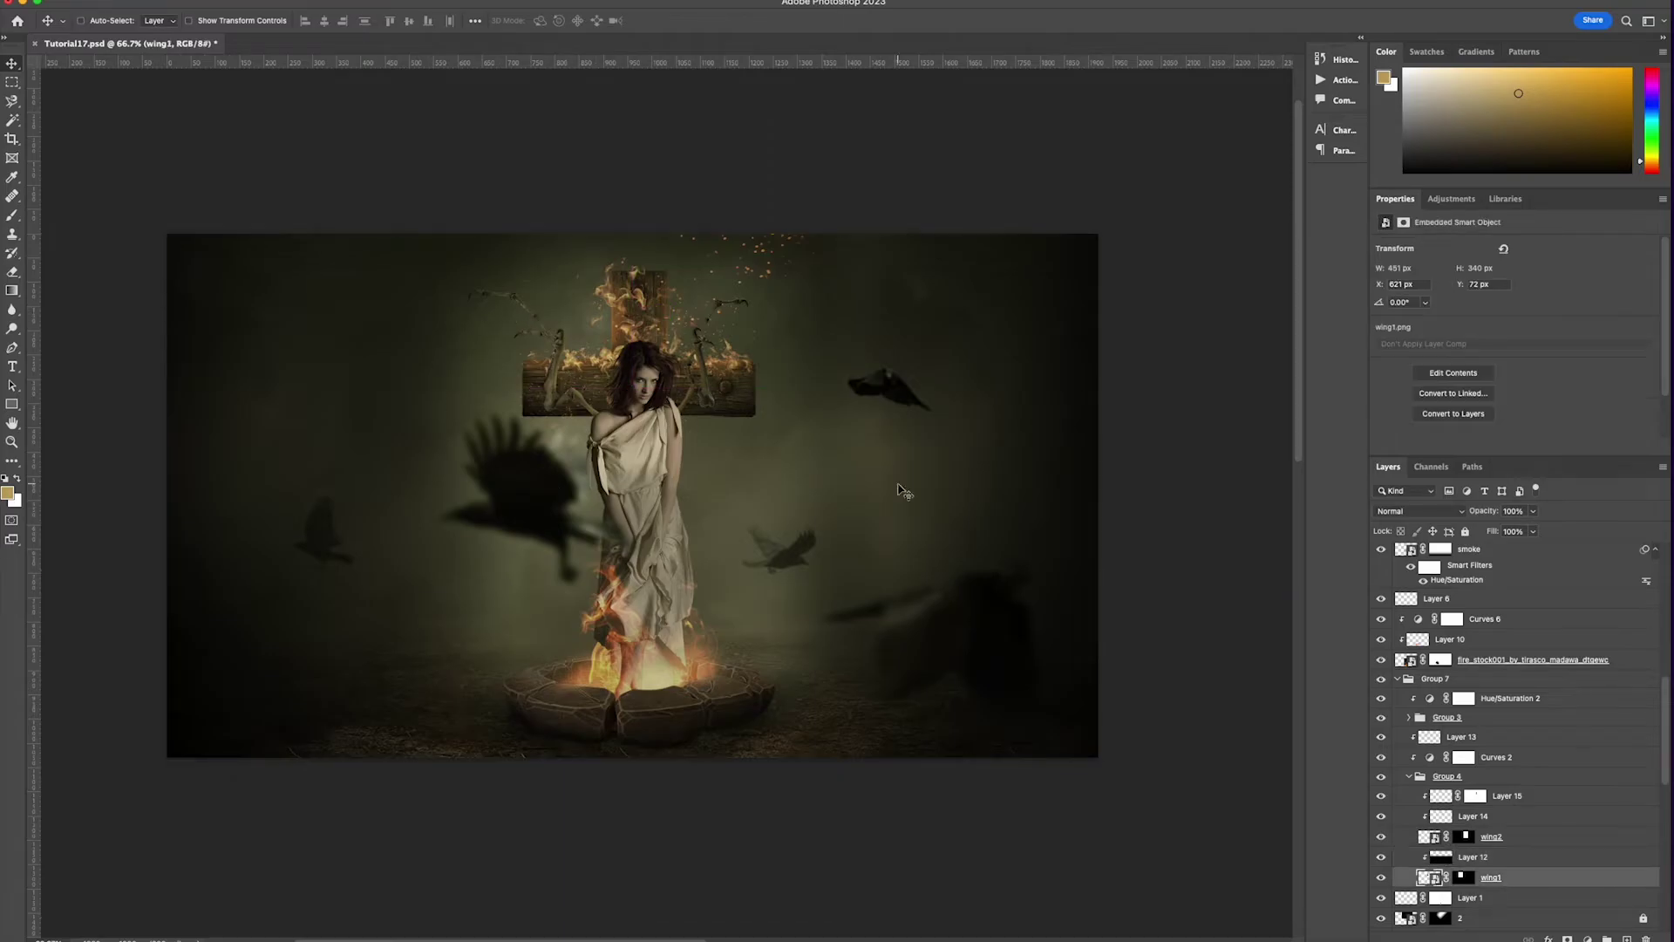
{"action": "key", "text": "super+s"}
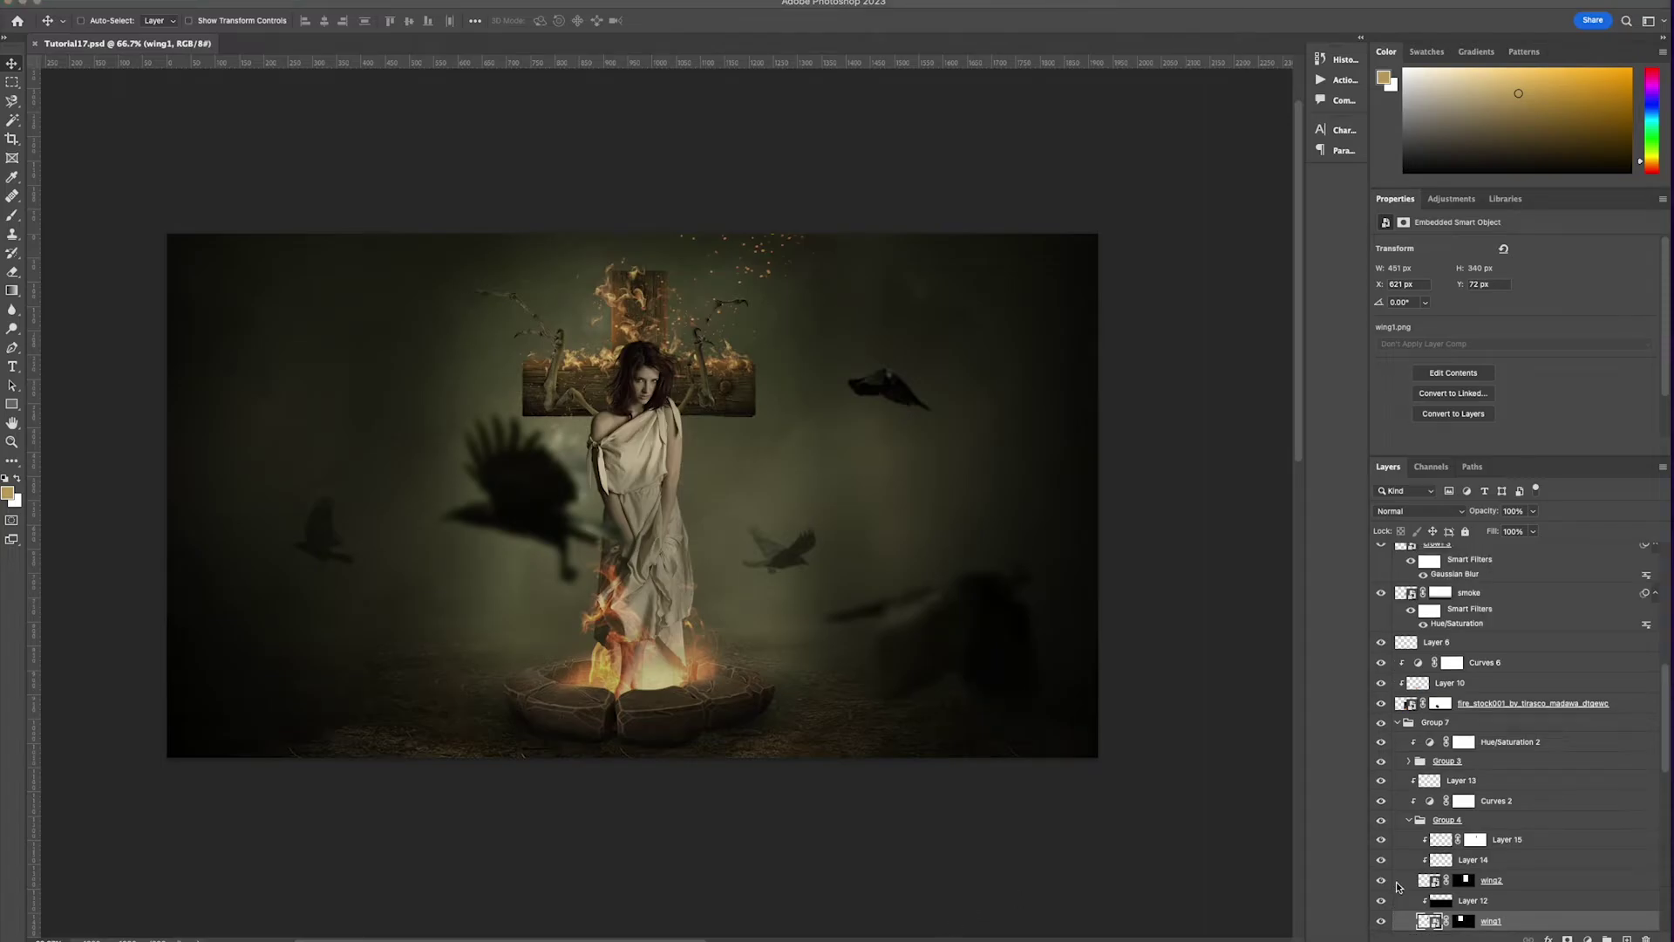
- Place the hood1 and hood2 figures above background2 copy 2, scaled down and positioned left of the burning cross
{"action": "scroll", "coordinate": [1583, 873], "scroll_direction": "down", "scroll_amount": 10}
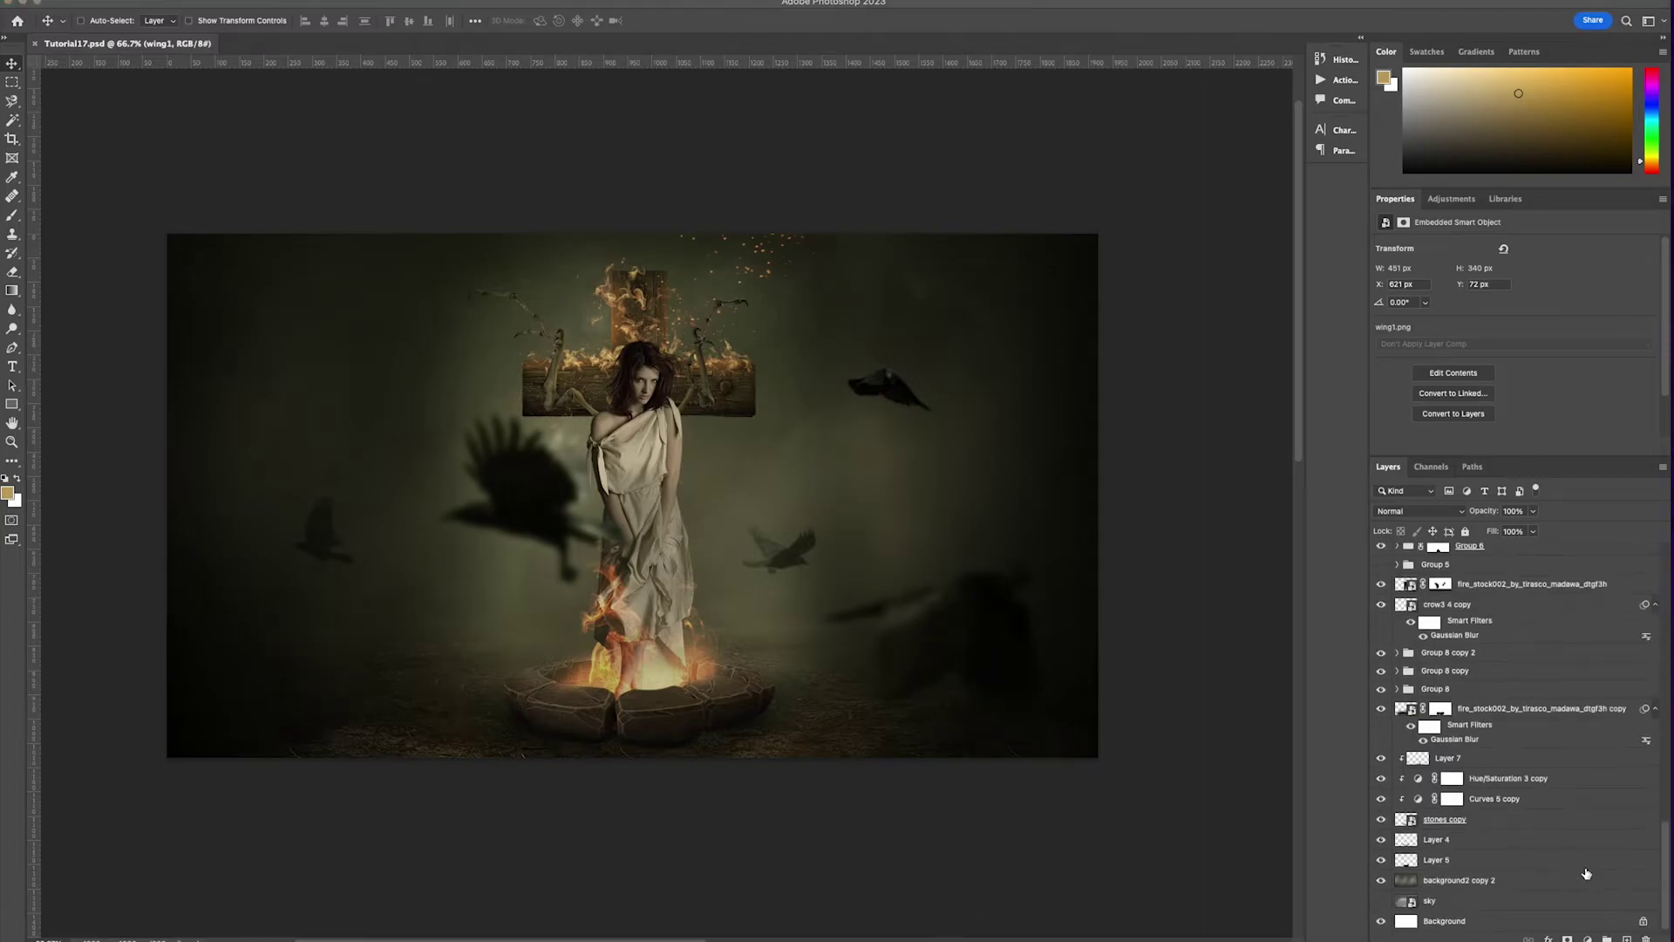
{"action": "left_click", "coordinate": [1517, 869]}
{"action": "left_click", "coordinate": [1497, 879]}
{"action": "left_click_drag", "start_coordinate": [894, 495], "coordinate": [663, 497]}
{"action": "left_click_drag", "start_coordinate": [625, 506], "coordinate": [478, 521]}
{"action": "key", "text": "Return"}
{"action": "left_click_drag", "start_coordinate": [439, 525], "coordinate": [459, 515]}
{"action": "key", "text": "Escape"}
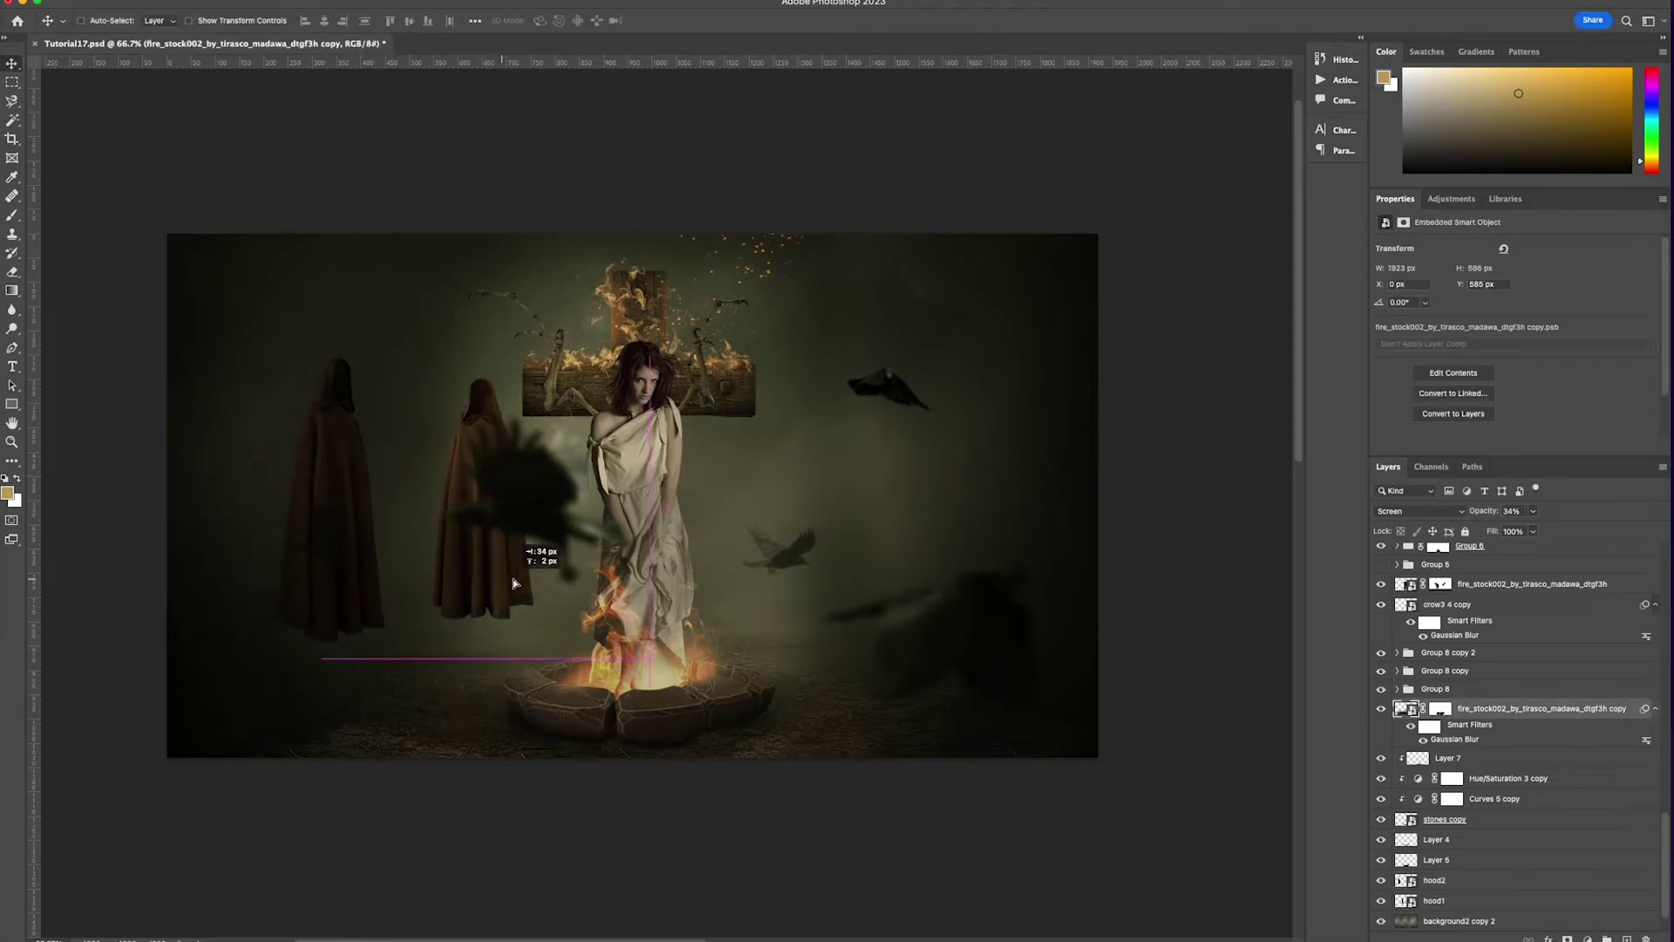
{"action": "left_click_drag", "start_coordinate": [722, 651], "coordinate": [772, 651]}
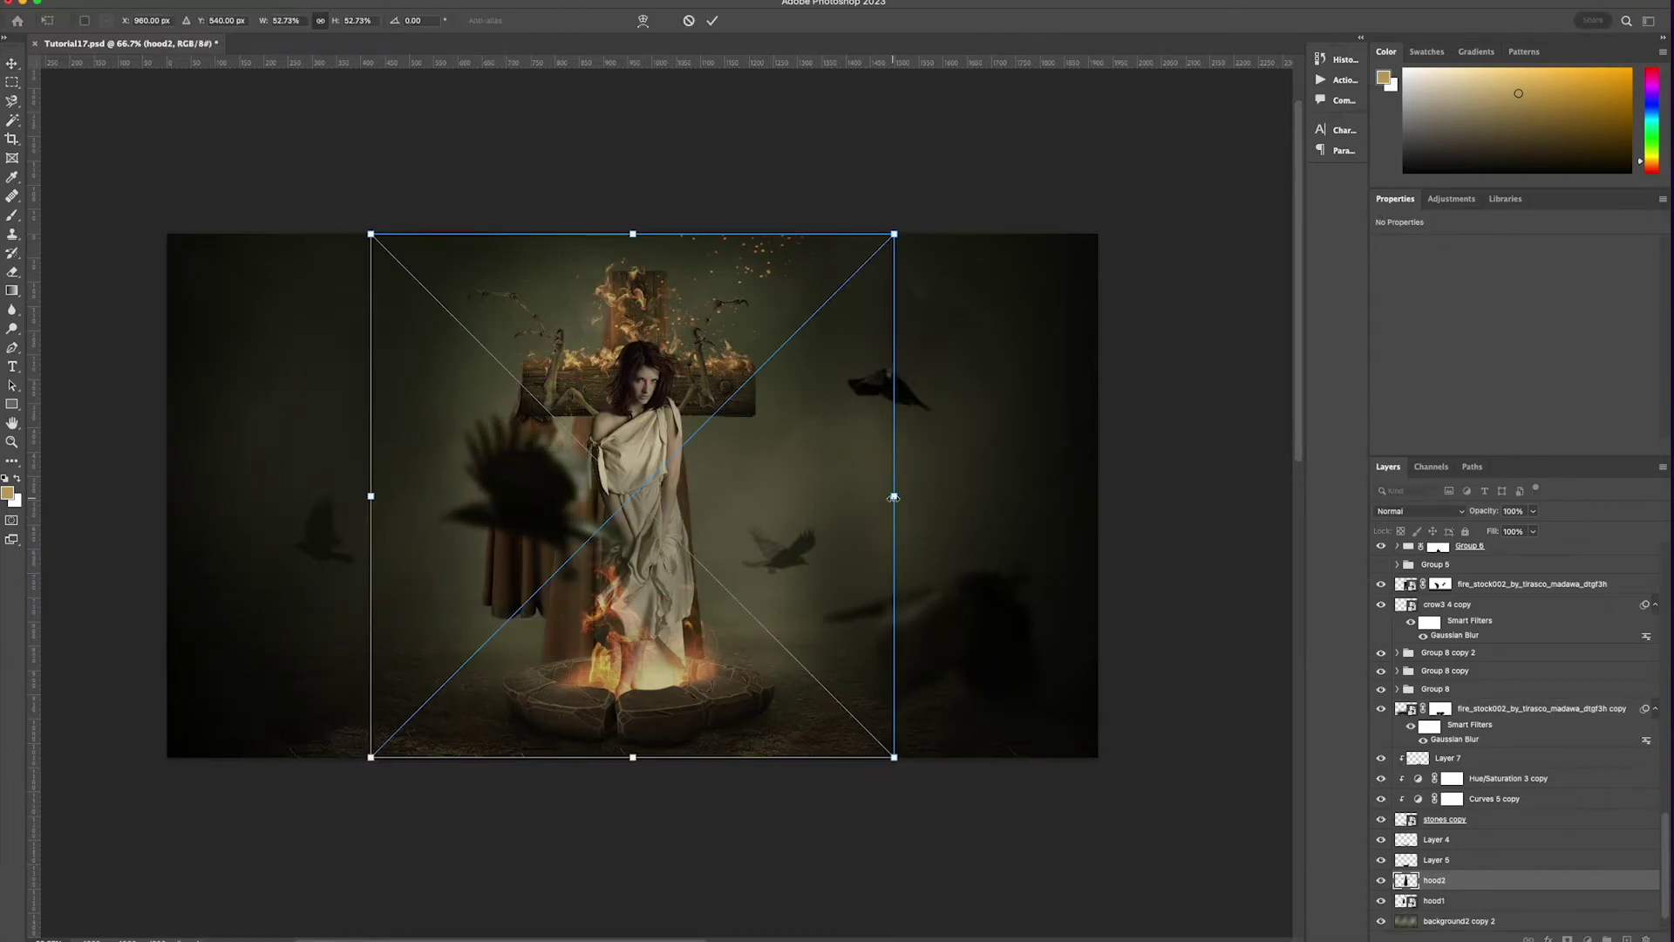
- Place hood2 again at about 222 px wide, outward of hood1, and move the hood1 figure slightly down
{"action": "left_click_drag", "start_coordinate": [894, 496], "coordinate": [493, 539]}
{"action": "left_click", "coordinate": [1479, 904]}
{"action": "left_click_drag", "start_coordinate": [557, 585], "coordinate": [556, 602]}
{"action": "left_click", "coordinate": [1477, 879]}
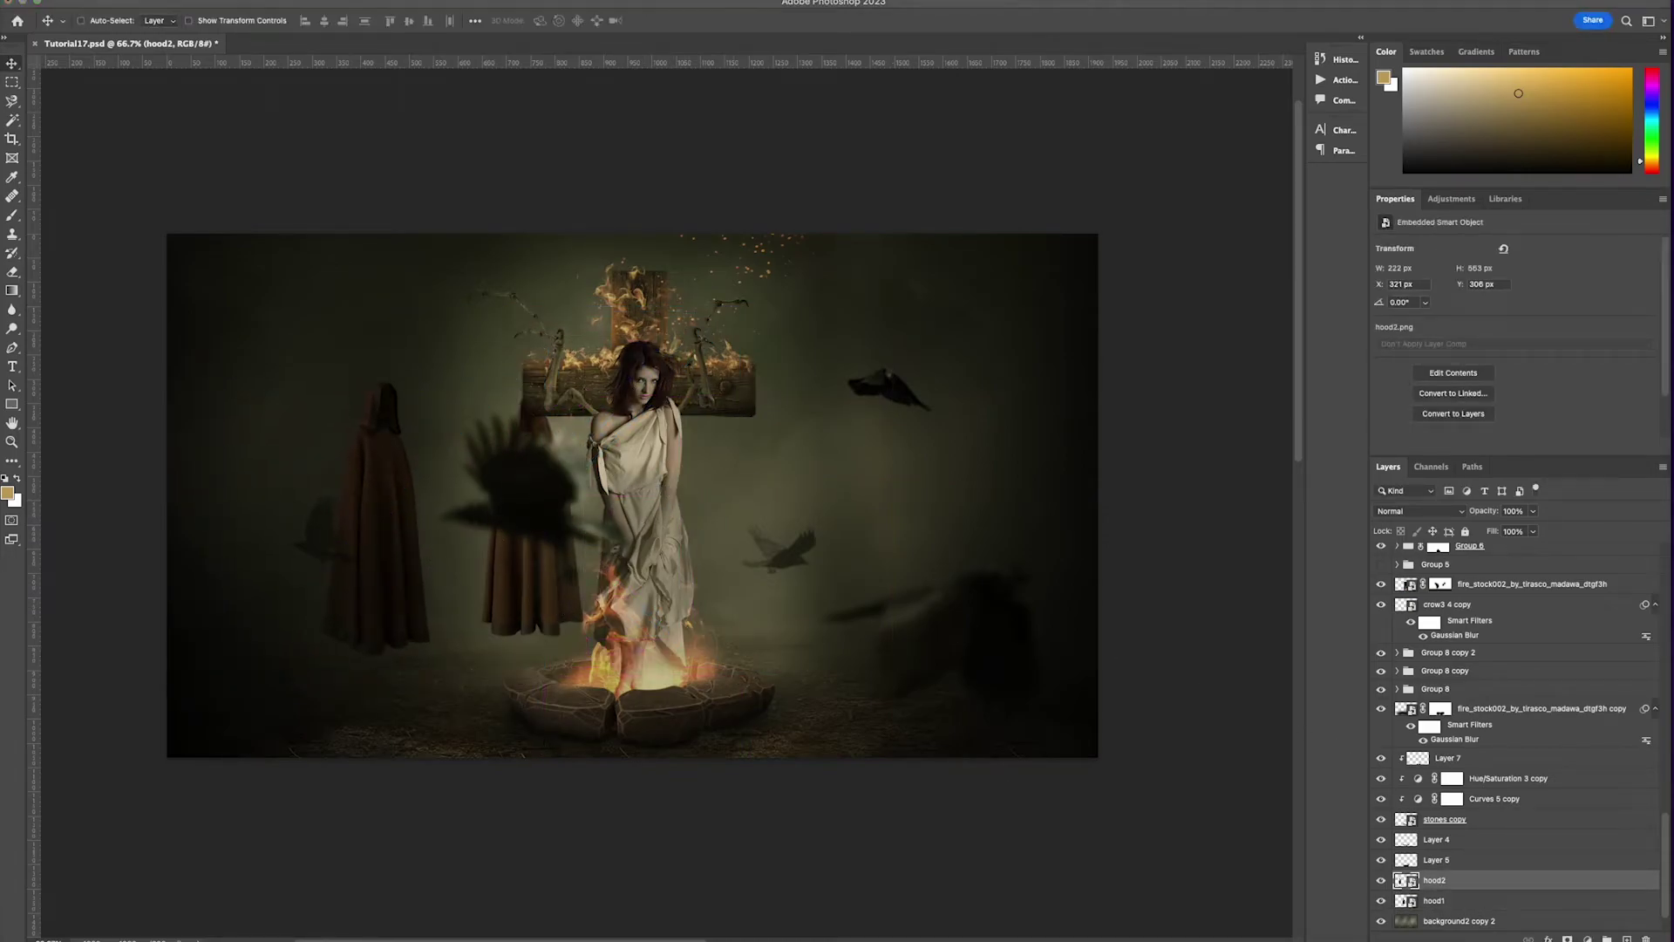
- Add the hood3 figure and arrange and enlarge the outer hooded figures on the left half of the image
{"action": "left_click_drag", "start_coordinate": [595, 478], "coordinate": [208, 472]}
{"action": "left_click_drag", "start_coordinate": [504, 496], "coordinate": [339, 496]}
{"action": "left_click_drag", "start_coordinate": [299, 500], "coordinate": [509, 516]}
{"action": "left_click_drag", "start_coordinate": [490, 524], "coordinate": [515, 525]}
{"action": "left_click_drag", "start_coordinate": [380, 362], "coordinate": [380, 333]}
{"action": "left_click_drag", "start_coordinate": [413, 453], "coordinate": [413, 461]}
{"action": "key", "text": "Return"}
- Resize and reposition the hood1 figure beside the cross and rearrange the order of the hood layers
{"action": "left_click", "coordinate": [1474, 900]}
{"action": "left_click_drag", "start_coordinate": [720, 682], "coordinate": [596, 682]}
{"action": "key", "text": "super+t"}
{"action": "left_click_drag", "start_coordinate": [421, 513], "coordinate": [503, 513]}
{"action": "key", "text": "Return"}
{"action": "left_click_drag", "start_coordinate": [1501, 905], "coordinate": [1500, 871]}
{"action": "left_click_drag", "start_coordinate": [655, 534], "coordinate": [582, 534]}
- Duplicate the three hood layers, flip the copies horizontally and move them to the opposite side of the cross
{"action": "scroll", "coordinate": [1482, 785], "scroll_direction": "down", "scroll_amount": 2}
{"action": "left_click", "coordinate": [1435, 871], "text": "shift"}
{"action": "right_click", "coordinate": [1464, 872]}
{"action": "left_click", "coordinate": [1504, 225]}
{"action": "key", "text": "Return"}
{"action": "key", "text": "super+t"}
{"action": "right_click", "coordinate": [560, 475]}
{"action": "left_click", "coordinate": [603, 818]}
{"action": "left_click_drag", "start_coordinate": [413, 518], "coordinate": [946, 513]}
{"action": "key", "text": "Return"}
- Group all six hood layers into one group above background2 copy 2
{"action": "left_click", "coordinate": [1468, 911], "text": "shift"}
{"action": "scroll", "coordinate": [1465, 853], "scroll_direction": "down", "scroll_amount": 2}
{"action": "left_click", "coordinate": [1465, 865], "text": "ctrl"}
{"action": "key", "text": "ctrl+g"}
- Darken the hooded figures with a Hue/Saturation adjustment clipped to Group 9, lightness about -51
{"action": "left_click", "coordinate": [1589, 938]}
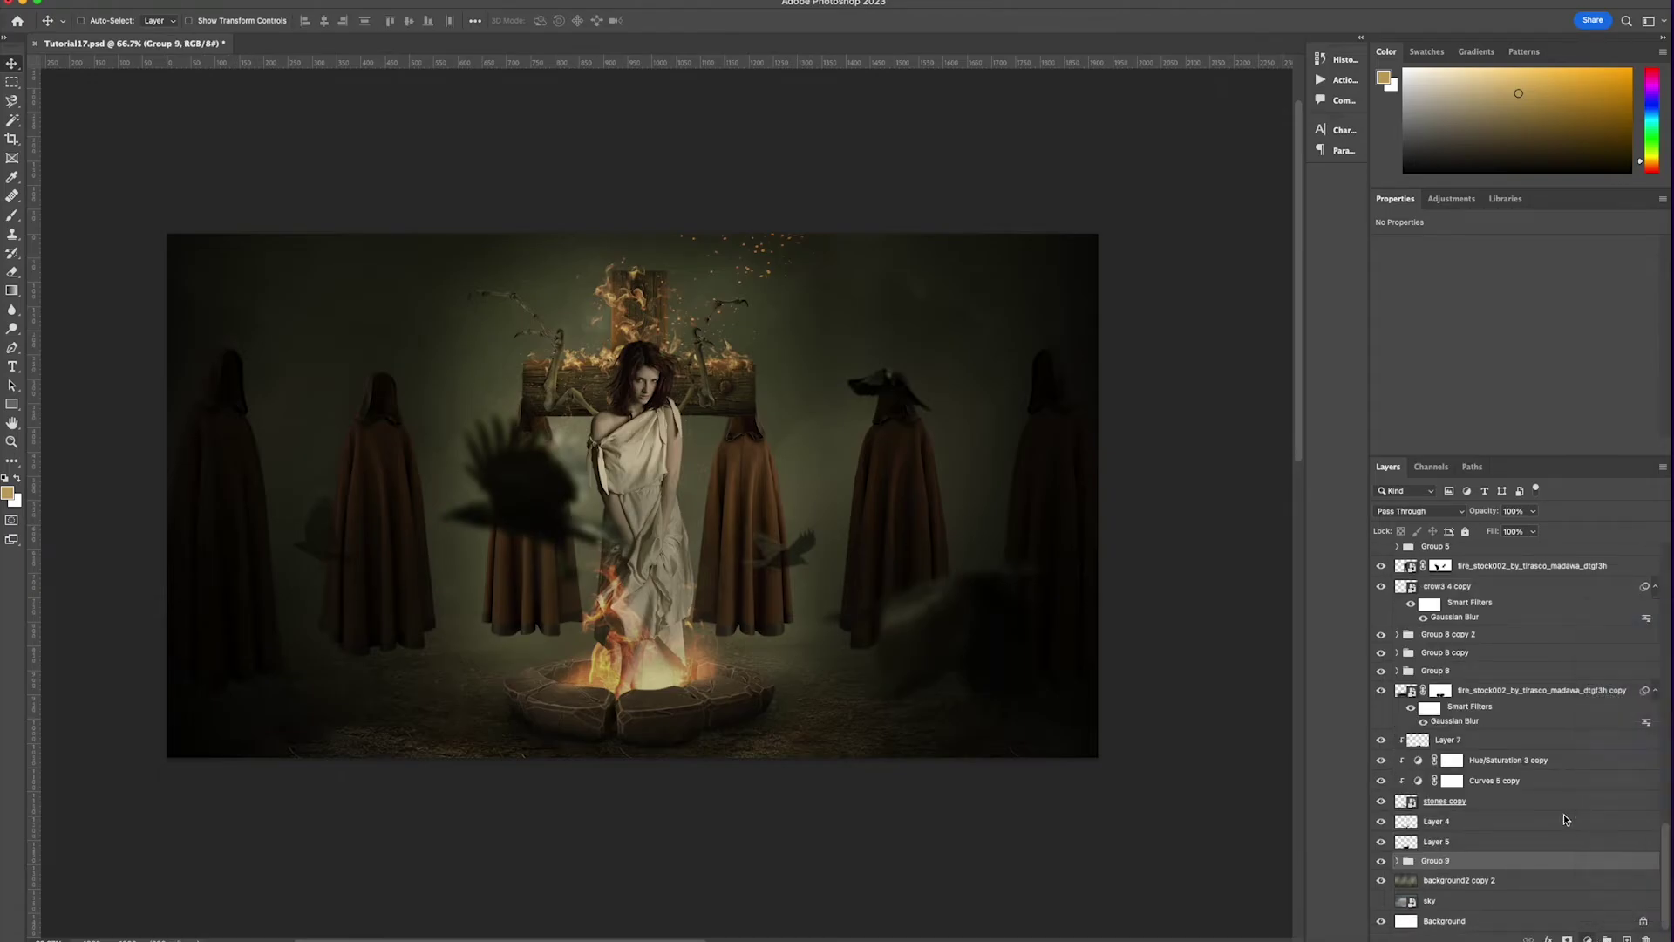
{"action": "left_click", "coordinate": [1615, 748]}
{"action": "left_click_drag", "start_coordinate": [1514, 352], "coordinate": [1449, 359]}
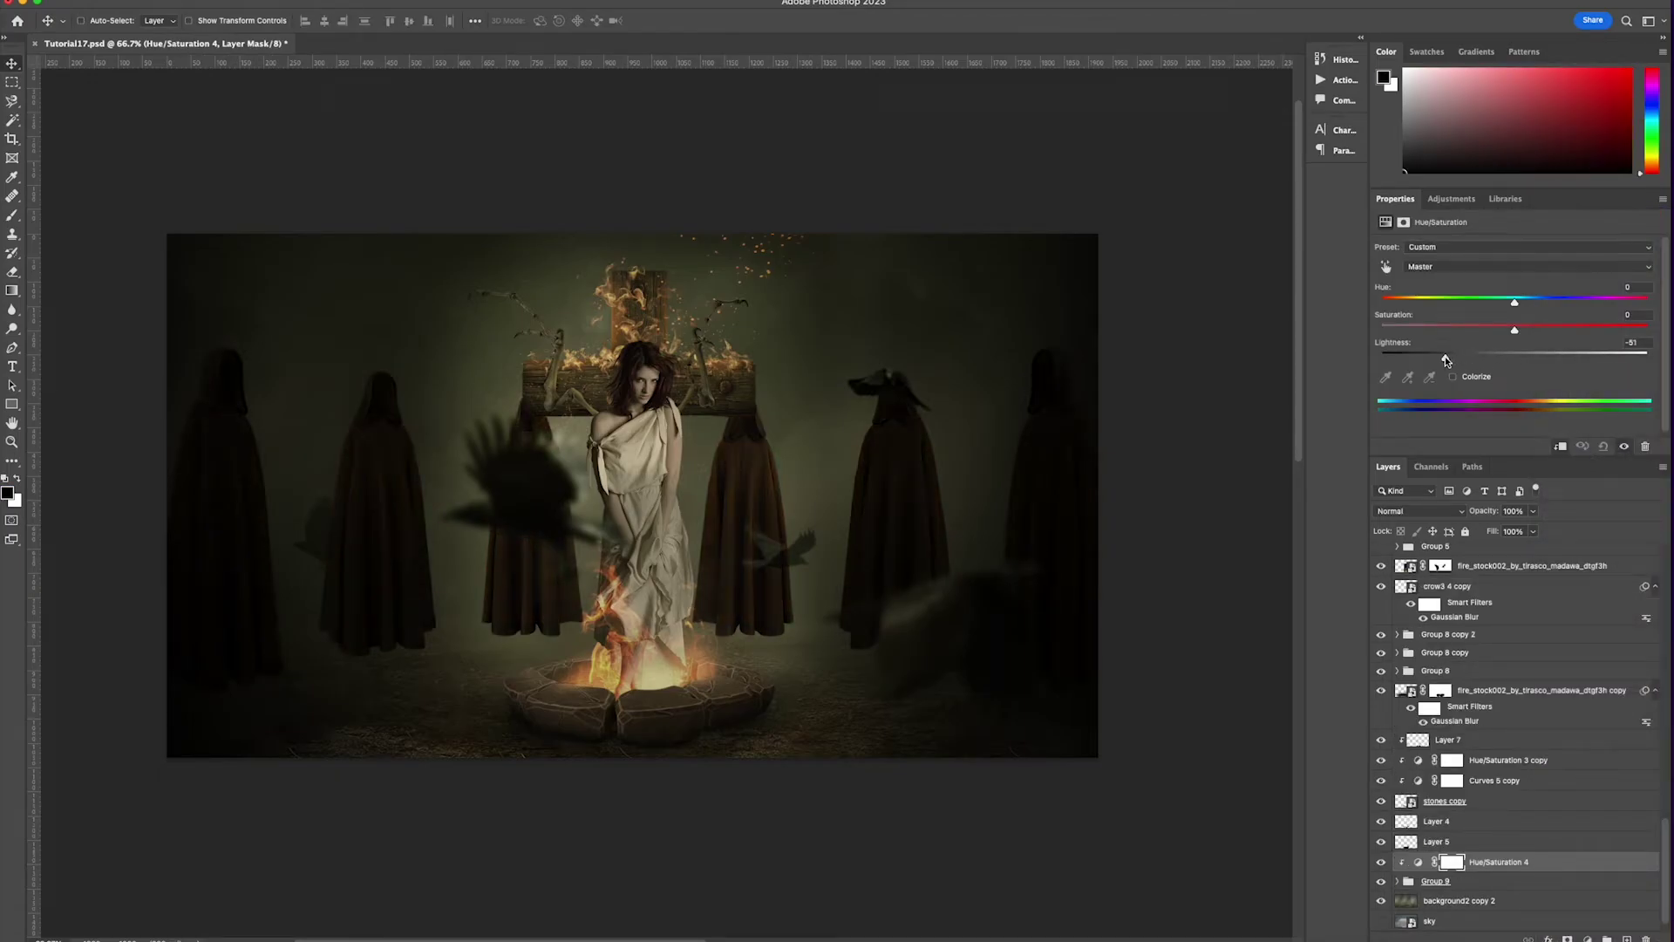
- Lower Group 9's opacity to 40% and move the whole group of hooded figures slightly down
{"action": "left_click", "coordinate": [1482, 881]}
{"action": "left_click", "coordinate": [1533, 511]}
{"action": "left_click_drag", "start_coordinate": [1537, 529], "coordinate": [1490, 530]}
{"action": "left_click_drag", "start_coordinate": [1061, 656], "coordinate": [992, 549]}
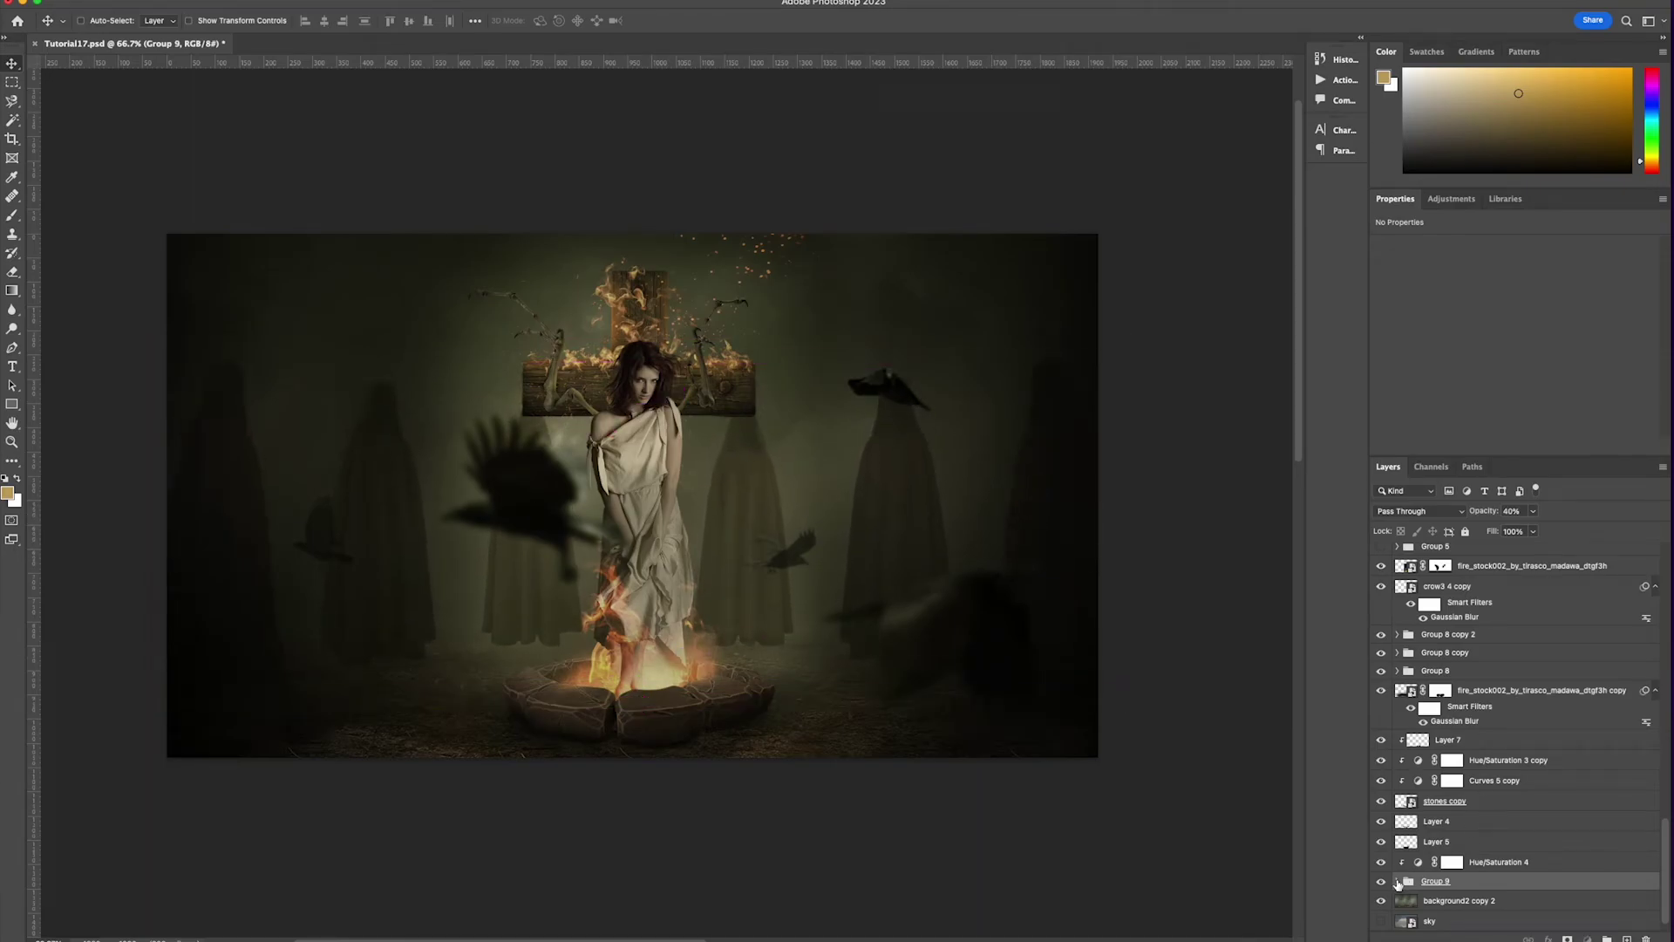
- Adjust the vertical placement of the matching hood pairs inside Group 9, moving each original together with its copy
{"action": "left_click", "coordinate": [1397, 881]}
{"action": "scroll", "coordinate": [1430, 837], "scroll_direction": "down", "scroll_amount": 5}
{"action": "left_click", "coordinate": [1468, 781]}
{"action": "left_click", "coordinate": [1465, 843], "text": "super"}
{"action": "left_click_drag", "start_coordinate": [1089, 518], "coordinate": [1089, 525]}
{"action": "left_click", "coordinate": [1511, 863]}
{"action": "left_click", "coordinate": [1493, 802], "text": "super"}
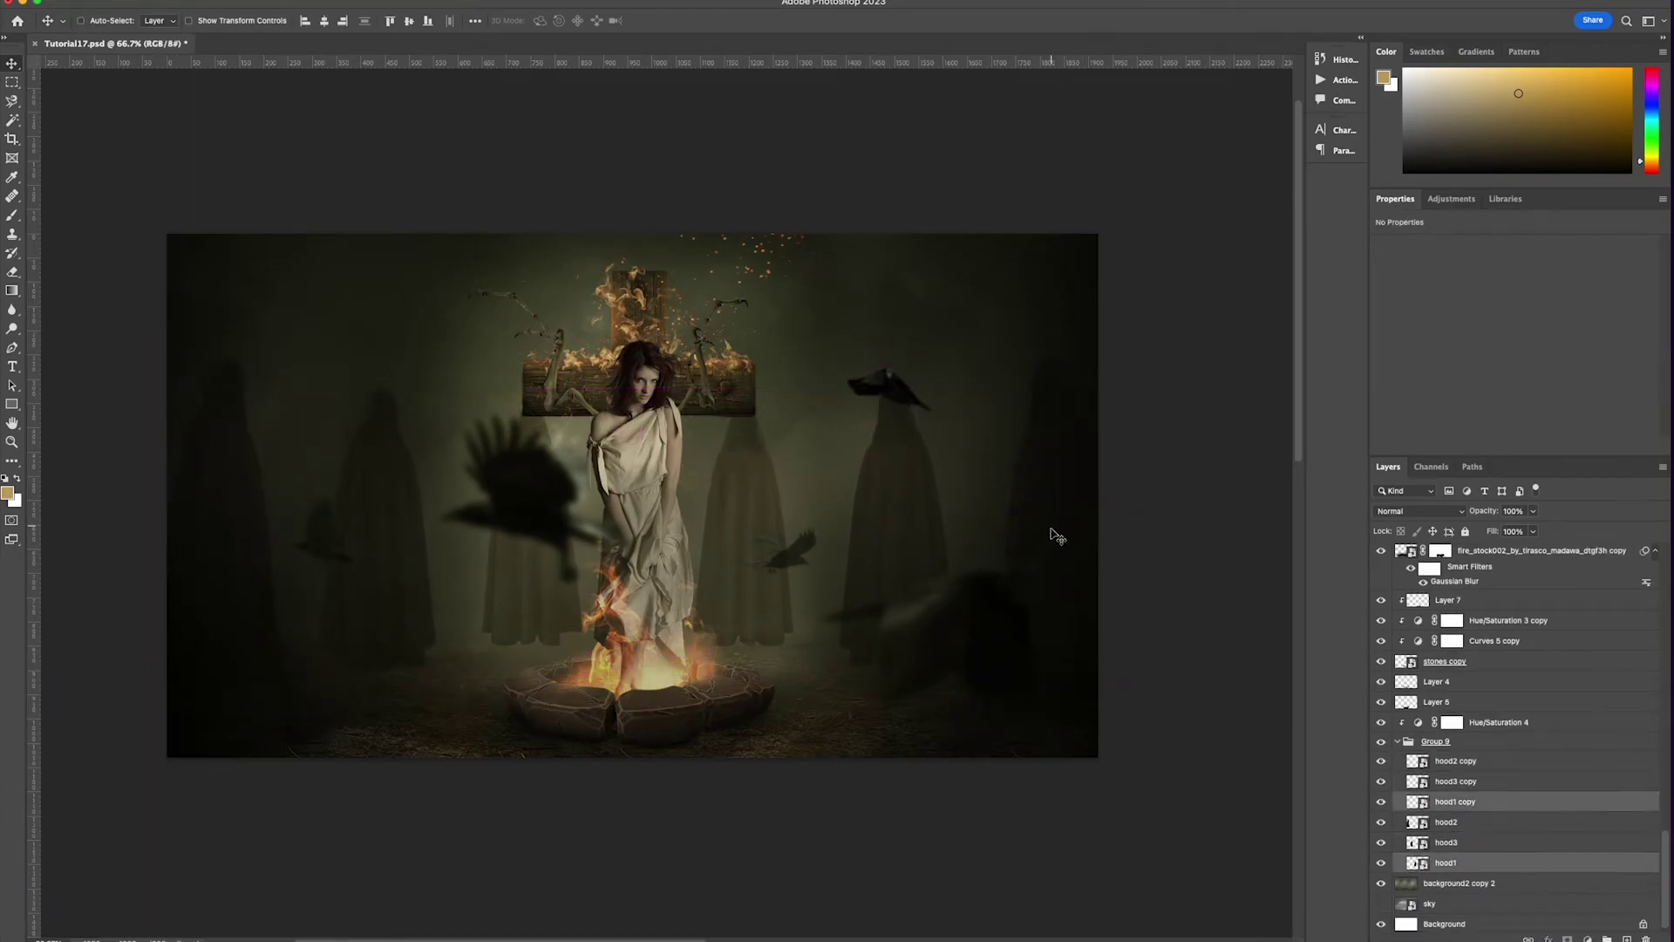
{"action": "left_click", "coordinate": [1456, 781]}
{"action": "left_click", "coordinate": [1472, 841], "text": "super"}
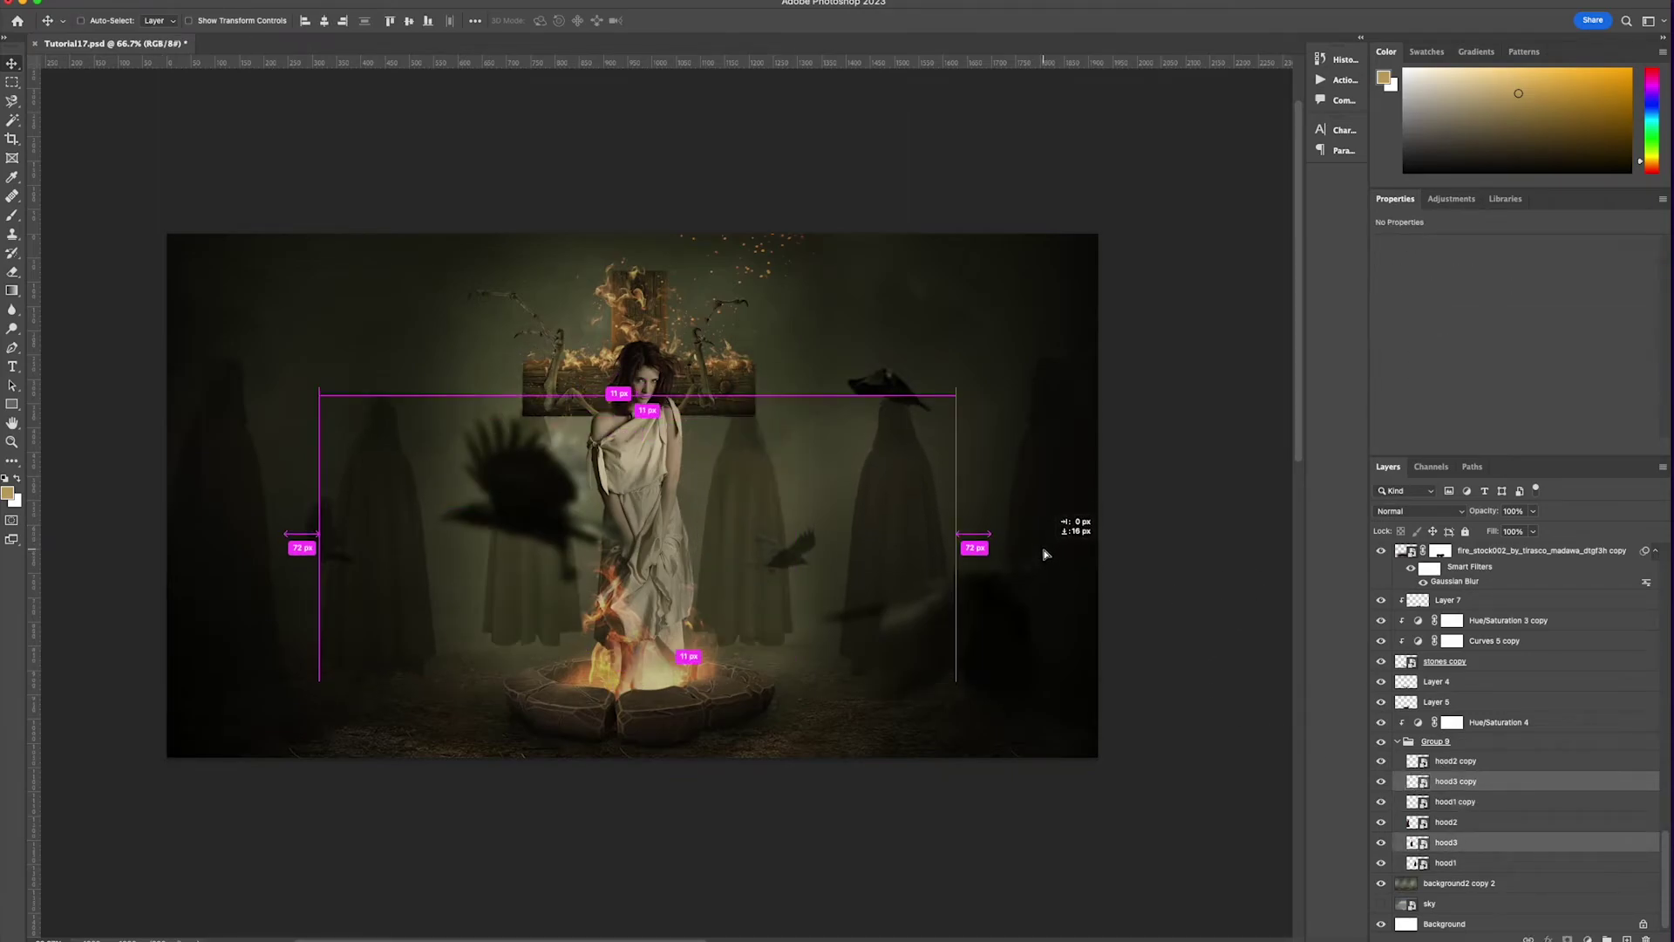
{"action": "left_click", "coordinate": [1465, 760]}
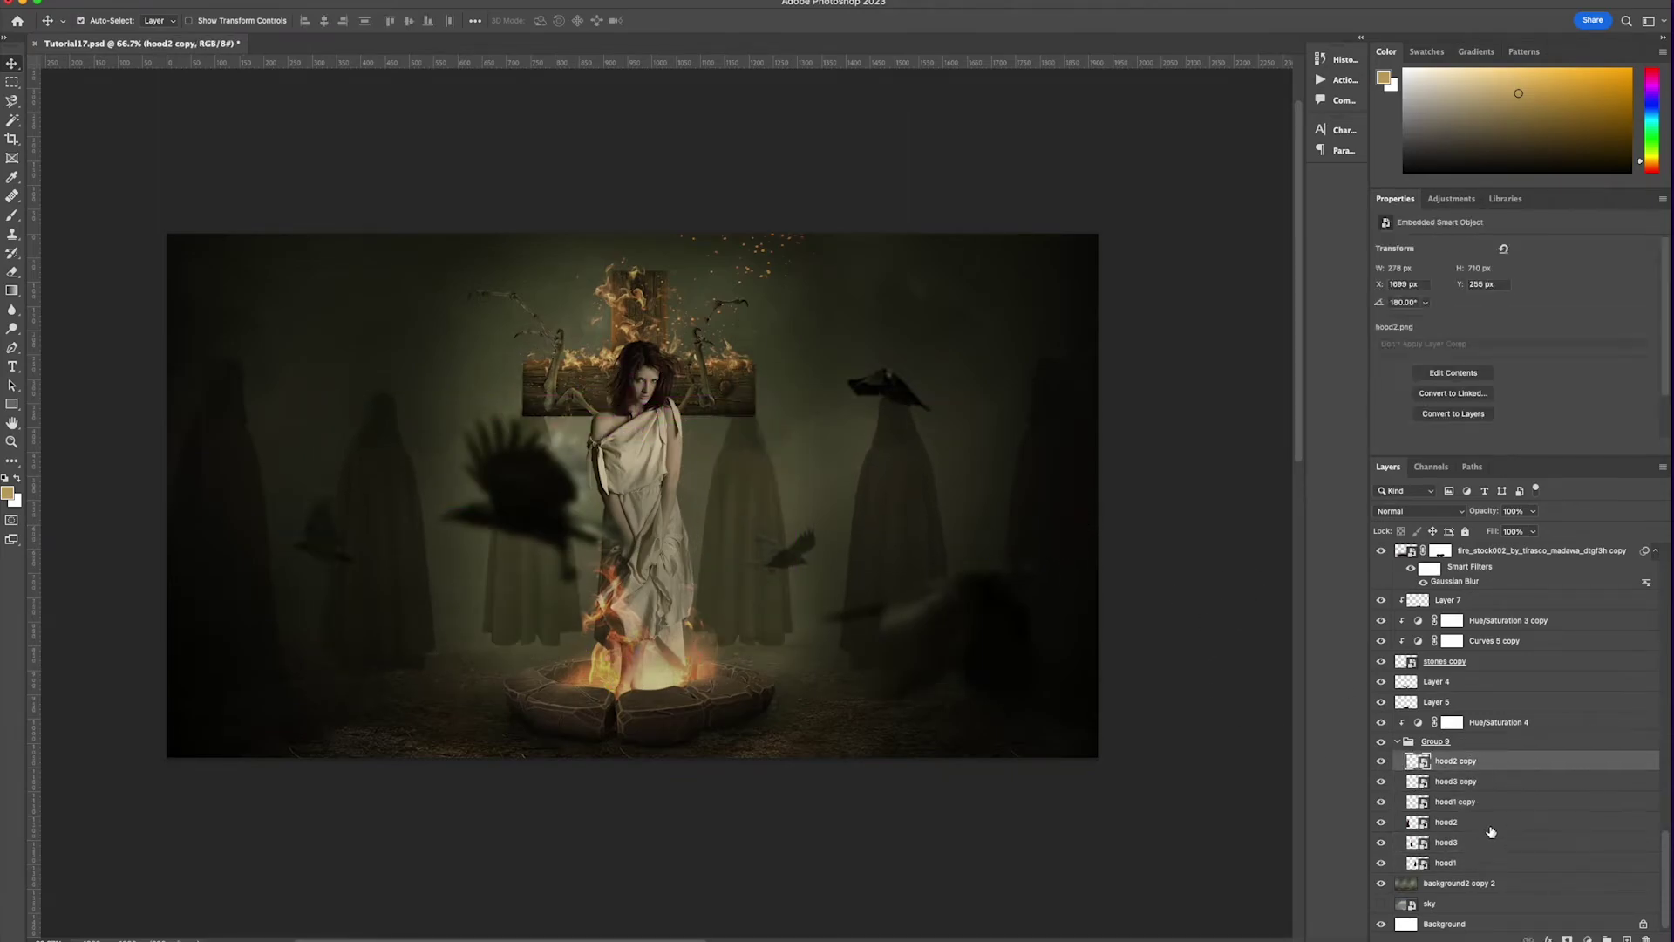
{"action": "left_click", "coordinate": [1452, 821], "text": "super"}
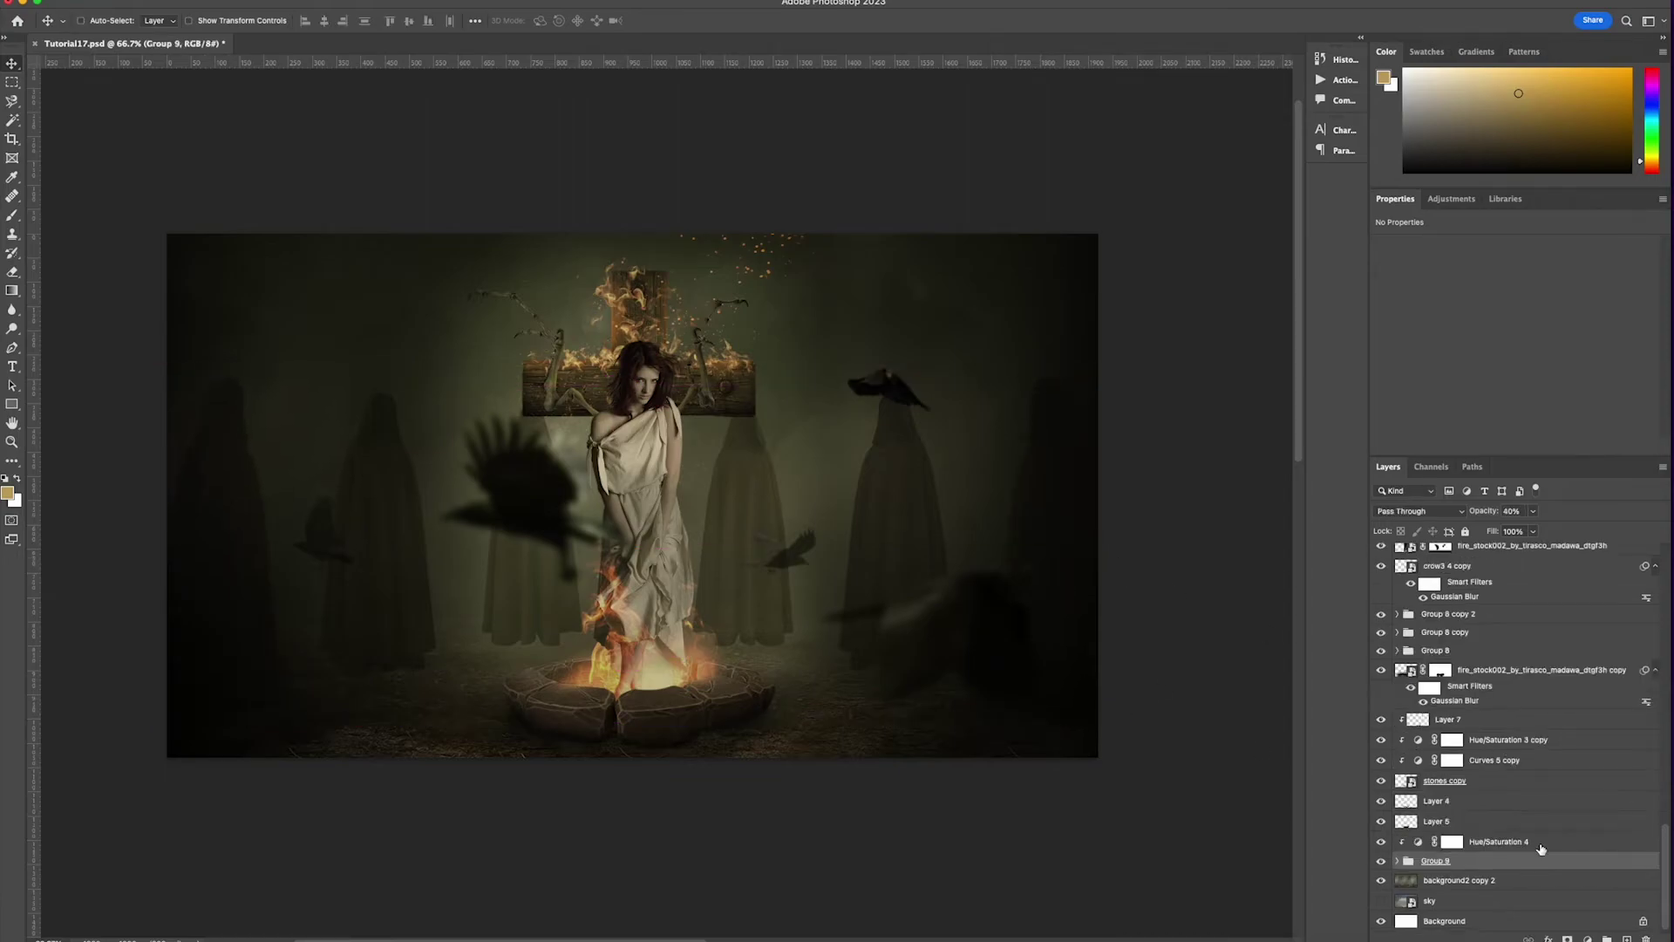
- Add a new layer clipped to Group 9 and draw a black-to-transparent gradient upward over the lower part of the figures
{"action": "key", "text": "u"}
{"action": "key", "text": "d"}
{"action": "left_click_drag", "start_coordinate": [646, 725], "coordinate": [646, 426]}
{"action": "key", "text": "super+z"}
{"action": "left_click", "coordinate": [13, 290]}
{"action": "left_click_drag", "start_coordinate": [606, 696], "coordinate": [606, 464]}
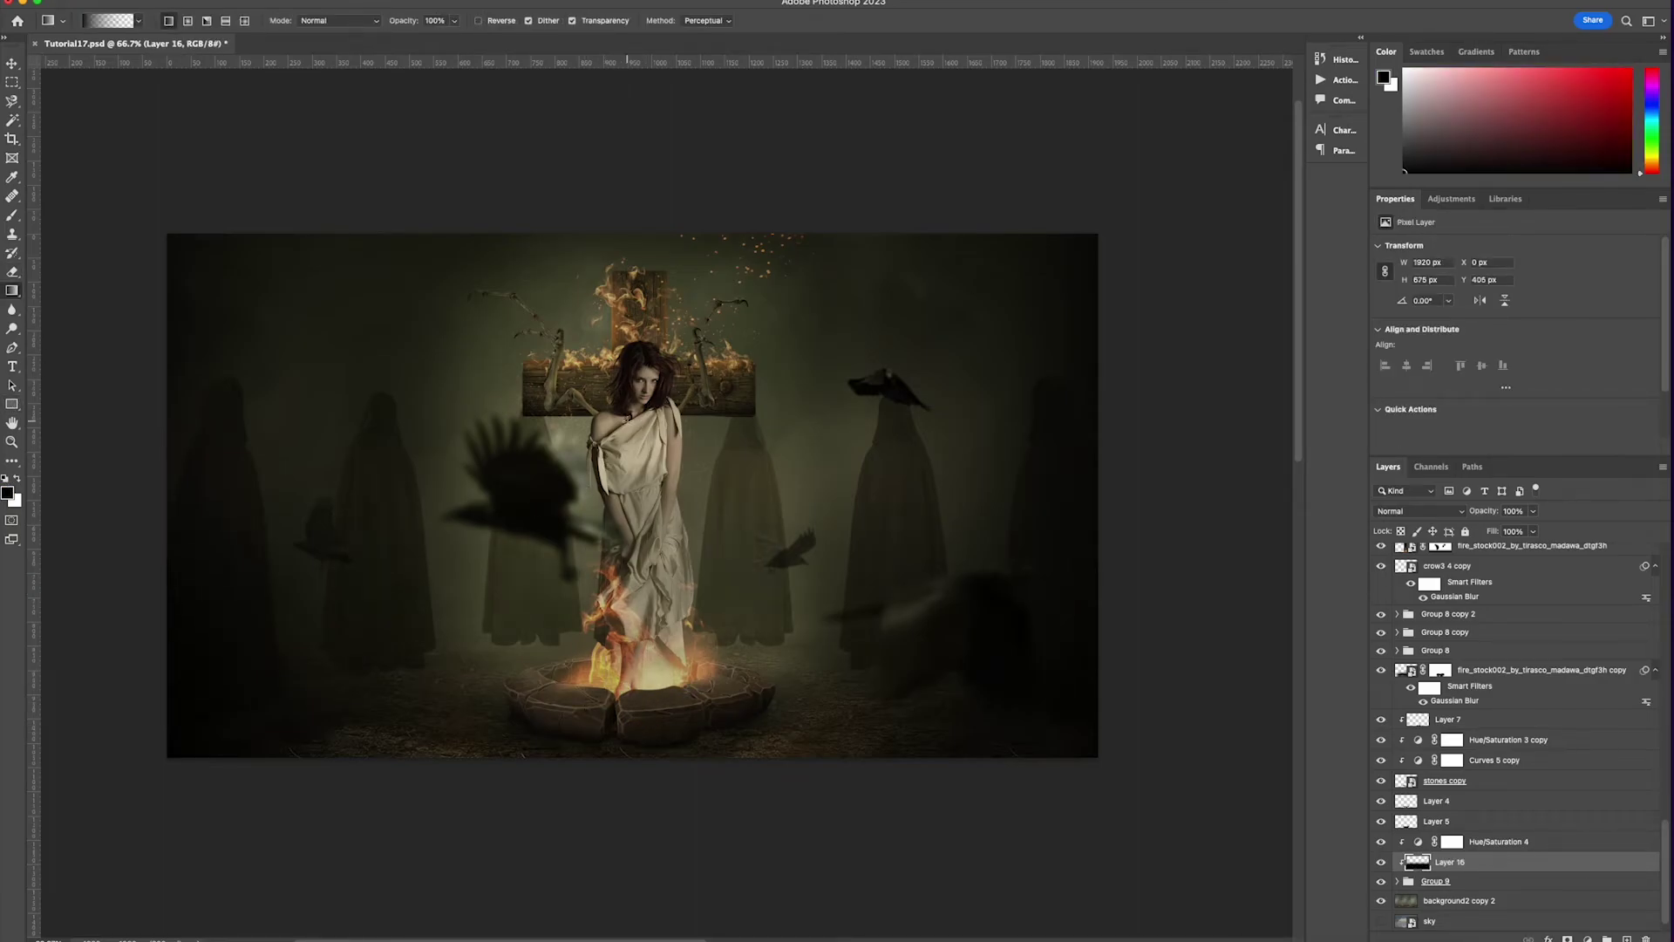
{"action": "key", "text": "v"}
- Reduce the opacity of the hood1 and hood1 copy layers to 35%
{"action": "left_click", "coordinate": [1397, 880]}
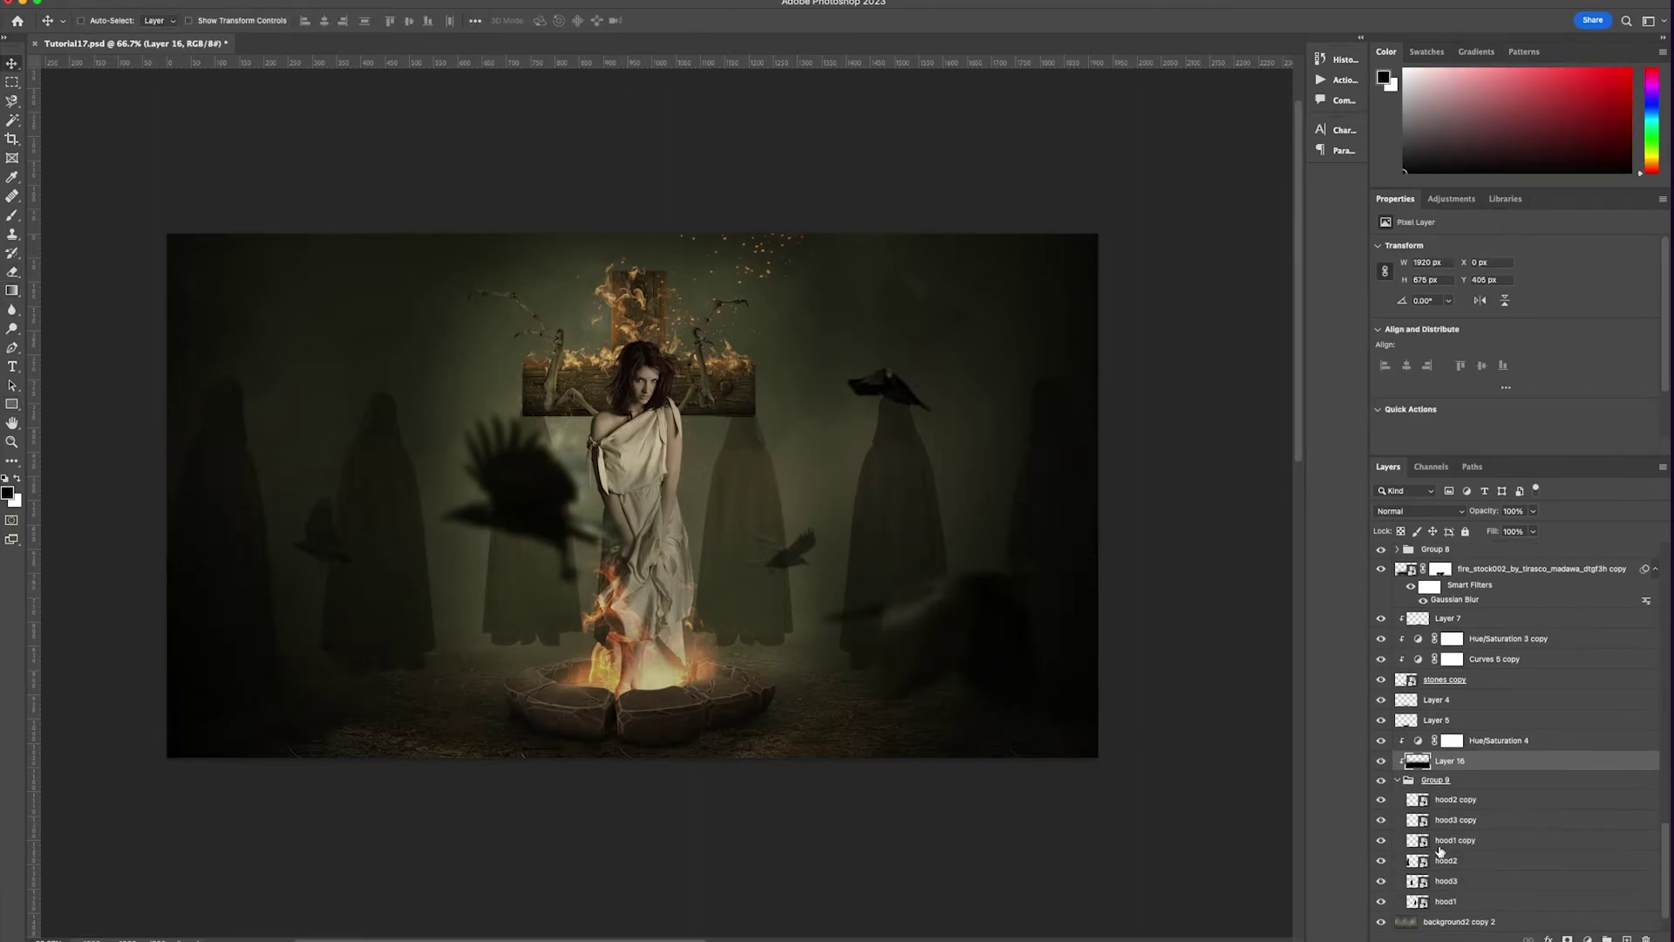
{"action": "left_click", "coordinate": [1452, 839]}
{"action": "left_click", "coordinate": [1446, 901], "text": "super"}
{"action": "left_click_drag", "start_coordinate": [1533, 510], "coordinate": [1500, 530]}
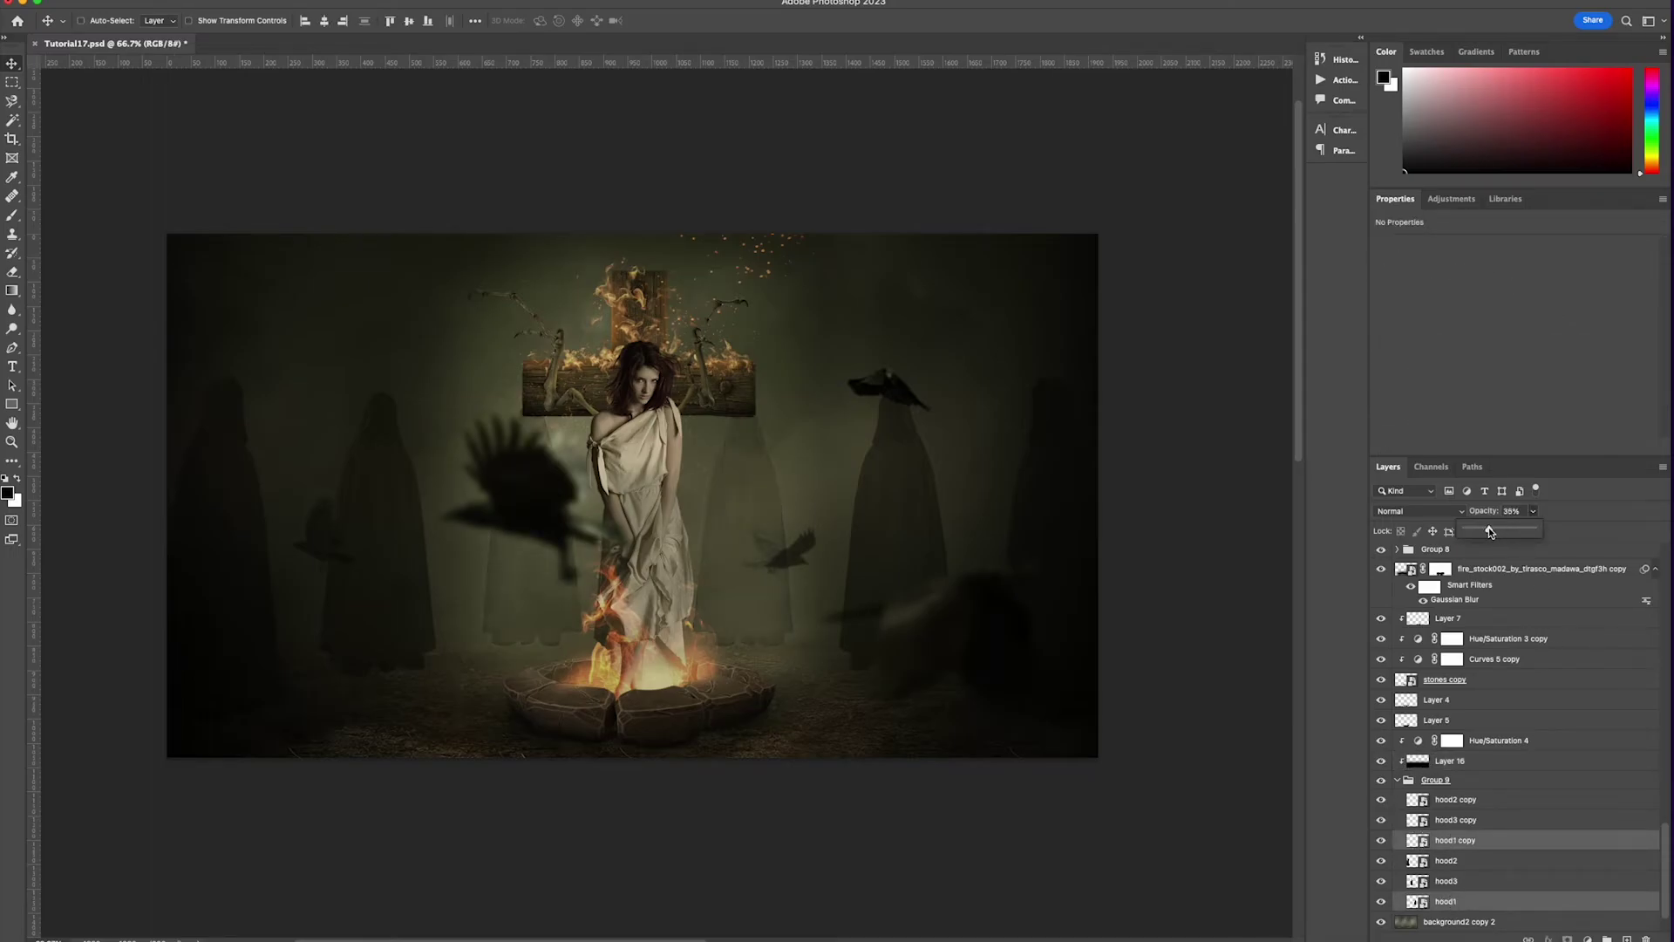
- Group the two hood1 layers and fade their lower parts with a black gradient on the group's new layer mask
{"action": "left_click", "coordinate": [1607, 939]}
{"action": "left_click", "coordinate": [1567, 939]}
{"action": "left_click", "coordinate": [13, 290]}
{"action": "left_click_drag", "start_coordinate": [676, 611], "coordinate": [664, 489]}
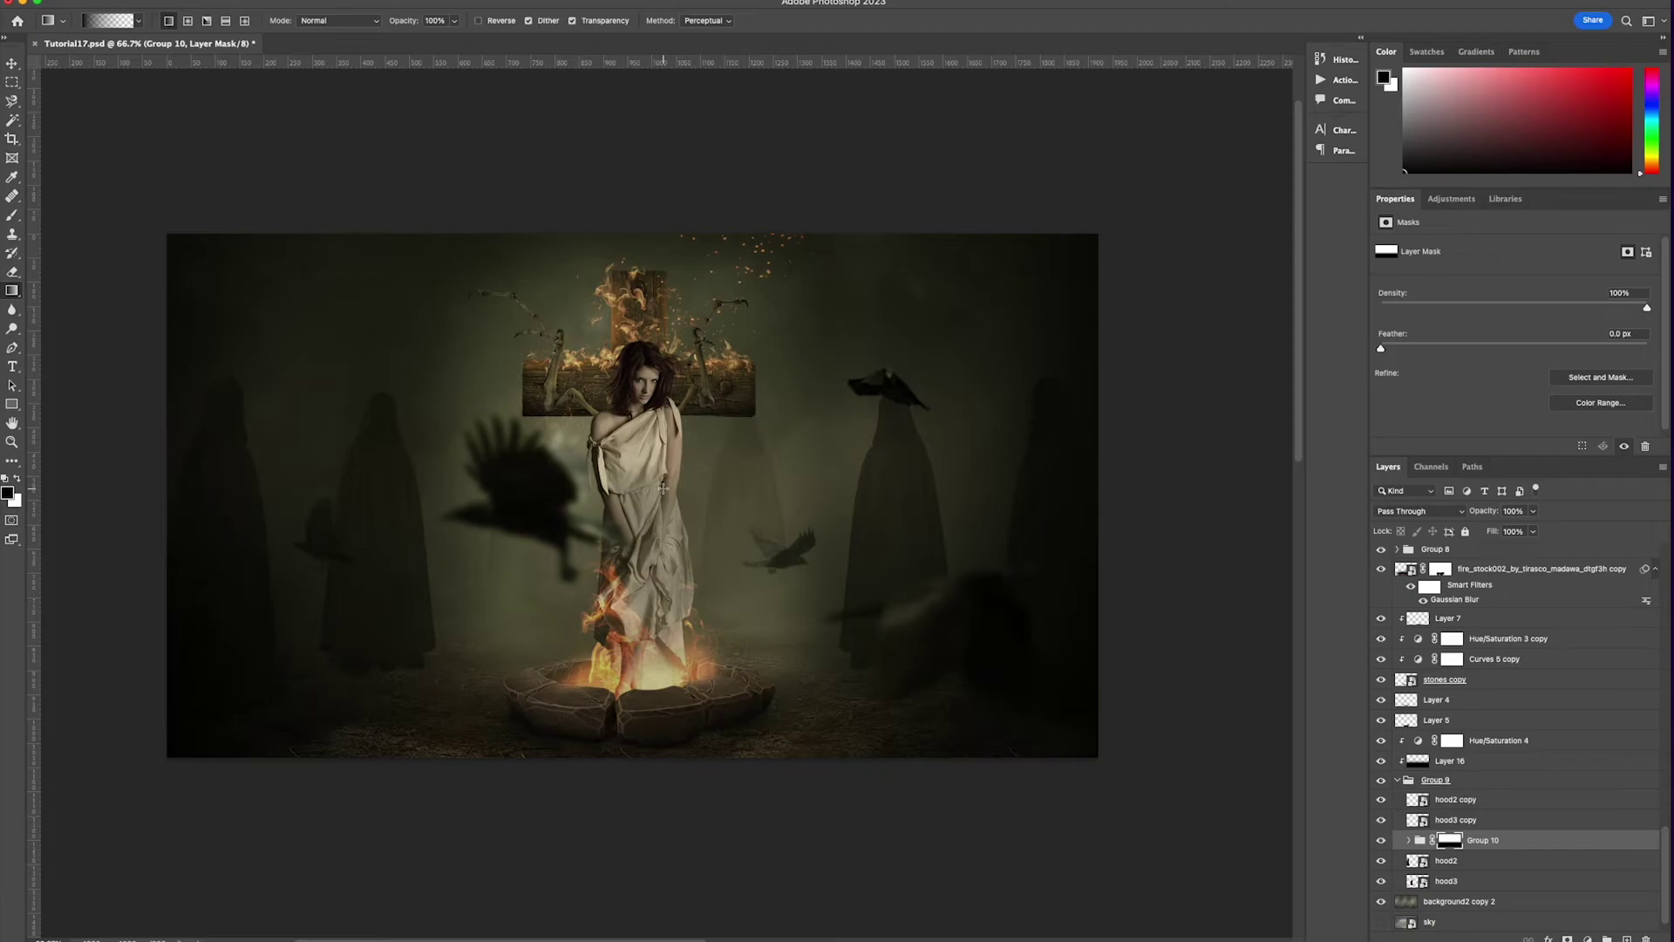
{"action": "key", "text": "v"}
- Group hood3 copy and hood3 and add a layer mask to the new group
{"action": "left_click", "coordinate": [1454, 819]}
{"action": "left_click", "coordinate": [1446, 881], "text": "super"}
{"action": "key", "text": "super+g"}
{"action": "left_click", "coordinate": [1566, 939]}
{"action": "key", "text": "g"}
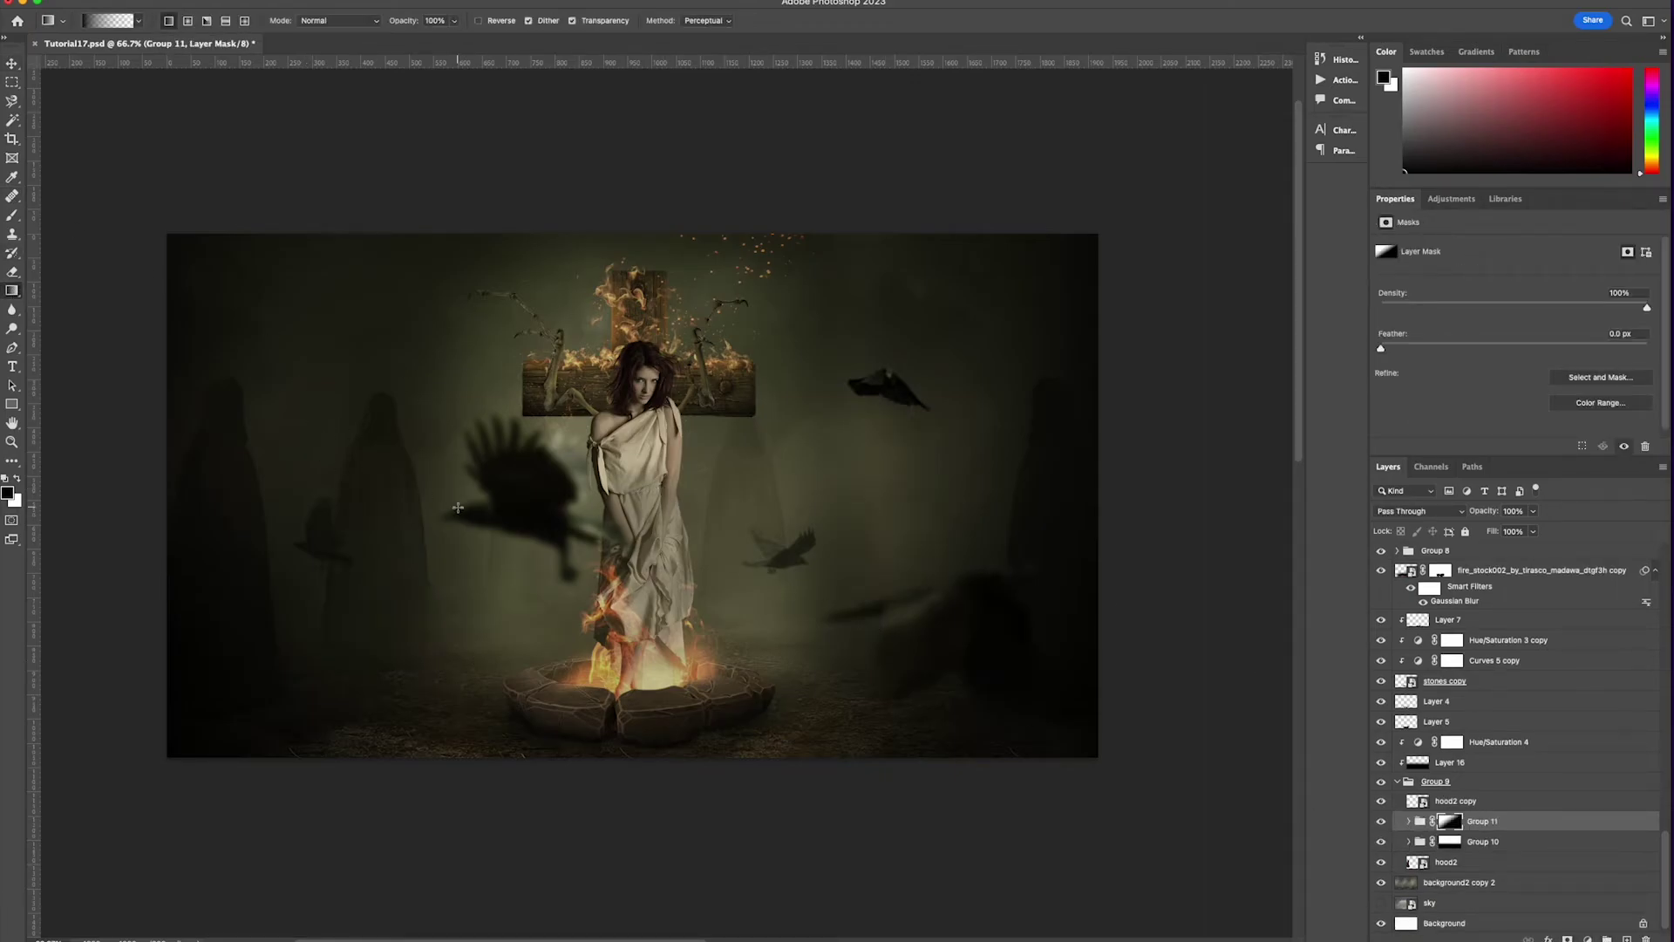
{"action": "key", "text": "v"}
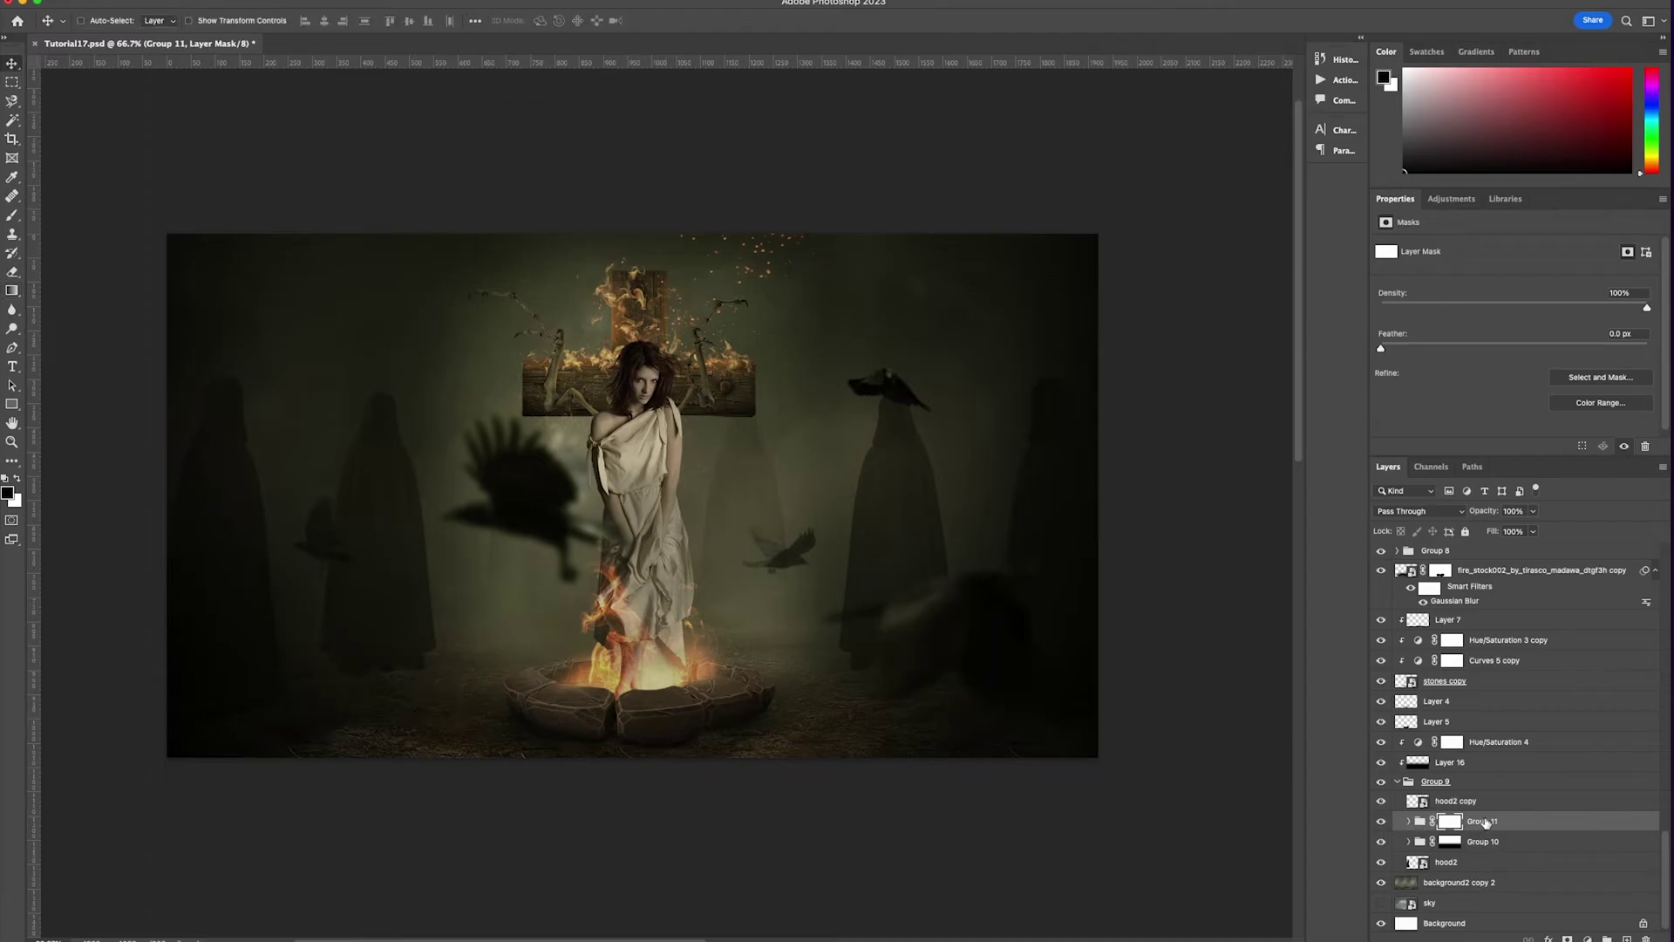
- Raise Group 9's opacity and set Group 10's opacity to 50%
{"action": "left_click", "coordinate": [1475, 785]}
{"action": "left_click", "coordinate": [1533, 511]}
{"action": "left_click_drag", "start_coordinate": [1534, 530], "coordinate": [1500, 531]}
{"action": "left_click", "coordinate": [1513, 840]}
{"action": "left_click", "coordinate": [1533, 511]}
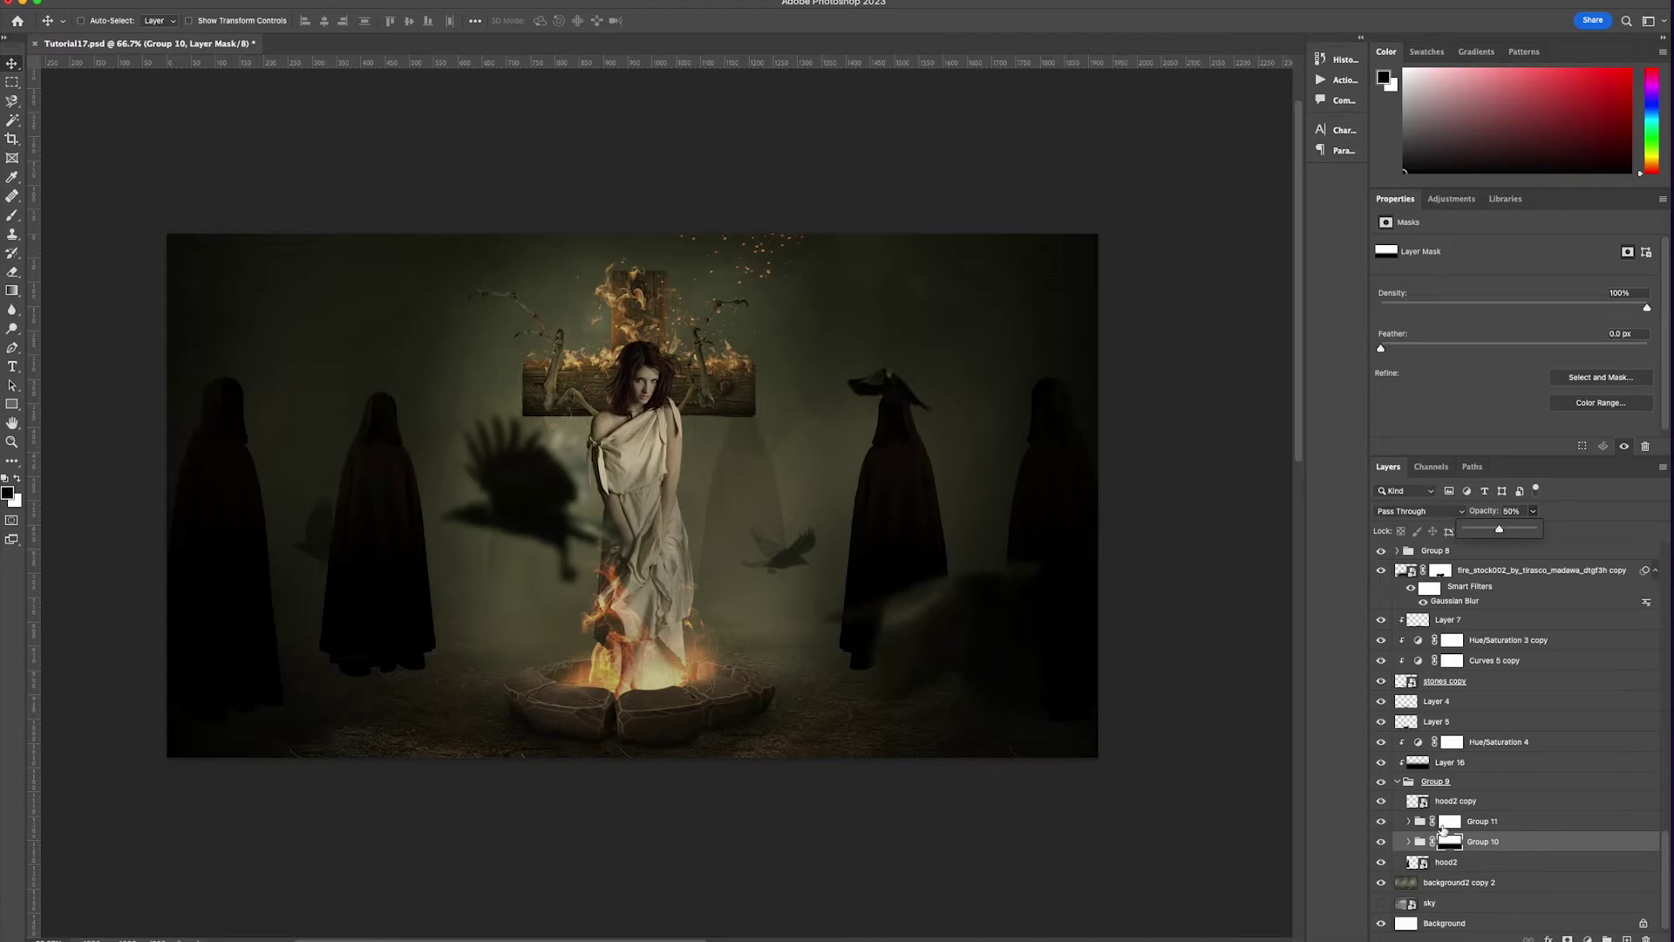
- Move hood3 copy about 108 px right and shift hood2 copy outward to the right image edge, at about X 1804 px
{"action": "left_click", "coordinate": [1408, 820]}
{"action": "left_click", "coordinate": [1468, 842]}
{"action": "left_click_drag", "start_coordinate": [996, 653], "coordinate": [1052, 653]}
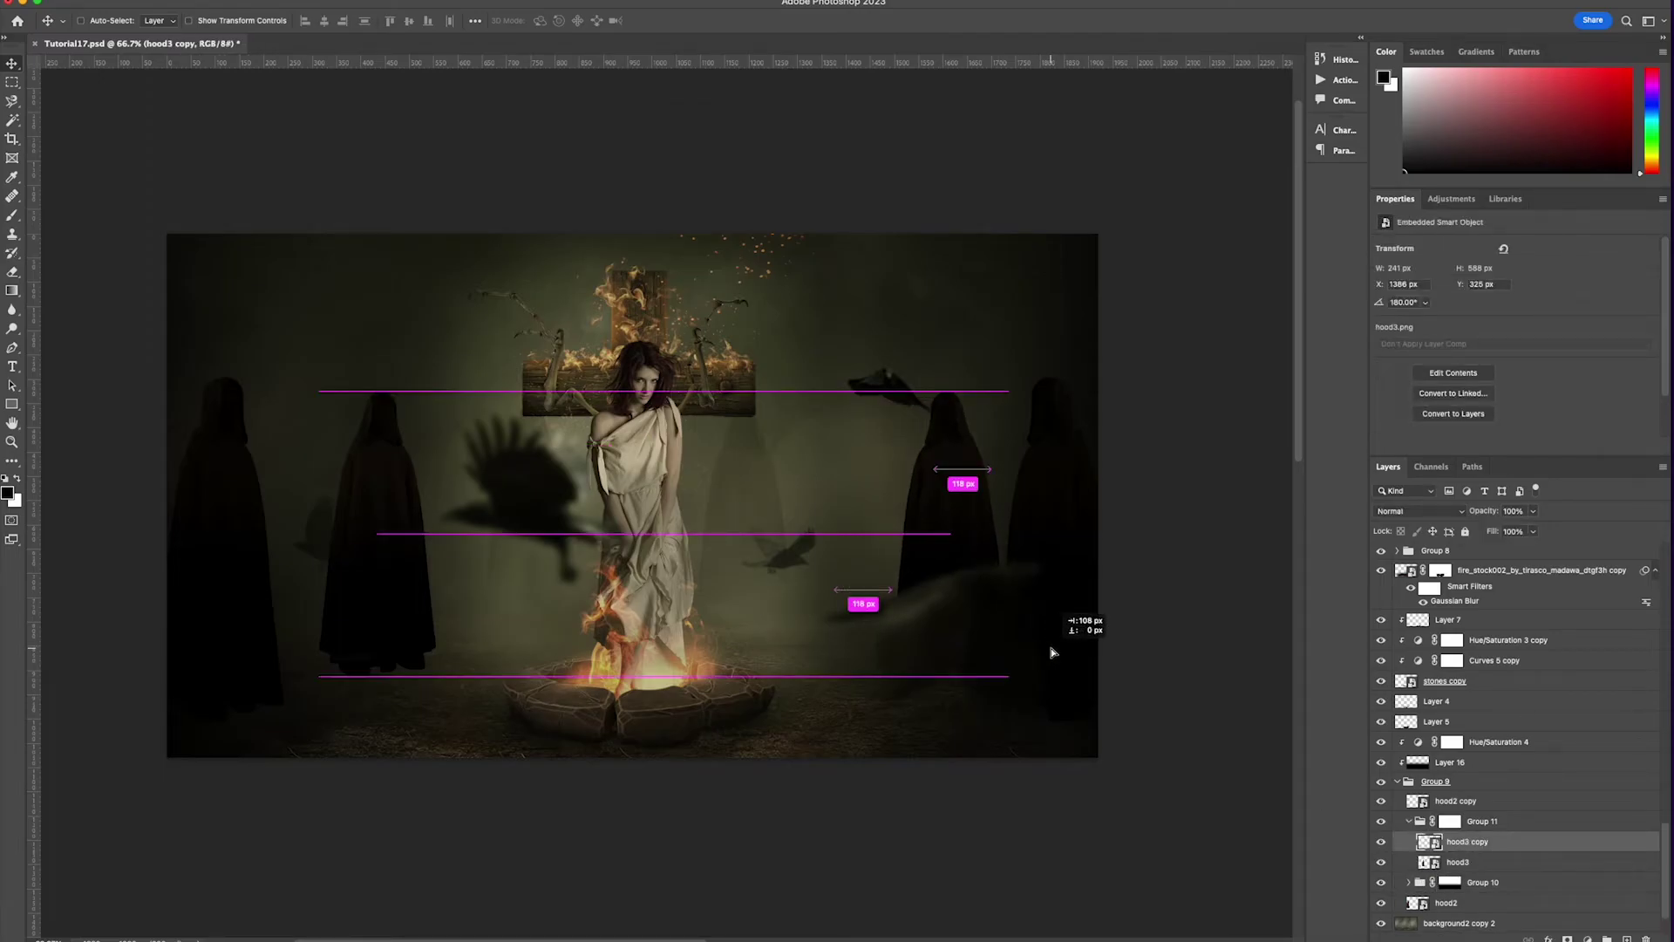
{"action": "left_click", "coordinate": [1436, 800]}
{"action": "left_click_drag", "start_coordinate": [1089, 624], "coordinate": [1139, 643]}
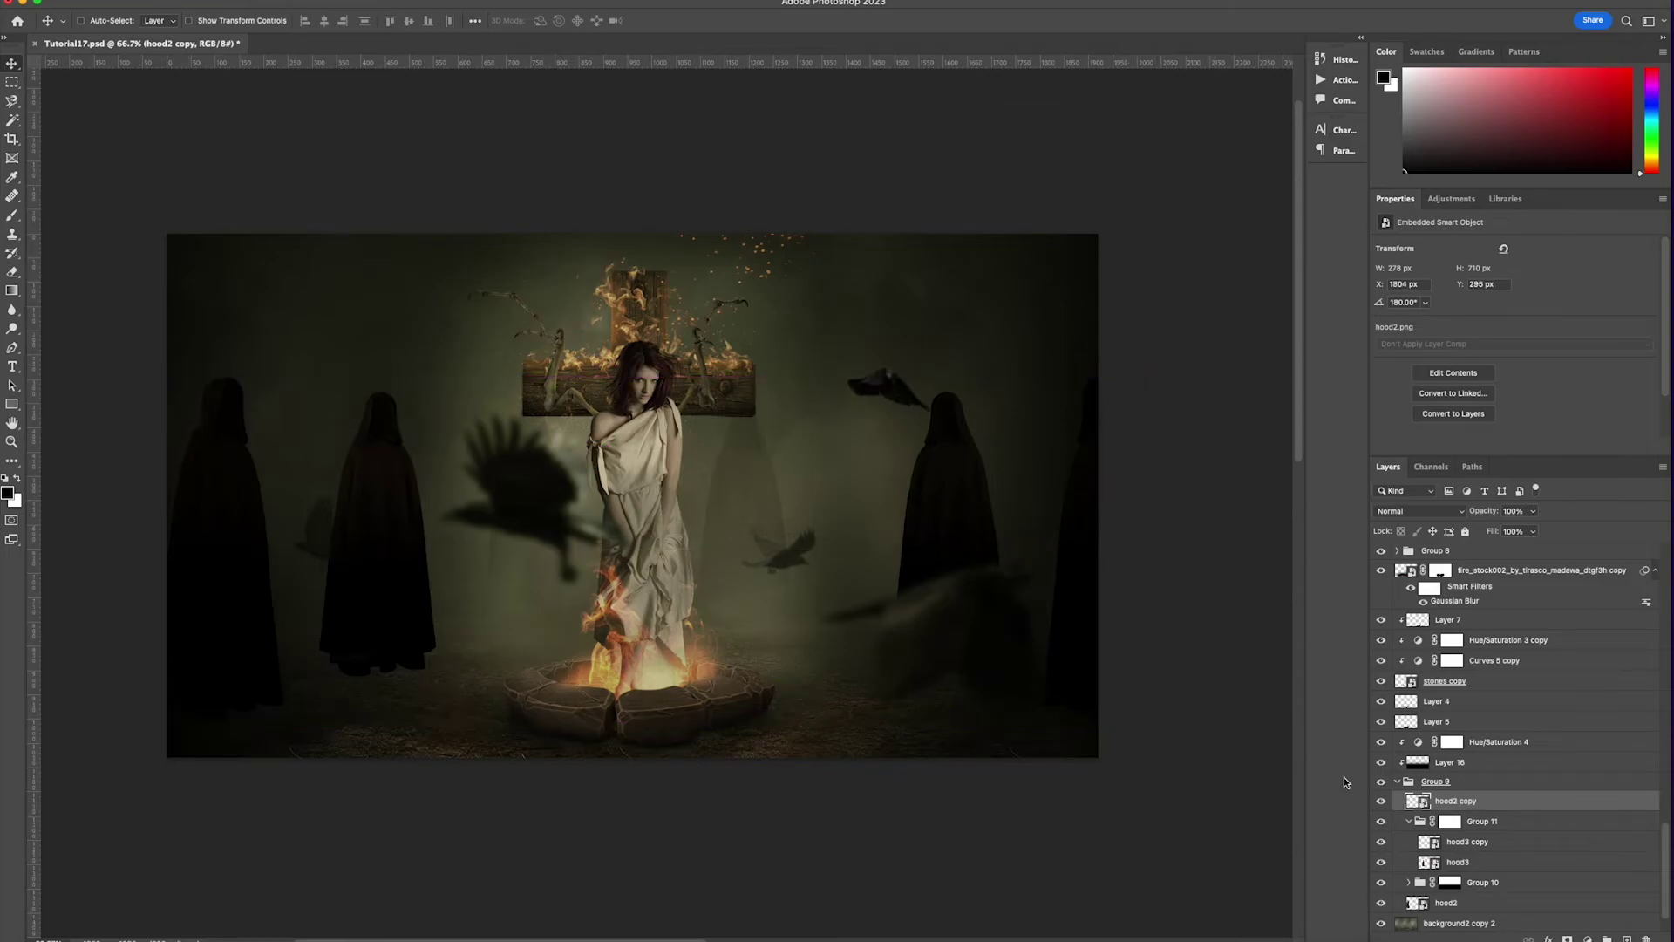
- Lower the opacity of hood3 copy strongly and set the opacity of hood3 to 16%
{"action": "left_click", "coordinate": [1447, 841]}
{"action": "left_click", "coordinate": [1533, 511]}
{"action": "left_click_drag", "start_coordinate": [1539, 530], "coordinate": [1501, 532]}
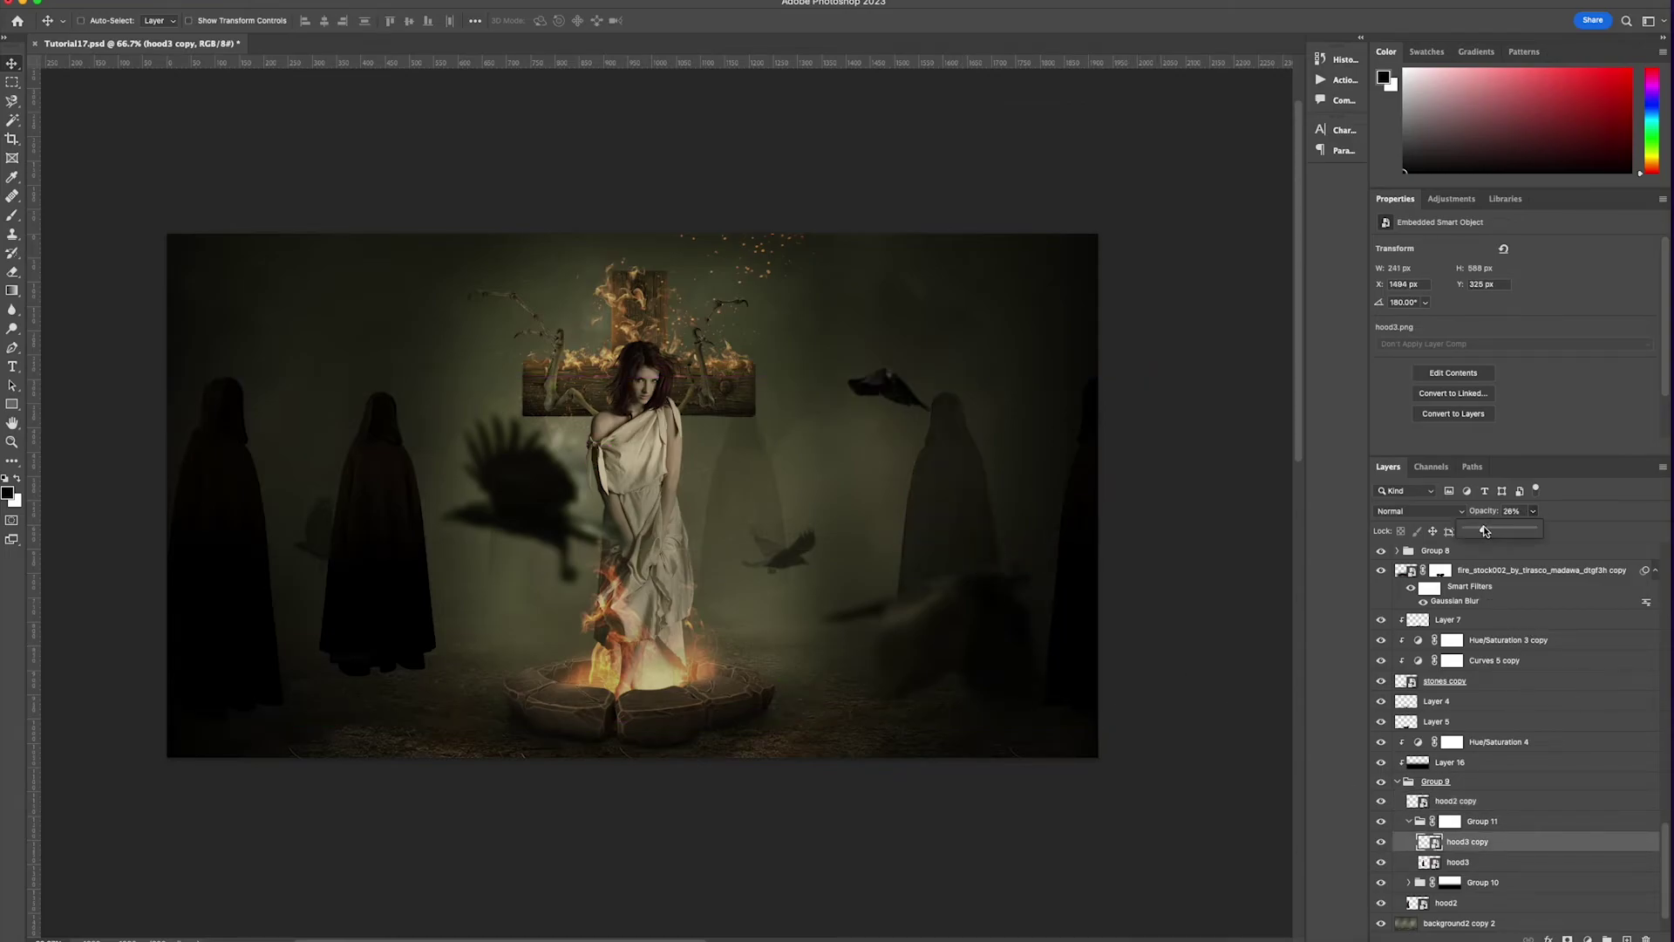
{"action": "left_click", "coordinate": [436, 549], "text": "super"}
{"action": "left_click", "coordinate": [1532, 511]}
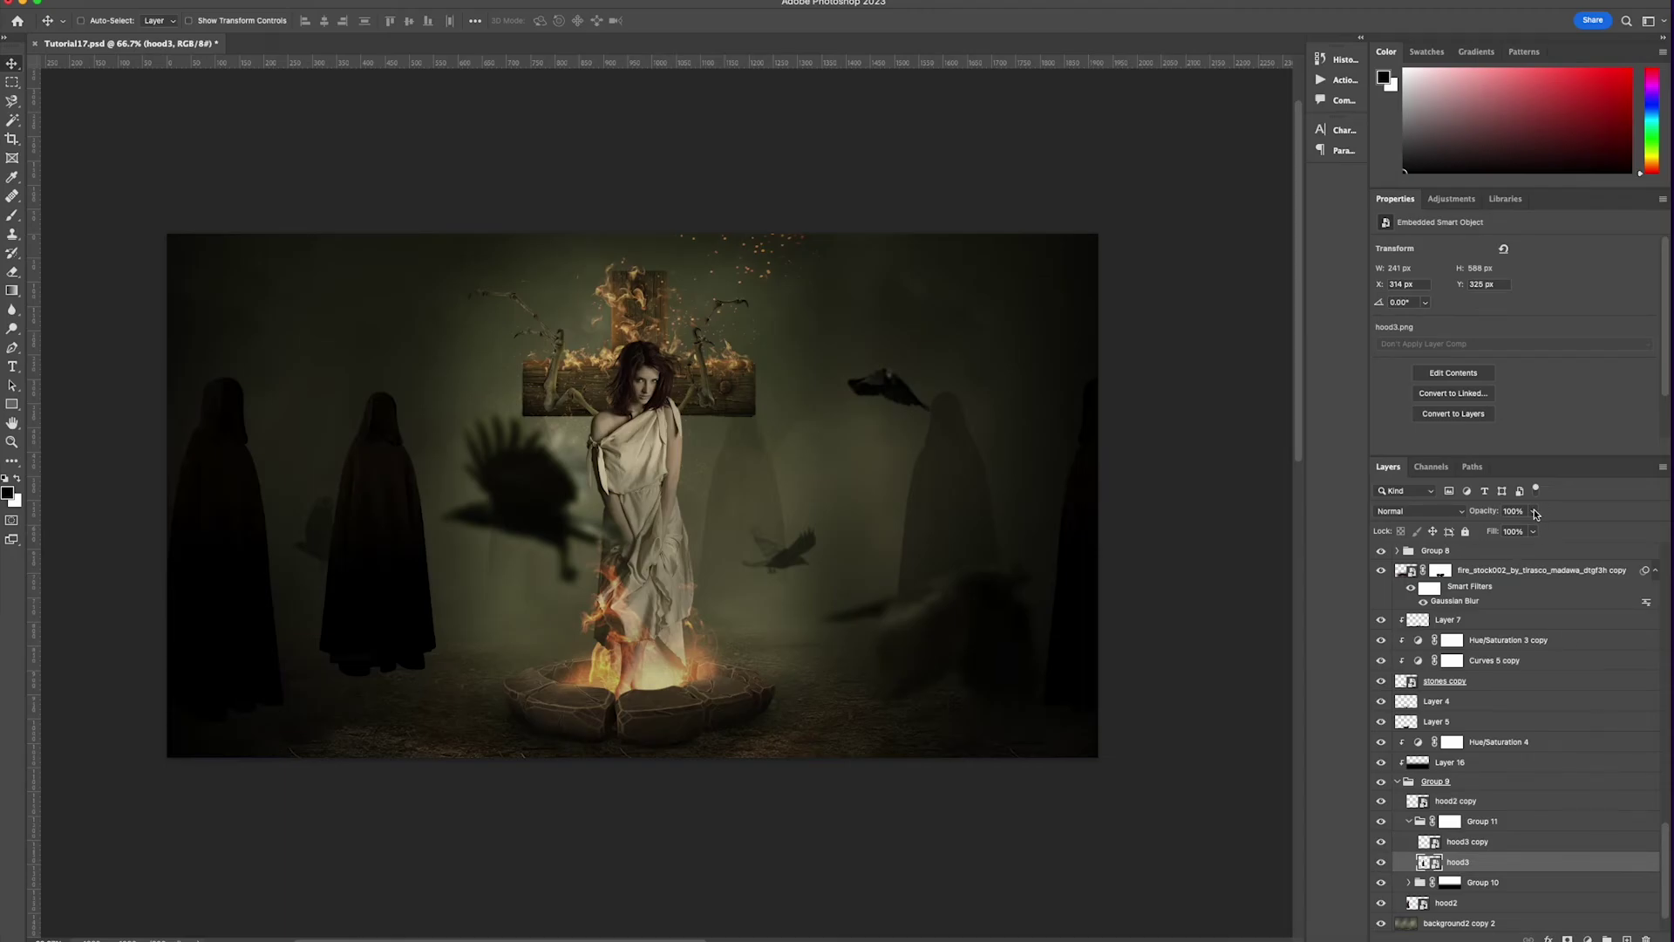
{"action": "left_click_drag", "start_coordinate": [1539, 530], "coordinate": [1470, 533]}
- Shift the left figures outward, hood3 to about X 231 px and hood2 to about X -133 px
{"action": "left_click_drag", "start_coordinate": [907, 677], "coordinate": [872, 654]}
{"action": "left_click_drag", "start_coordinate": [242, 498], "coordinate": [196, 497]}
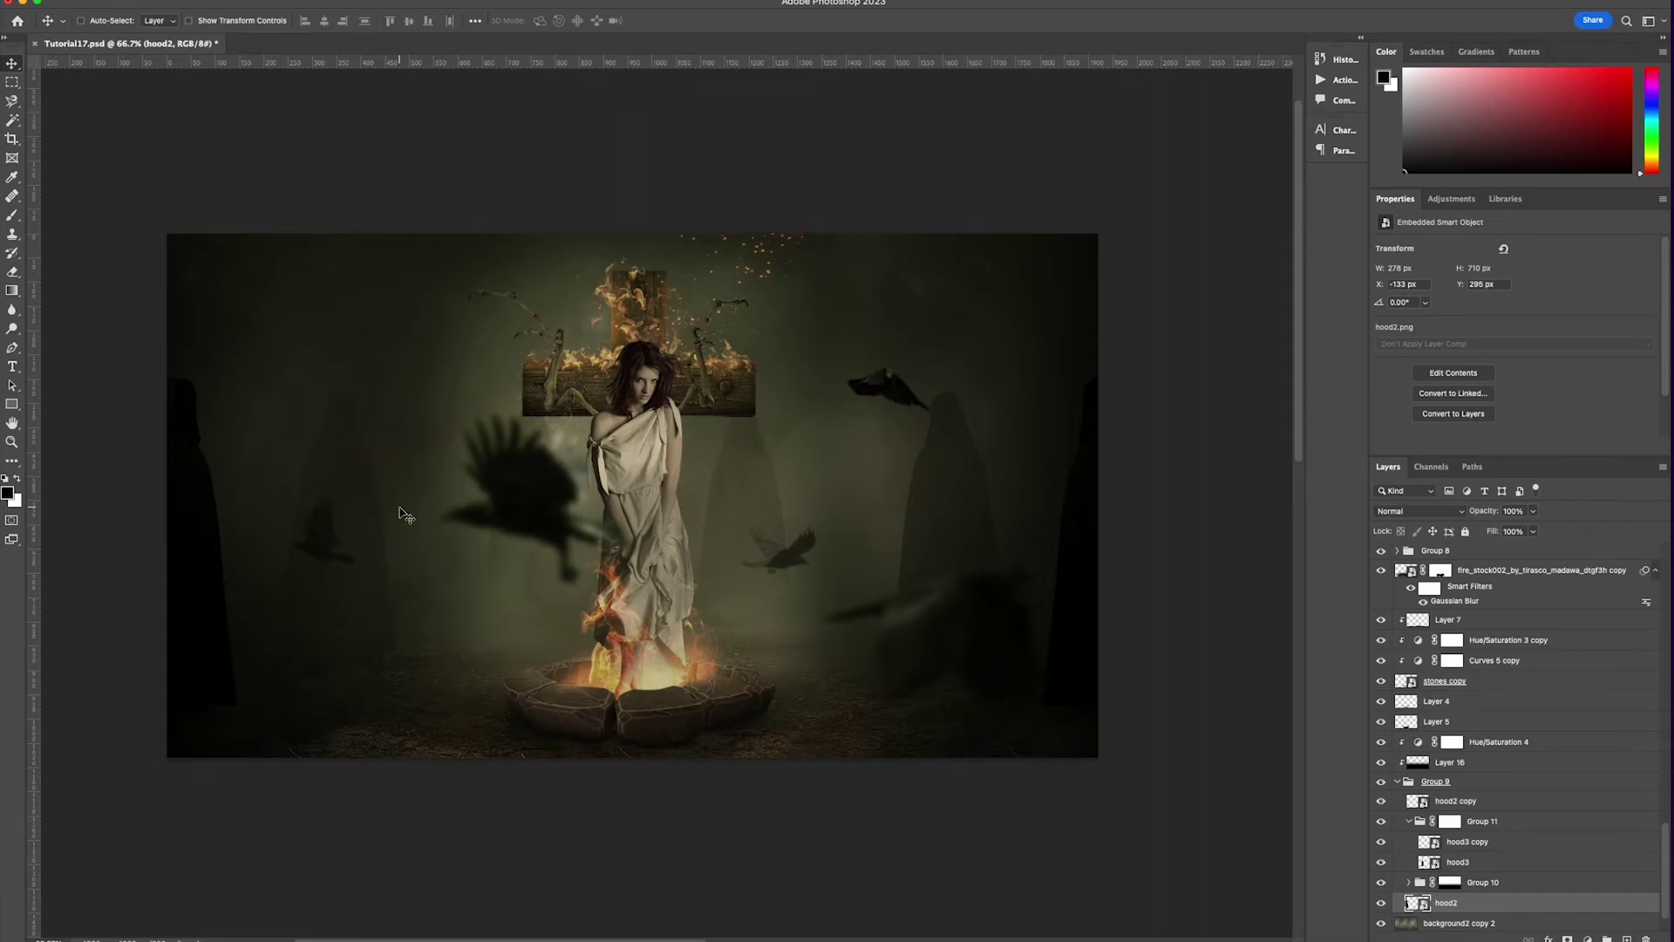
{"action": "key", "text": "super+t"}
{"action": "mouse_move", "coordinate": [378, 543]}
{"action": "left_mouse_down"}
{"action": "mouse_move", "coordinate": [445, 542]}
{"action": "mouse_move", "coordinate": [377, 542]}
{"action": "mouse_move", "coordinate": [366, 590]}
{"action": "mouse_move", "coordinate": [364, 558]}
{"action": "left_mouse_up"}
{"action": "left_click_drag", "start_coordinate": [382, 561], "coordinate": [431, 560]}
{"action": "key", "text": "Return"}
- Duplicate background2 copy 2, place the duplicate directly above hood2 in Group 9 and clip it to hood2
{"action": "left_click", "coordinate": [1398, 781]}
{"action": "left_click", "coordinate": [1399, 862]}
{"action": "right_click", "coordinate": [1491, 883]}
{"action": "left_click", "coordinate": [1522, 286]}
{"action": "key", "text": "Return"}
{"action": "left_click_drag", "start_coordinate": [1479, 876], "coordinate": [1484, 857]}
{"action": "right_click", "coordinate": [1486, 859]}
{"action": "left_click", "coordinate": [1555, 548]}
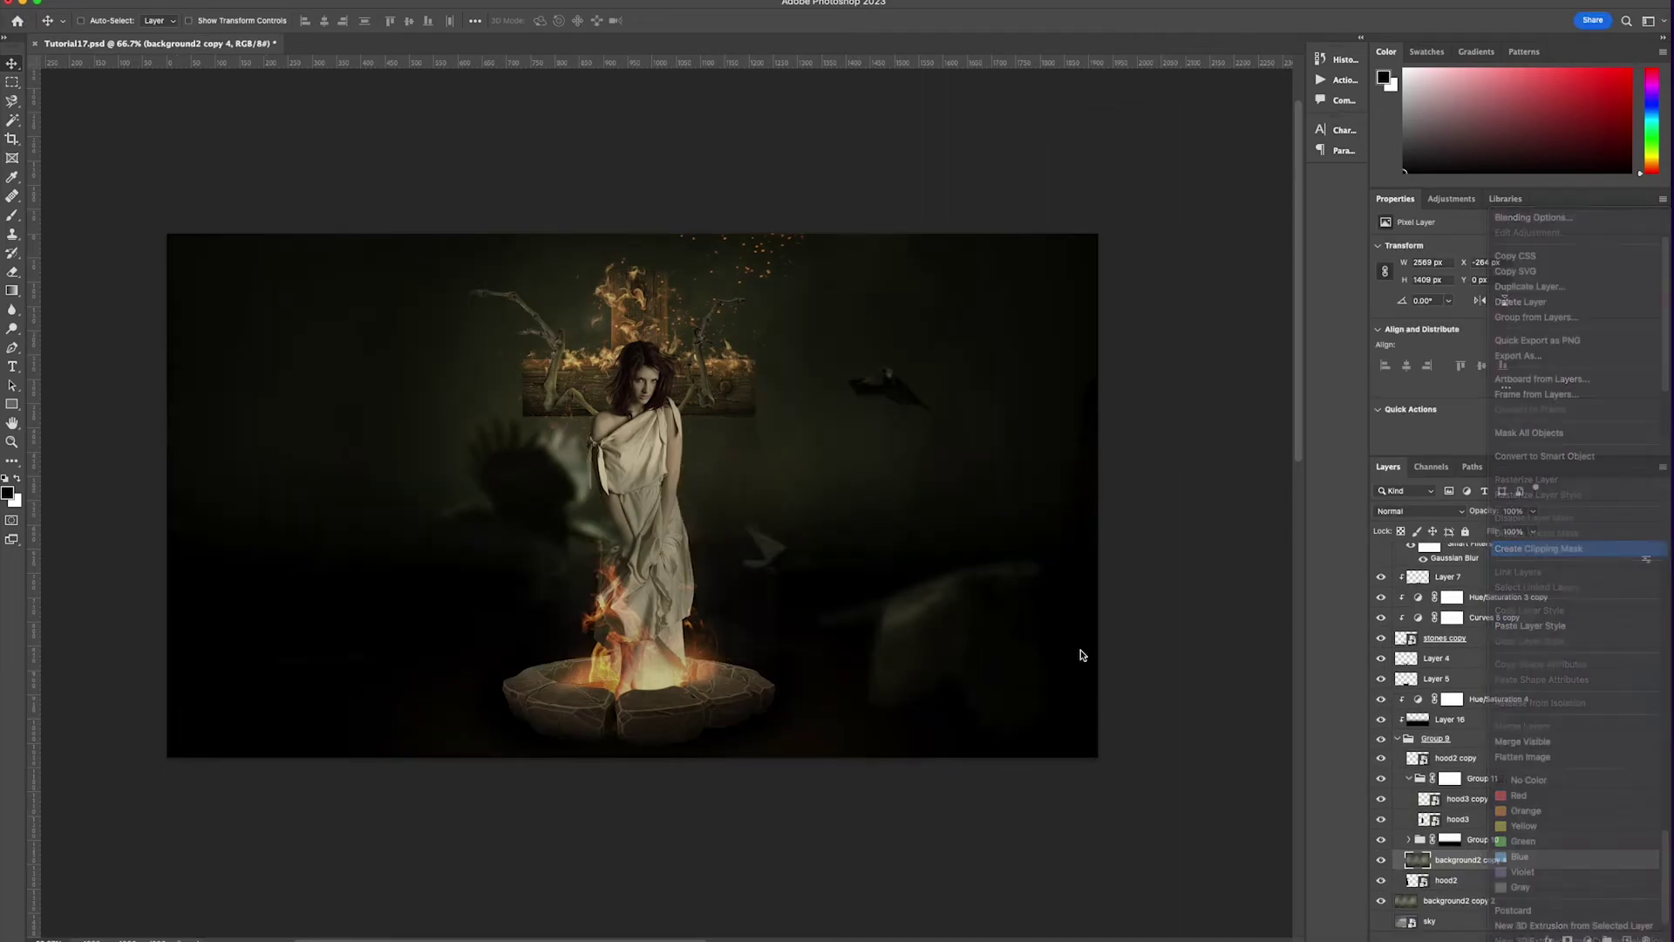
- Hide the black gradient layer, Layer 16, clipped to Group 9 and select the hood2 copy layer
{"action": "left_click", "coordinate": [1496, 882]}
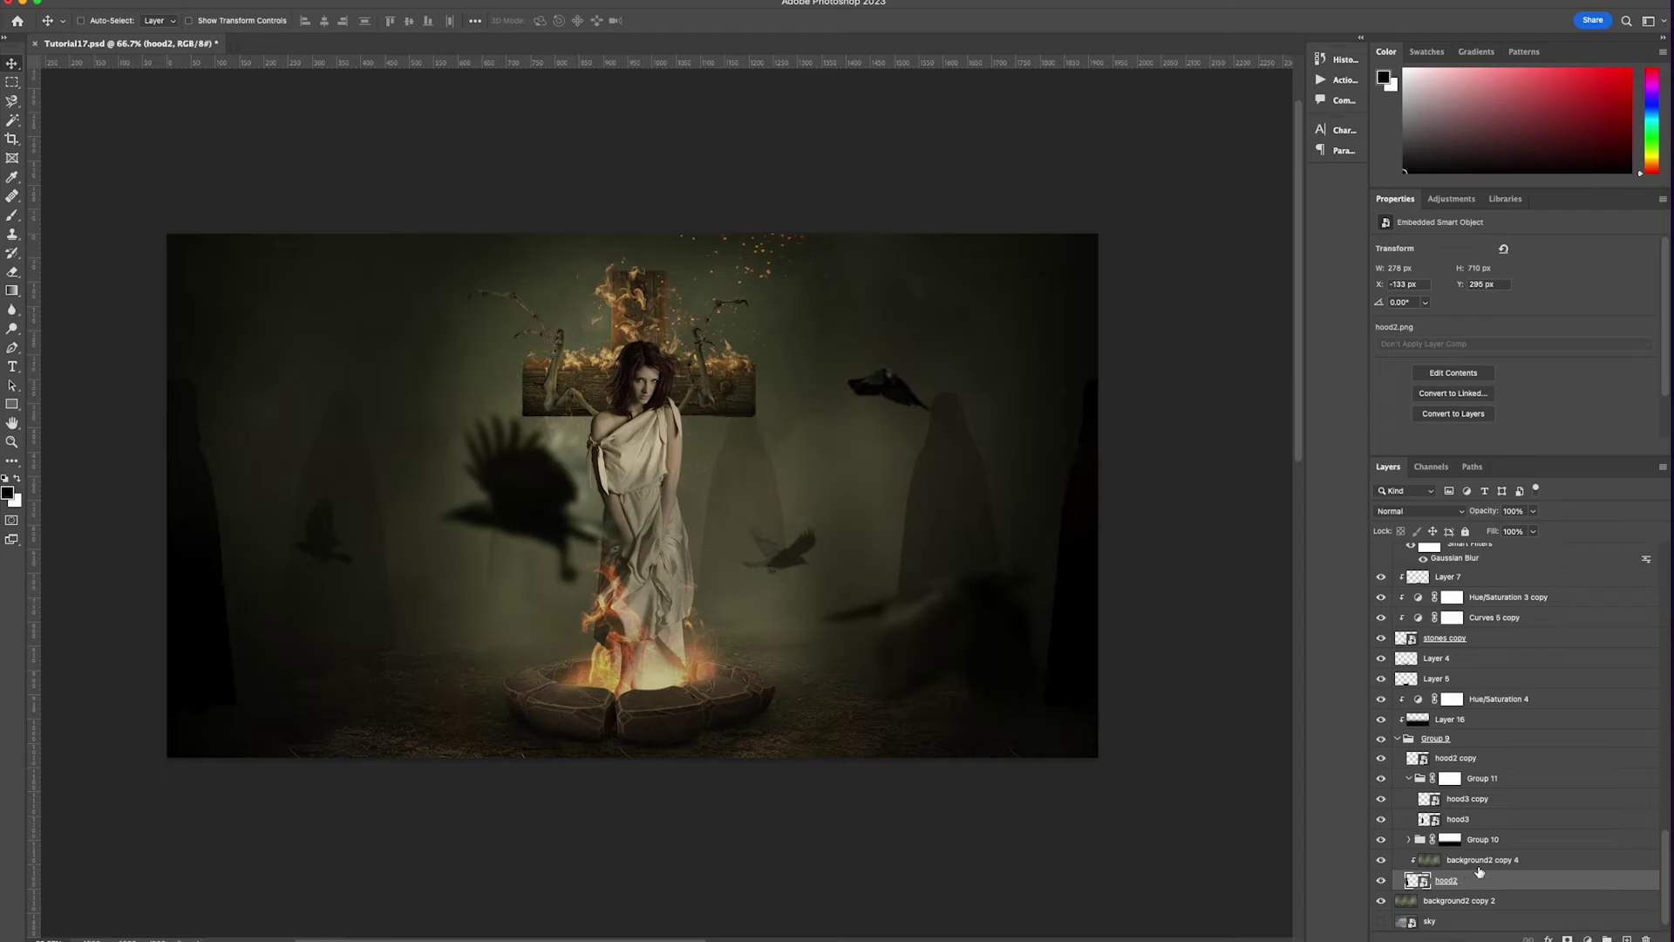
{"action": "left_click", "coordinate": [1487, 778]}
{"action": "left_click", "coordinate": [1481, 885]}
{"action": "left_click", "coordinate": [1452, 861]}
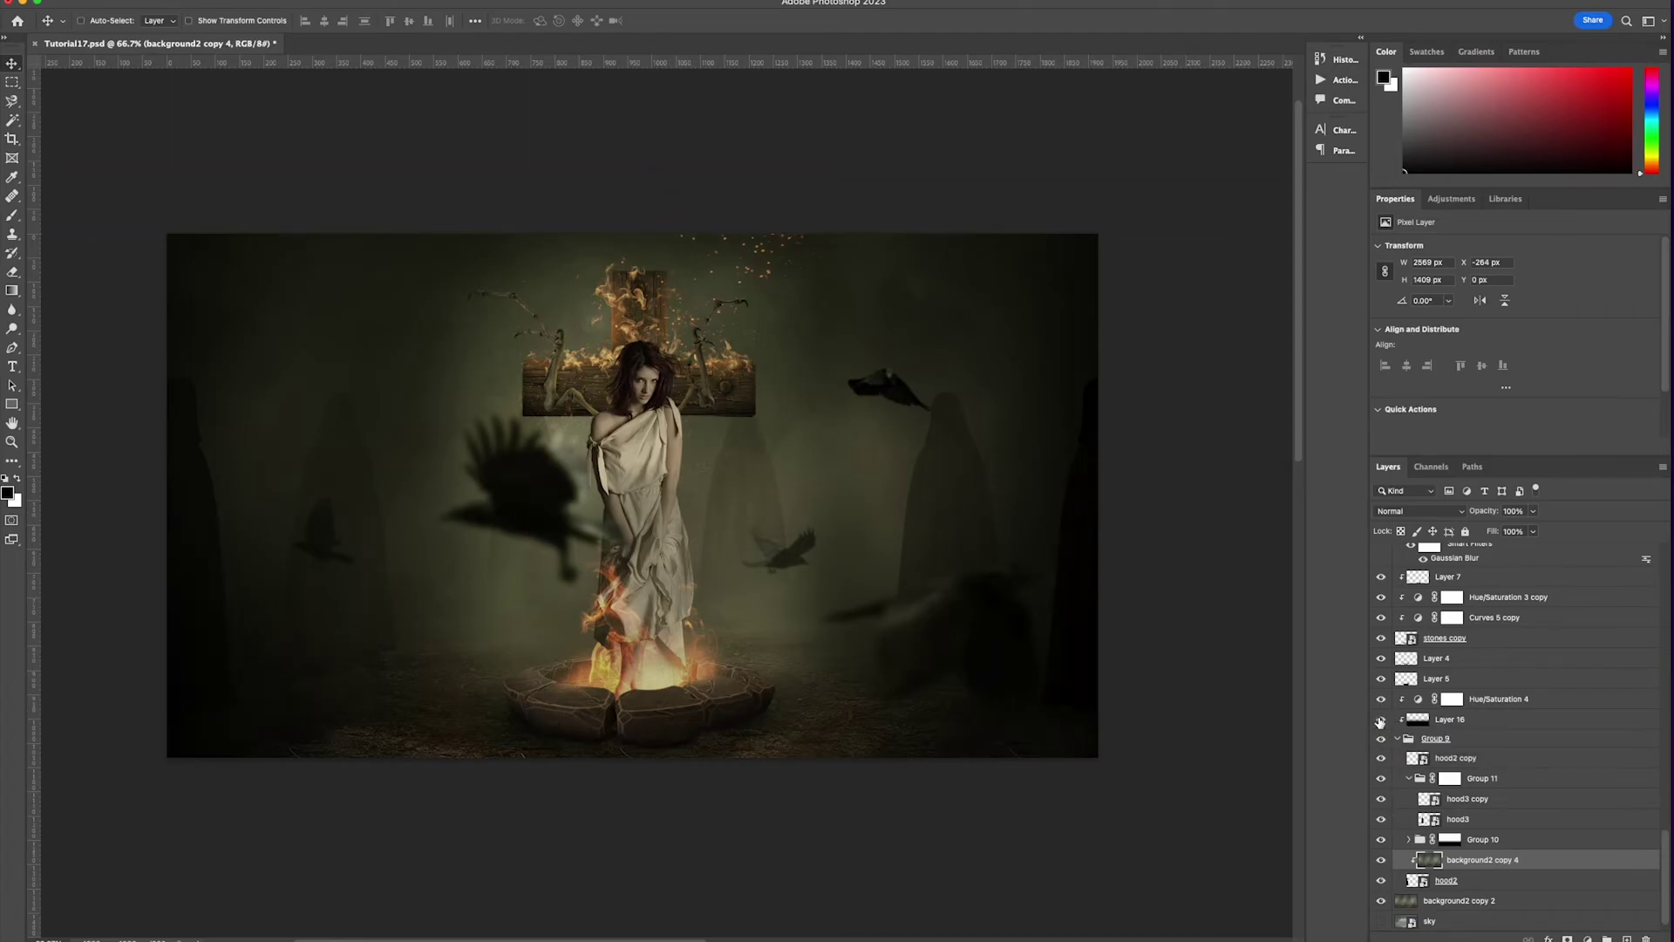
{"action": "left_click", "coordinate": [1087, 487], "text": "super"}
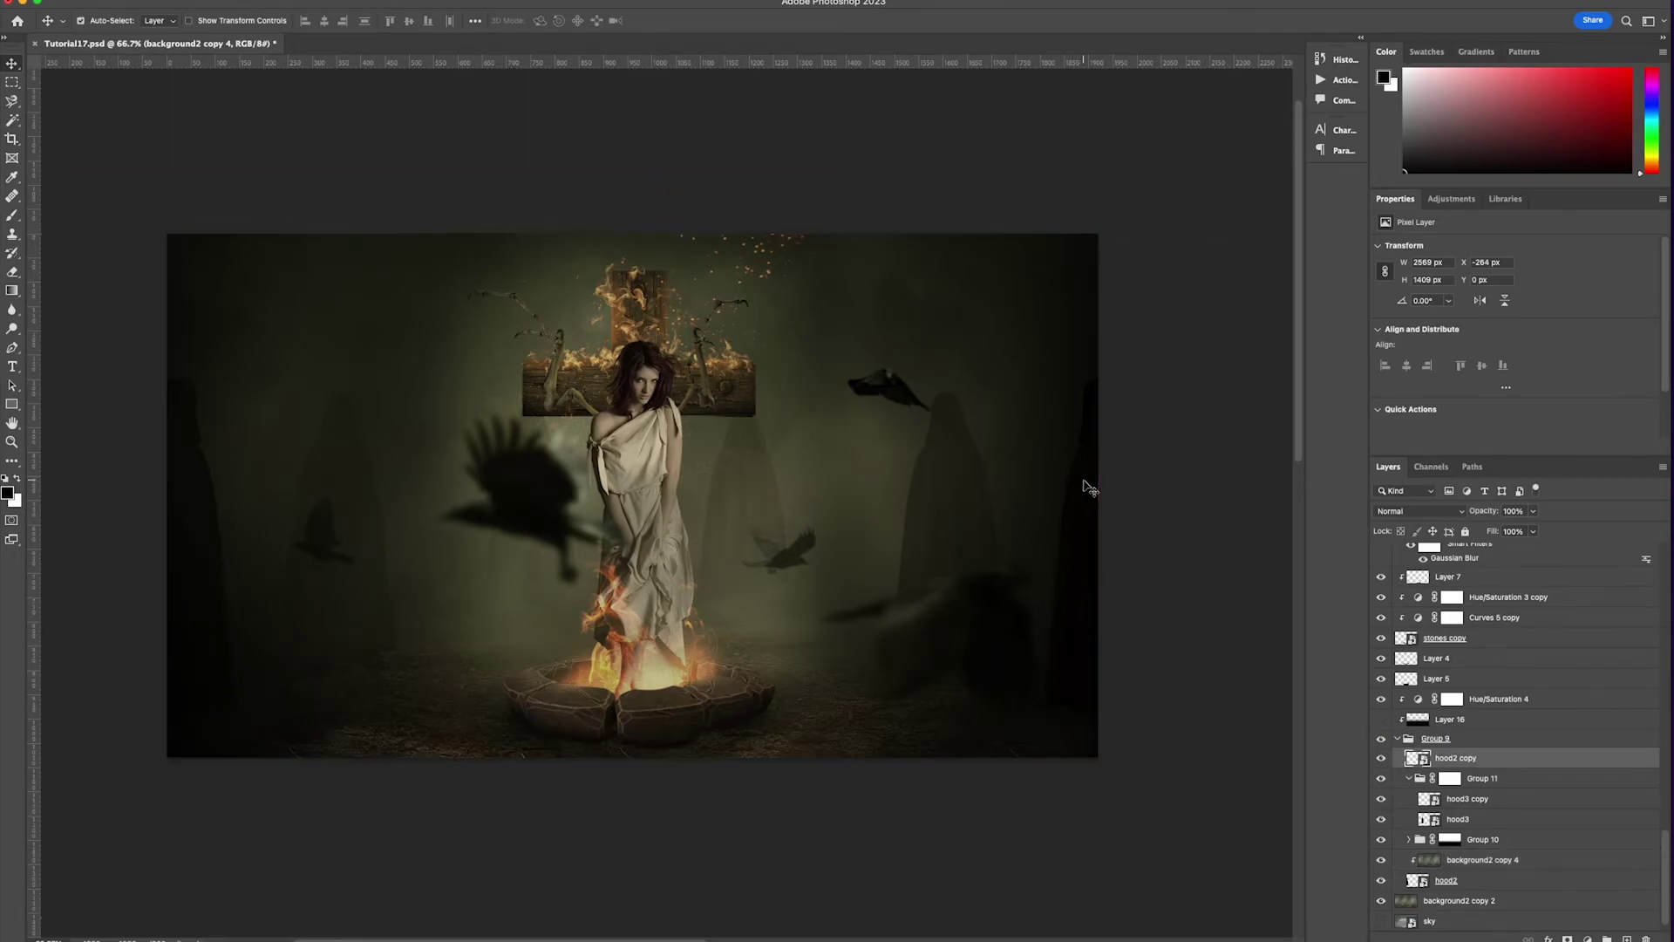
- Duplicate background2 copy 4 into Group 11 above hood3 copy and clip the duplicate to that figure
{"action": "right_click", "coordinate": [1486, 859]}
{"action": "left_click", "coordinate": [1522, 290]}
{"action": "left_click", "coordinate": [1048, 426]}
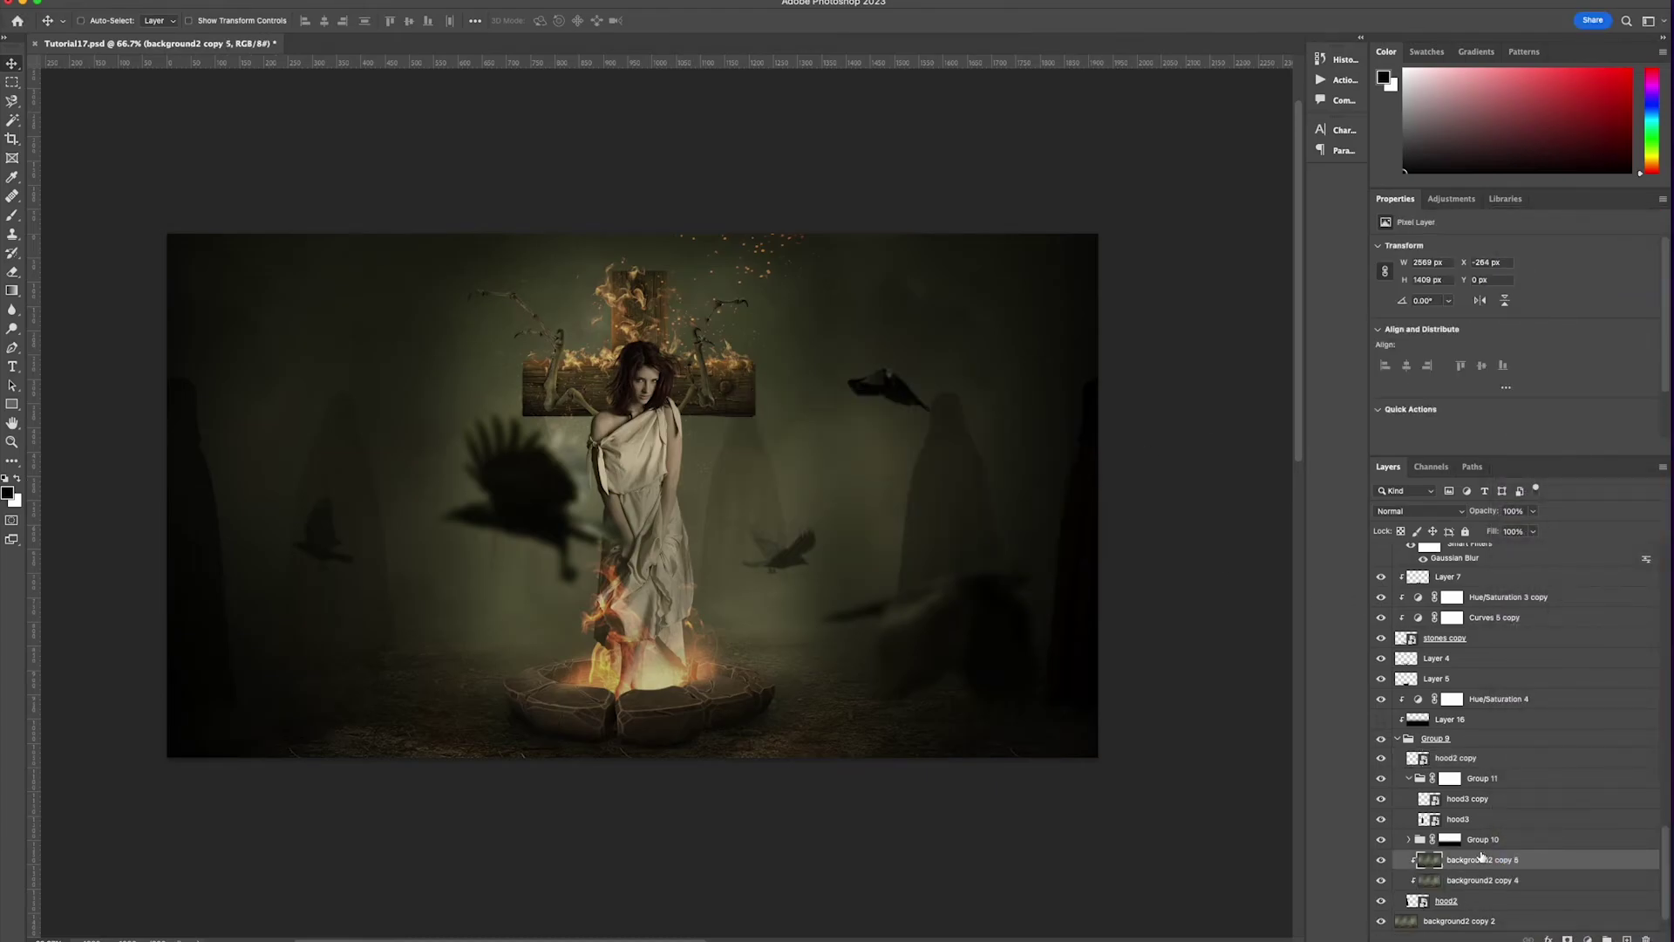
{"action": "left_click_drag", "start_coordinate": [1478, 856], "coordinate": [1498, 791]}
{"action": "right_click", "coordinate": [1497, 797]}
{"action": "left_click", "coordinate": [1557, 548]}
{"action": "scroll", "coordinate": [1423, 839], "scroll_direction": "down", "scroll_amount": 2}
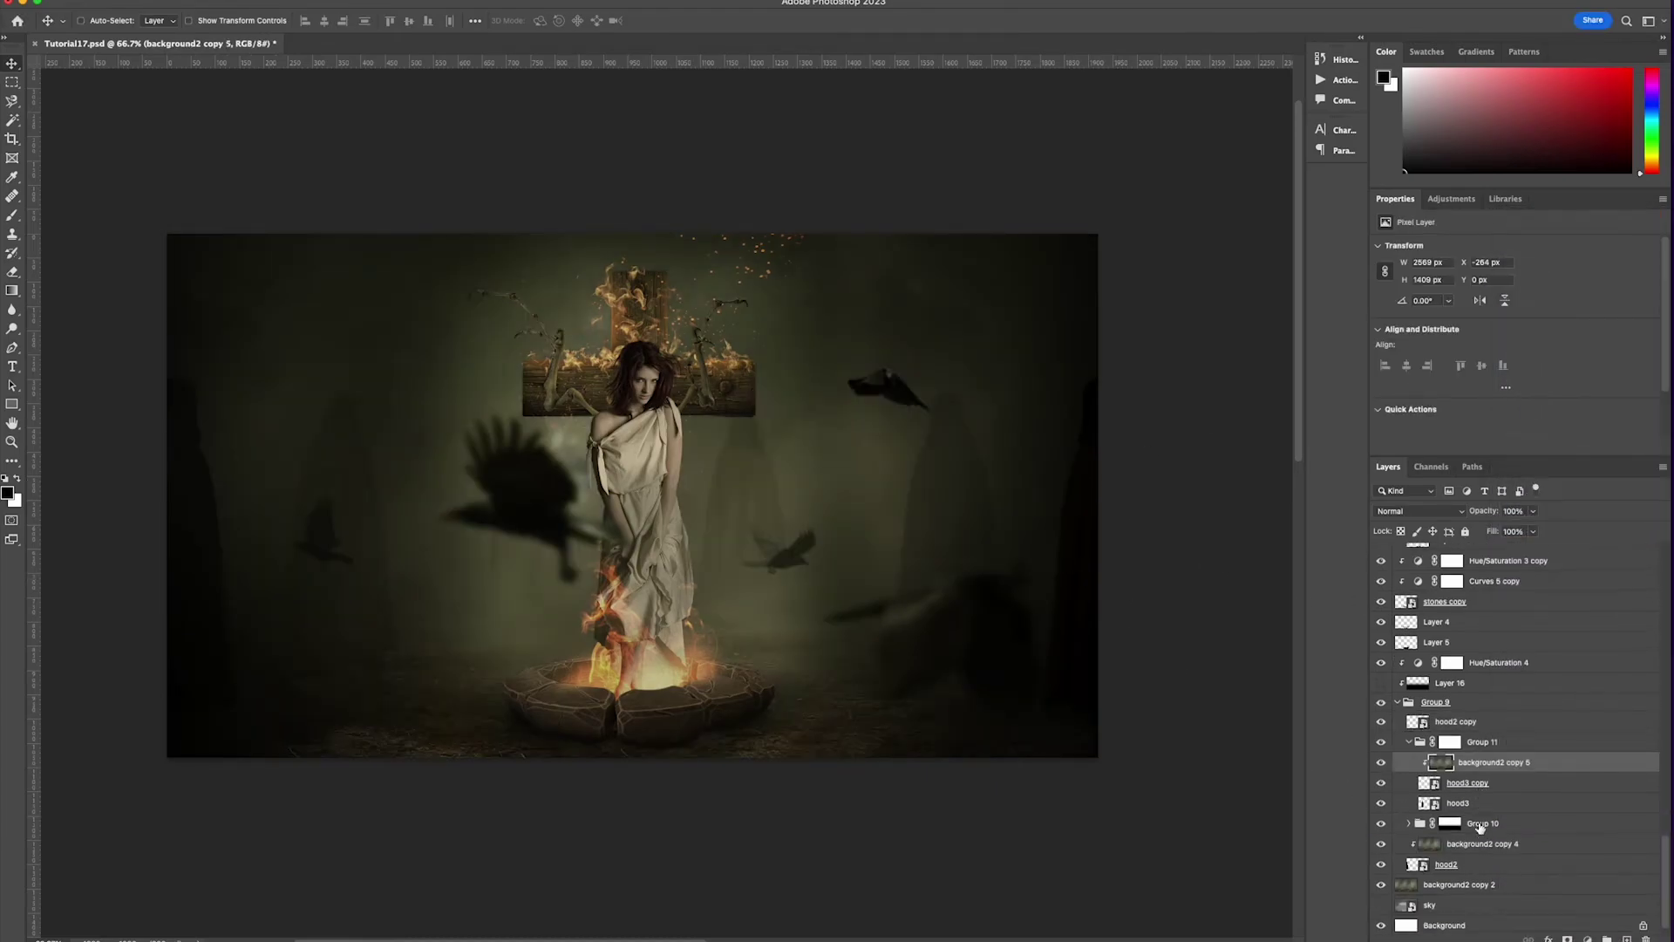
- Move the hood2 layer directly below hood2 copy in Group 9 and hide background2 copy 4
{"action": "left_click", "coordinate": [1443, 804]}
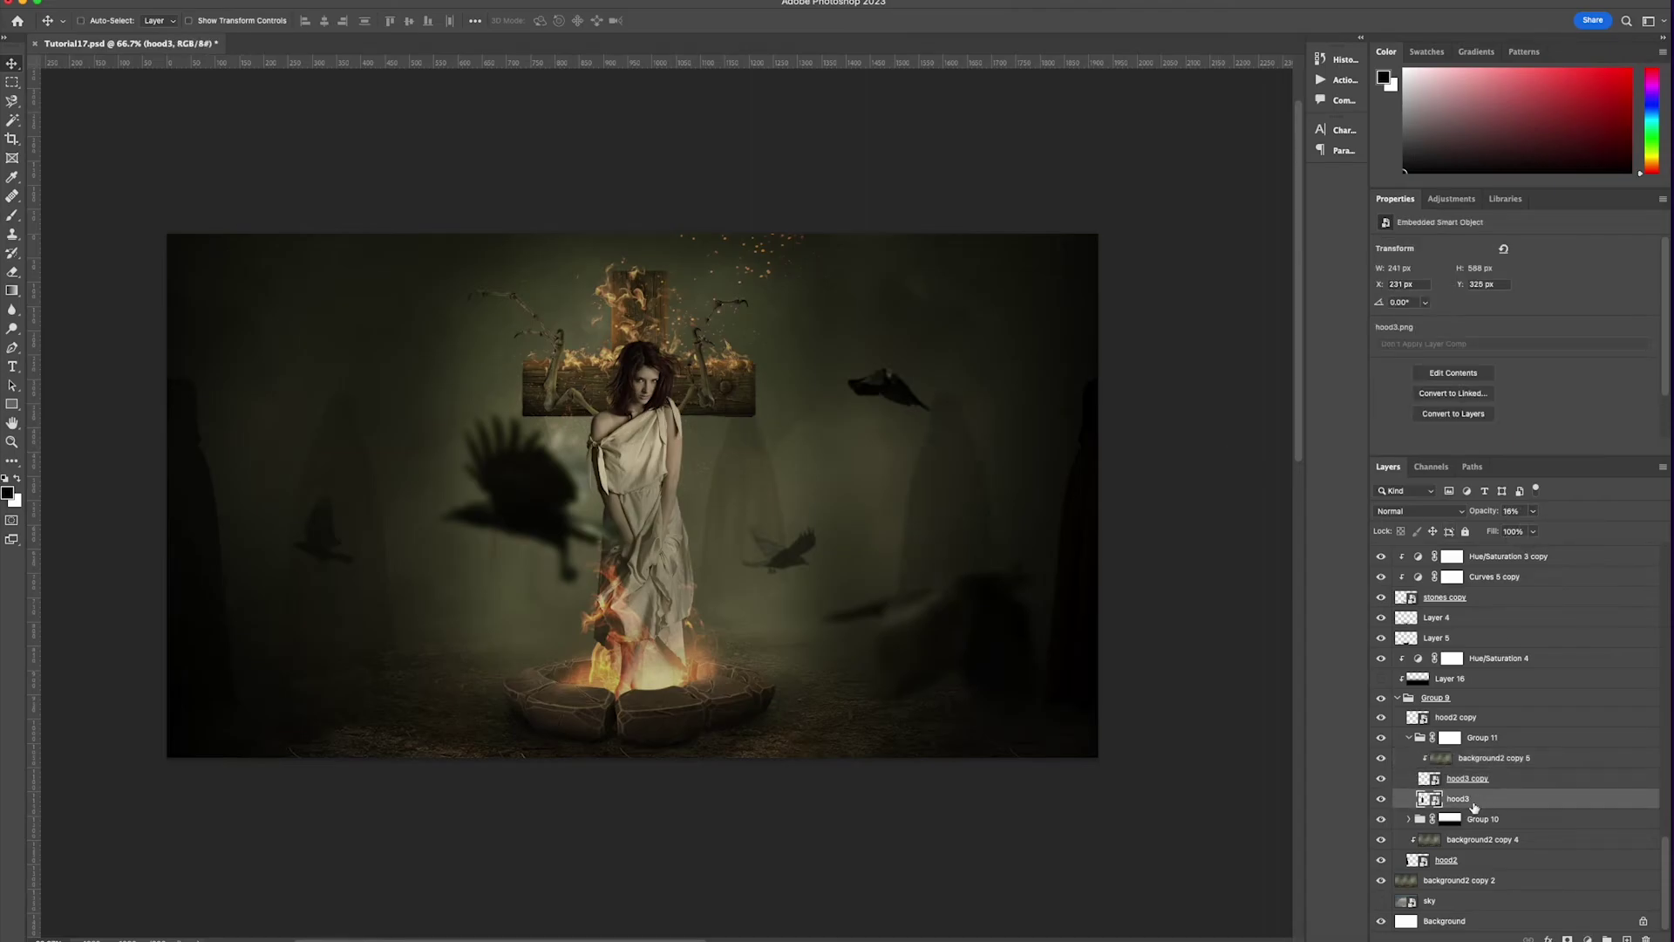
{"action": "left_click", "coordinate": [1409, 819]}
{"action": "left_click", "coordinate": [1477, 861]}
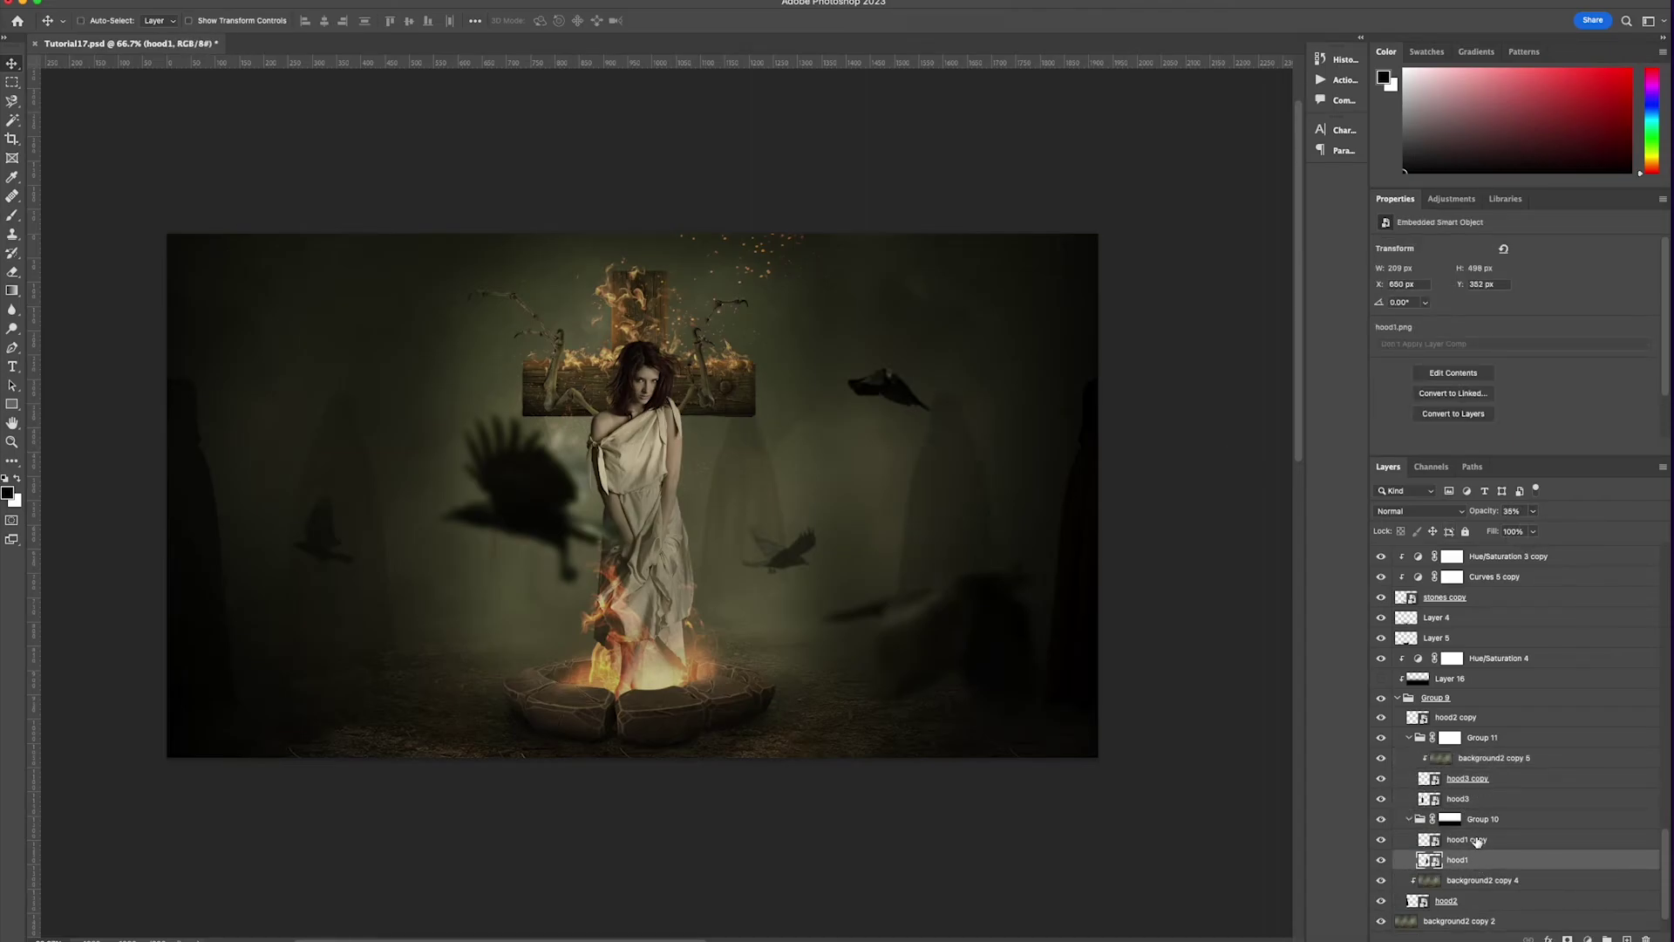
{"action": "left_click", "coordinate": [1097, 572], "text": "ctrl"}
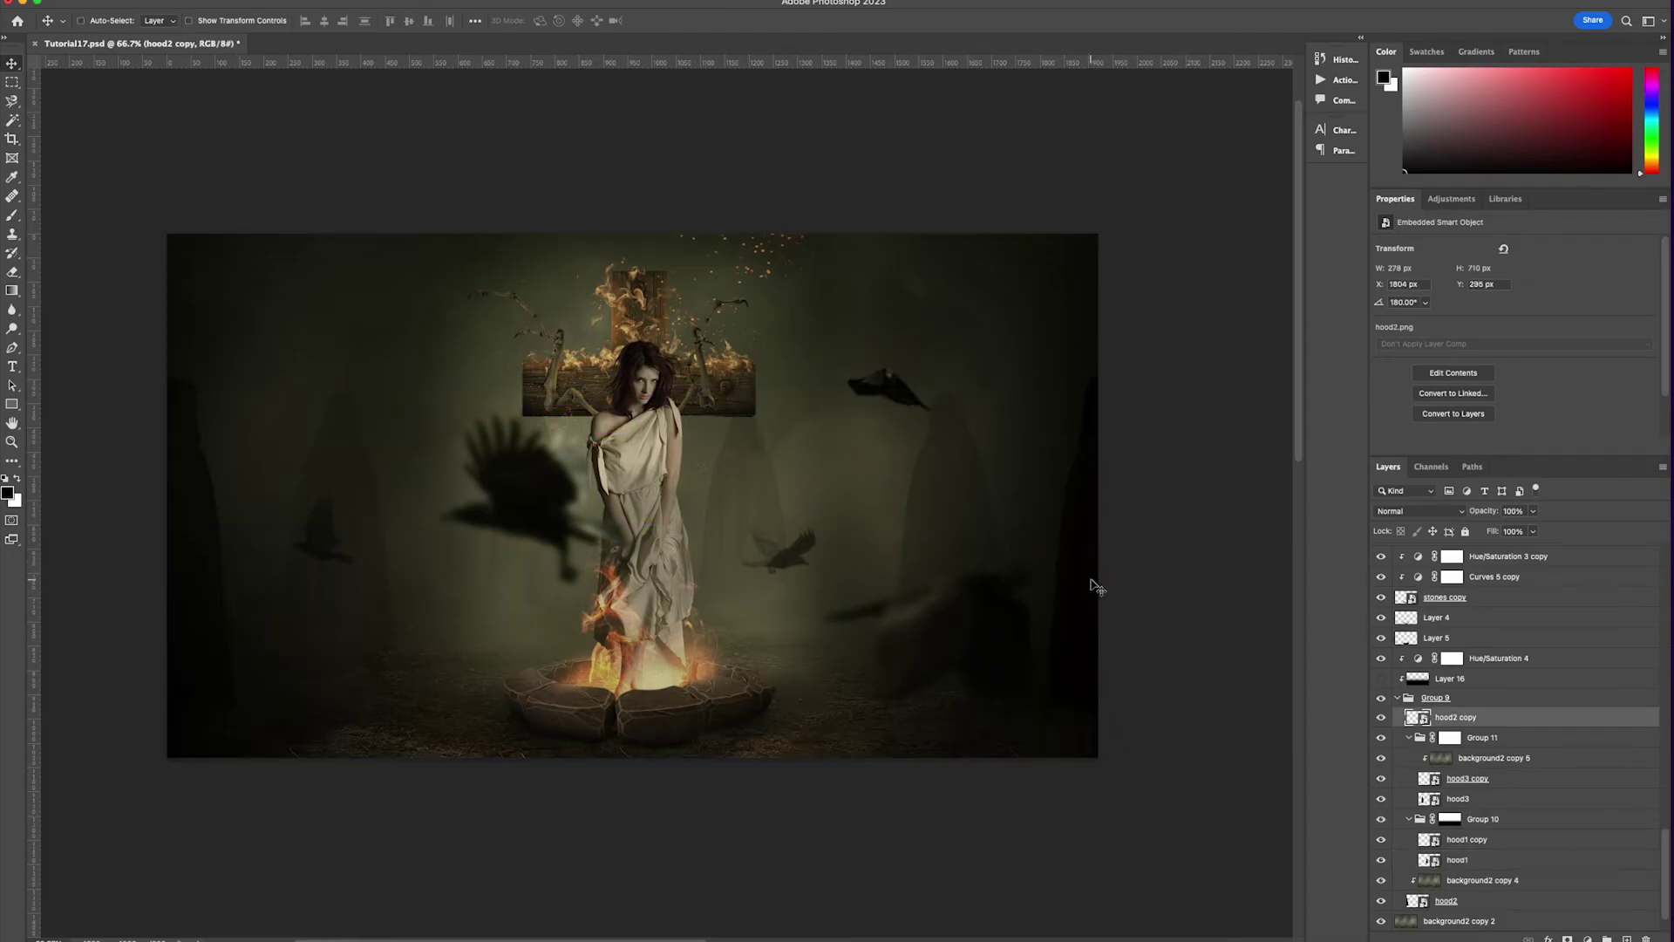
{"action": "left_click_drag", "start_coordinate": [1473, 898], "coordinate": [1494, 727]}
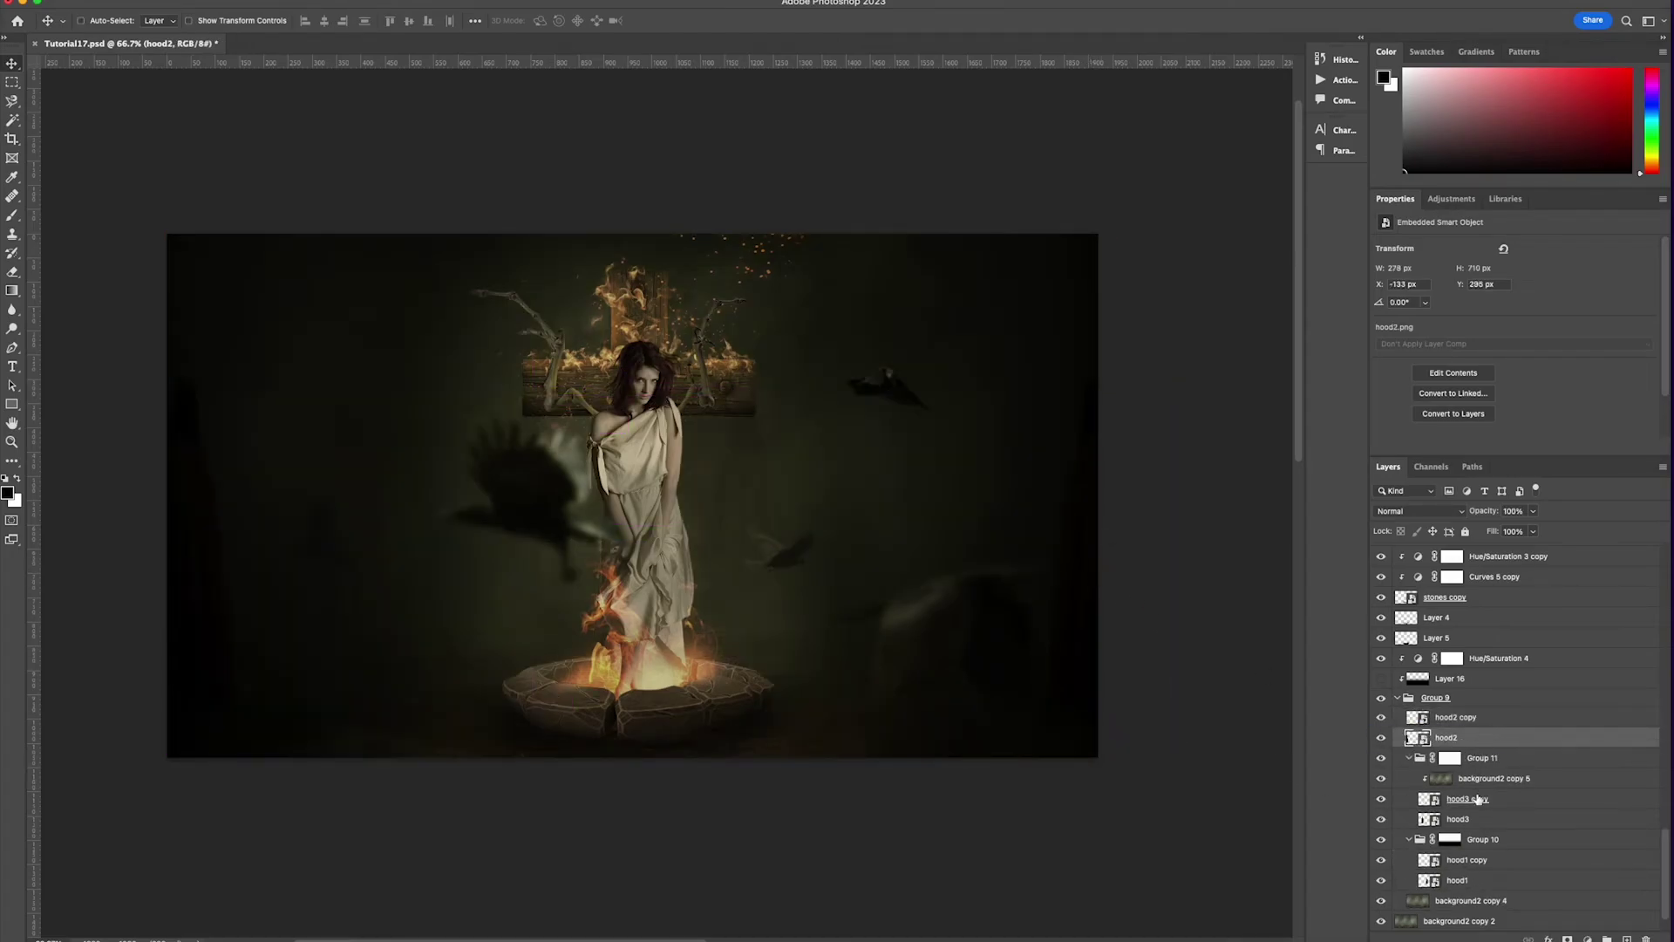
{"action": "scroll", "coordinate": [1478, 797], "scroll_direction": "down", "scroll_amount": 2}
{"action": "left_click", "coordinate": [1382, 860]}
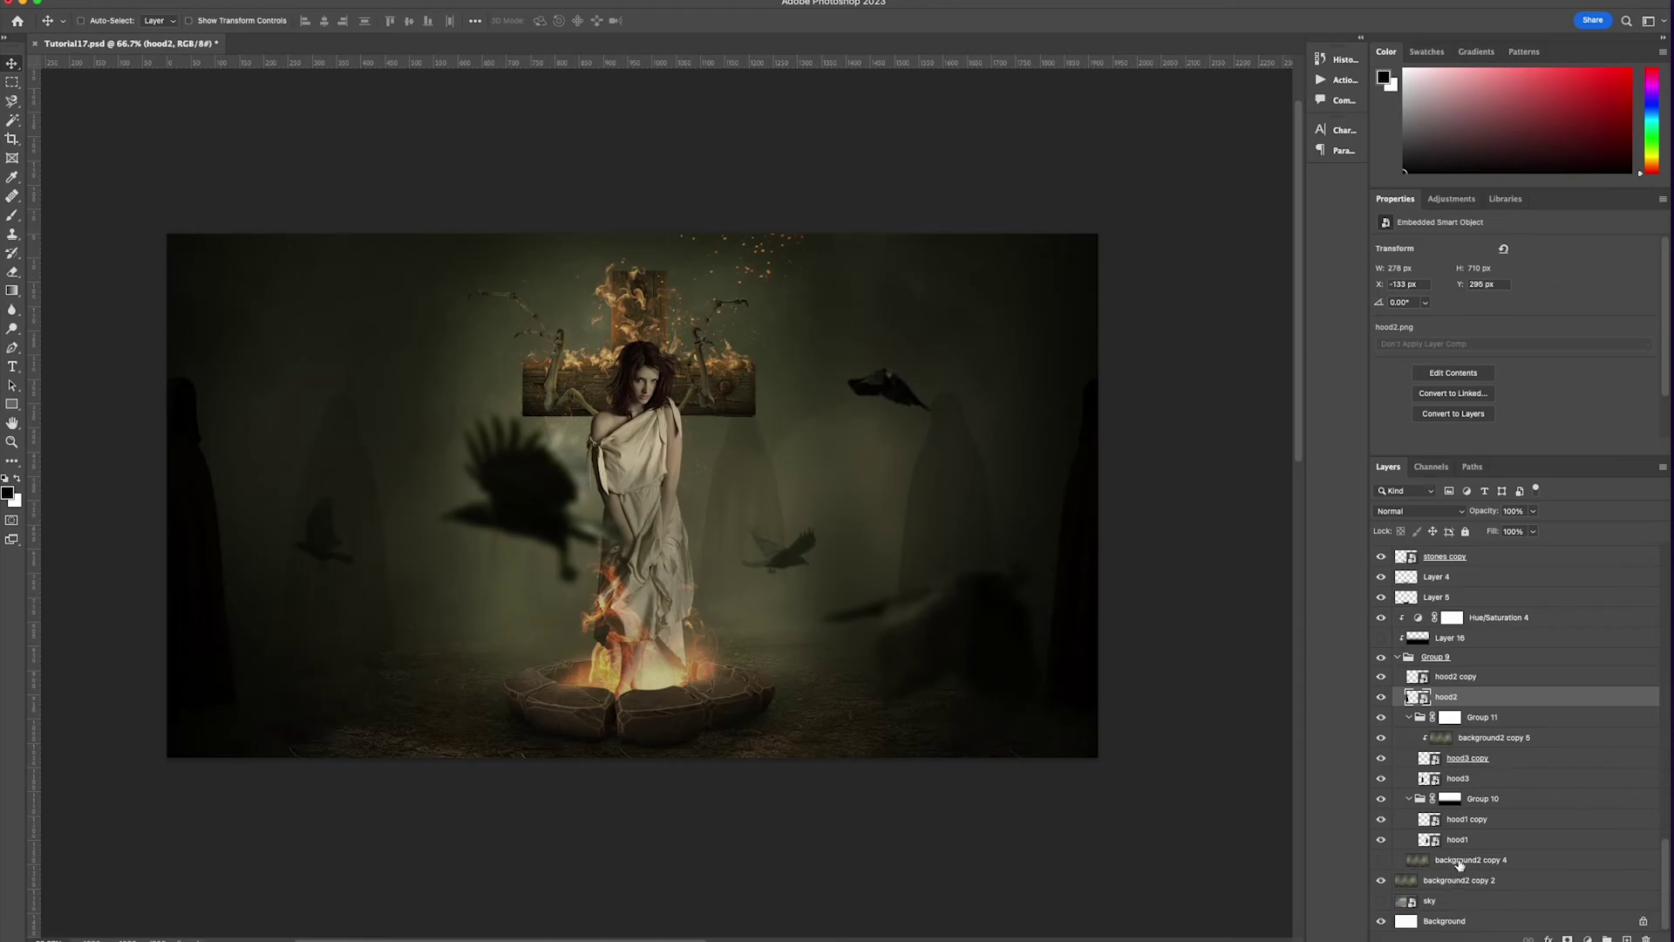
- Group hood2 copy and hood2 and clip background2 copy 4, made visible again above them, to that group
{"action": "left_click_drag", "start_coordinate": [1460, 863], "coordinate": [1473, 675]}
{"action": "left_click", "coordinate": [1472, 696]}
{"action": "left_click", "coordinate": [1472, 716], "text": "shift"}
{"action": "left_click", "coordinate": [1607, 938]}
{"action": "left_click", "coordinate": [1382, 698]}
{"action": "right_click", "coordinate": [1473, 698]}
{"action": "left_click", "coordinate": [1521, 550]}
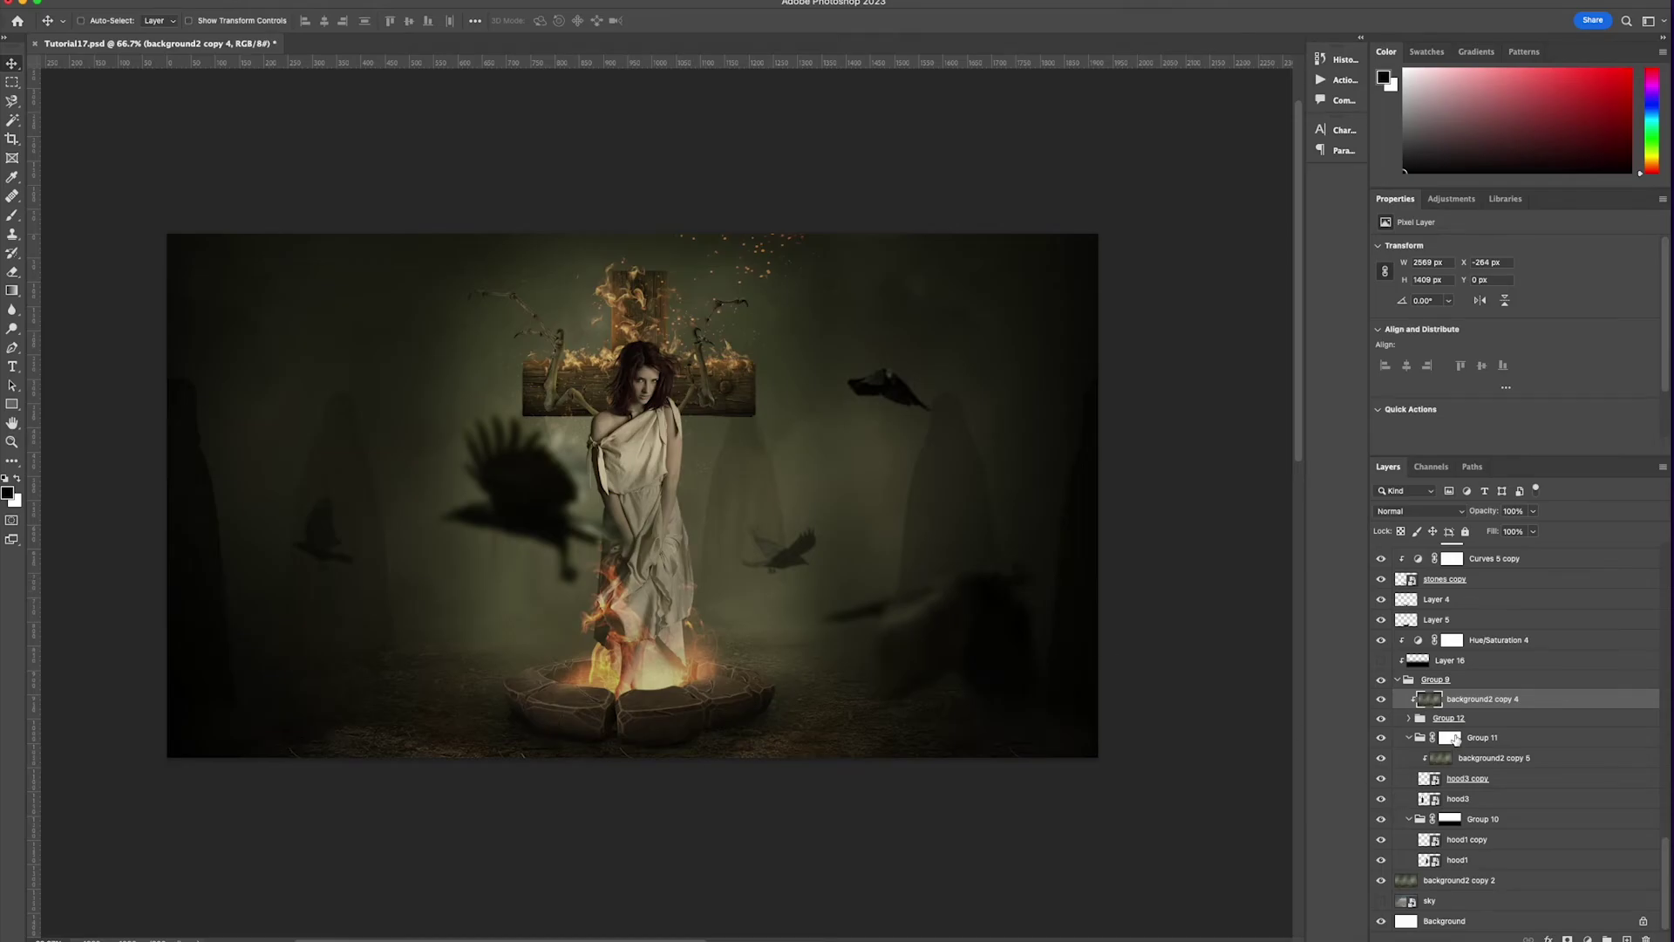
- Set the opacity of the hood3 copy and hood3 layers to 100%
{"action": "left_click", "coordinate": [1461, 785]}
{"action": "left_click", "coordinate": [1532, 511]}
{"action": "left_click_drag", "start_coordinate": [1528, 531], "coordinate": [1592, 532]}
{"action": "left_click", "coordinate": [1482, 799]}
{"action": "left_click", "coordinate": [1533, 511]}
{"action": "left_click", "coordinate": [1244, 747]}
{"action": "left_click", "coordinate": [1381, 799]}
{"action": "left_click", "coordinate": [1381, 799]}
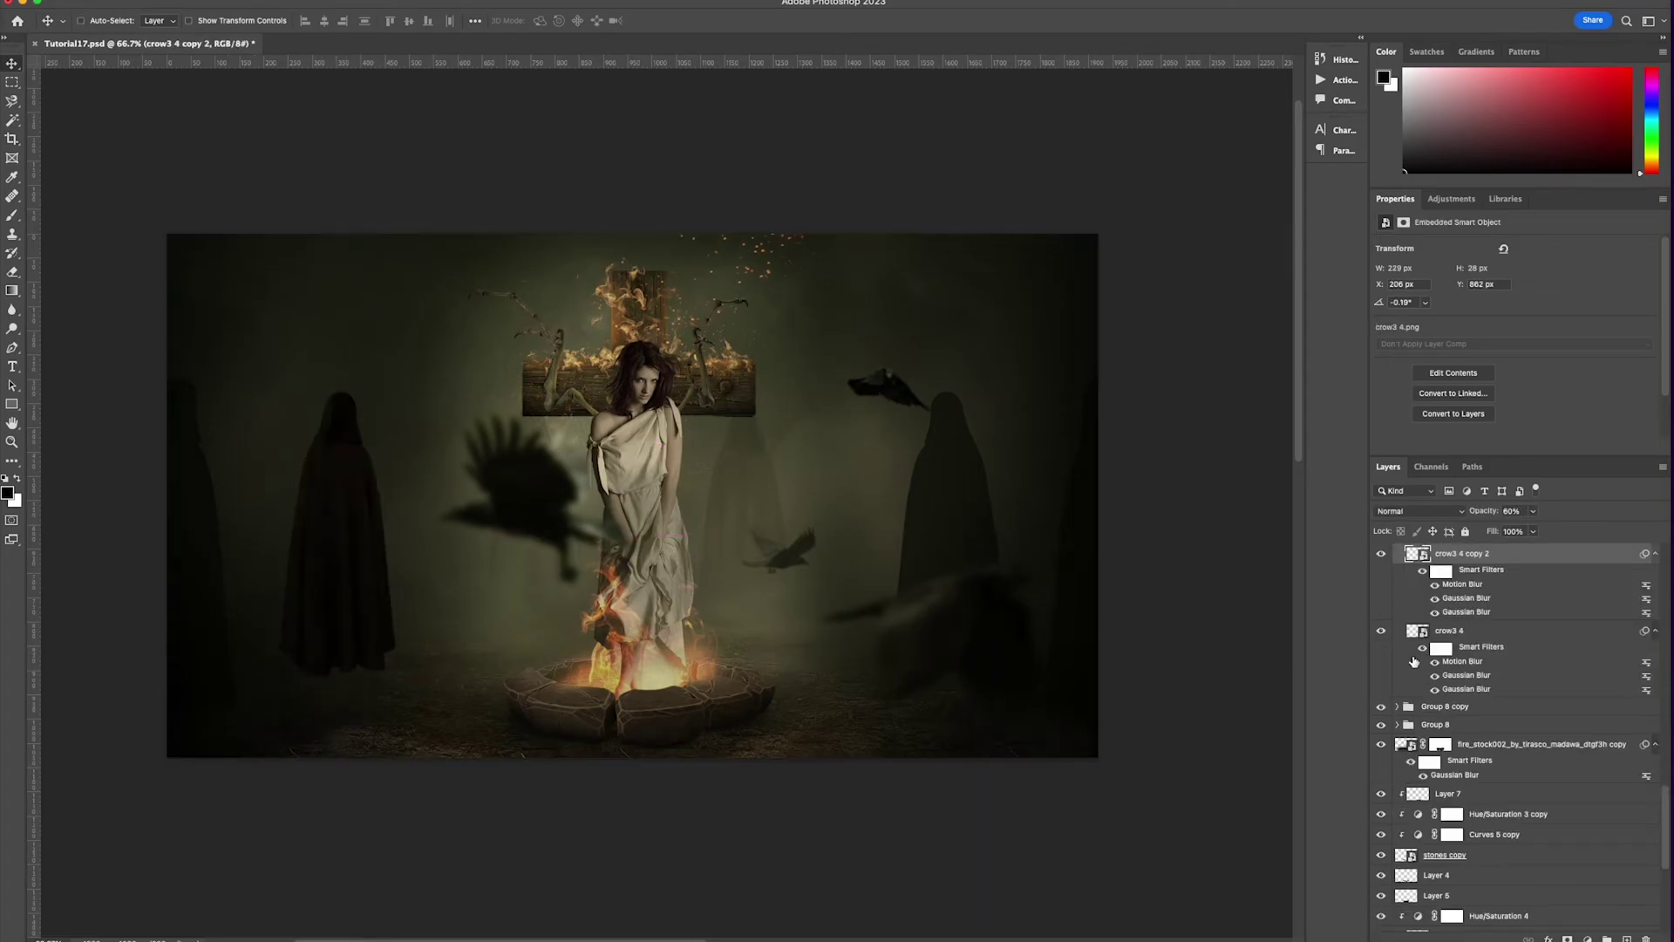
- Move the small crow7 2 crow farther left to about X 152, Y 522 px and set its opacity to 100%
{"action": "scroll", "coordinate": [1410, 663], "scroll_direction": "up", "scroll_amount": 4}
{"action": "left_click", "coordinate": [1398, 665]}
{"action": "left_click_drag", "start_coordinate": [654, 606], "coordinate": [729, 606]}
{"action": "key", "text": "Delete"}
{"action": "left_click", "coordinate": [329, 559], "text": "super"}
{"action": "left_click_drag", "start_coordinate": [329, 559], "coordinate": [249, 470]}
{"action": "scroll", "coordinate": [1497, 593], "scroll_direction": "up", "scroll_amount": 2}
{"action": "left_click_drag", "start_coordinate": [1533, 511], "coordinate": [1581, 531]}
{"action": "mouse_move", "coordinate": [744, 562]}
{"action": "left_mouse_down"}
{"action": "mouse_move", "coordinate": [758, 561]}
{"action": "mouse_move", "coordinate": [748, 590]}
{"action": "left_mouse_up"}
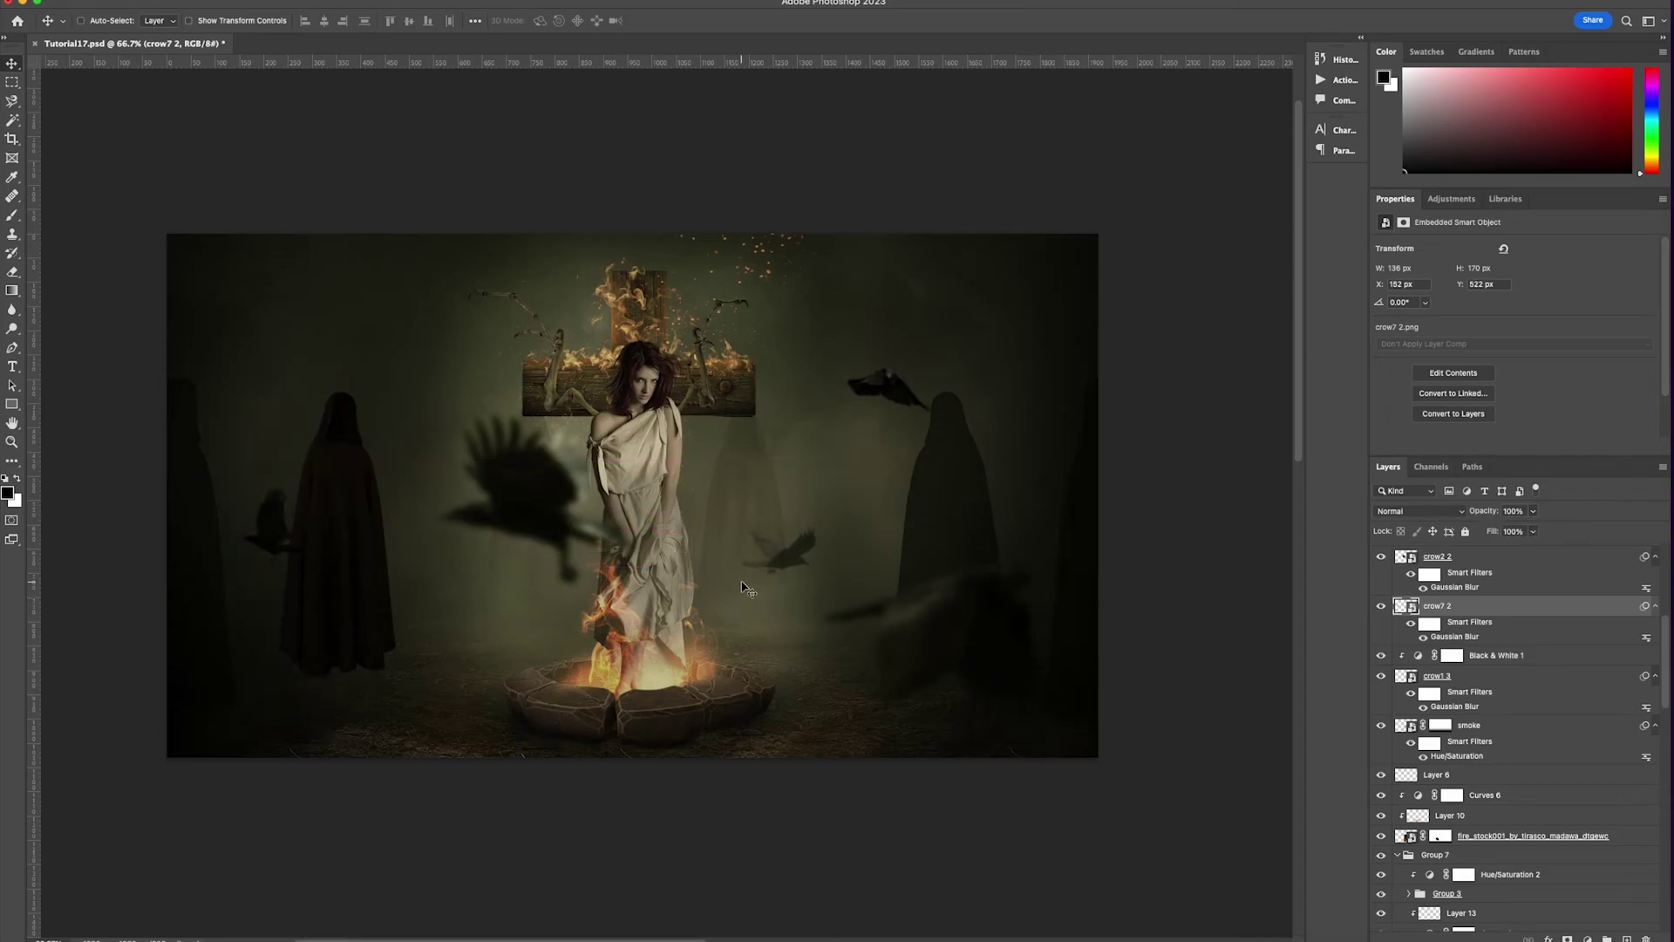
- Group hood3 copy and hood3 inside Group 11 and add a brightening Curves adjustment above them
{"action": "left_click", "coordinate": [375, 533], "text": "super"}
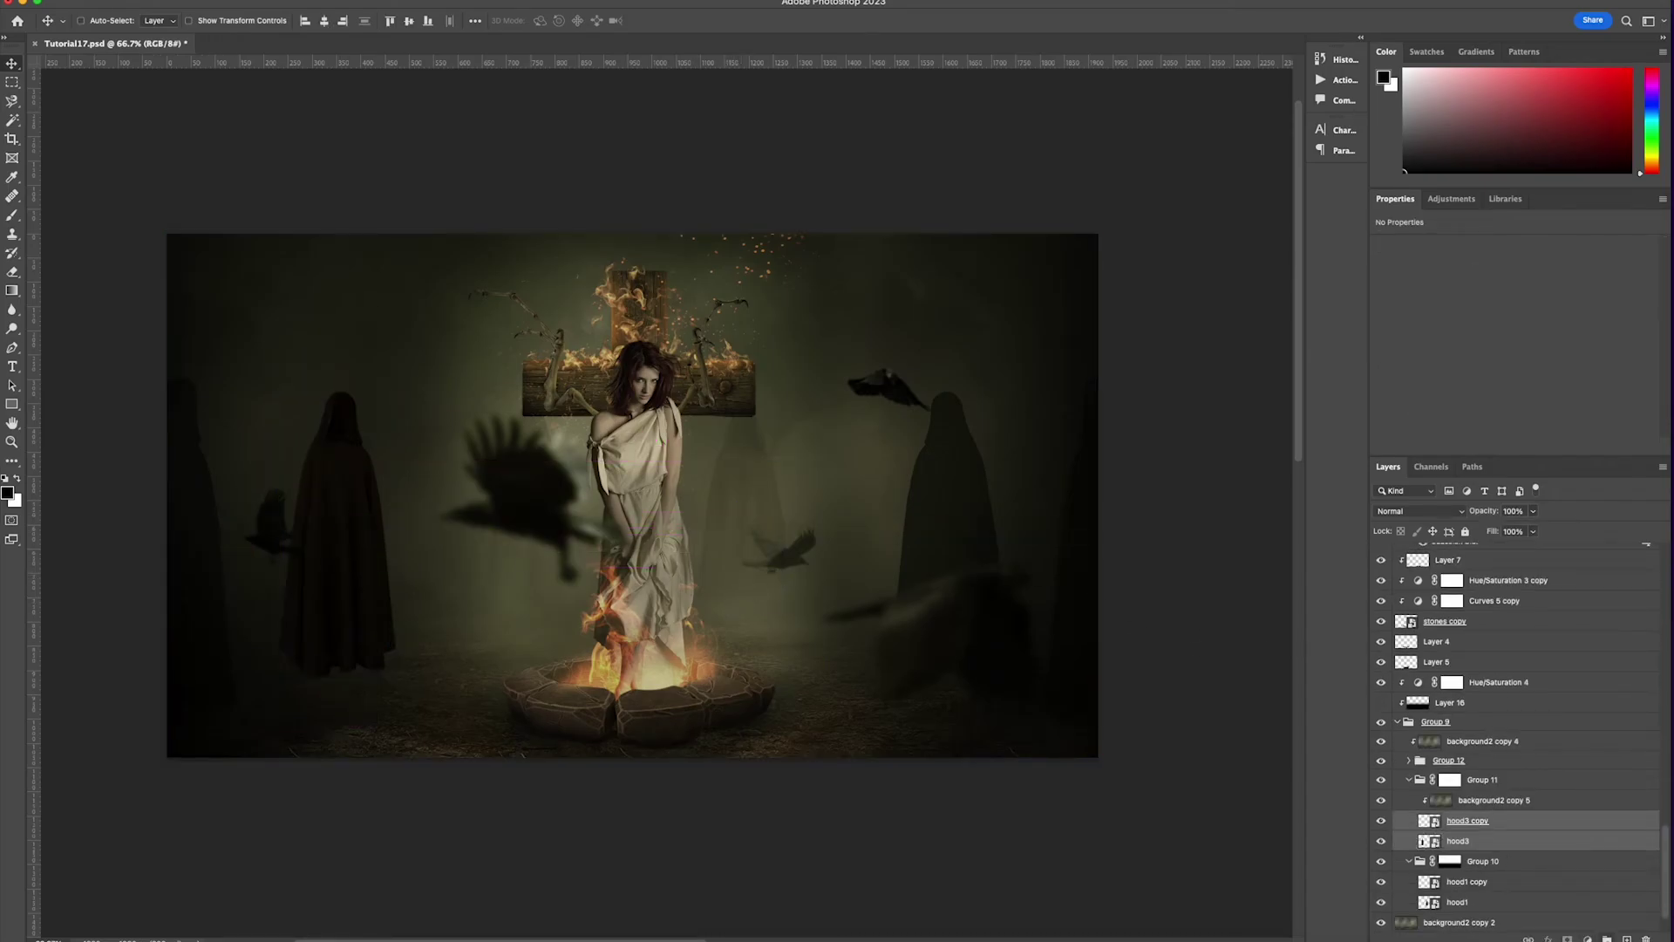
{"action": "left_click", "coordinate": [1586, 938]}
{"action": "left_click", "coordinate": [1611, 705]}
{"action": "left_click_drag", "start_coordinate": [1513, 371], "coordinate": [1508, 352]}
{"action": "left_click", "coordinate": [1519, 802]}
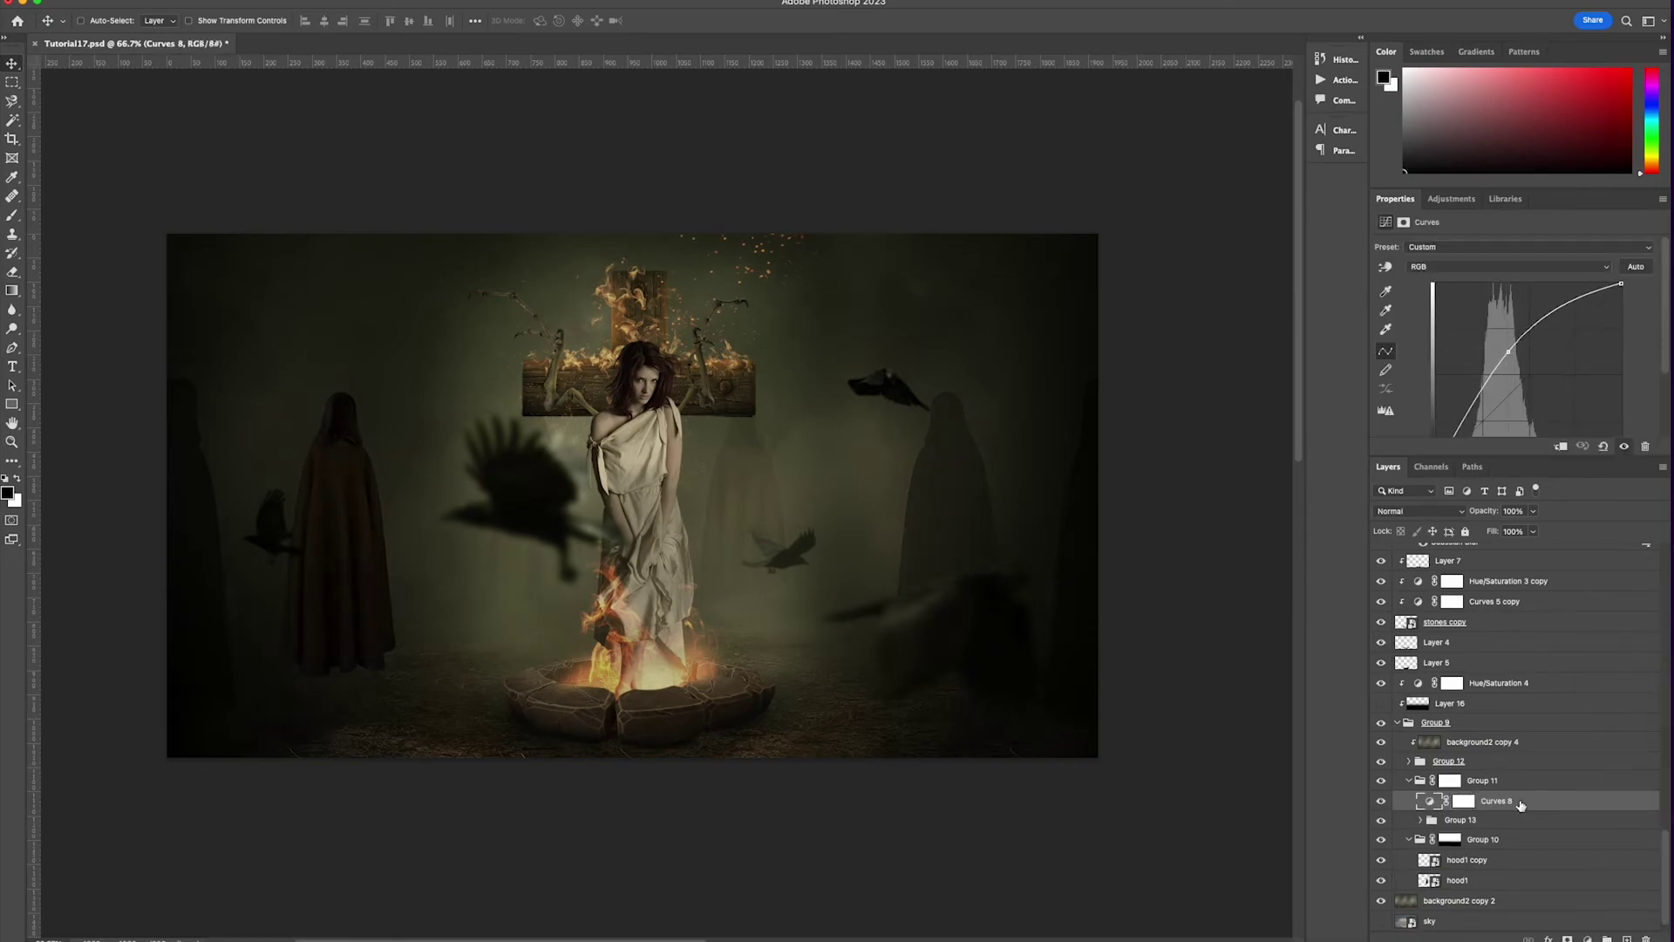
- Move background2 copy 5 out of Group 13 to directly above it, and clip it and Curves 8 to that group
{"action": "left_click", "coordinate": [1420, 820]}
{"action": "right_click", "coordinate": [1497, 844]}
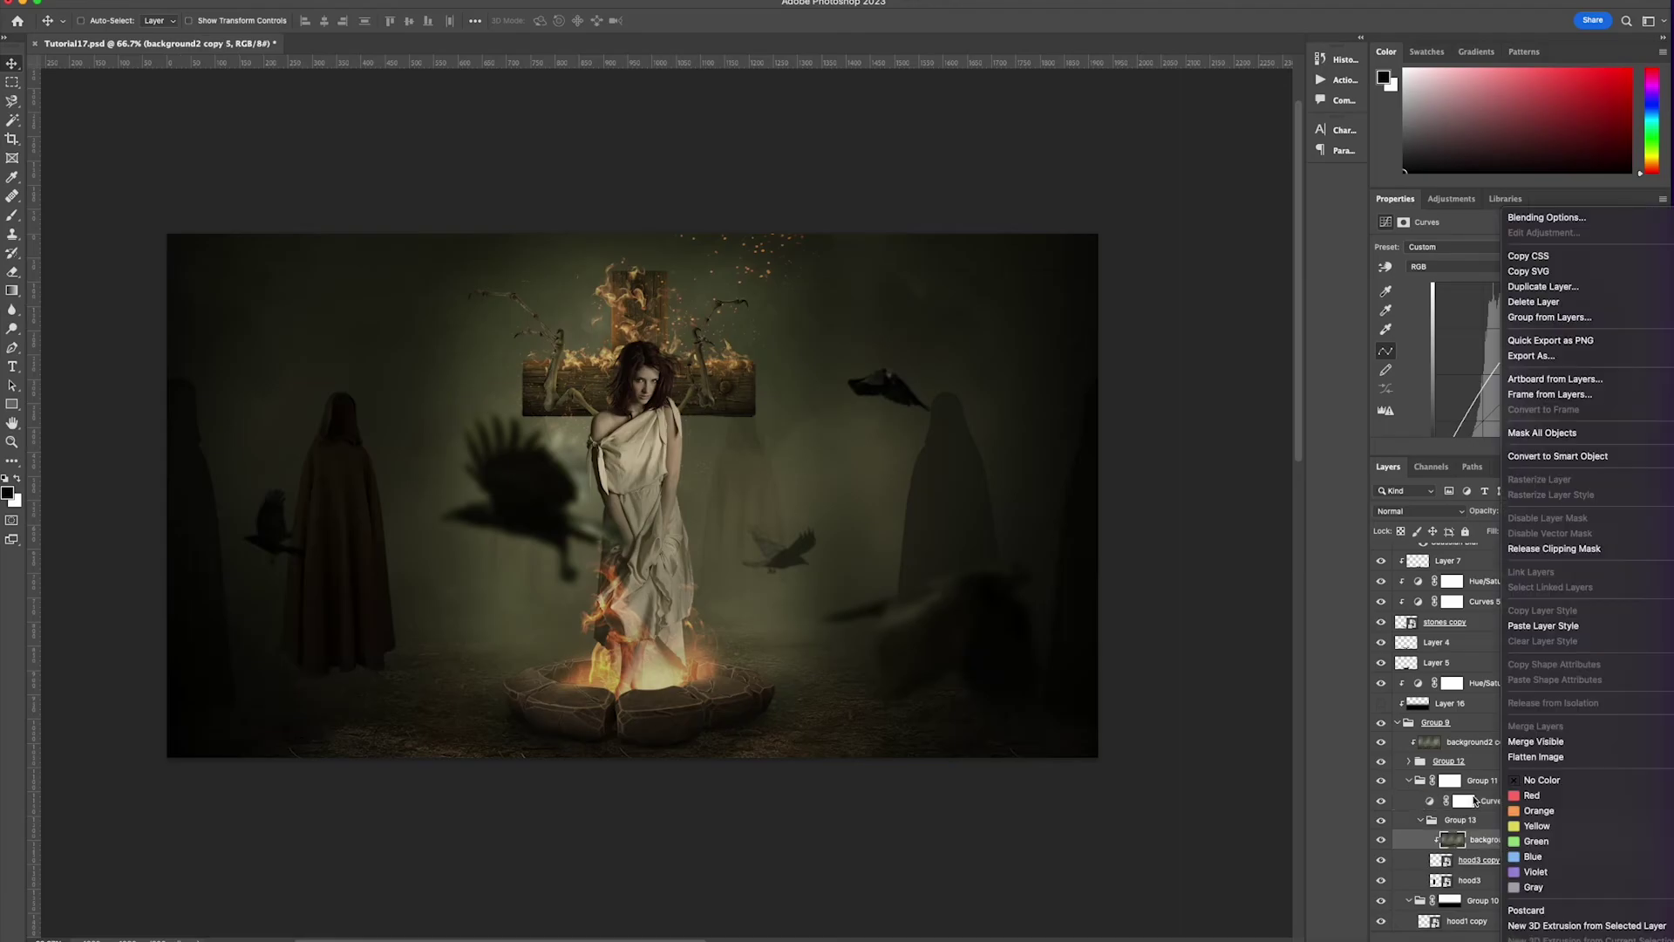
{"action": "left_click", "coordinate": [1473, 839]}
{"action": "left_click_drag", "start_coordinate": [1513, 840], "coordinate": [1531, 812]}
{"action": "right_click", "coordinate": [1517, 824]}
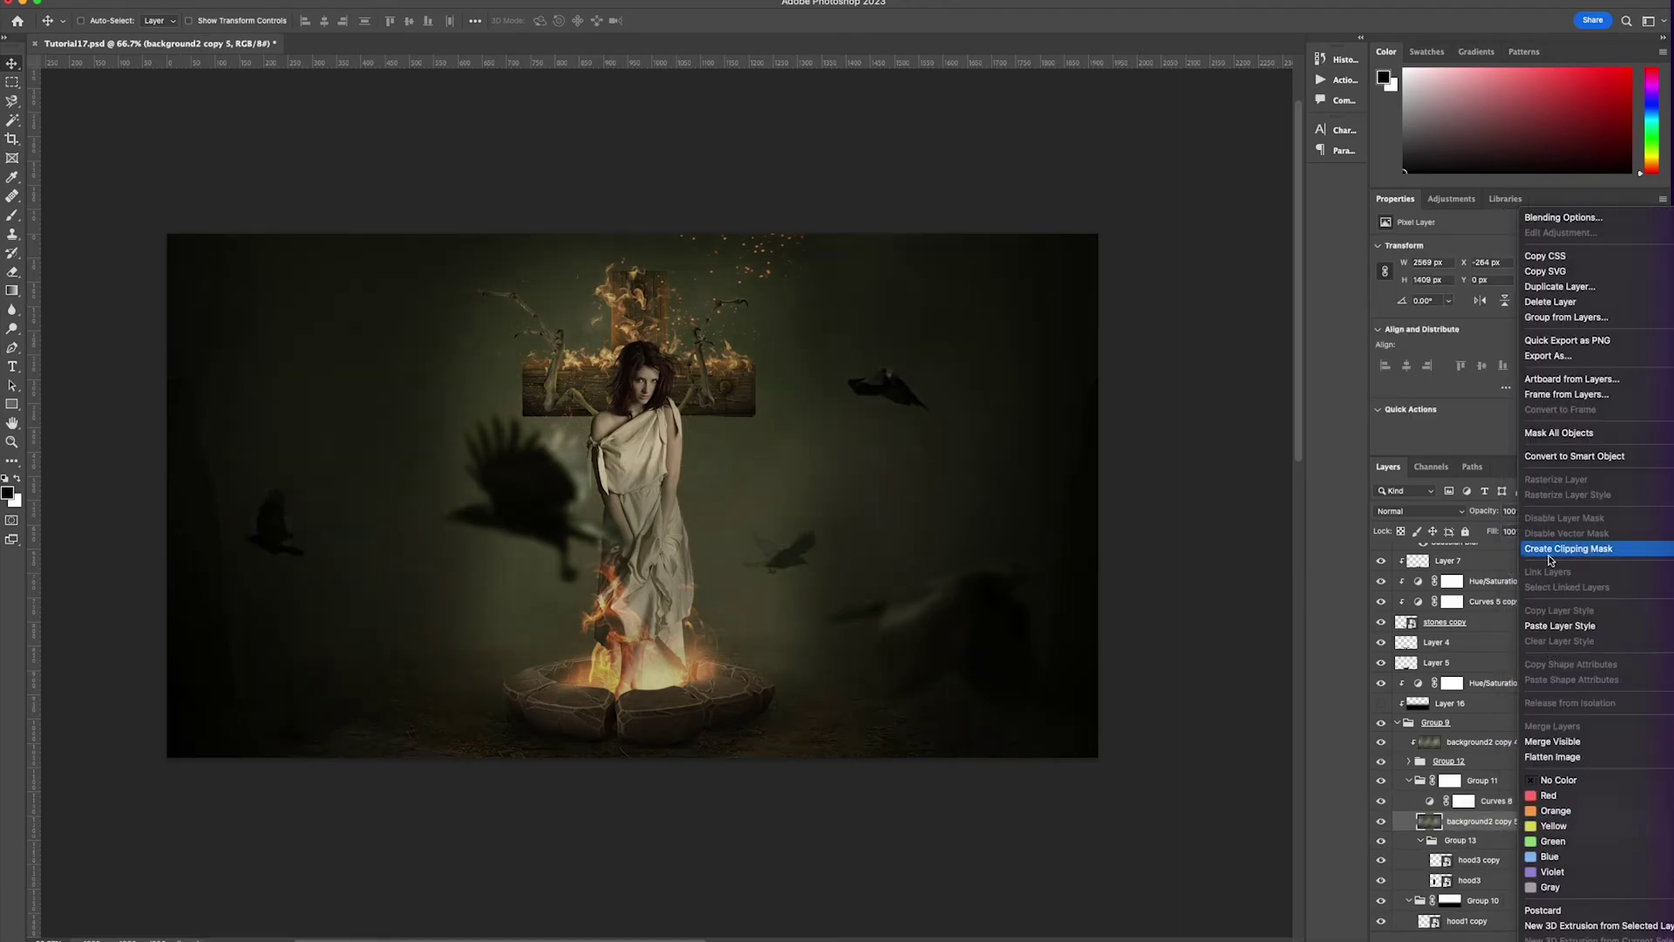
{"action": "left_click", "coordinate": [1568, 547]}
{"action": "right_click", "coordinate": [1519, 807]}
{"action": "left_click", "coordinate": [1568, 548]}
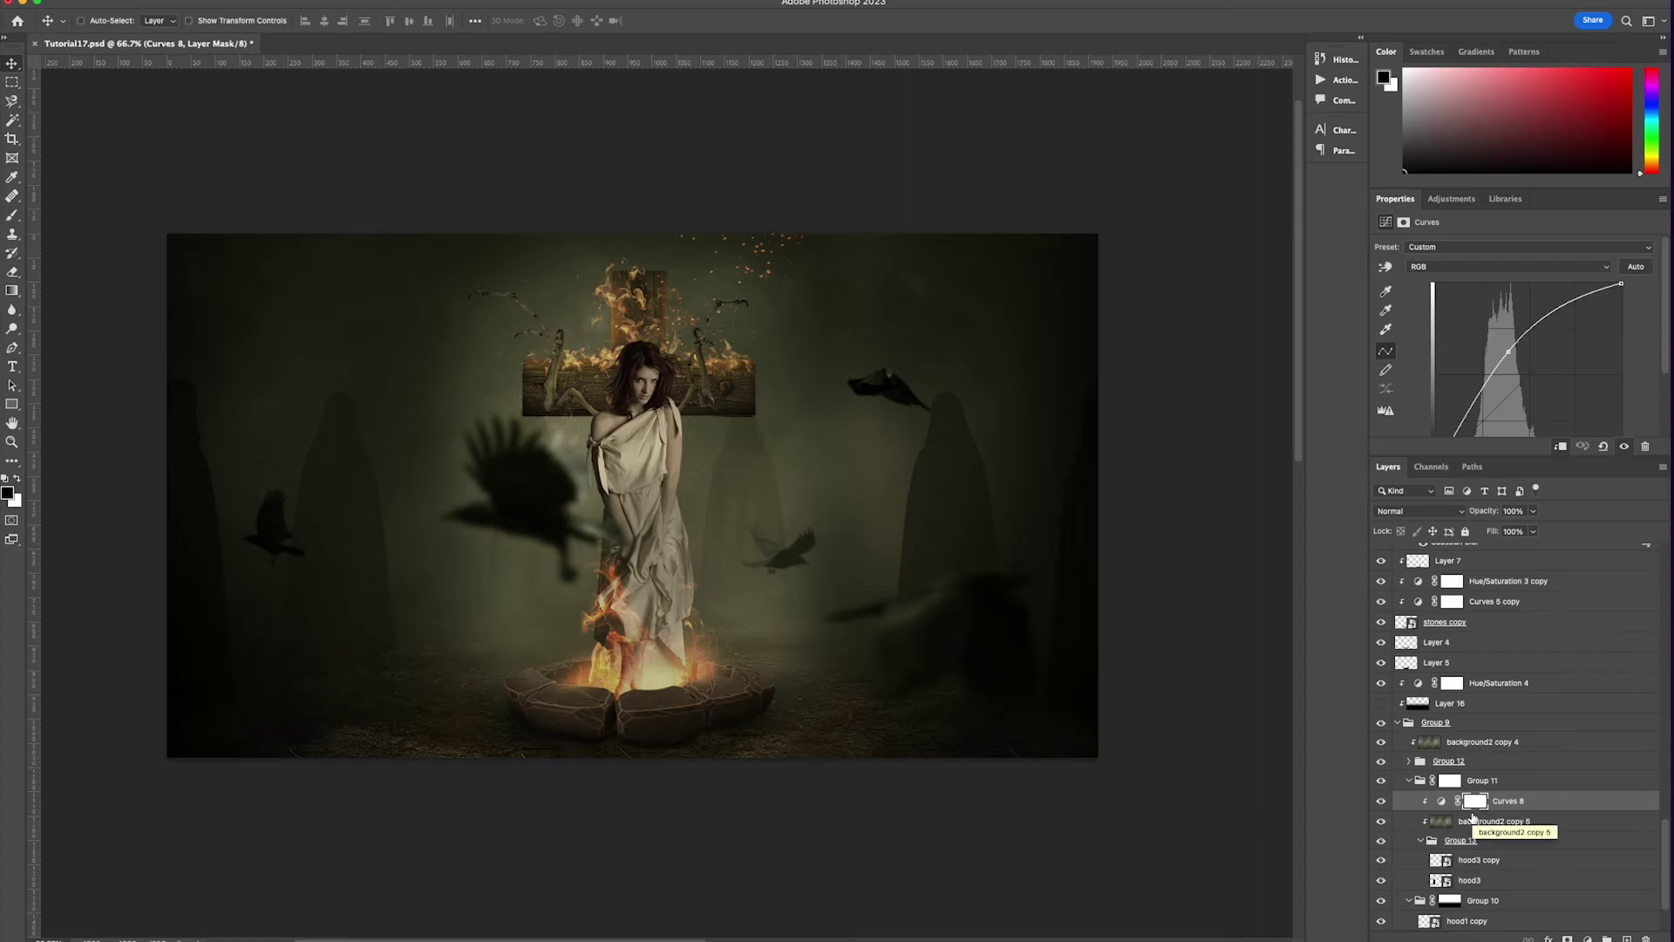
- Nudge the small left crow slightly down and apply Gaussian Blur to hood3 and hood3 copy
{"action": "left_click_drag", "start_coordinate": [279, 551], "coordinate": [289, 570]}
{"action": "left_click", "coordinate": [347, 462], "text": "super"}
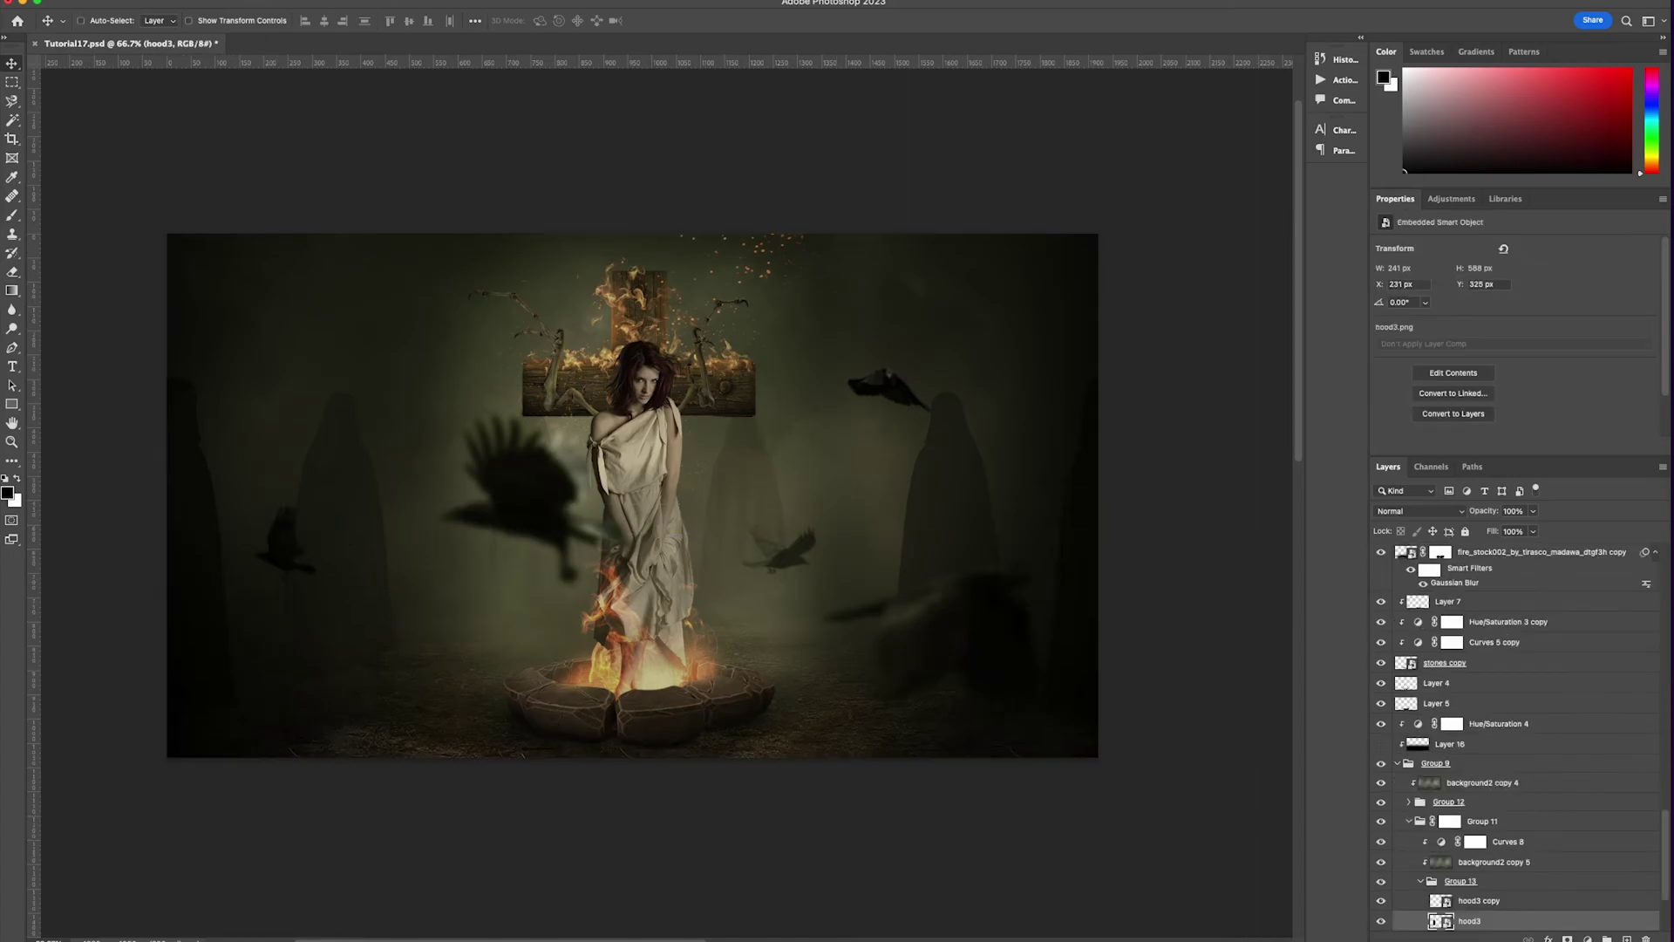
{"action": "left_click", "coordinate": [7, 0]}
{"action": "mouse_move", "coordinate": [131, 169]}
{"action": "left_click", "coordinate": [253, 223]}
{"action": "left_click", "coordinate": [1535, 558]}
{"action": "left_click", "coordinate": [1494, 900]}
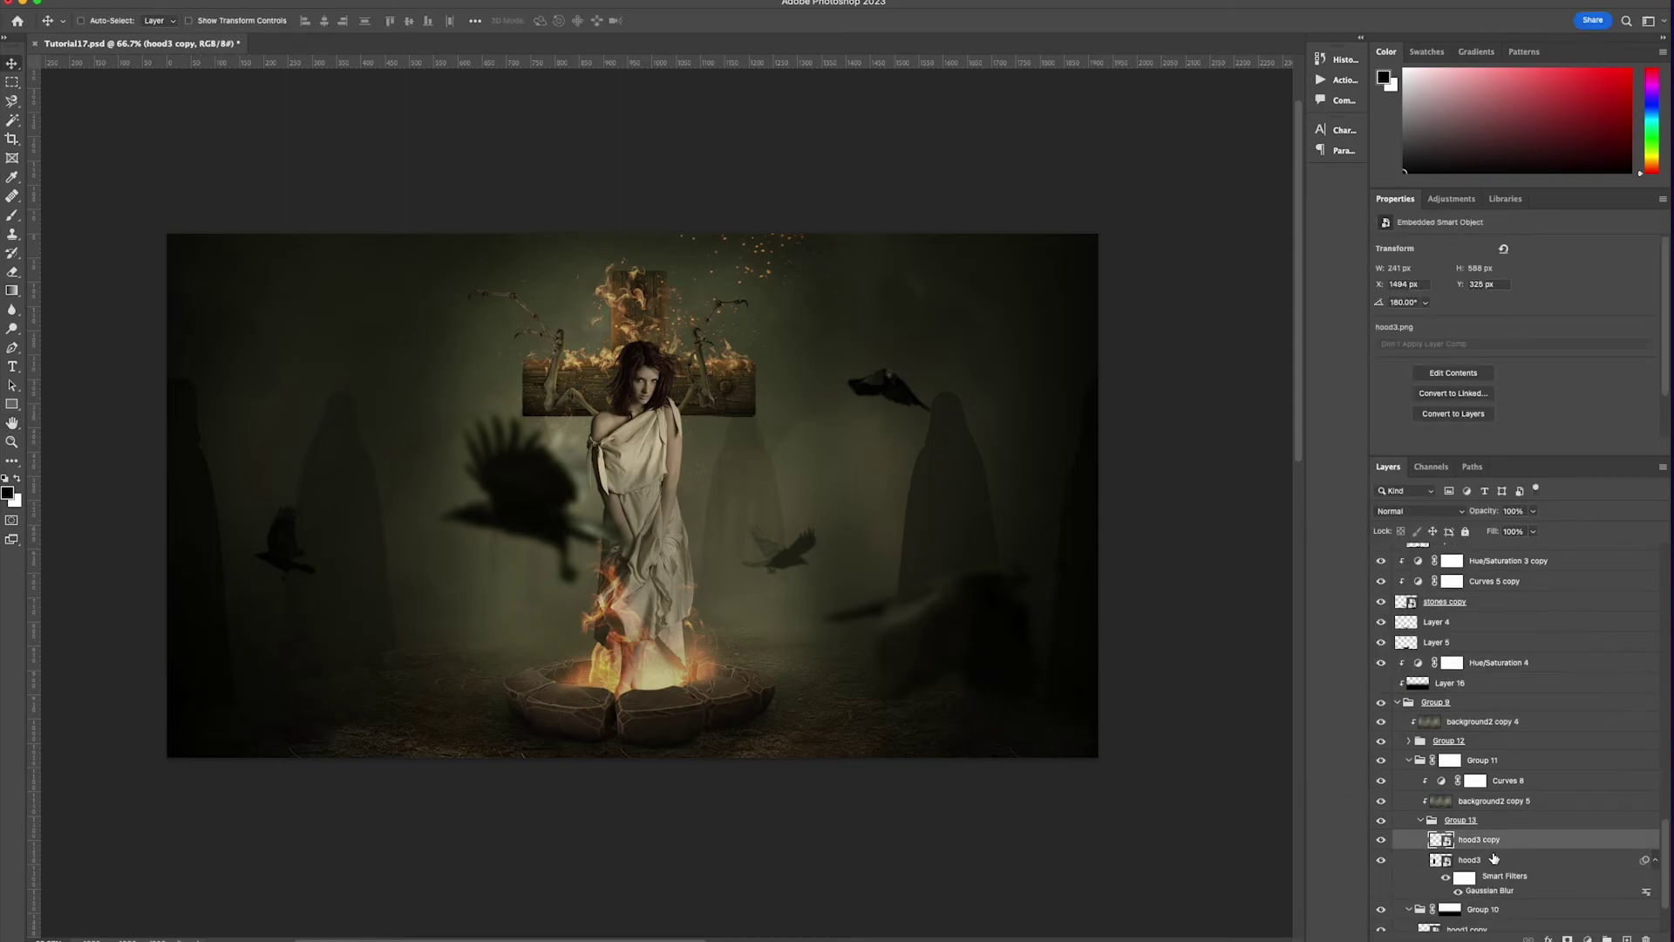
{"action": "left_click", "coordinate": [7, 0]}
{"action": "left_click", "coordinate": [44, 3]}
{"action": "left_click", "coordinate": [1534, 557]}
- Apply Gaussian Blur to the hood1 and hood1 copy layers in Group 10
{"action": "left_click", "coordinate": [766, 497], "text": "super"}
{"action": "scroll", "coordinate": [1519, 720], "scroll_direction": "down", "scroll_amount": 6}
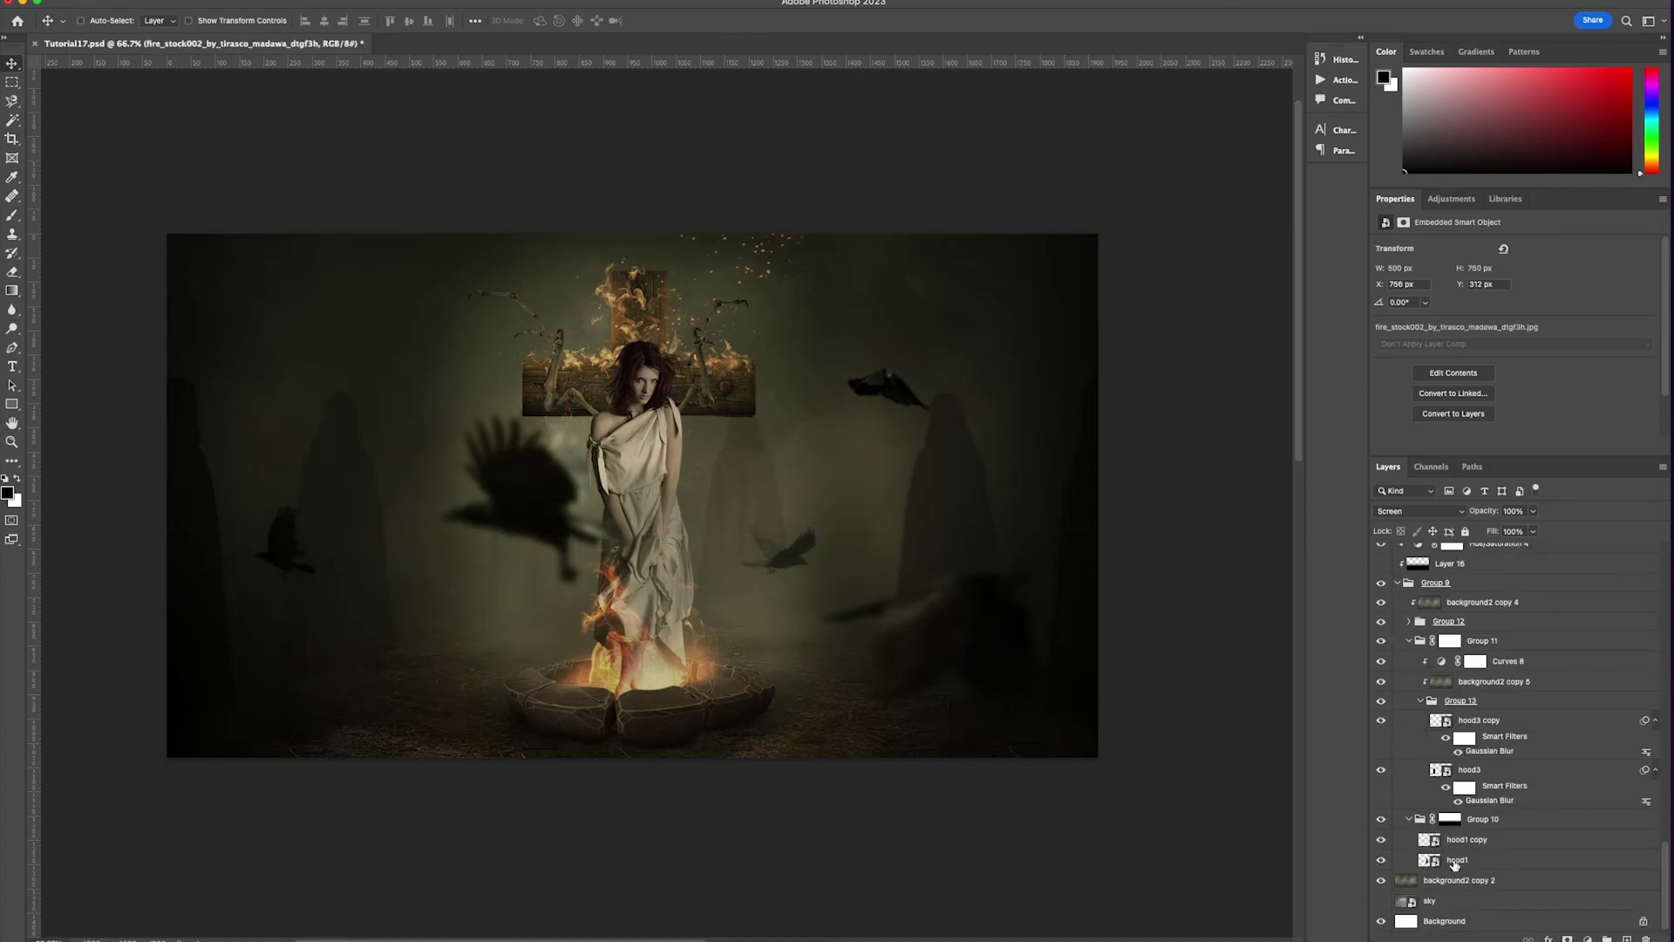
{"action": "left_click", "coordinate": [1454, 863]}
{"action": "left_click", "coordinate": [7, 0]}
{"action": "left_click", "coordinate": [35, 4]}
{"action": "left_click", "coordinate": [1535, 556]}
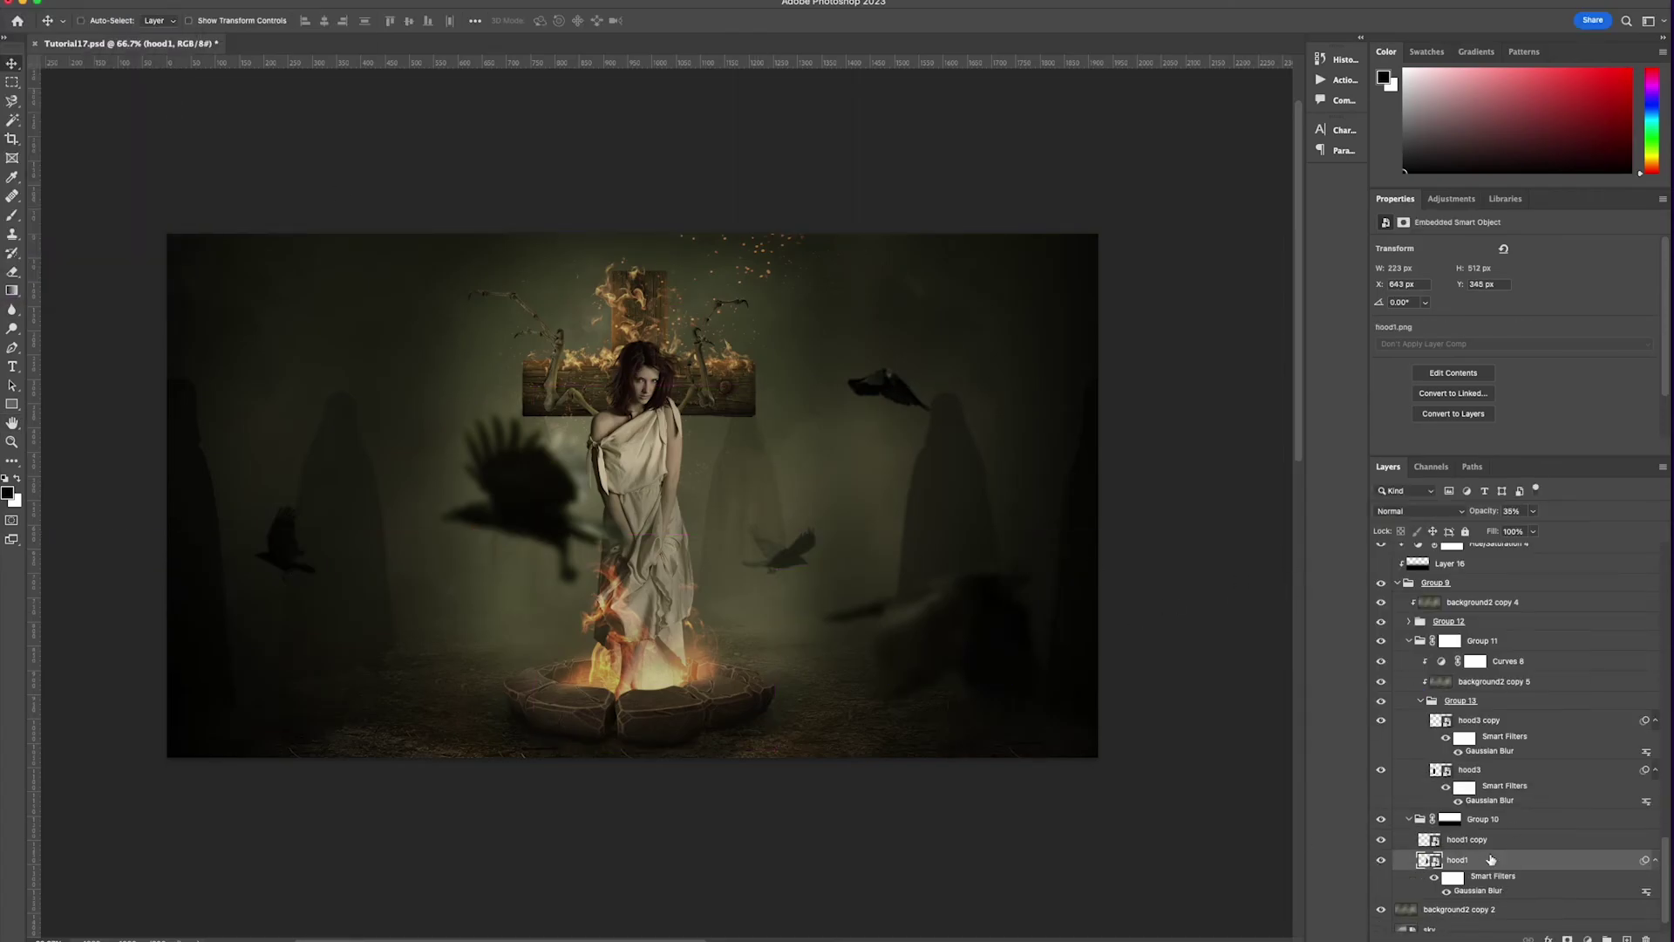
{"action": "left_click", "coordinate": [1489, 843]}
{"action": "left_click", "coordinate": [7, 0]}
{"action": "left_click", "coordinate": [40, 7]}
{"action": "left_click", "coordinate": [1530, 552]}
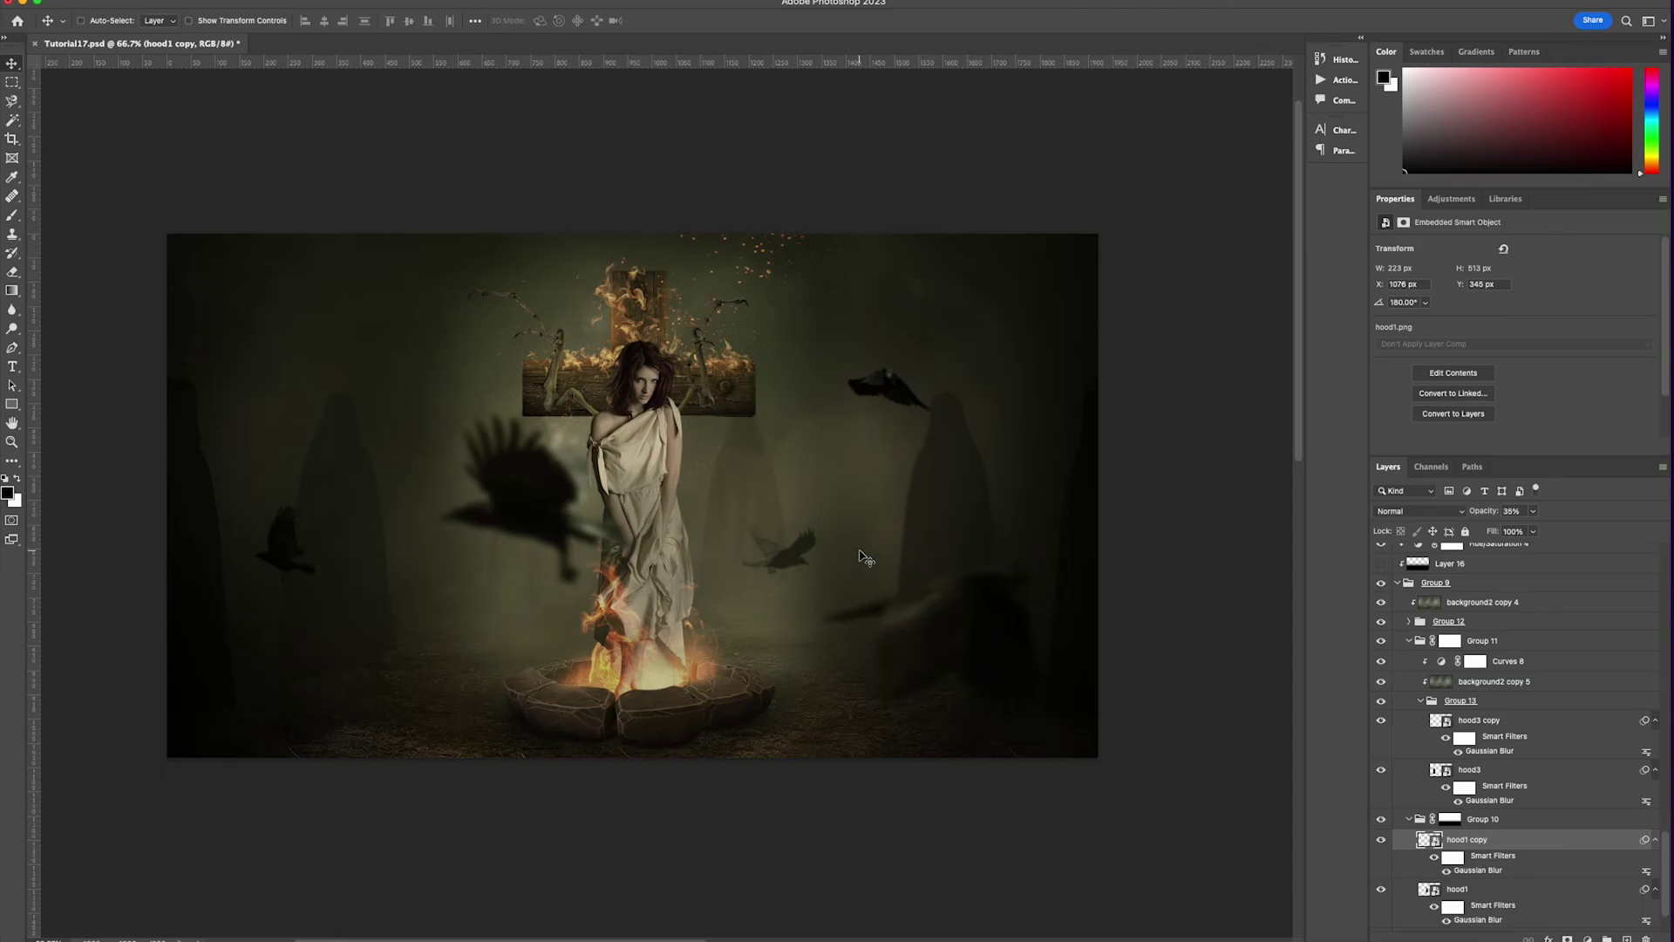
{"action": "left_click", "coordinate": [370, 592], "text": "super"}
{"action": "left_click", "coordinate": [1465, 532]}
{"action": "left_click", "coordinate": [357, 584], "text": "super"}
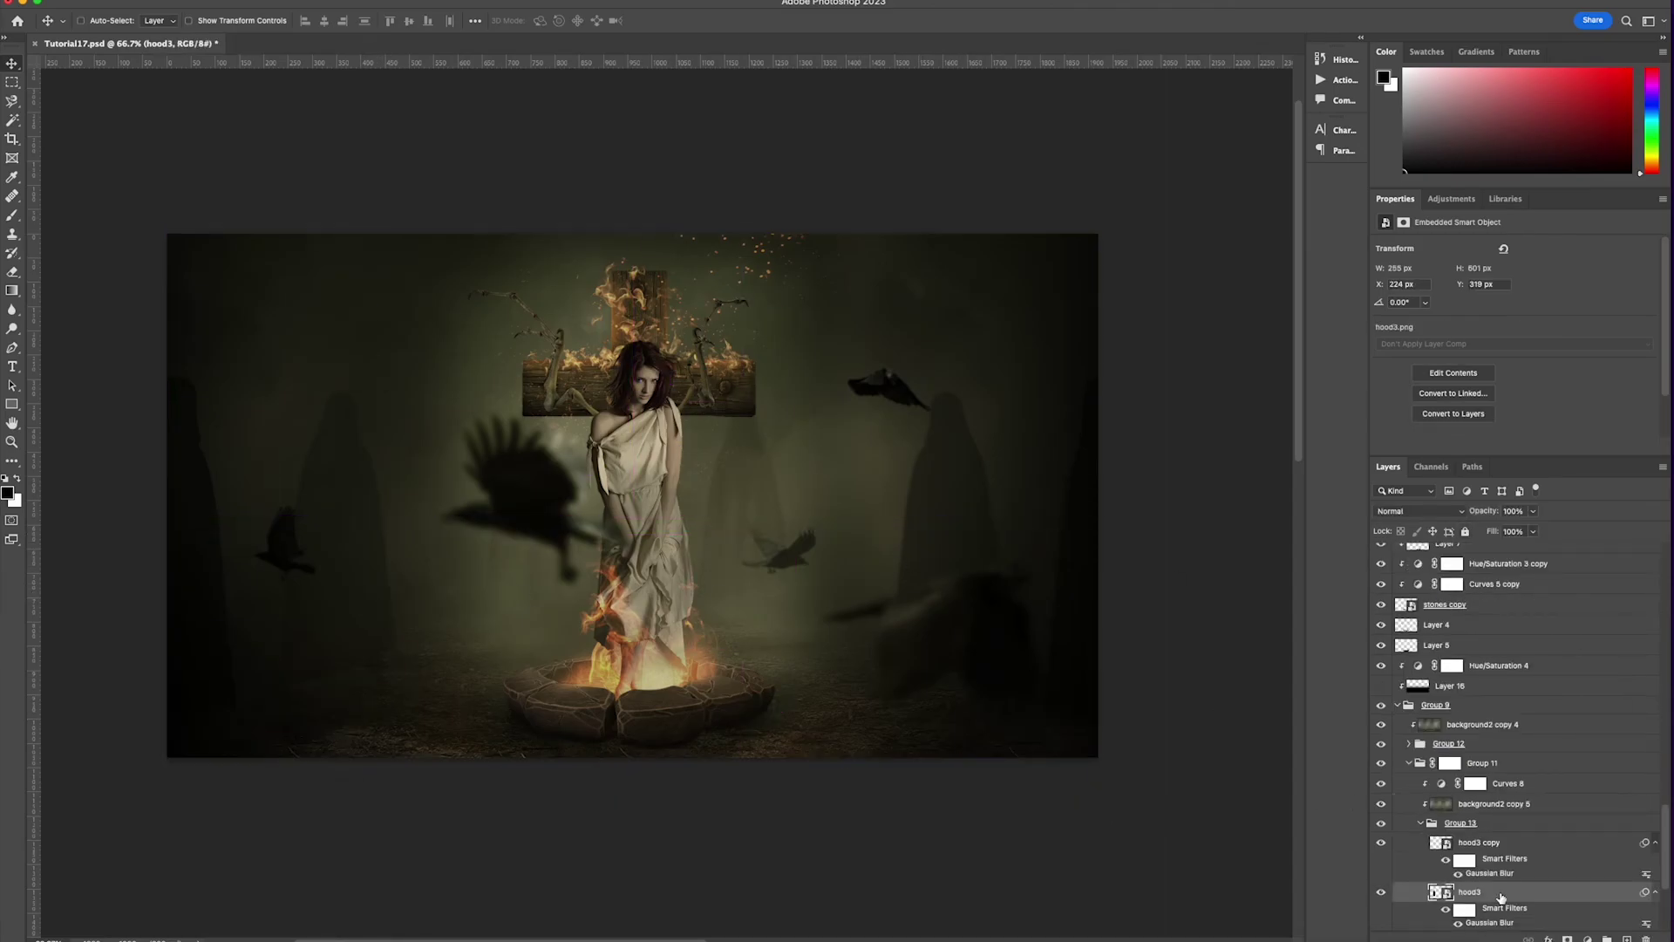
{"action": "left_click", "coordinate": [1479, 808]}
{"action": "left_click", "coordinate": [1508, 788]}
{"action": "left_click", "coordinate": [1481, 762]}
{"action": "left_click", "coordinate": [1479, 747]}
{"action": "left_click", "coordinate": [1492, 842]}
{"action": "scroll", "coordinate": [1500, 811], "scroll_direction": "down", "scroll_amount": 1}
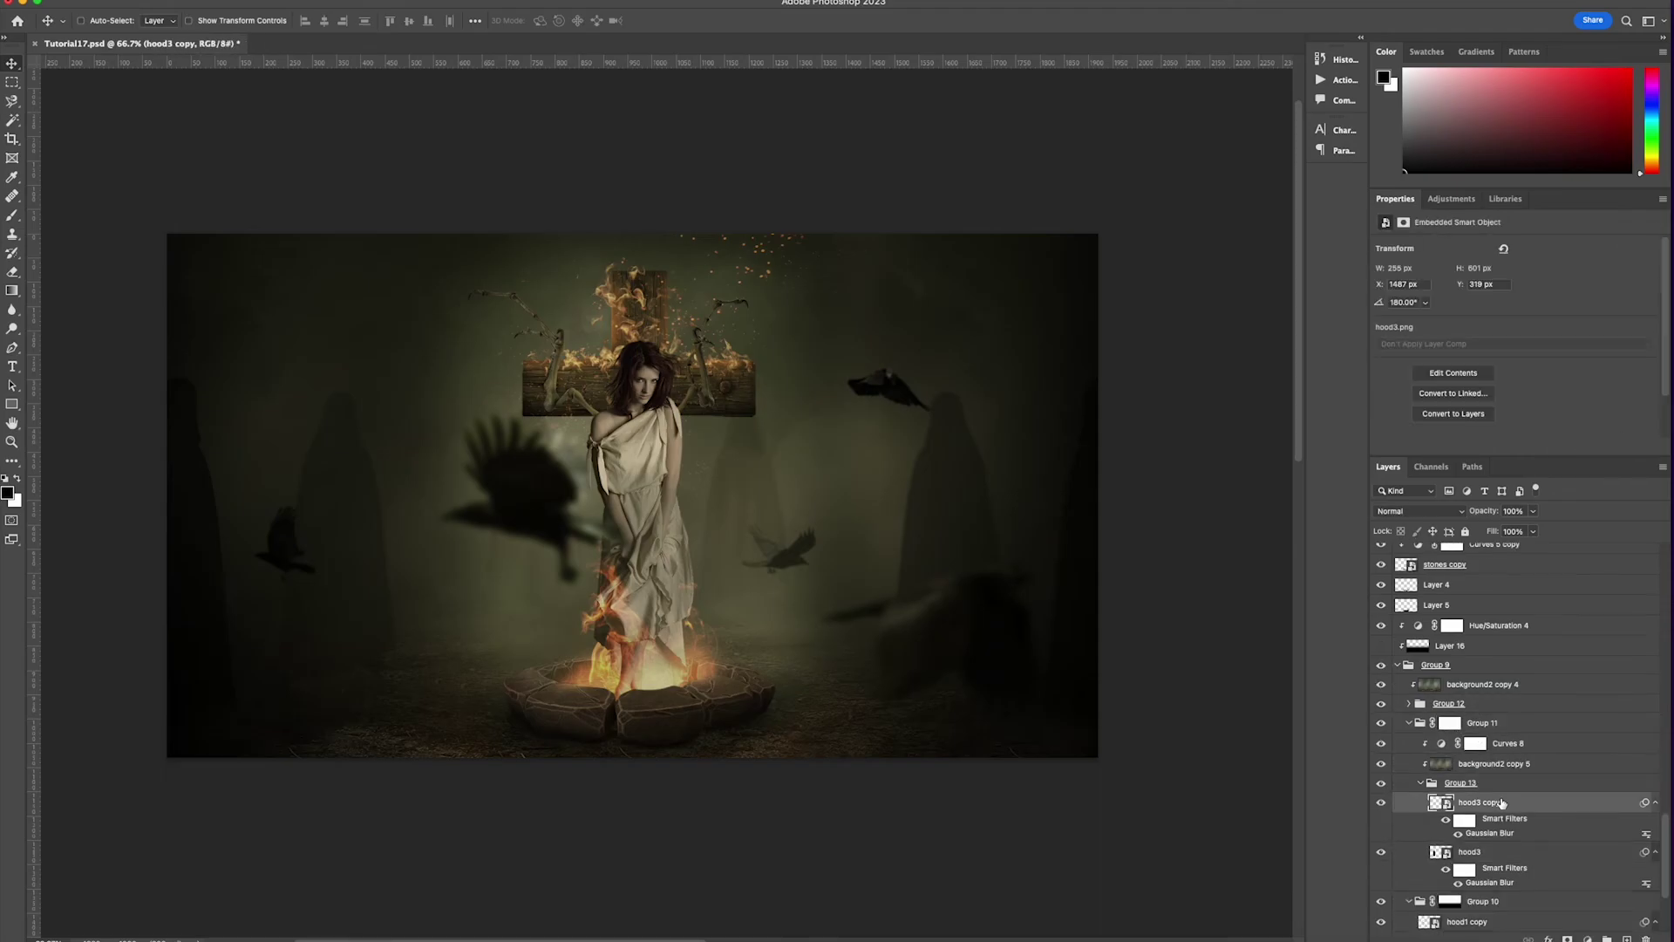
{"action": "right_click", "coordinate": [1507, 851]}
{"action": "left_click", "coordinate": [1554, 202]}
{"action": "left_click", "coordinate": [1046, 450]}
- Move the clipped background2 copy 5 layer straight down to Y 151 px
{"action": "left_click", "coordinate": [1521, 764]}
{"action": "left_click_drag", "start_coordinate": [975, 591], "coordinate": [985, 665]}
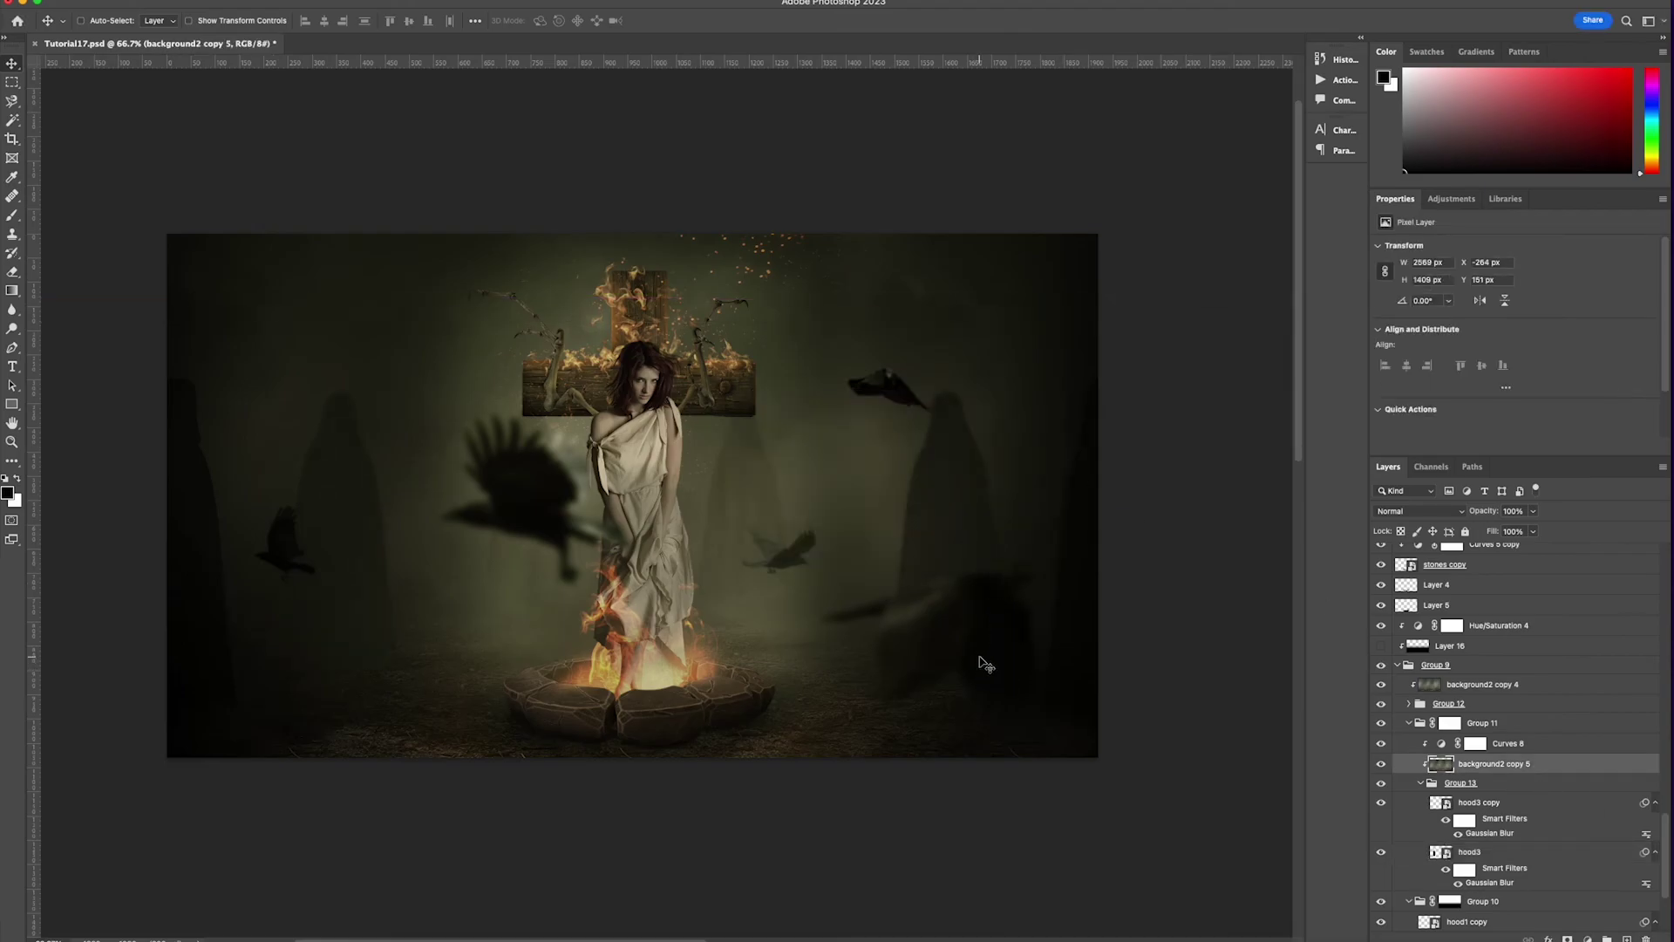
- Try painting a black ground shadow beneath the left hooded figure on a new layer above background2 copy 2
{"action": "scroll", "coordinate": [1517, 859], "scroll_direction": "down", "scroll_amount": 5}
{"action": "left_click", "coordinate": [1512, 880]}
{"action": "left_click", "coordinate": [1626, 938]}
{"action": "left_click", "coordinate": [15, 219]}
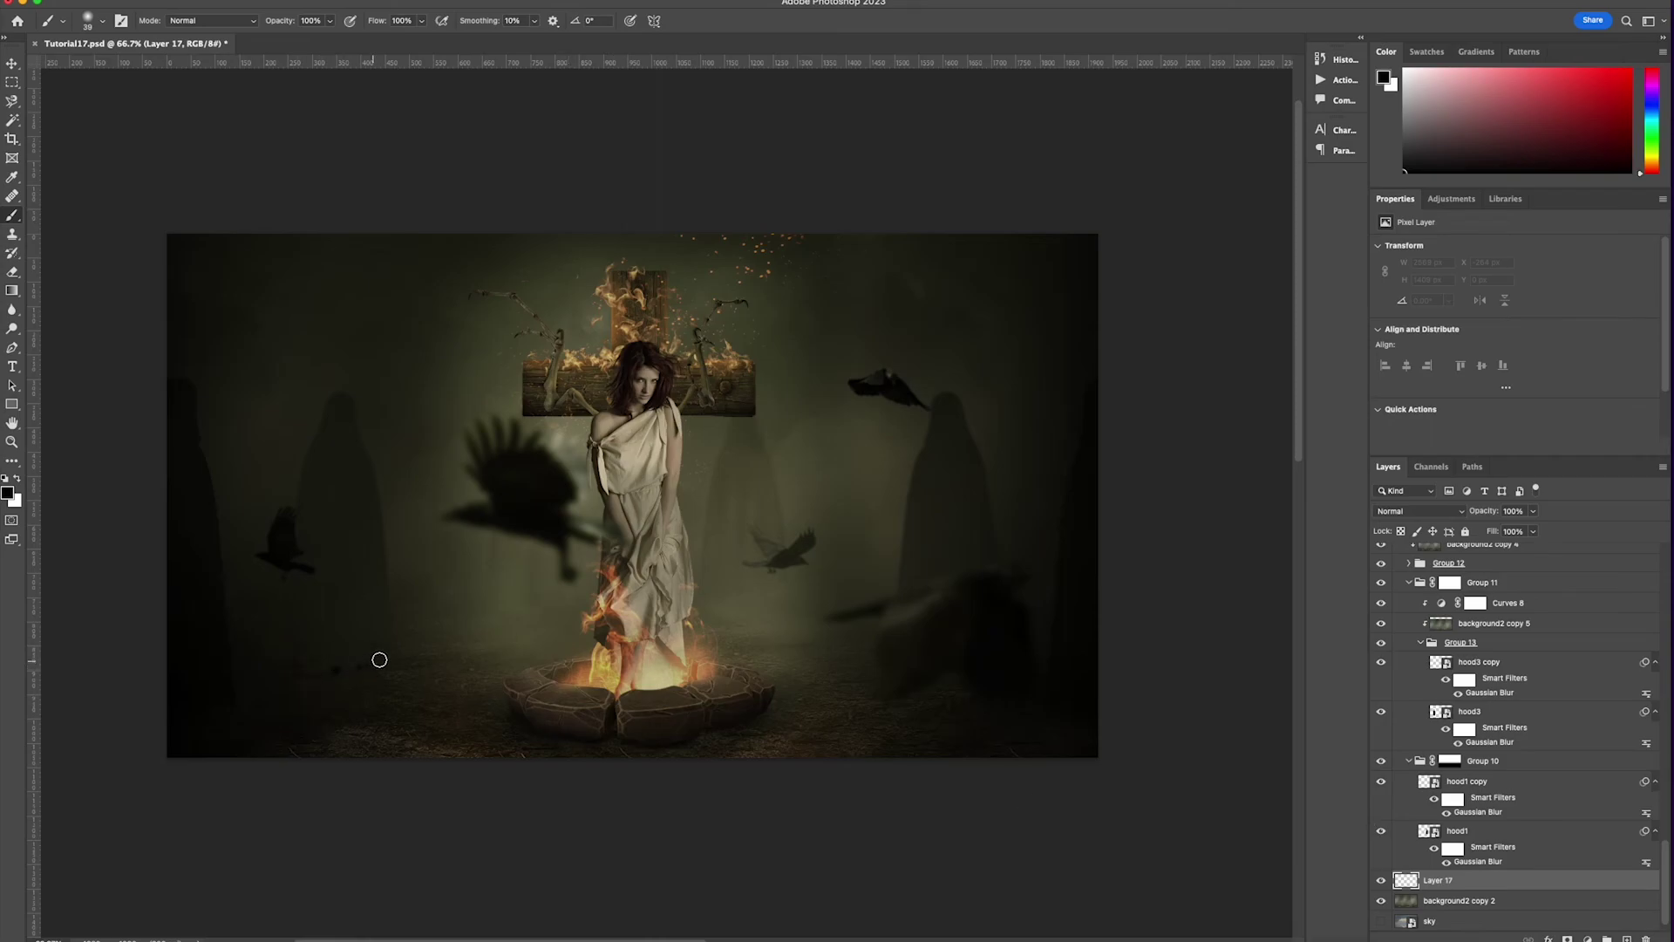
{"action": "mouse_move", "coordinate": [283, 660]}
{"action": "left_mouse_down"}
{"action": "mouse_move", "coordinate": [313, 673]}
{"action": "mouse_move", "coordinate": [331, 637]}
{"action": "left_mouse_up"}
- Try resizing and repositioning the painted shadow at reduced opacity, and delete its layer
{"action": "left_click", "coordinate": [12, 65]}
{"action": "key", "text": "super+t"}
{"action": "key", "text": "Return"}
{"action": "left_click_drag", "start_coordinate": [373, 666], "coordinate": [376, 673]}
{"action": "left_click_drag", "start_coordinate": [1533, 511], "coordinate": [1483, 530]}
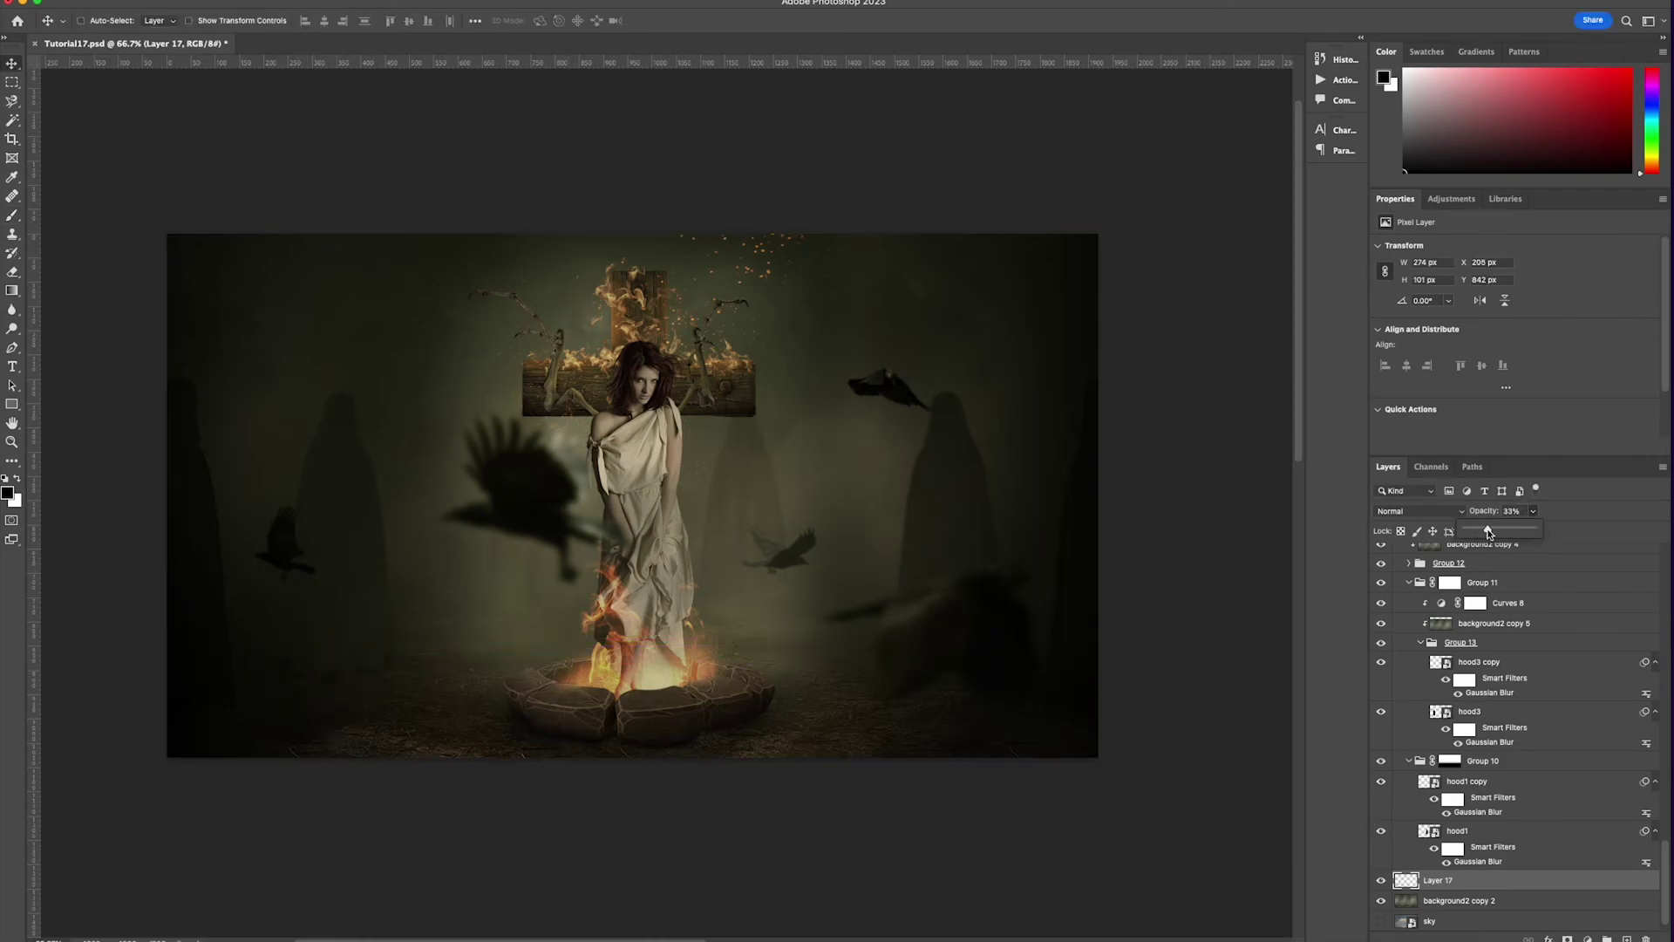
{"action": "left_click", "coordinate": [1490, 863]}
{"action": "key", "text": "Delete"}
- Collapse Group 10 and compare the image with the group hidden and shown
{"action": "left_click", "coordinate": [1512, 837]}
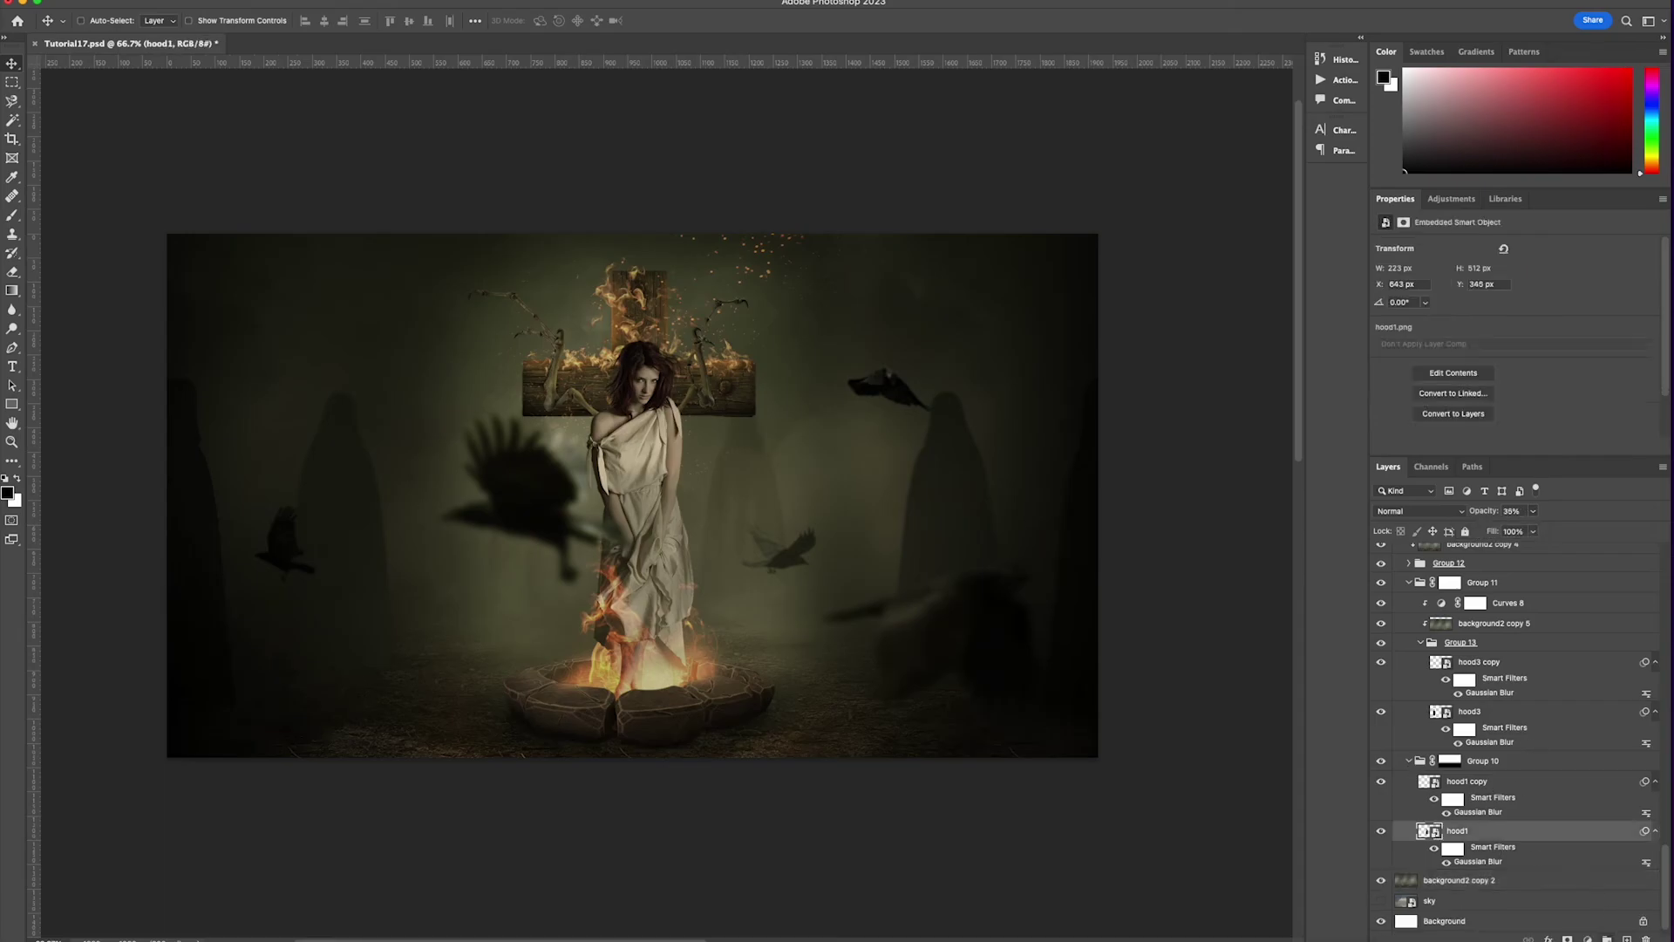
{"action": "left_click", "coordinate": [1409, 763]}
{"action": "left_click", "coordinate": [1381, 860]}
{"action": "left_click", "coordinate": [1381, 860]}
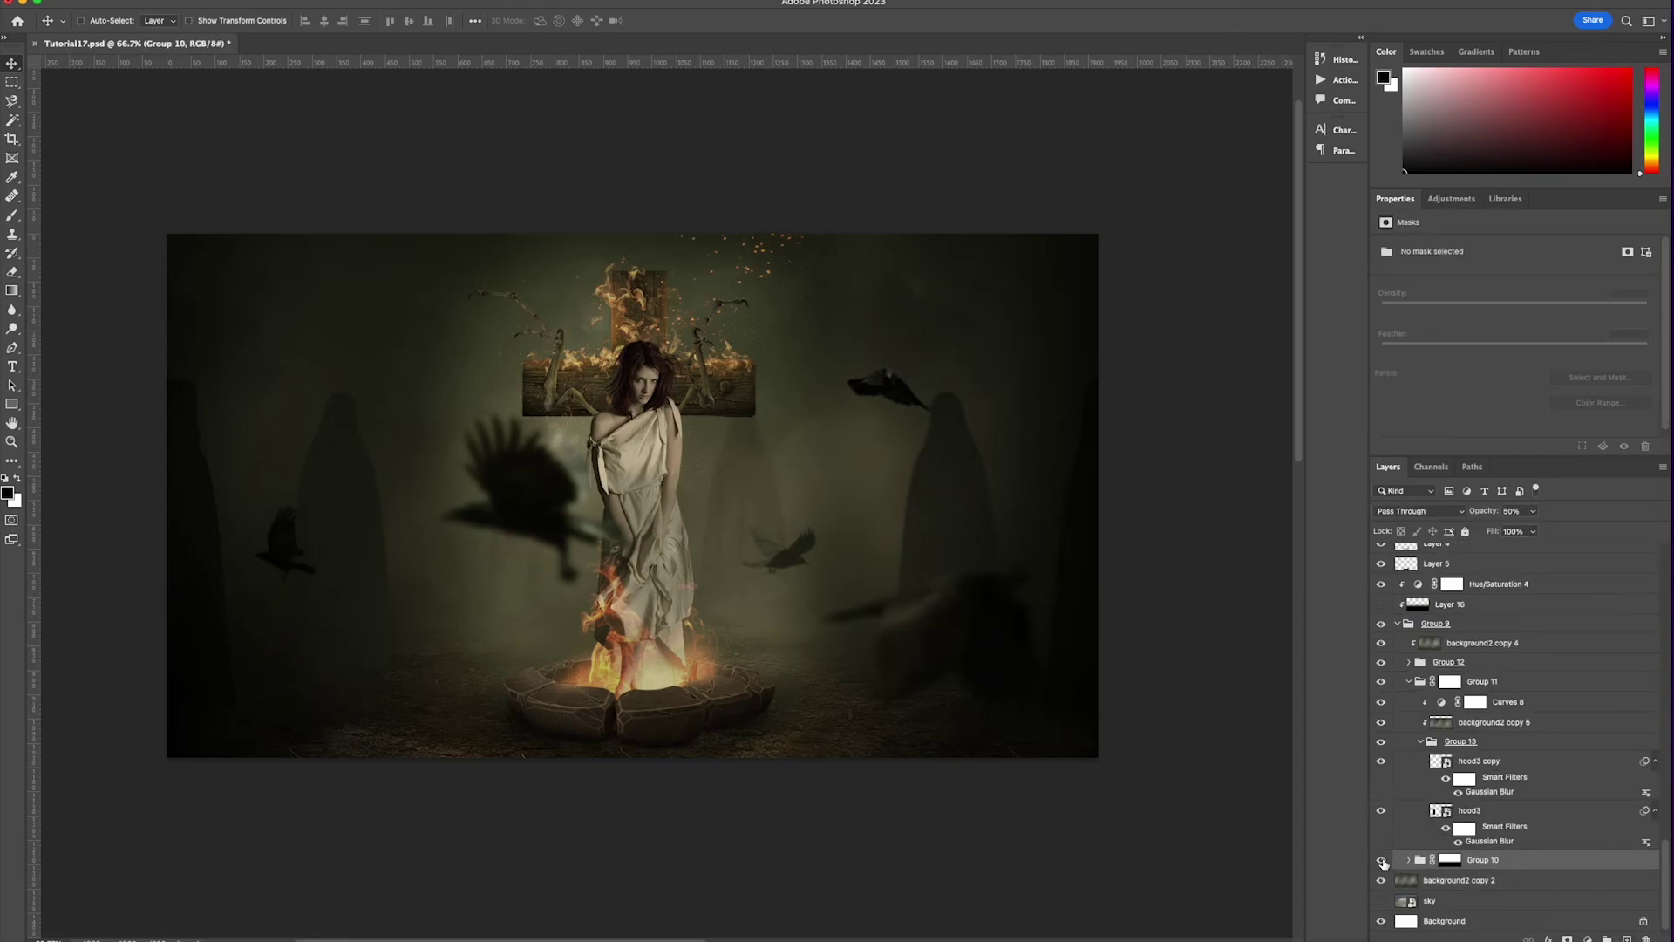
- Collapse Group 13, add a new layer above Curves 8 in Group 11, and clip it for a gradient
{"action": "left_click", "coordinate": [1420, 742]}
{"action": "left_click", "coordinate": [1499, 803]}
{"action": "left_click", "coordinate": [1627, 939]}
{"action": "left_click", "coordinate": [12, 290]}
{"action": "right_click", "coordinate": [1503, 801]}
{"action": "left_click", "coordinate": [1543, 549]}
- Draw a black-to-transparent gradient on the clipped layer from the image's left side across the left hooded figure
{"action": "left_click_drag", "start_coordinate": [458, 718], "coordinate": [414, 629]}
{"action": "left_click_drag", "start_coordinate": [266, 703], "coordinate": [356, 561]}
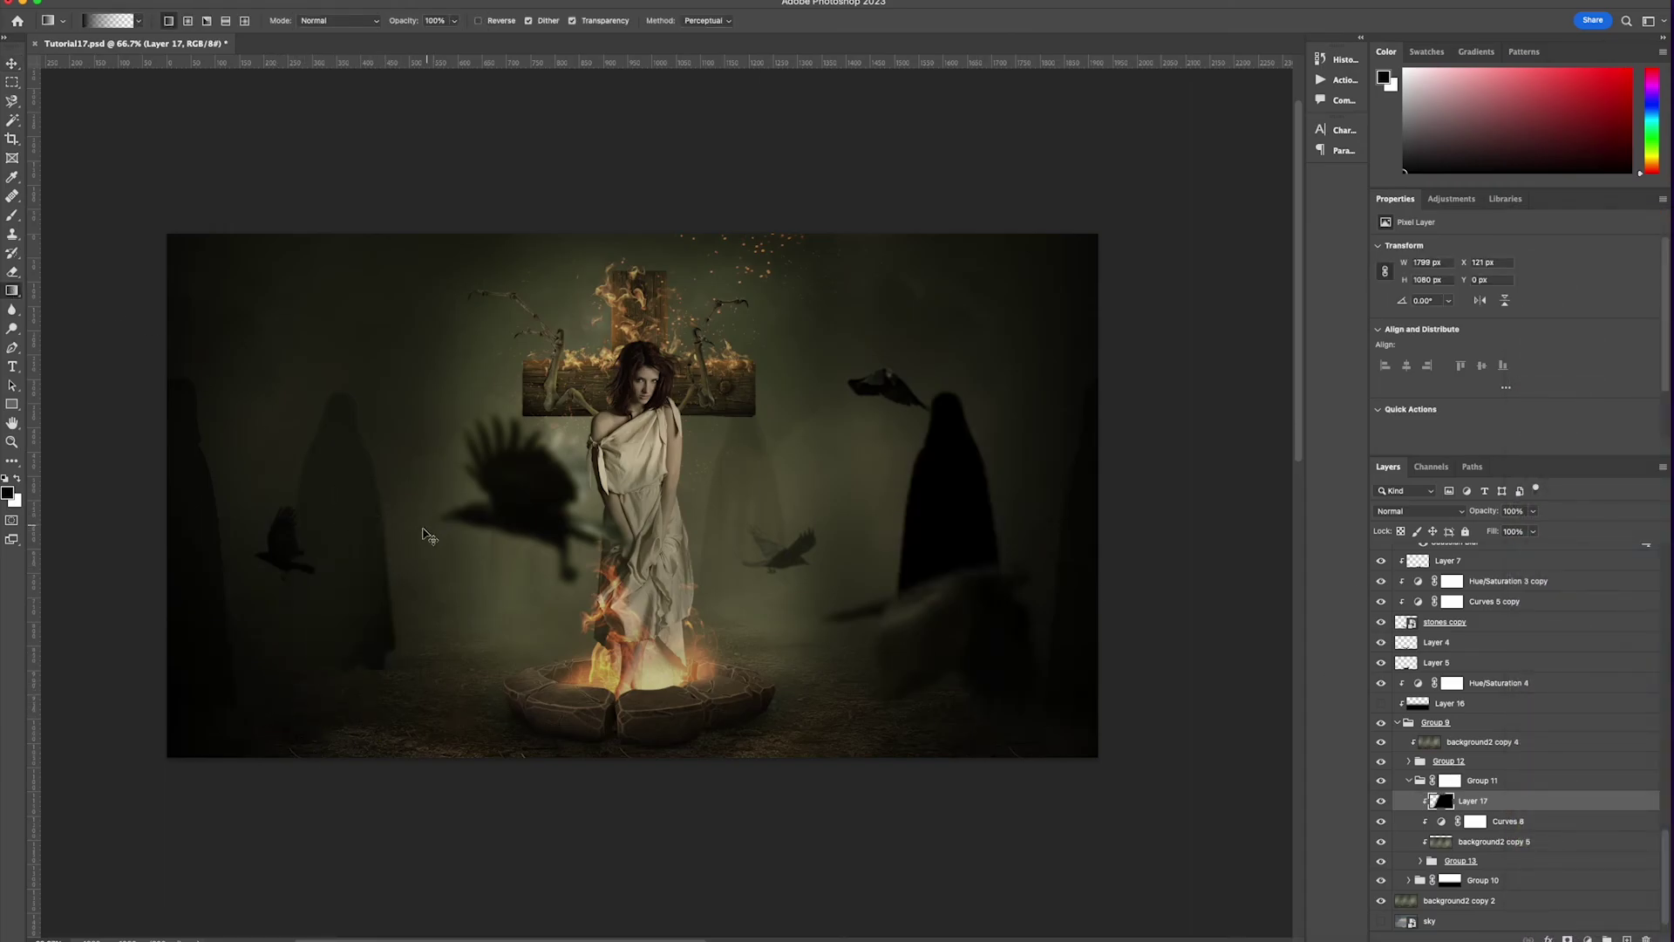
{"action": "key", "text": "ctrl+z"}
{"action": "left_click_drag", "start_coordinate": [224, 532], "coordinate": [441, 508]}
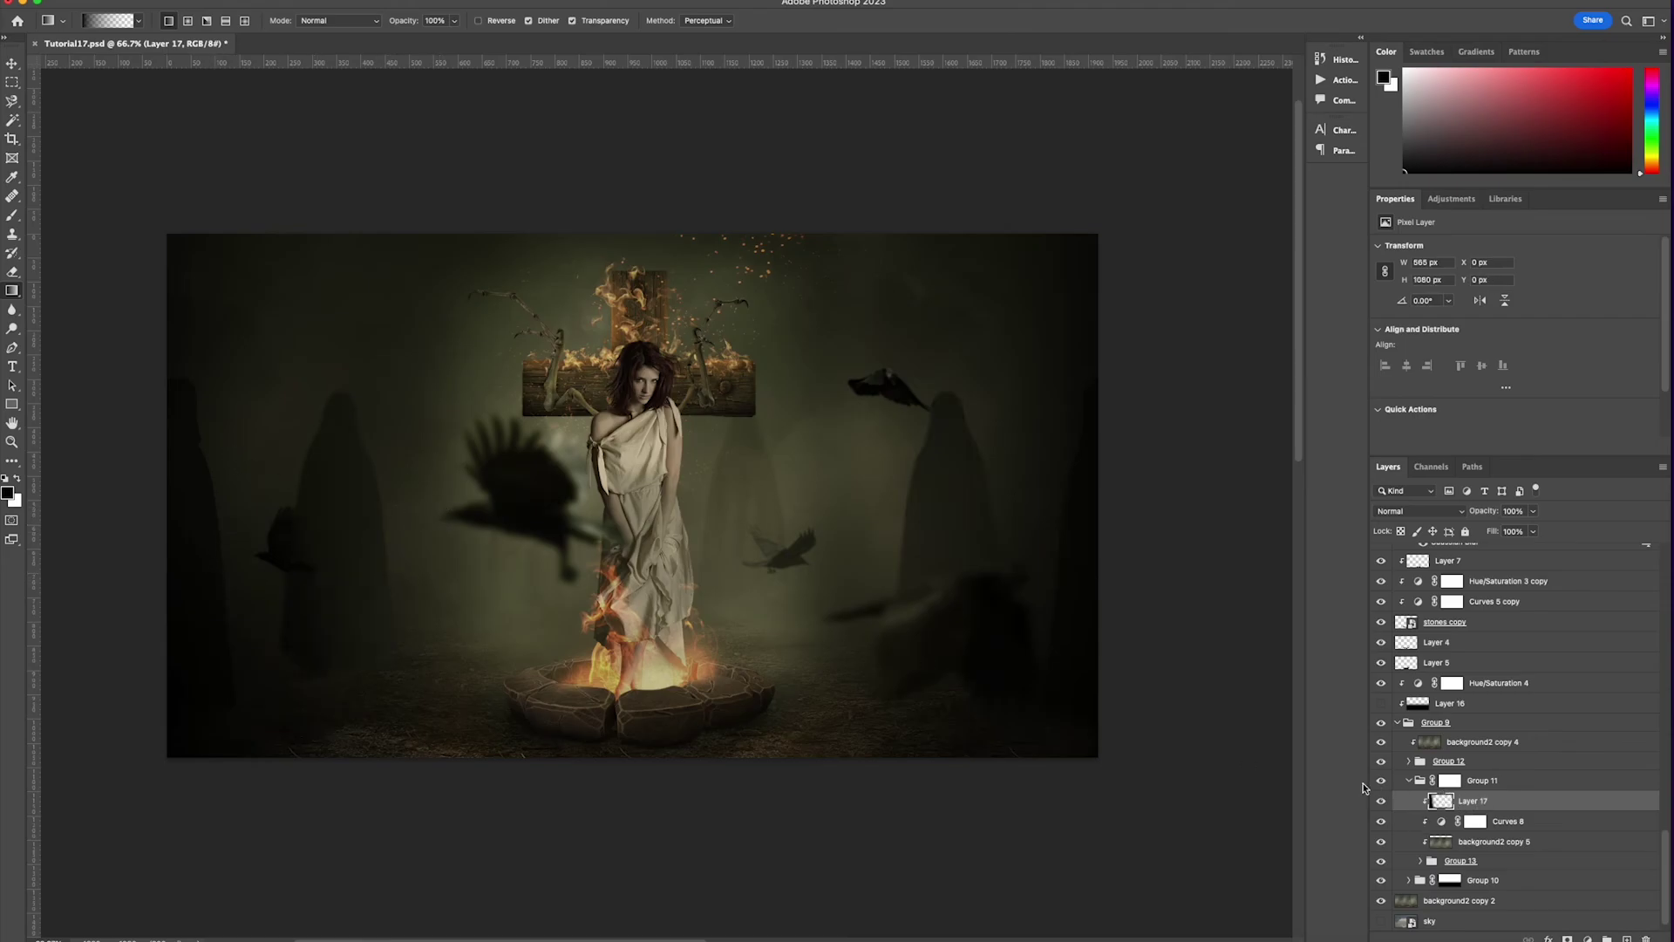
- Lower the opacity of Group 11 to about 42%
{"action": "left_click", "coordinate": [1449, 781]}
{"action": "left_click", "coordinate": [1533, 511]}
{"action": "left_click_drag", "start_coordinate": [1515, 531], "coordinate": [1497, 531]}
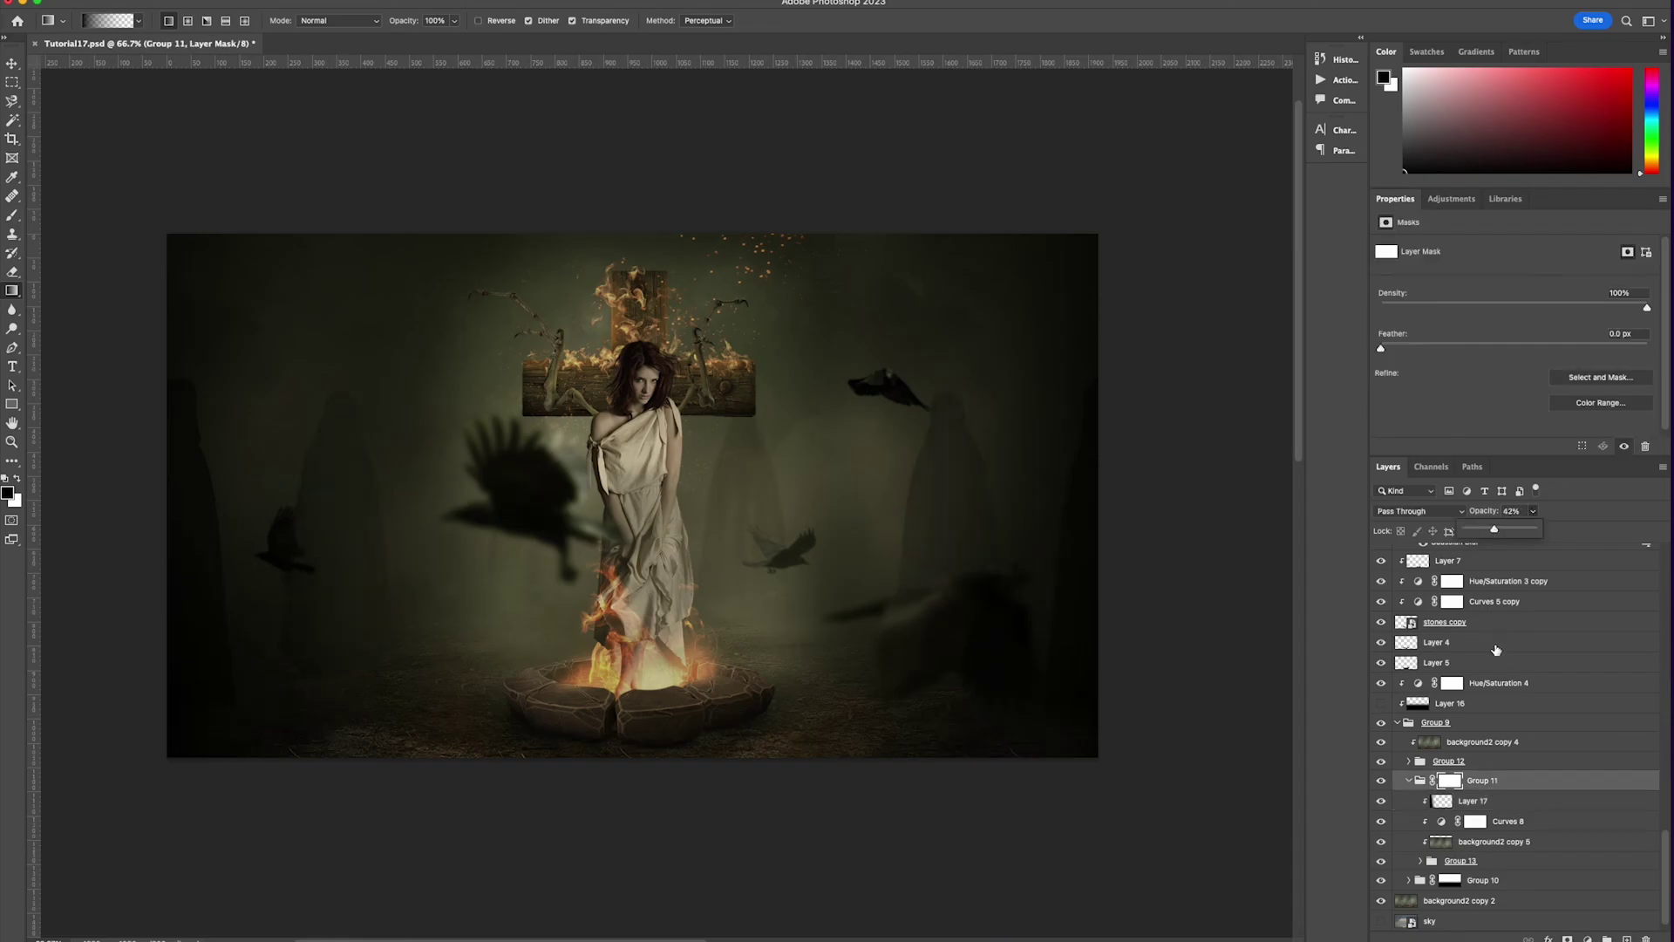
- Select and unlock Layer 11, the dark vignette layer above all the others
{"action": "scroll", "coordinate": [1496, 649], "scroll_direction": "up", "scroll_amount": 20}
{"action": "left_click", "coordinate": [1556, 555]}
{"action": "left_click", "coordinate": [1644, 555]}
{"action": "key", "text": "v"}
{"action": "left_click_drag", "start_coordinate": [497, 691], "coordinate": [534, 691]}
{"action": "key", "text": "super+t"}
{"action": "key", "text": "Escape"}
{"action": "key", "text": "super+z"}
- Duplicate Layer 11, keeping the name Layer 11 copy
{"action": "right_click", "coordinate": [1490, 559]}
{"action": "left_click", "coordinate": [1560, 286]}
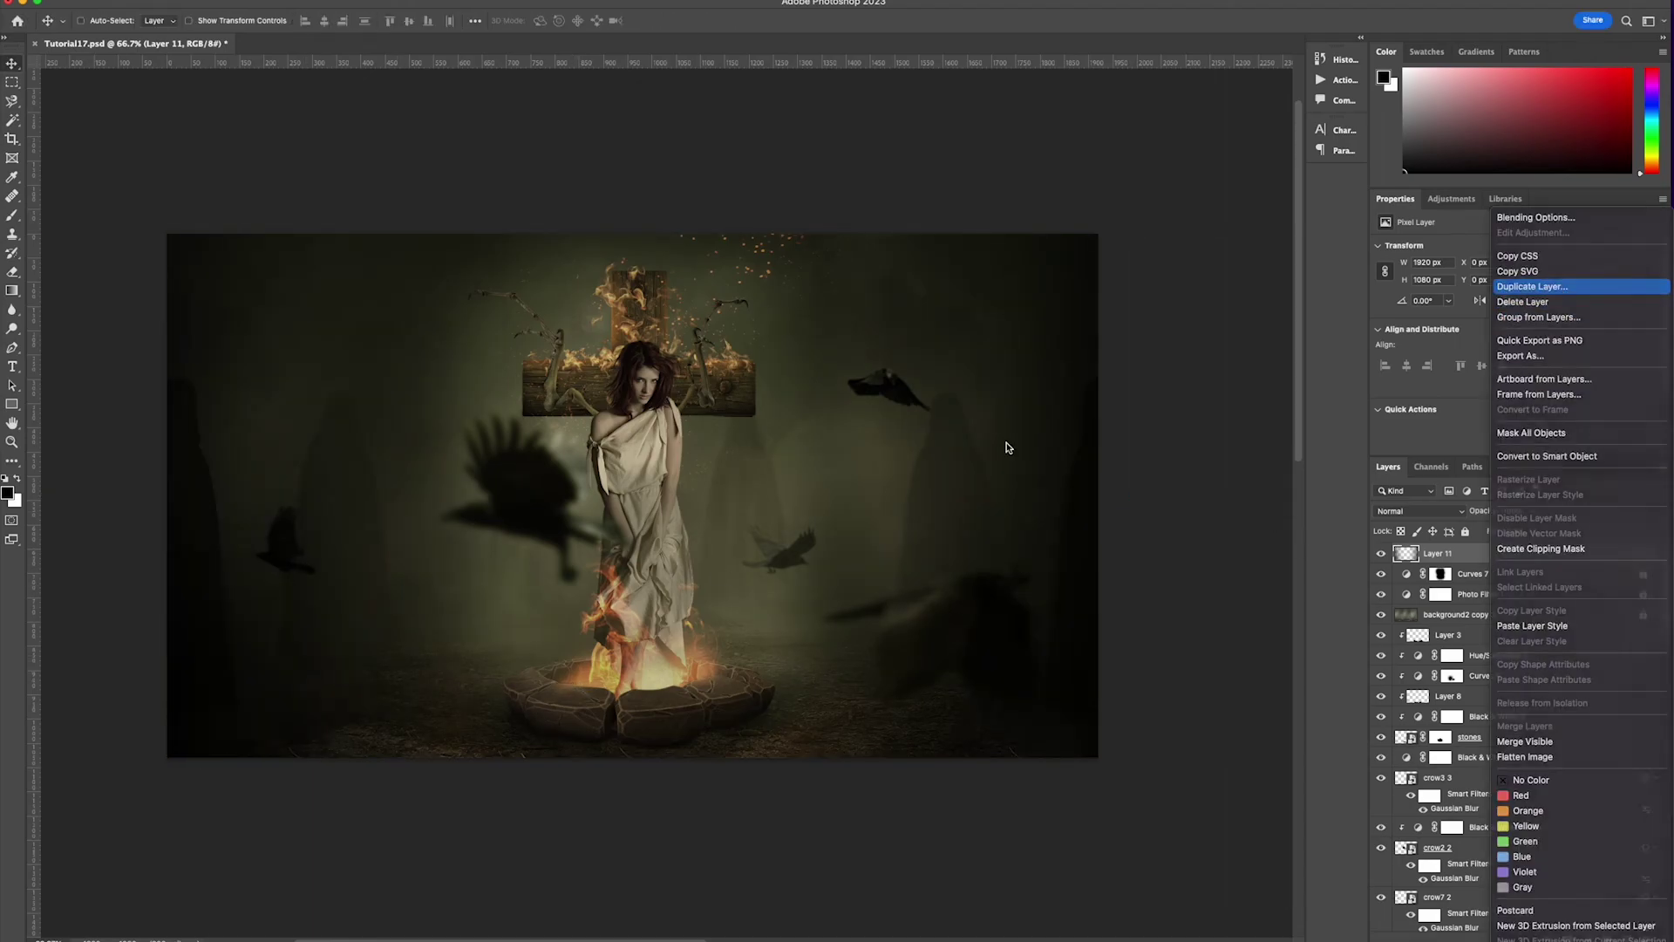
{"action": "left_click", "coordinate": [1038, 425]}
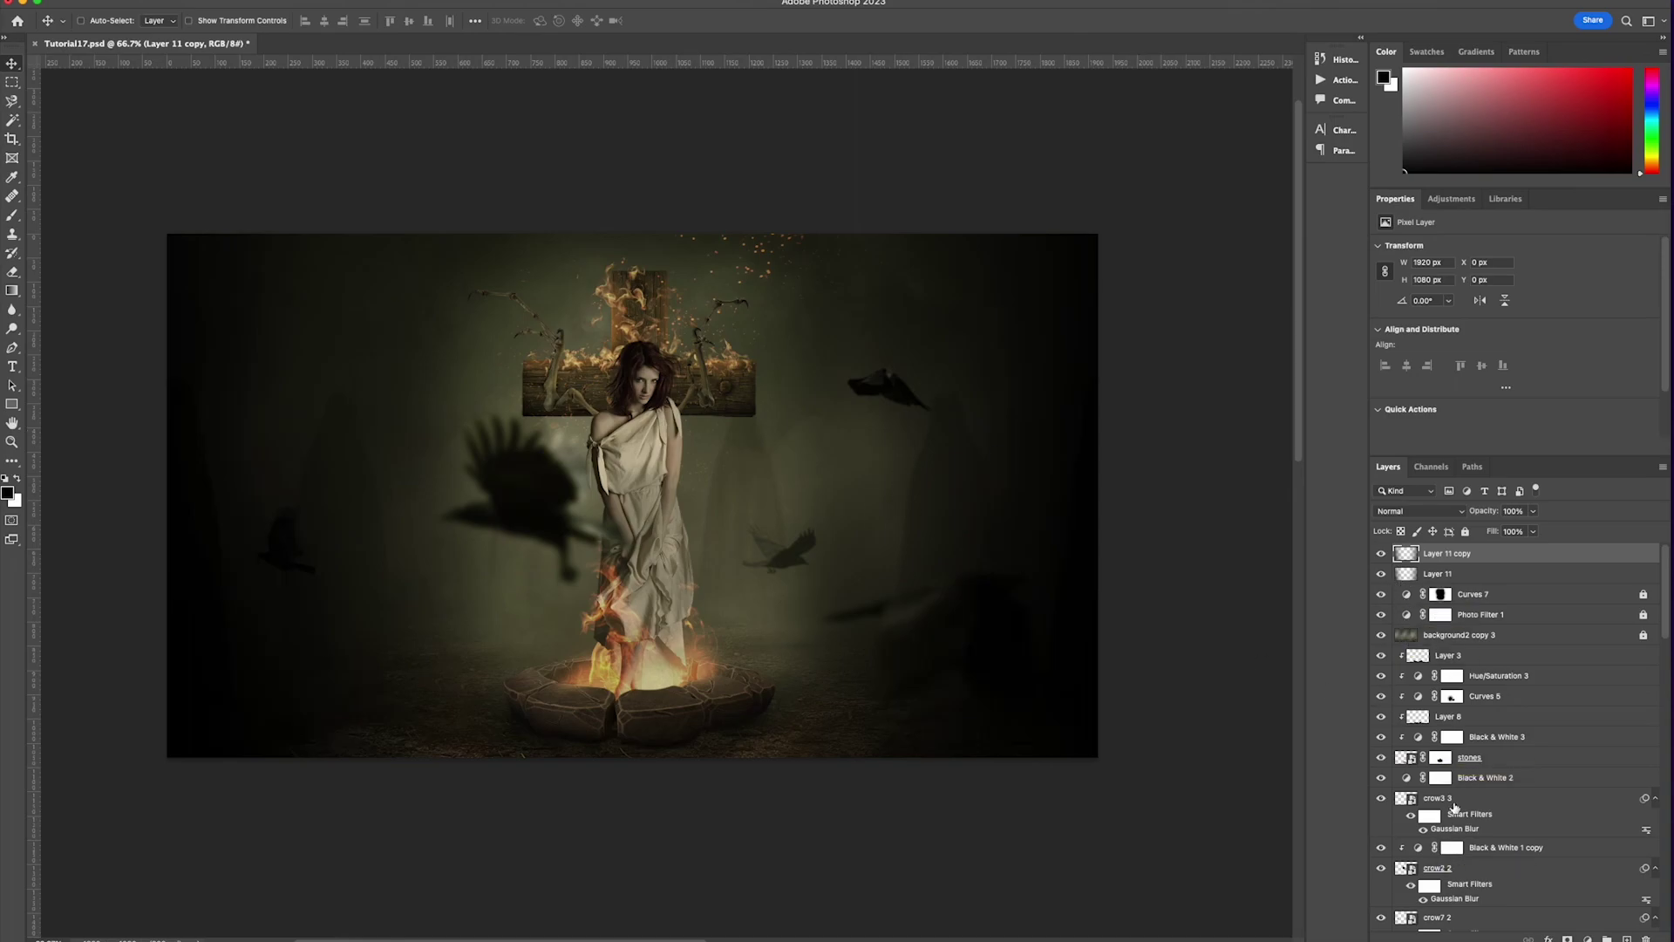
- Enlarge the original Layer 11 vignette to about 125.78% and lower it slightly, and save the document
{"action": "scroll", "coordinate": [1395, 767], "scroll_direction": "down", "scroll_amount": 15}
{"action": "scroll", "coordinate": [1380, 828], "scroll_direction": "up", "scroll_amount": 2}
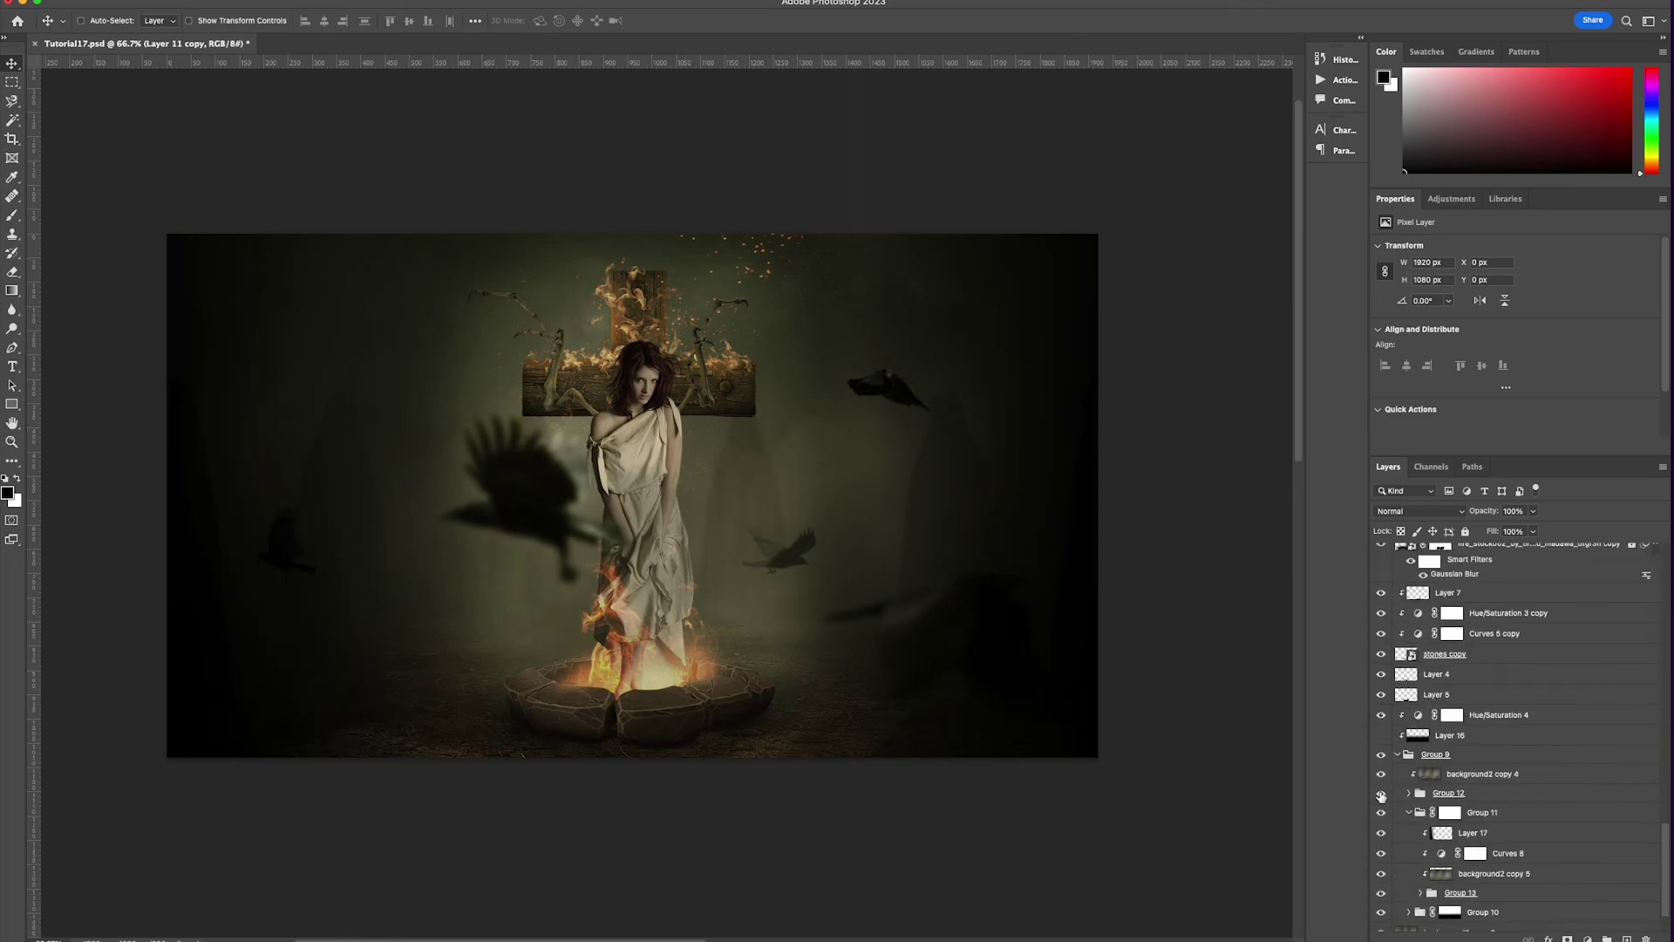
{"action": "scroll", "coordinate": [1380, 795], "scroll_direction": "up", "scroll_amount": 15}
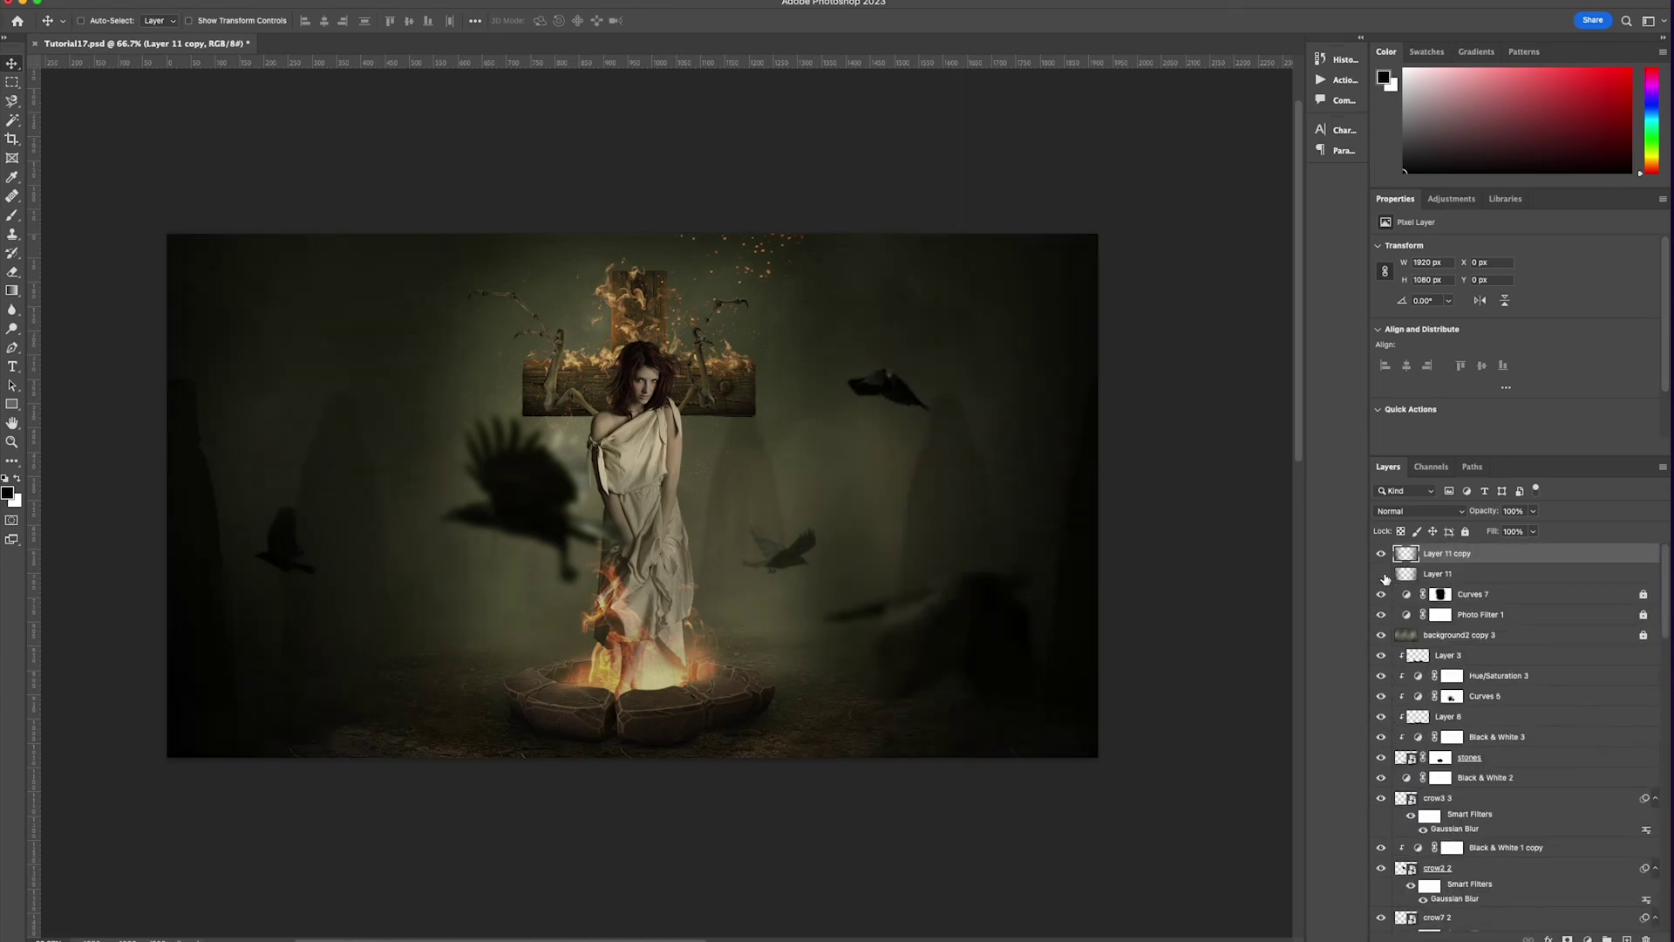
{"action": "left_click", "coordinate": [1438, 573]}
{"action": "key", "text": "ctrl+t"}
{"action": "left_click_drag", "start_coordinate": [1096, 495], "coordinate": [1237, 474]}
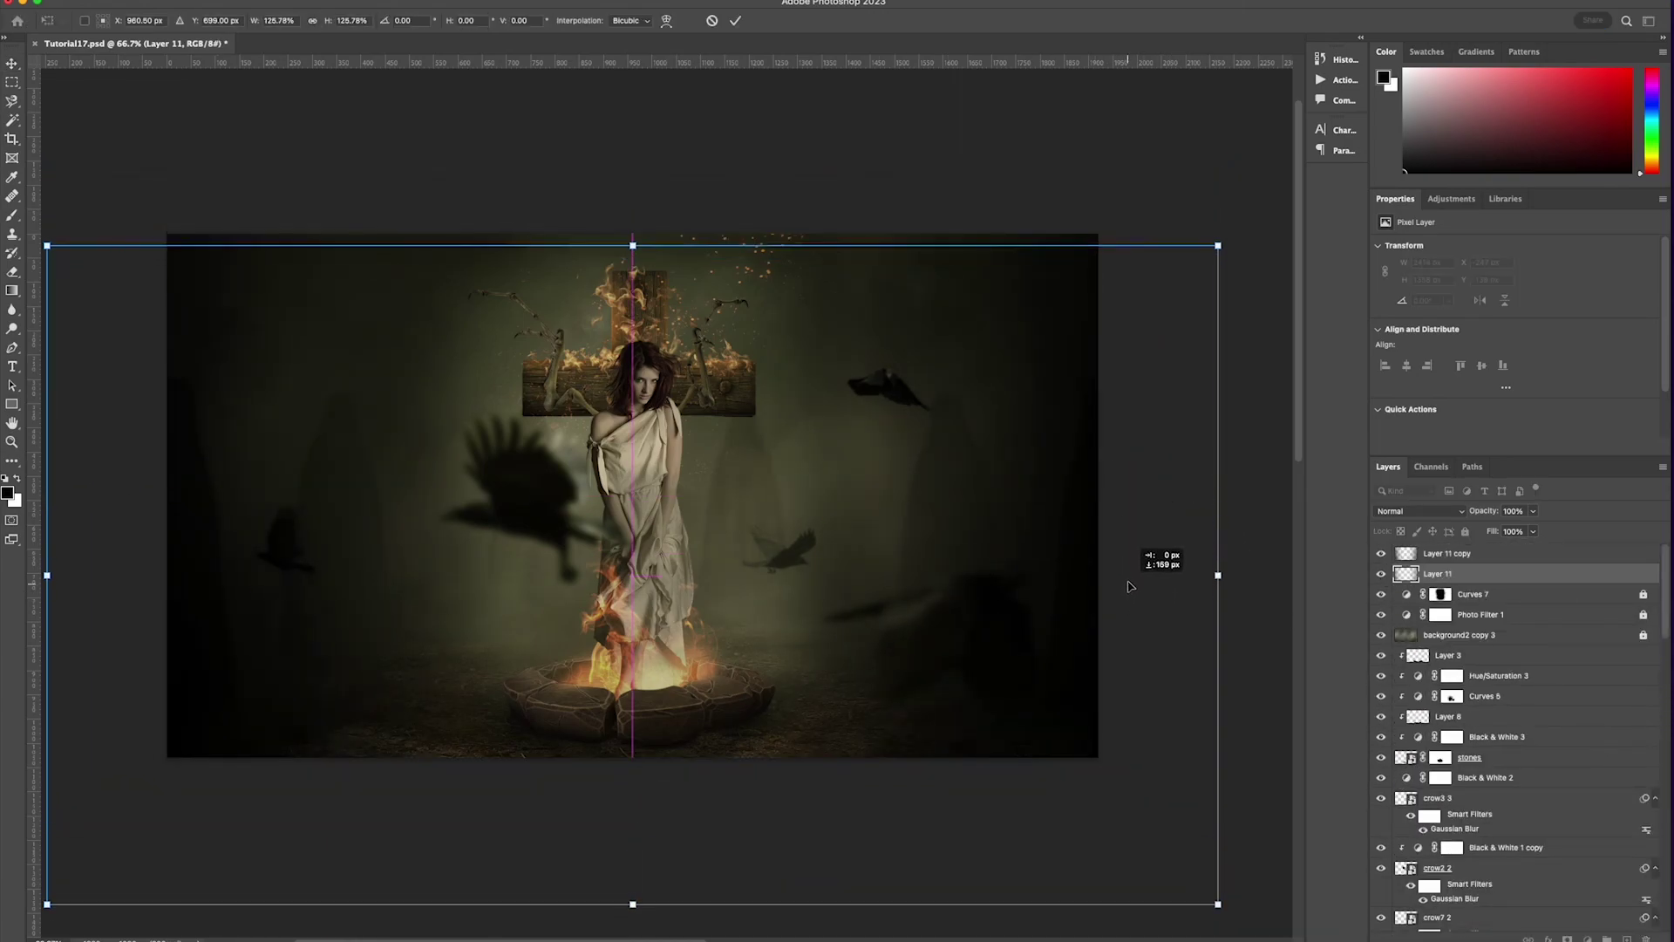
{"action": "key", "text": "Return"}
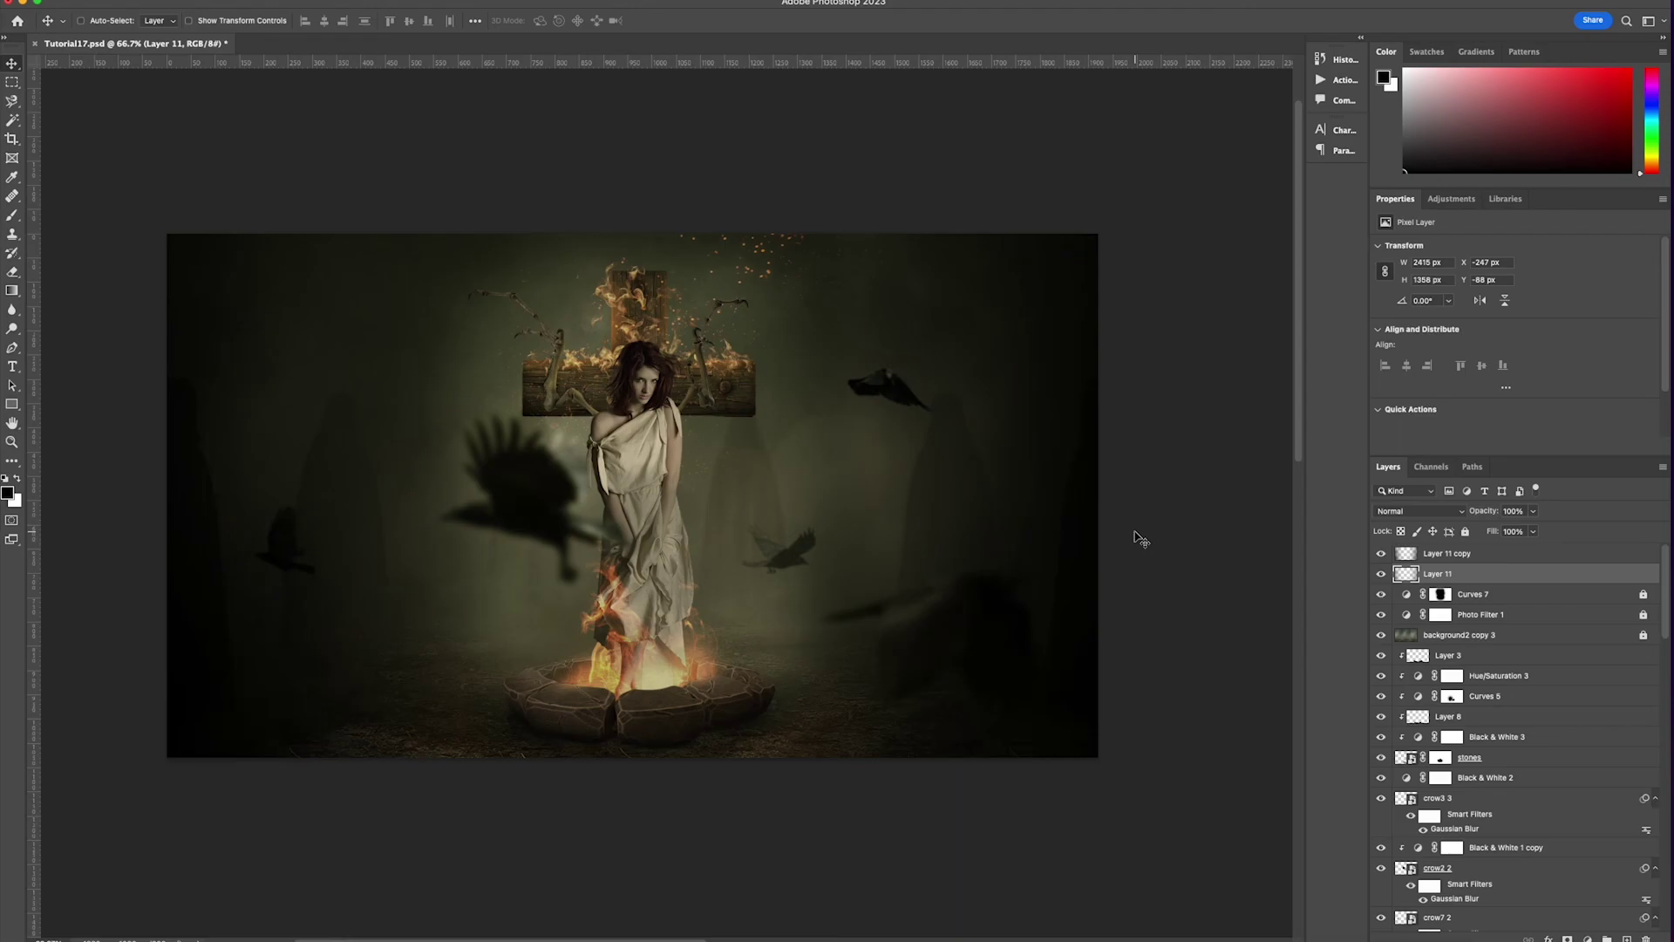
{"action": "key", "text": "ctrl+s"}
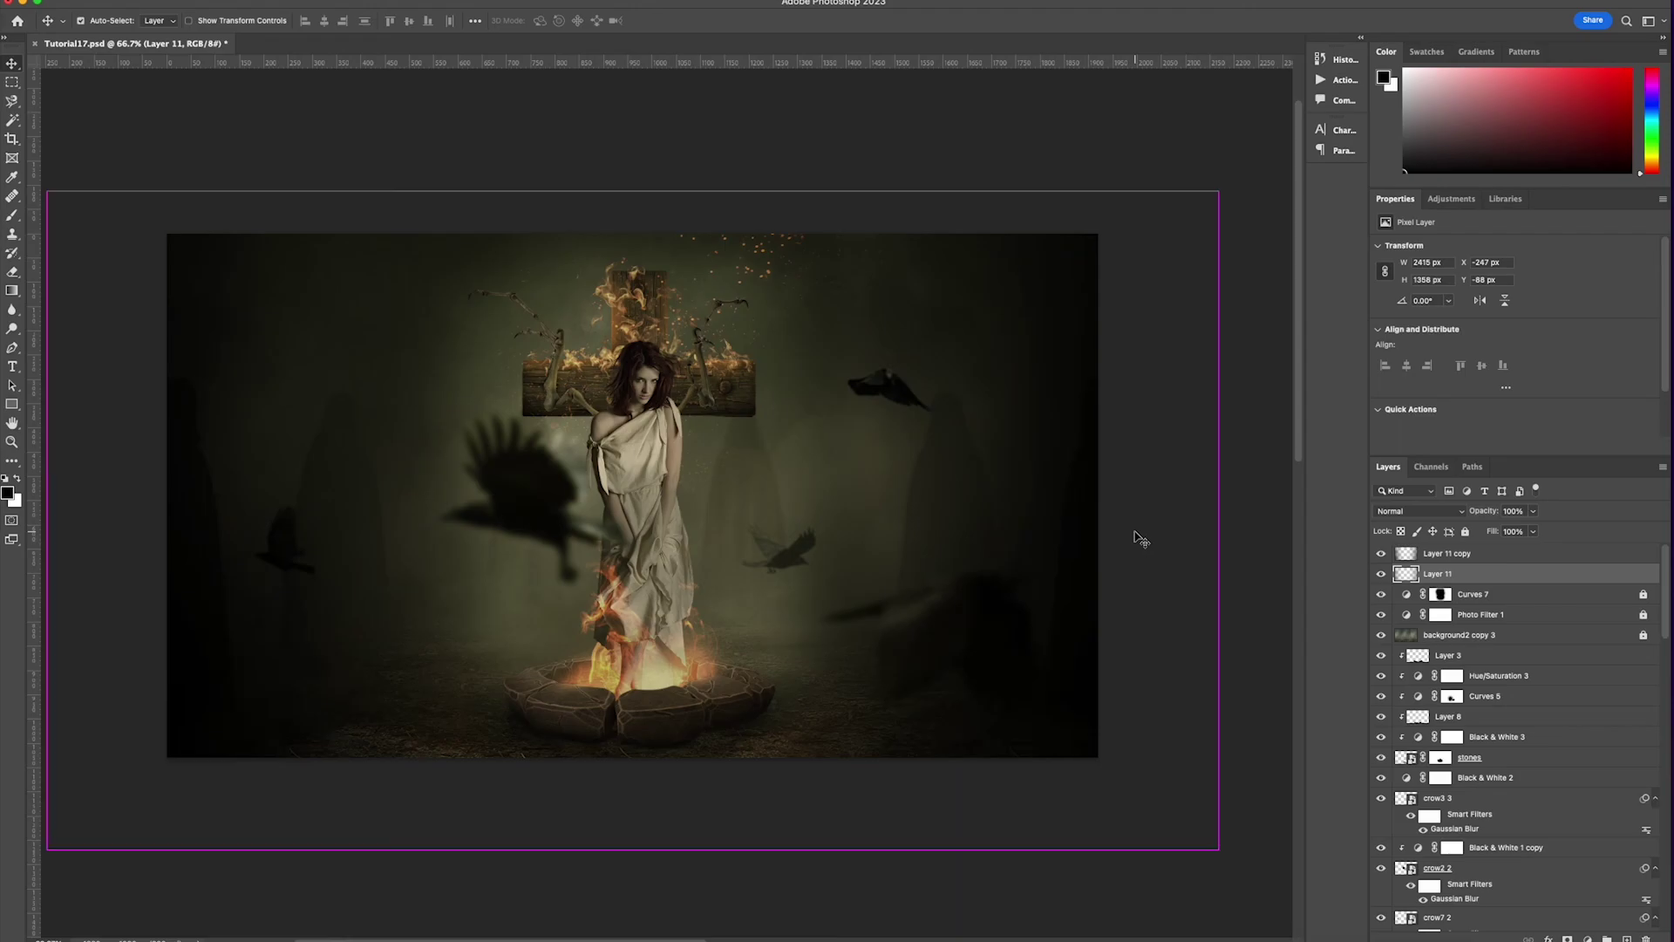